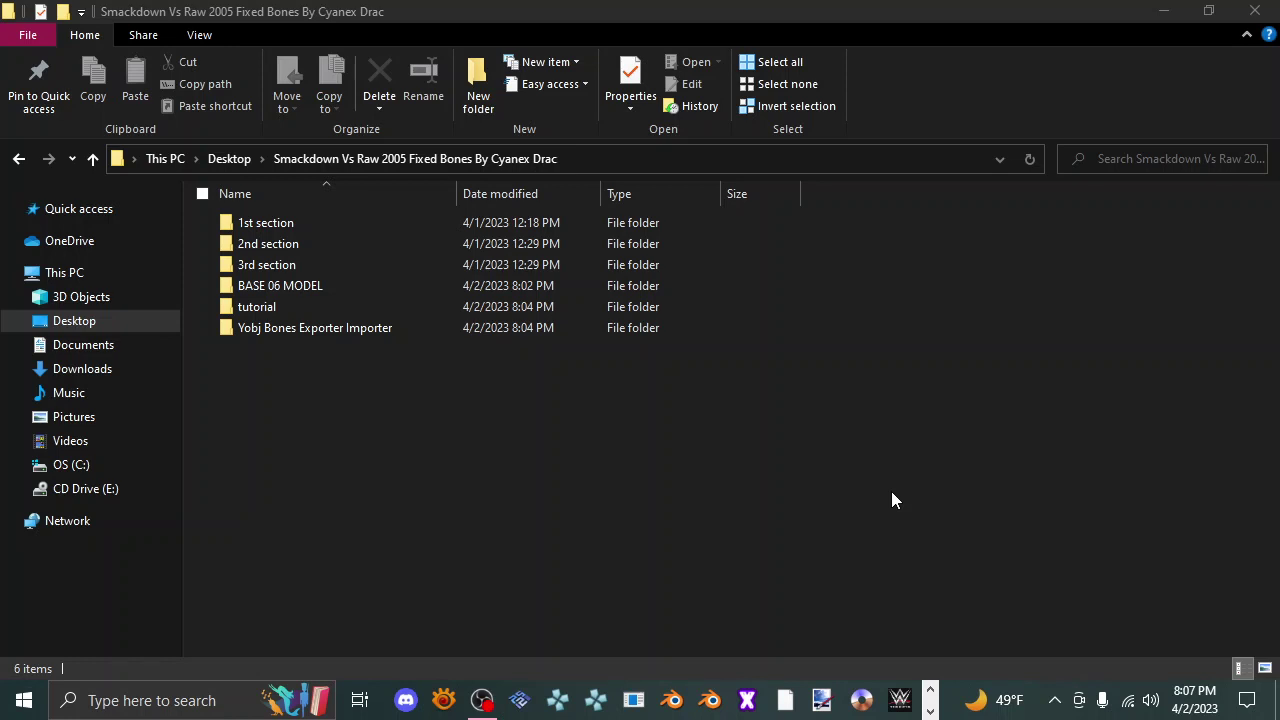
Step: Open the English tutorial text file, hctp_to_svr_tutorial english, from the tutorial folder
left_click(277, 306)
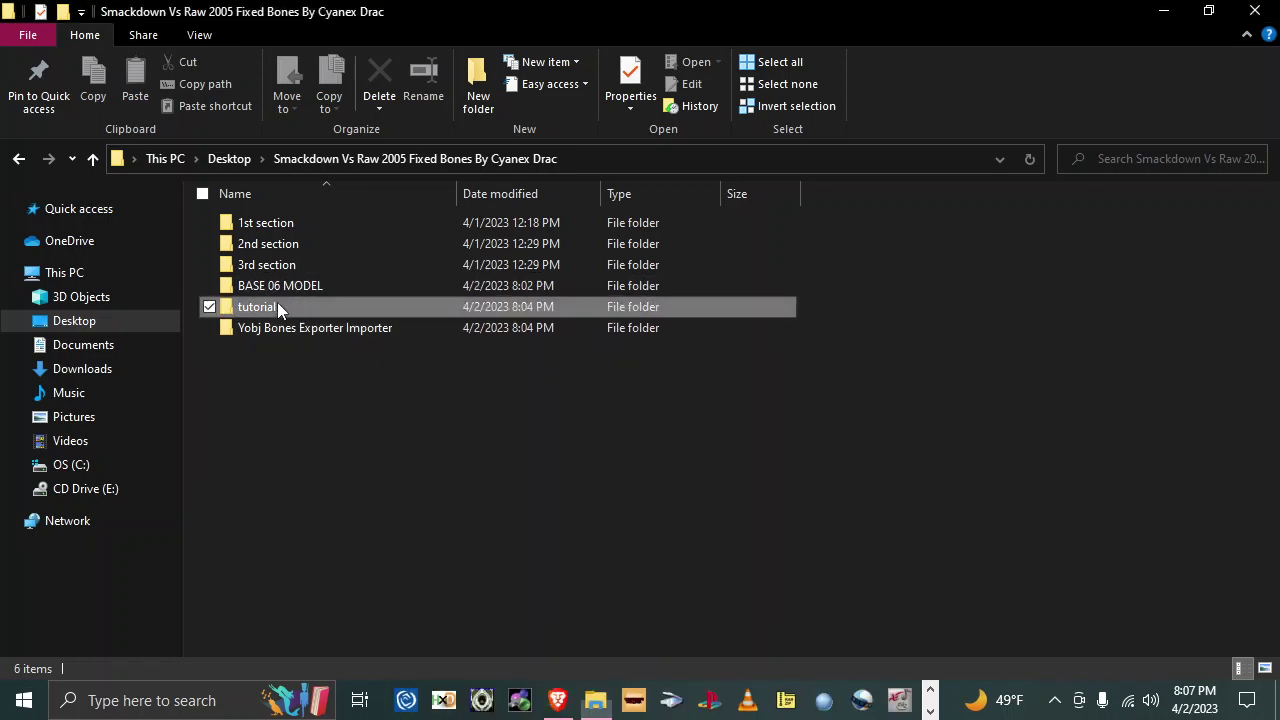
double_click(277, 306)
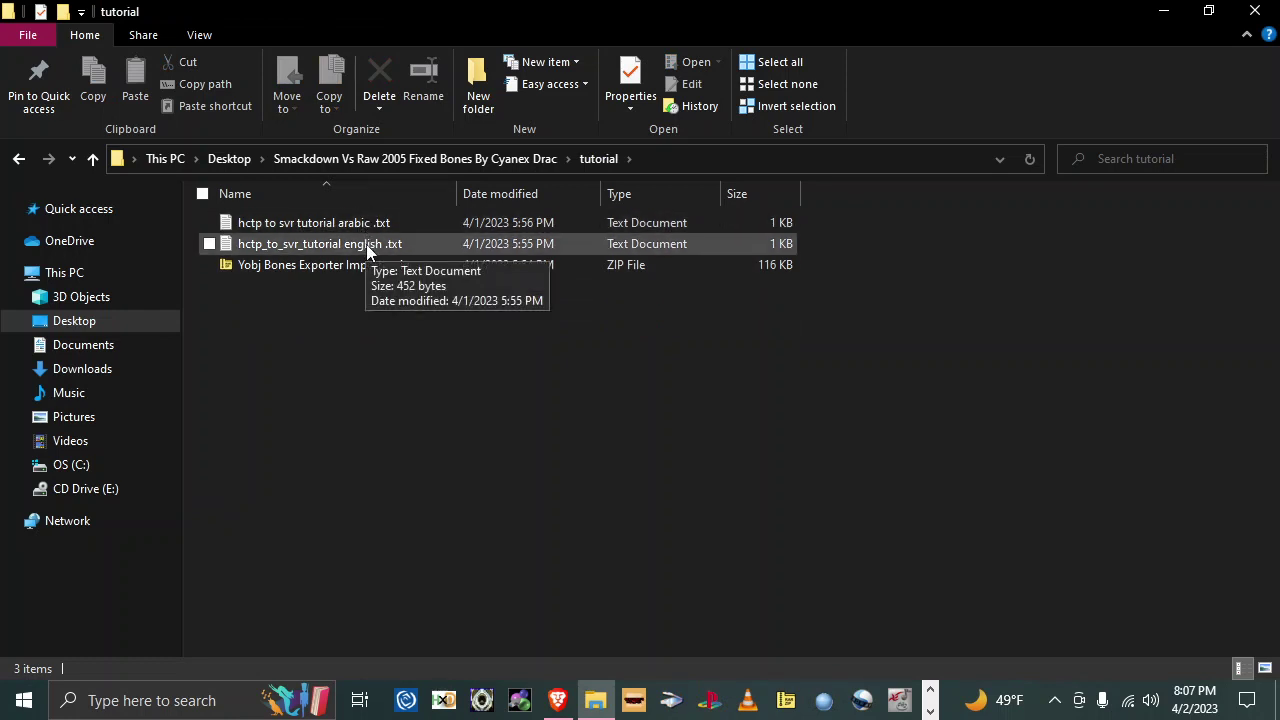
double_click(366, 244)
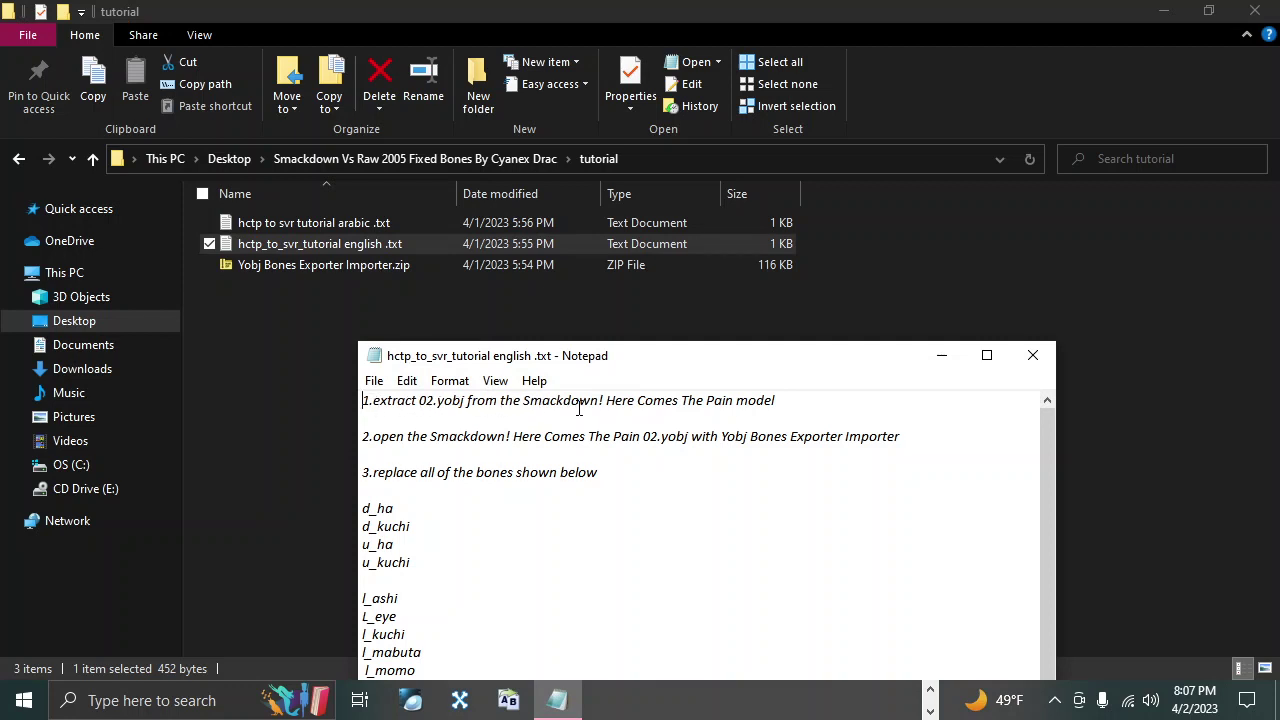
Step: Look through the VIC folder inside BASE 06 MODEL and bring the English tutorial text back up
left_click(530, 158)
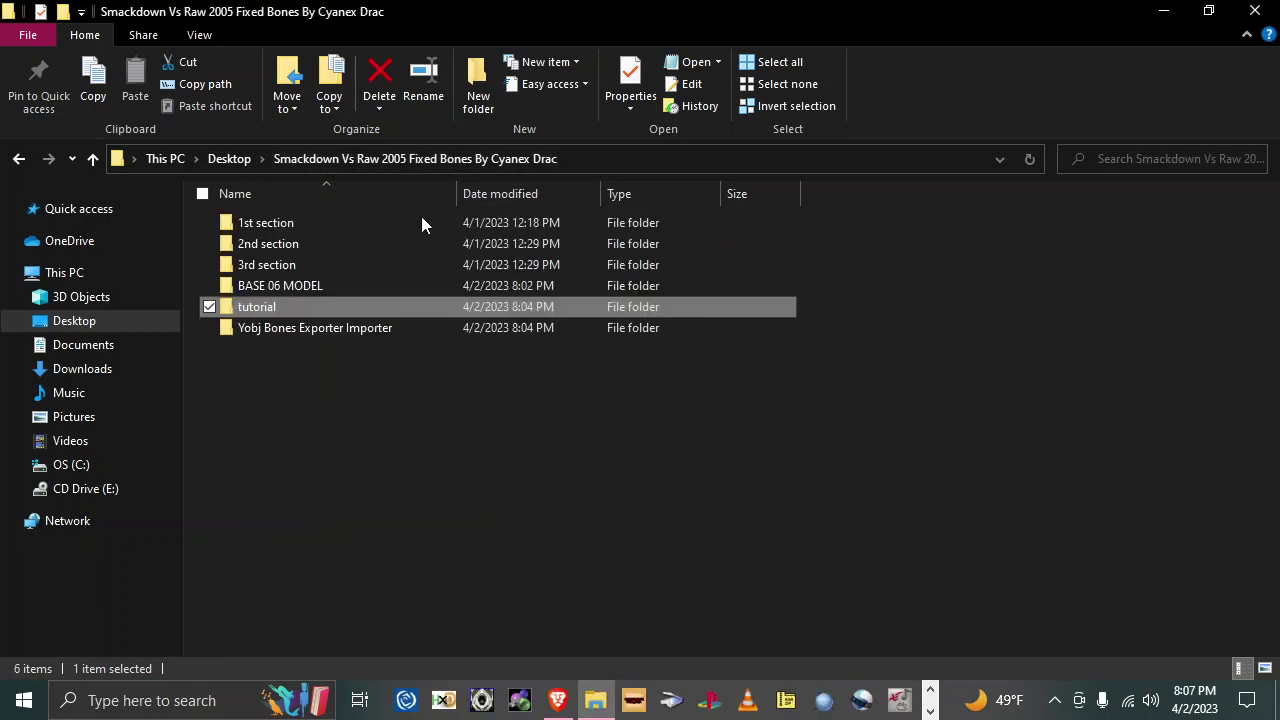
double_click(296, 286)
double_click(289, 271)
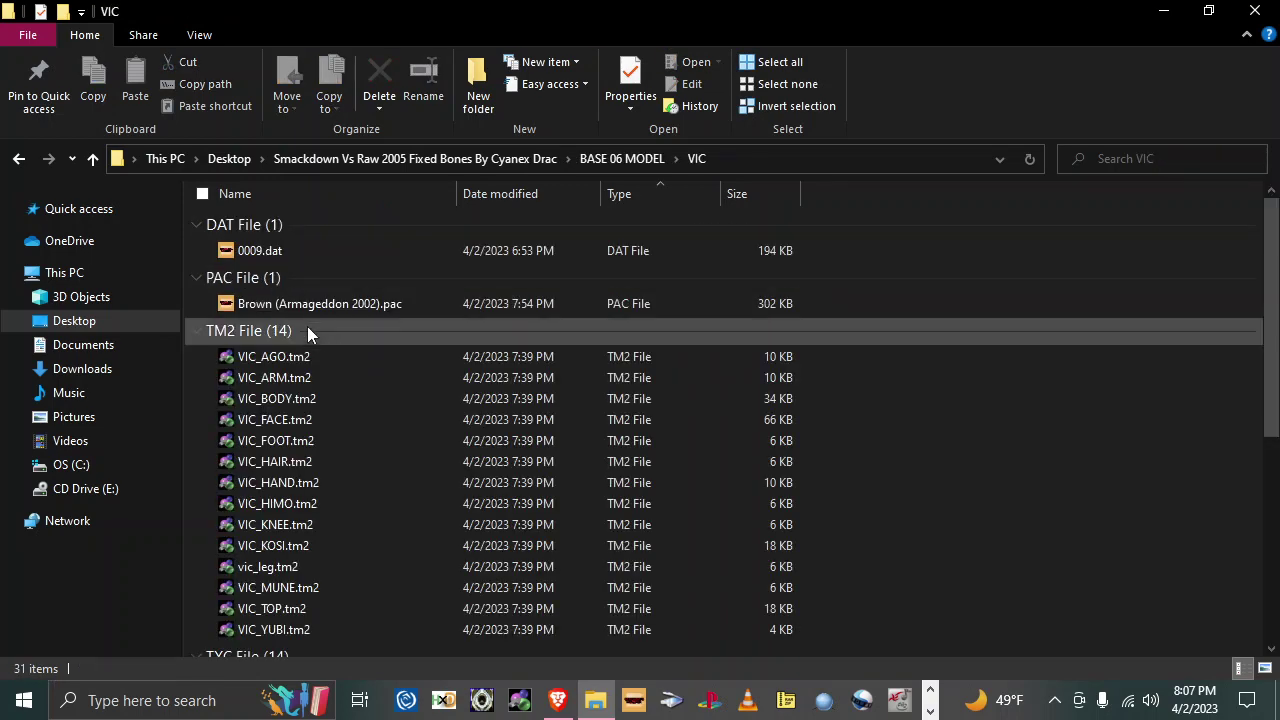
scroll(308, 330, "down", 6)
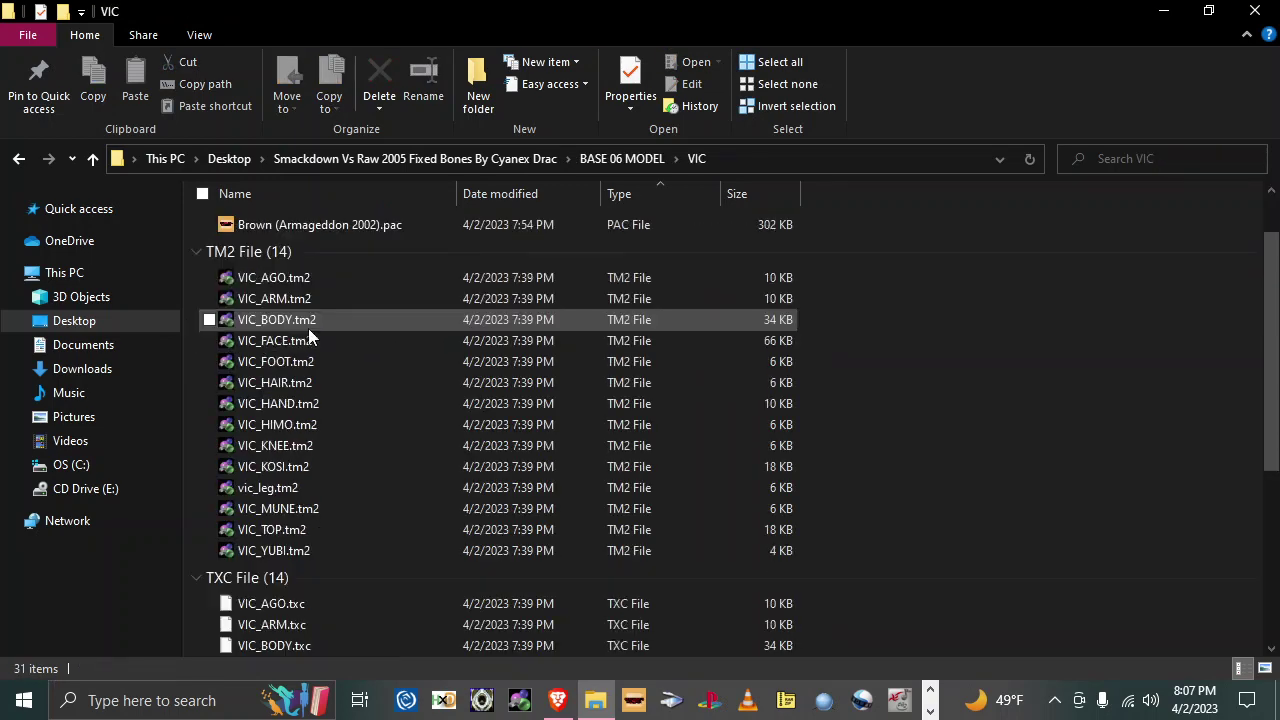
left_click(522, 160)
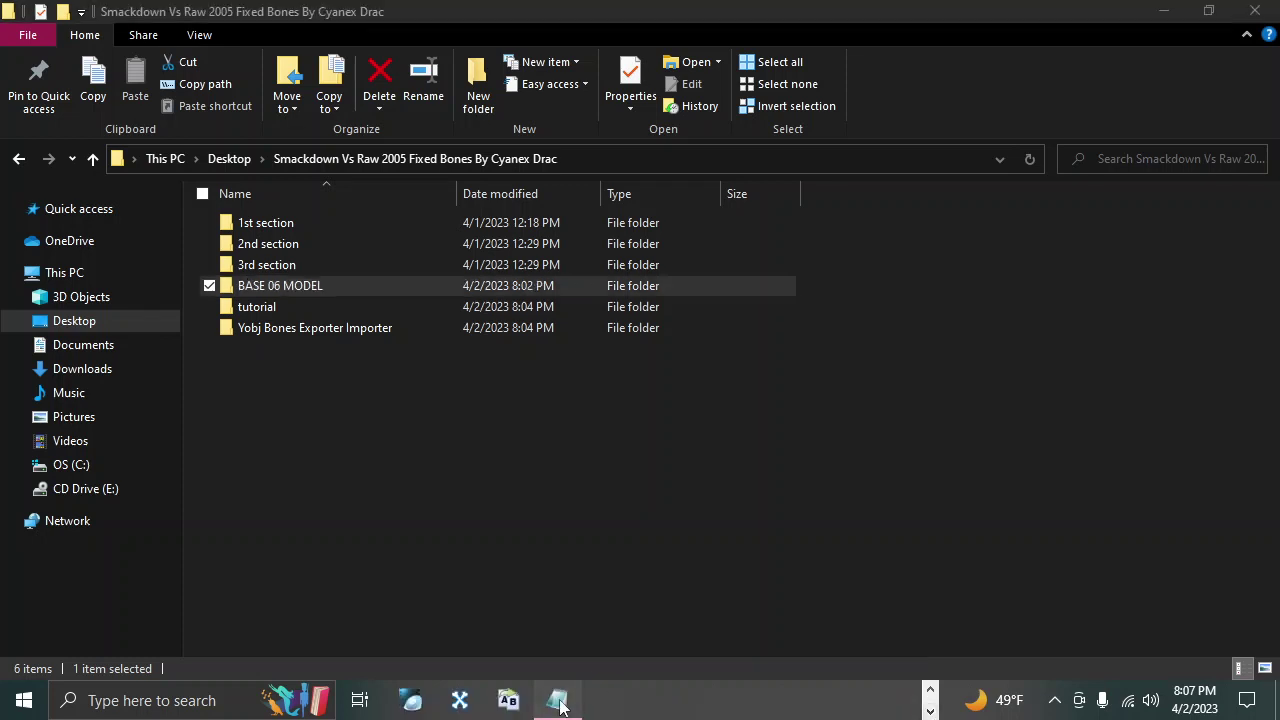
left_click(558, 700)
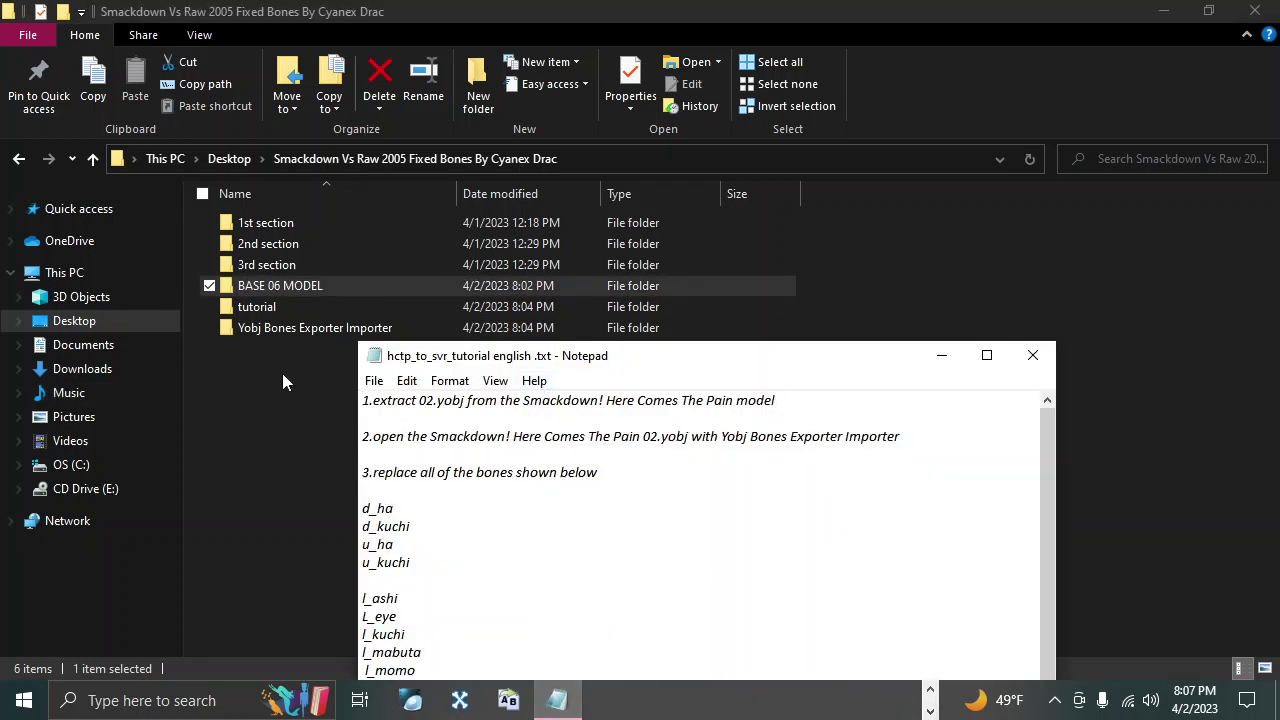
Step: Launch Yobj Bones Exporter Importer.exe from its own folder inside the fixed bones folder
double_click(292, 337)
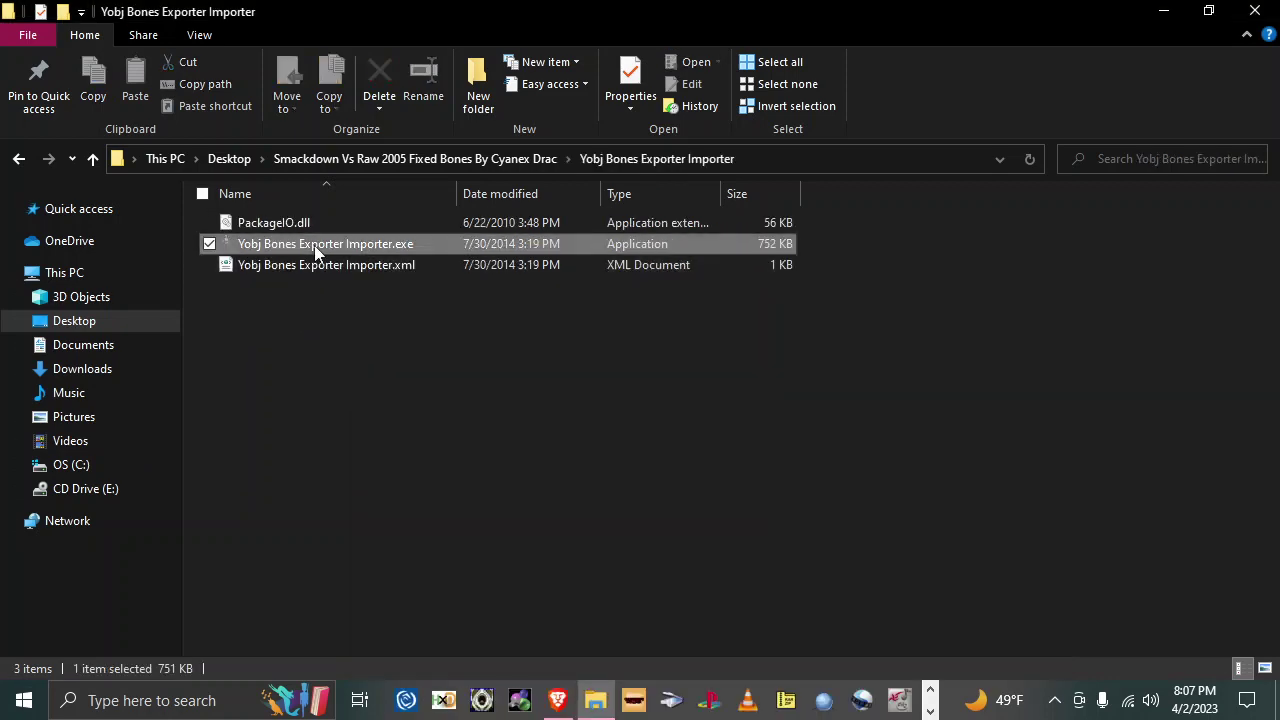
left_click(314, 245)
key("Return")
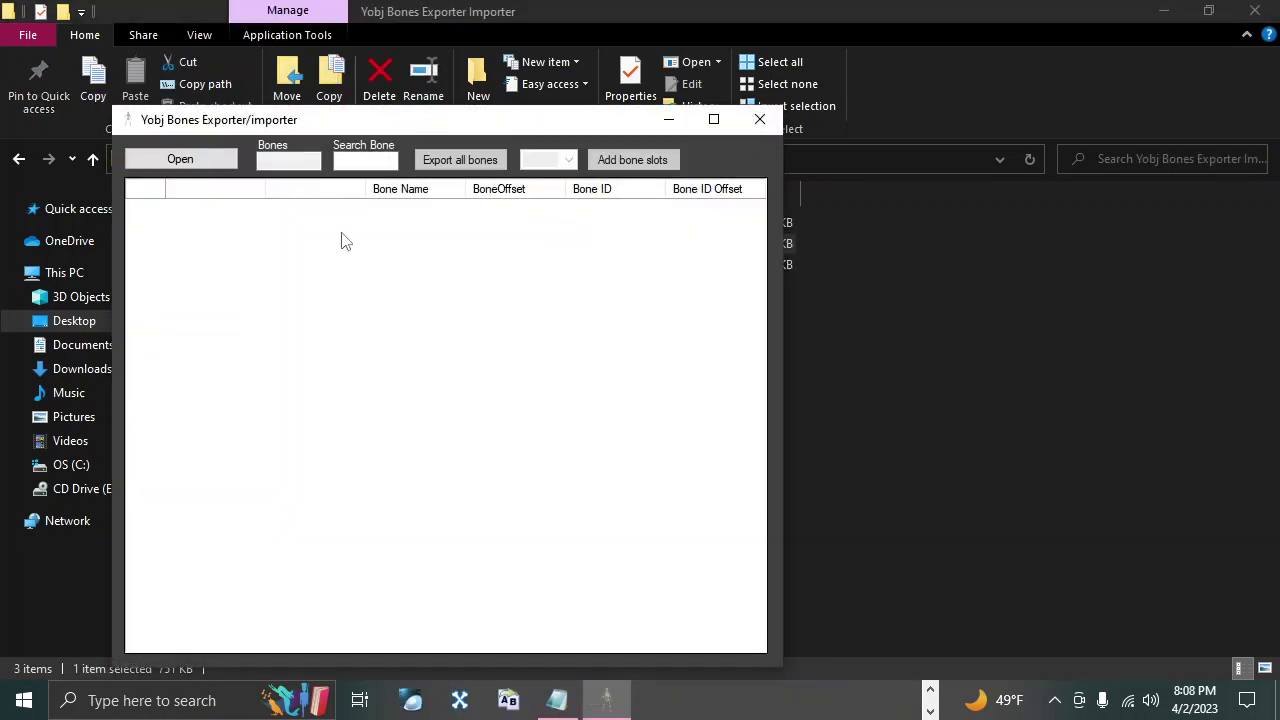
Step: Load 0002.yobj from the VIC folder in BASE 06 MODEL, inside the Desktop fixed bones folder
left_click(177, 157)
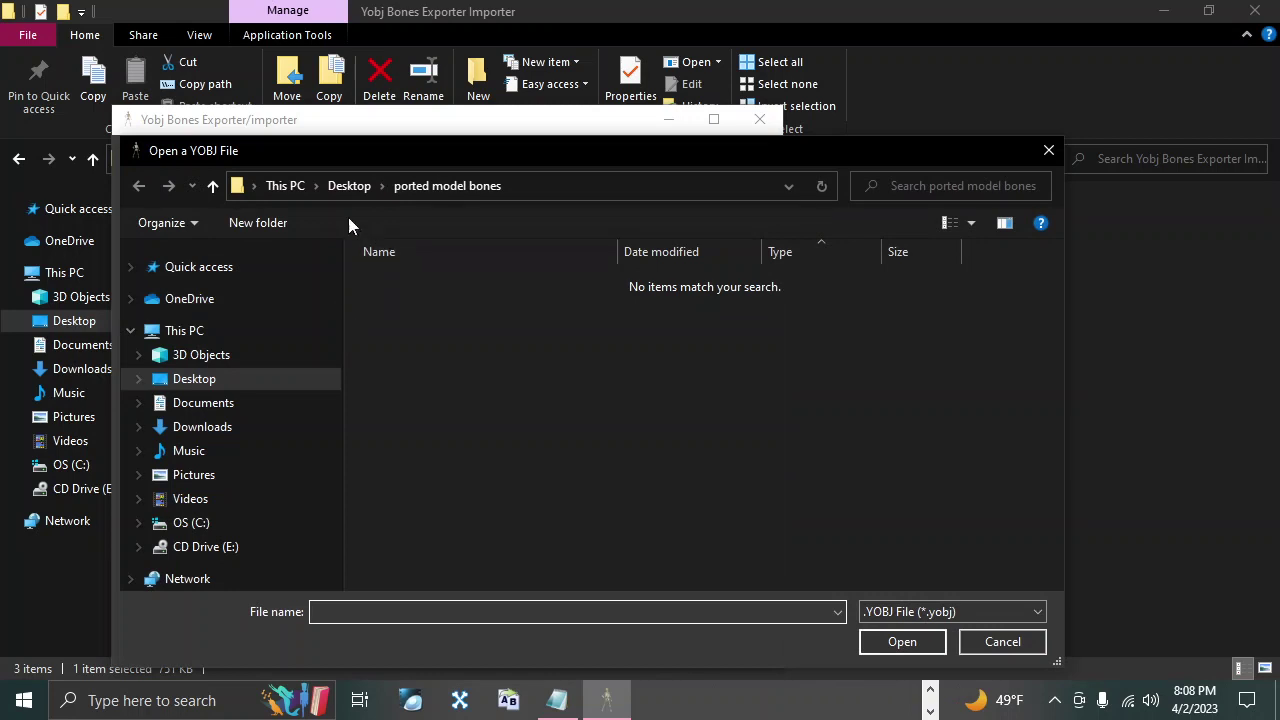
left_click(350, 187)
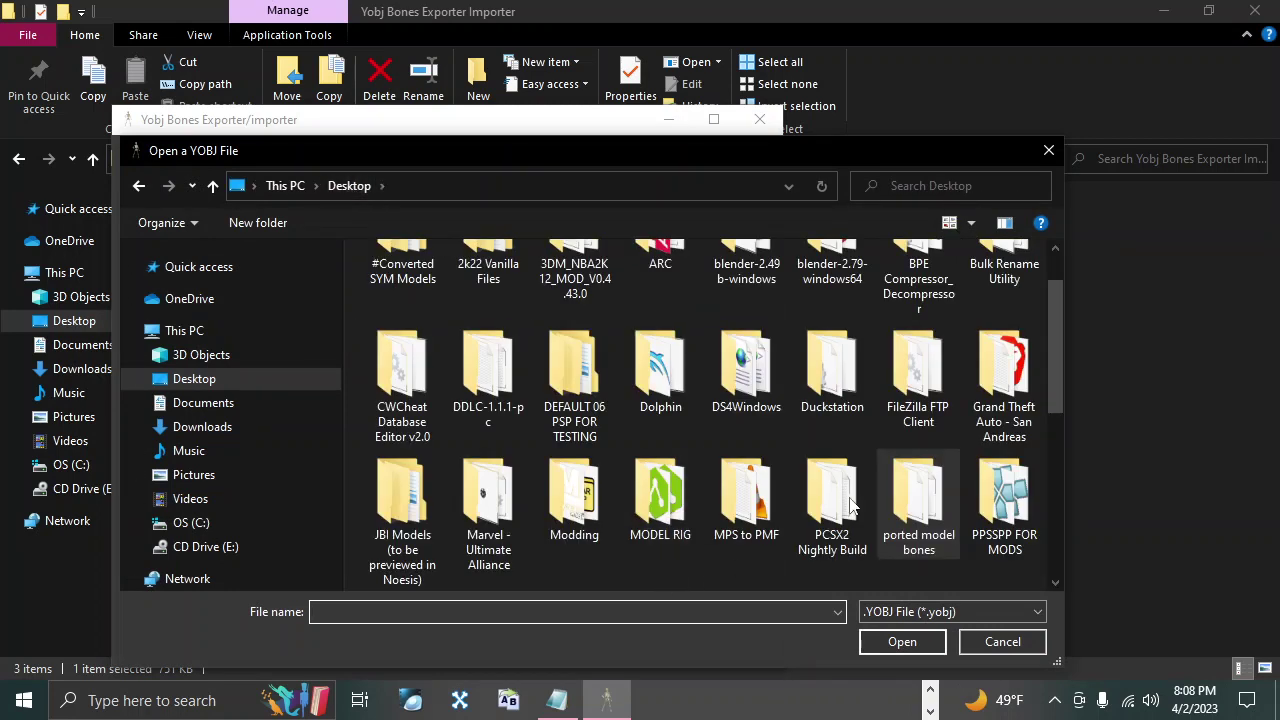
scroll(943, 450, "down", 1)
double_click(905, 490)
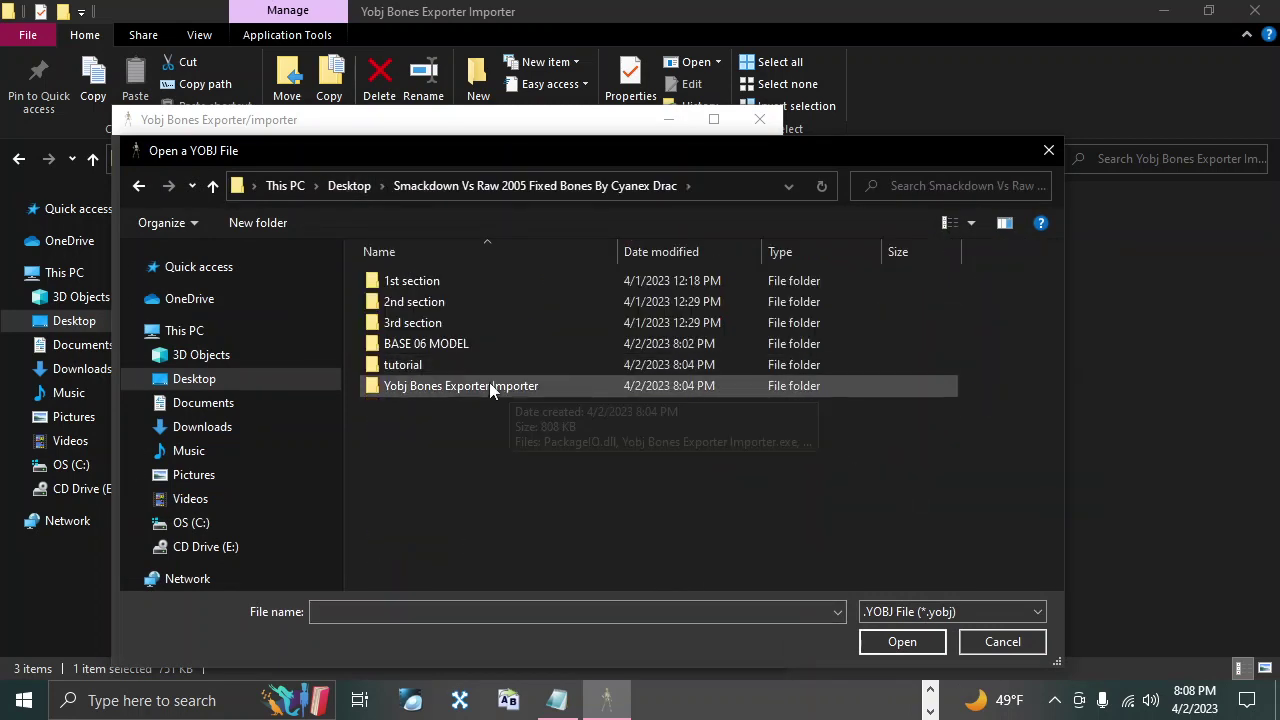
double_click(437, 345)
double_click(436, 311)
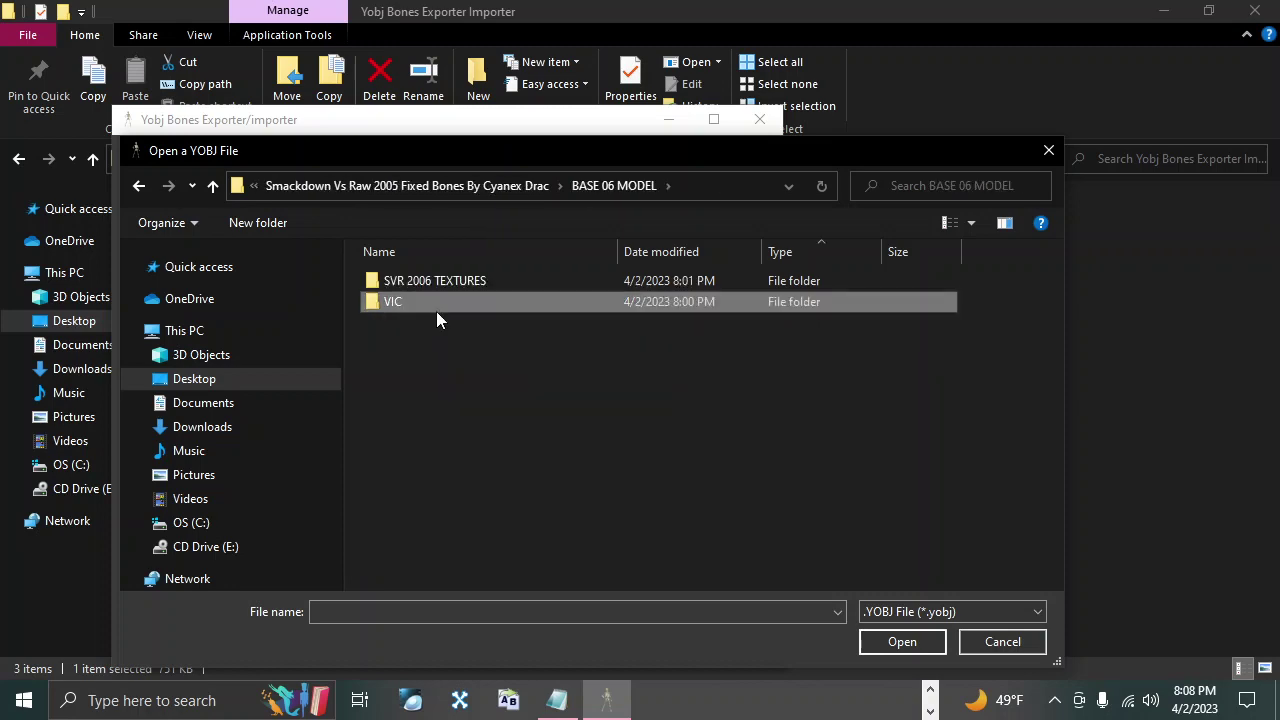
double_click(437, 284)
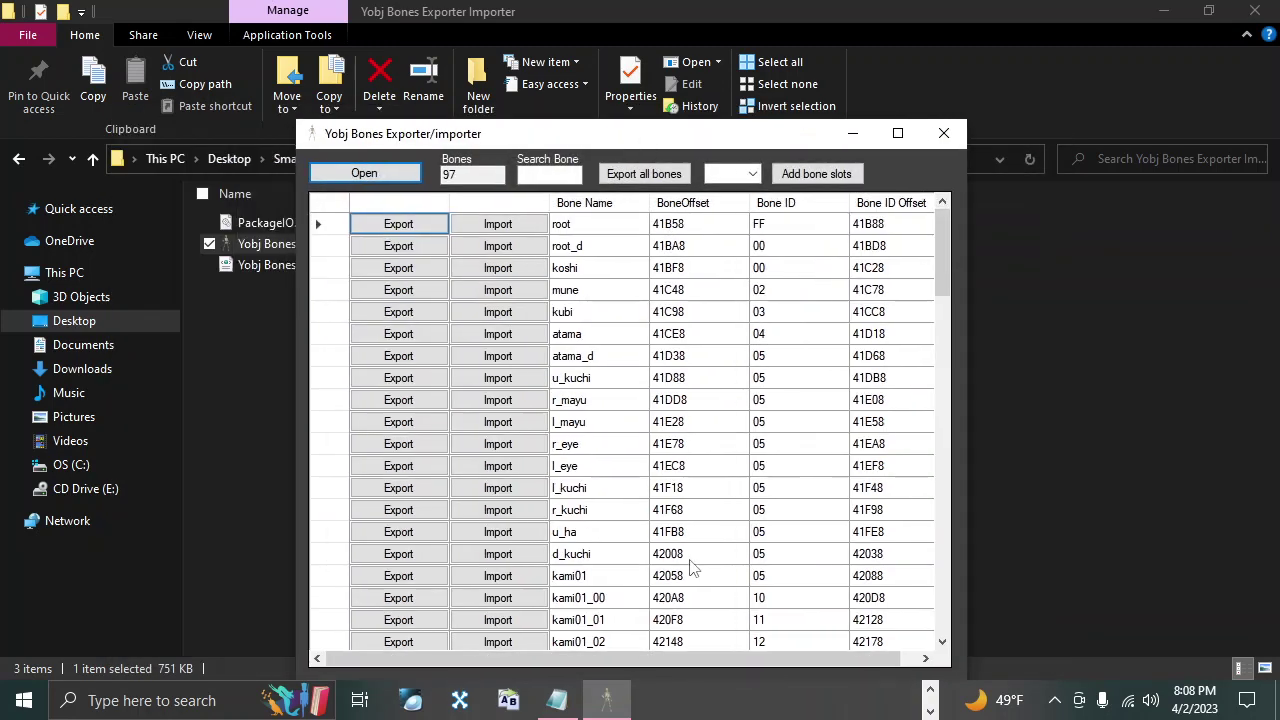
Step: Read the list of bones to replace in the English tutorial text and minimize it
left_click(557, 700)
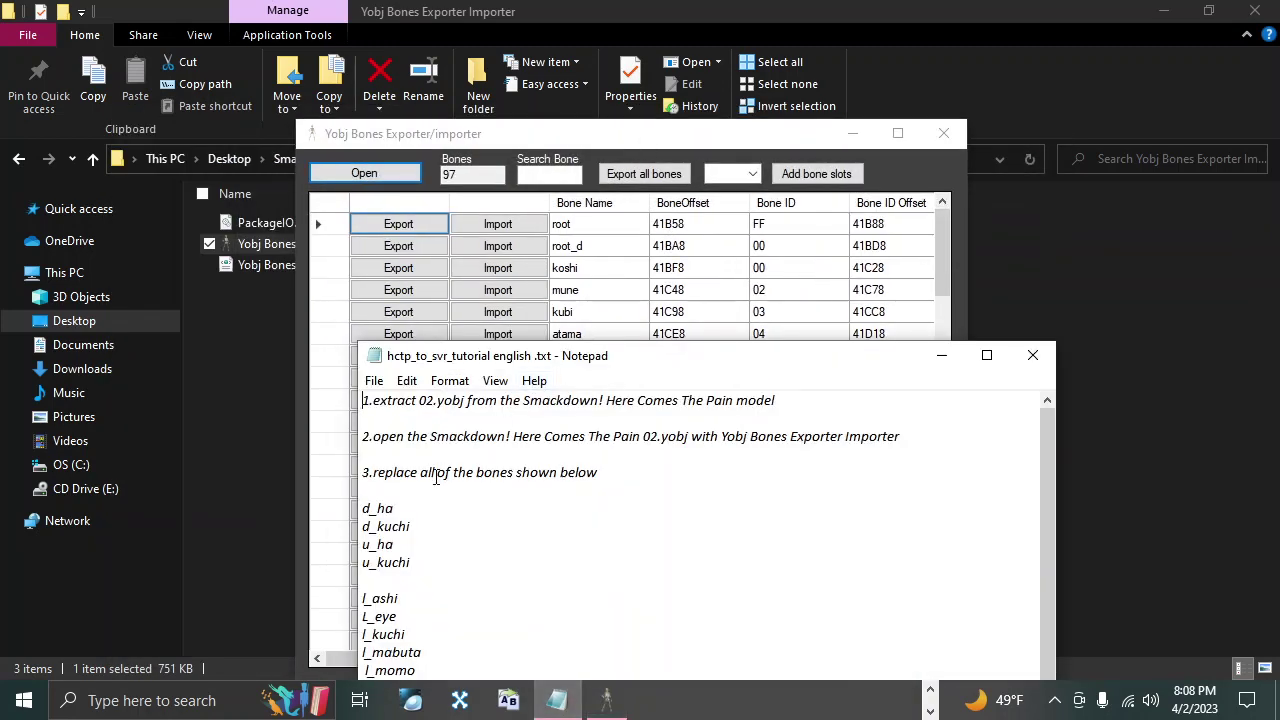
scroll(426, 476, "down", 1)
scroll(440, 425, "down", 2)
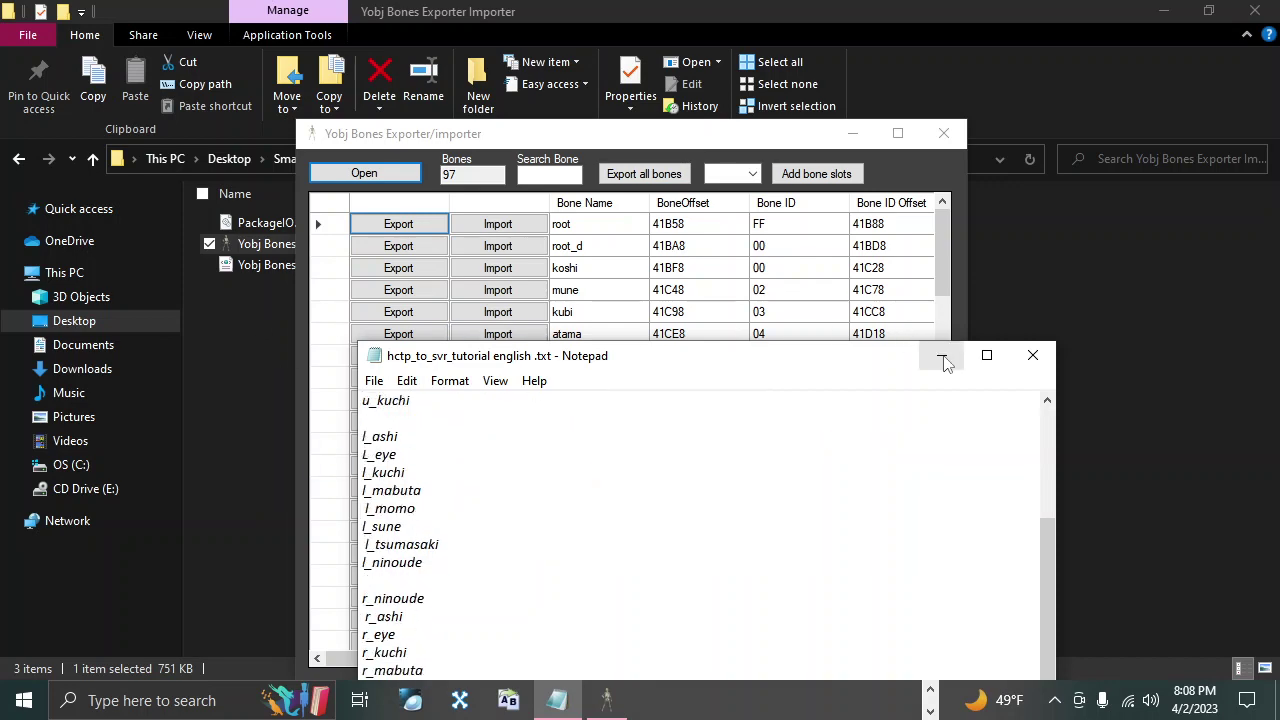
left_click(941, 355)
Step: Show the bone files in the 1st section folder of the fixed bones folder
left_click(239, 325)
left_click(550, 158)
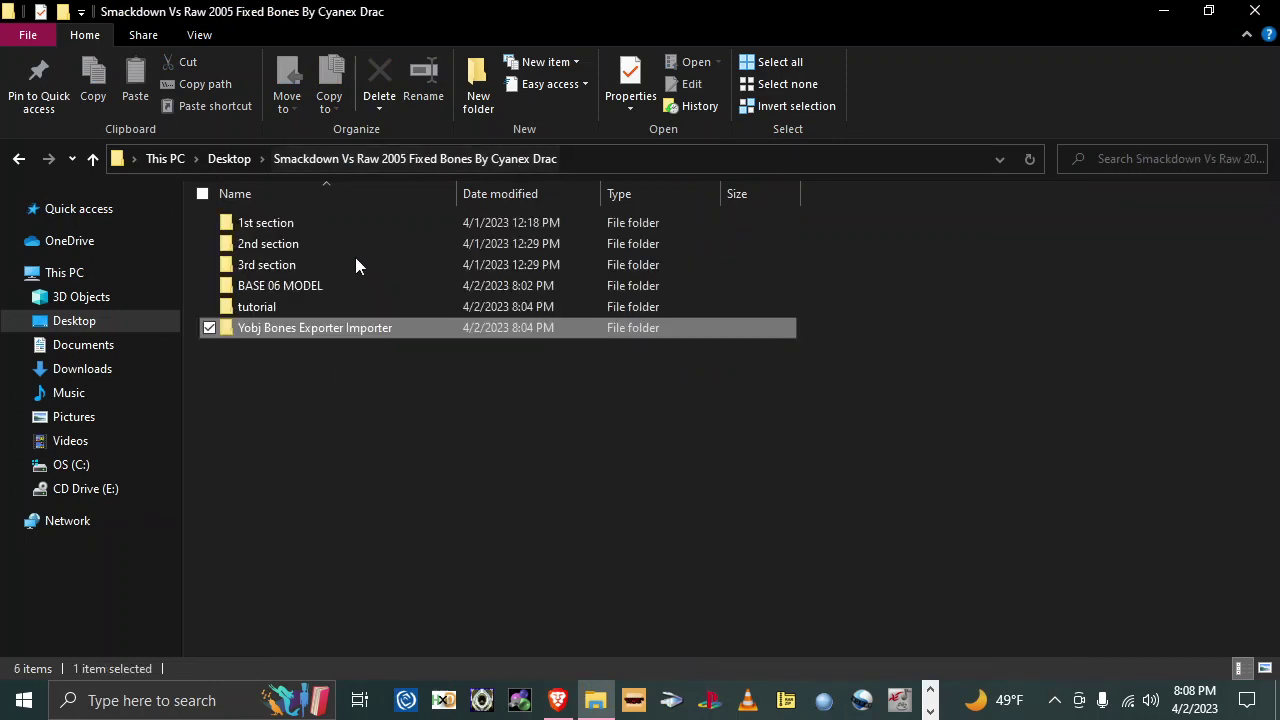
double_click(285, 224)
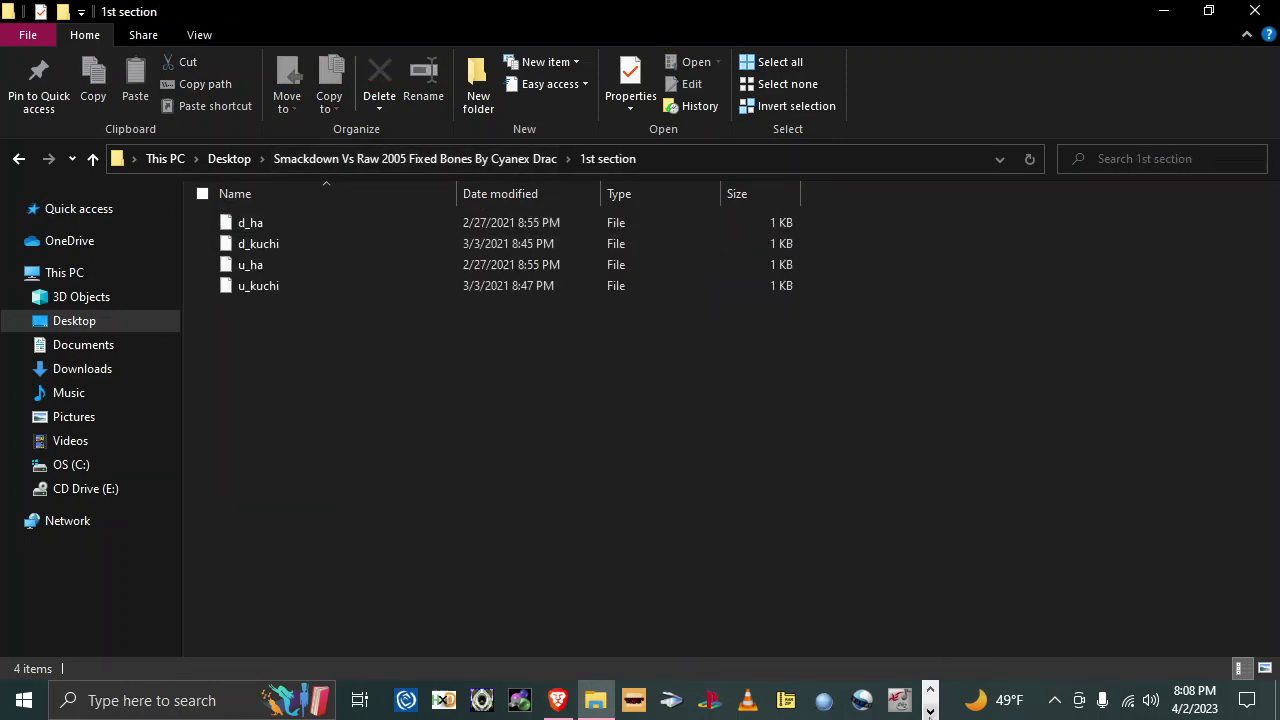
Step: Search the bone list for d_ha, and import the d_kuchi file from the 1st section folder into the d_kuchi bone
left_click(604, 700)
left_click(545, 176)
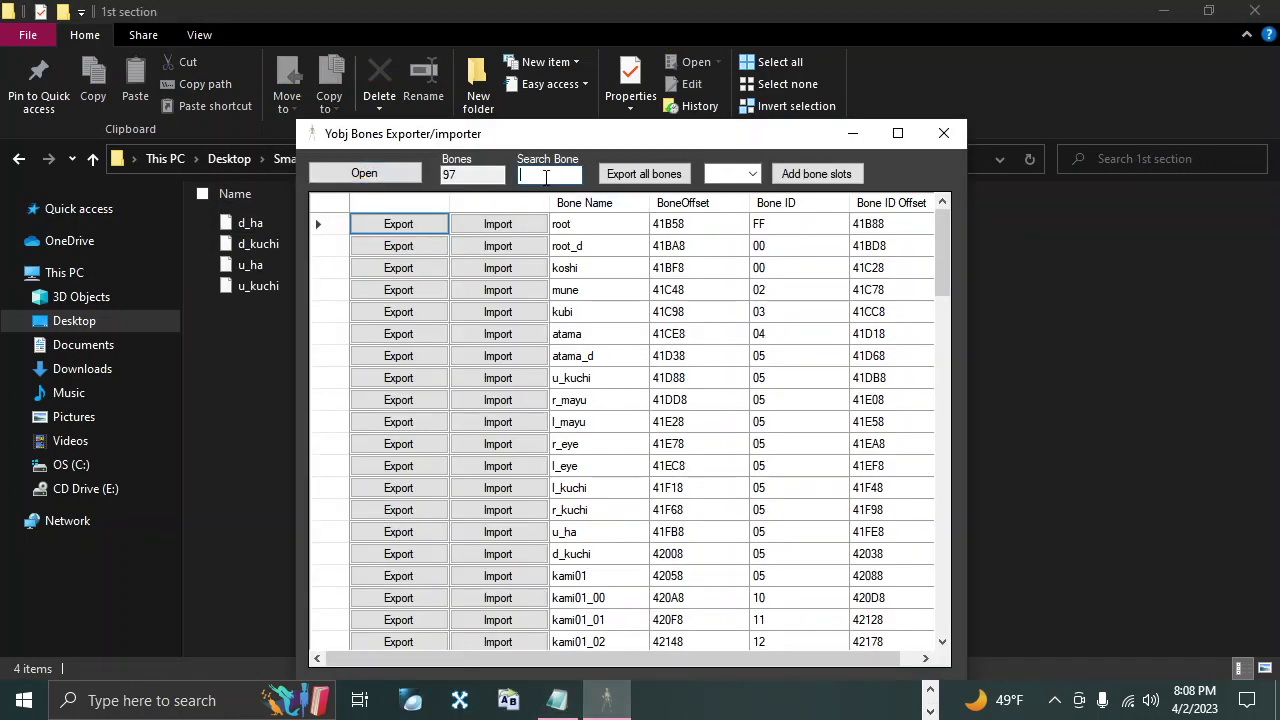
type("d_ha")
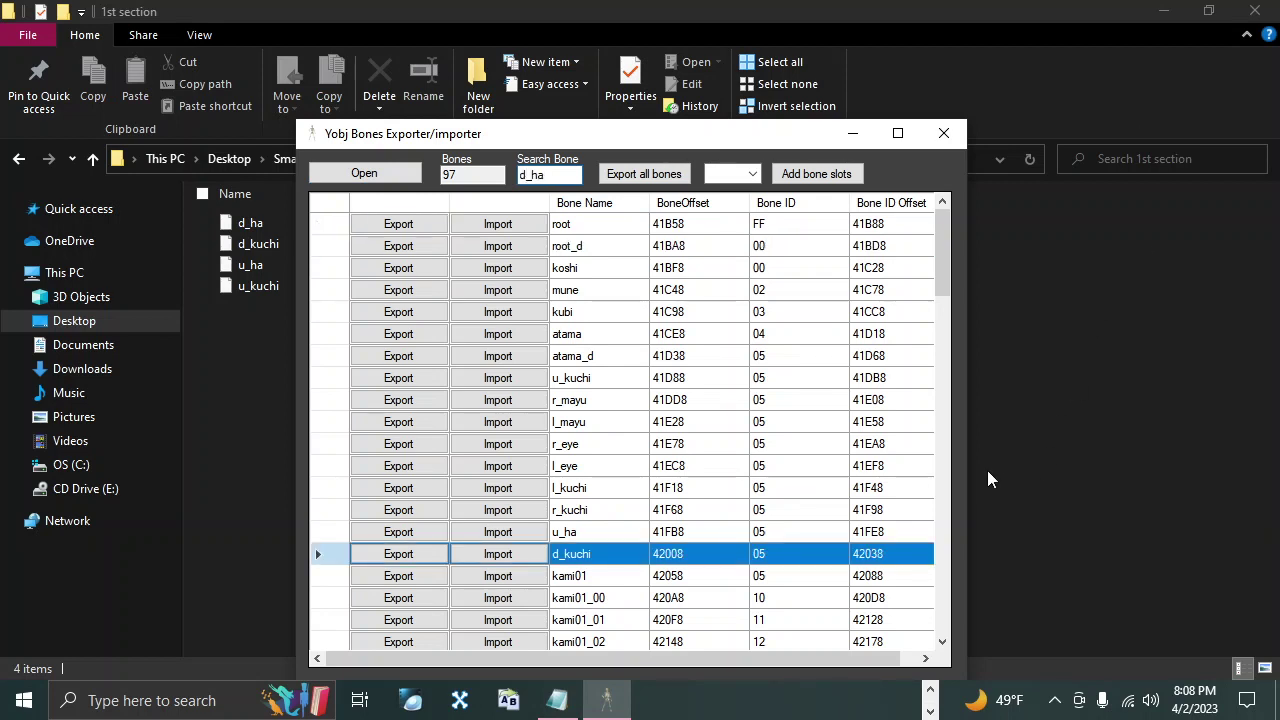
left_click(531, 553)
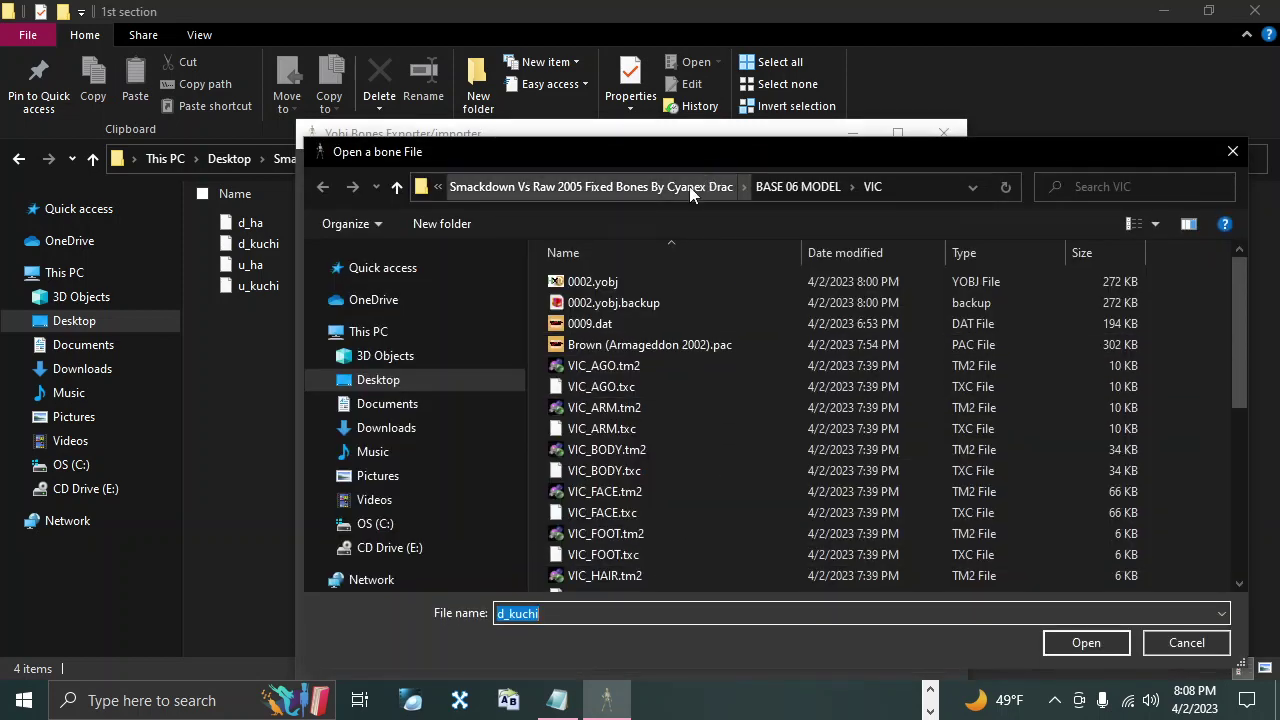
left_click(702, 190)
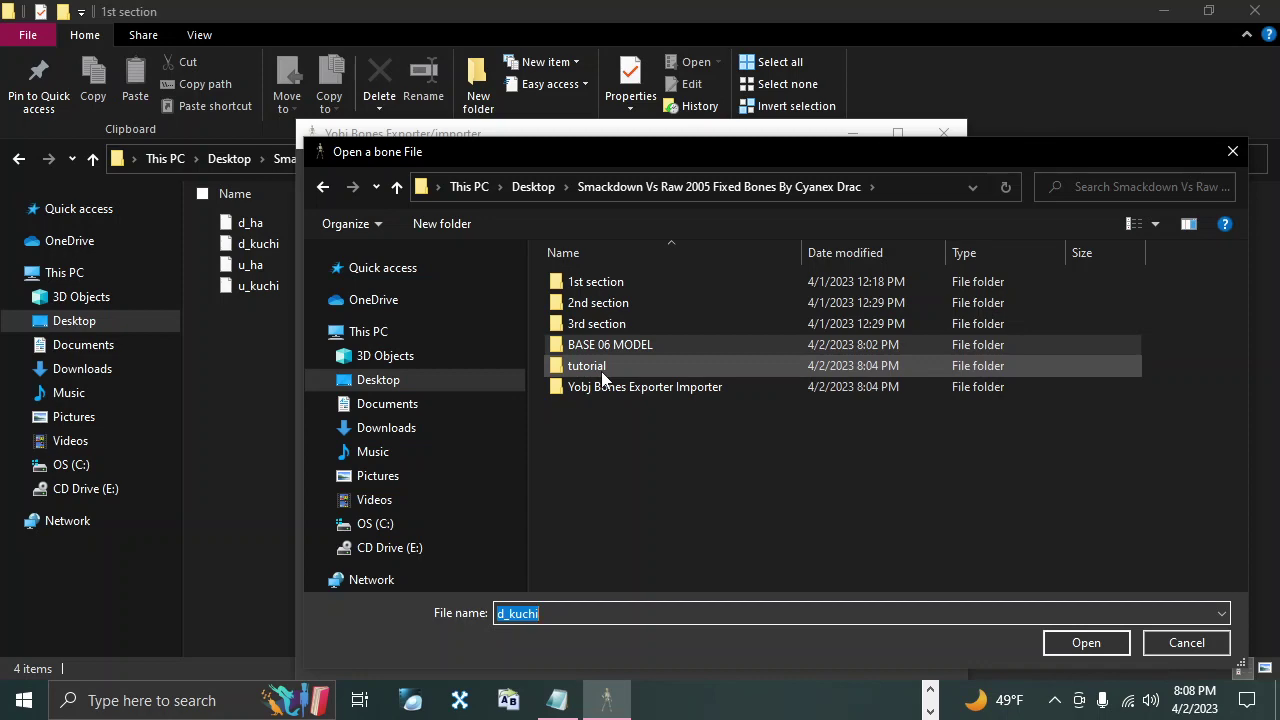
double_click(625, 290)
double_click(609, 304)
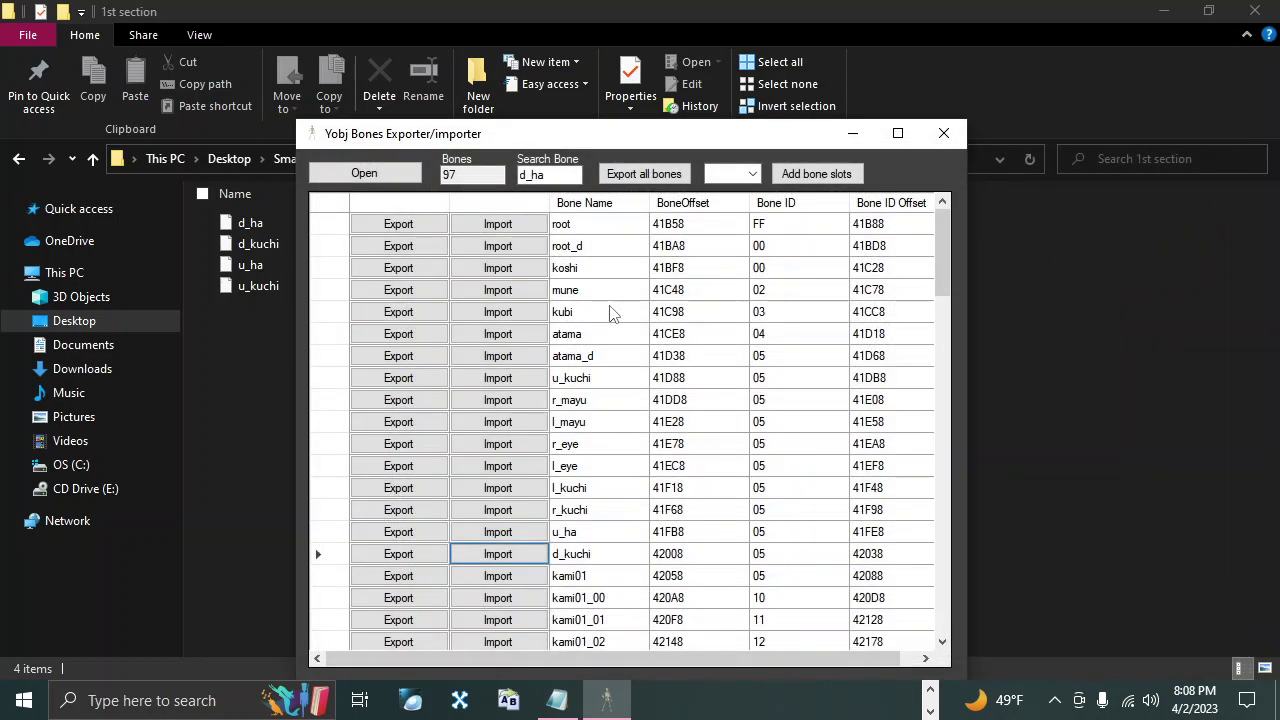
left_click(689, 407)
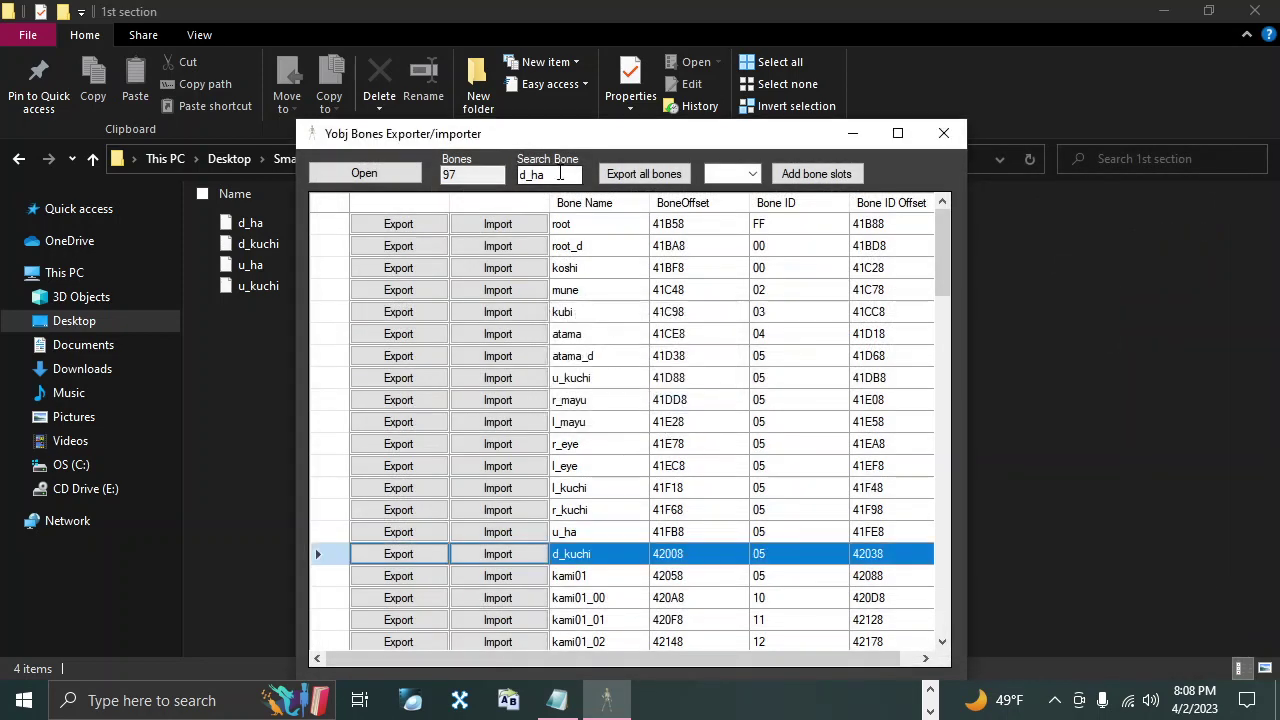
Step: Import the u_ha file from the 1st section folder into the u_ha bone
left_click(553, 175)
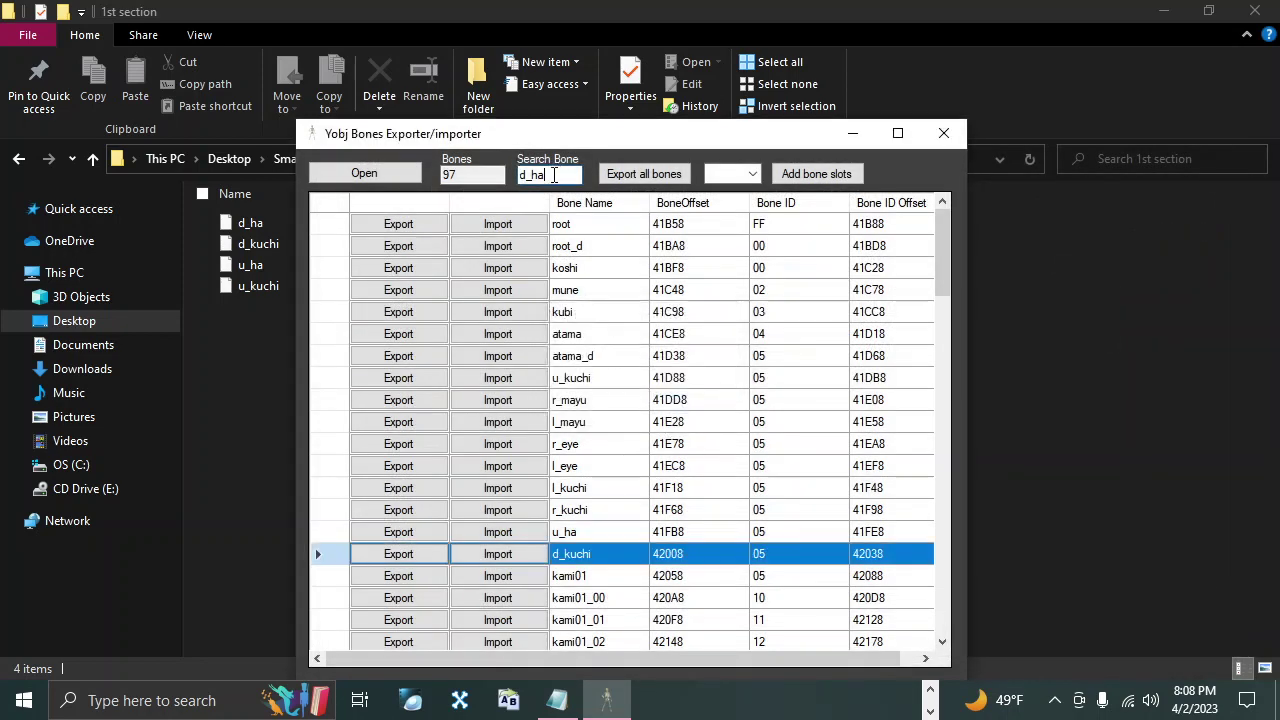
left_click(530, 535)
left_click(1085, 642)
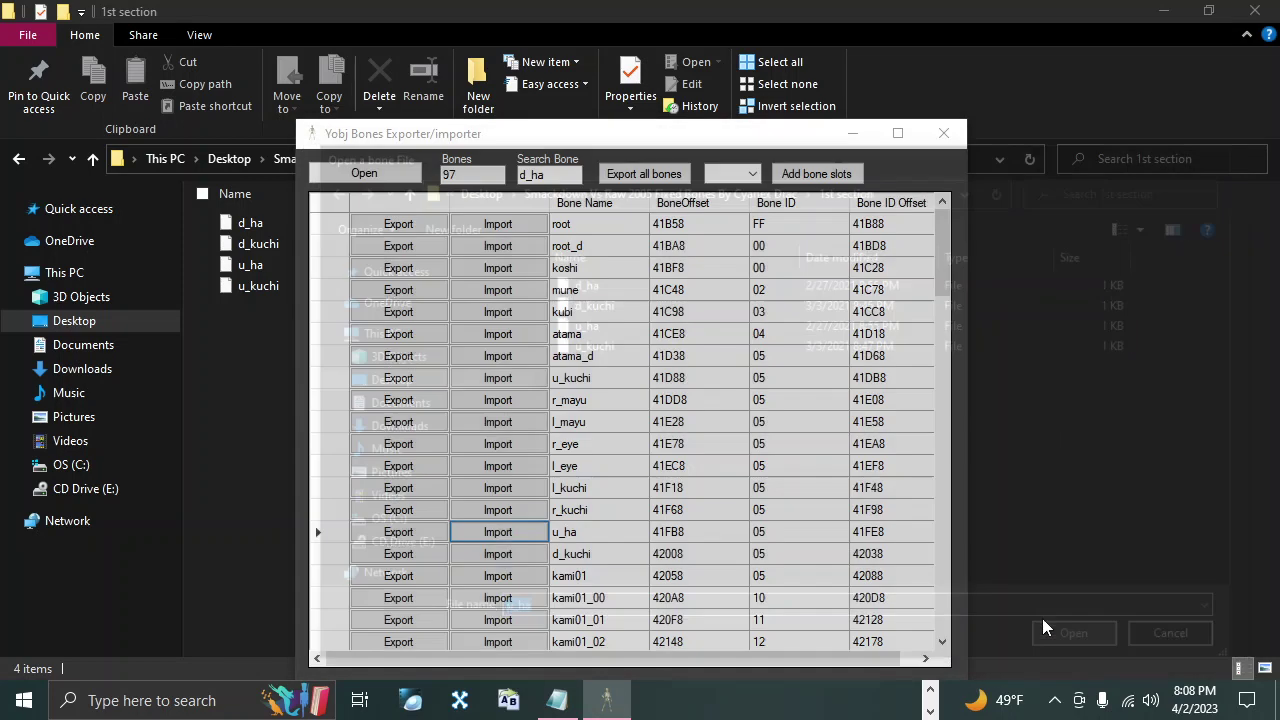
left_click(690, 407)
Step: Search the bone list for u_ku and import the 1st section u_kuchi file into the u_kuchi bone
left_click_drag(545, 175, 533, 178)
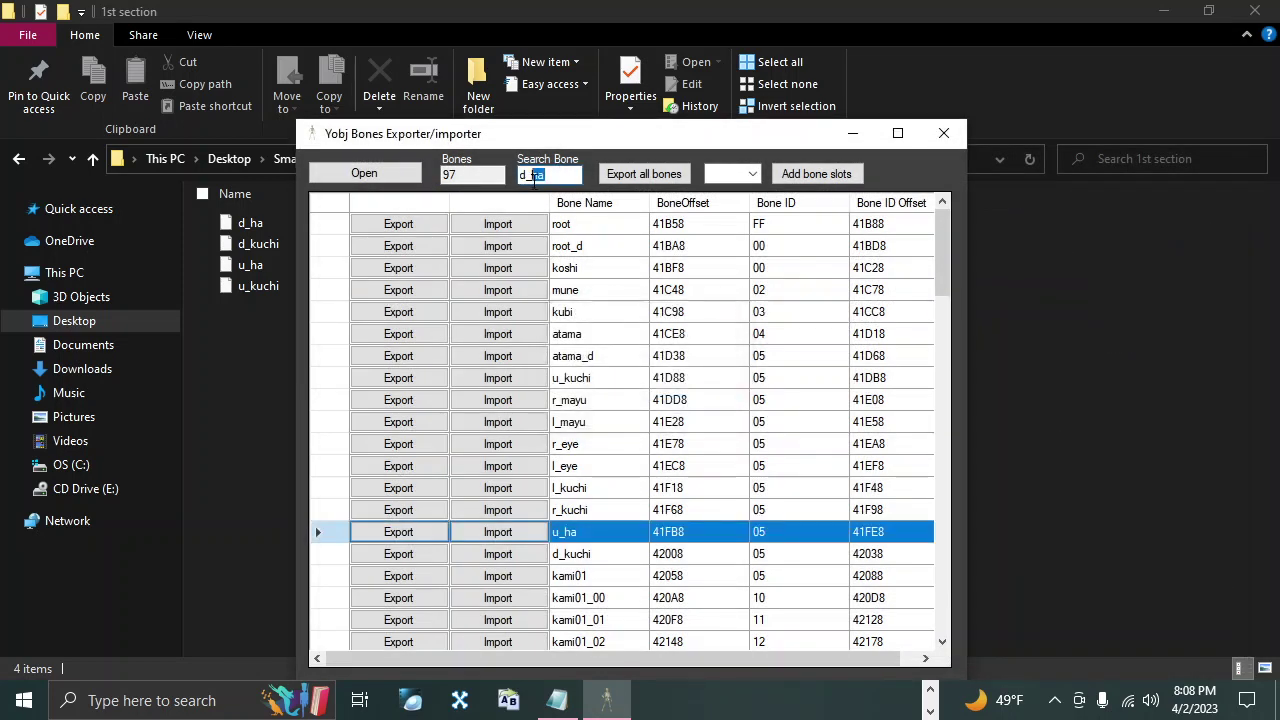
type("ku")
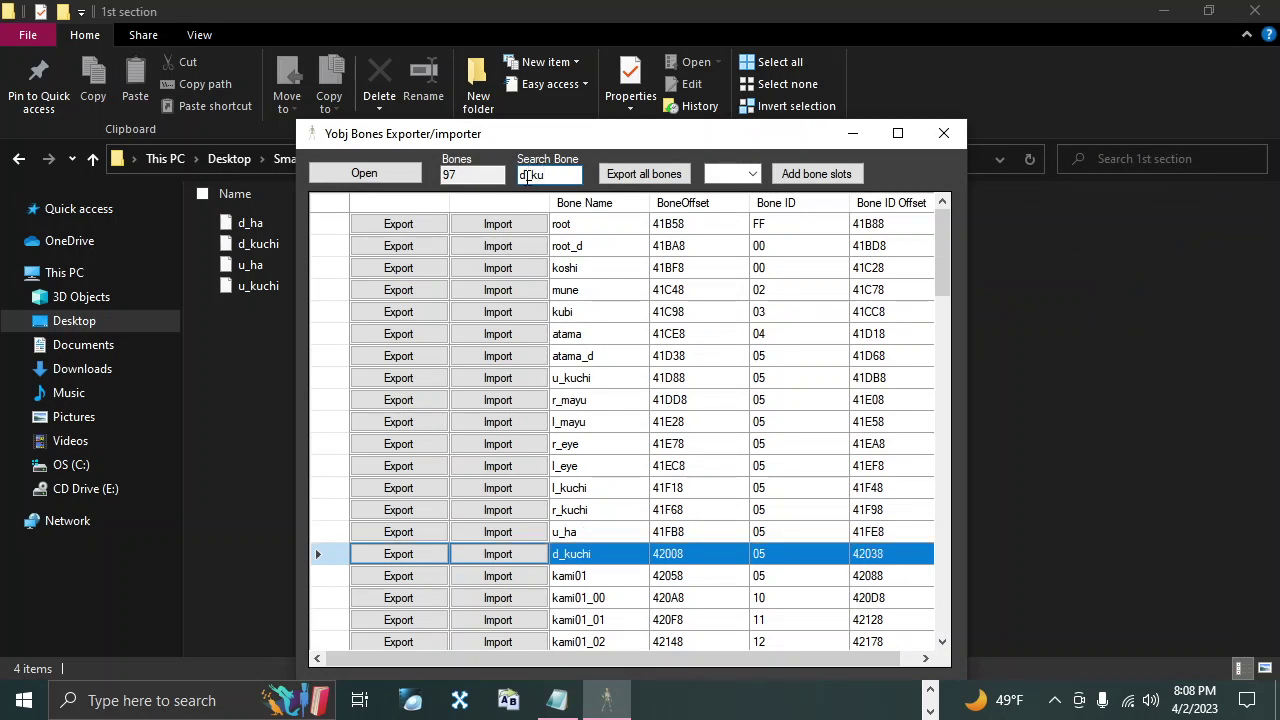
left_click(527, 176)
key("BackSpace")
type("u")
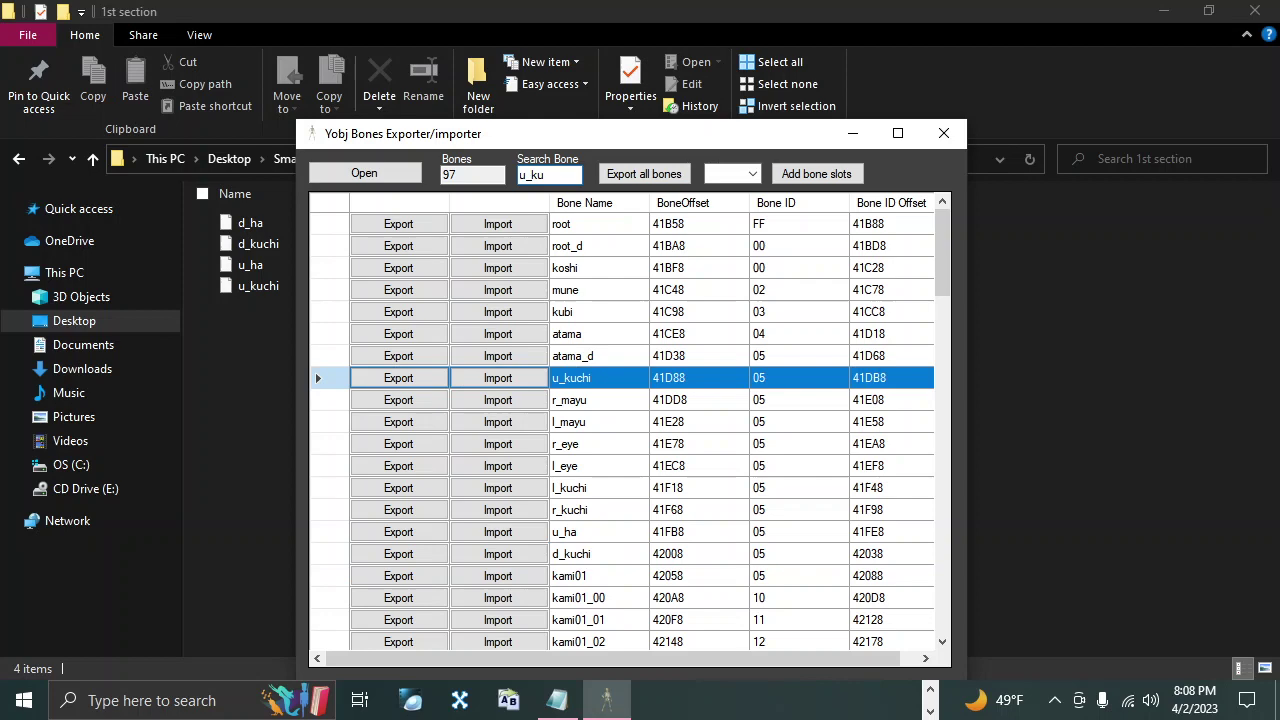
left_click(498, 378)
left_click(1104, 649)
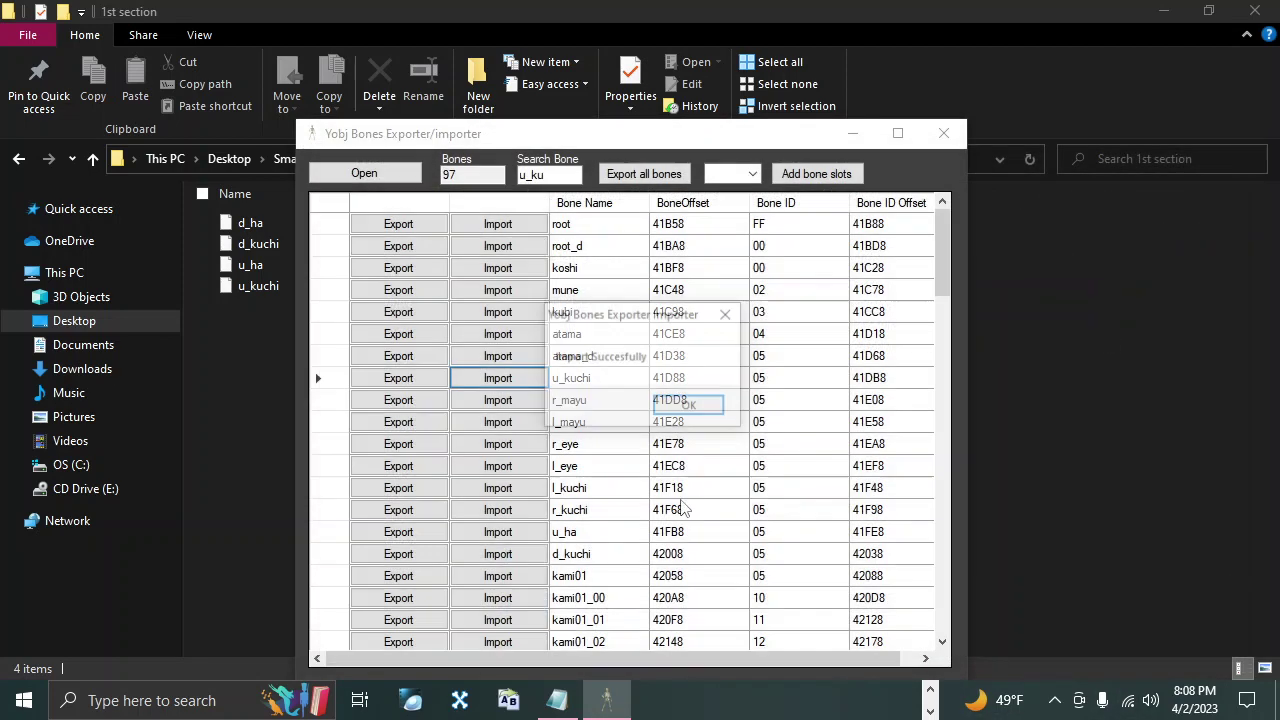
left_click(700, 397)
Step: Show the bone files in the 2nd section folder of the fixed bones folder
left_click(285, 156)
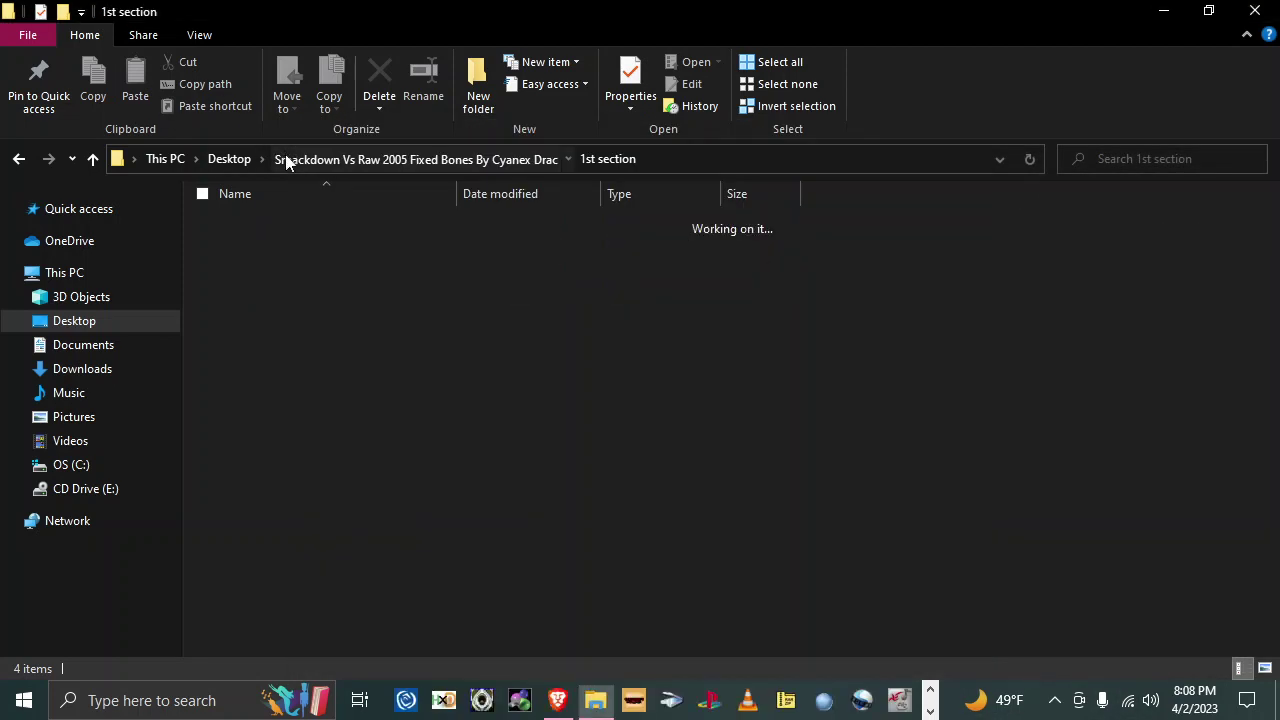
double_click(270, 242)
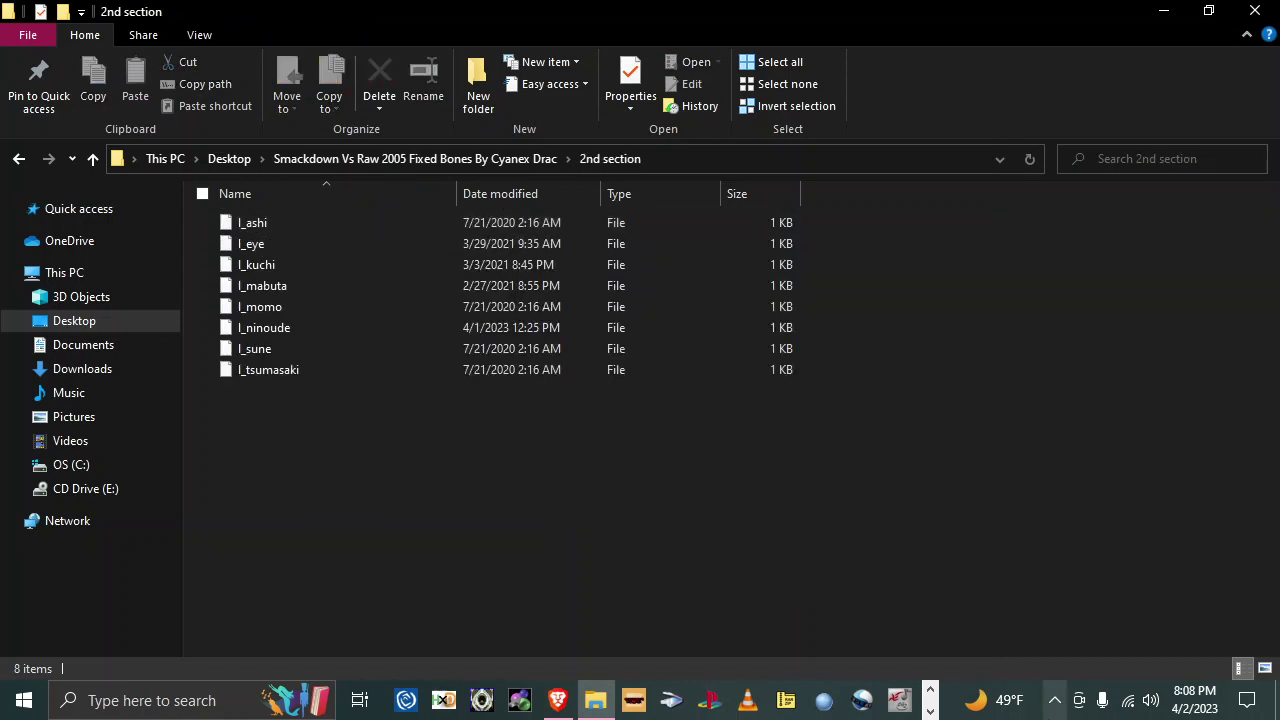
Step: In Yobj Bones Exporter/importer, search the bone list for l_ash and import the l_ashi file from the 2nd section folder into the l_ashi bone
left_click(930, 711)
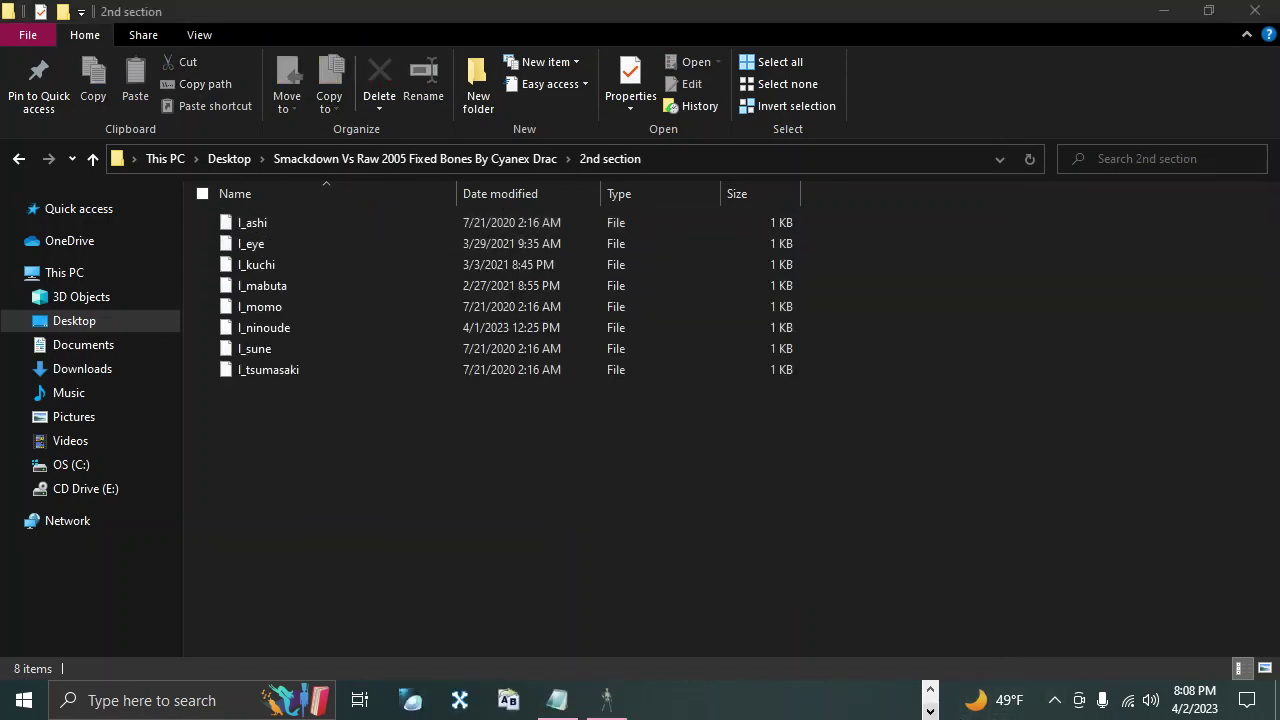
left_click(606, 700)
type("l")
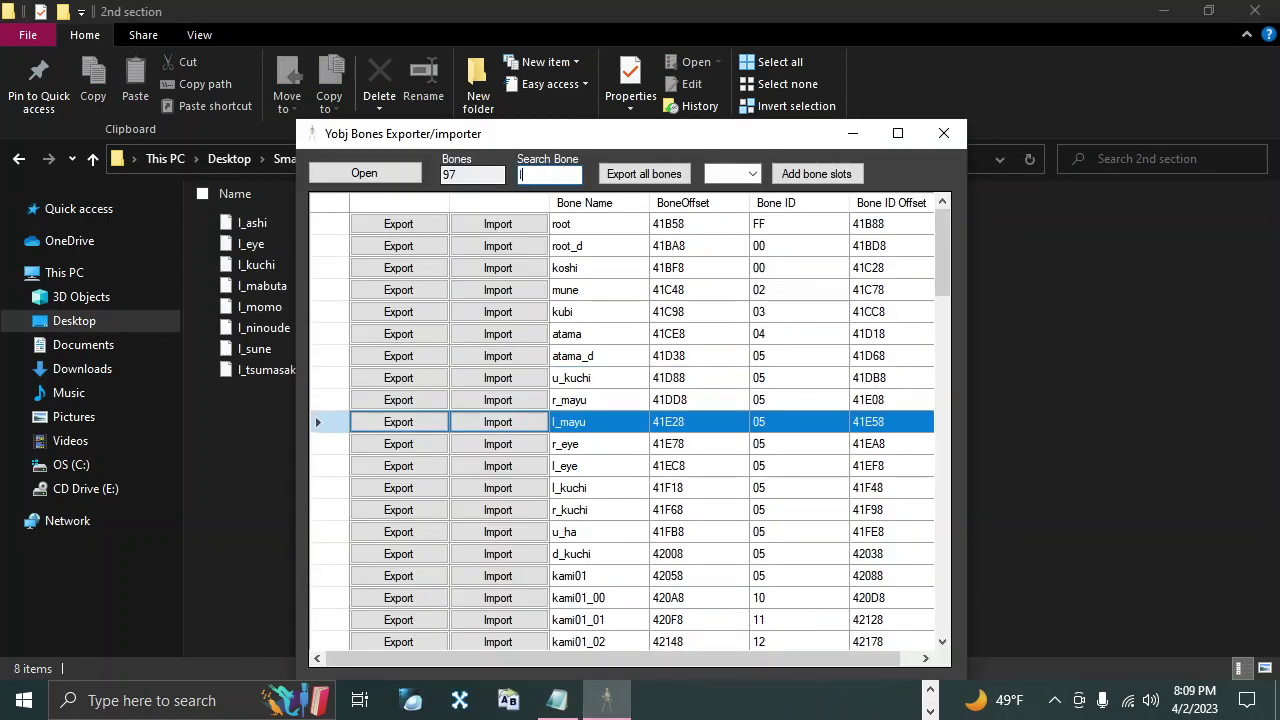
type("_ash")
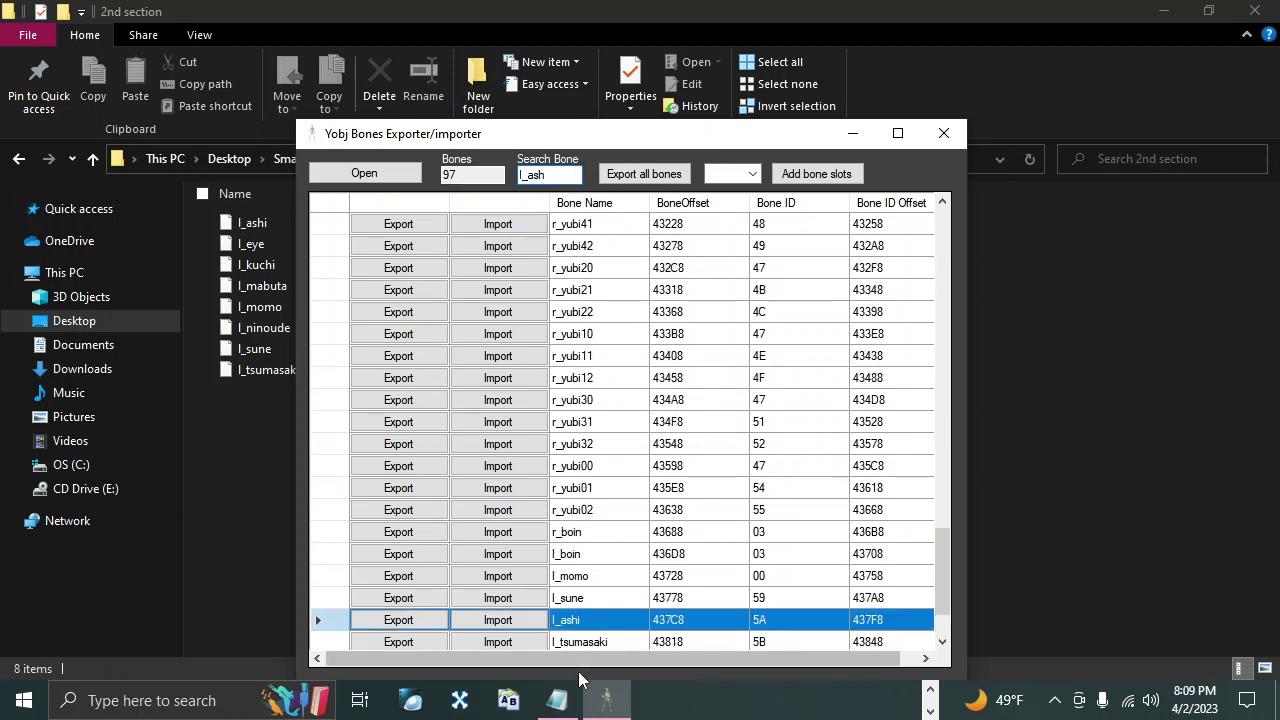
left_click(498, 620)
left_click(760, 190)
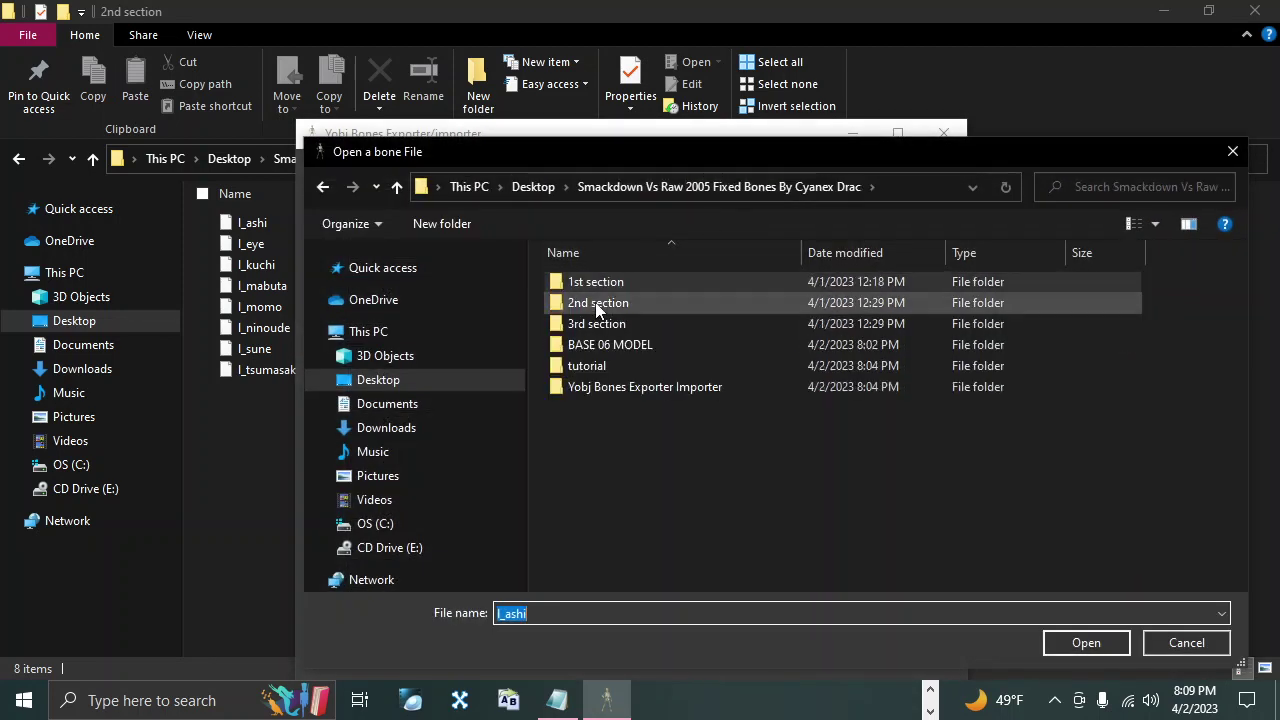
double_click(590, 302)
left_click(1086, 642)
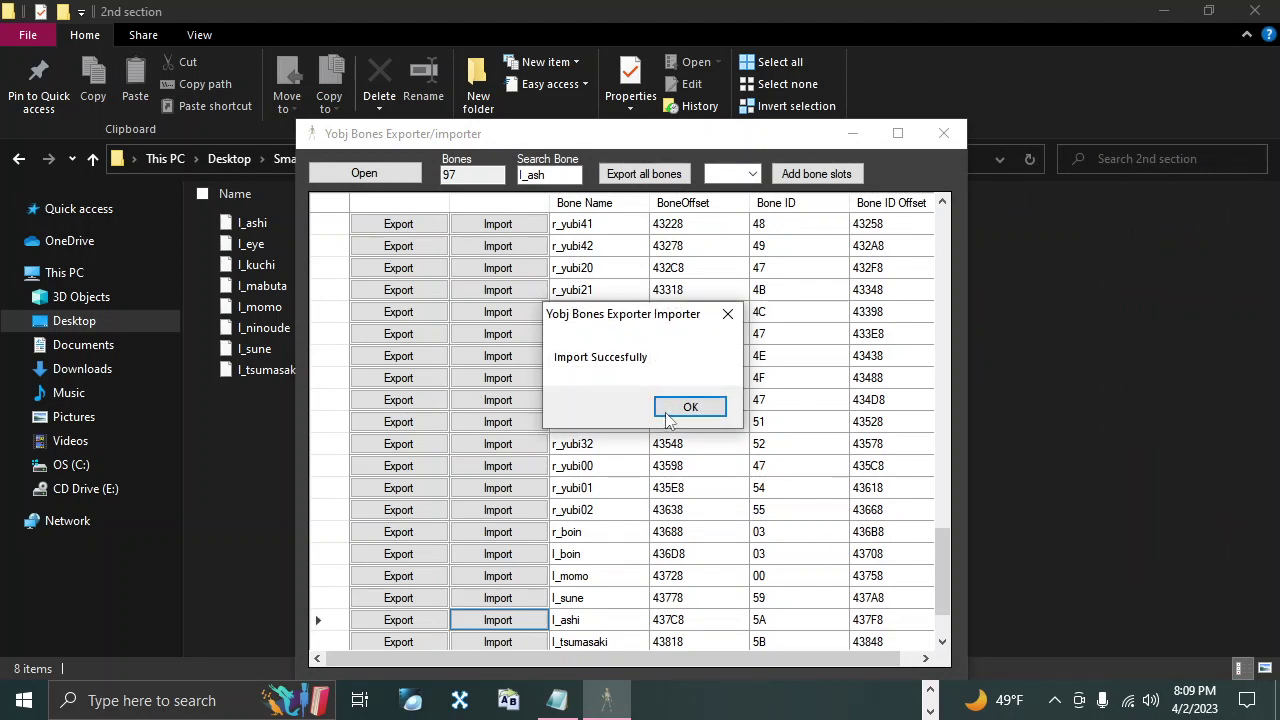
left_click(706, 408)
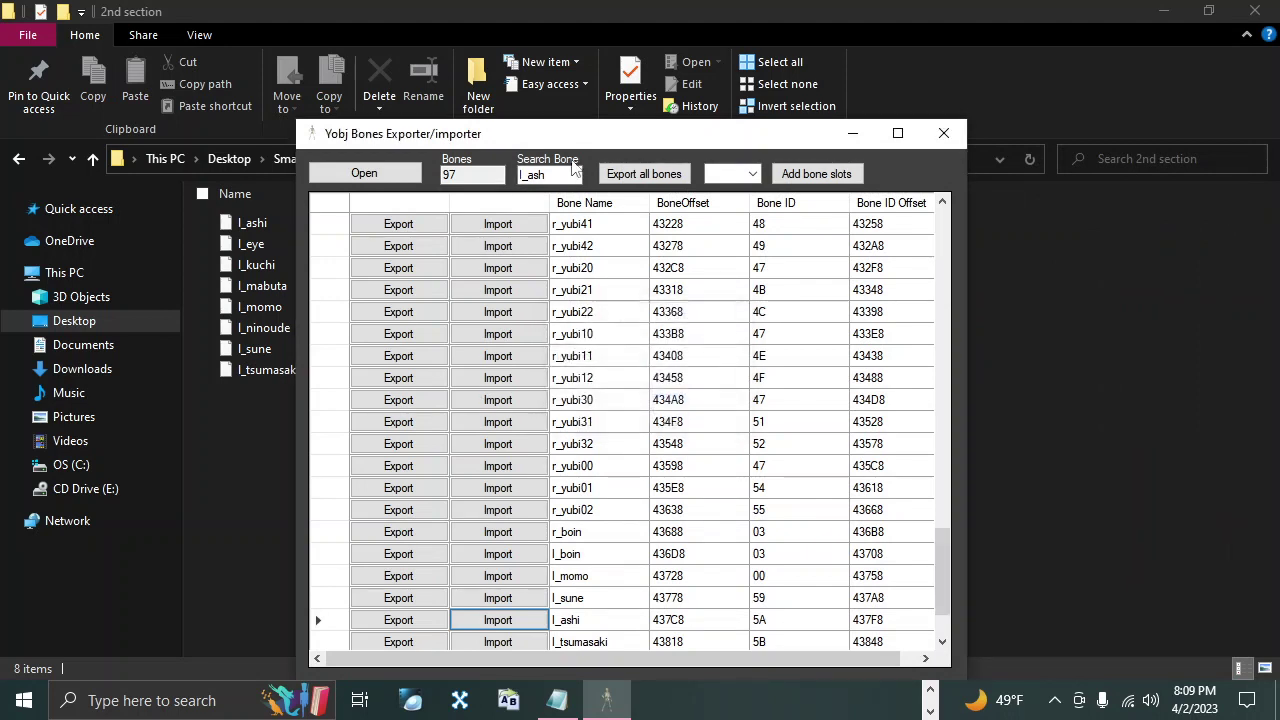
Step: Search the bone list for l_eye and import the 2nd section l_eye file into the l_eye bone
left_click_drag(547, 175, 535, 176)
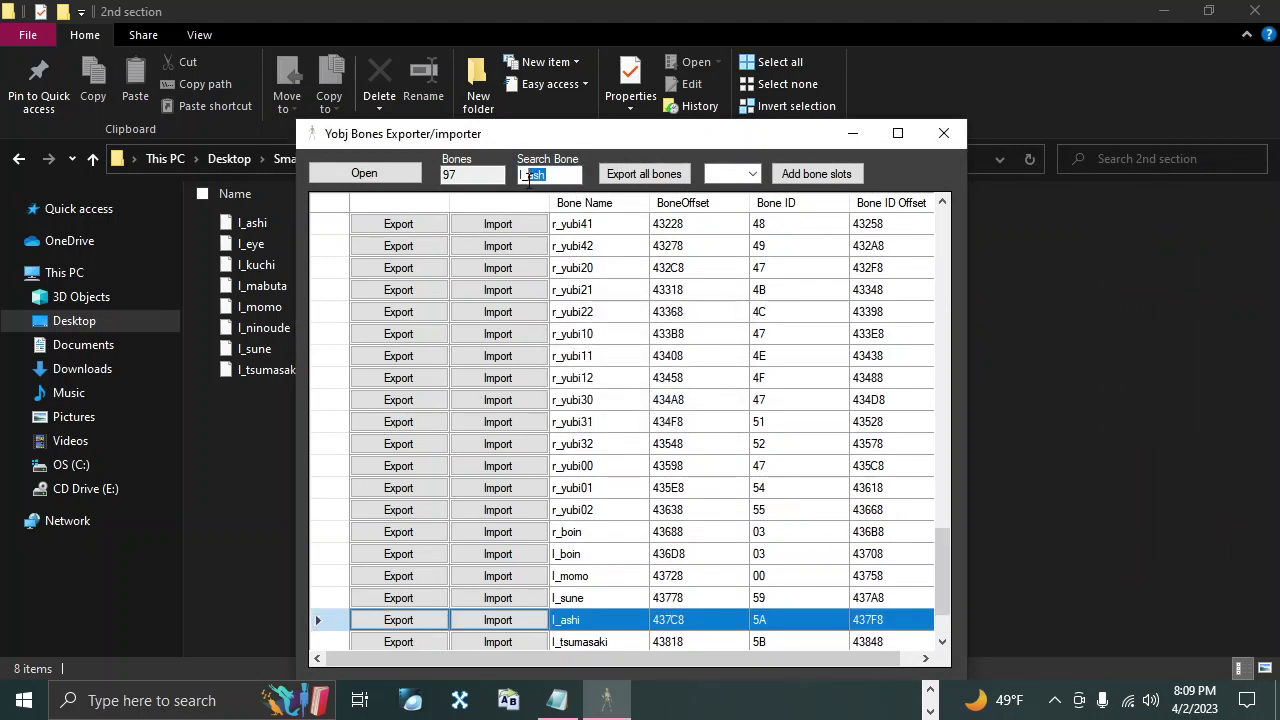
type("ye")
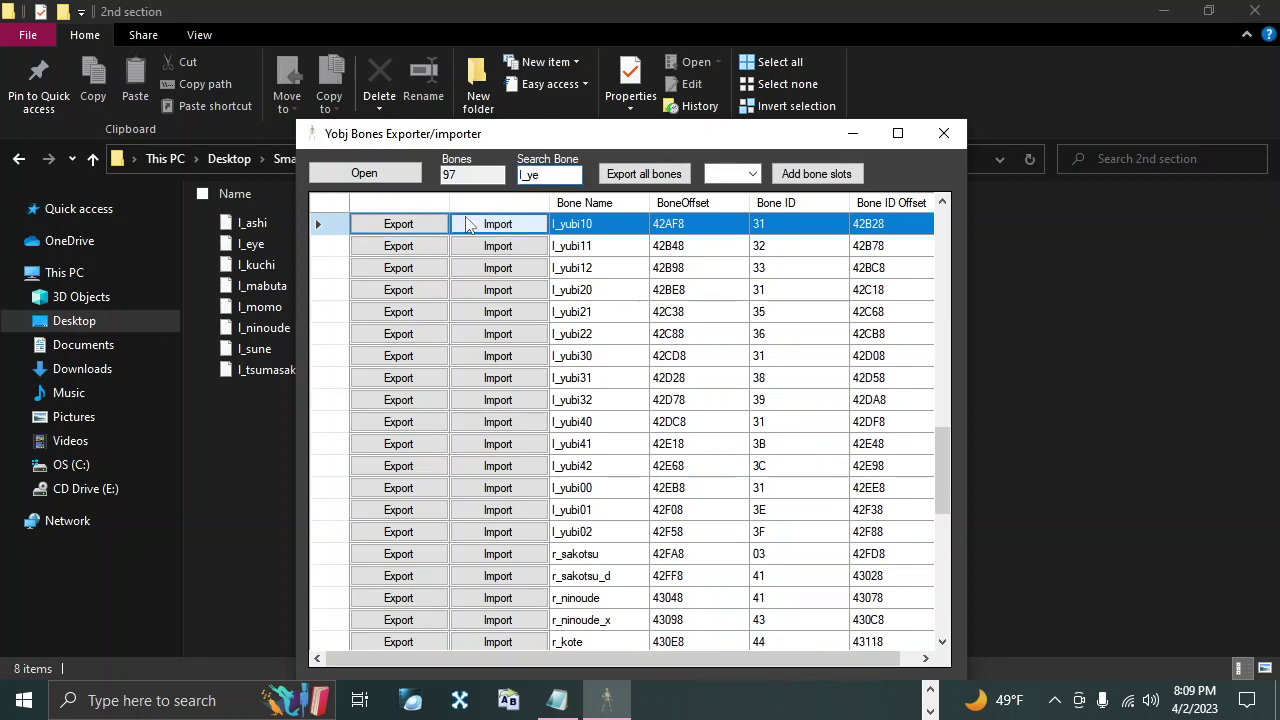
key("BackSpace")
type("ey")
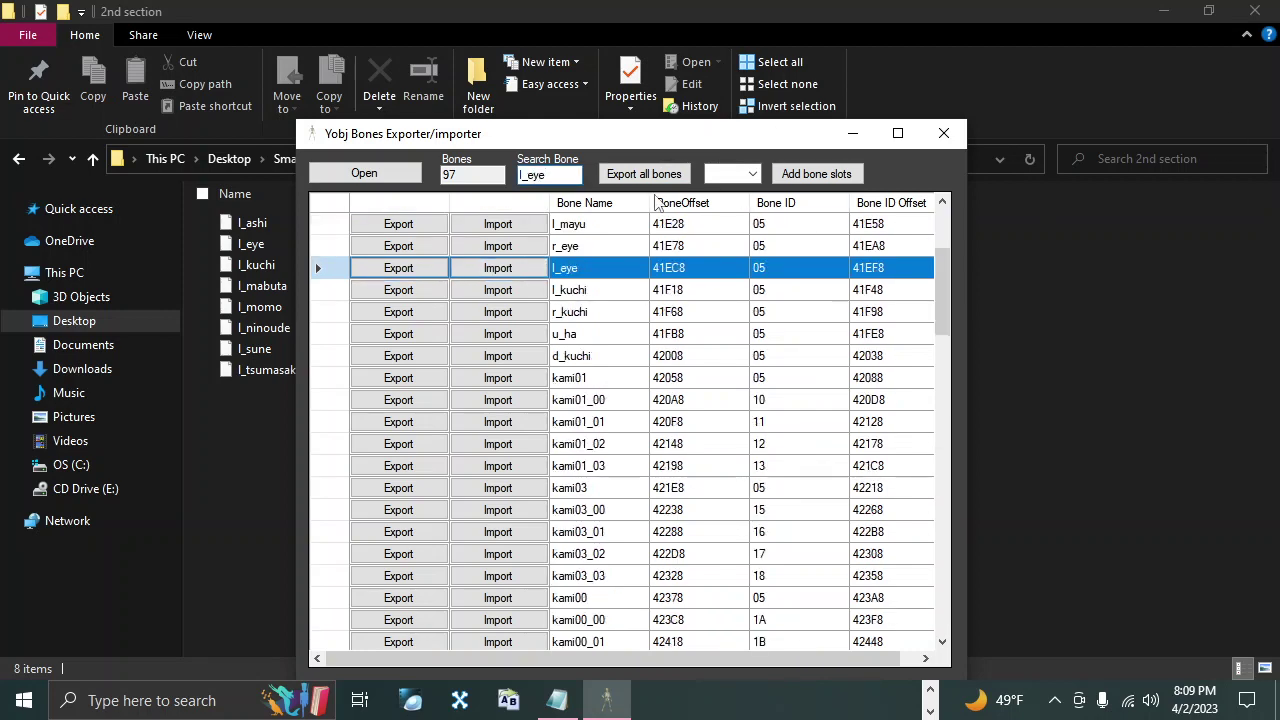
left_click(498, 268)
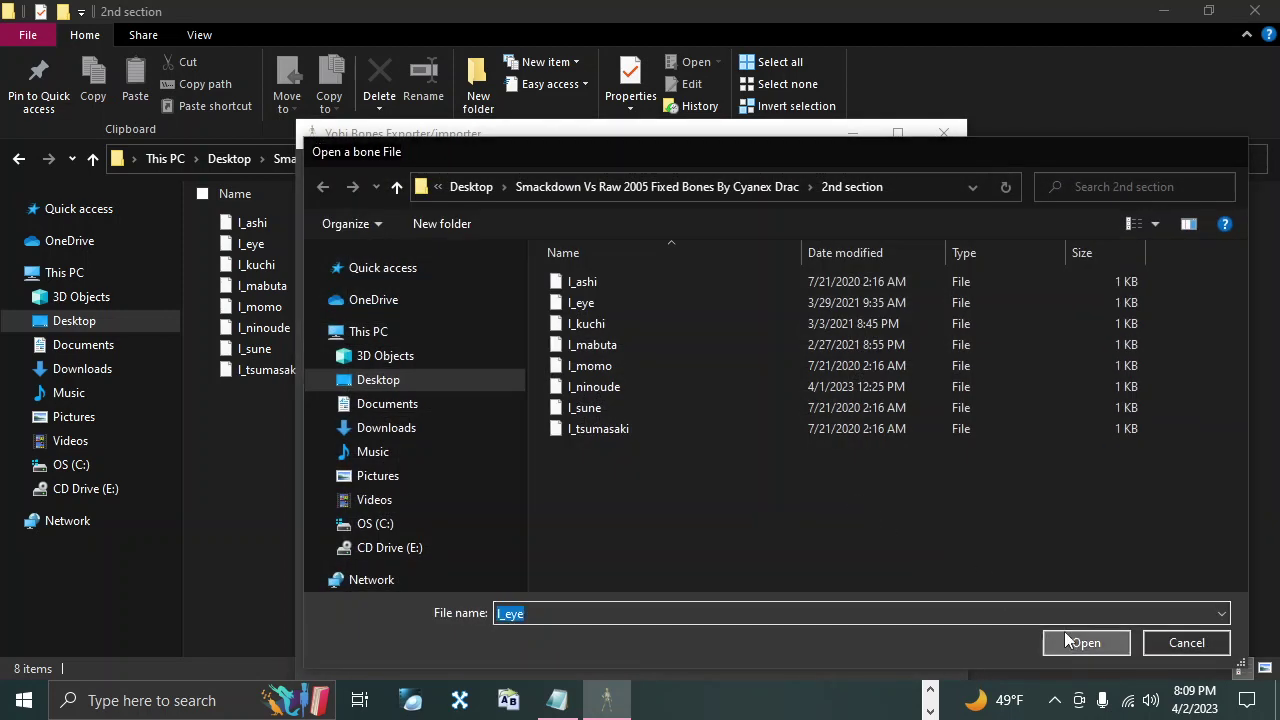
left_click(1066, 640)
left_click(689, 406)
Step: Search the bone list for l_kuch and import the 2nd section l_kuchi file into the l_kuchi bone
left_click_drag(547, 175, 527, 175)
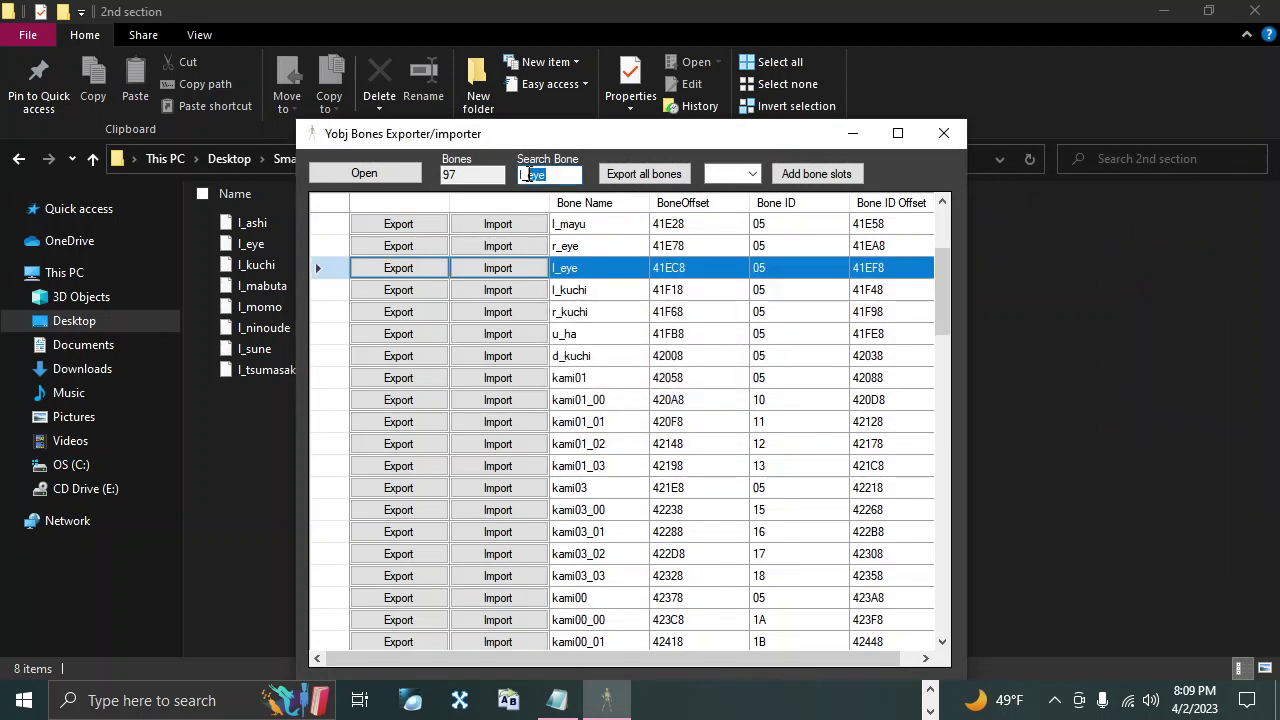
type("kuch")
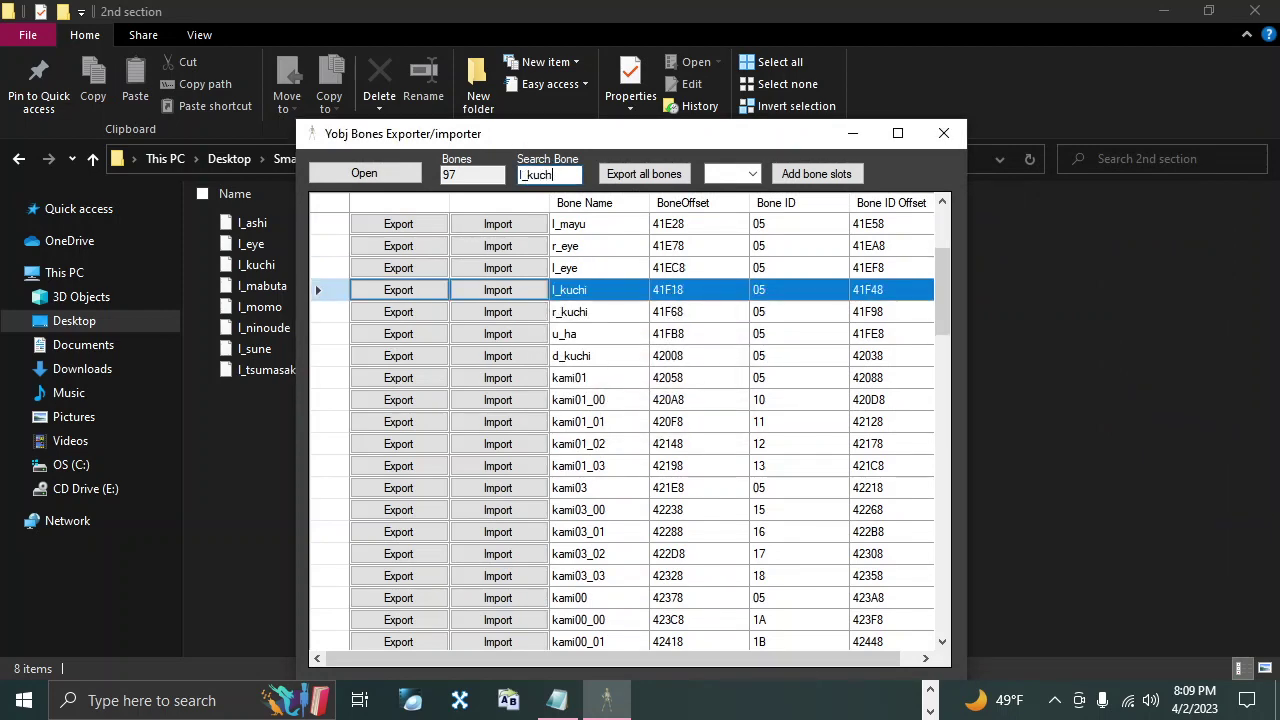
left_click(498, 290)
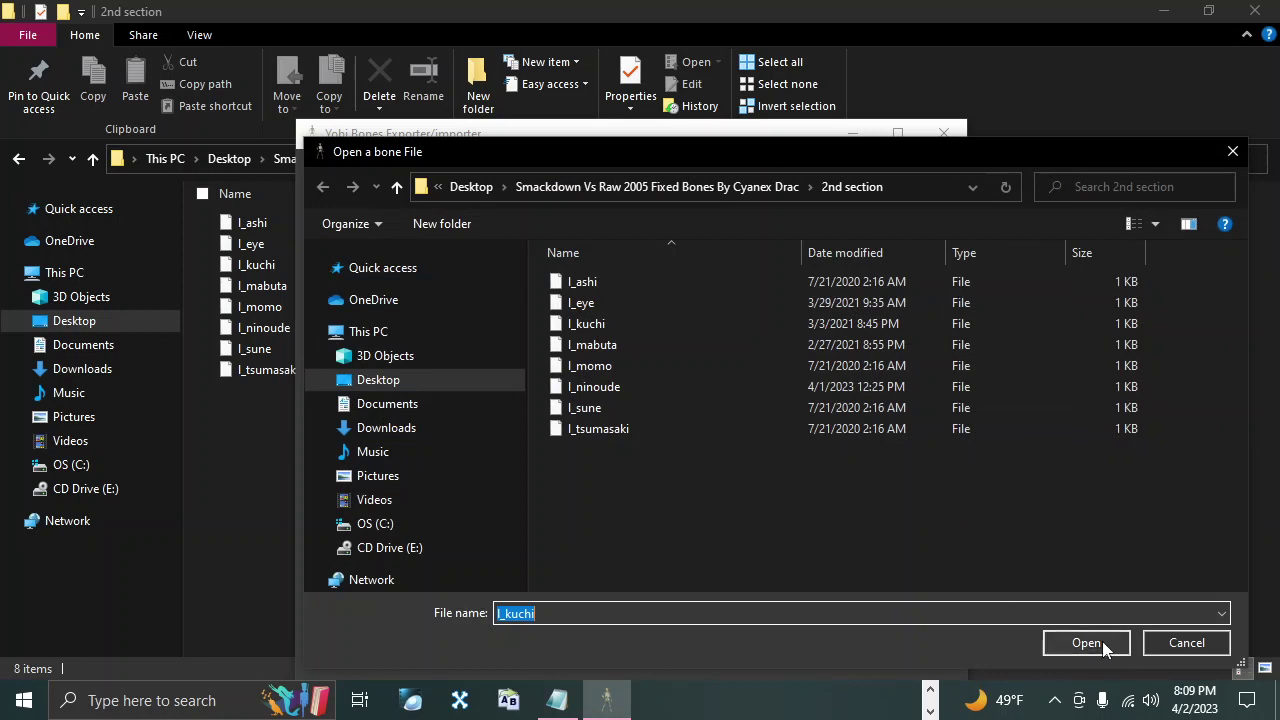
left_click(1086, 642)
left_click(689, 404)
Step: Search the bone list for l_mabu and import the 2nd section l_mabuta file into the l_mabuta bone
left_click_drag(552, 175, 529, 175)
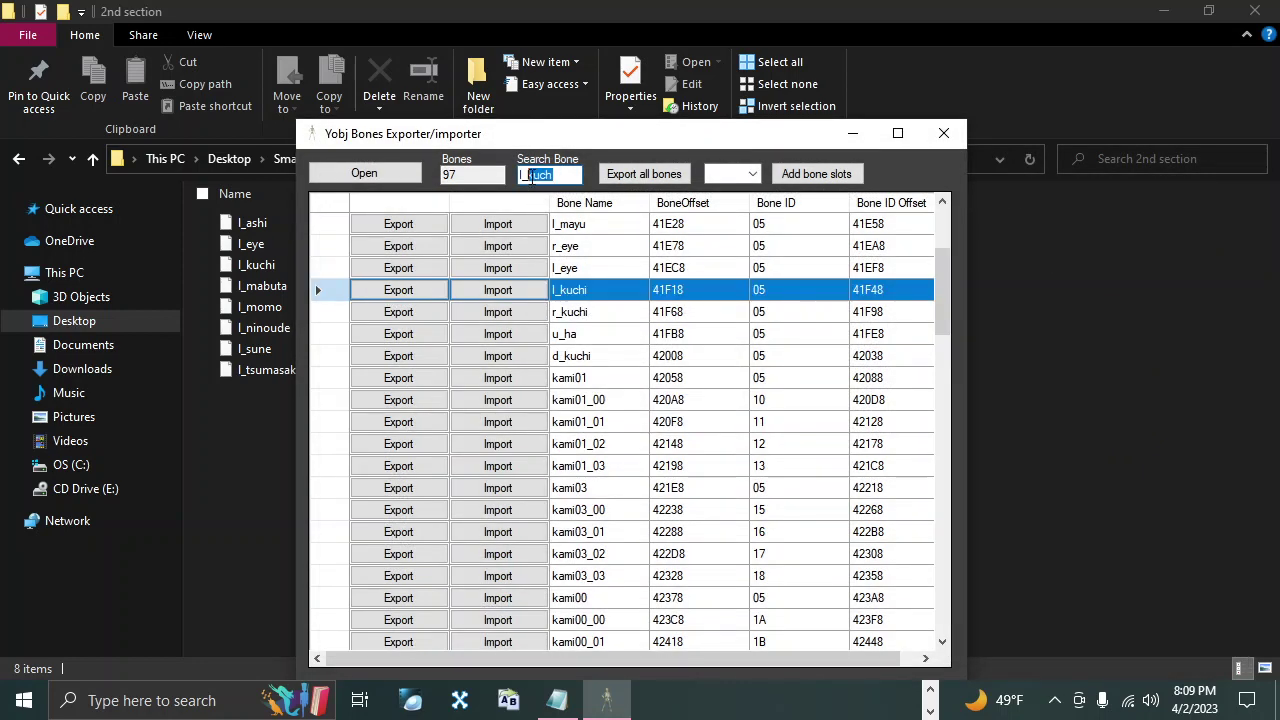
type("mabu")
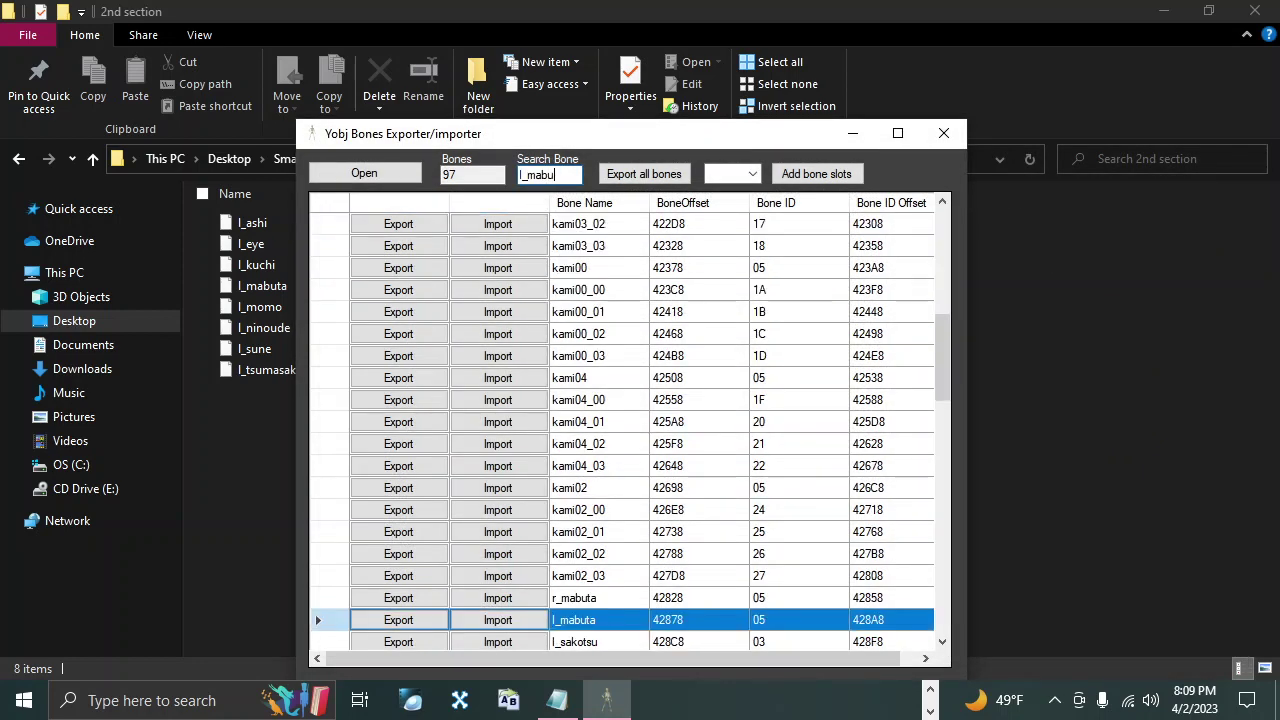
left_click(494, 619)
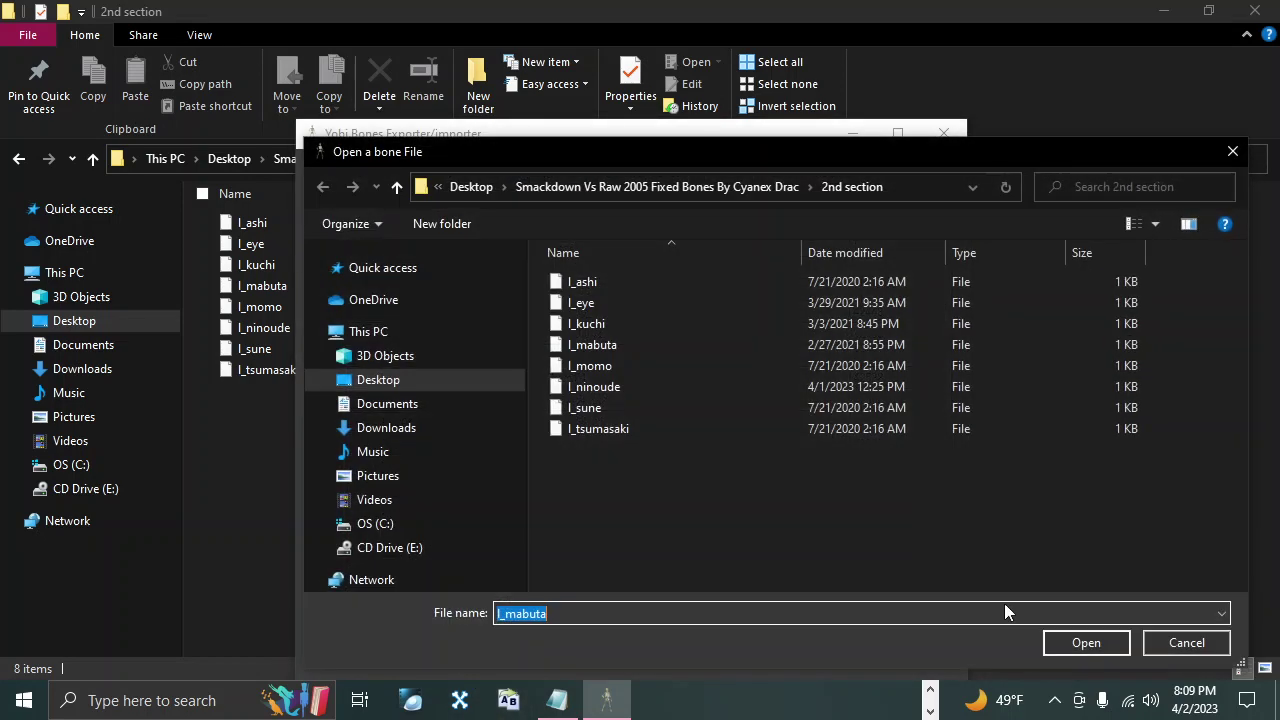
left_click(1097, 652)
left_click(690, 405)
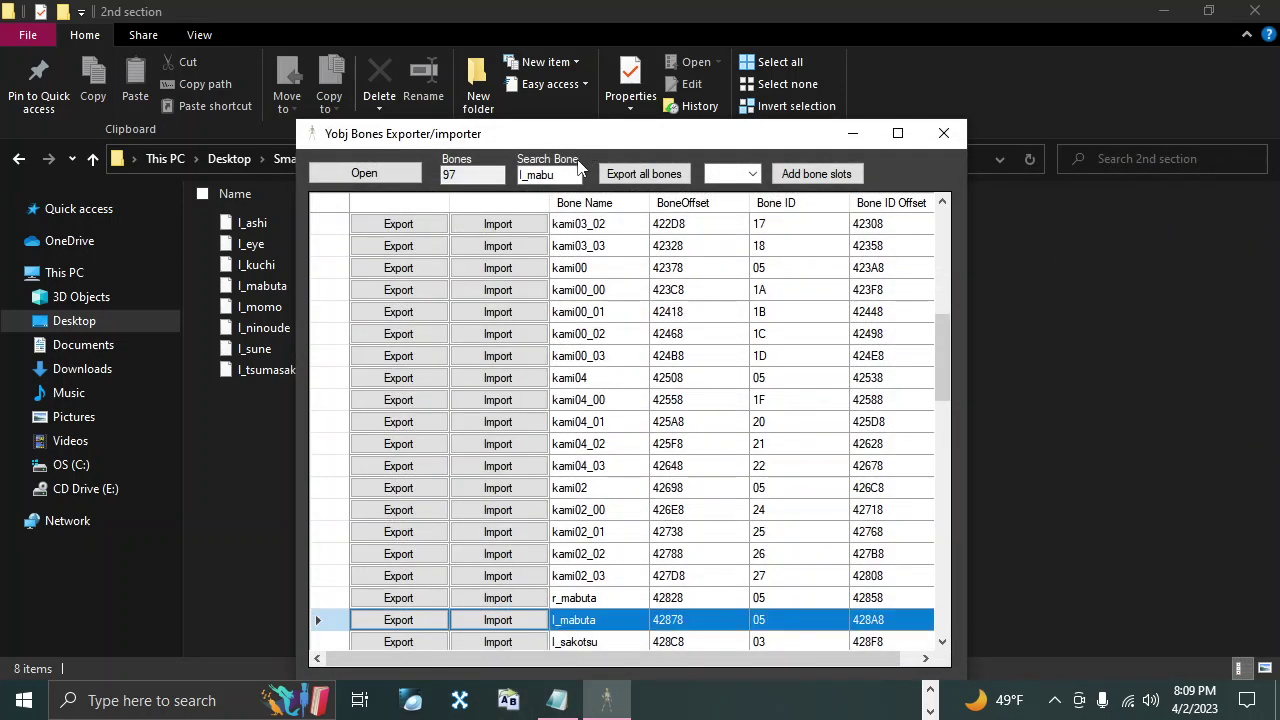
Step: Search the bone list for l_momo and import the 2nd section l_momo file into the l_momo bone
type("omo")
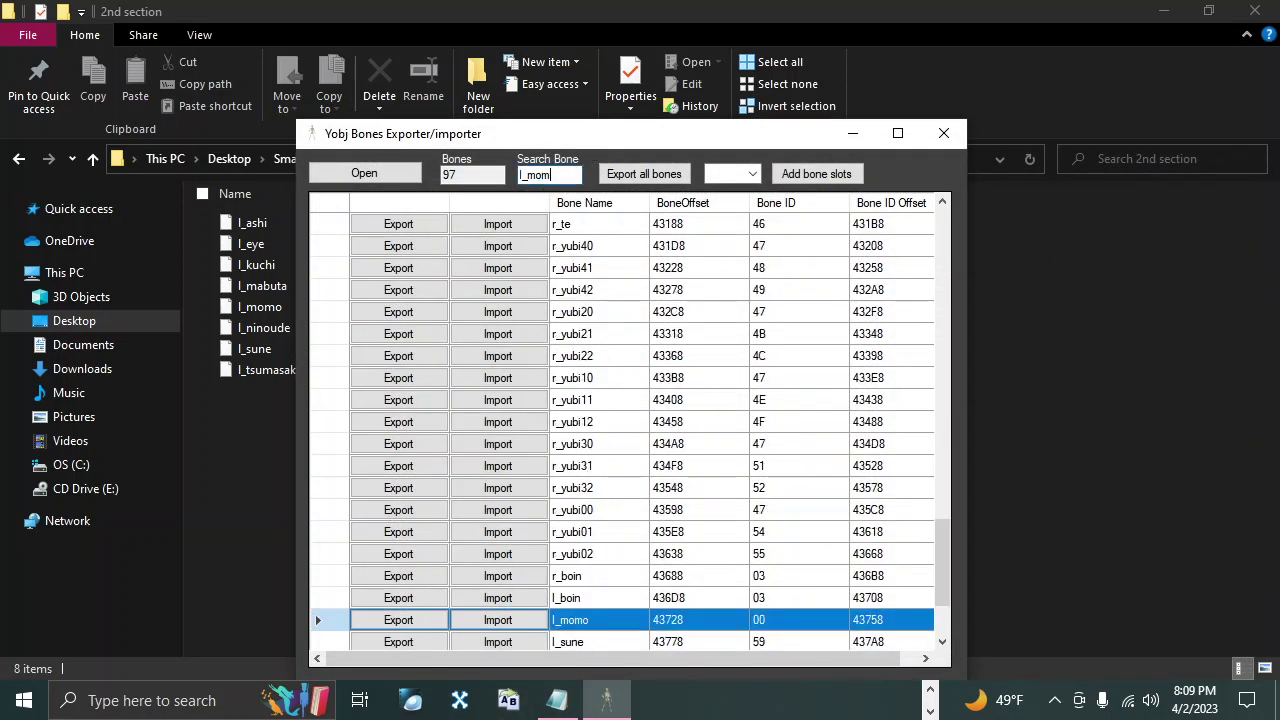
left_click(497, 619)
left_click(1083, 645)
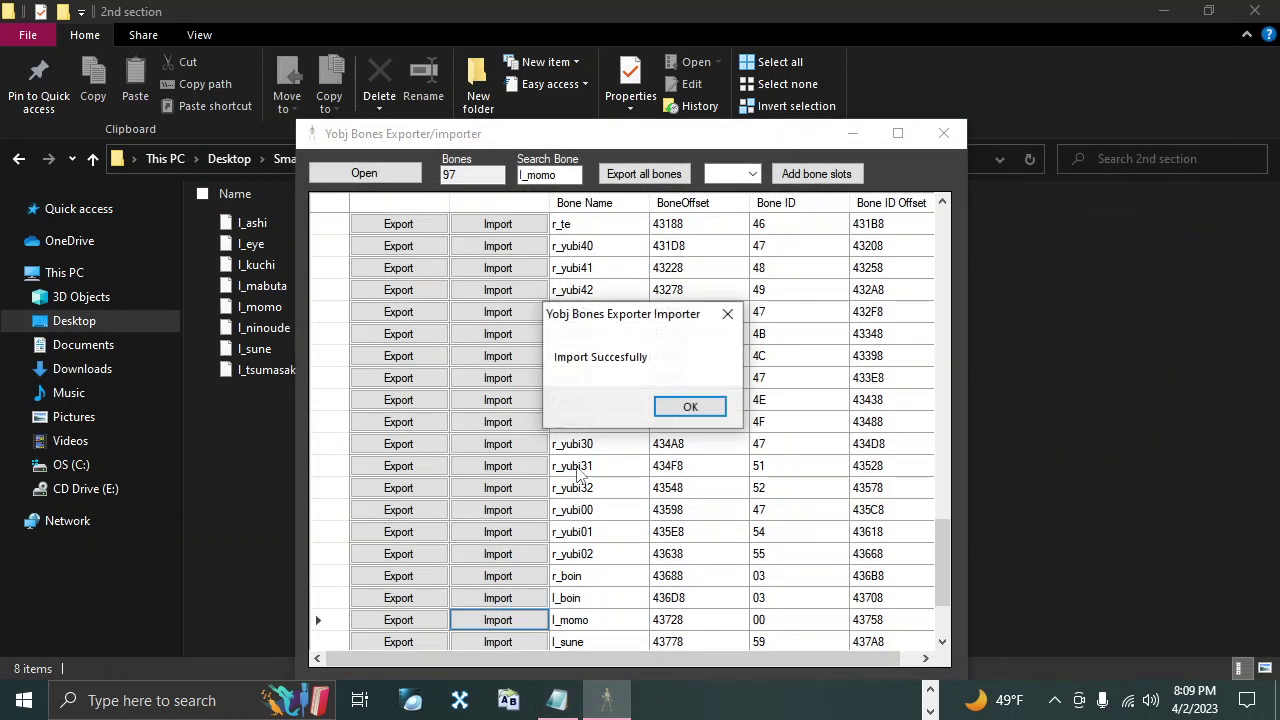
left_click(697, 406)
Step: Search the bone list for l_nino and import the 2nd section l_ninoude file into the l_ninoude bone
left_click_drag(562, 175, 542, 176)
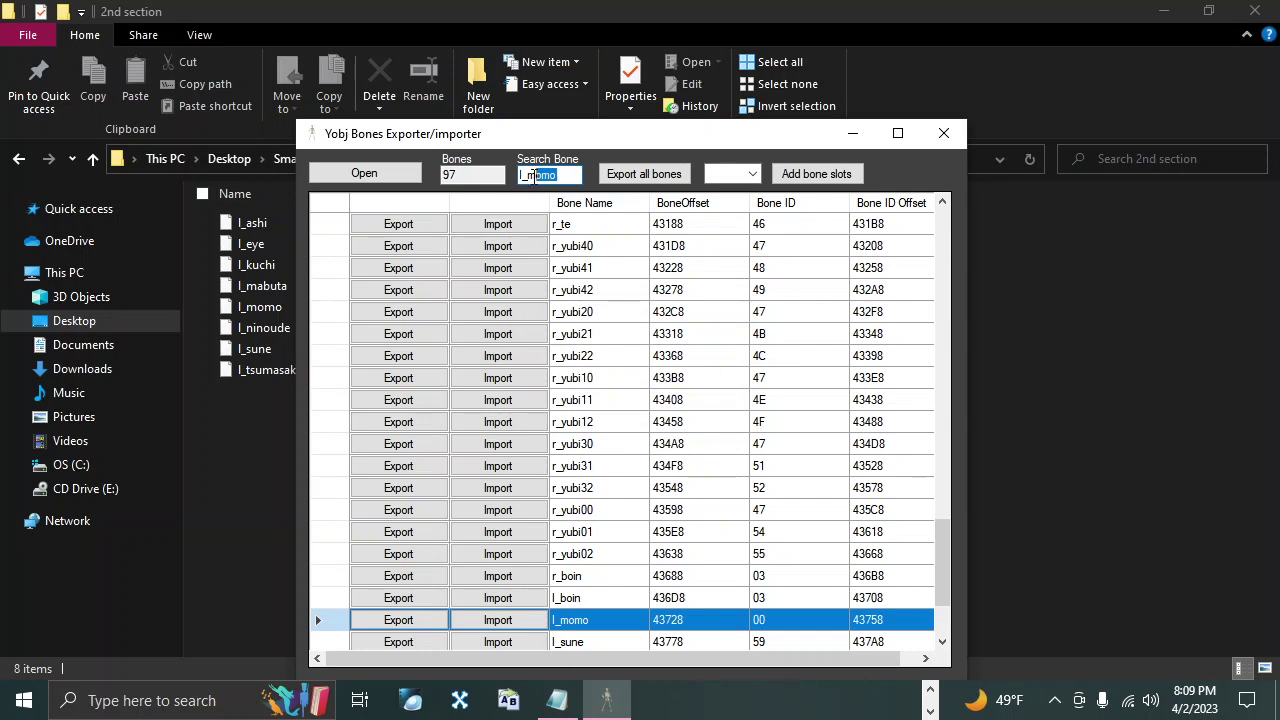
type("nin")
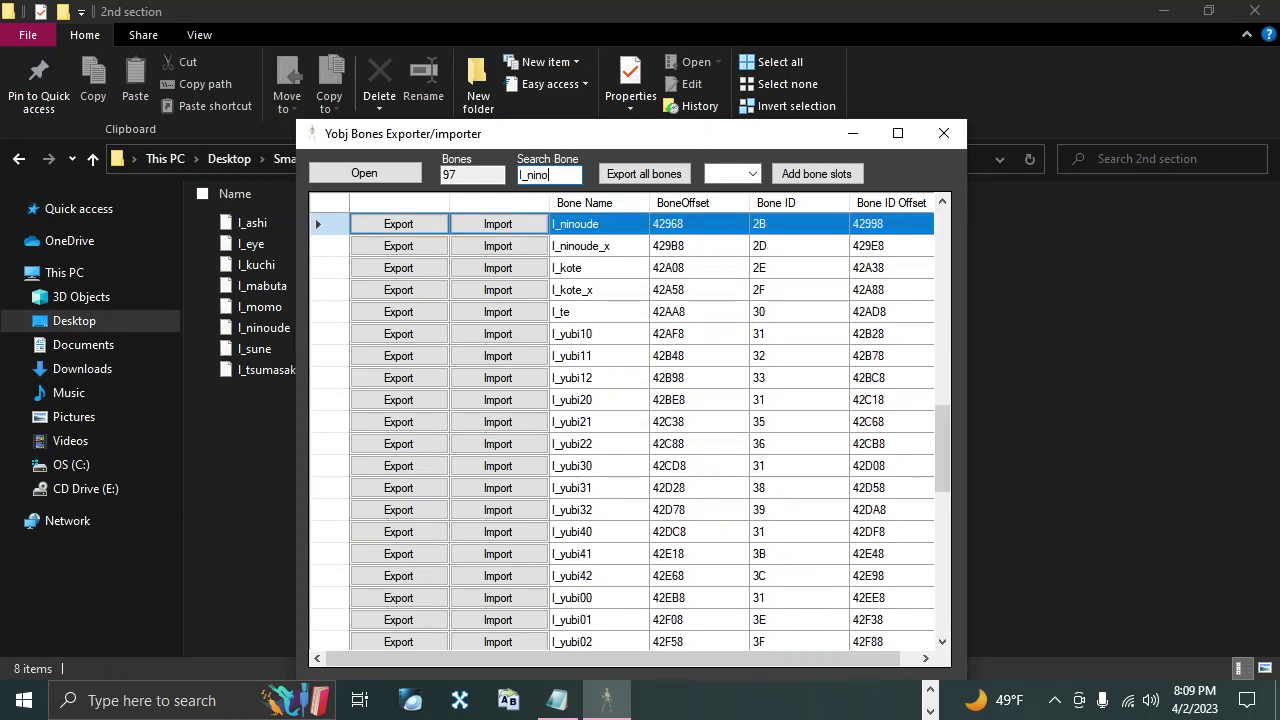
left_click(497, 224)
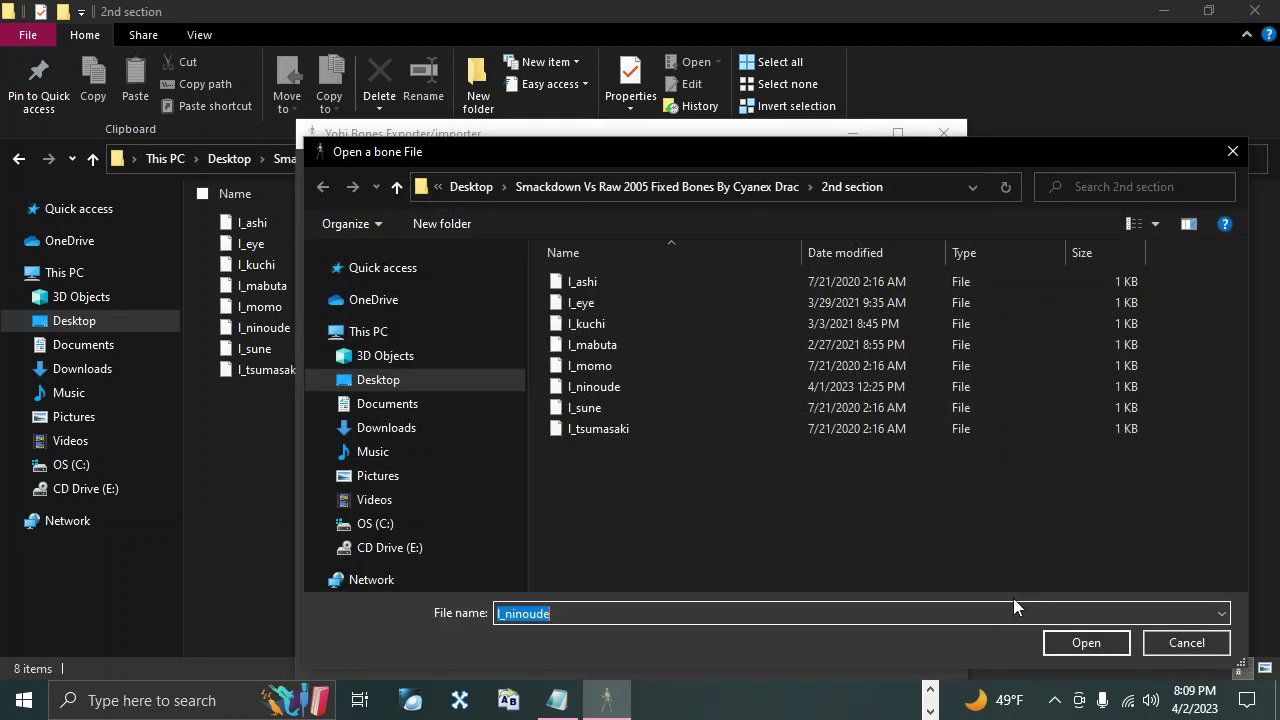
left_click(1097, 649)
left_click(689, 406)
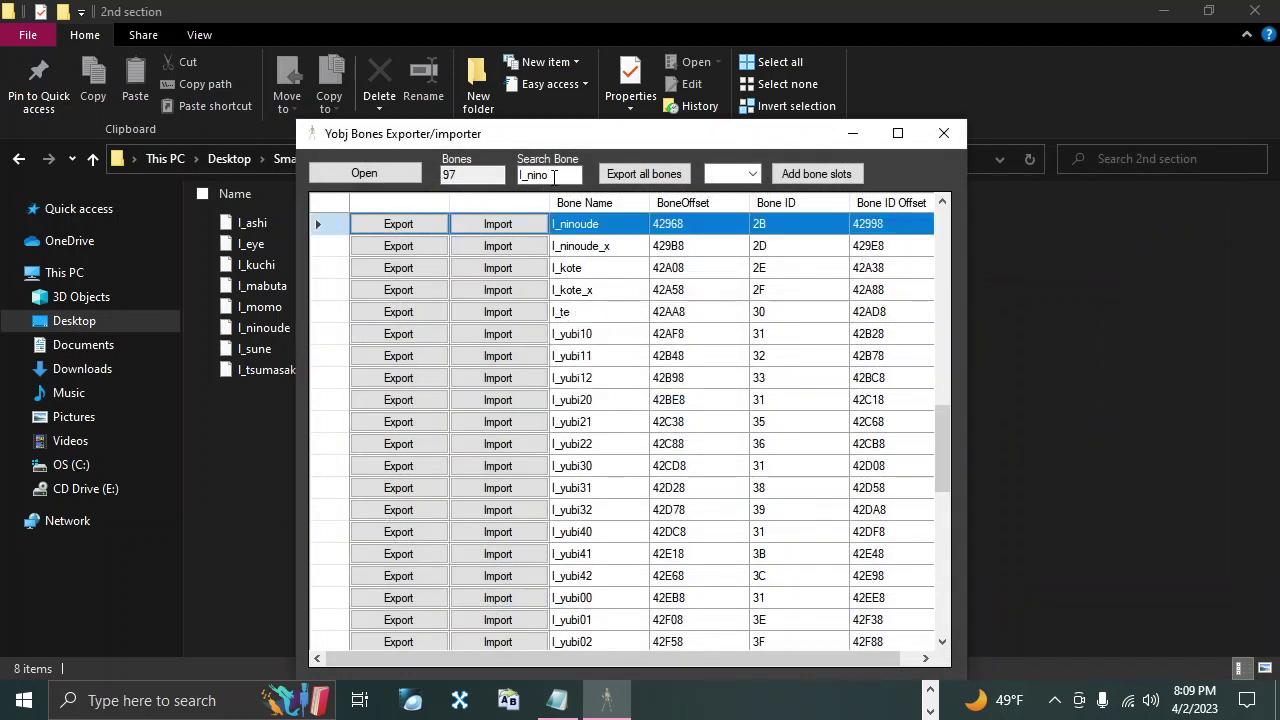
Step: Search the bone list for l_sune and import the 2nd section l_sune file into the l_sune bone
left_click_drag(562, 176, 525, 188)
type("sune")
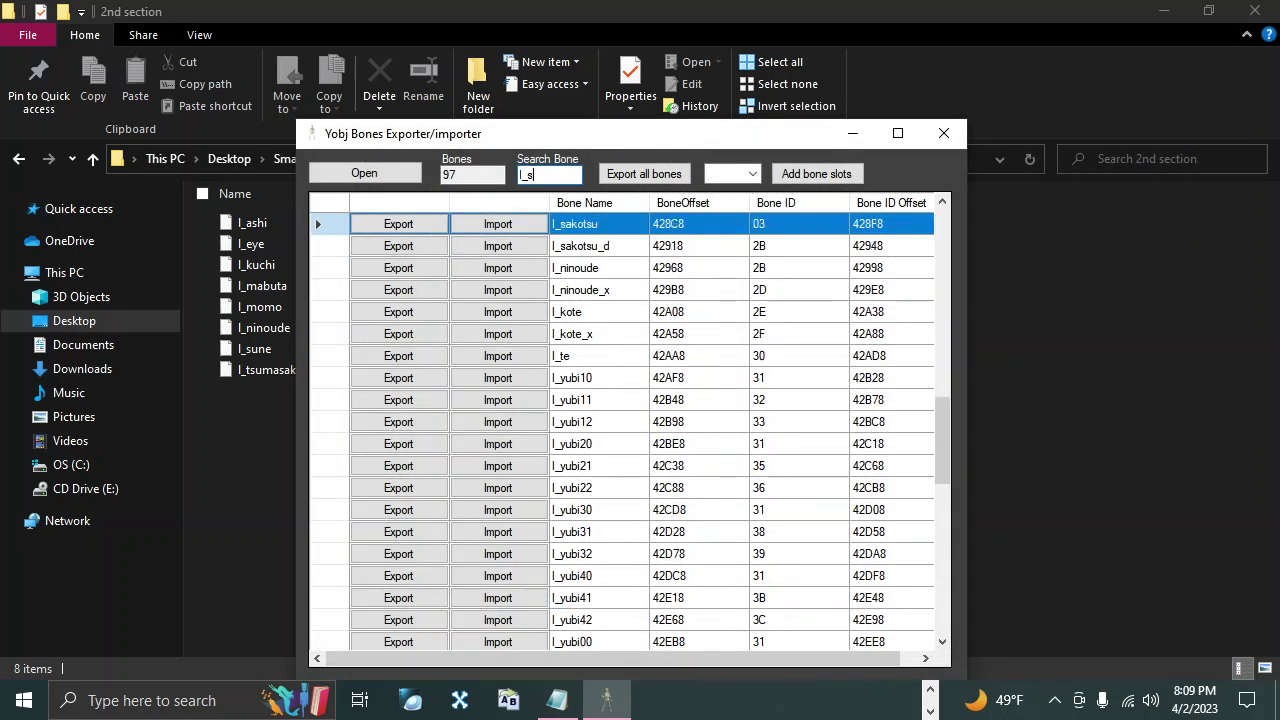
left_click(467, 622)
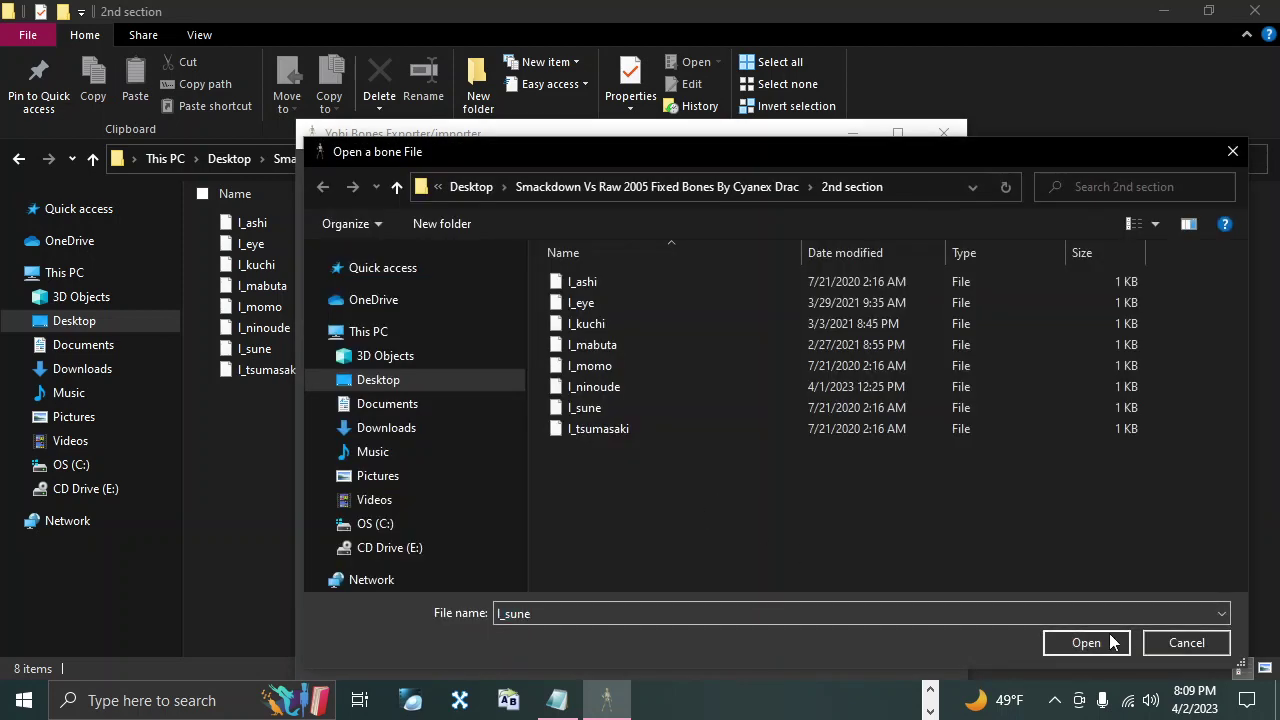
left_click(1100, 643)
left_click(668, 414)
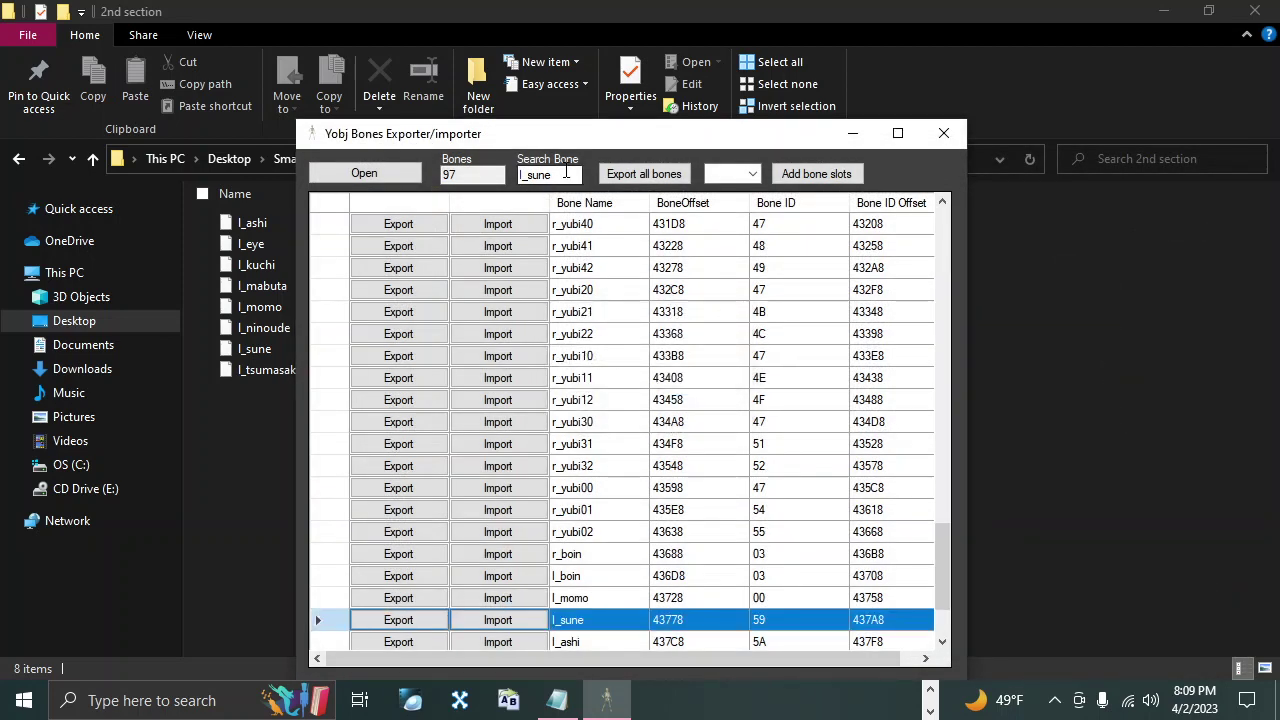
Step: Search the bone list for l_tsu and import the 2nd section l_tsumasaki file into the l_tsumasaki bone
left_click_drag(553, 176, 528, 178)
type("tsu")
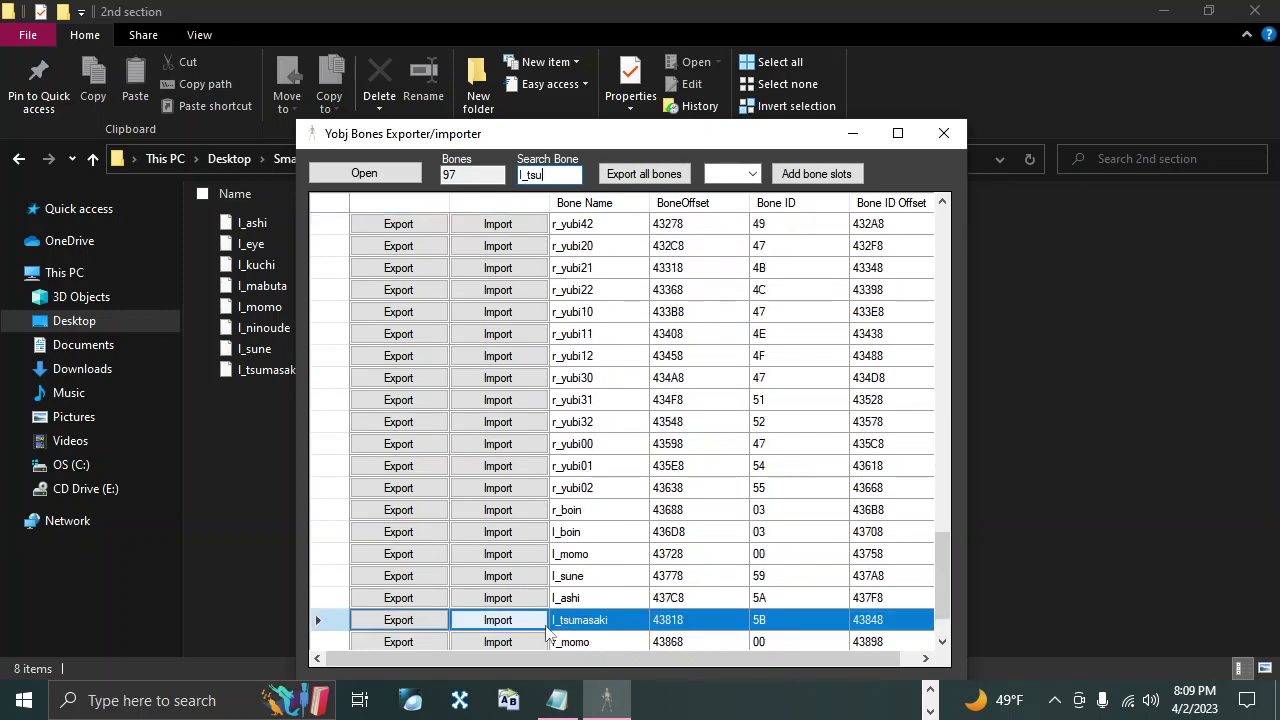
left_click(490, 618)
left_click(1084, 639)
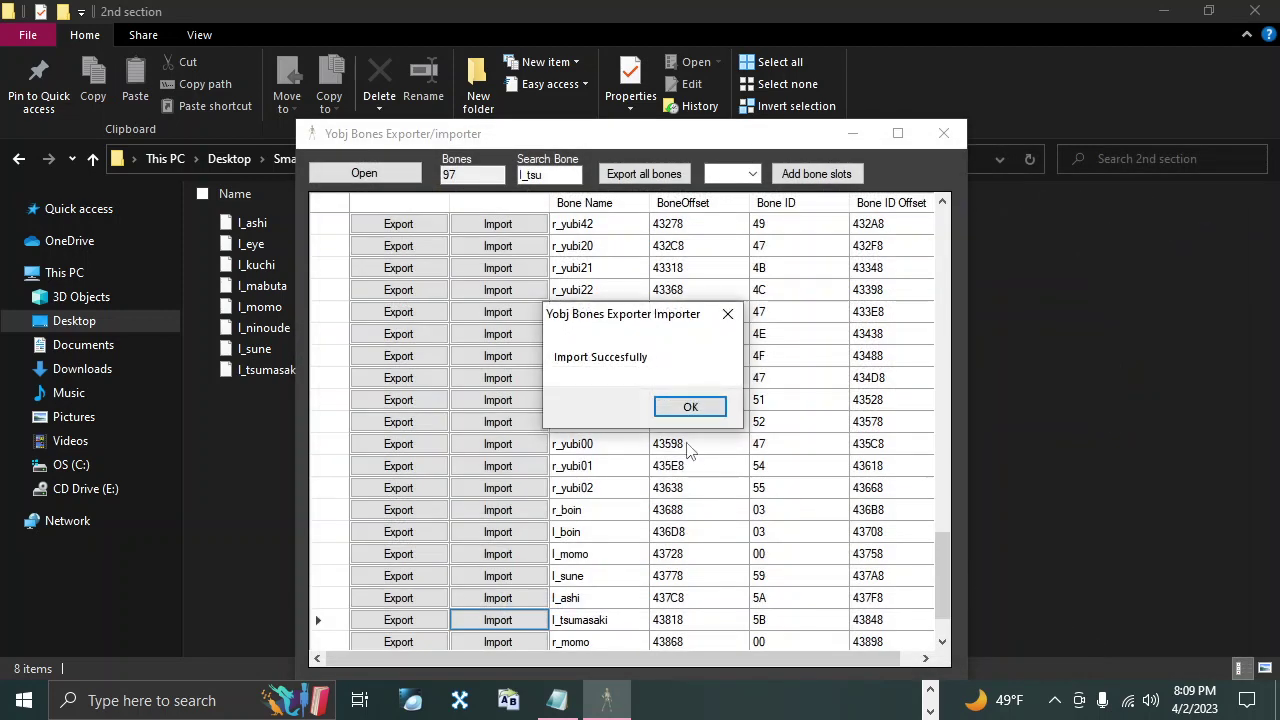
left_click(690, 405)
Step: Search the bone list for r_ash and import the r_ashi file from the 3rd section folder into the r_ashi bone
left_click_drag(545, 177, 496, 179)
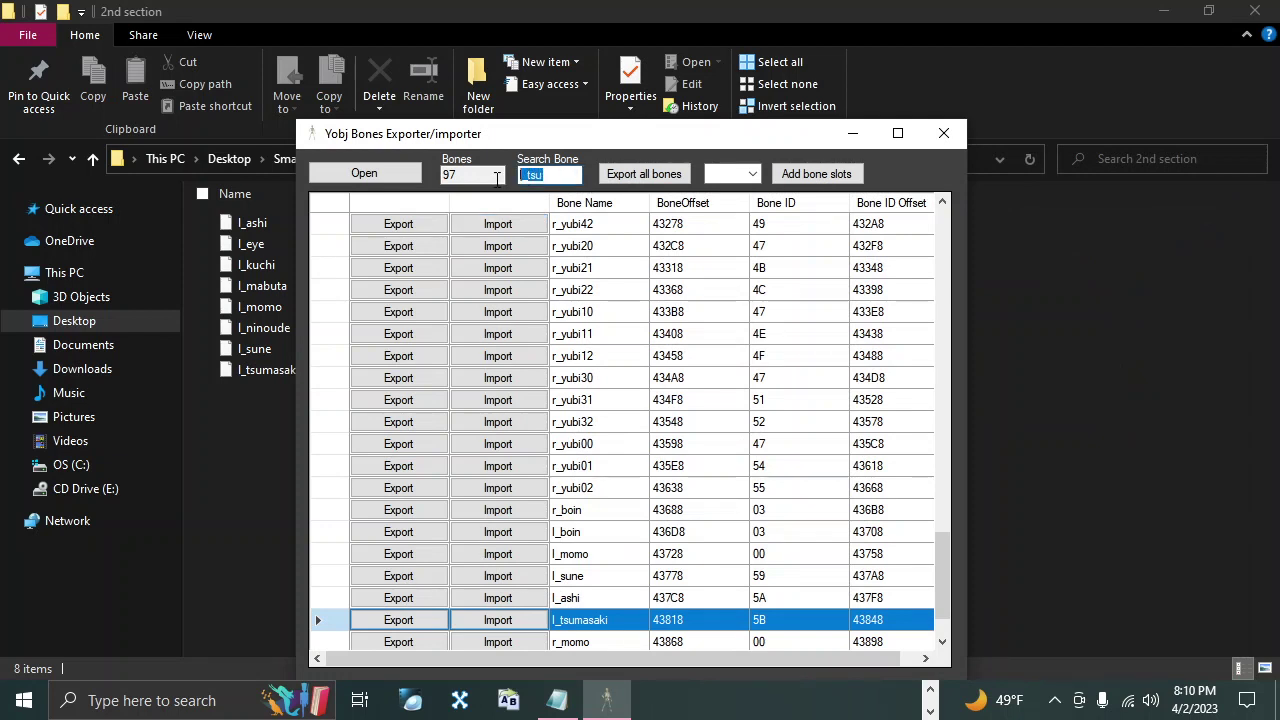
type("r_")
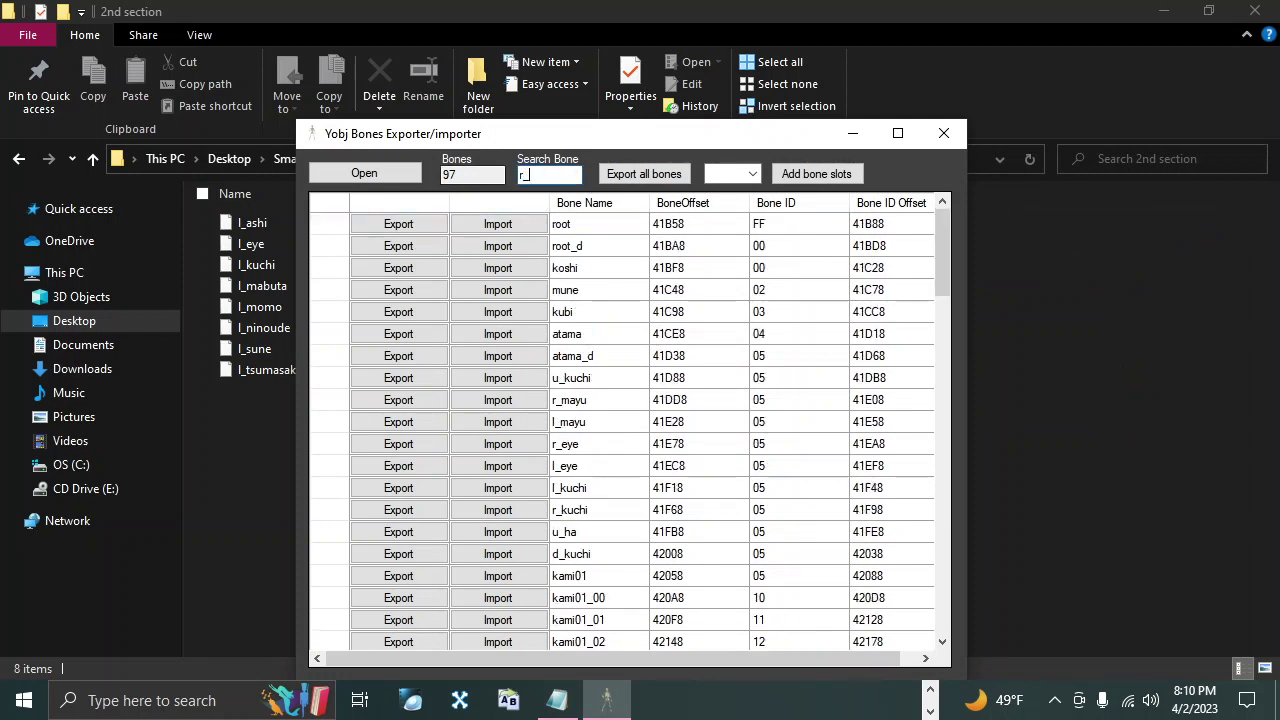
type("ash")
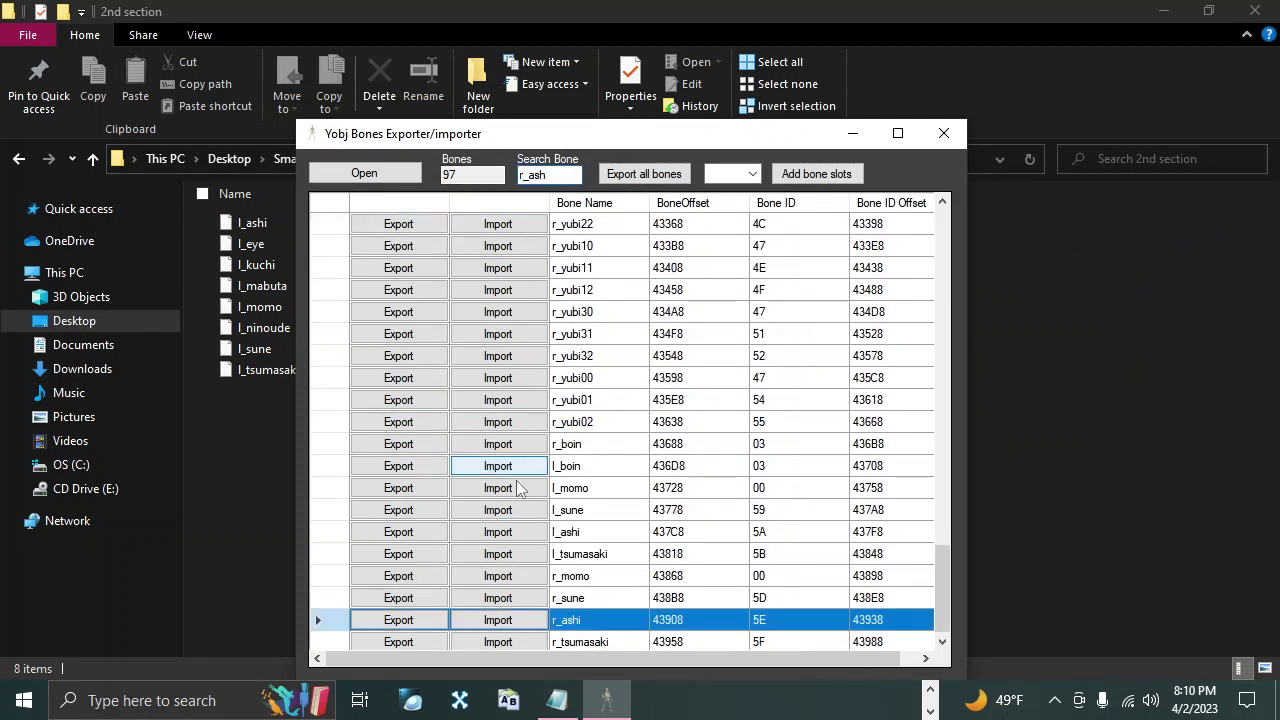
left_click(538, 623)
left_click(744, 185)
double_click(586, 330)
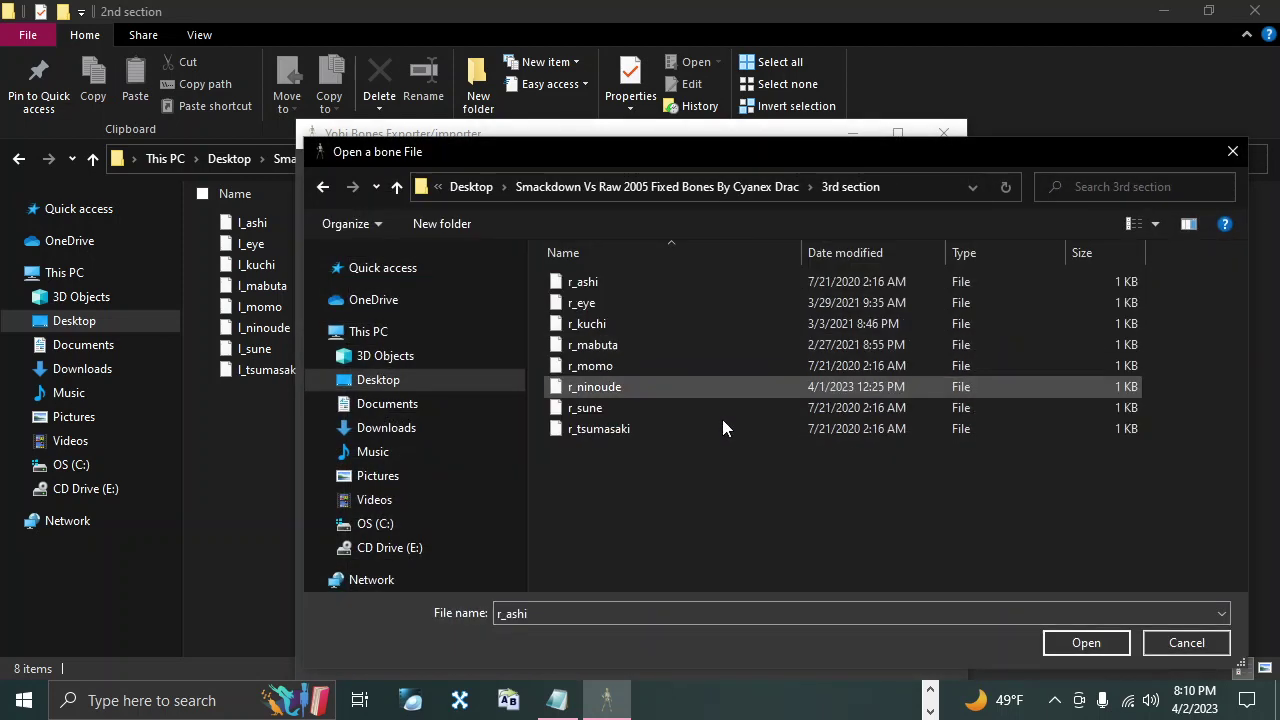
left_click(1110, 650)
left_click(691, 403)
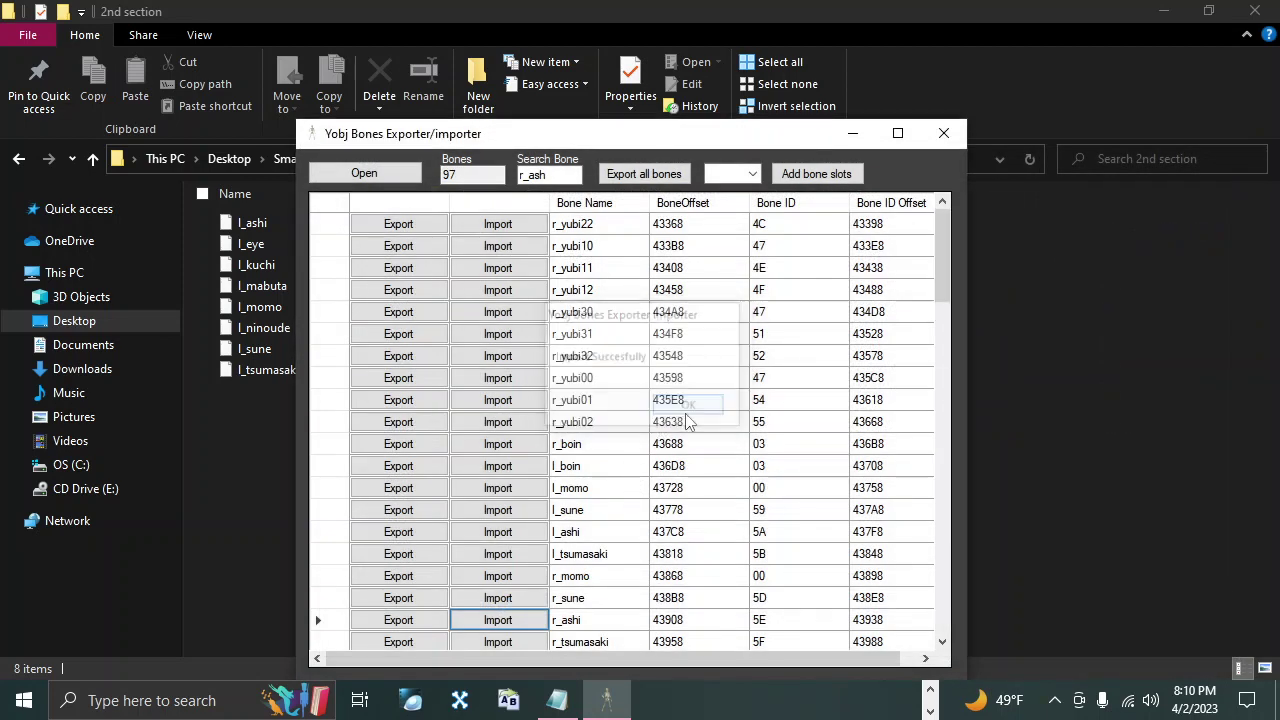
Step: Search the bone list for r_eye and import the 3rd section r_eye file into the r_eye bone
left_click_drag(562, 177, 534, 178)
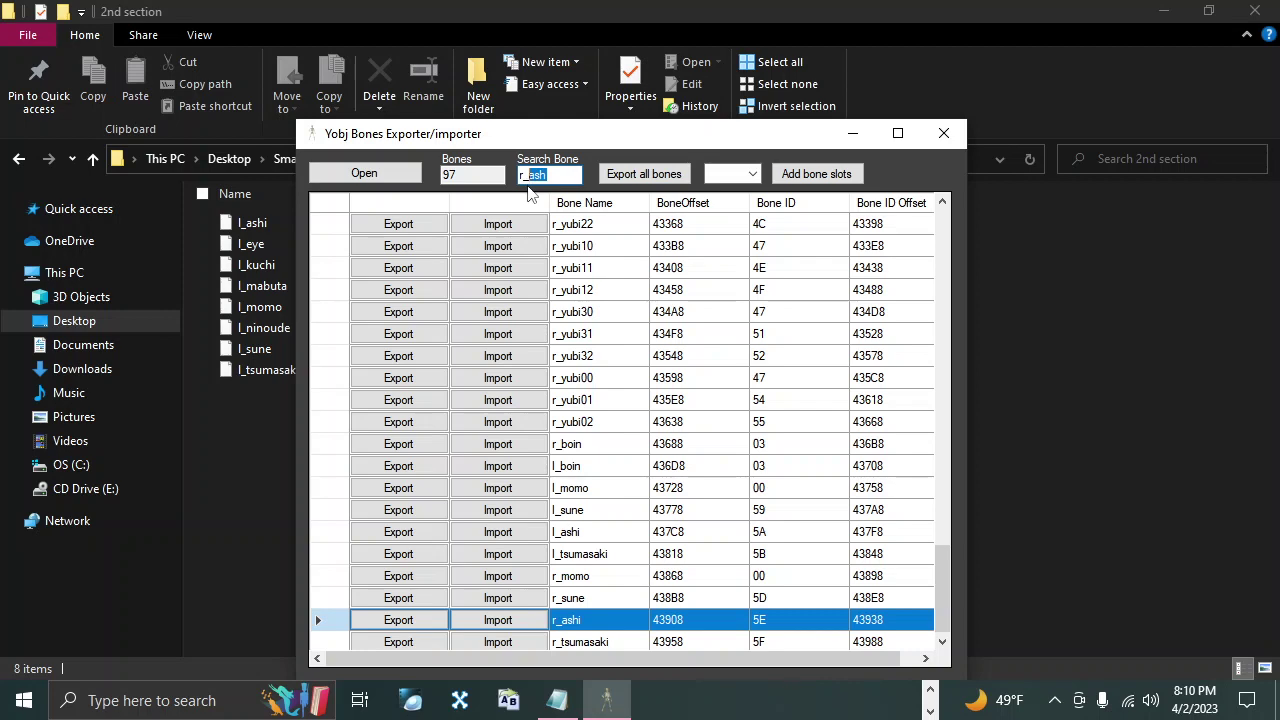
type("eye")
left_click(498, 224)
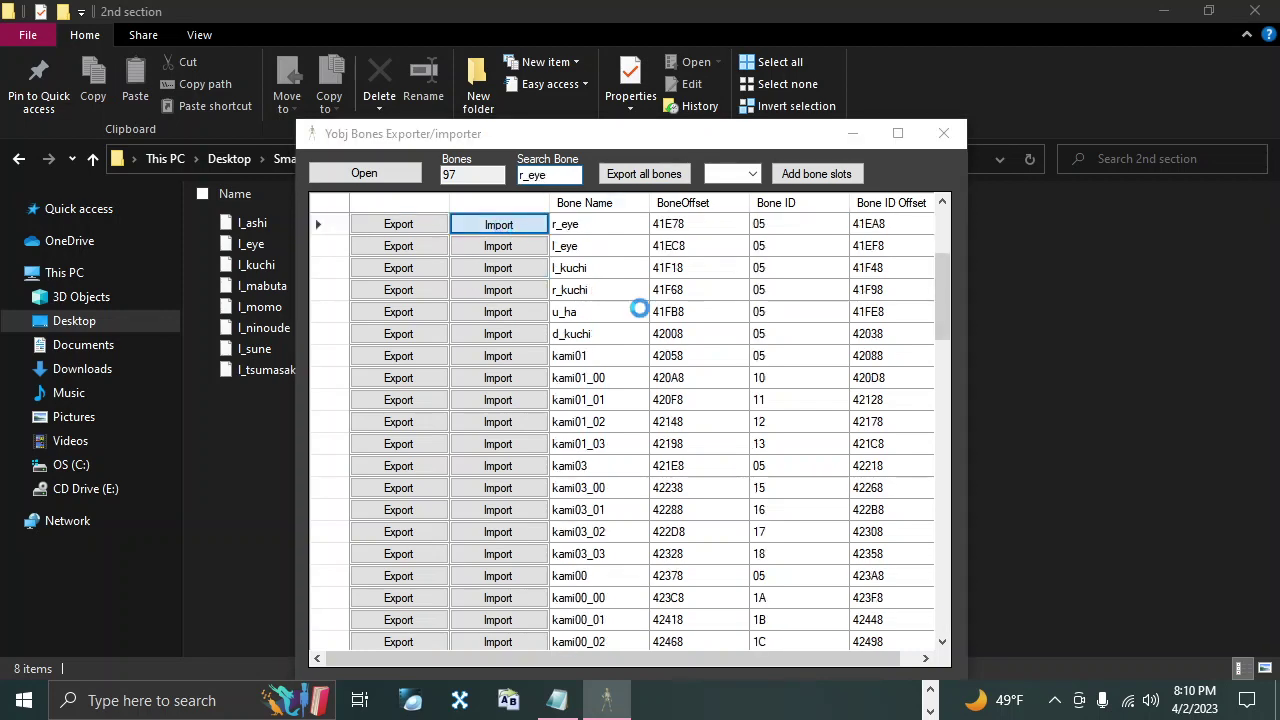
left_click(1090, 633)
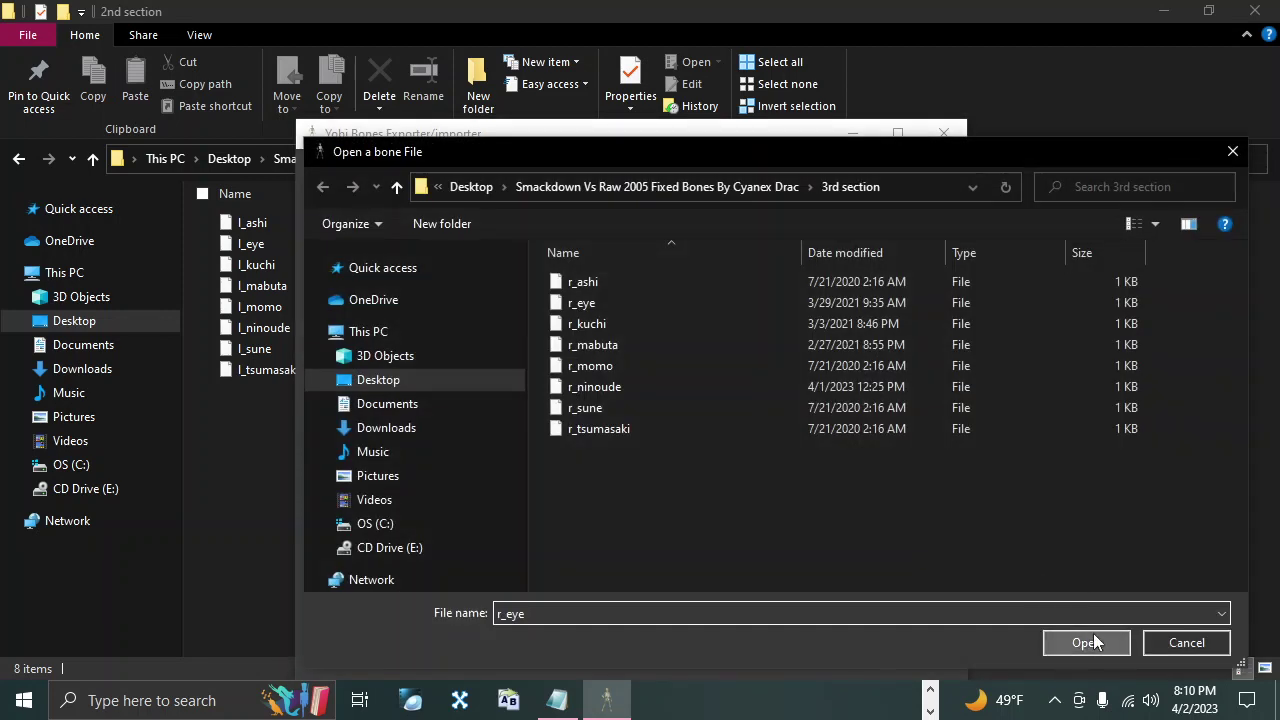
left_click(692, 404)
Step: Search the bone list for r_kuchi and import the 3rd section r_kuchi file into the r_kuchi bone
left_click_drag(560, 174, 543, 176)
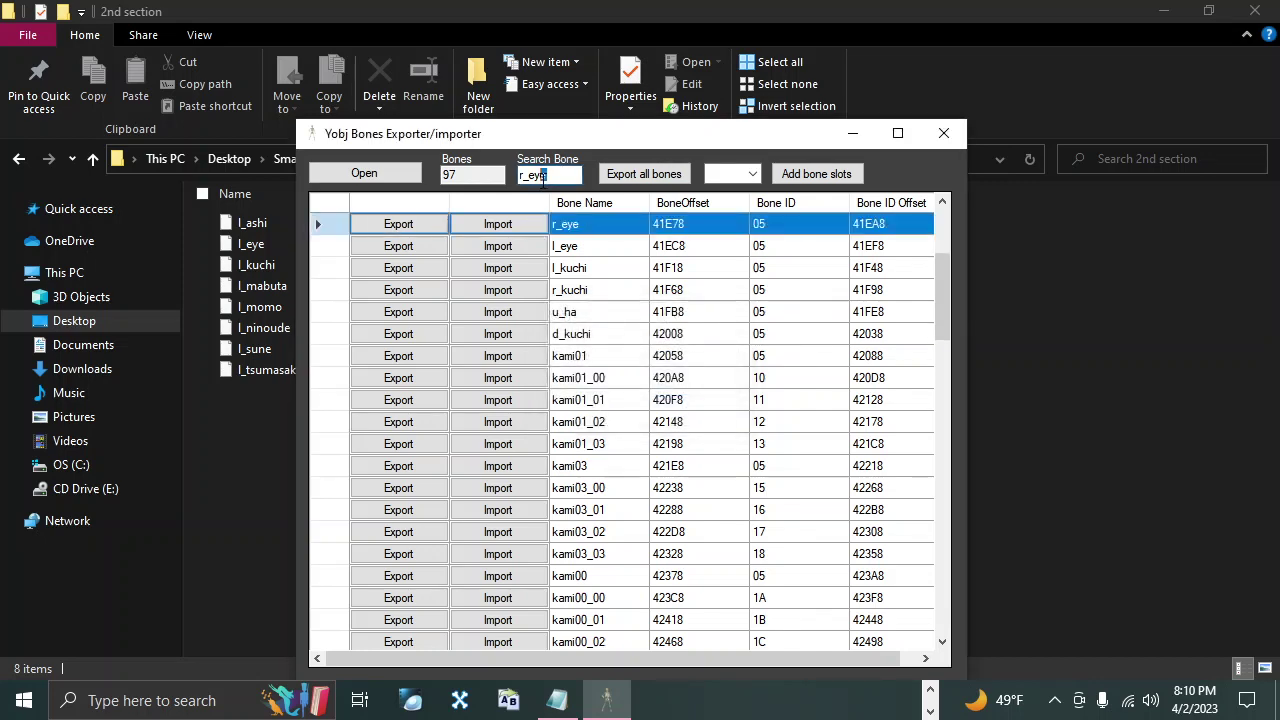
type("kuchi")
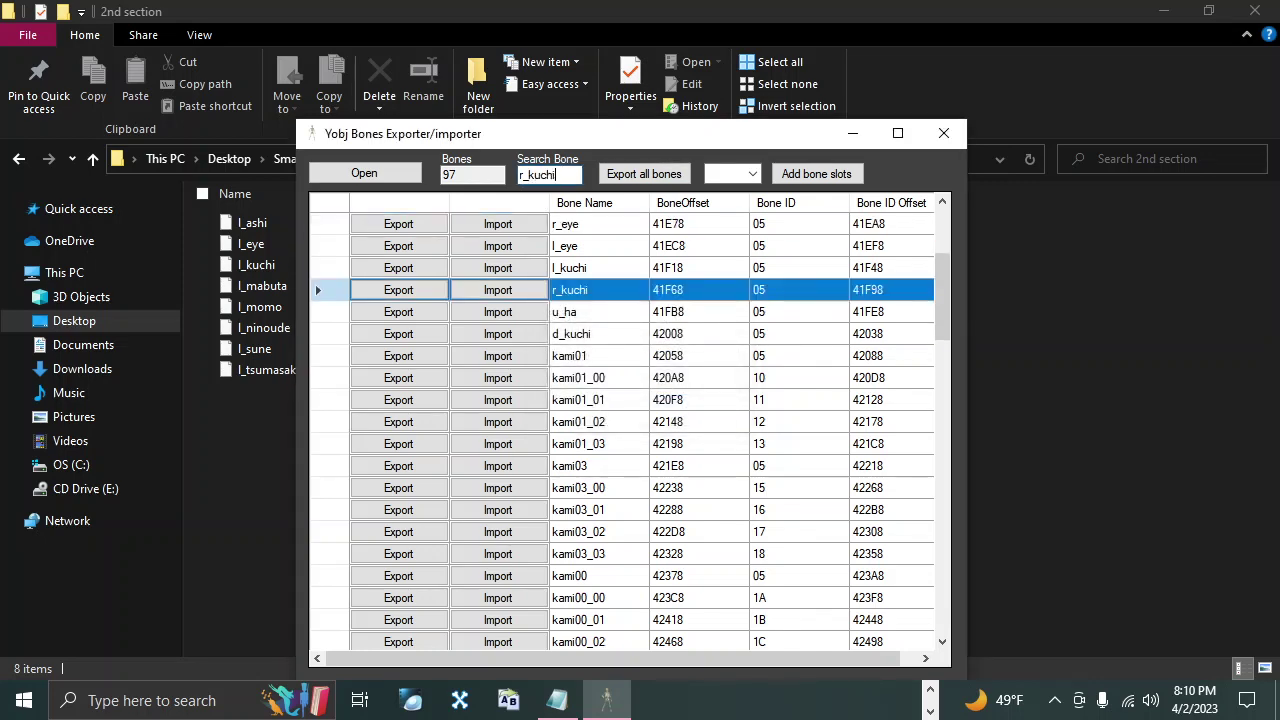
left_click(497, 290)
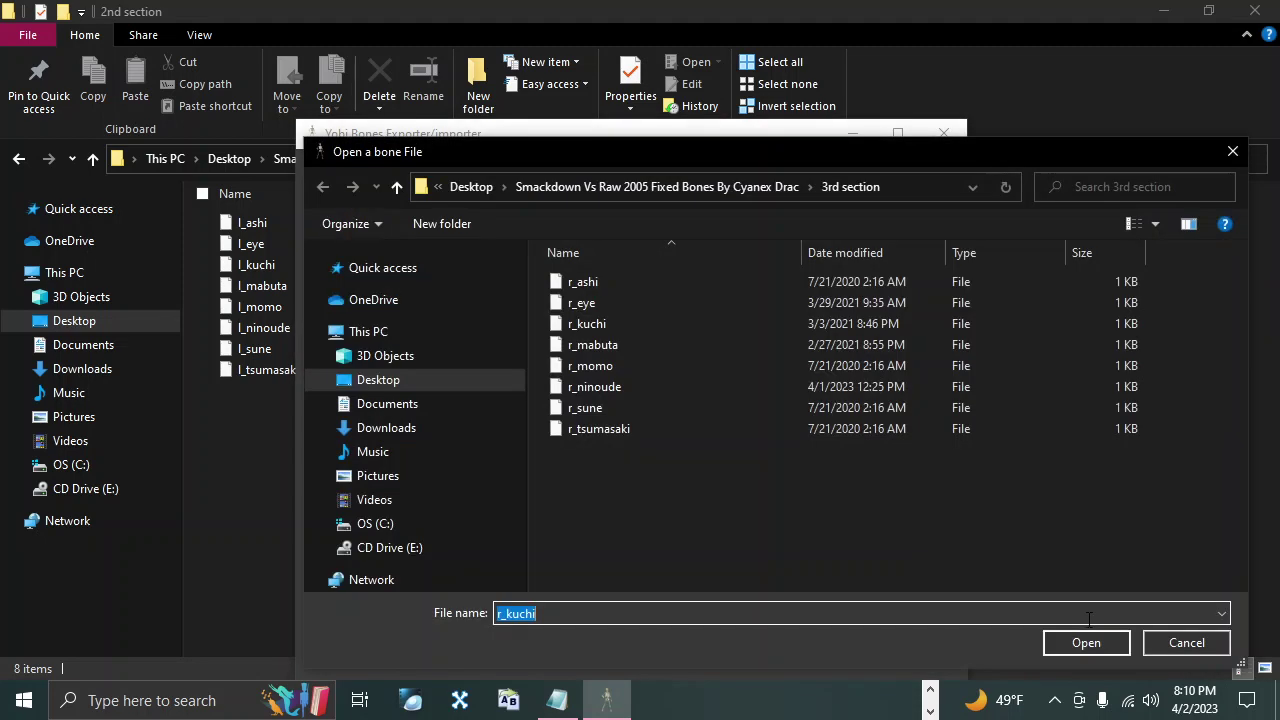
left_click(1083, 652)
left_click(705, 402)
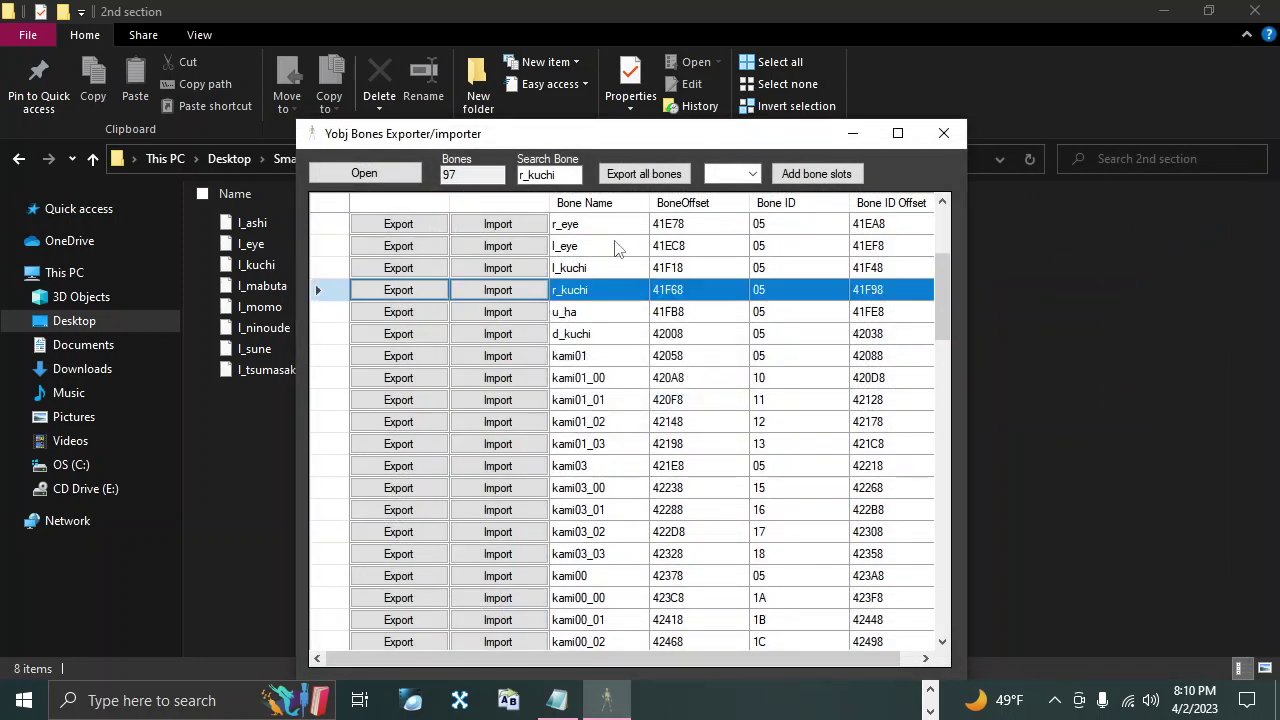
Step: Search the bone list for r_mabu and import the 3rd section r_mabuta file into the r_mabuta bone
double_click(532, 176)
type("mabu")
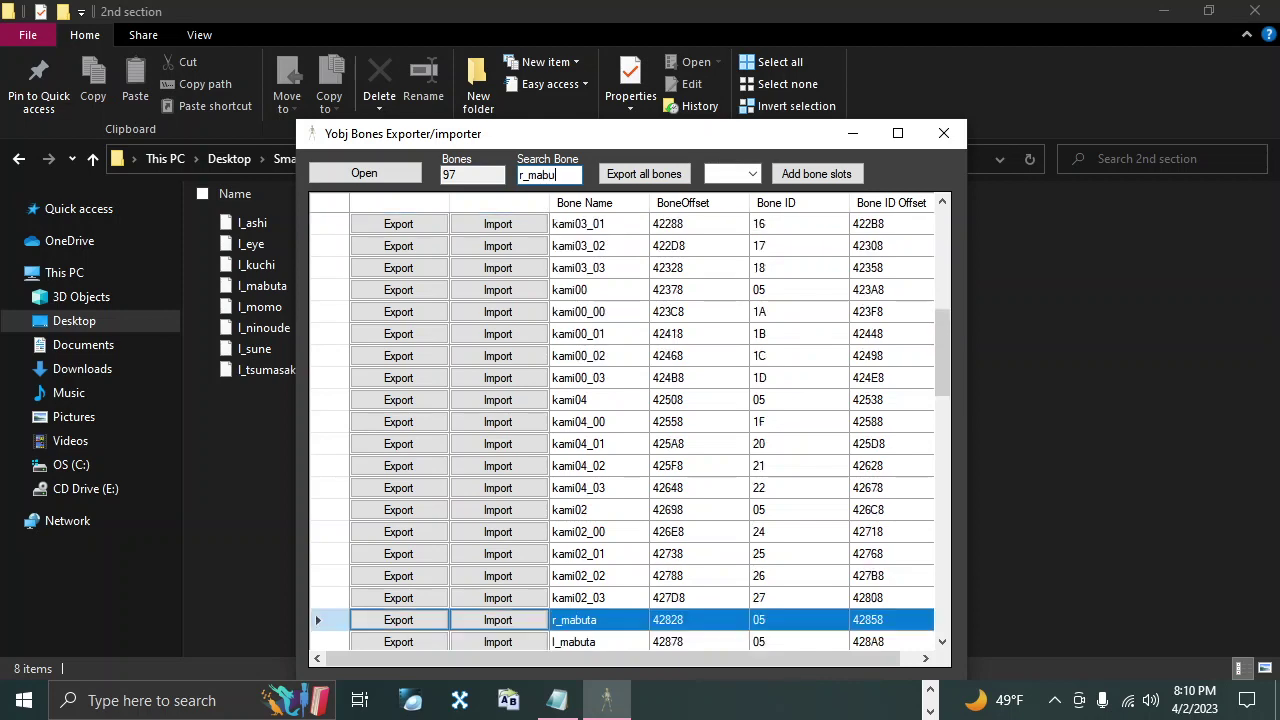
left_click(495, 620)
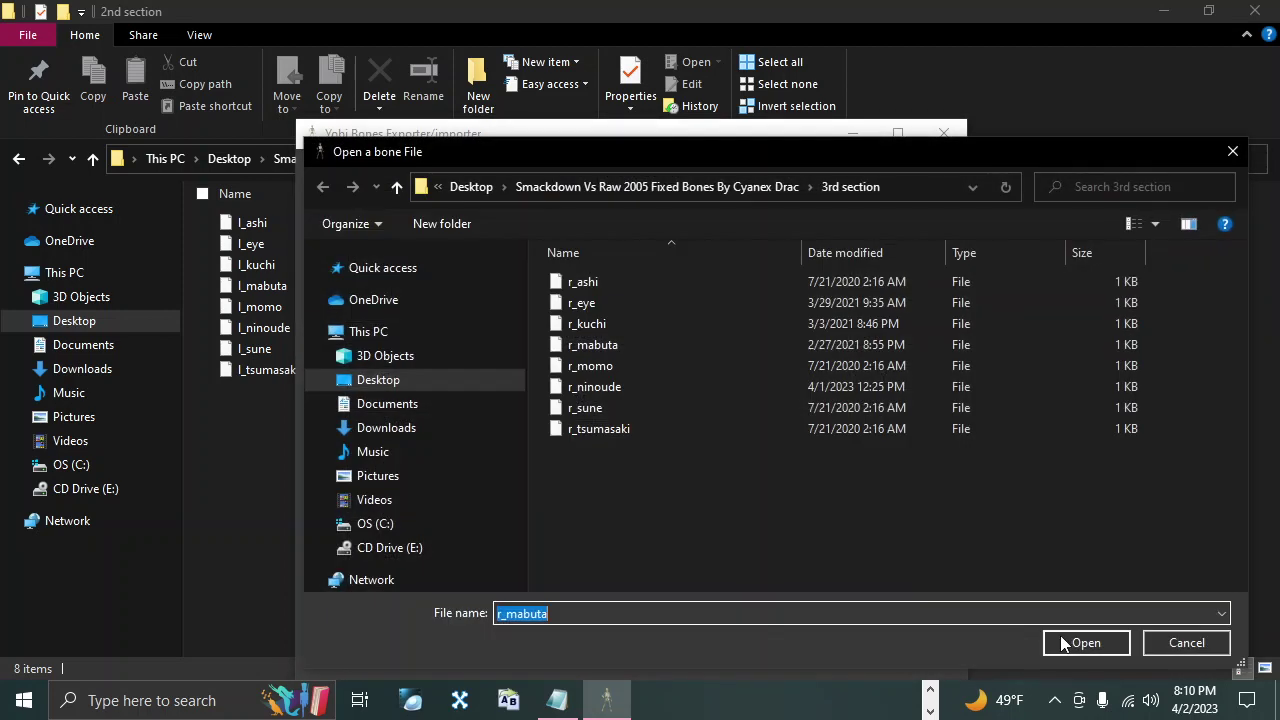
left_click(1064, 643)
left_click(700, 408)
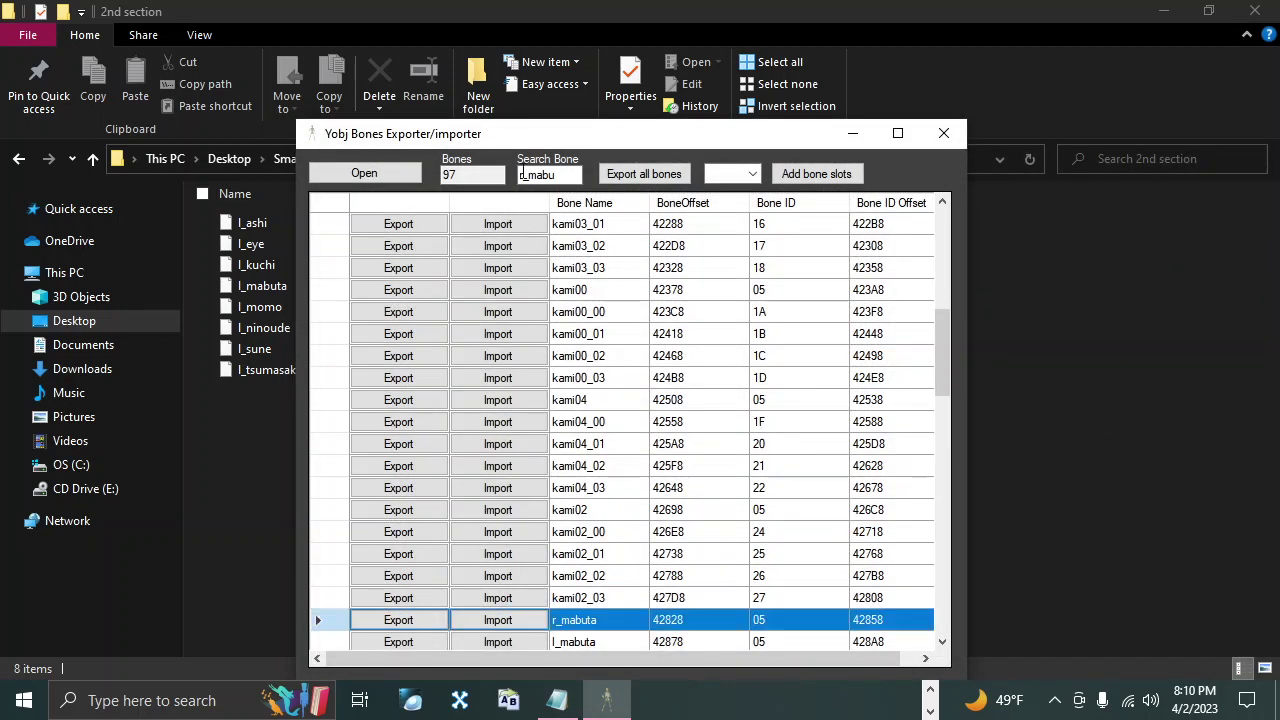
Step: Search the bone list for r_momo and import the 3rd section r_momo file into the r_momo bone
left_click_drag(556, 176, 547, 176)
type("omo")
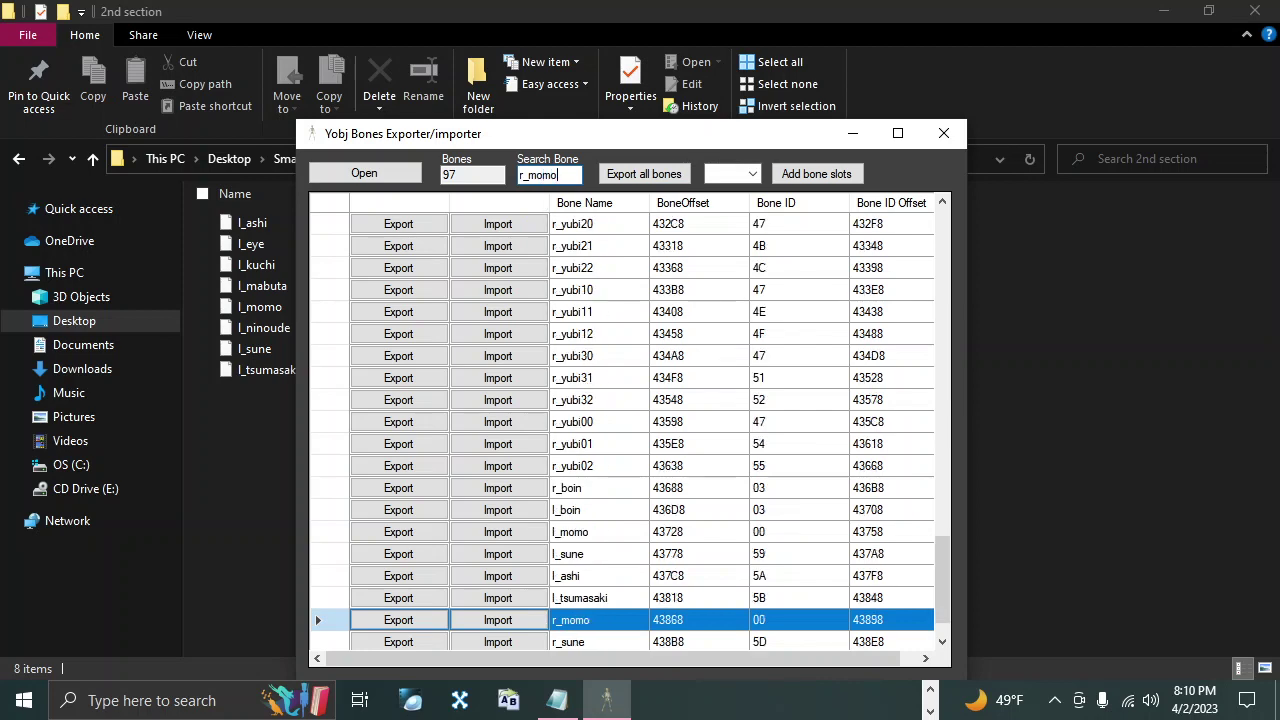
left_click(487, 627)
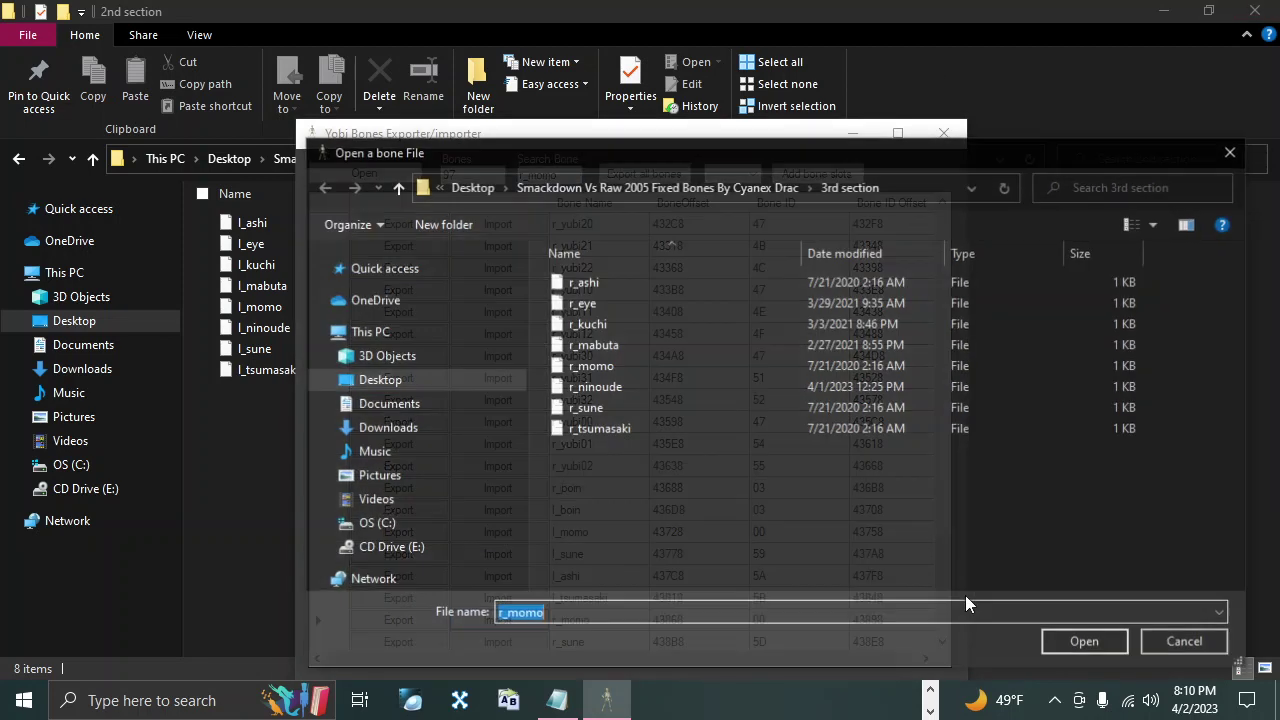
left_click(1070, 640)
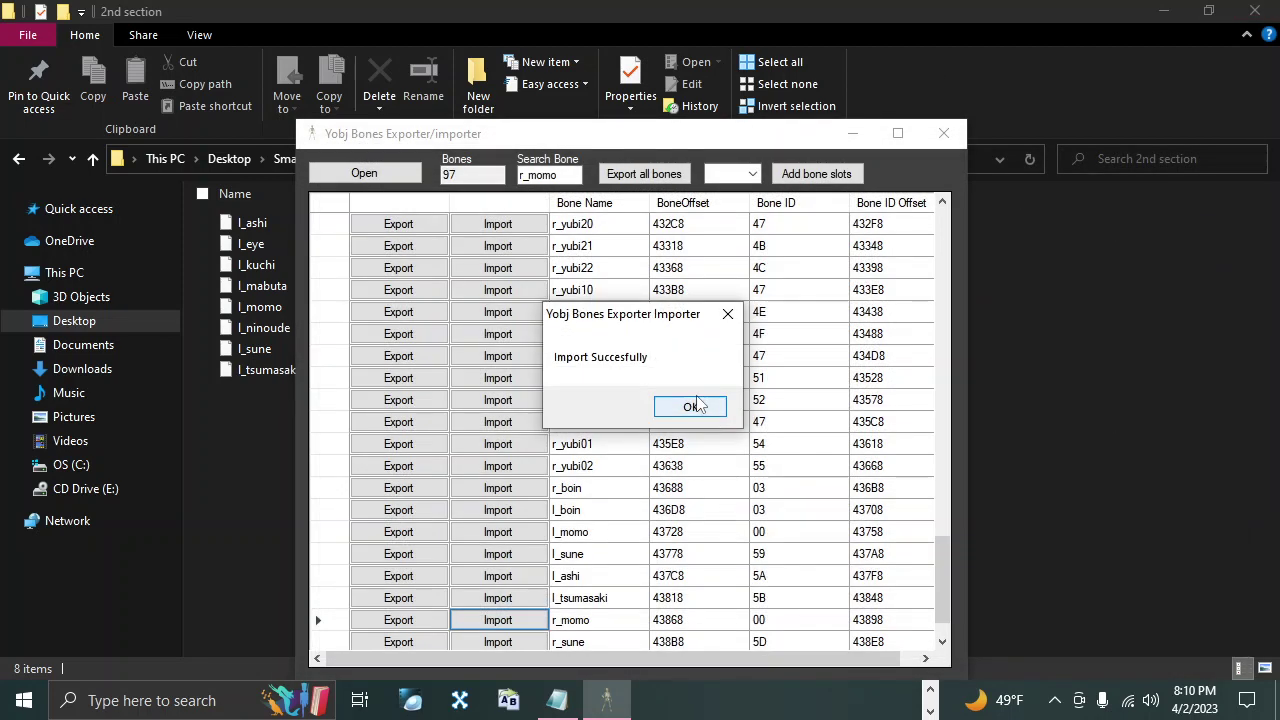
left_click(694, 406)
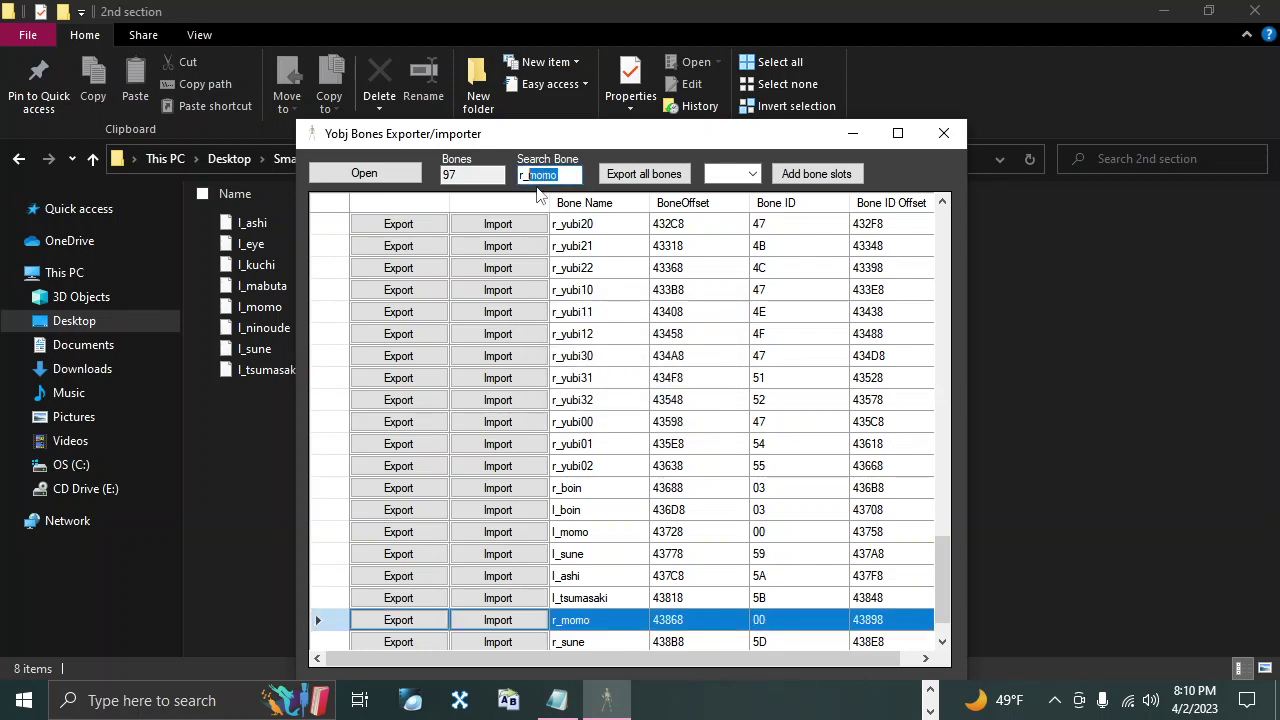
Step: Search the bone list for r_nin and import the 3rd section r_ninoude file into the r_ninoude bone
type("nin")
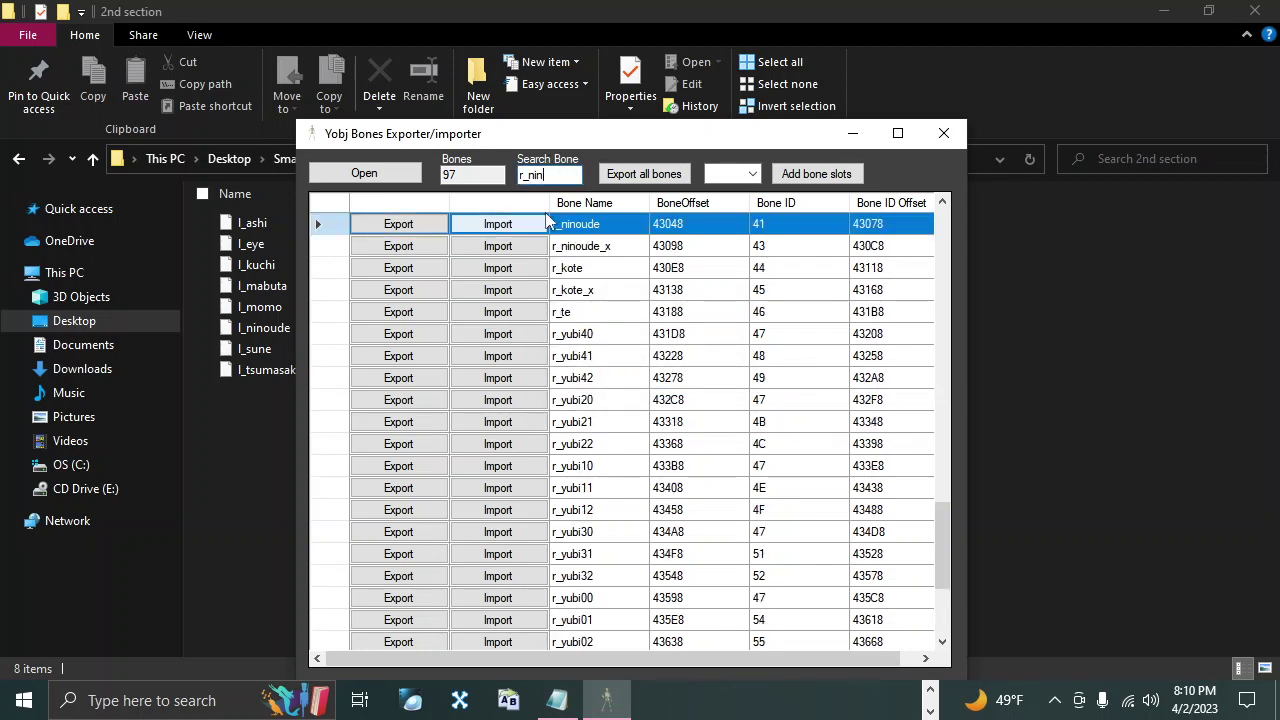
left_click(497, 224)
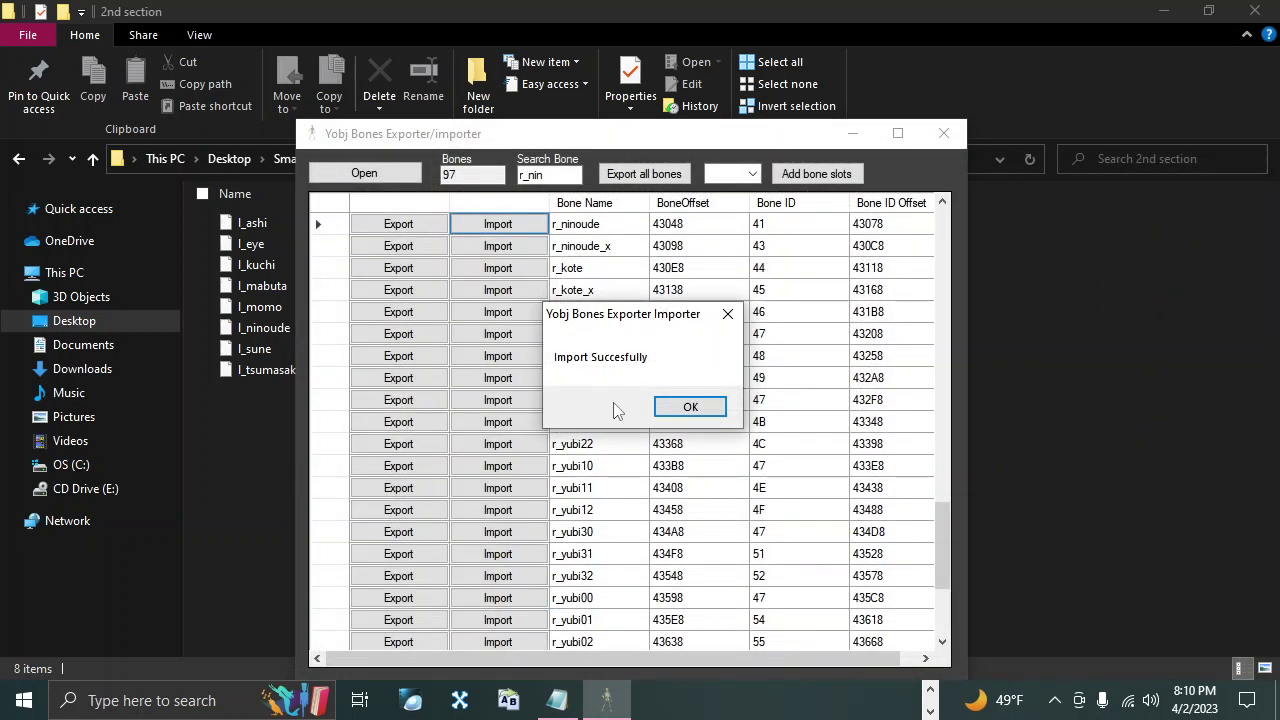
left_click(692, 406)
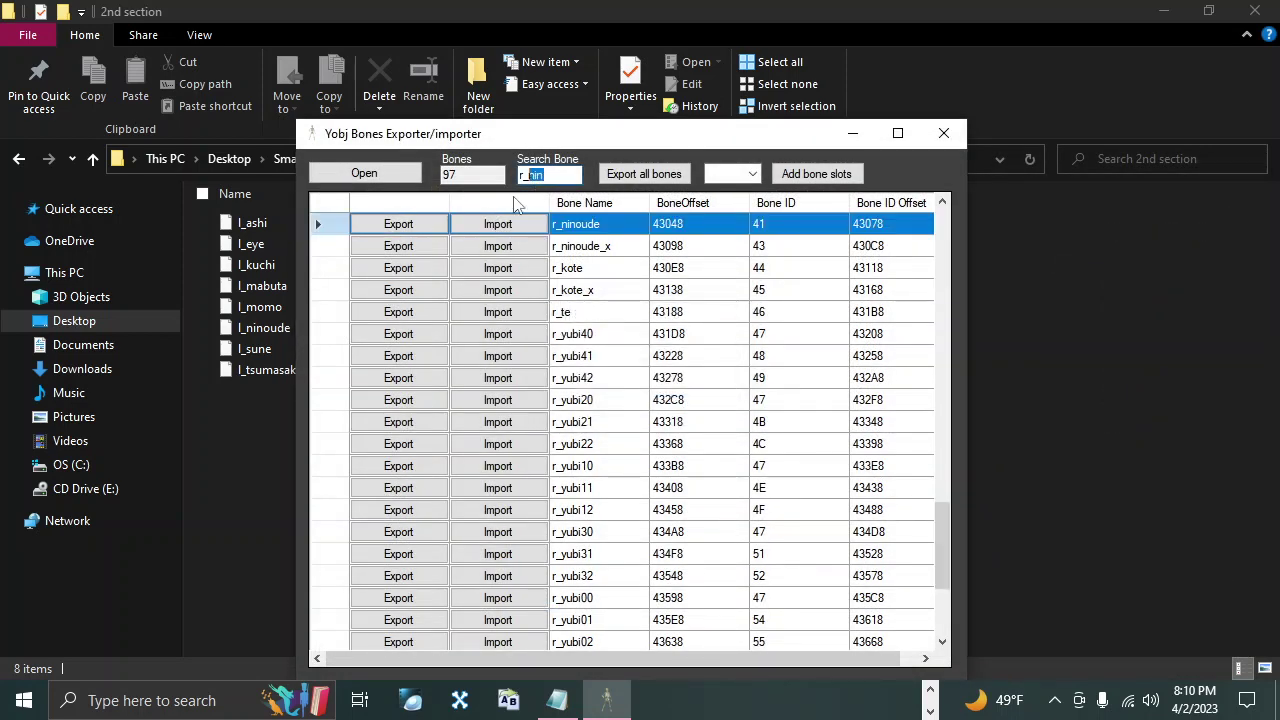
Step: Search the bone list for r_sune and import the 3rd section r_sune file into the r_sune bone
type("sune")
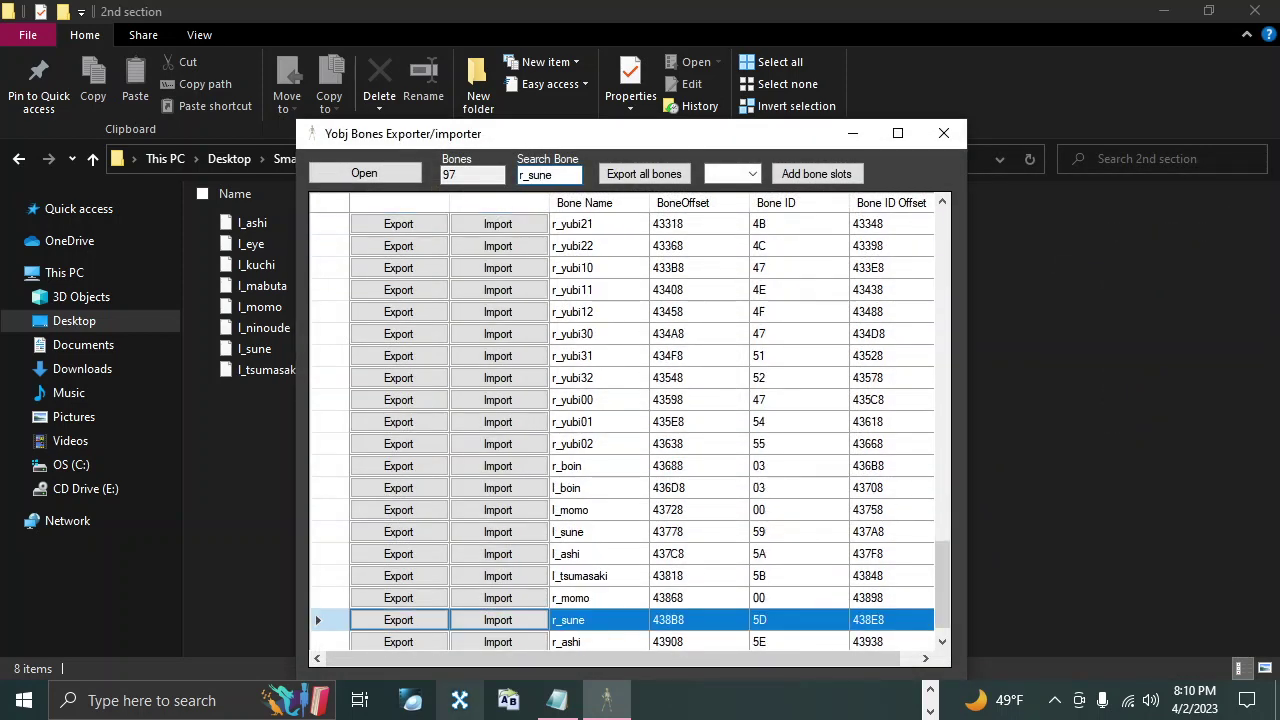
left_click(497, 620)
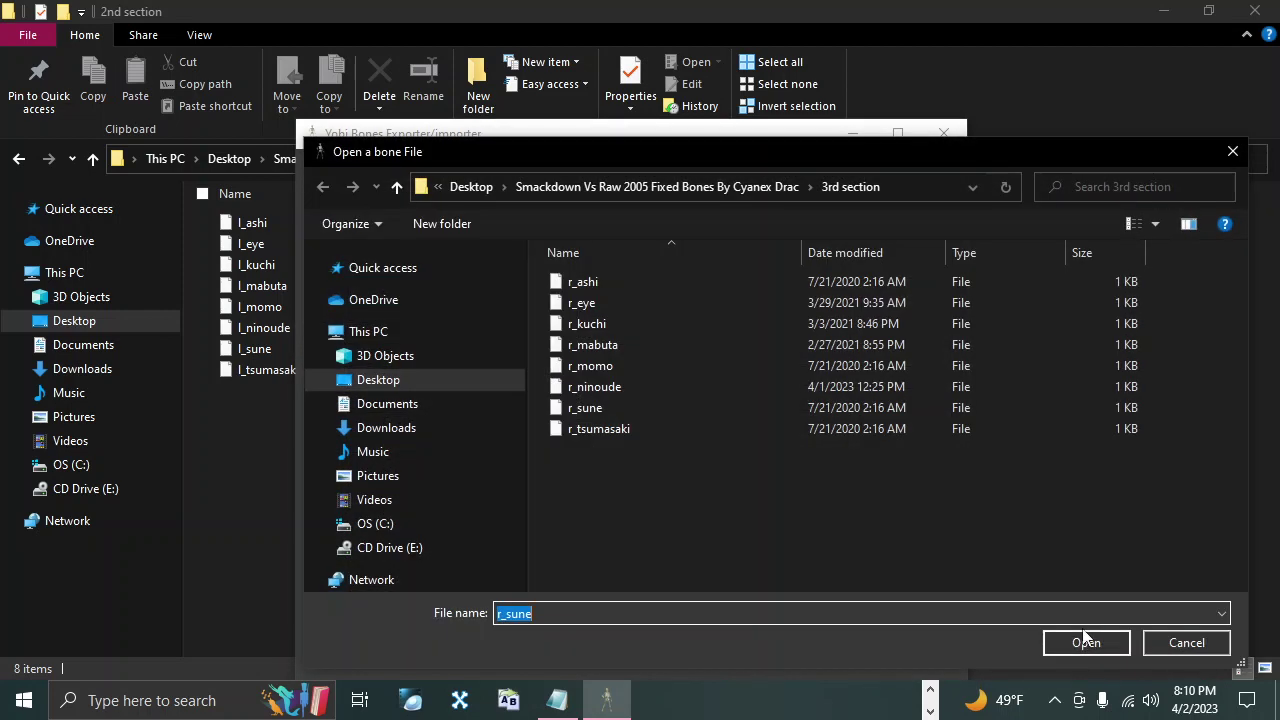
left_click(1085, 640)
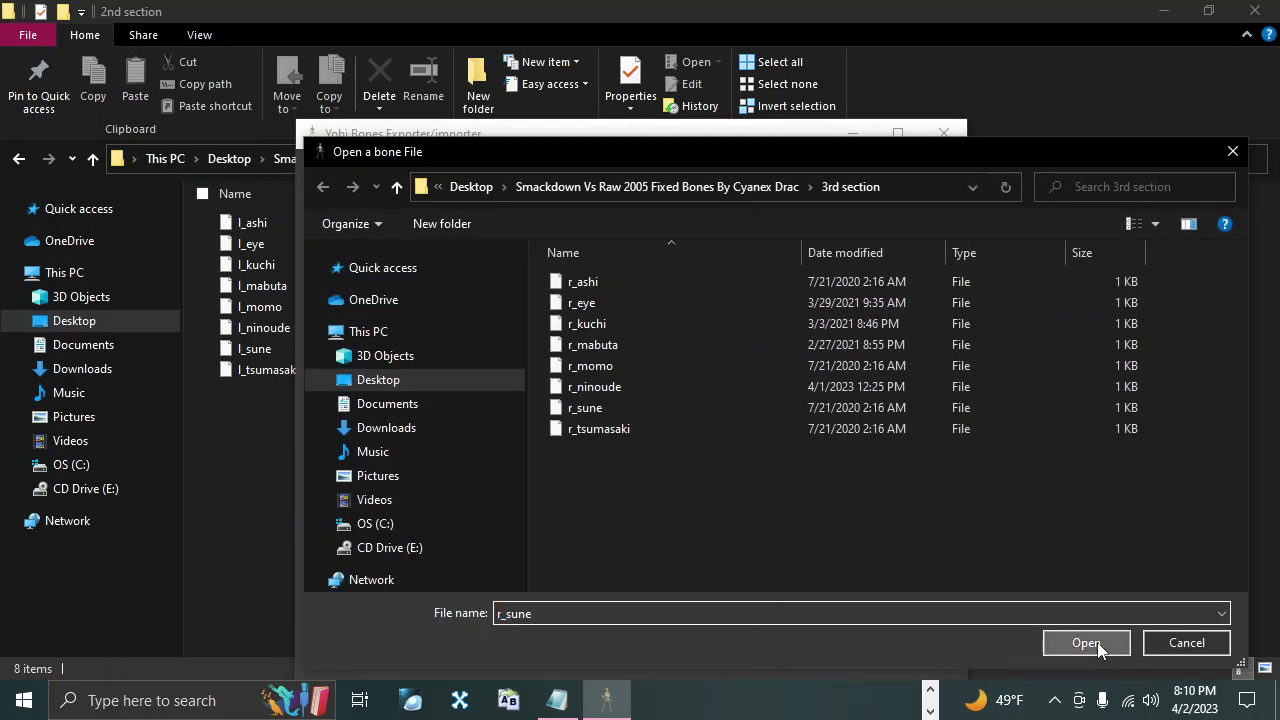
left_click(692, 406)
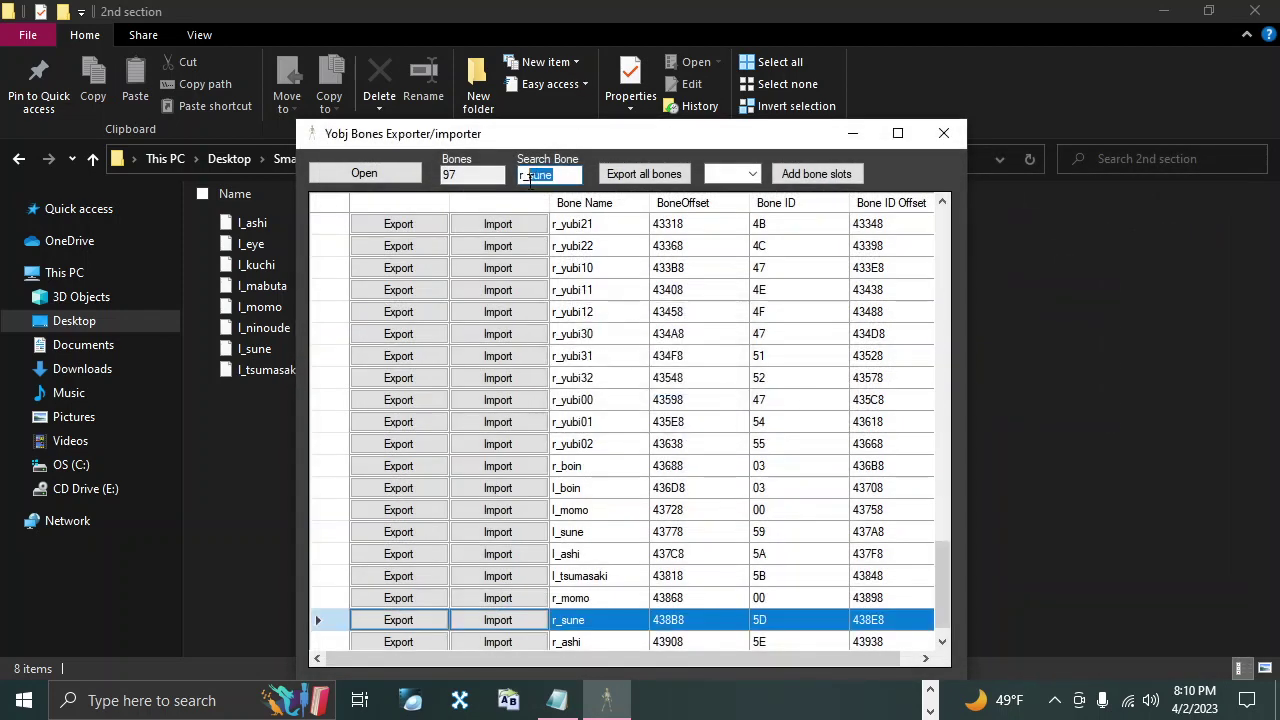
Step: Search the bone list for r_tsu and import the 3rd section r_tsumasaki file into the r_tsumasaki bone
type("tsu")
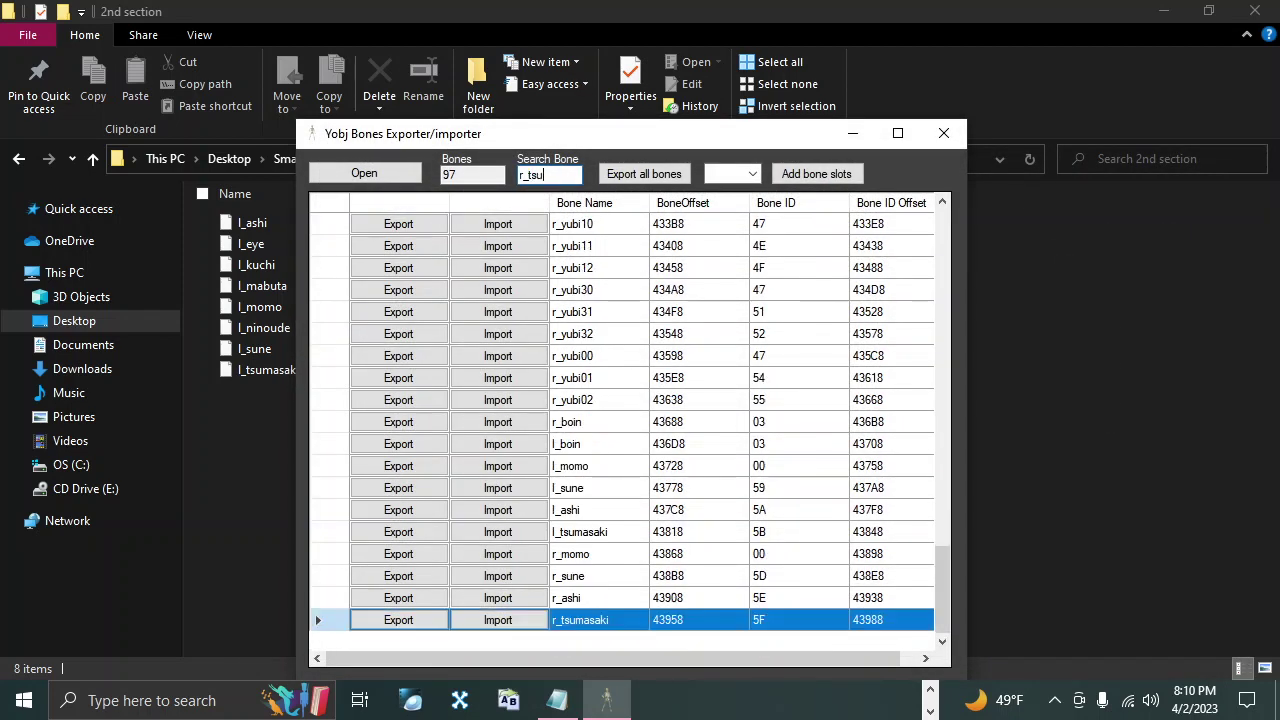
left_click(497, 620)
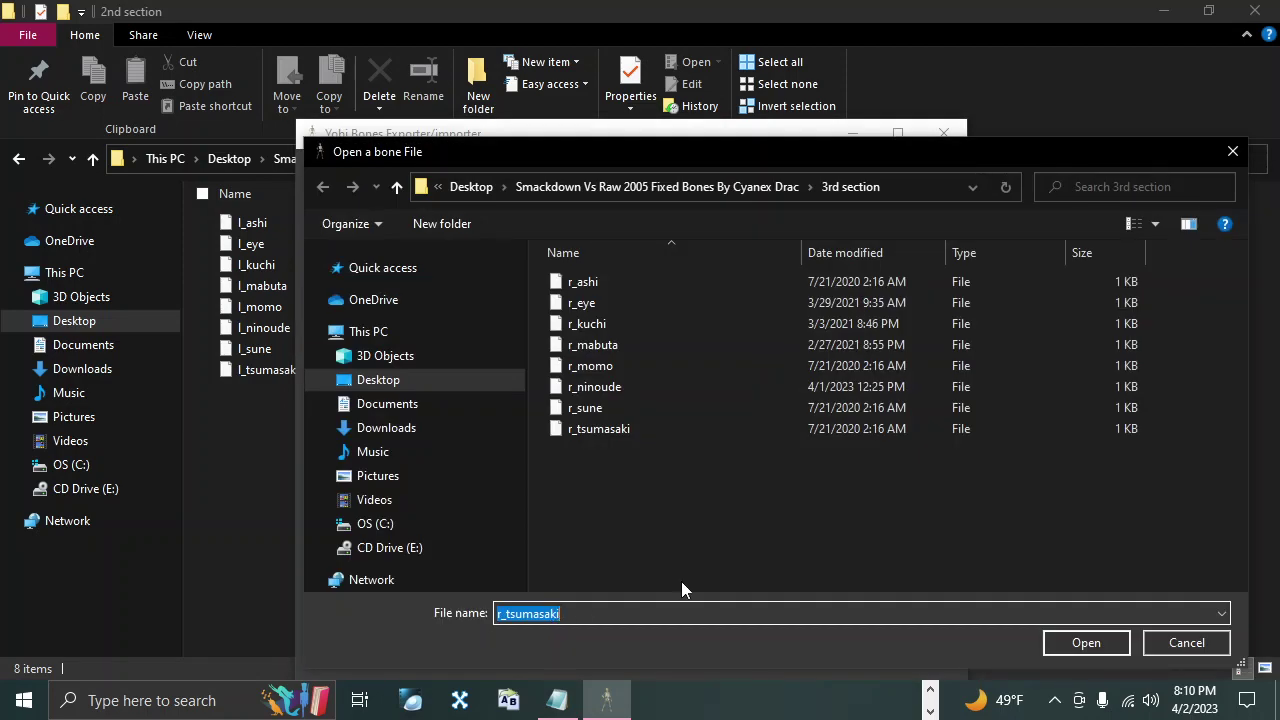
left_click(1083, 632)
left_click(690, 406)
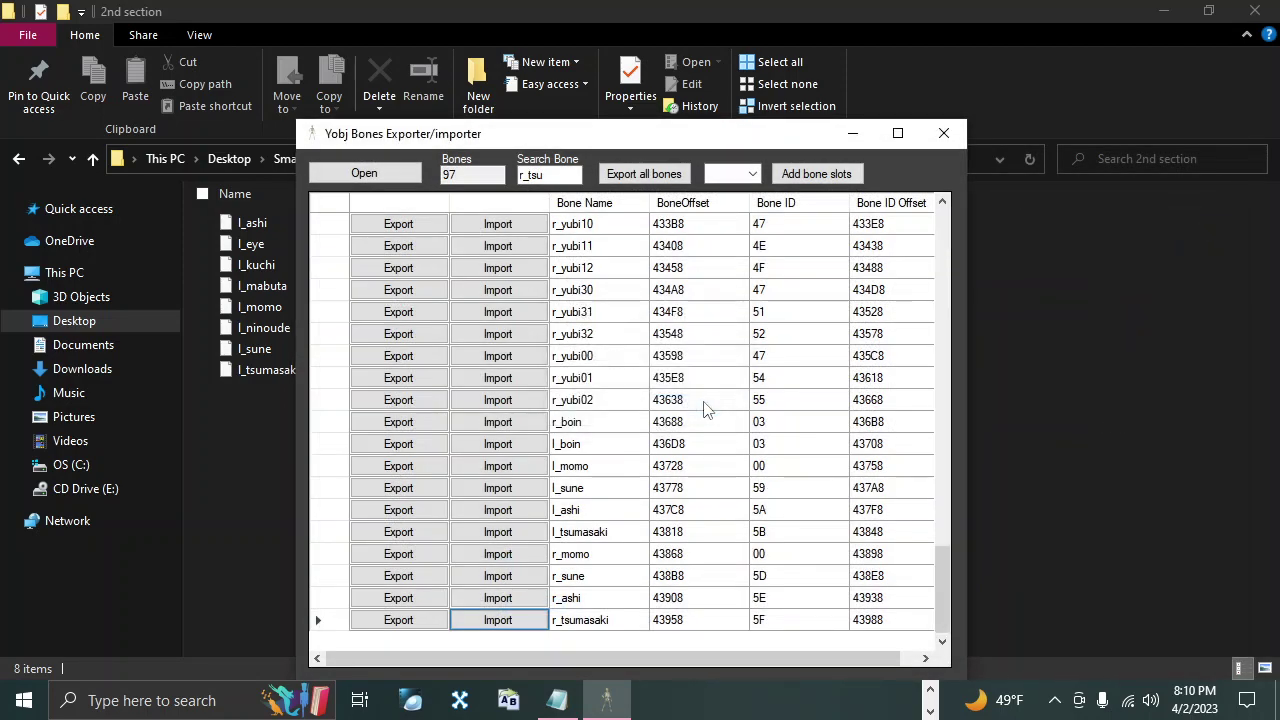
Step: Close the bone importer and open the VIC folder inside BASE 06 MODEL in File Explorer
left_click(944, 136)
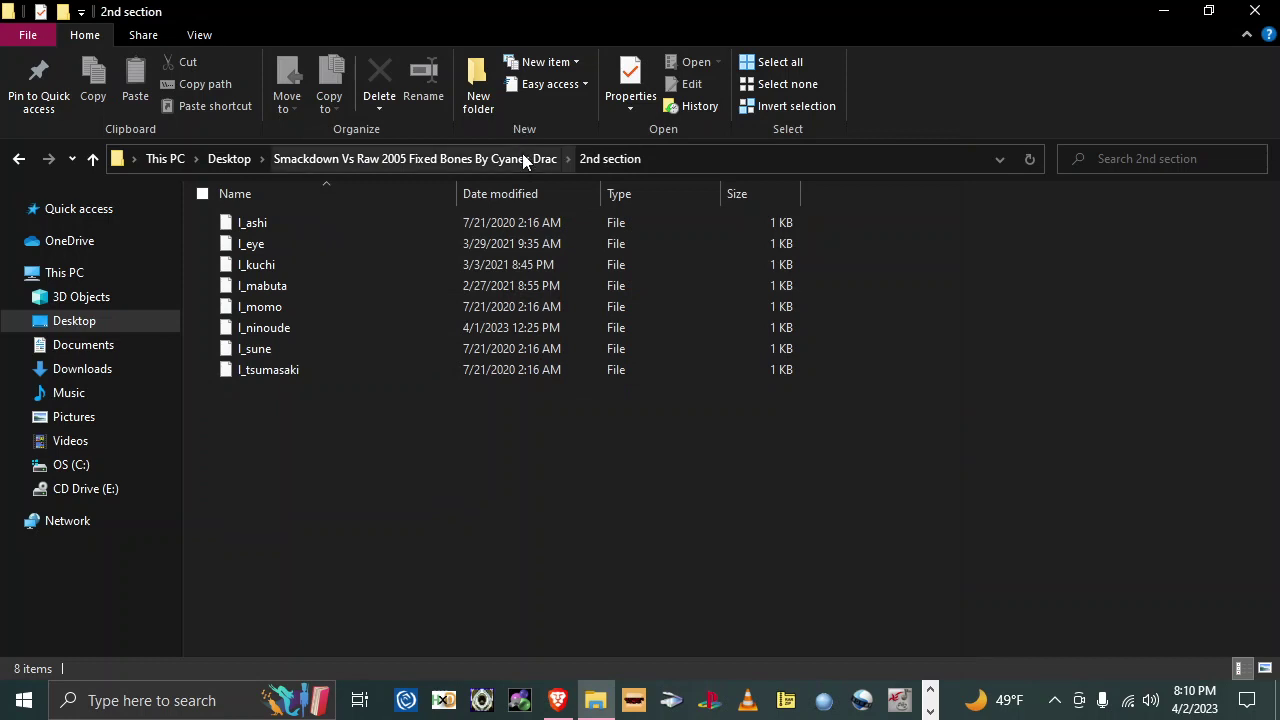
left_click(430, 158)
double_click(305, 285)
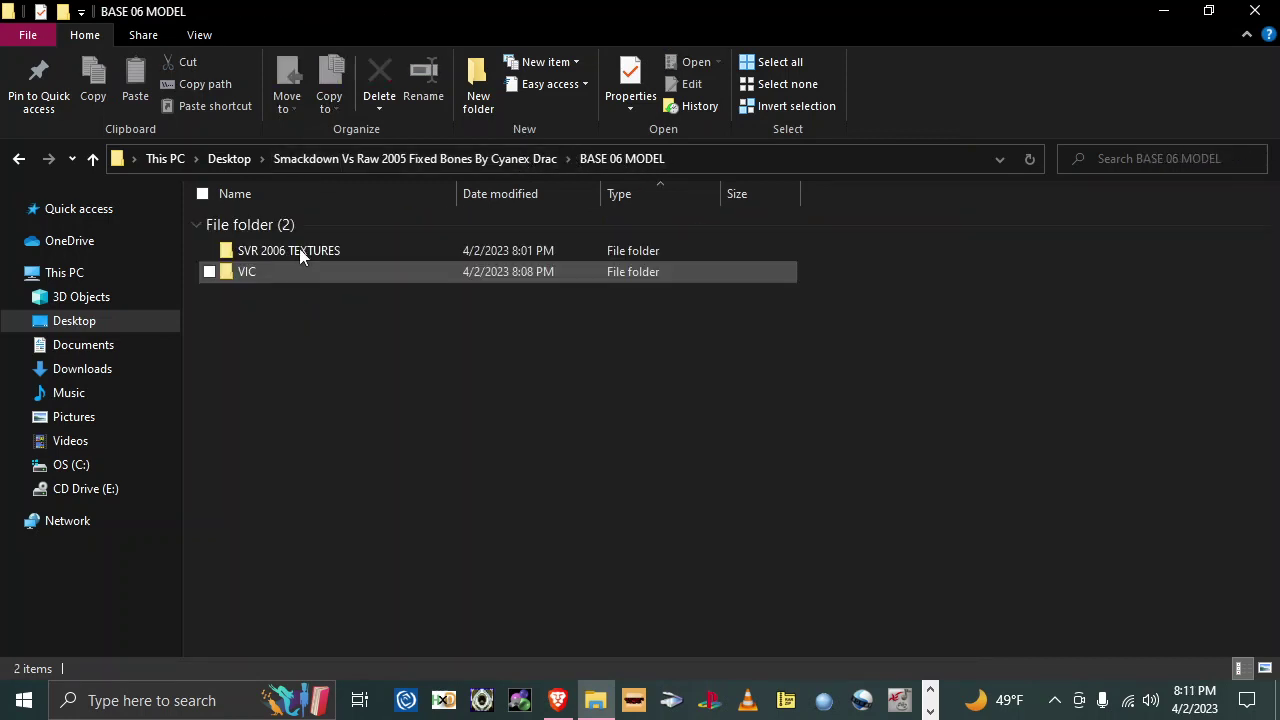
double_click(289, 271)
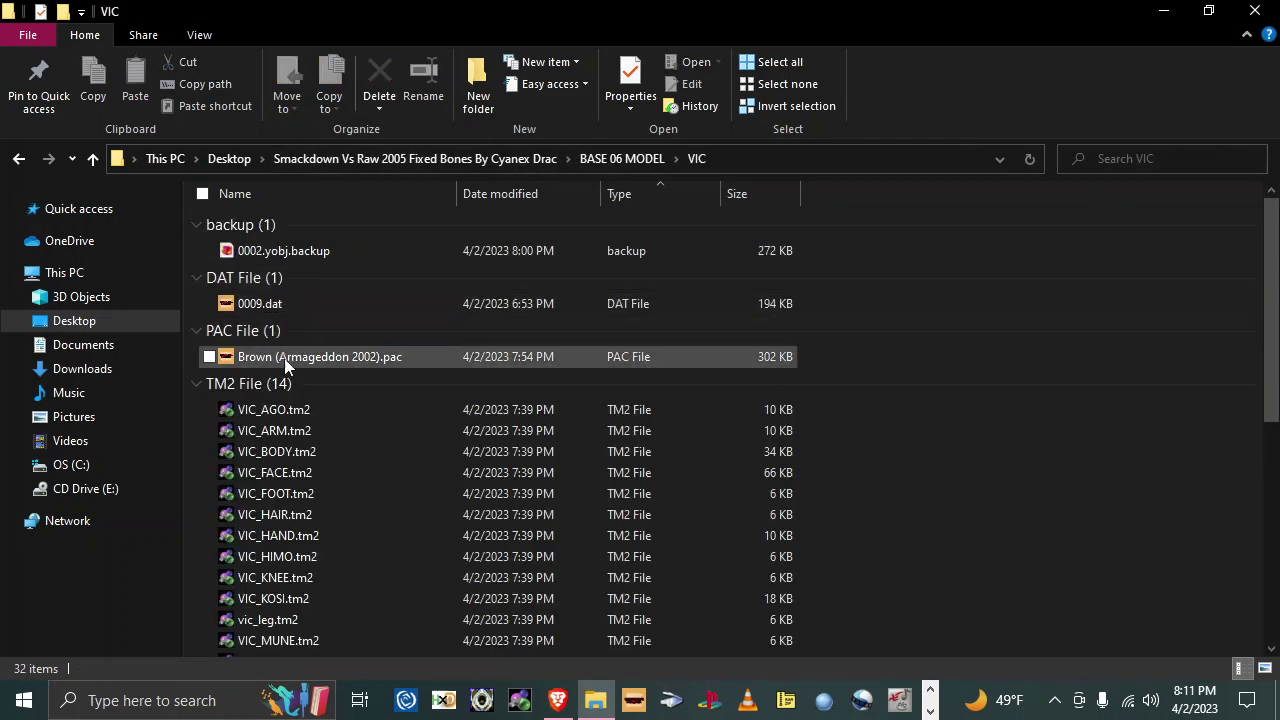
Step: Open Brown (Armageddon 2002).pac in PAC Editor, inject 0002.yobj as BPE into 0002.bpe, and close the editor
double_click(297, 363)
left_click(293, 375)
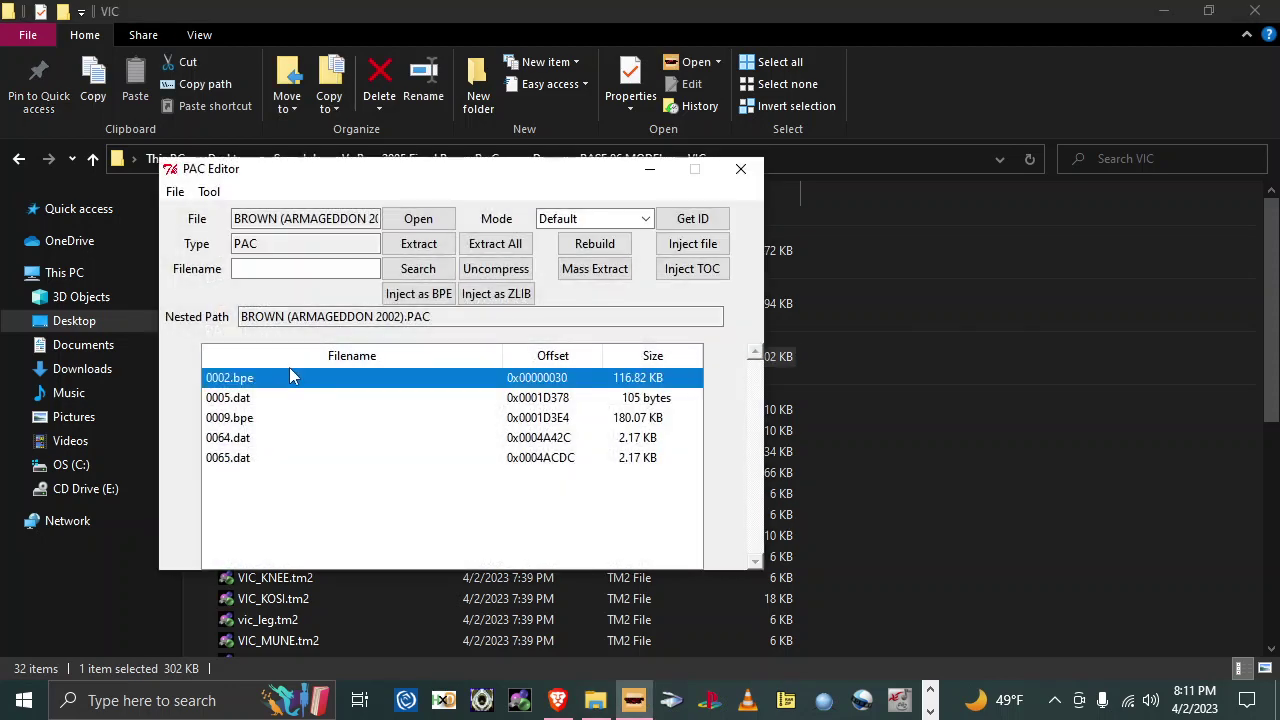
left_click(435, 295)
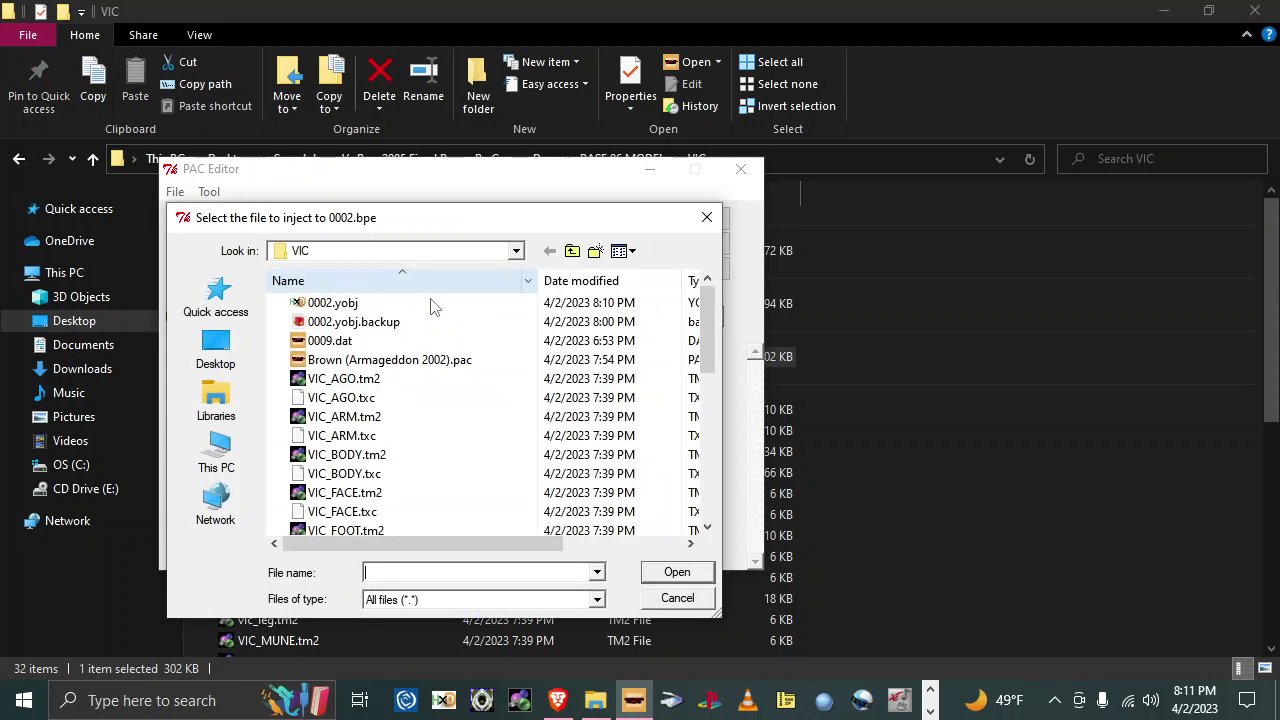
double_click(363, 303)
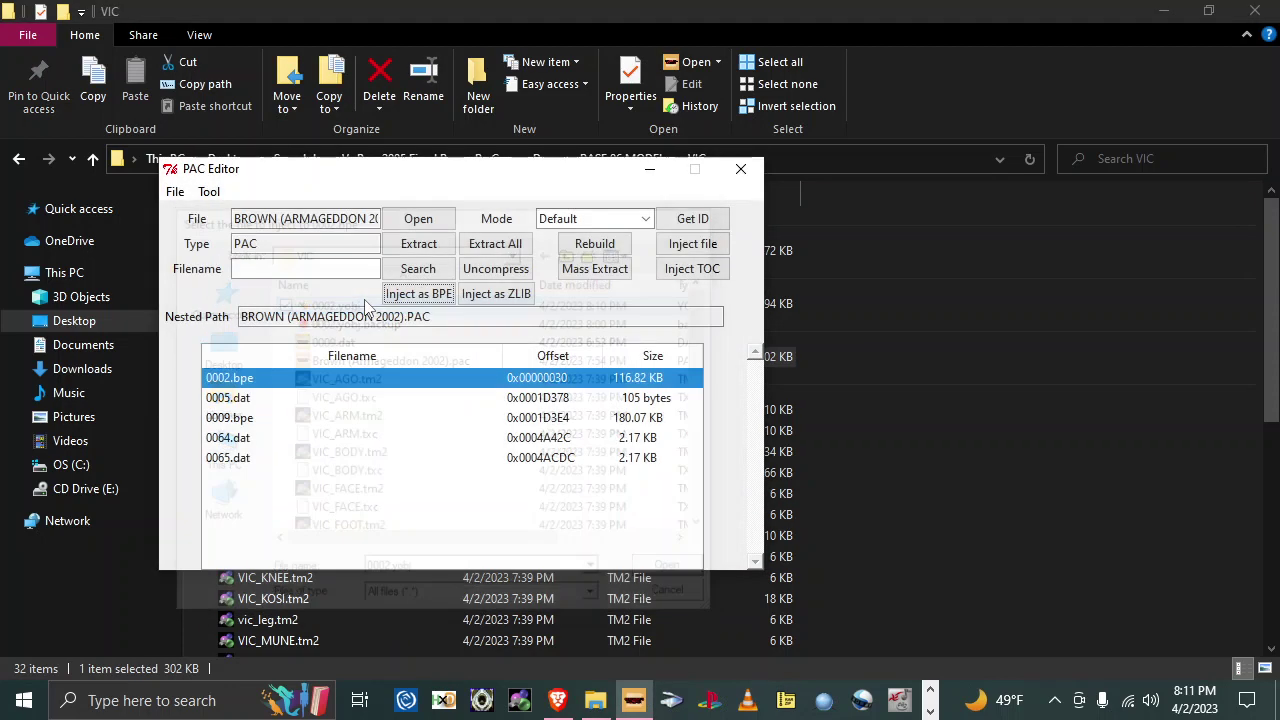
left_click(699, 418)
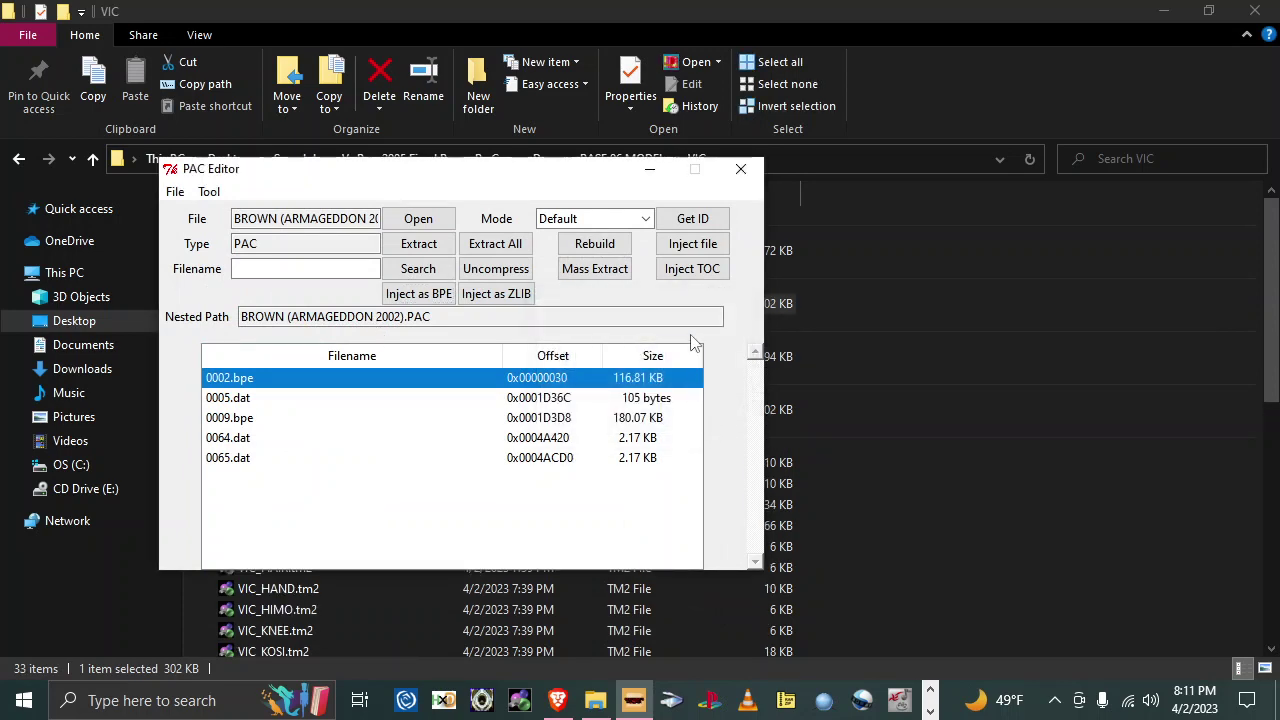
left_click(740, 169)
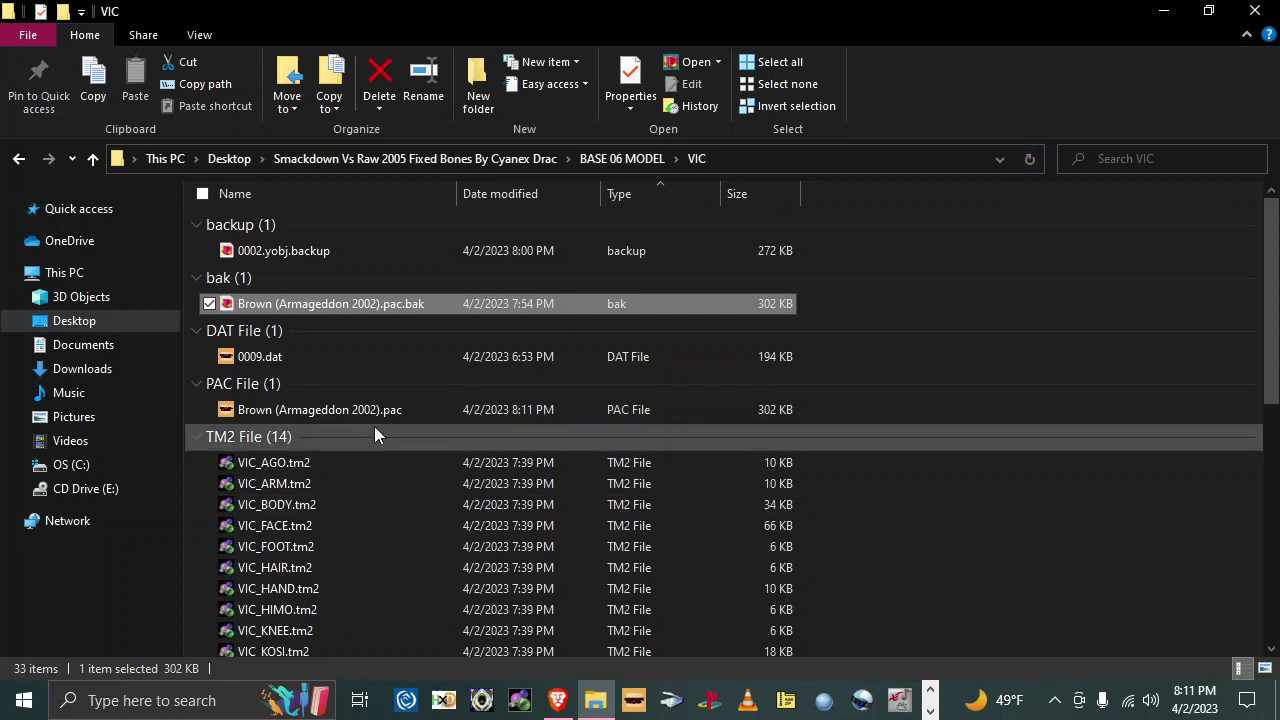
Step: Start OPTPiX iMageStudio for PS2 and load the VIC folder's TM2 textures into it from File Explorer
scroll(434, 399, "down", 3)
scroll(434, 407, "down", 3)
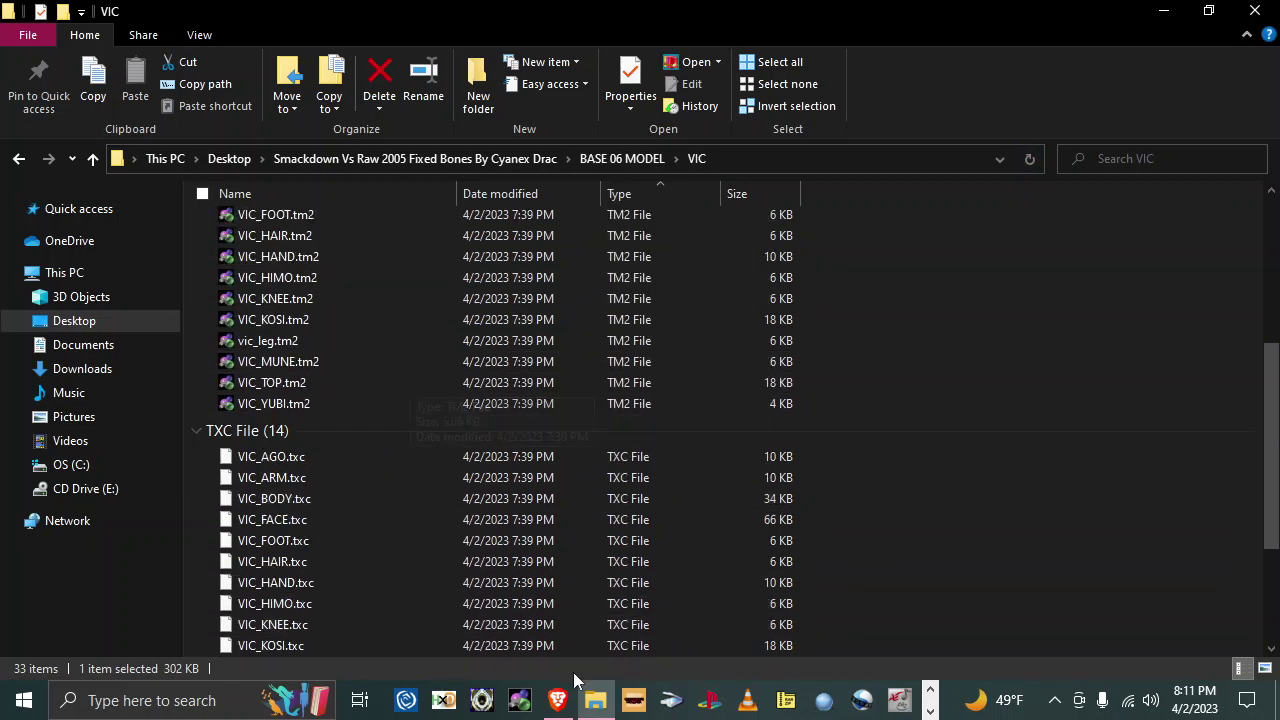
left_click(520, 700)
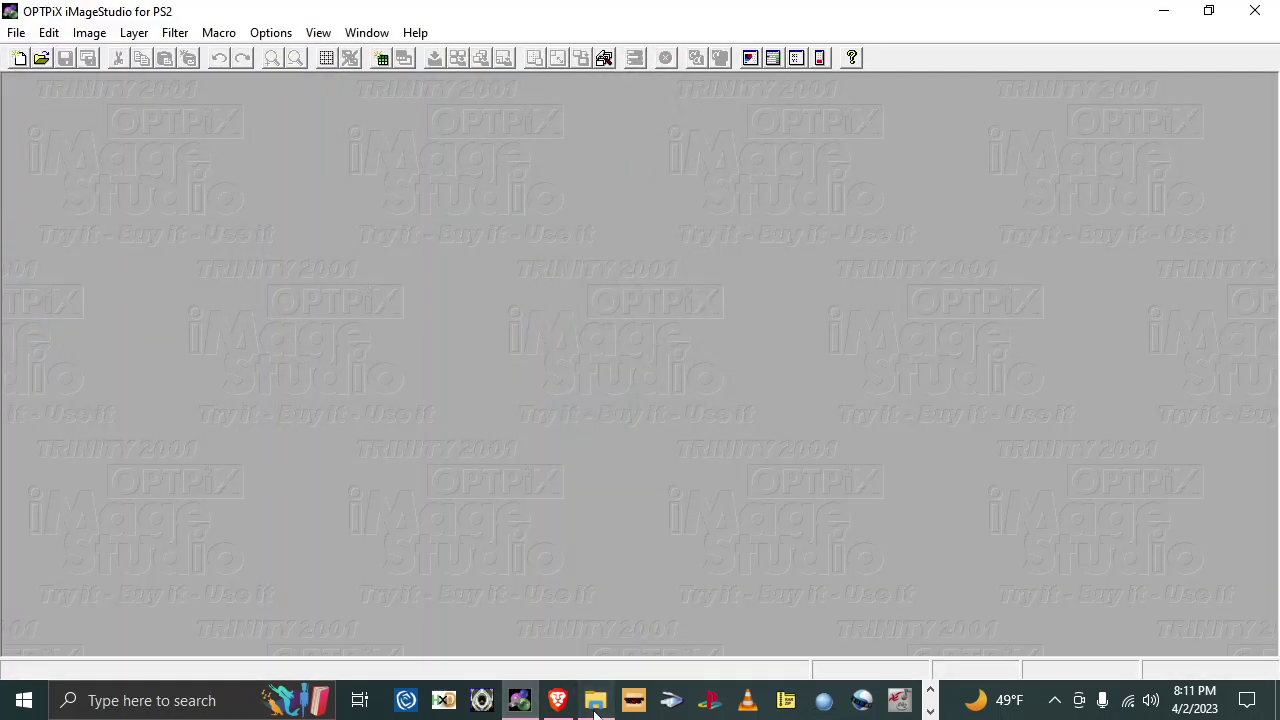
left_click(595, 700)
scroll(700, 478, "up", 1)
left_click_drag(817, 476, 285, 228)
left_click_drag(443, 341, 36, 336)
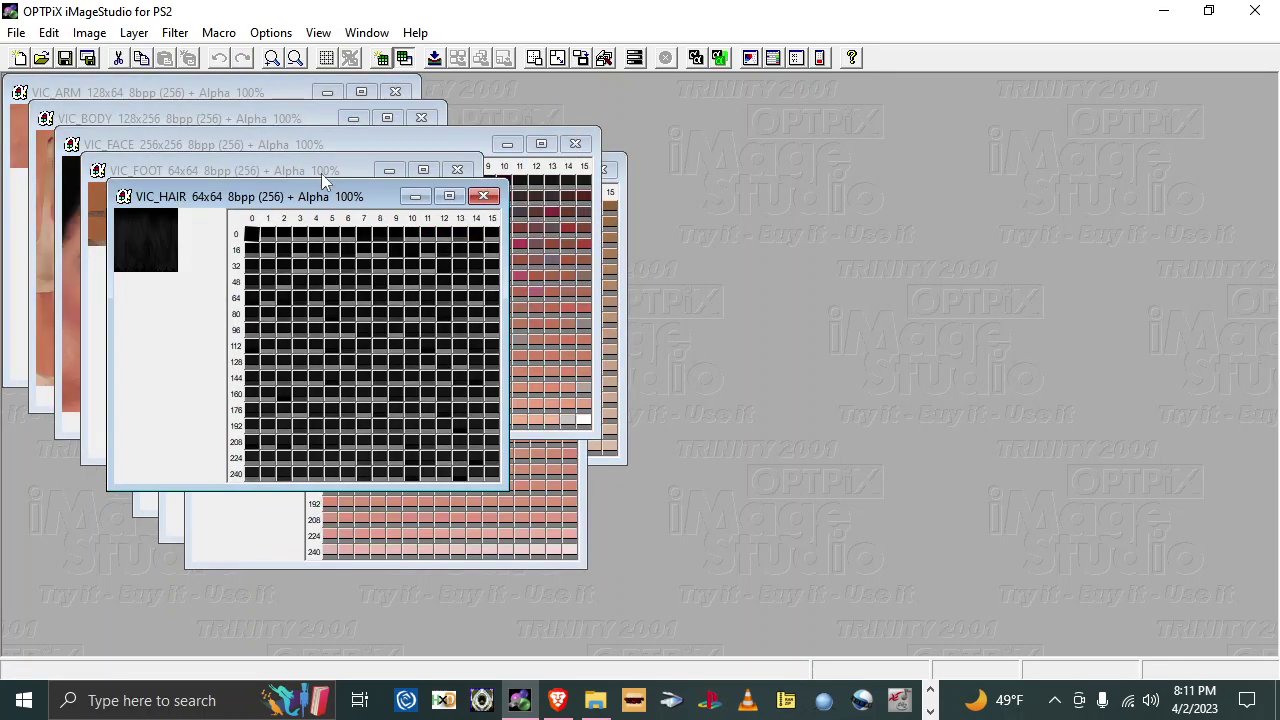
Step: Move all the open VIC texture windows over to the right side of the workspace, clearing the left side
left_click_drag(335, 178, 1279, 281)
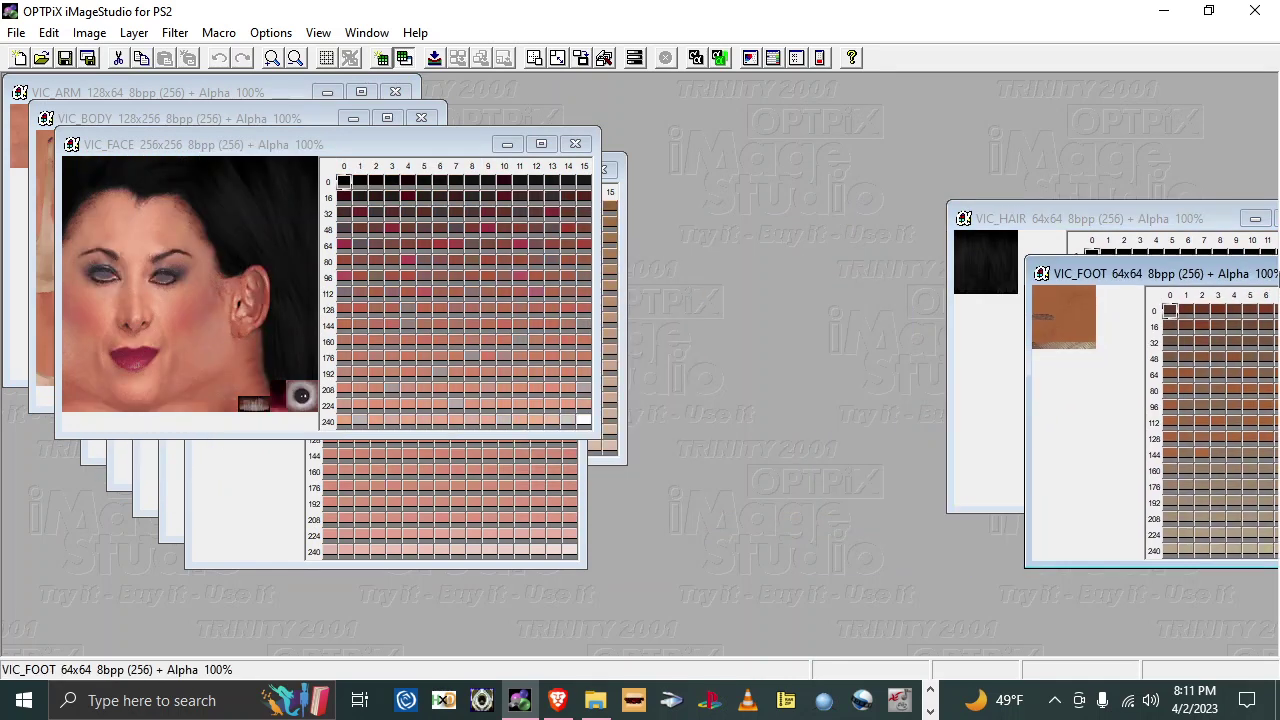
left_click_drag(379, 143, 1279, 320)
left_click_drag(80, 118, 1192, 308)
left_click_drag(160, 93, 1279, 287)
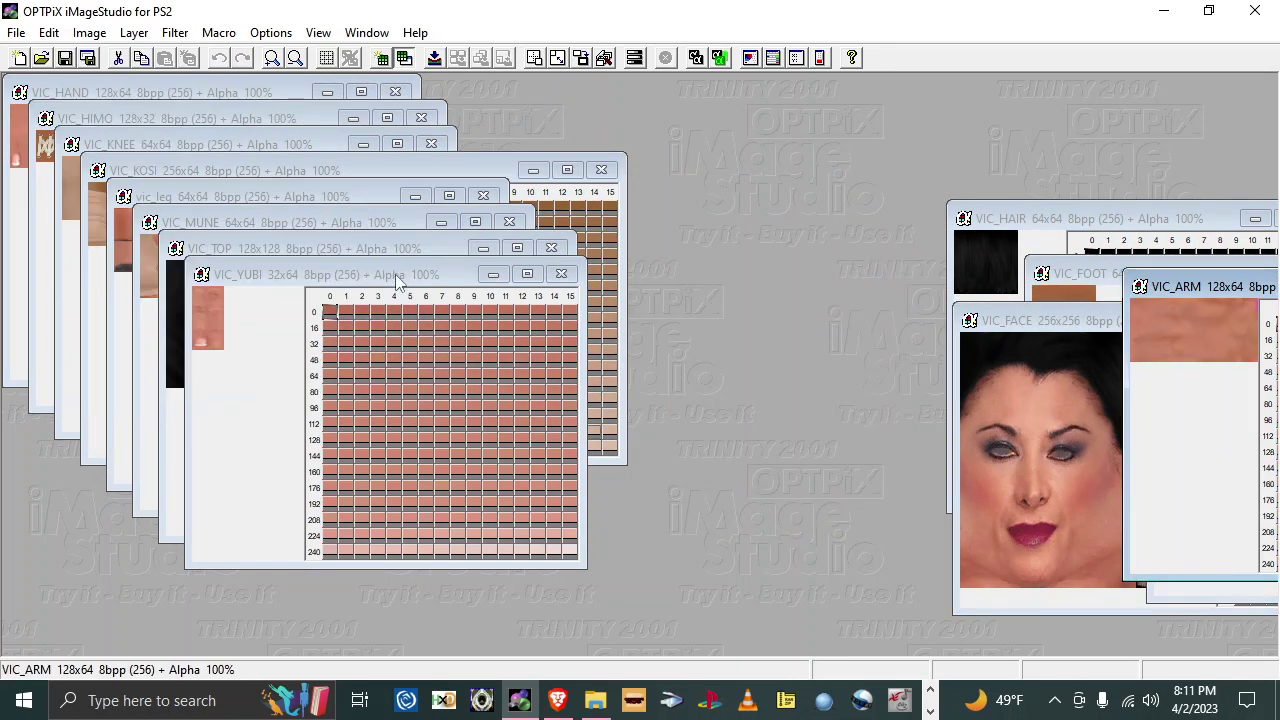
left_click_drag(400, 280, 938, 413)
left_click_drag(1245, 289, 1117, 289)
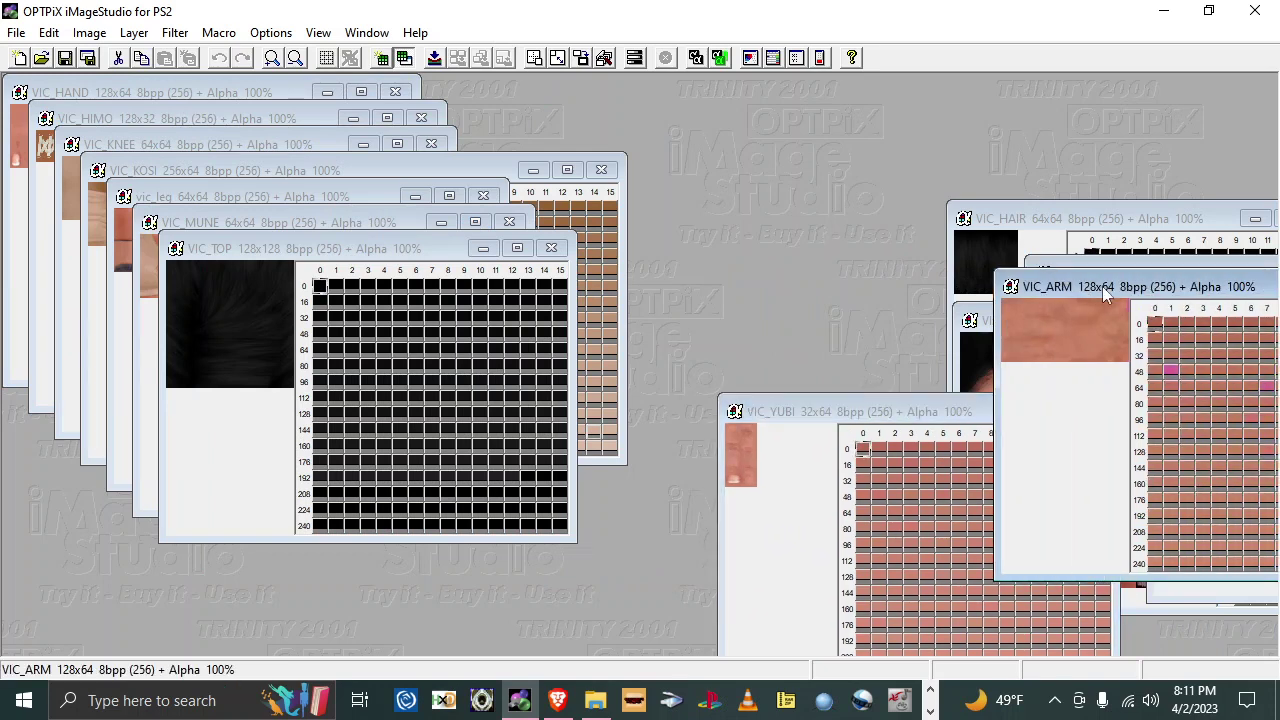
left_click_drag(809, 414, 975, 328)
left_click_drag(255, 257, 957, 372)
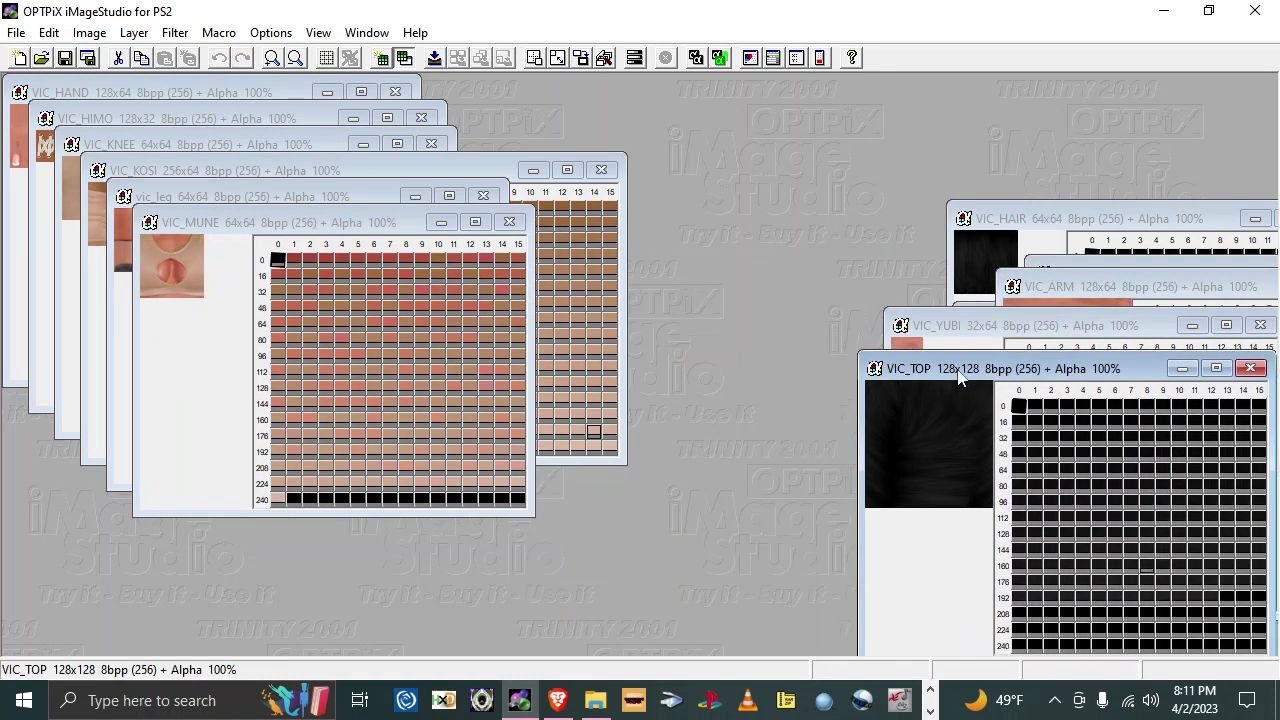
left_click_drag(290, 222, 849, 313)
left_click_drag(230, 203, 936, 329)
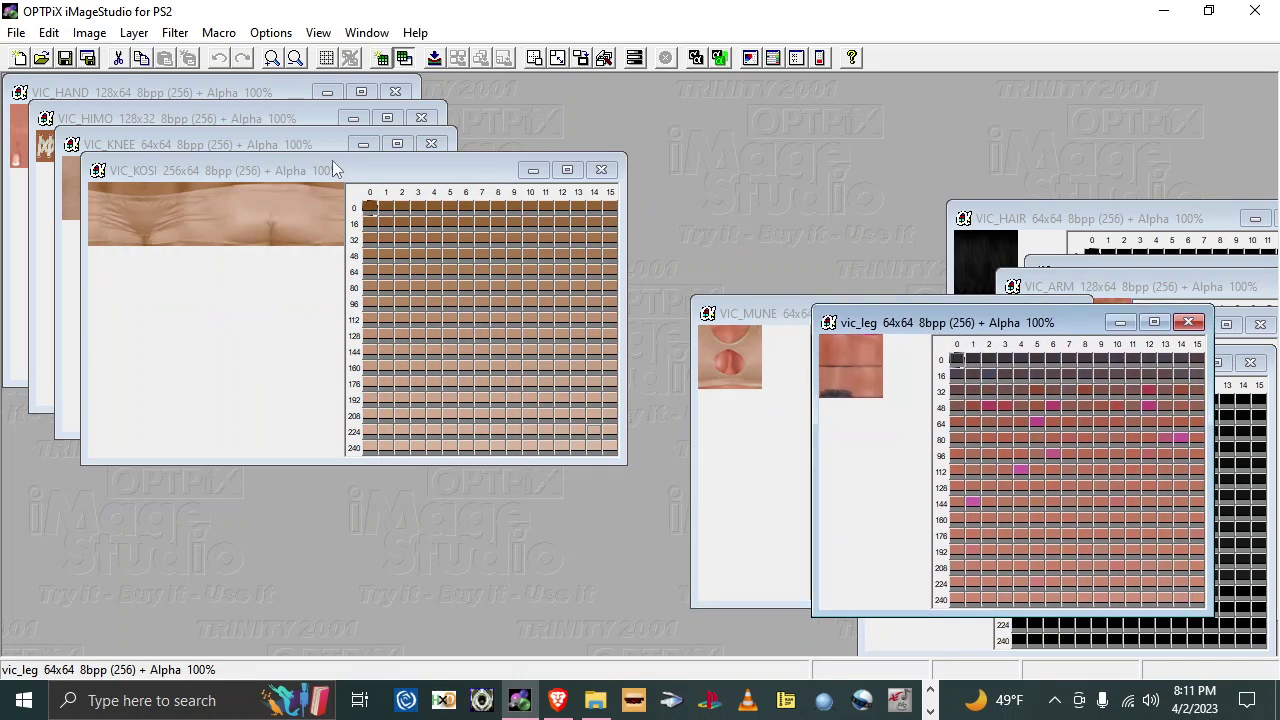
left_click_drag(335, 170, 833, 315)
left_click_drag(275, 146, 843, 319)
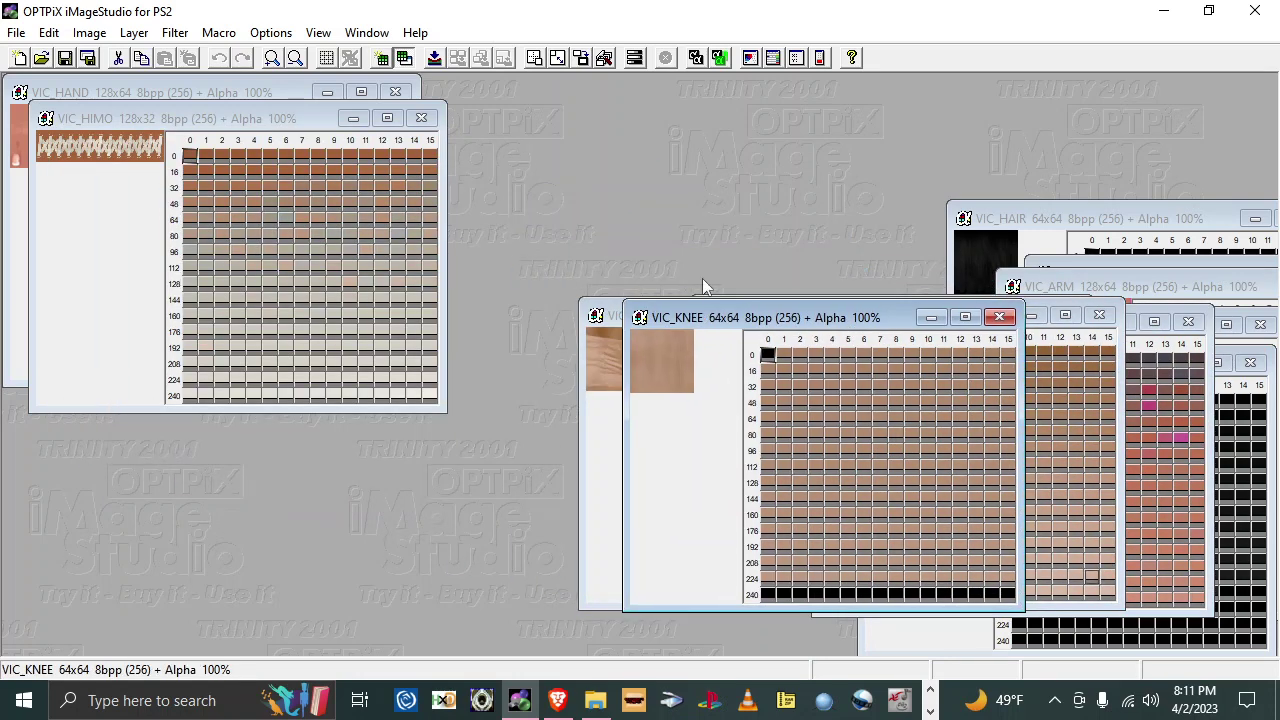
left_click_drag(222, 118, 727, 320)
left_click_drag(121, 95, 816, 333)
Step: Switch to File Explorer and open the SVR 2006 TEXTURES folder inside BASE 06 MODEL
left_click(595, 700)
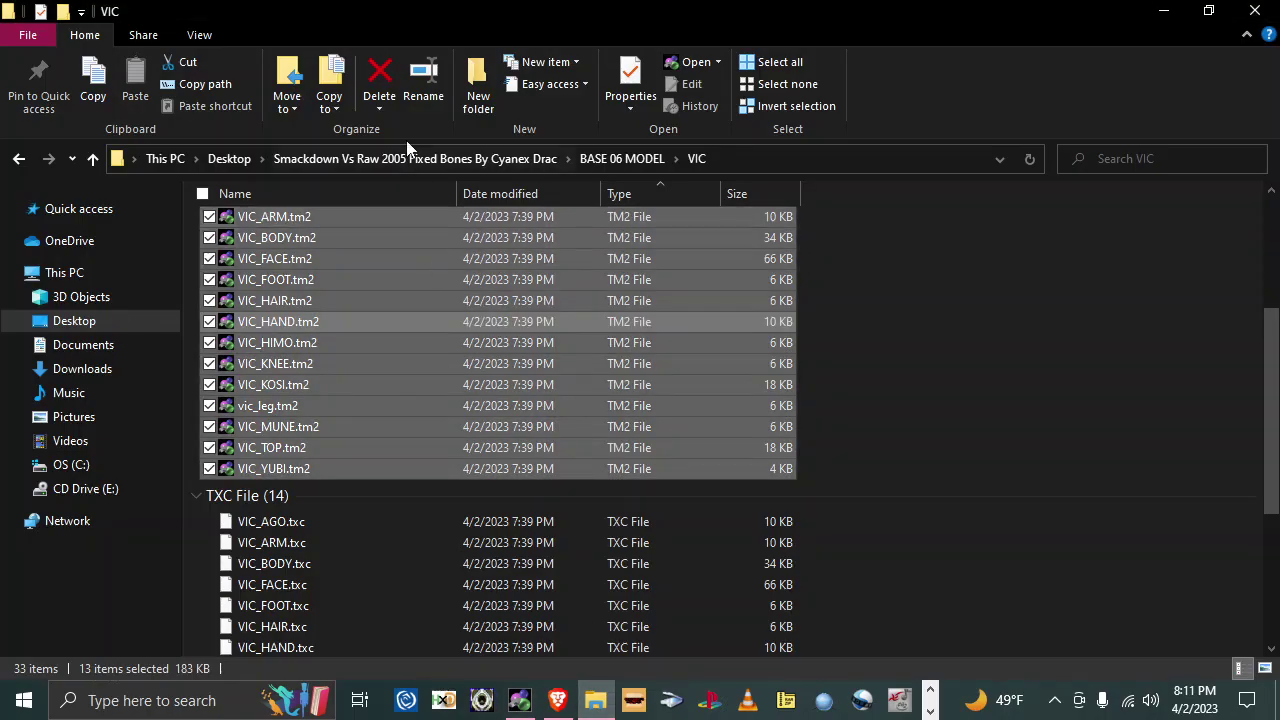
left_click(593, 162)
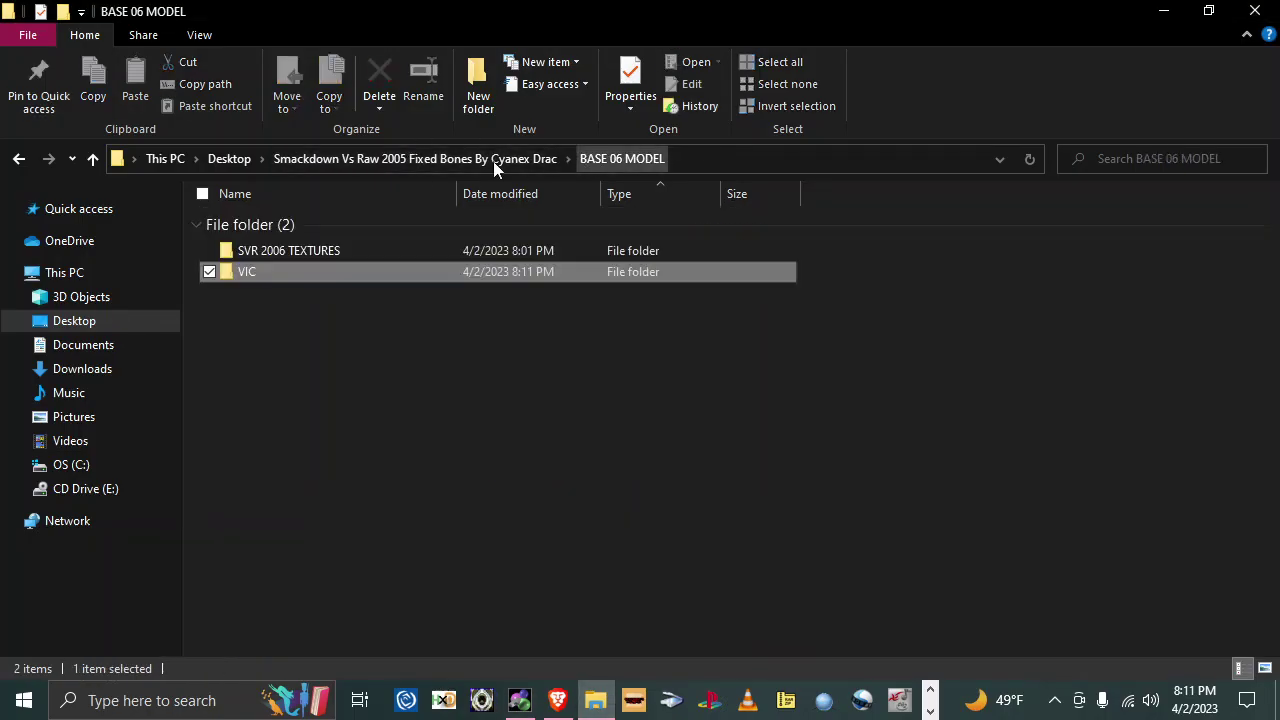
double_click(343, 254)
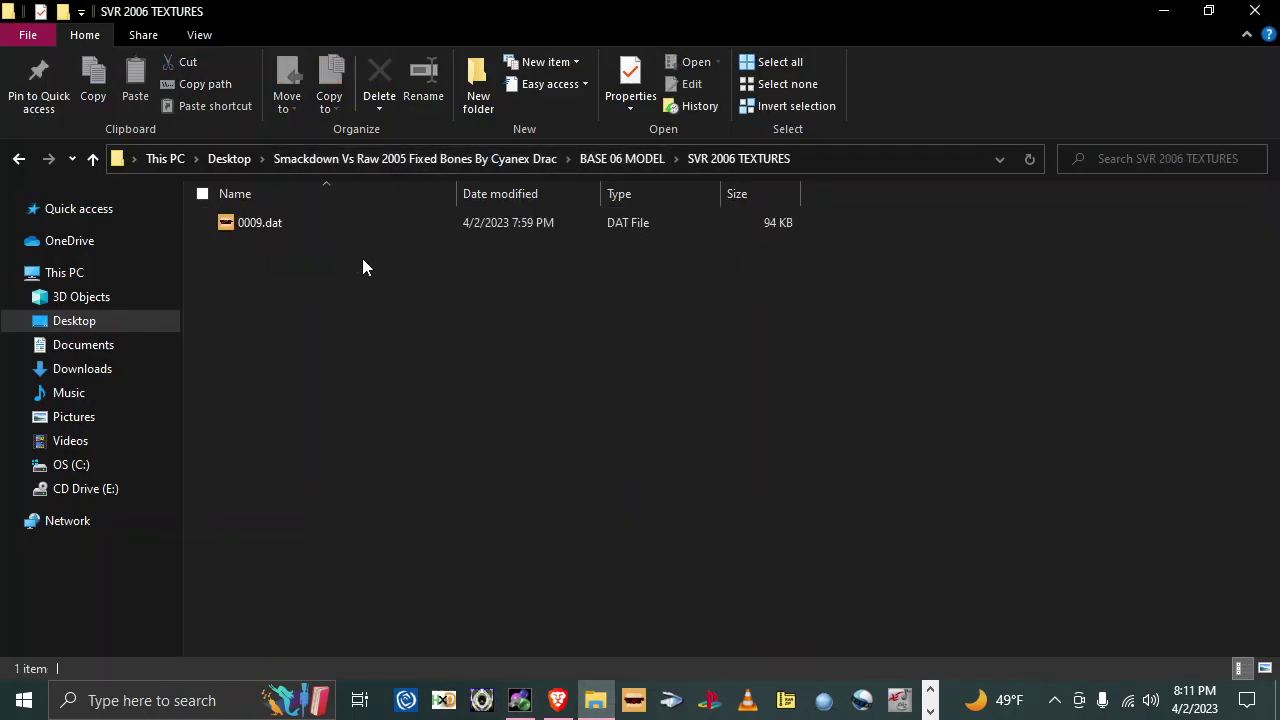
Step: Switch to X-Packer and open 0009.dat from BASE 06 MODEL's SVR 2006 TEXTURES folder as a texture archive
left_click(928, 699)
left_click(634, 700)
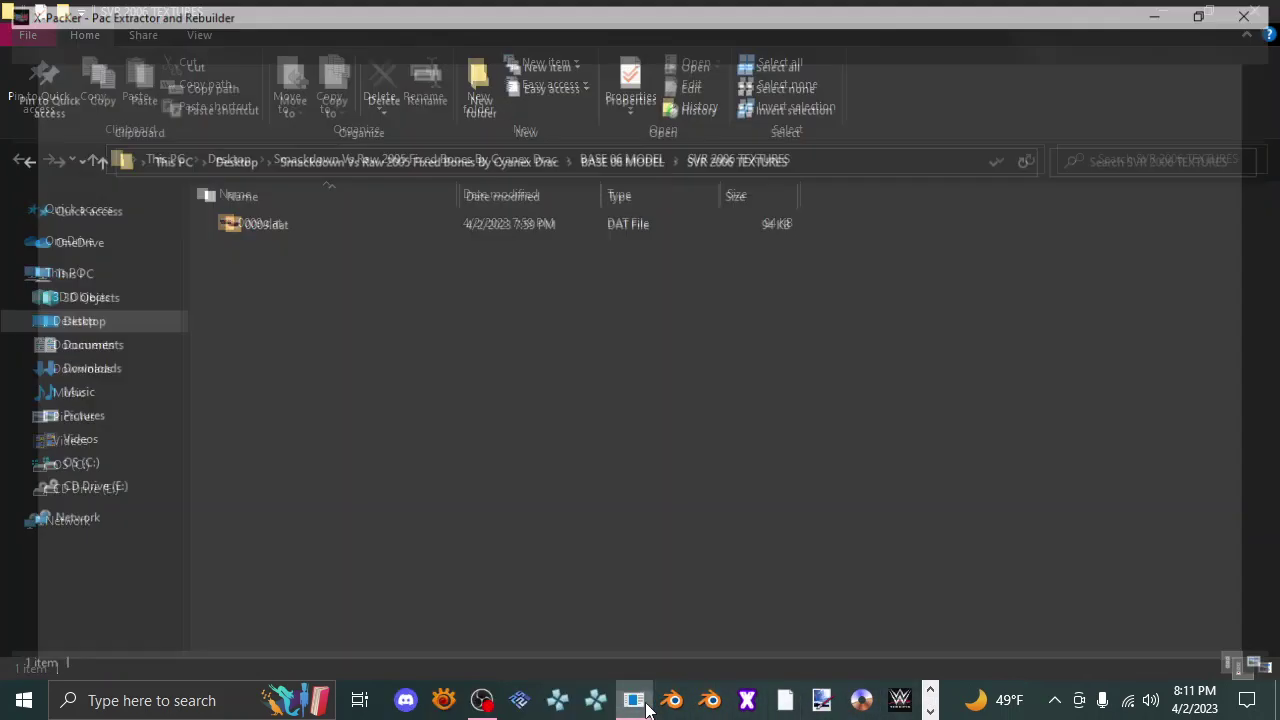
left_click(21, 34)
mouse_move(50, 54)
left_click(229, 274)
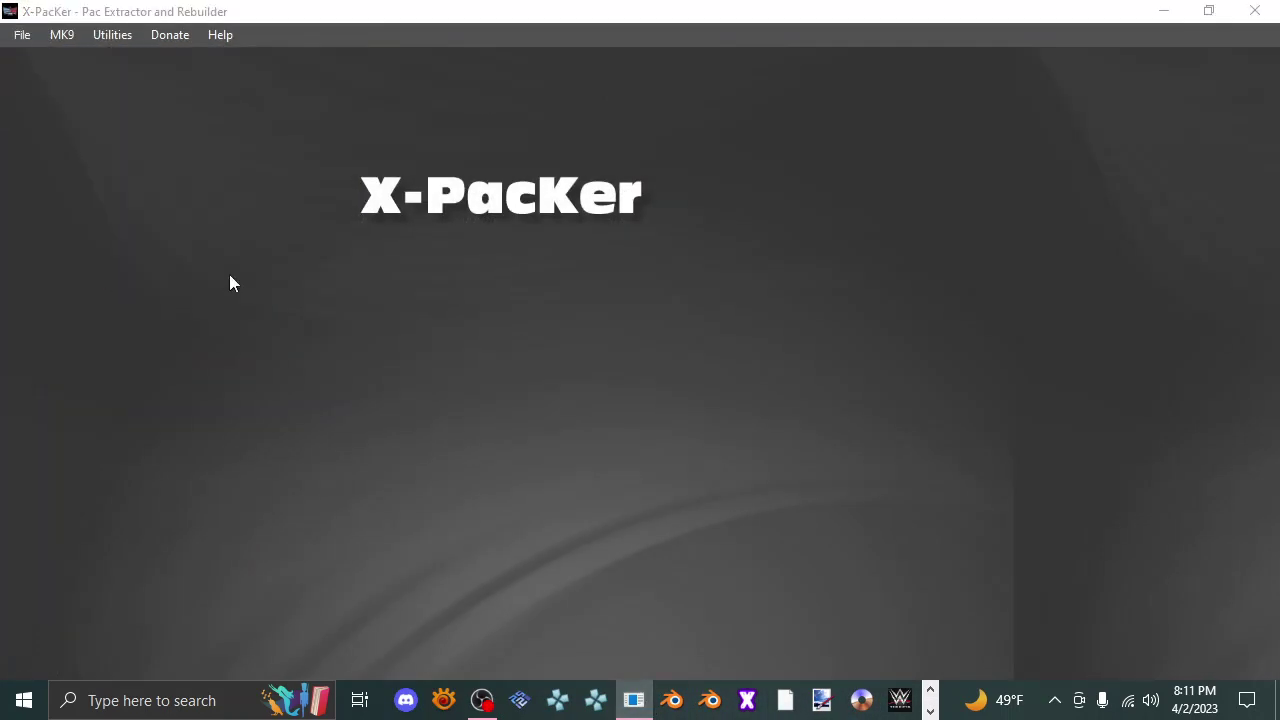
left_click(381, 76)
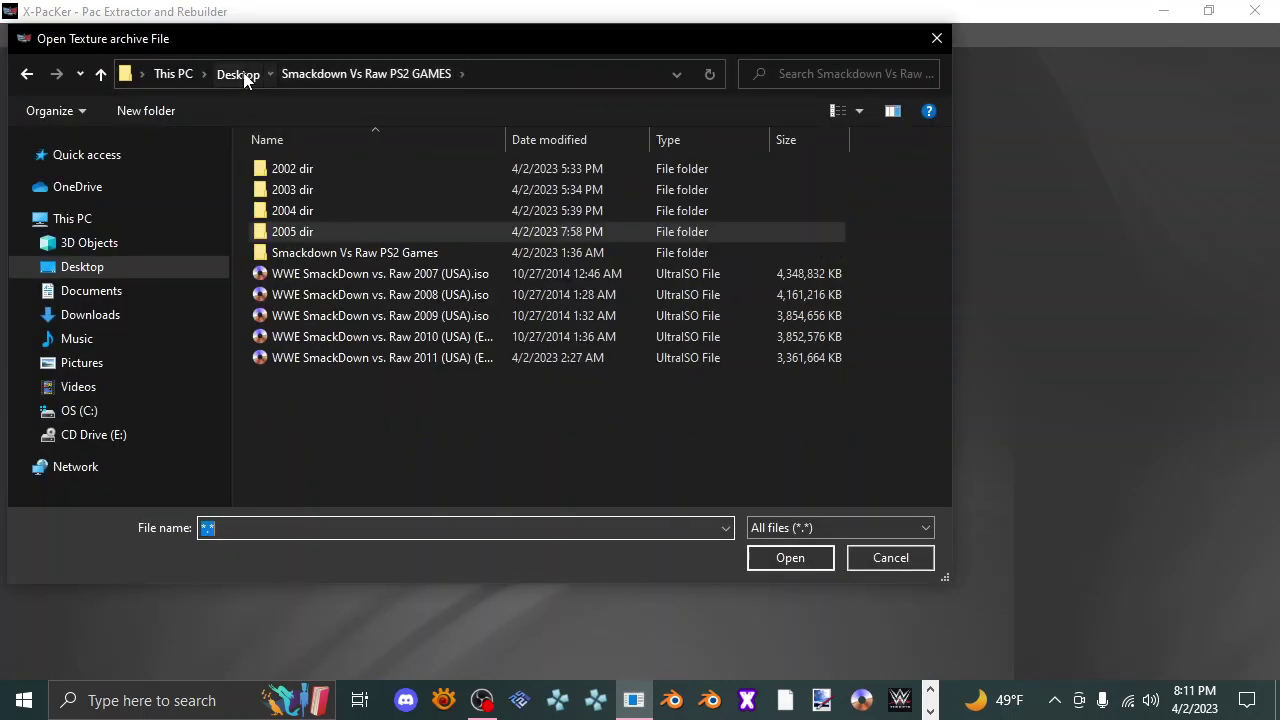
left_click(240, 74)
double_click(806, 430)
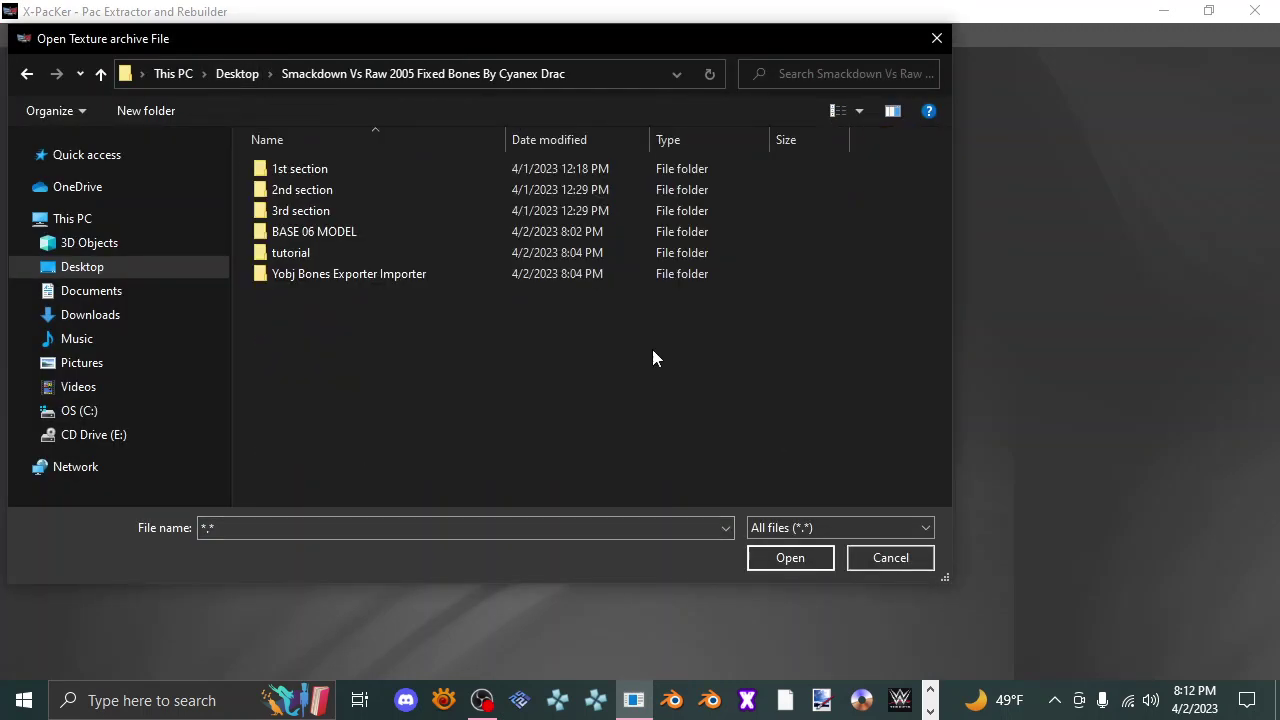
double_click(331, 235)
double_click(331, 170)
double_click(324, 170)
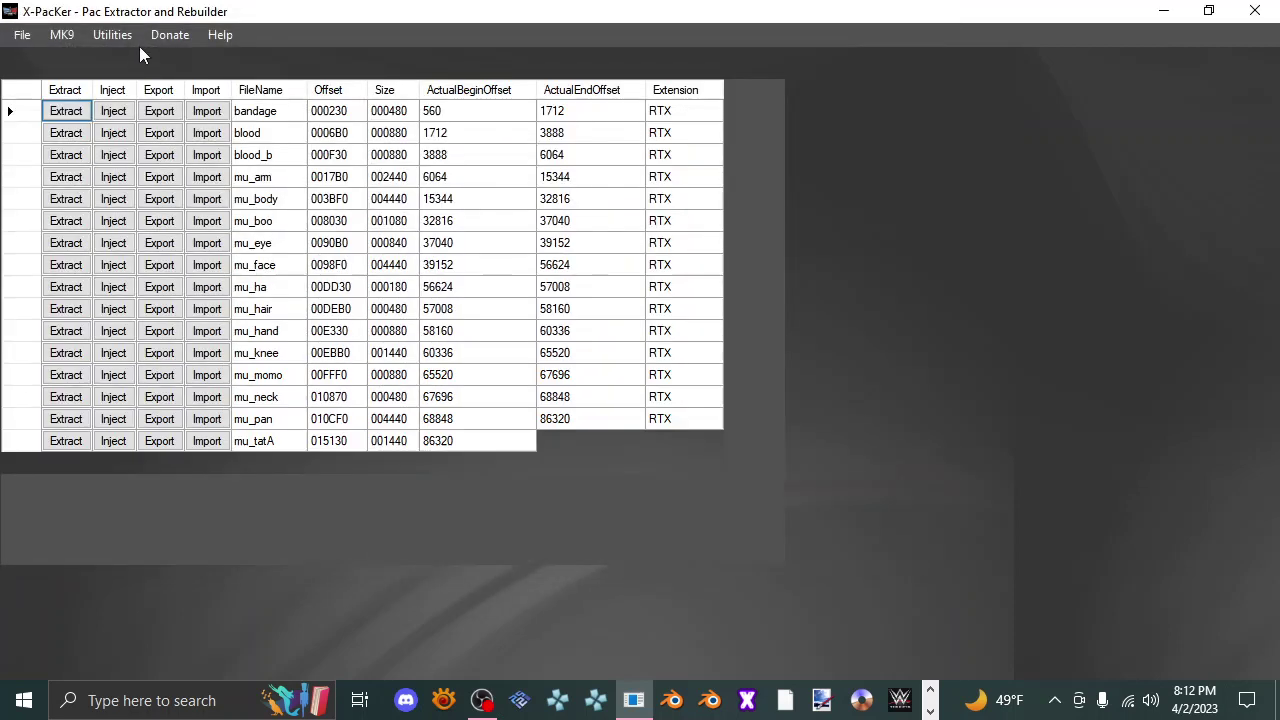
Step: Export all textures of the archive into the SVR 2006 TEXTURES folder, dismiss the message and close X-Packer
left_click(266, 60)
scroll(640, 380, "down", 15)
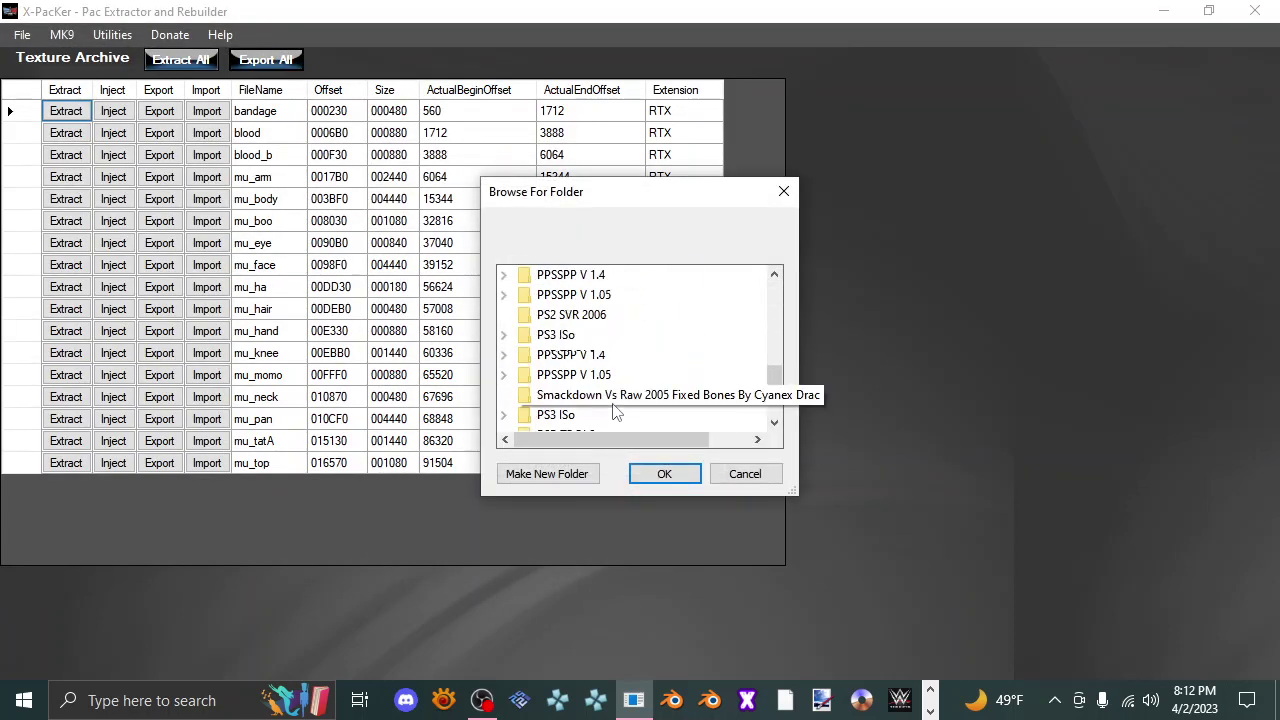
left_click(605, 314)
left_click(584, 376)
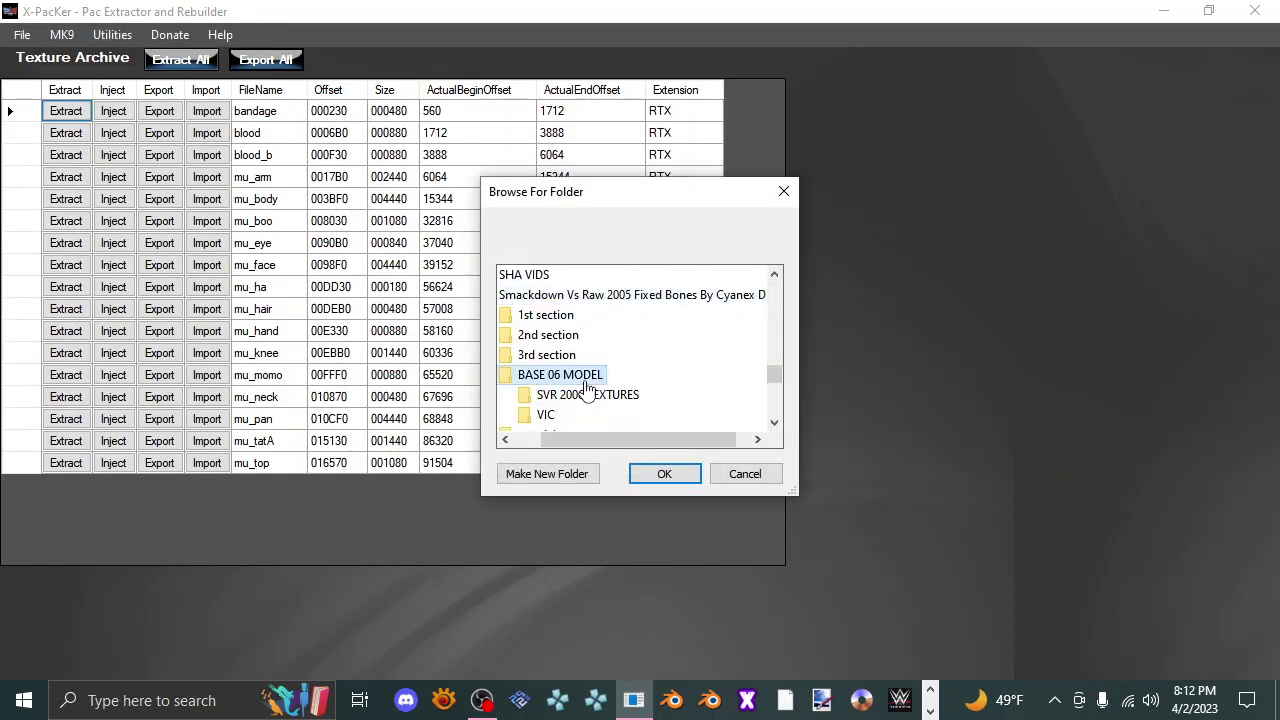
left_click(590, 395)
left_click(664, 474)
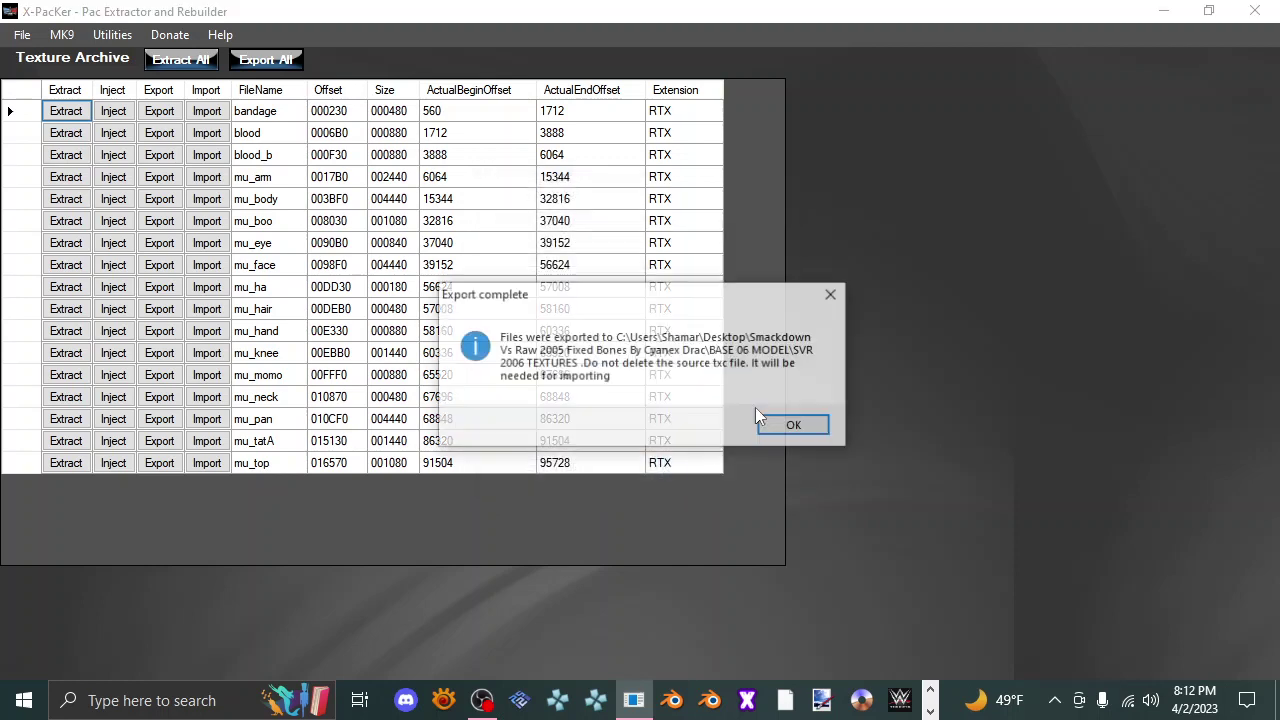
left_click(795, 423)
left_click(1254, 11)
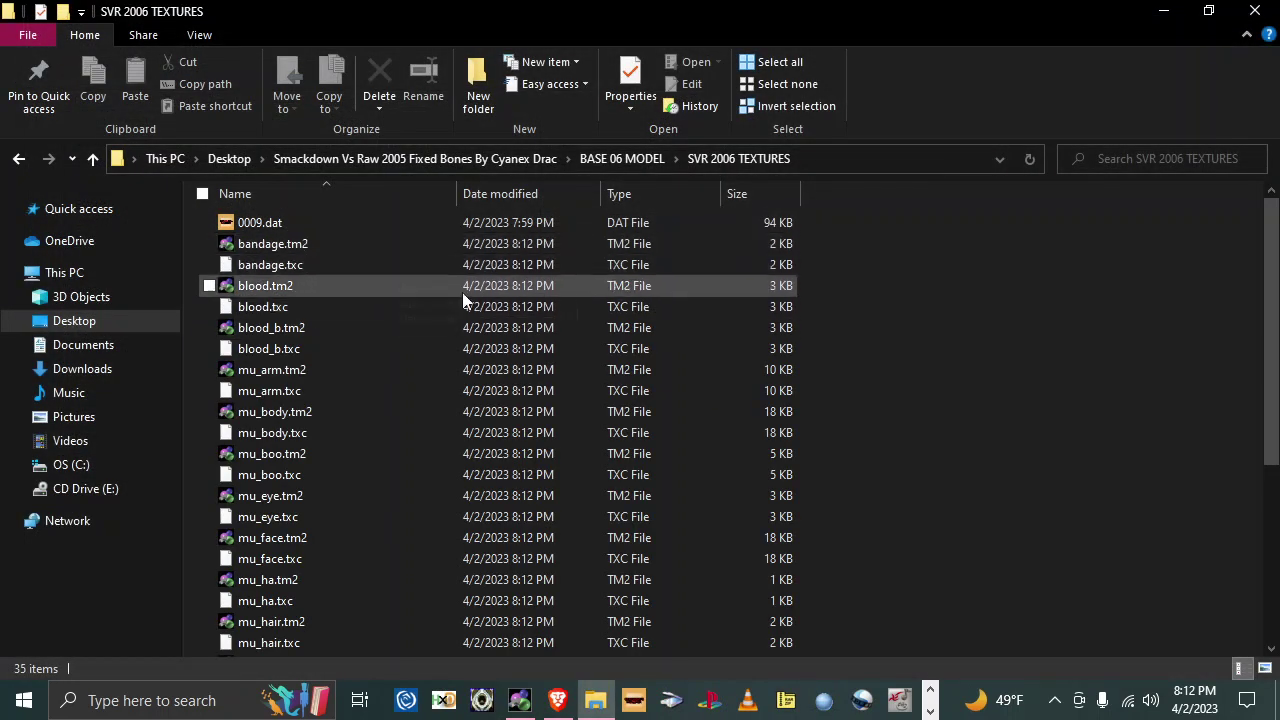
Step: Group the files in the SVR 2006 TEXTURES folder by type
right_click(1045, 466)
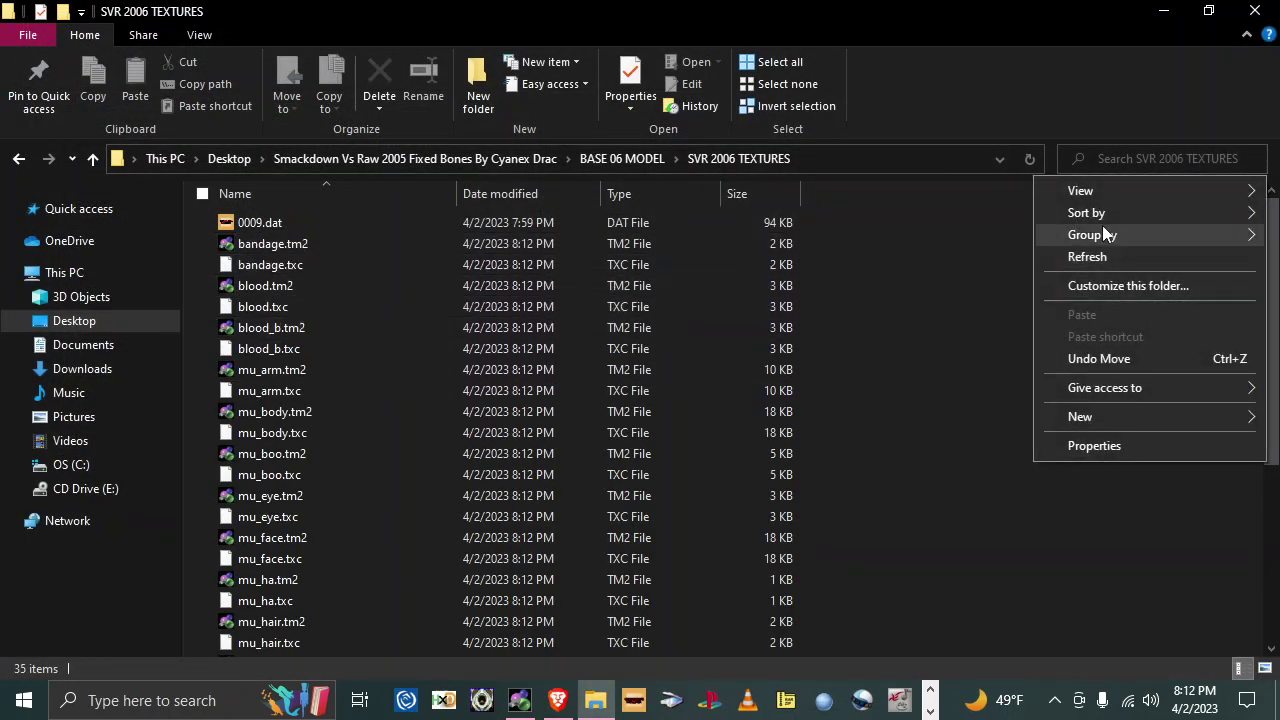
mouse_move(1102, 222)
left_click(931, 281)
scroll(920, 315, "down", 2)
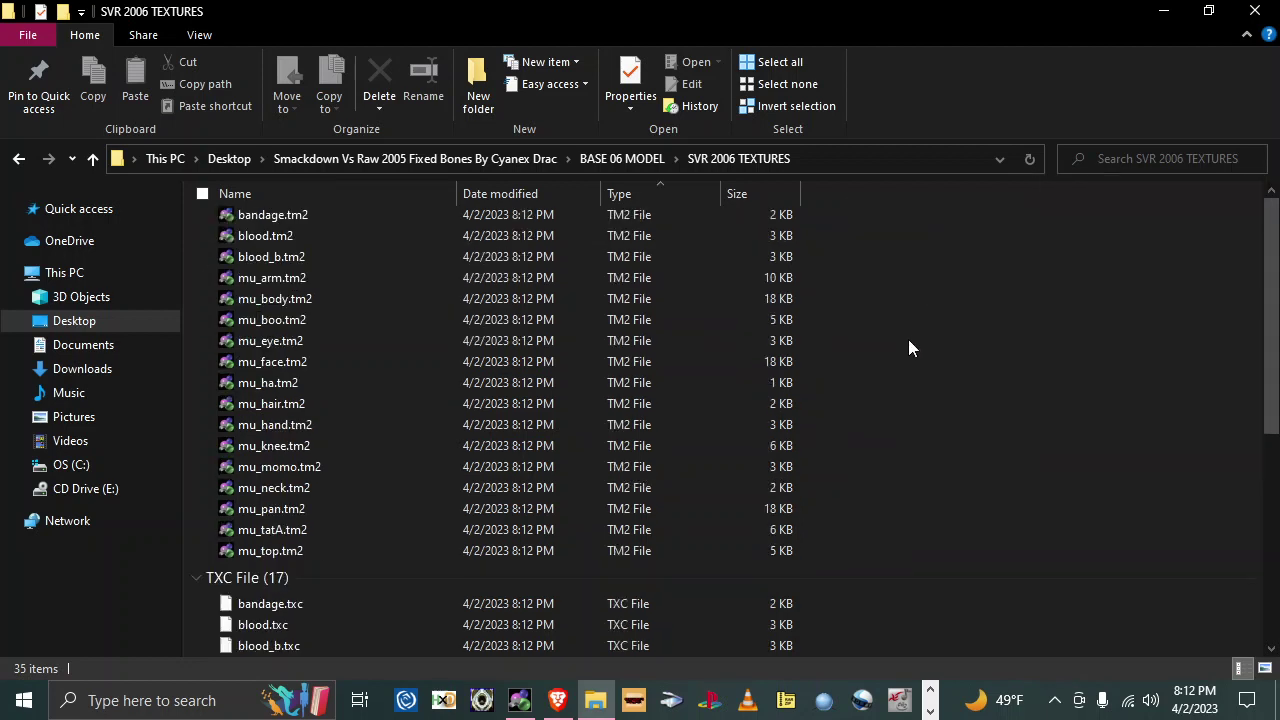
Step: Compare the number of TM2 files in the VIC folder with that in the SVR 2006 TEXTURES folder
left_click(609, 163)
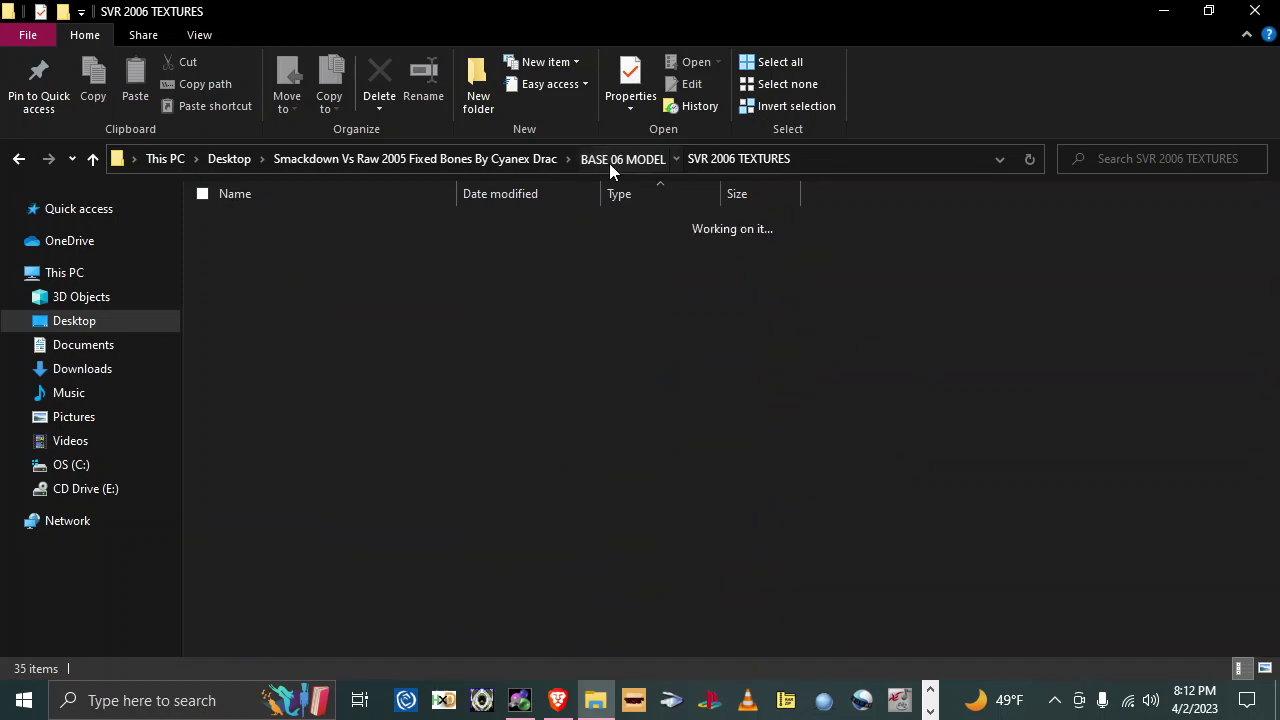
double_click(245, 276)
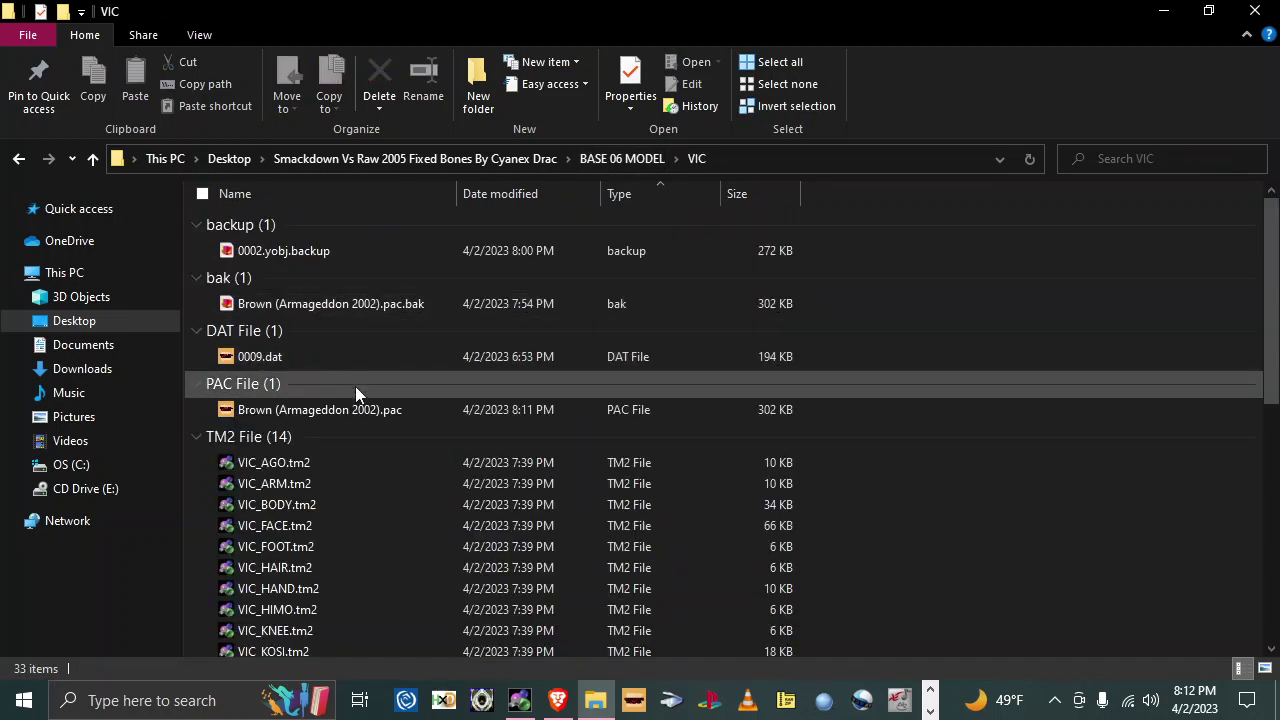
scroll(357, 391, "down", 3)
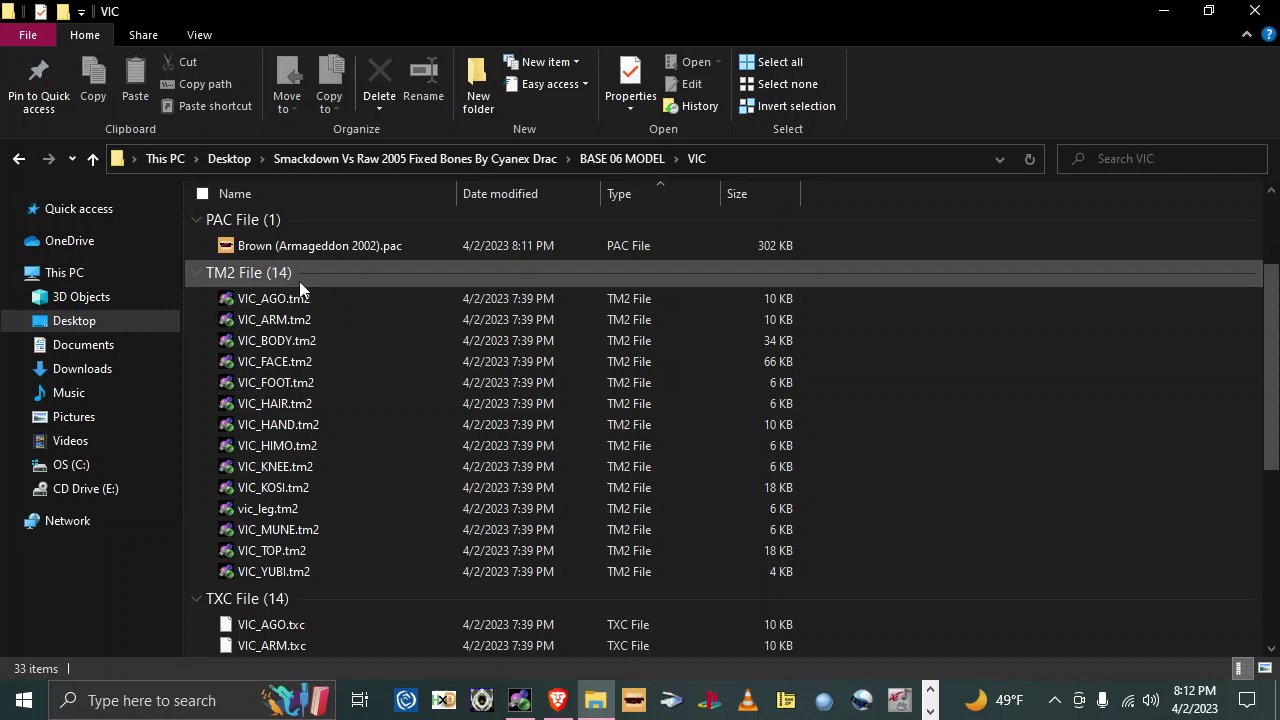
left_click(606, 164)
double_click(333, 252)
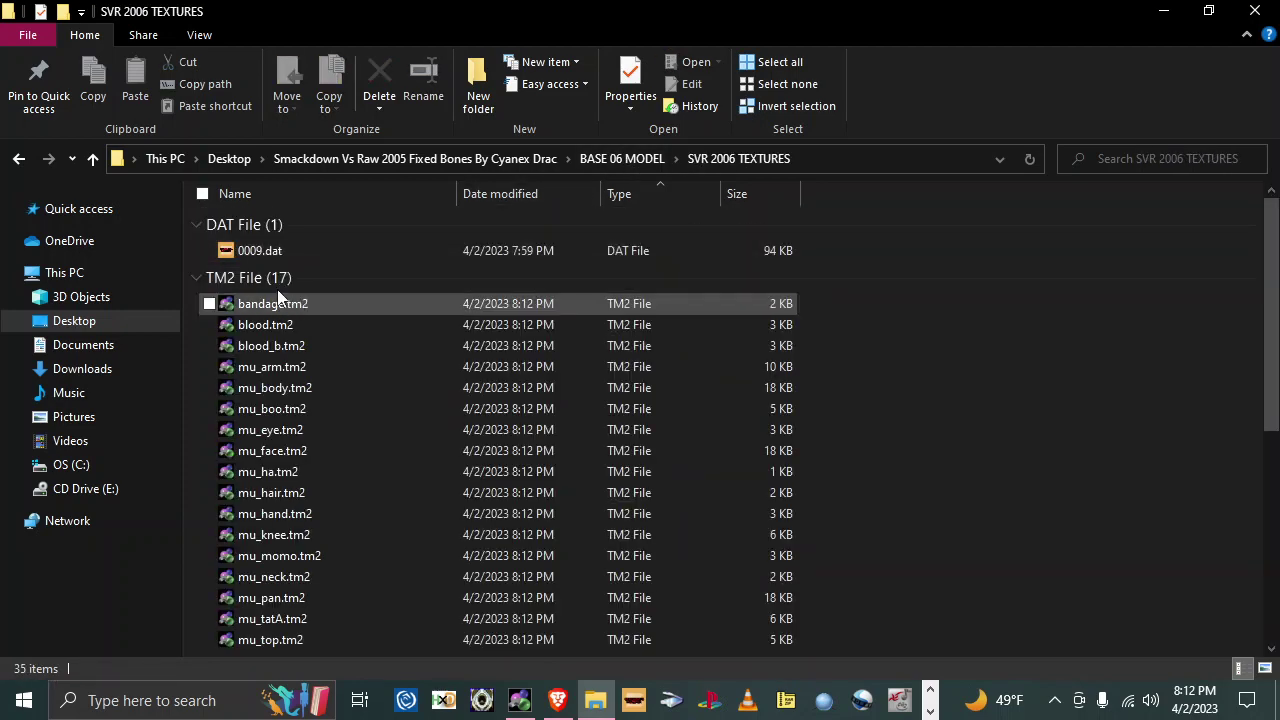
left_click(592, 158)
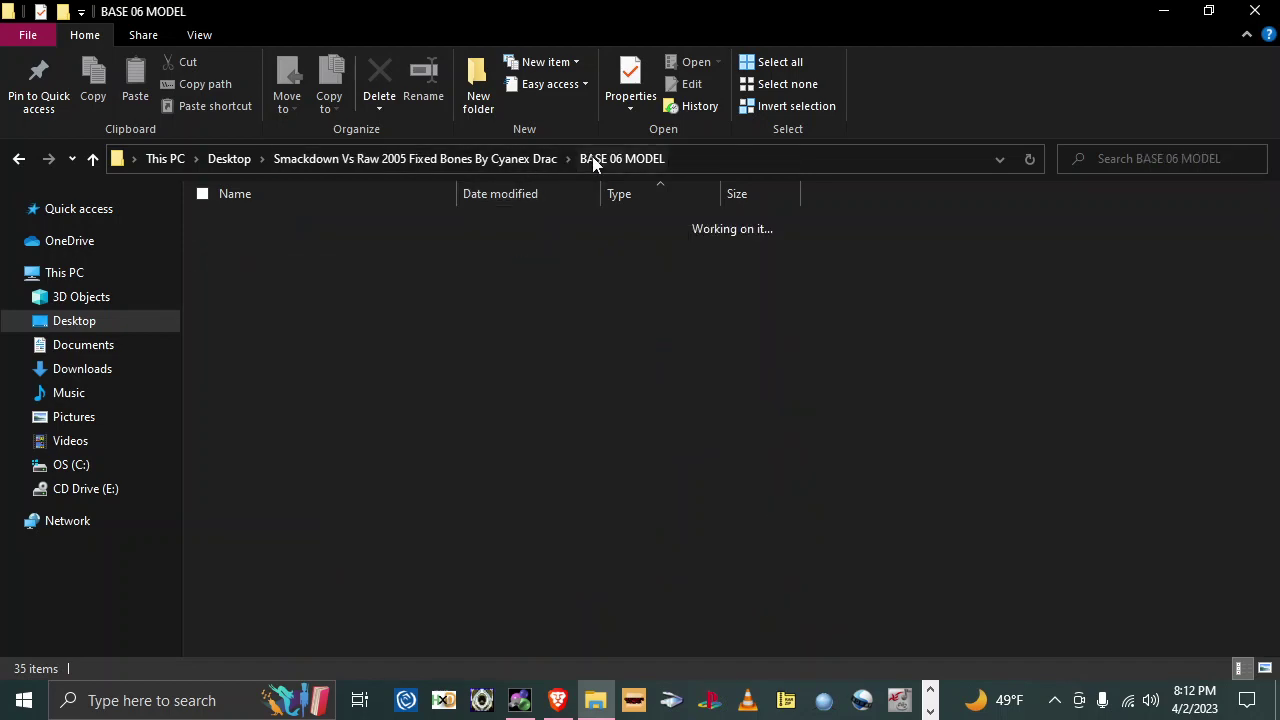
double_click(295, 279)
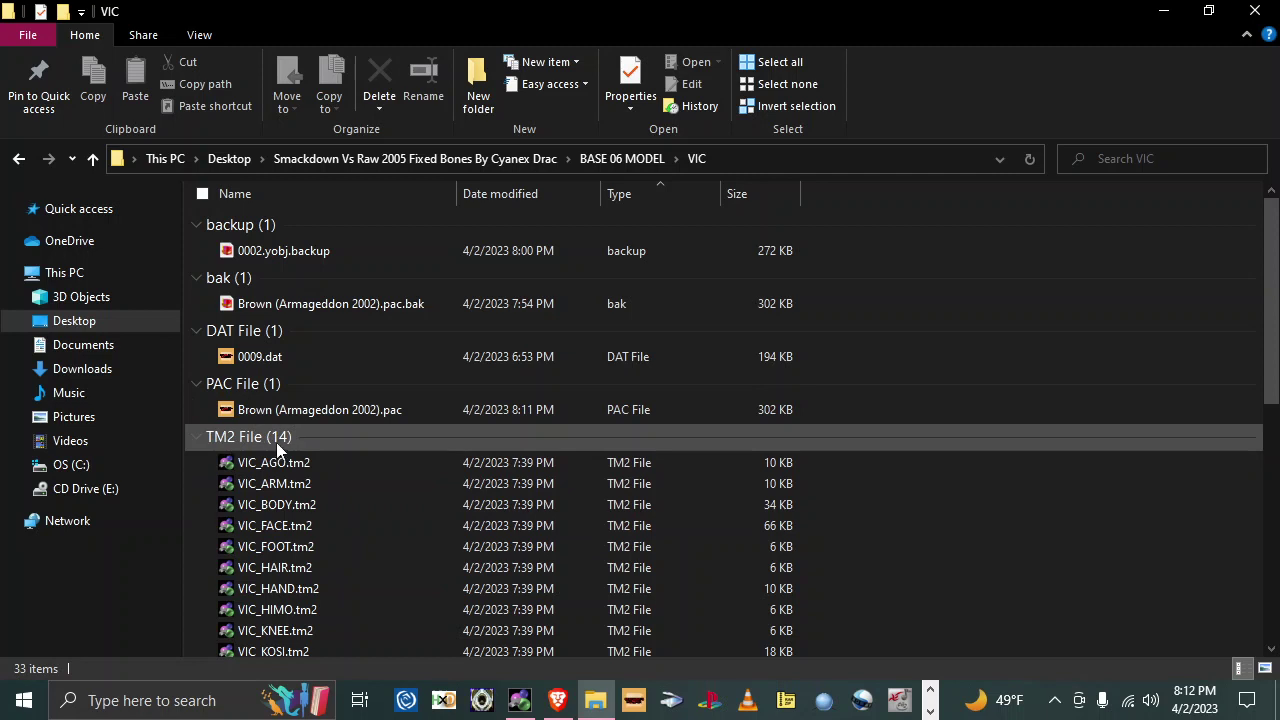
scroll(285, 450, "down", 1)
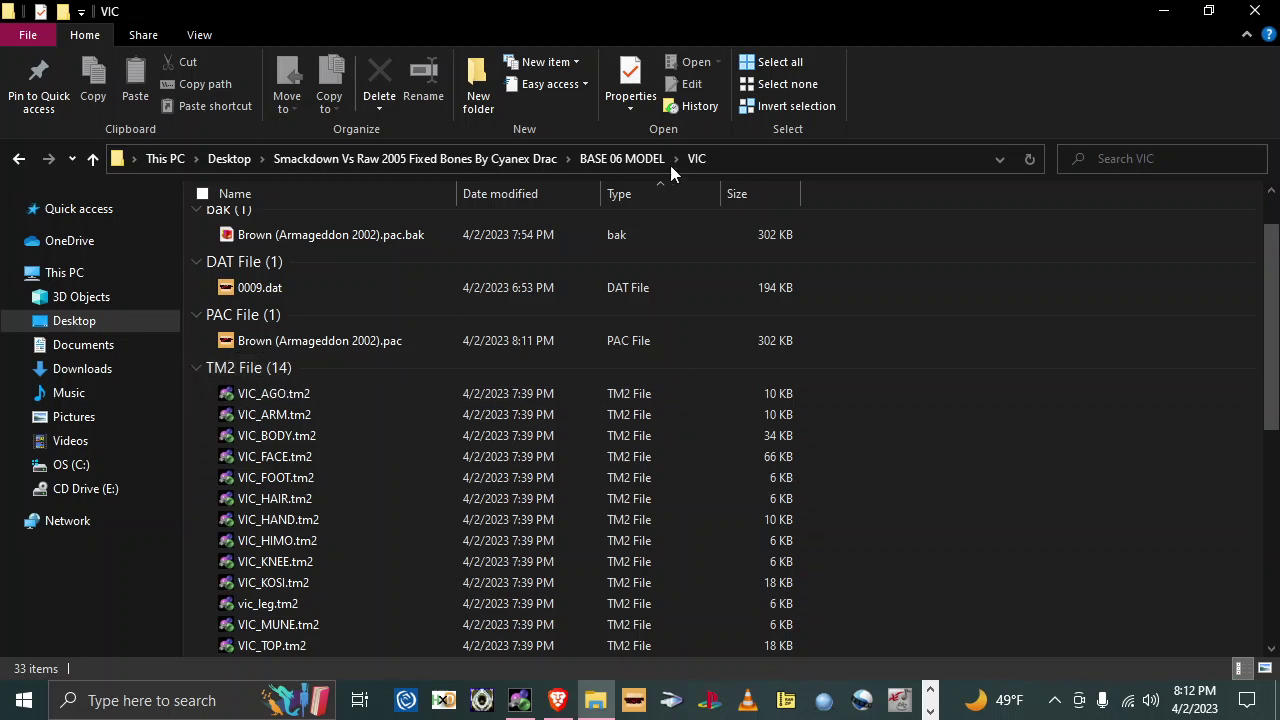
Step: Return to the SVR 2006 TEXTURES folder and delete bandage.tm2, blood.tm2 and blood_b.tm2
left_click(641, 157)
double_click(306, 254)
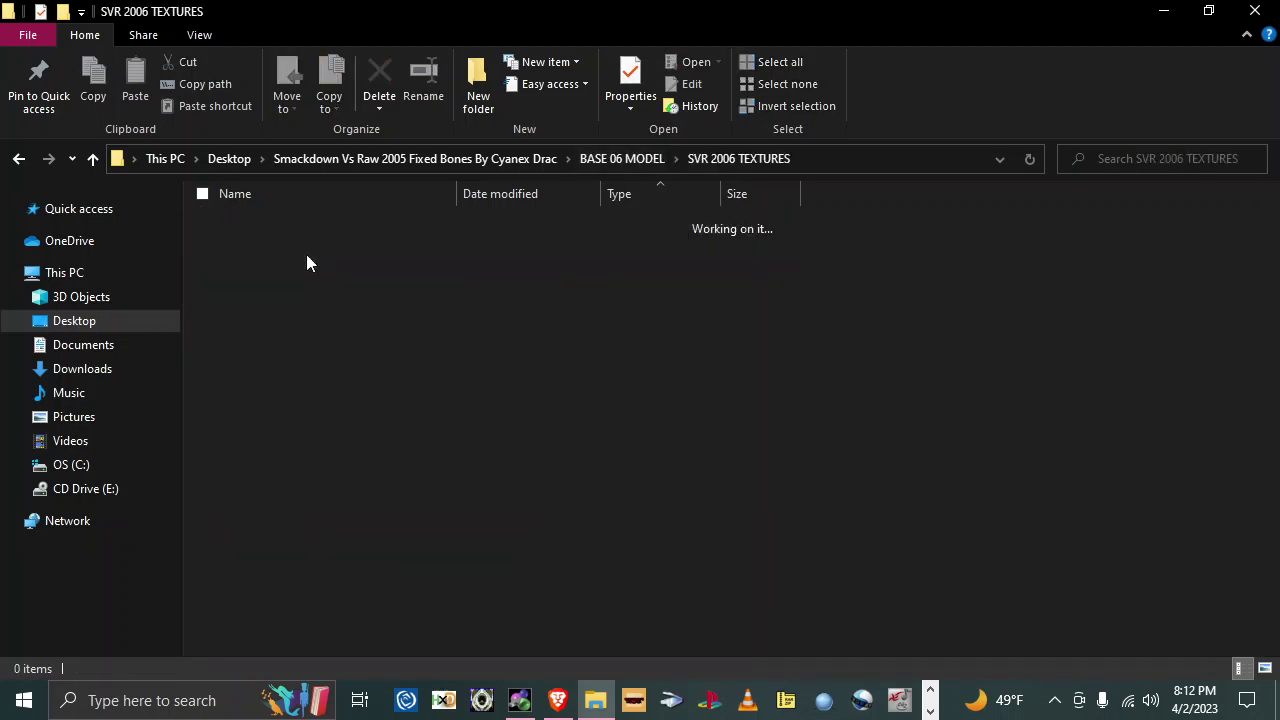
left_click(727, 345)
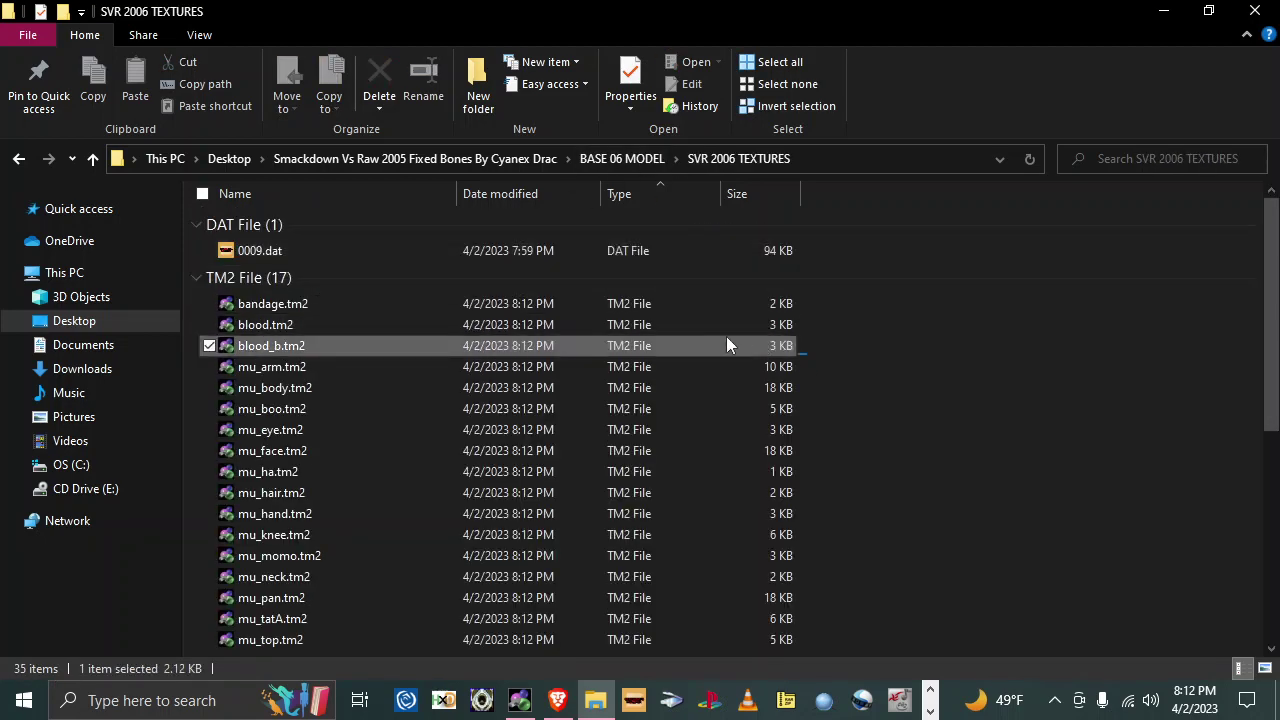
left_click_drag(726, 345, 363, 297)
right_click(363, 297)
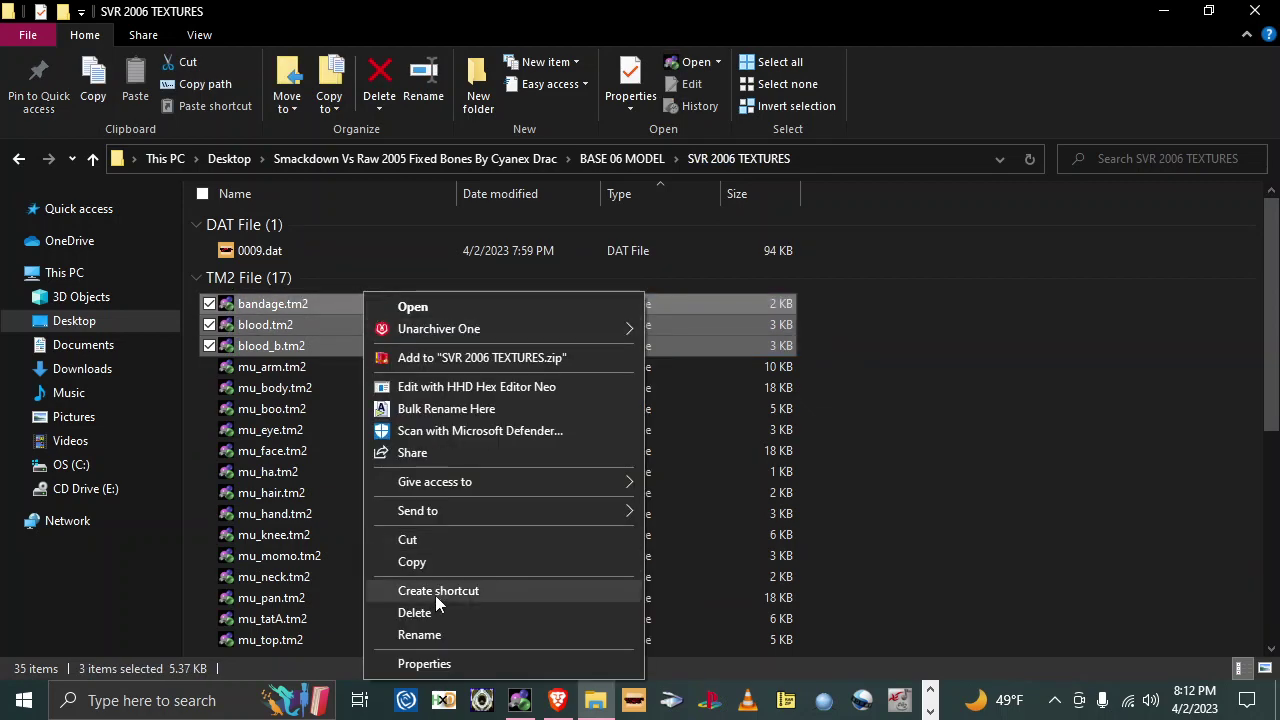
left_click(414, 612)
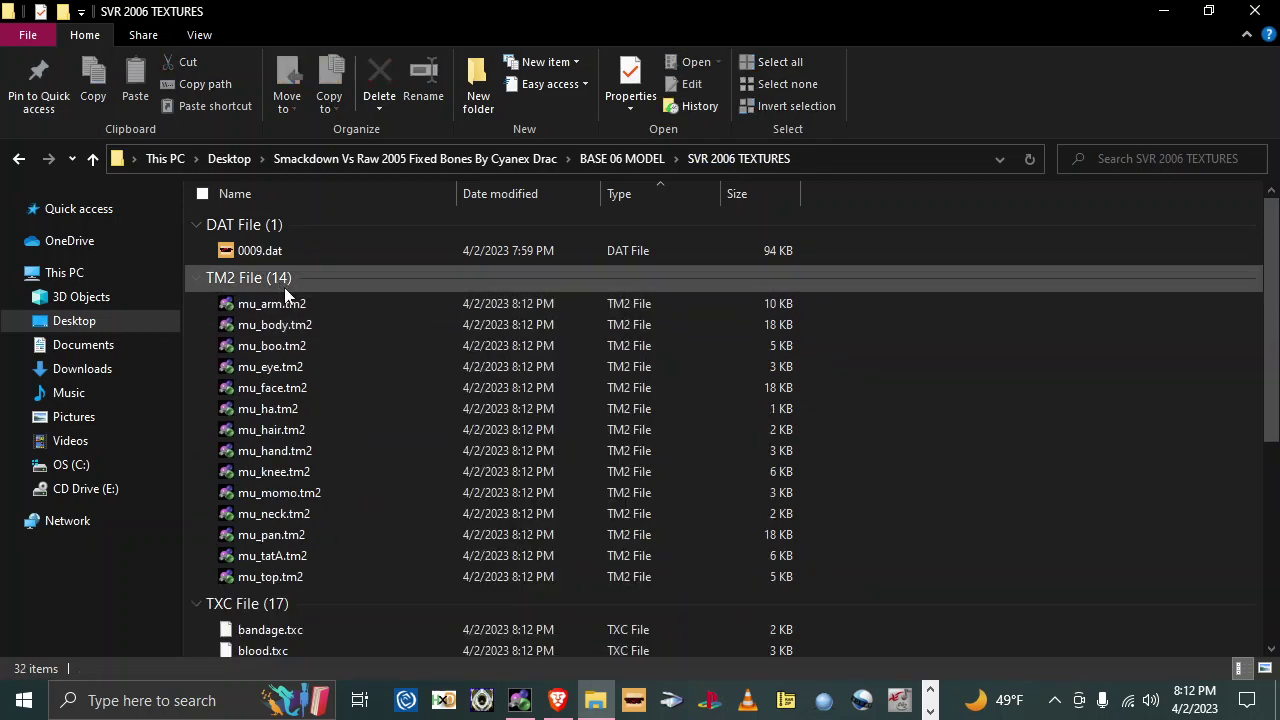
Step: Delete bandage.txc, blood.txc and blood_b.txc from the SVR 2006 TEXTURES folder
scroll(349, 602, "down", 2)
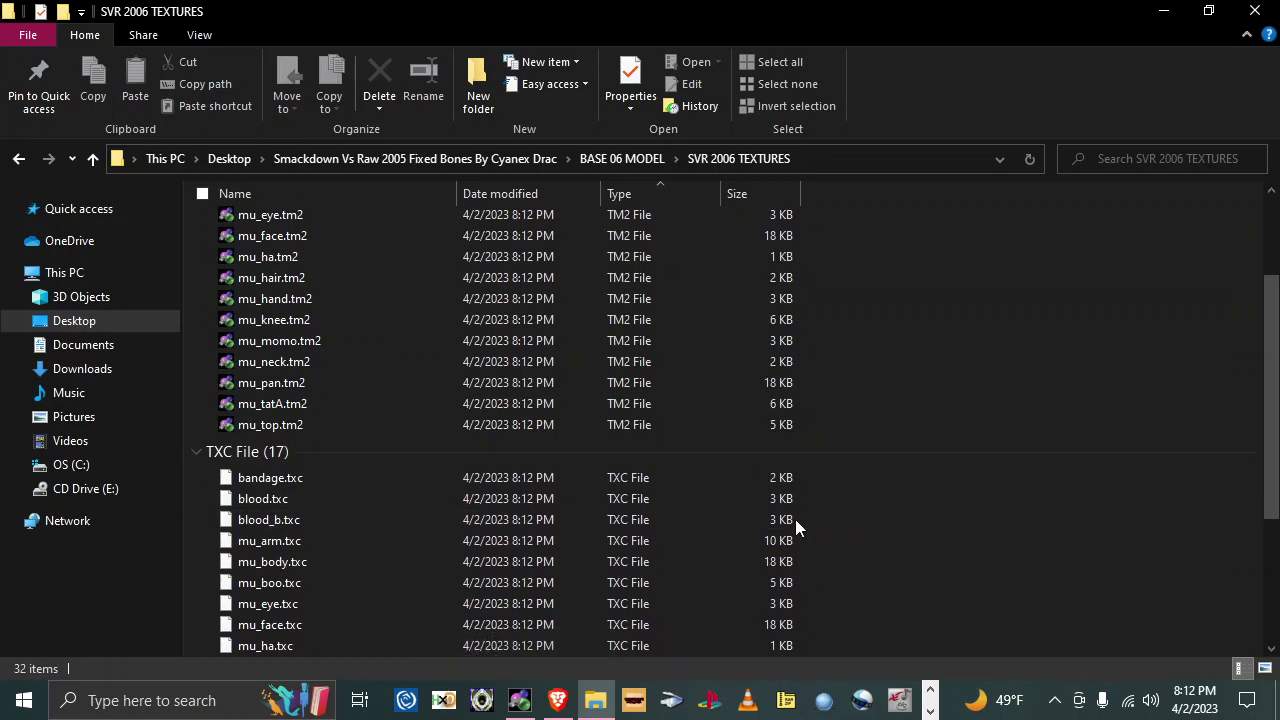
left_click_drag(796, 520, 481, 478)
right_click(481, 478)
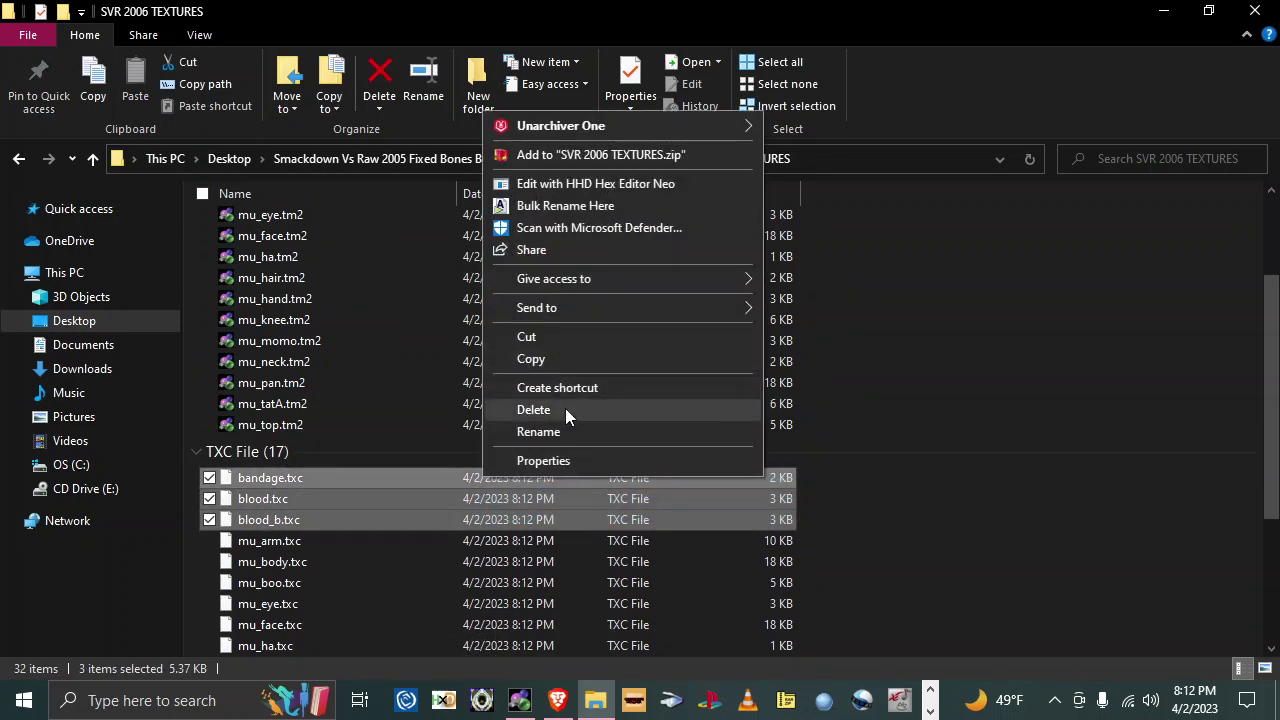
left_click(533, 409)
Step: Select all the mu_ TM2 files, from mu_arm to mu_top, and load them into OPTPiX iMageStudio
left_click_drag(851, 500, 288, 313)
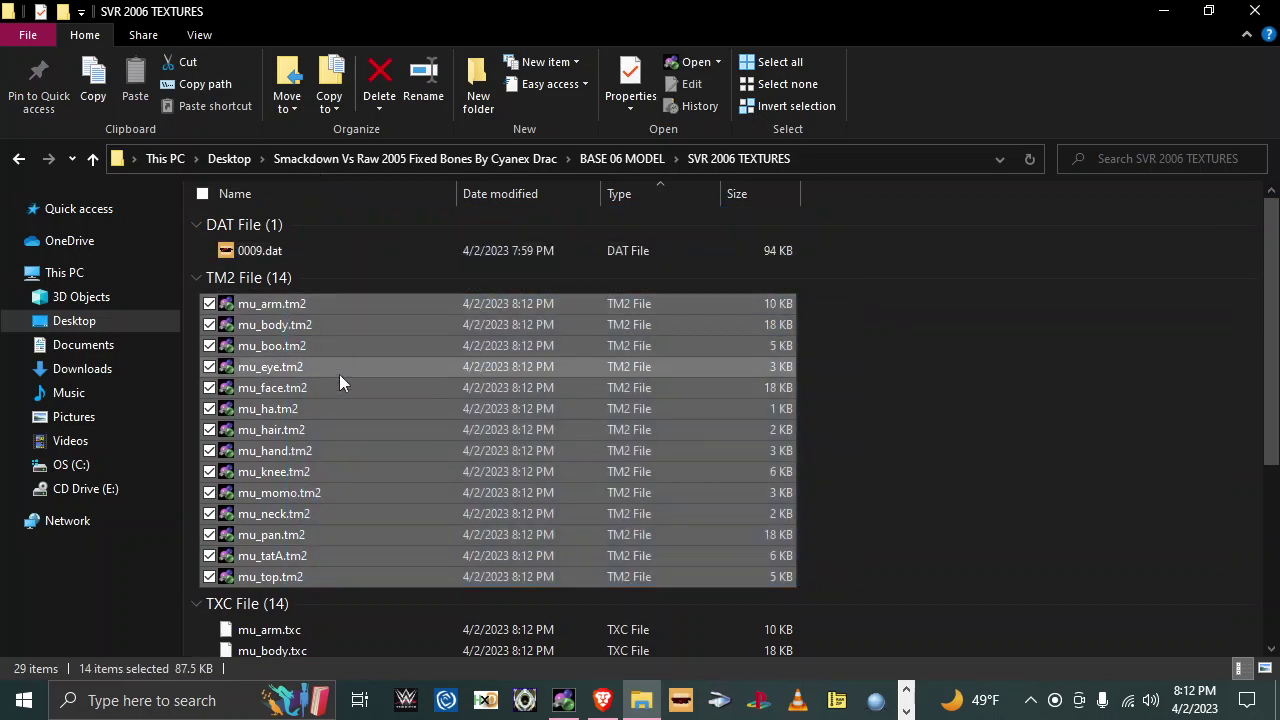
left_click_drag(349, 393, 80, 177)
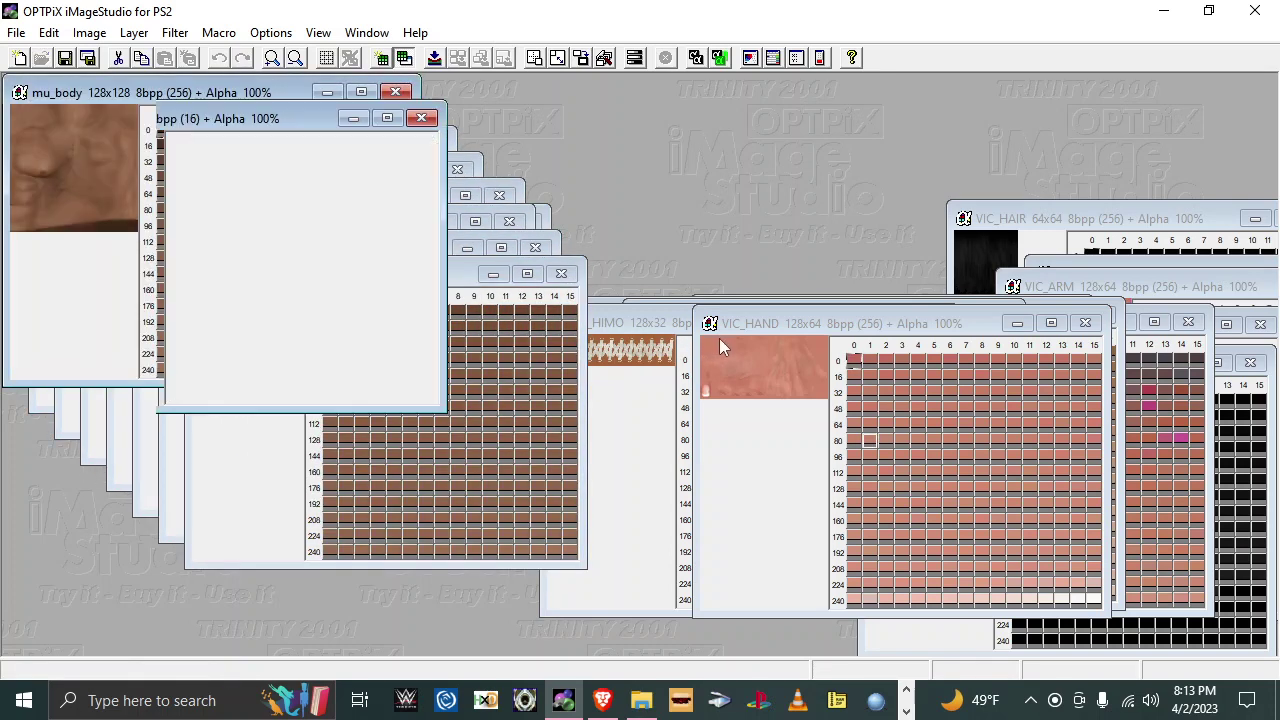
Step: Sort through the overlapping VIC and mu texture windows and place VIC_MUNE beside mu_boo for comparison
left_click_drag(740, 322, 1065, 331)
left_click(836, 340)
left_click_drag(836, 340, 994, 338)
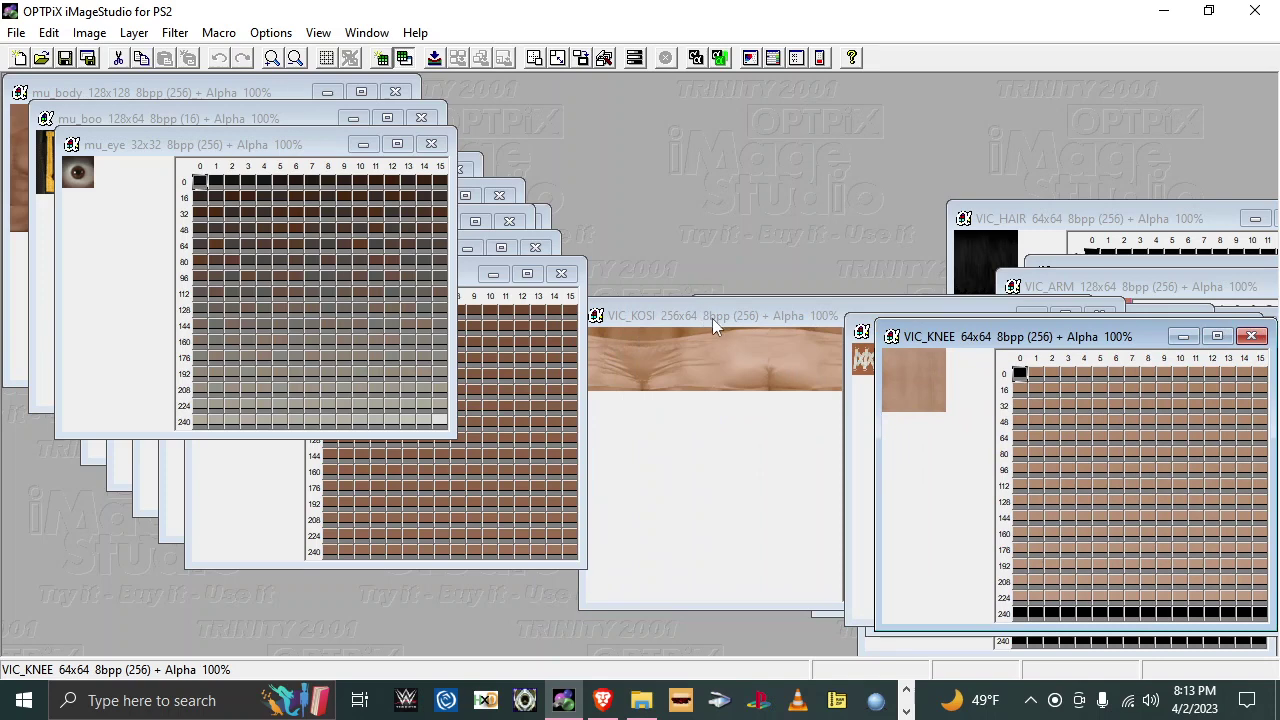
left_click_drag(712, 318, 938, 333)
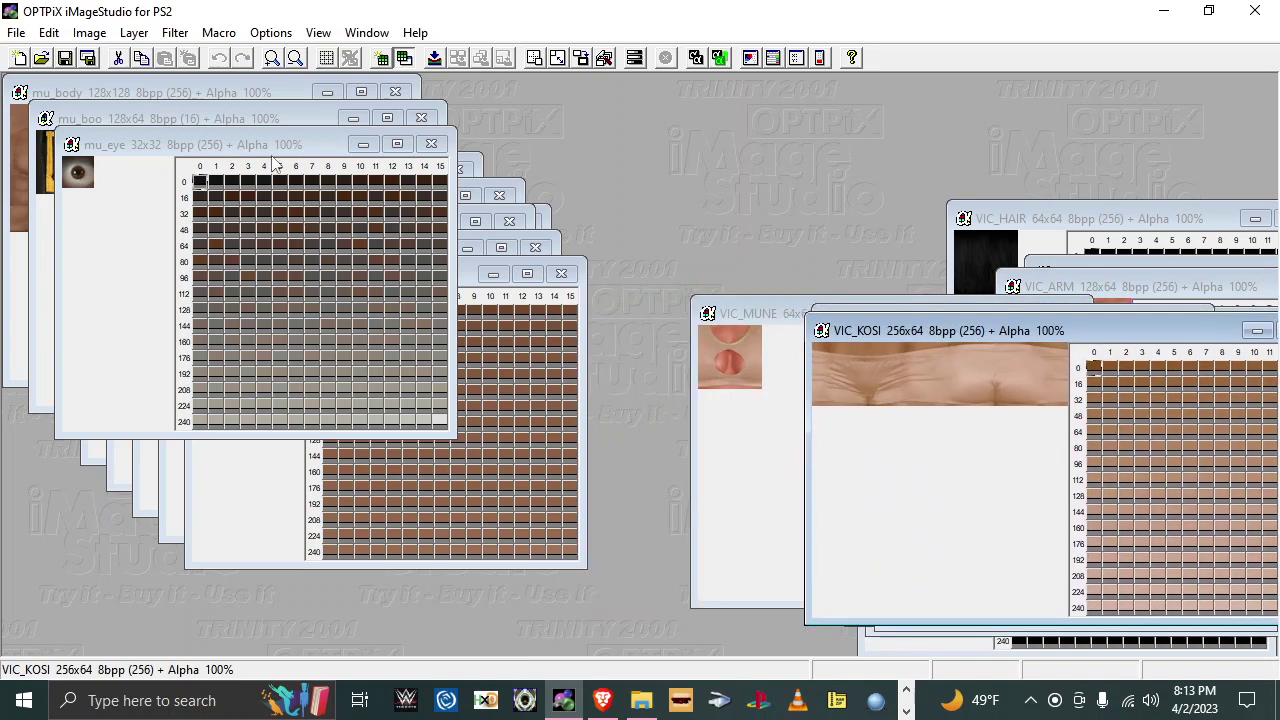
left_click_drag(285, 152, 318, 266)
left_click_drag(260, 118, 416, 256)
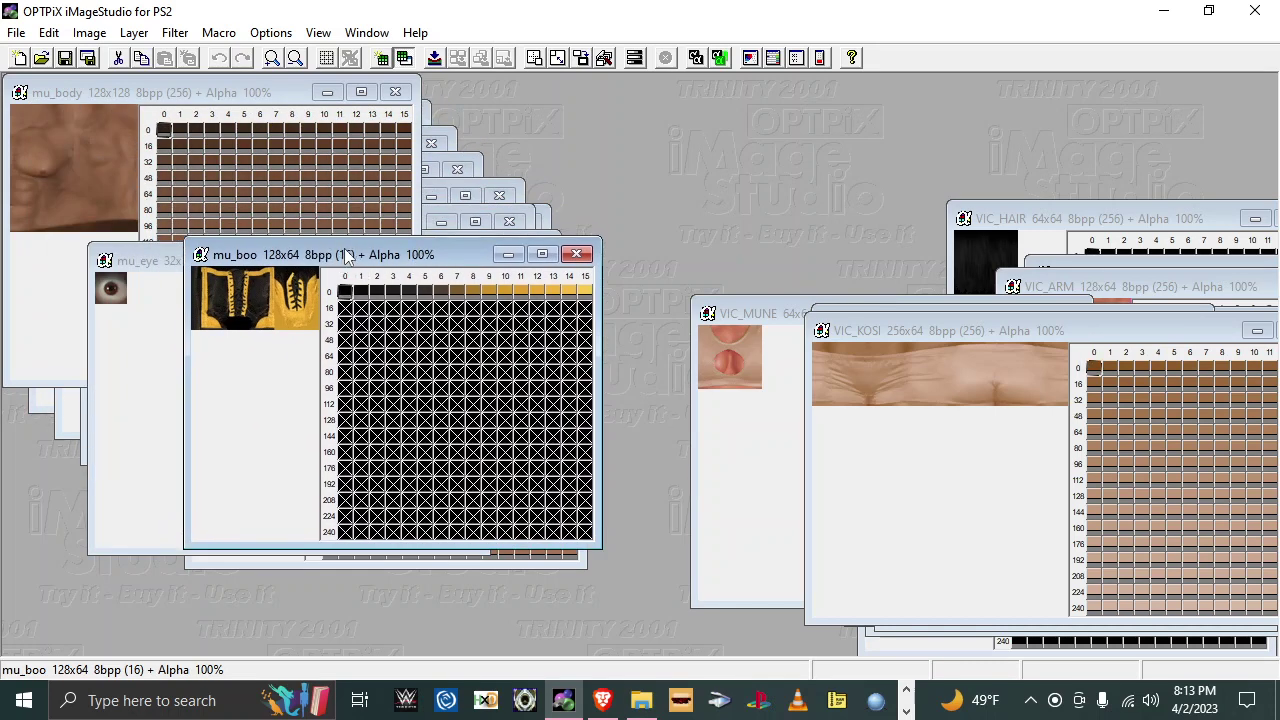
left_click_drag(355, 260, 377, 283)
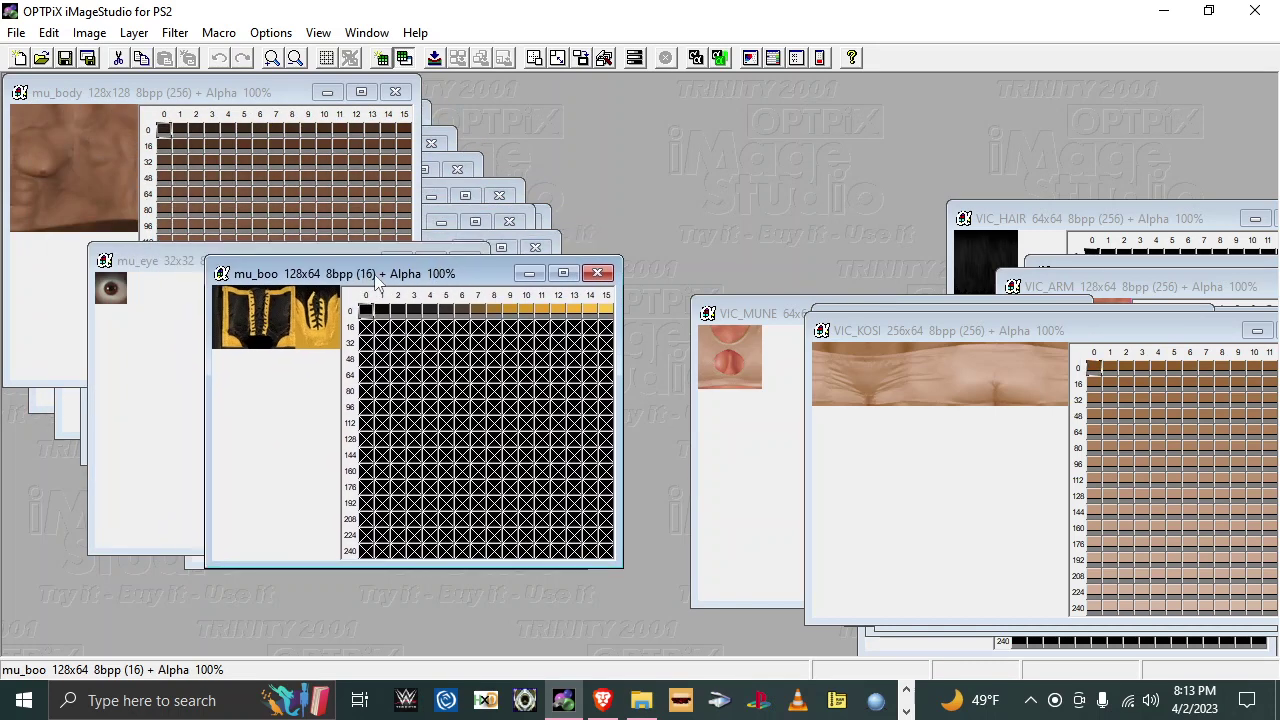
left_click_drag(748, 314, 712, 287)
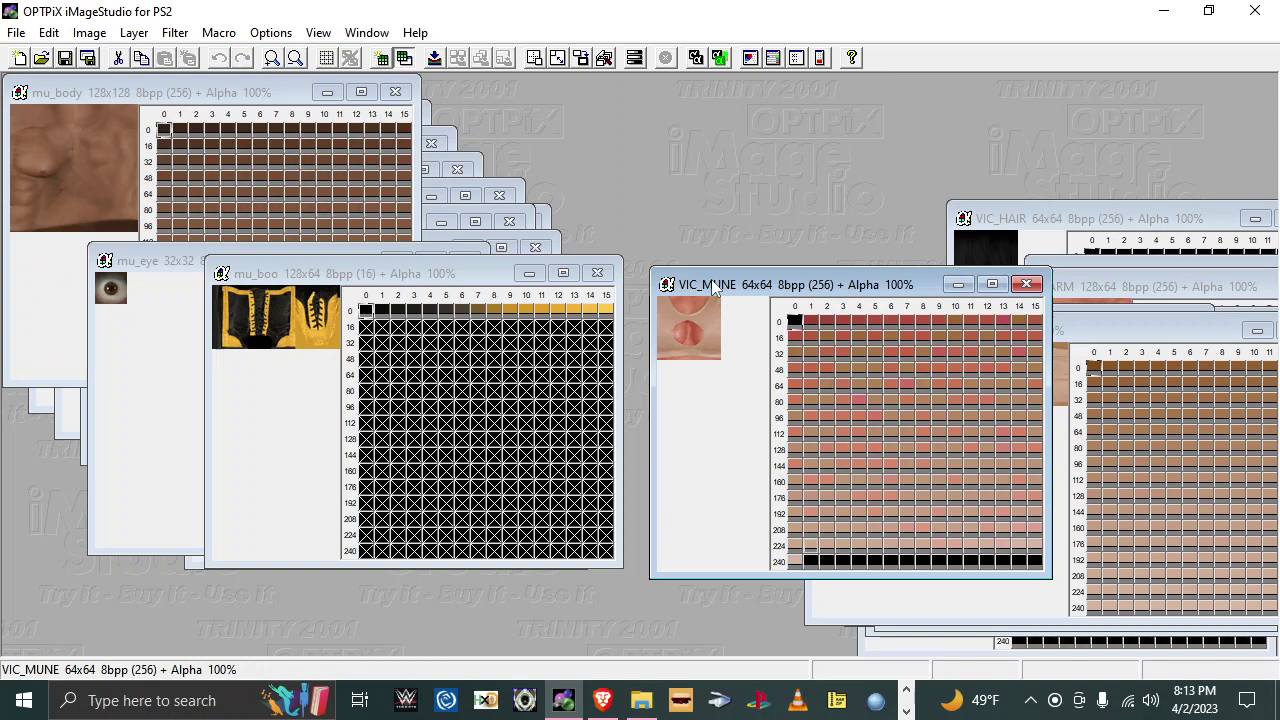
left_click_drag(712, 287, 691, 286)
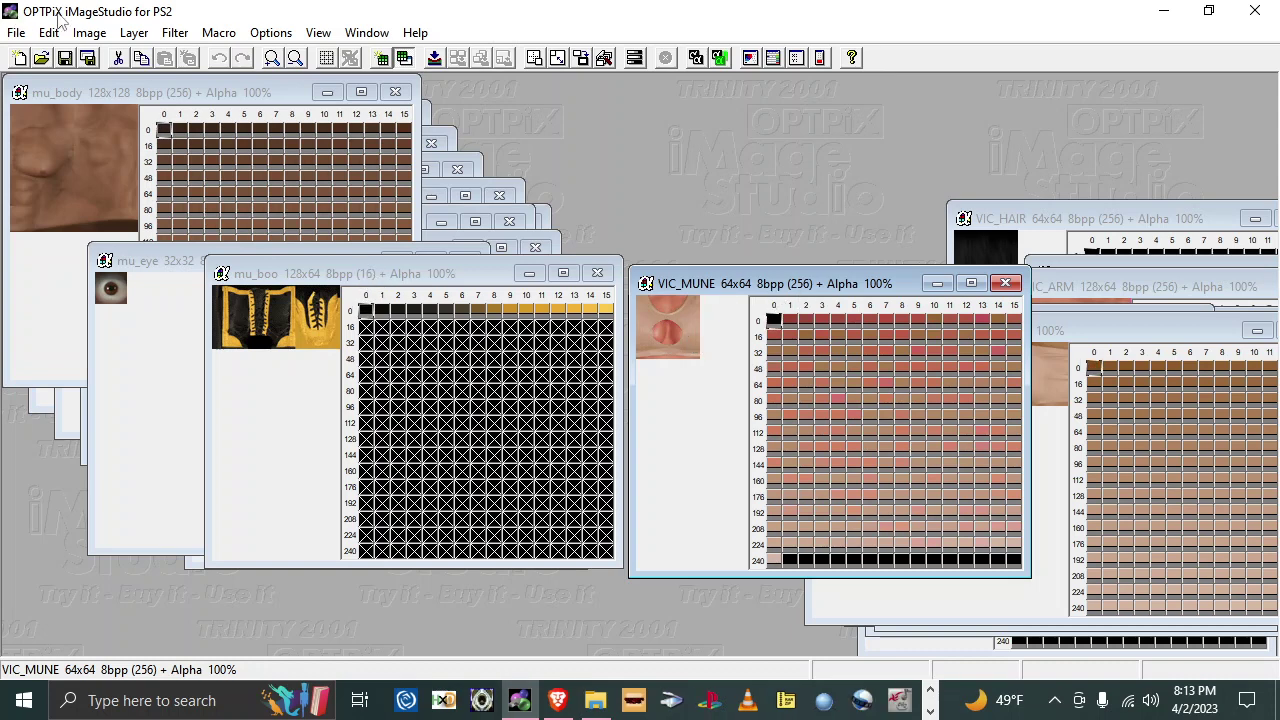
Step: Resize the VIC_MUNE image to 128 wide by 64 high with bicubic interpolation and close the 64x64 original
left_click(89, 32)
left_click(146, 321)
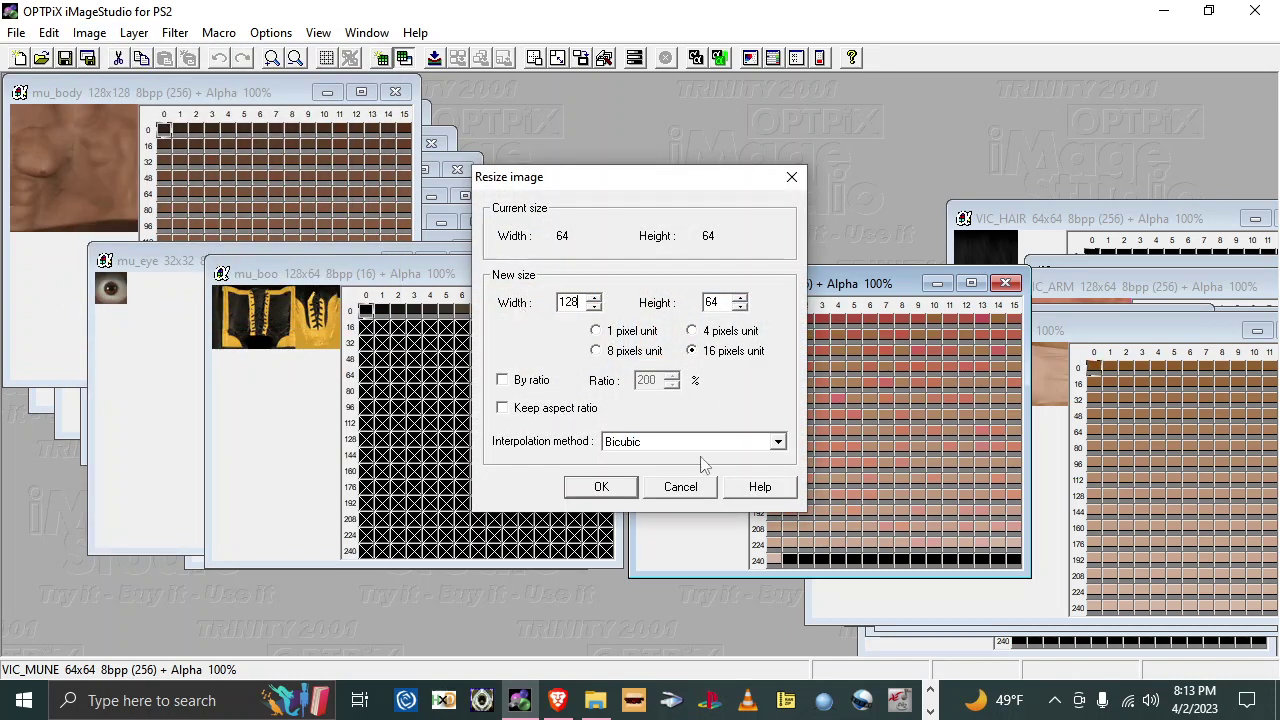
left_click(601, 487)
left_click(1005, 283)
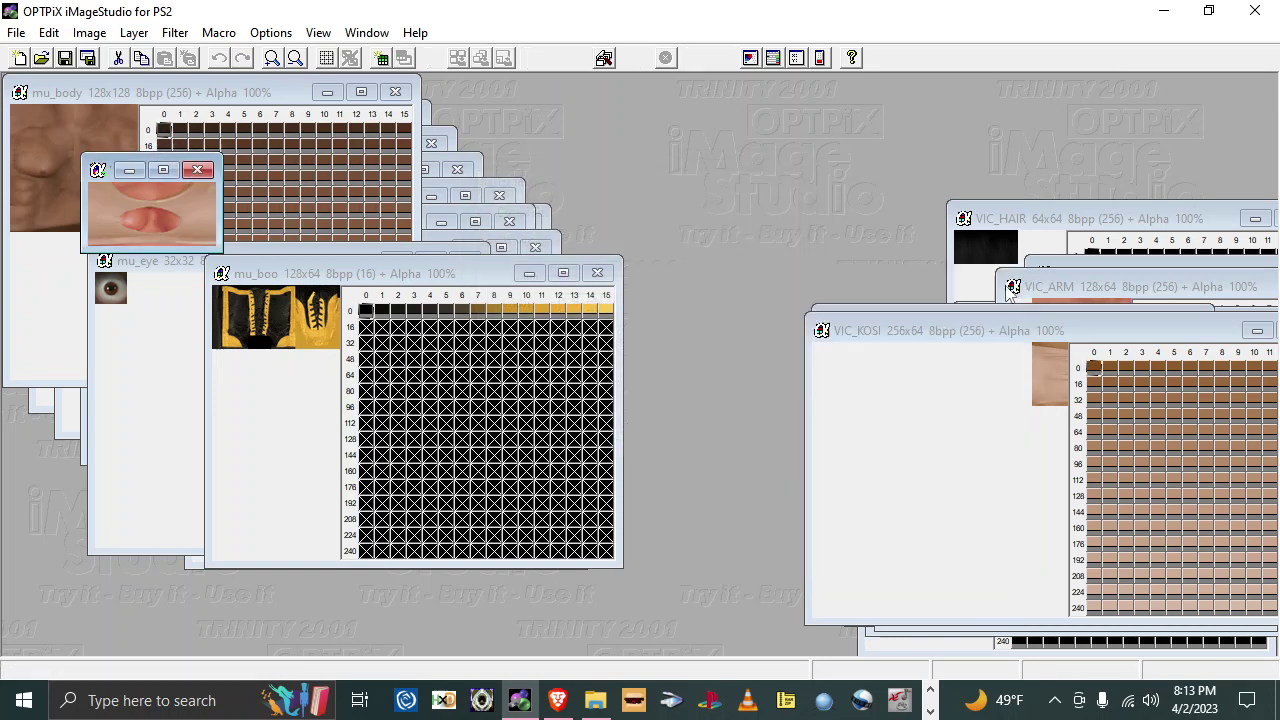
Step: Reduce the resized VIC_MUNE image to 16 colors with adaptive error diffusion and close the 24bpp copy
right_click(146, 221)
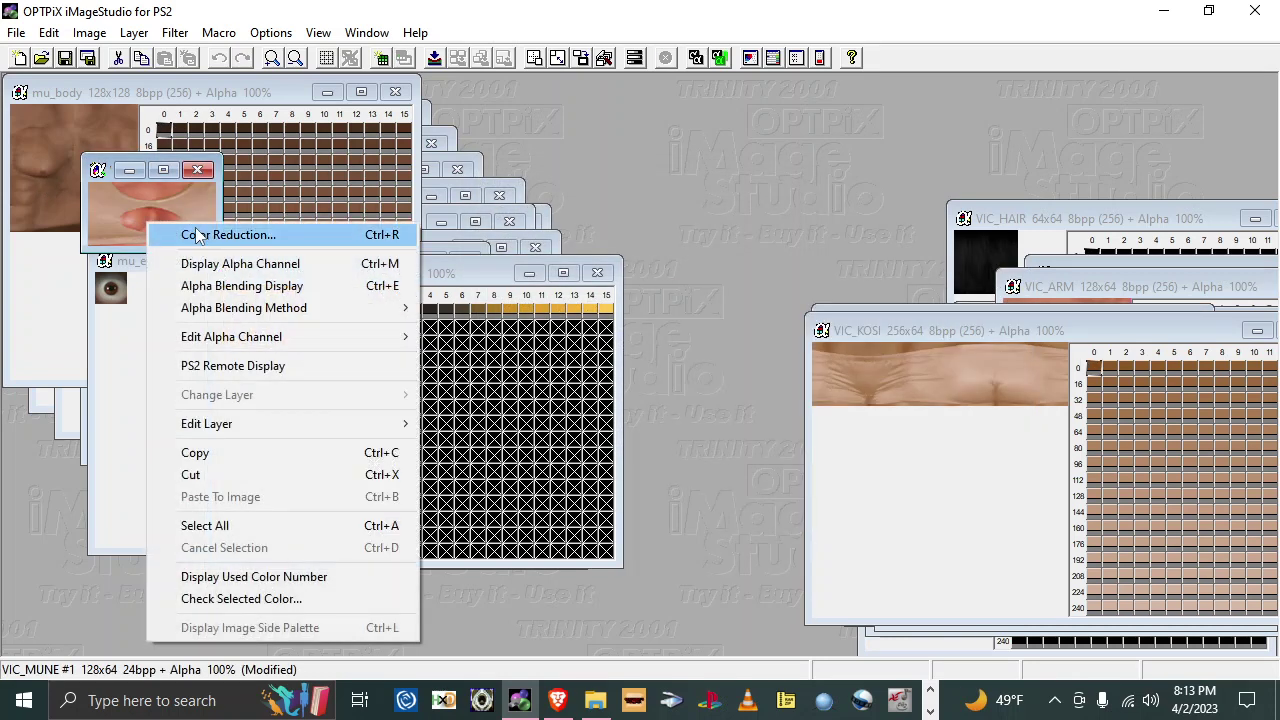
left_click(200, 235)
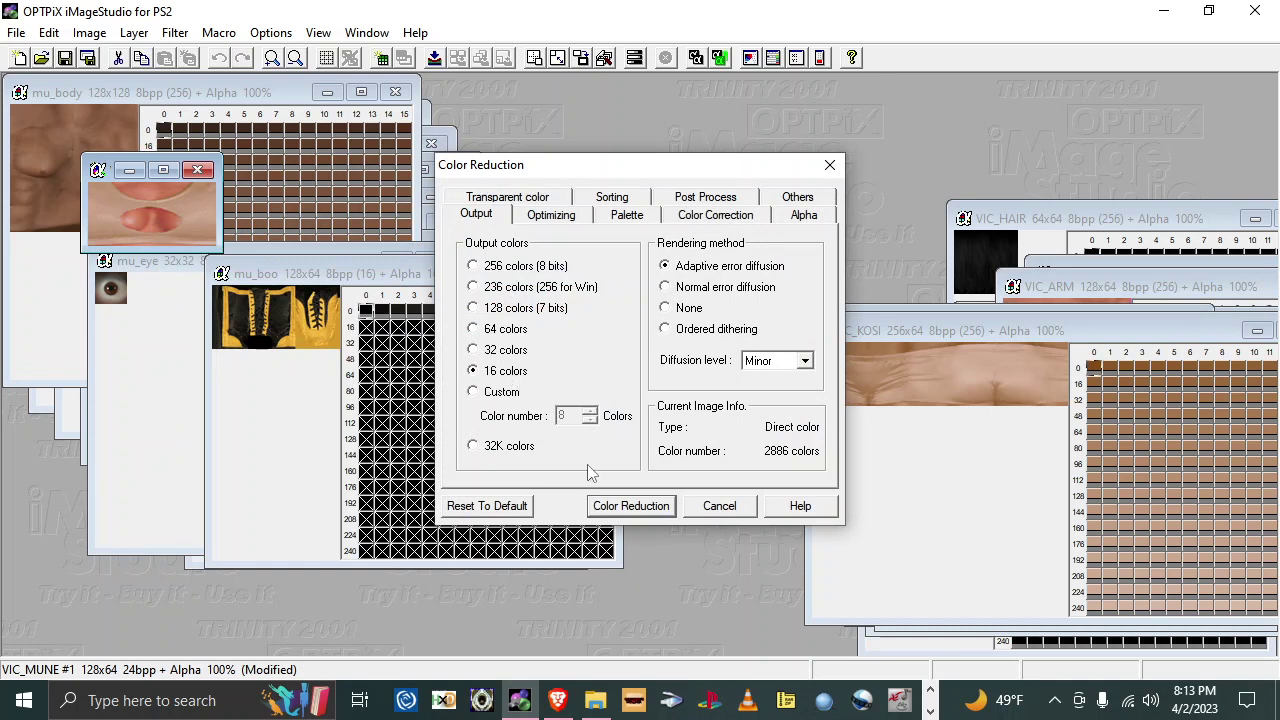
left_click(631, 505)
left_click(719, 505)
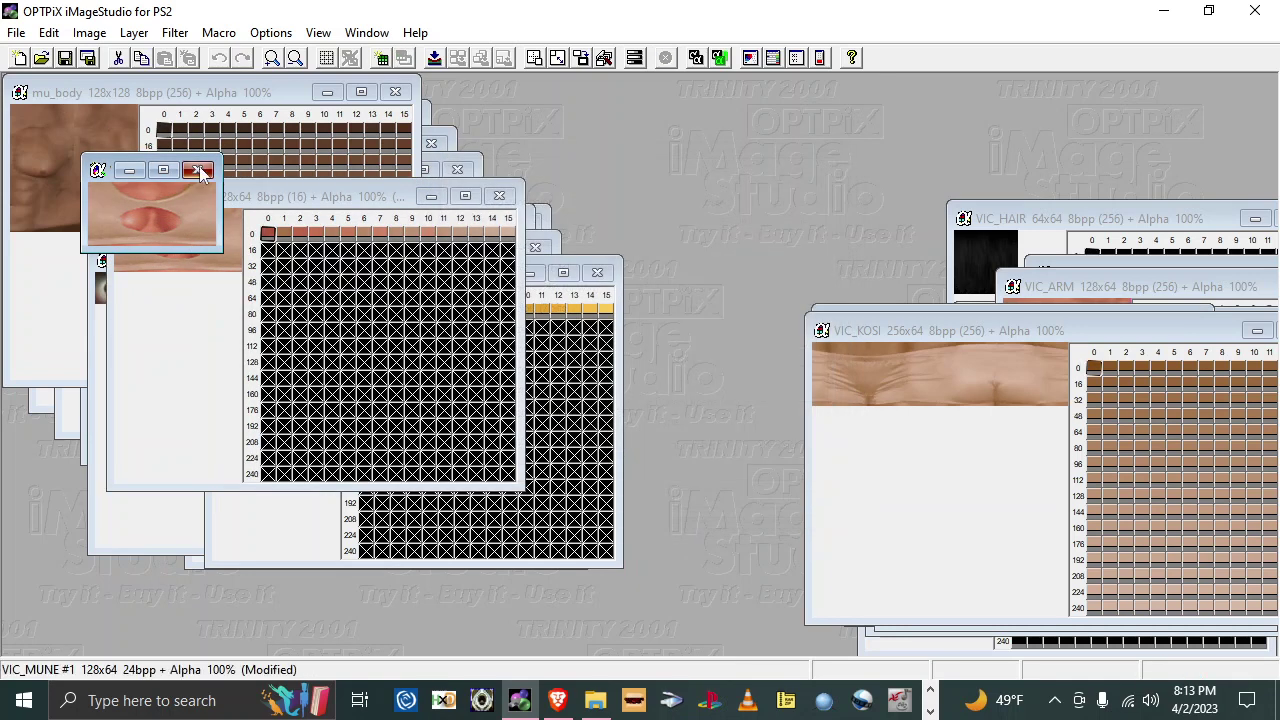
left_click(198, 171)
left_click(645, 399)
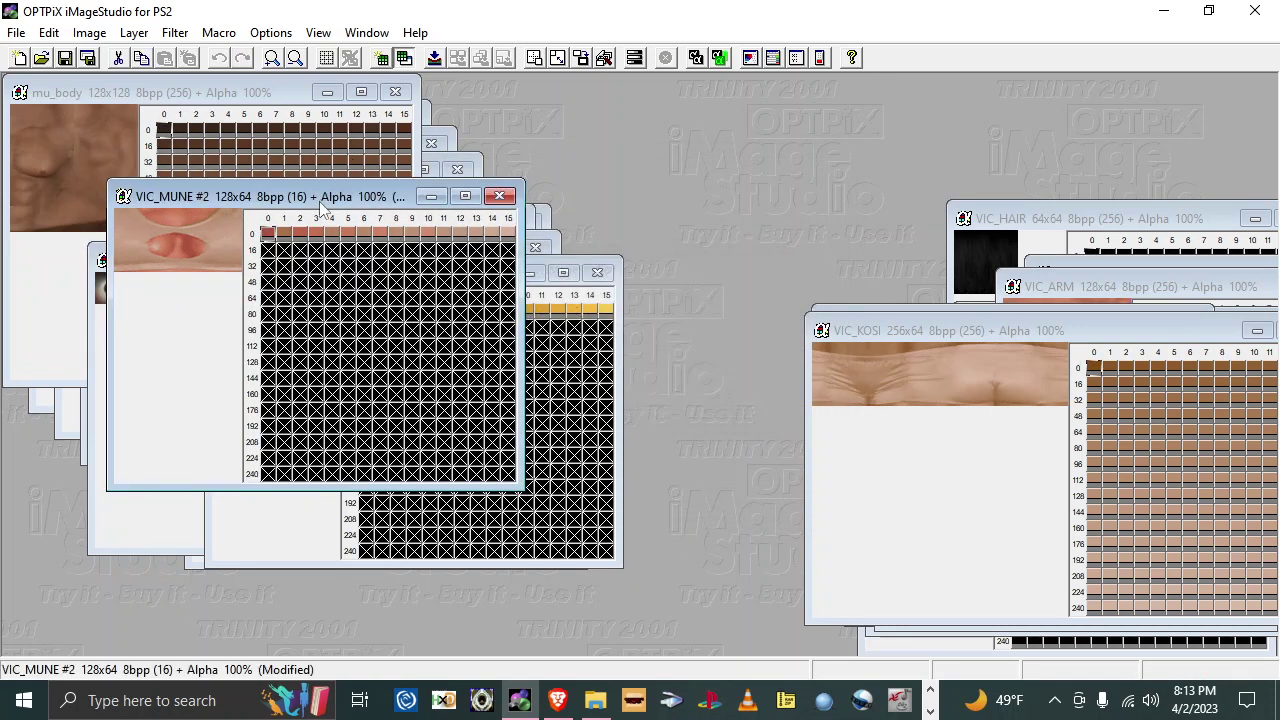
Step: Place the 16-color VIC_MUNE image next to mu_boo and compare their sizes and palettes
left_click_drag(323, 205, 658, 280)
left_click(353, 308)
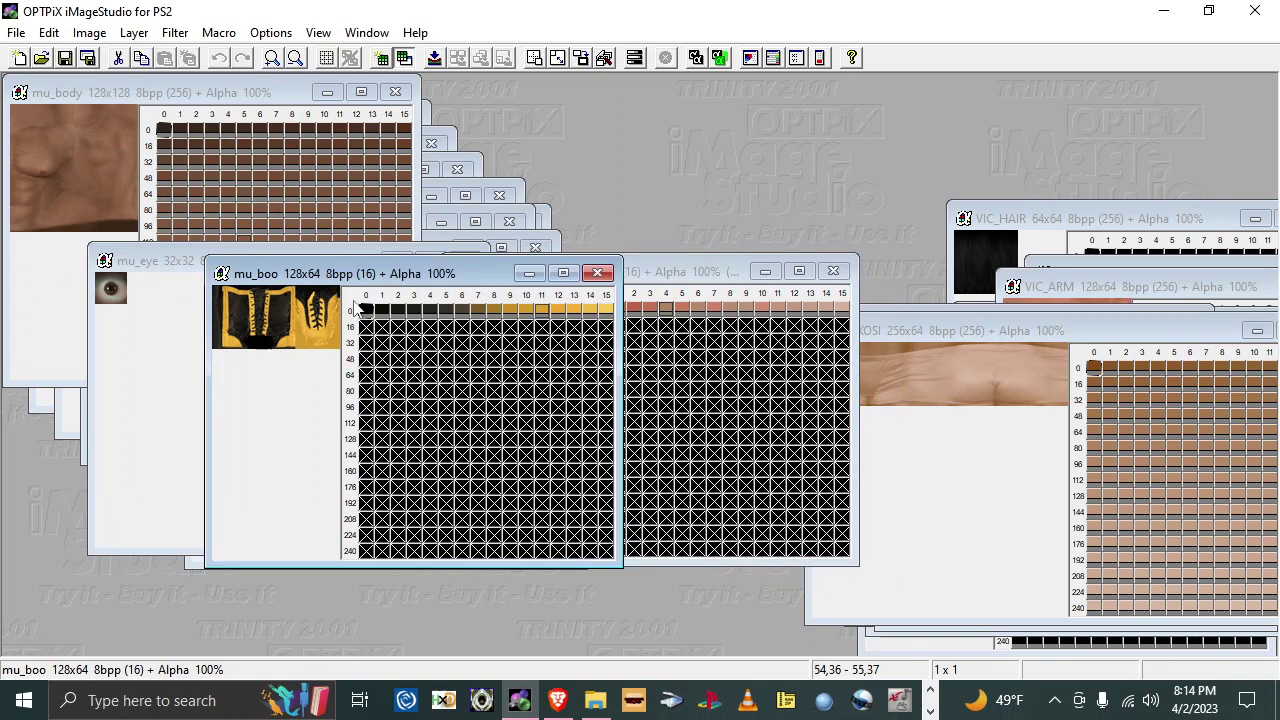
left_click(636, 320)
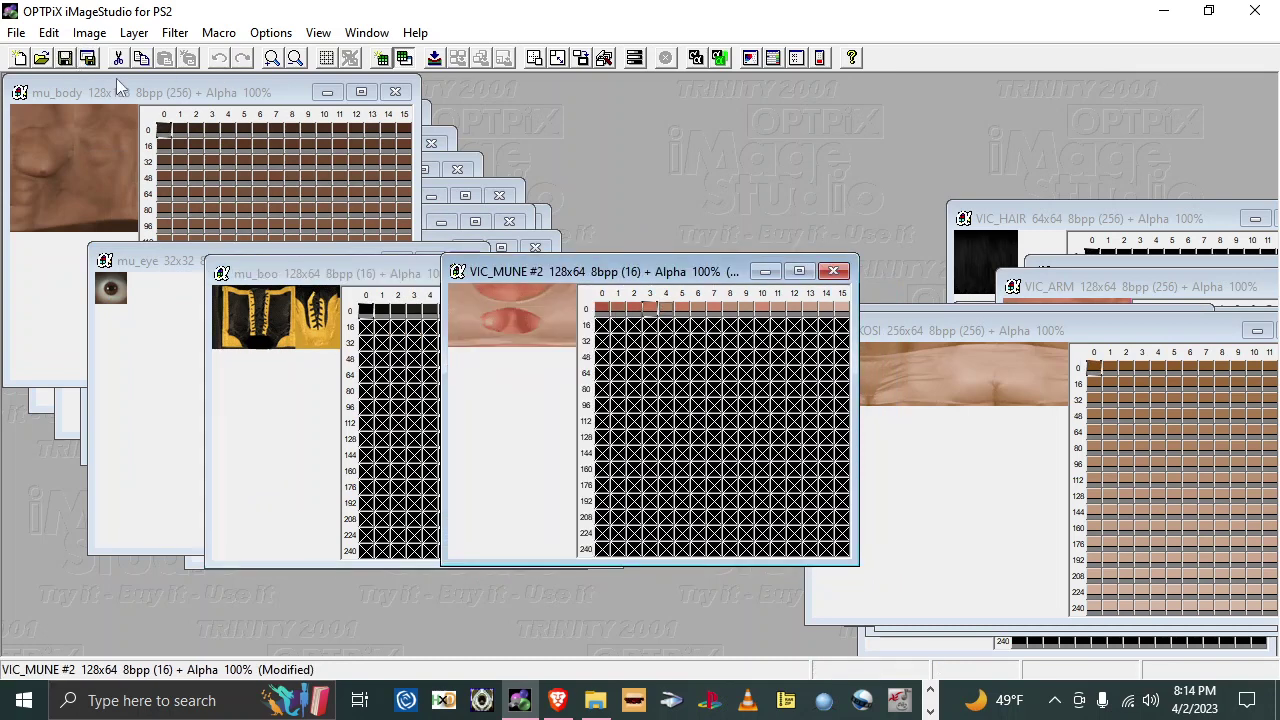
Step: Save the image as VIC_MUNE.tm2 in the SVR 2006 TEXTURES folder as 4bit TIM2 with a 32bit CLUT
key("ctrl+s")
left_click(143, 345)
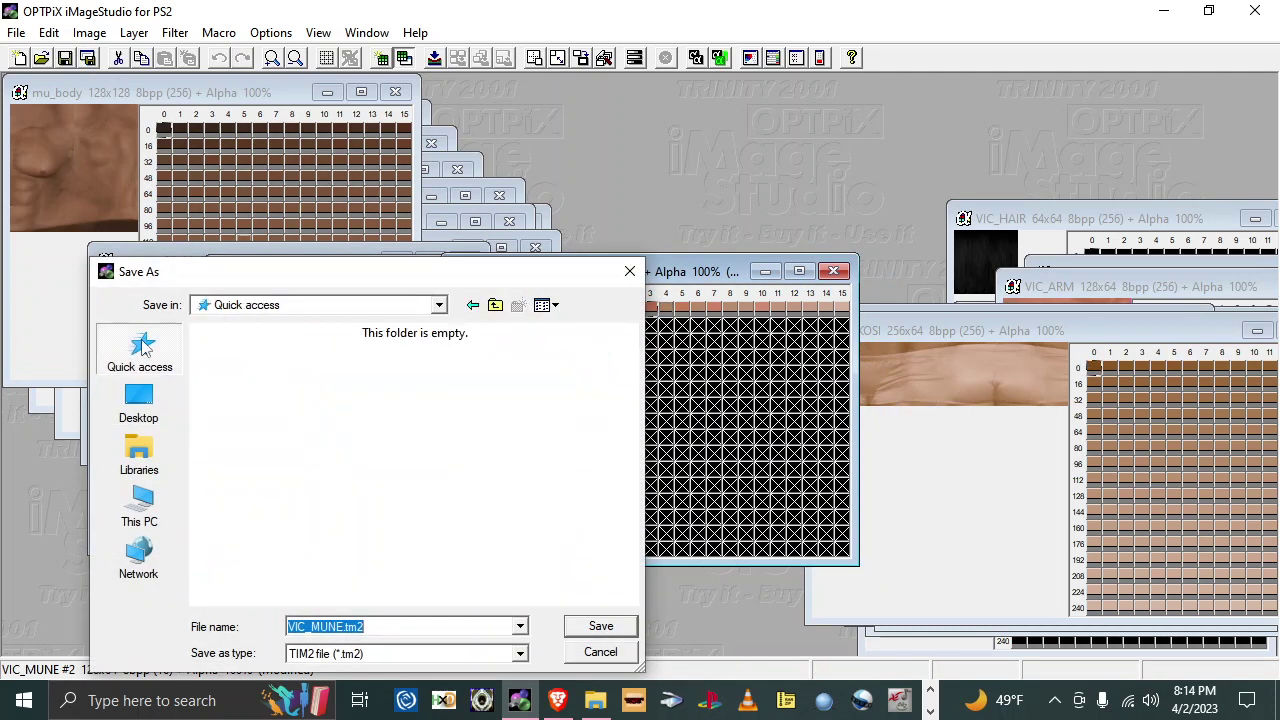
scroll(317, 509, "down", 3)
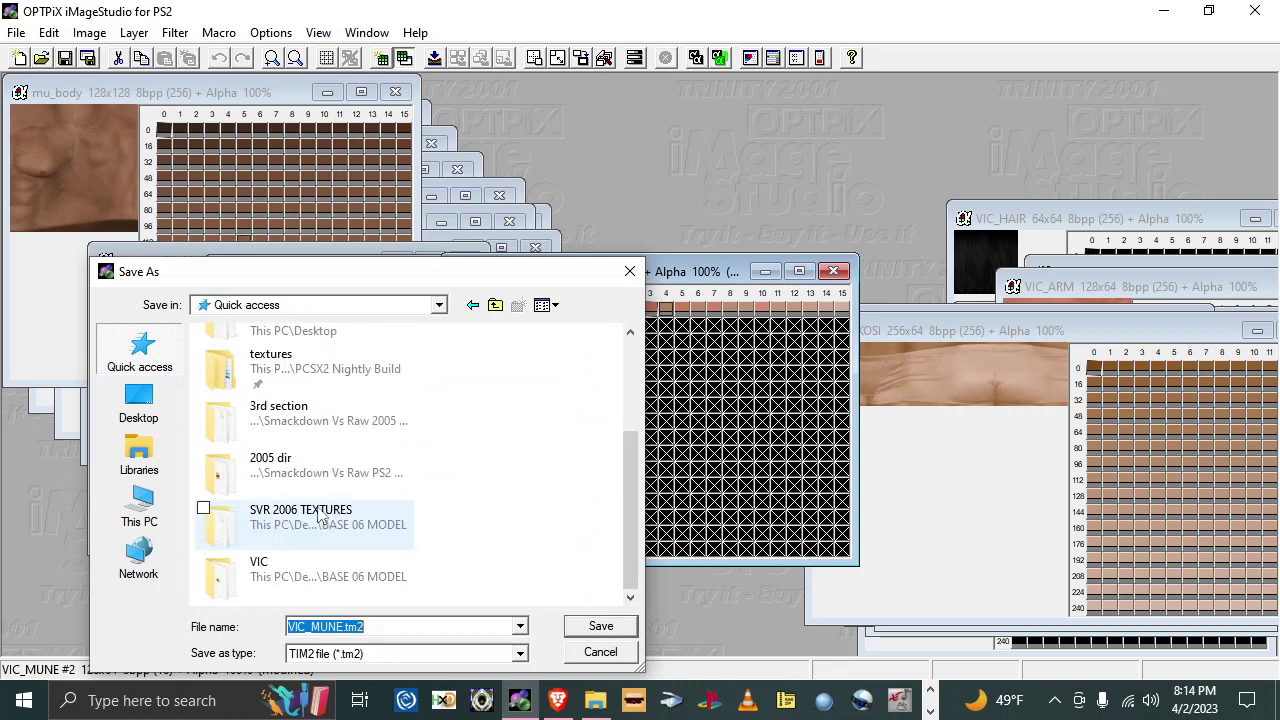
double_click(315, 520)
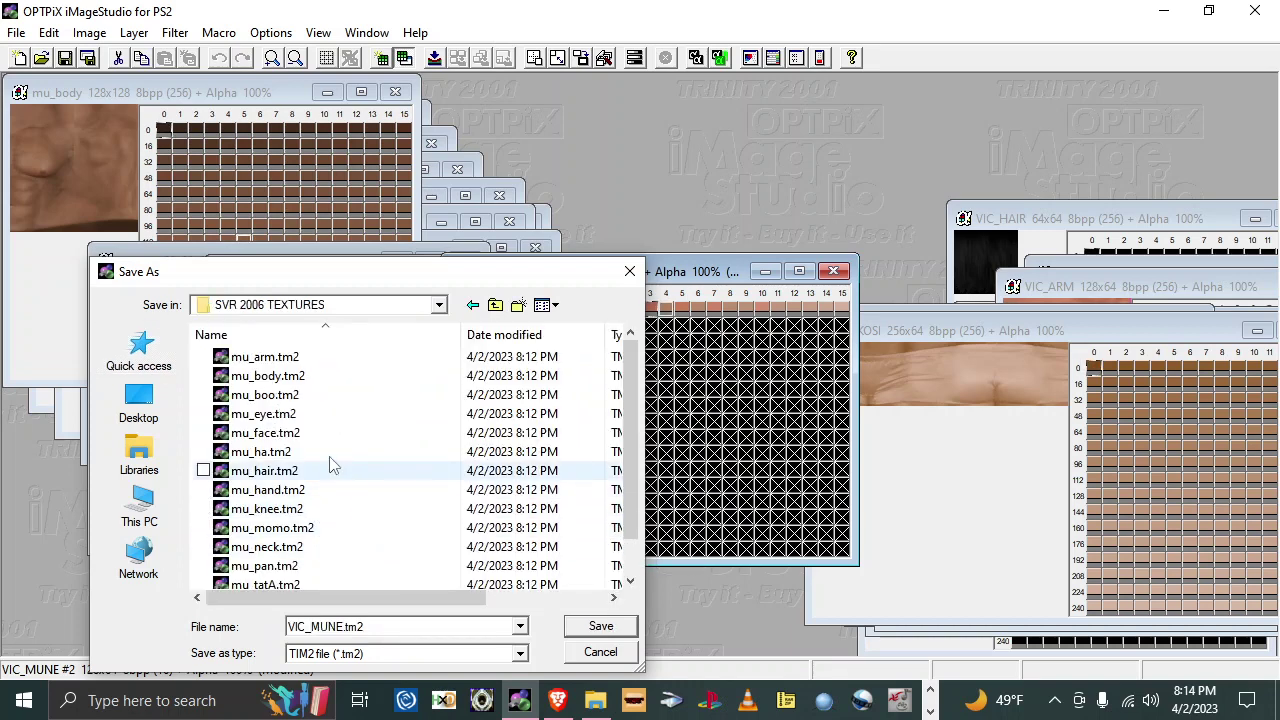
left_click(600, 626)
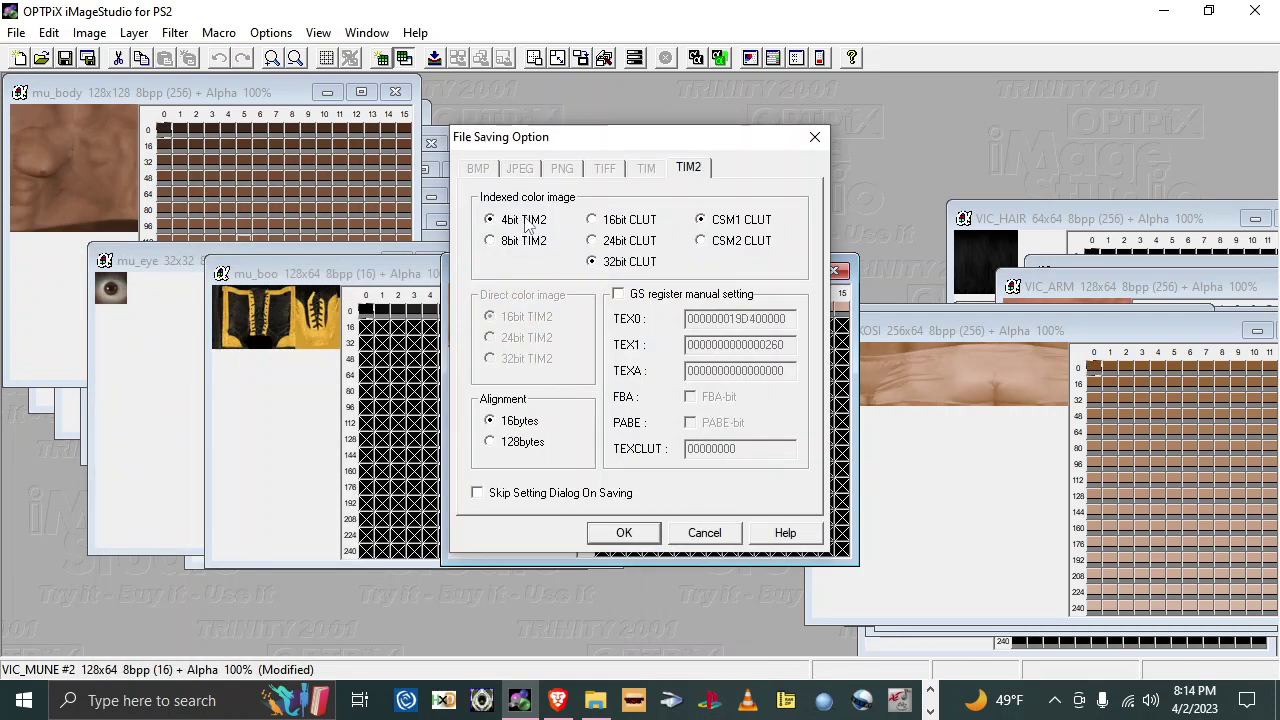
left_click(634, 541)
Step: Close the mu_boo image and delete mu_boo.tm2 from the SVR 2006 TEXTURES folder in File Explorer
left_click(358, 316)
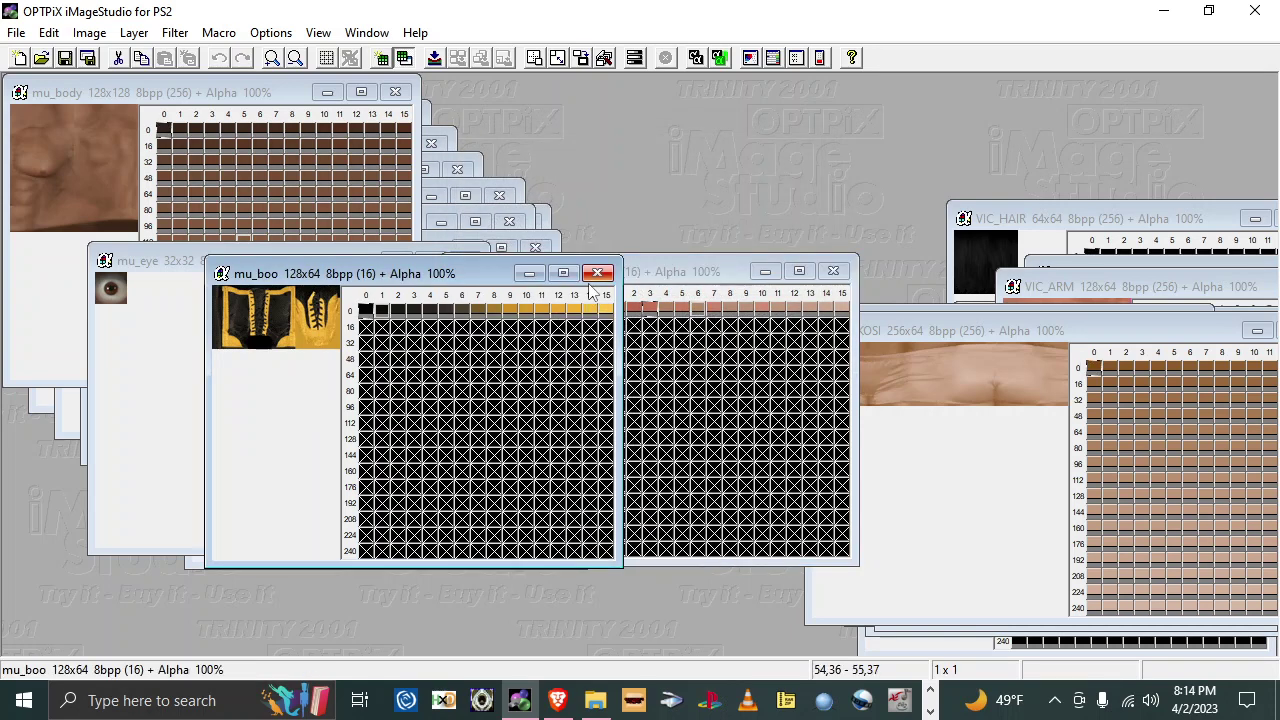
left_click(592, 278)
left_click(595, 700)
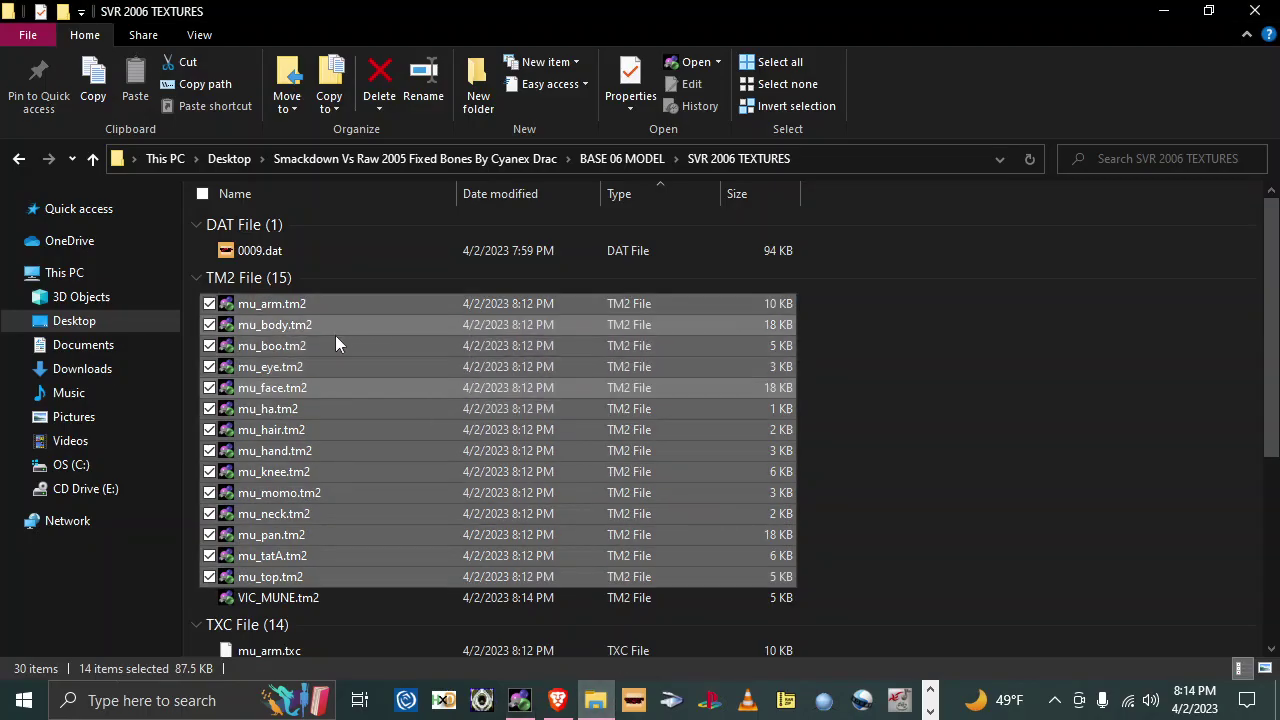
left_click(318, 343)
right_click(318, 343)
left_click(377, 604)
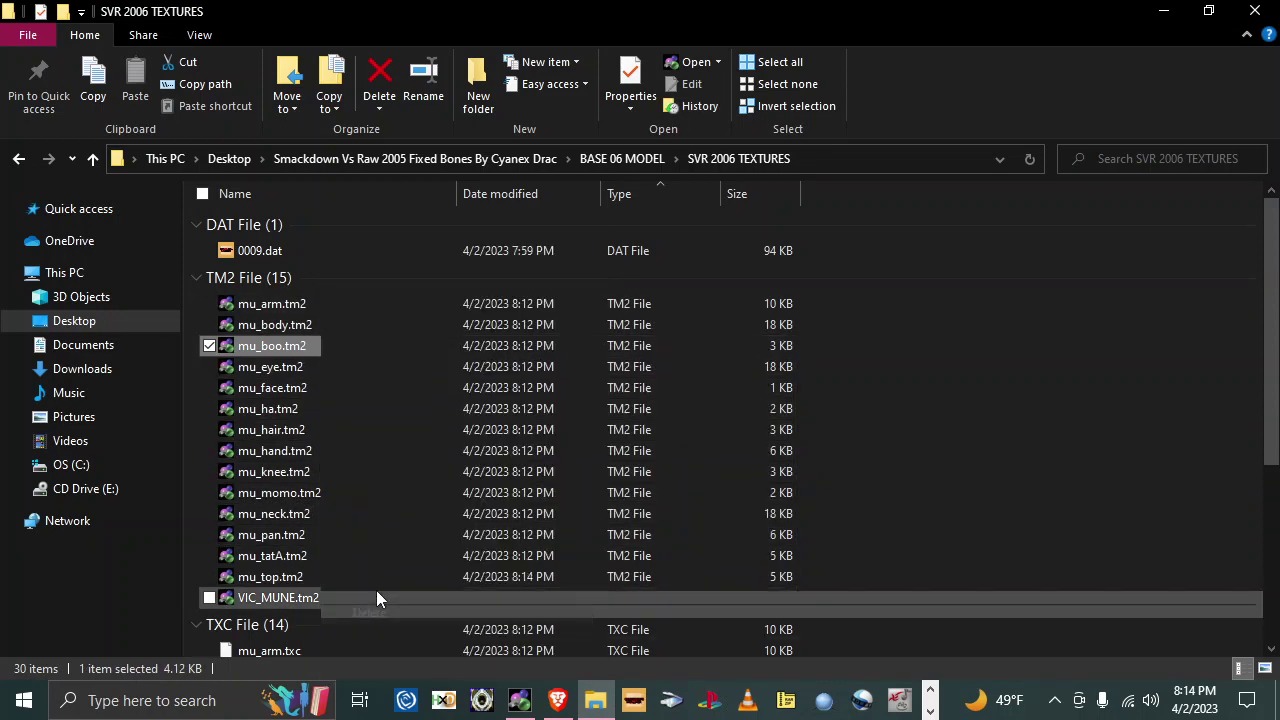
Step: Rename mu_boo.txc to VIC_MUNE.txc in the SVR 2006 TEXTURES folder
scroll(370, 580, "down", 2)
left_click(298, 519)
right_click(298, 519)
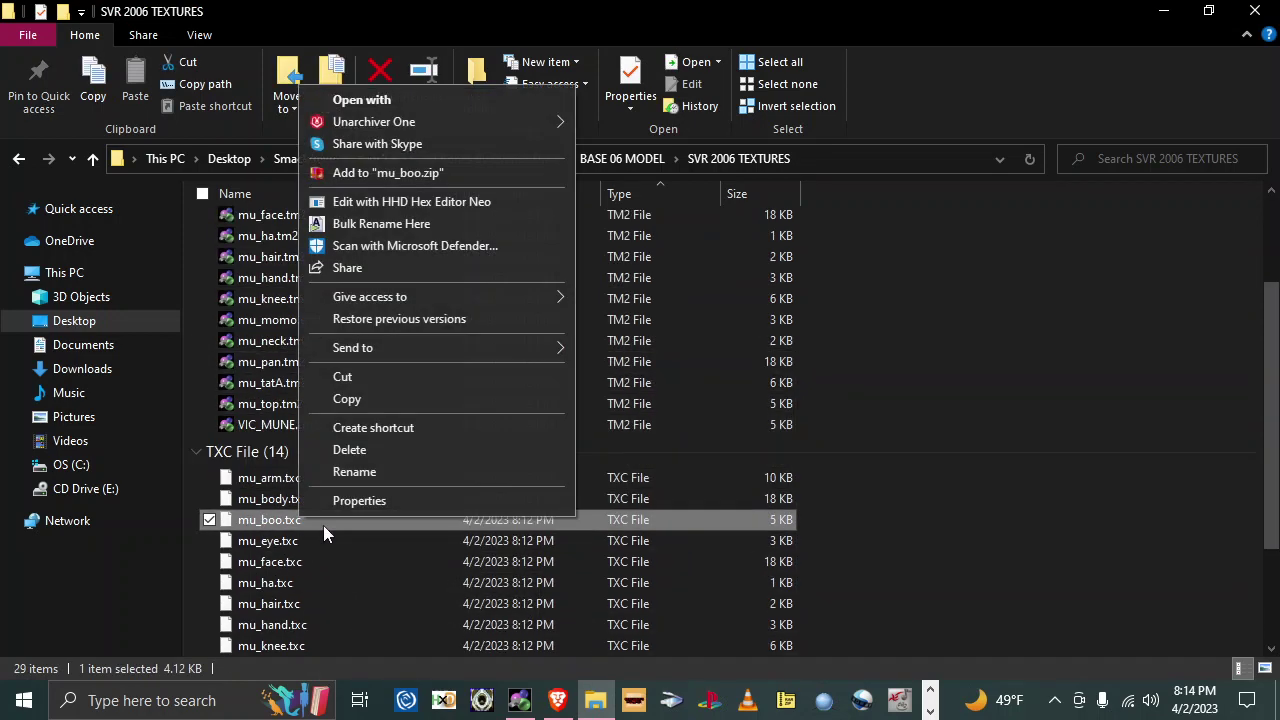
left_click(380, 474)
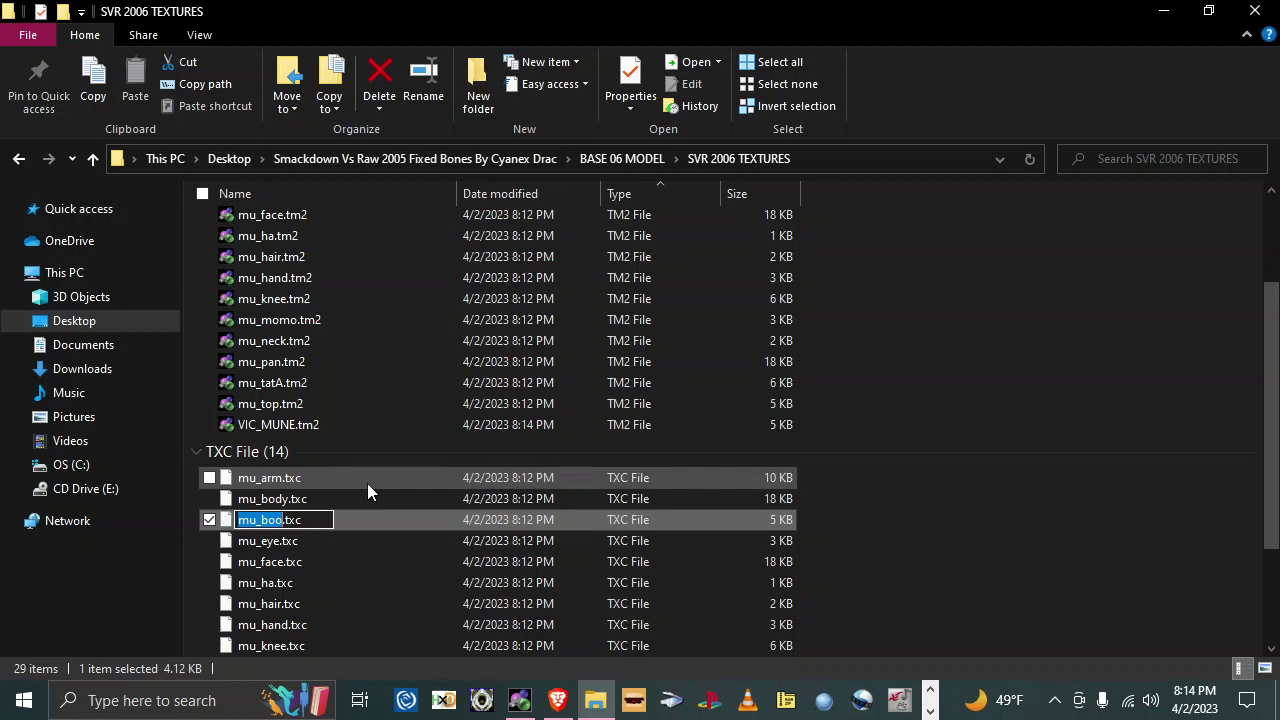
type("VIC_MUNE")
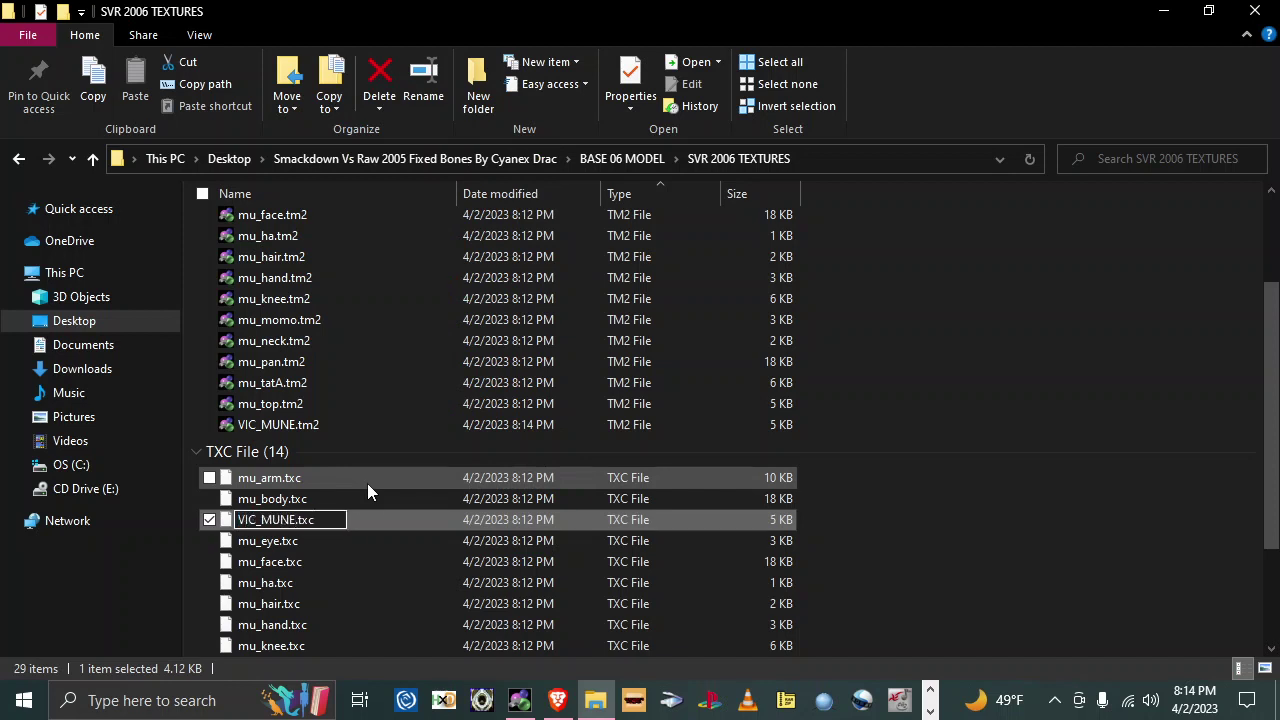
key("Return")
Step: Close the saved VIC_MUNE image in OPTPiX iMageStudio and rearrange the textures so VIC_HAIR sits beside mu_top
left_click(1163, 11)
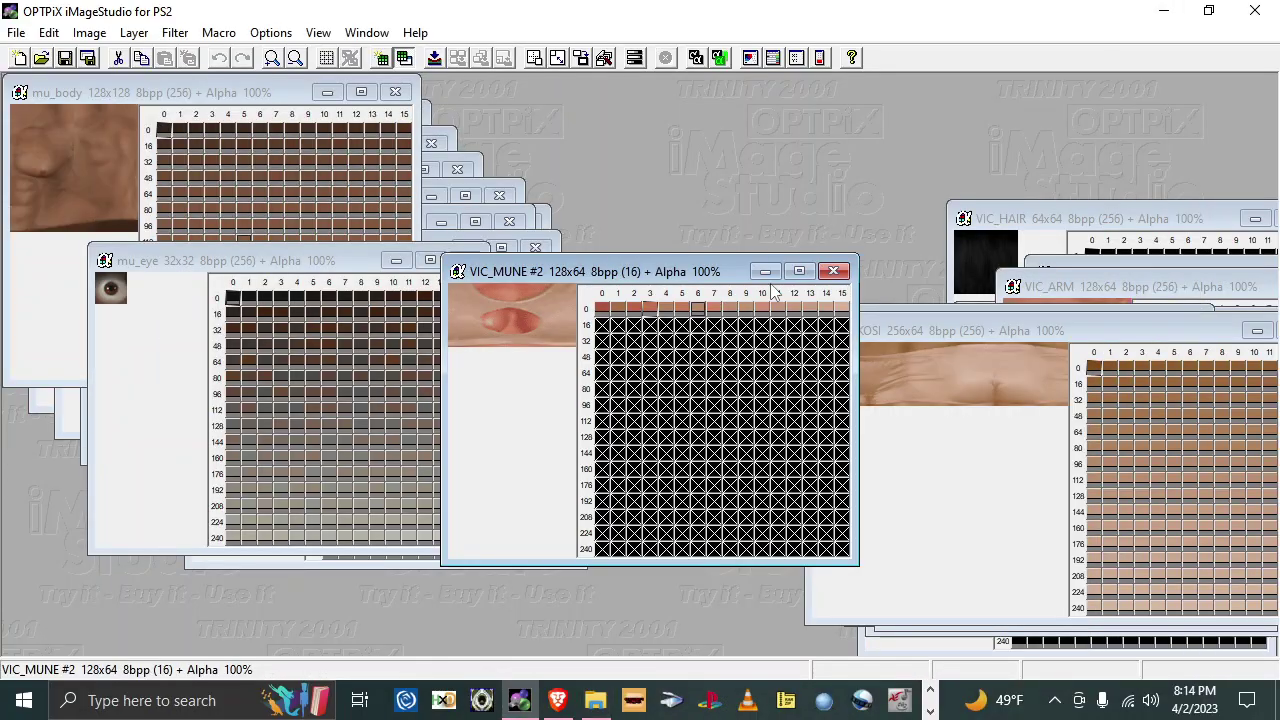
left_click(833, 271)
left_click_drag(944, 340, 893, 362)
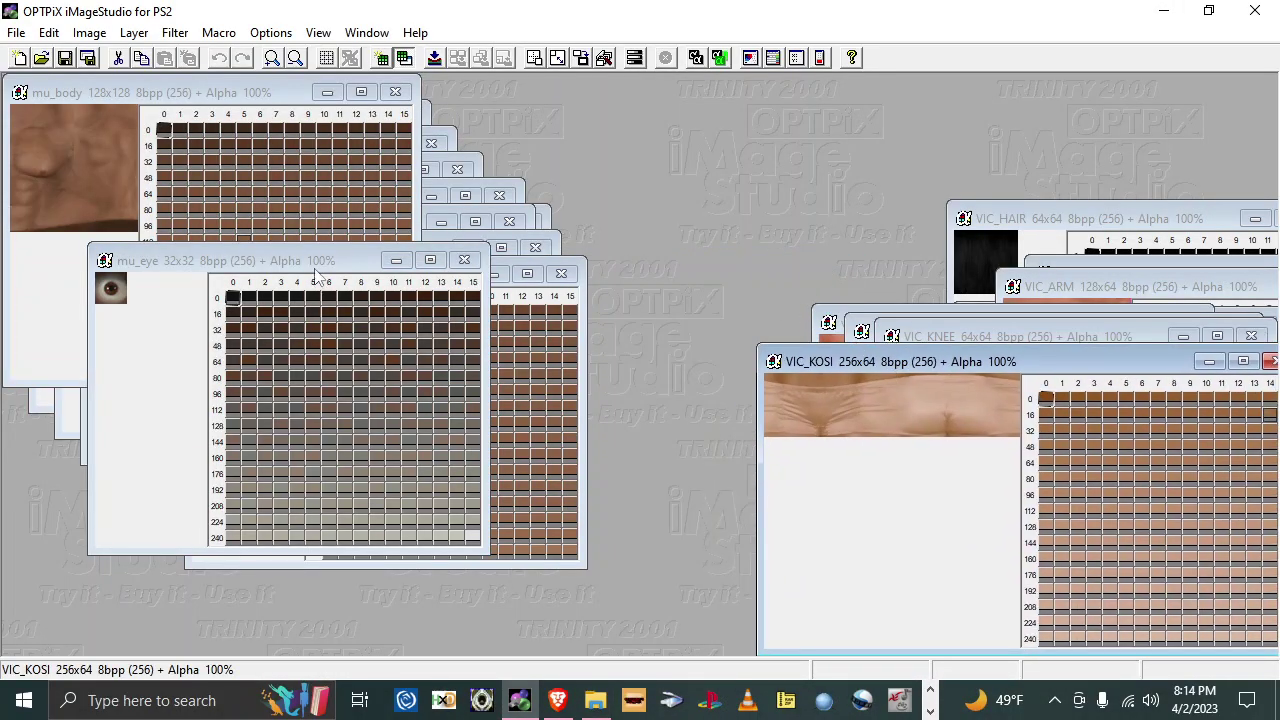
left_click_drag(318, 270, 446, 410)
left_click_drag(278, 95, 494, 454)
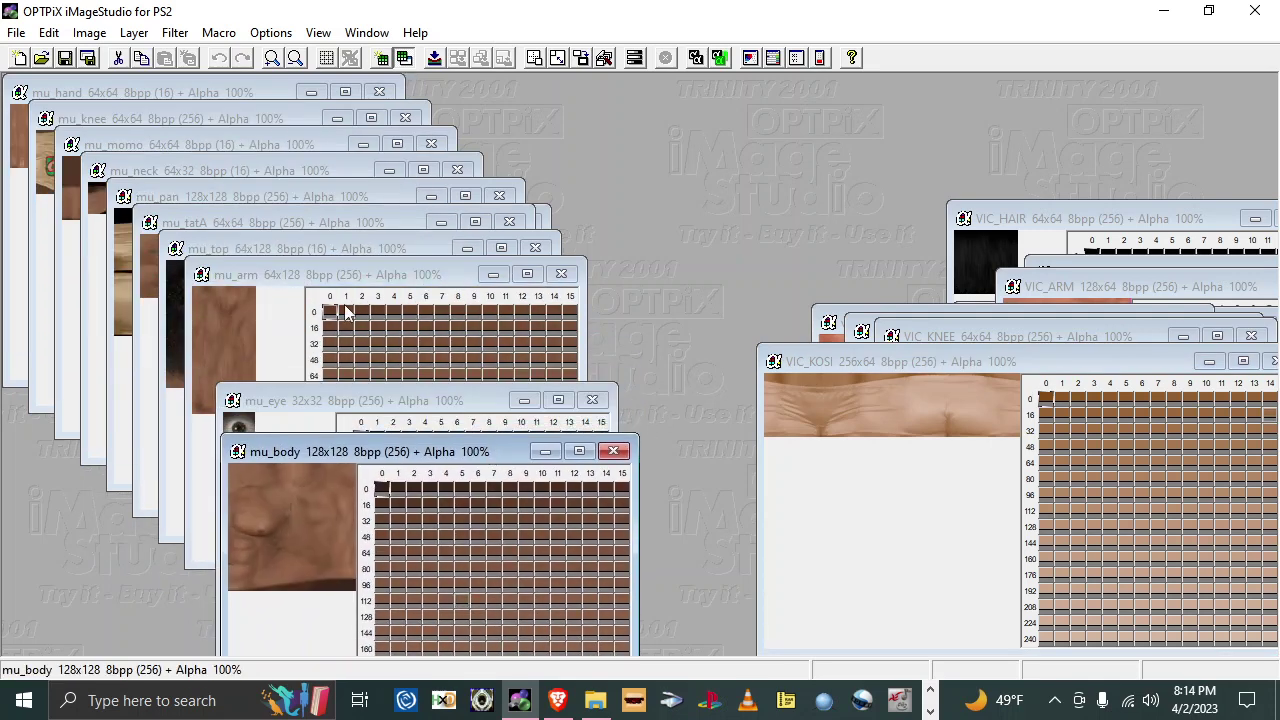
left_click_drag(328, 278, 395, 423)
left_click_drag(356, 250, 549, 352)
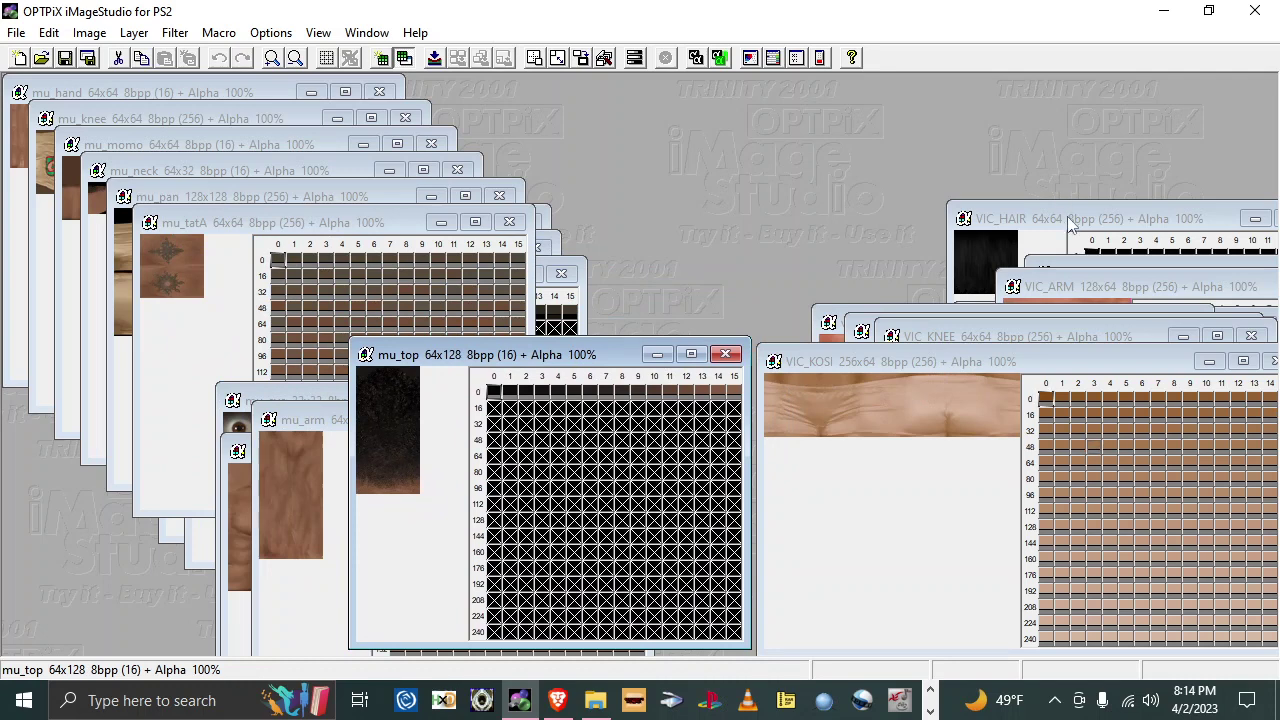
left_click_drag(1070, 220, 1041, 429)
double_click(1107, 264)
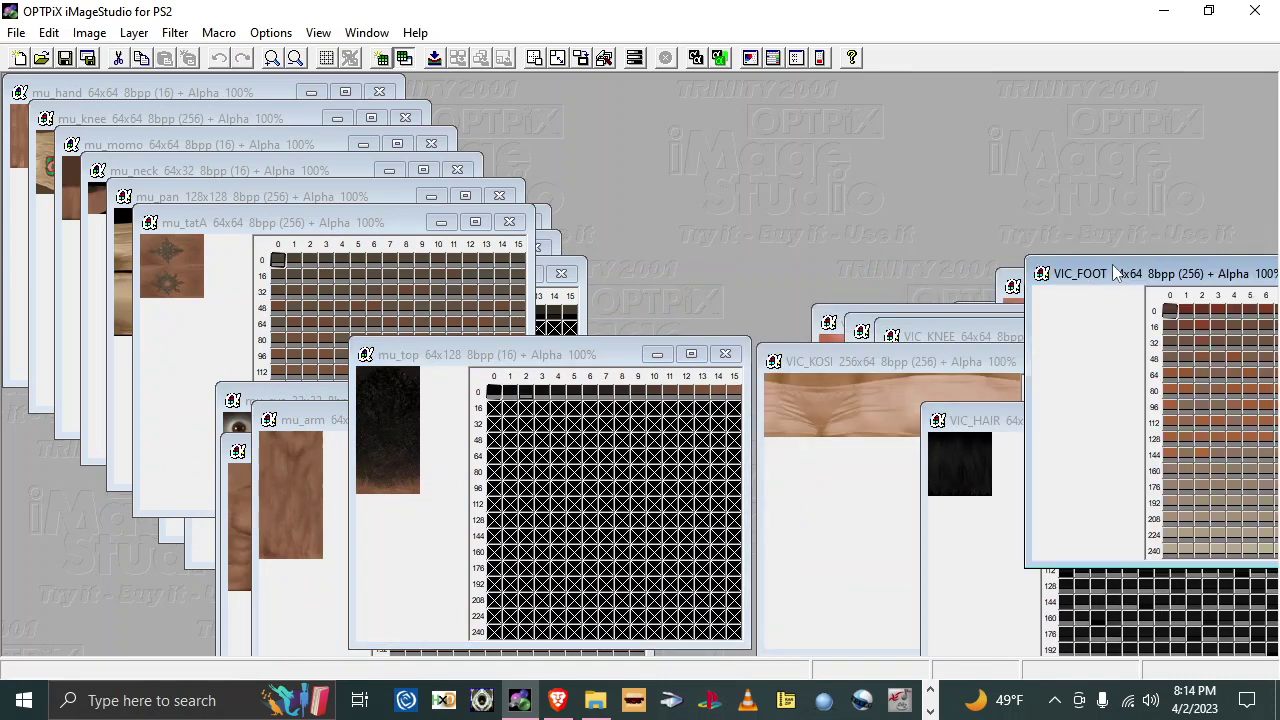
left_click(1251, 34)
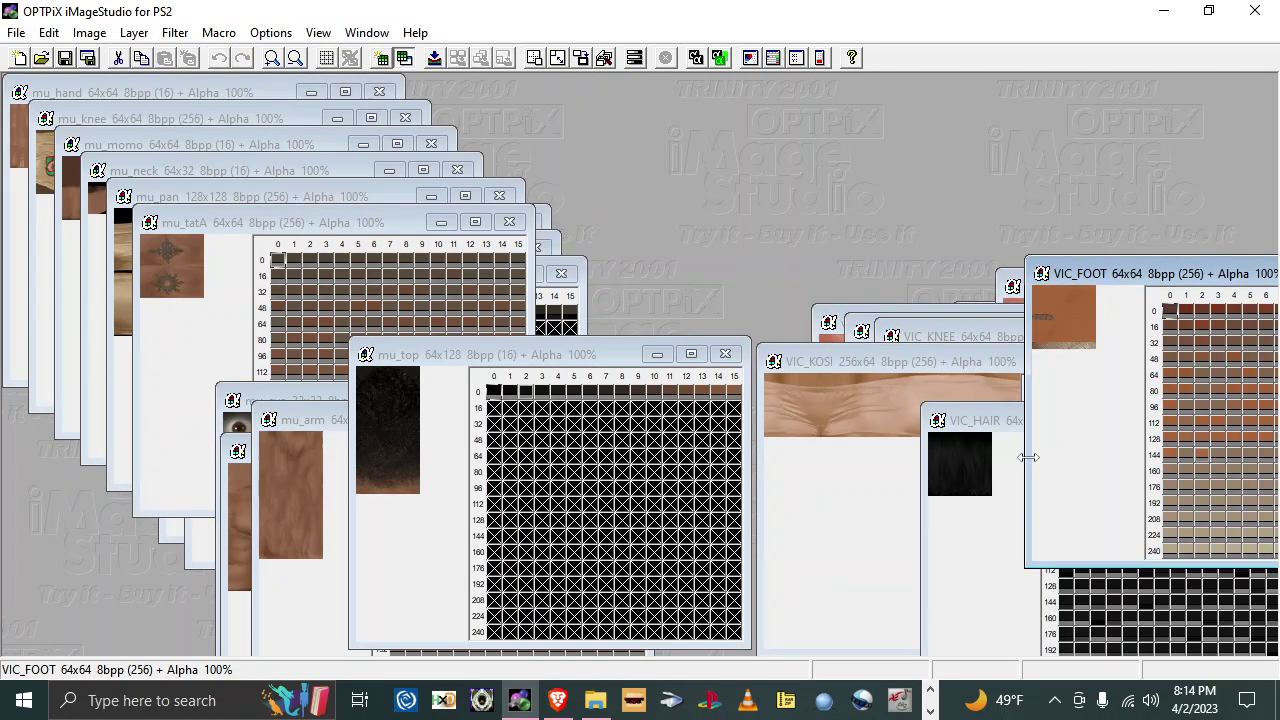
left_click_drag(995, 428, 835, 361)
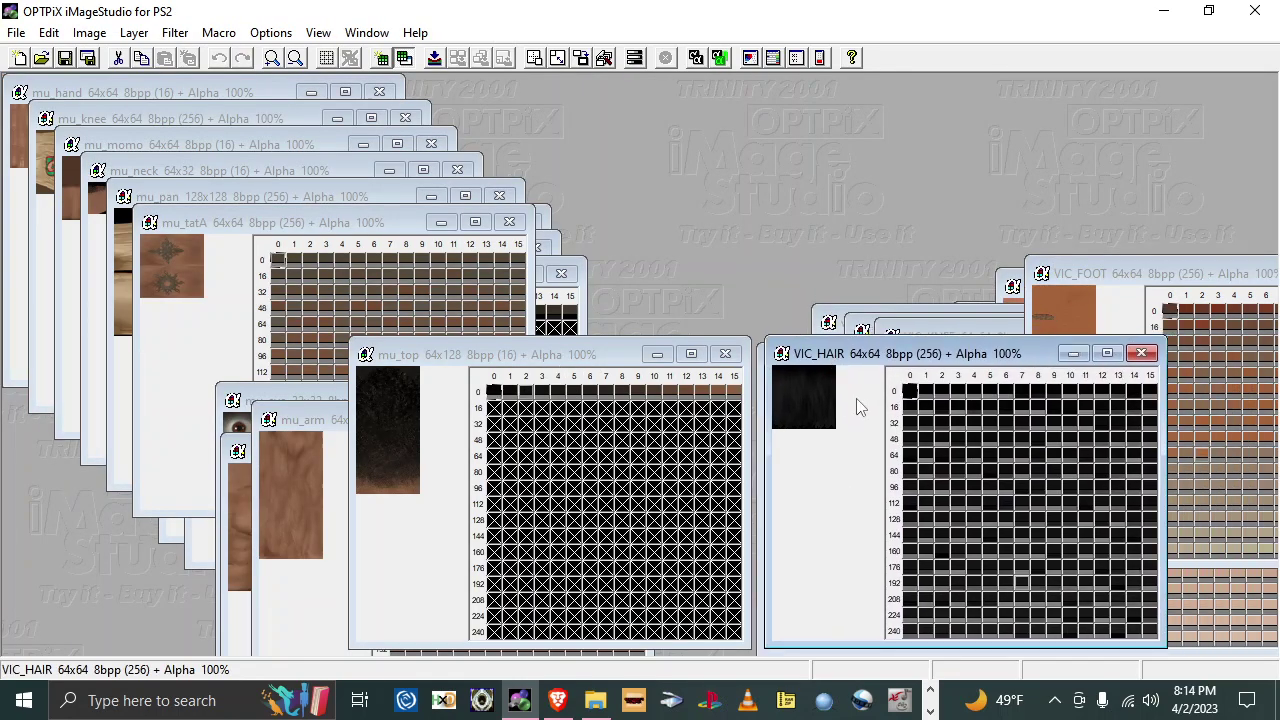
Step: Resize the VIC_HAIR image to 64 wide by 128 high with bicubic interpolation and close the 64x64 original
left_click(89, 32)
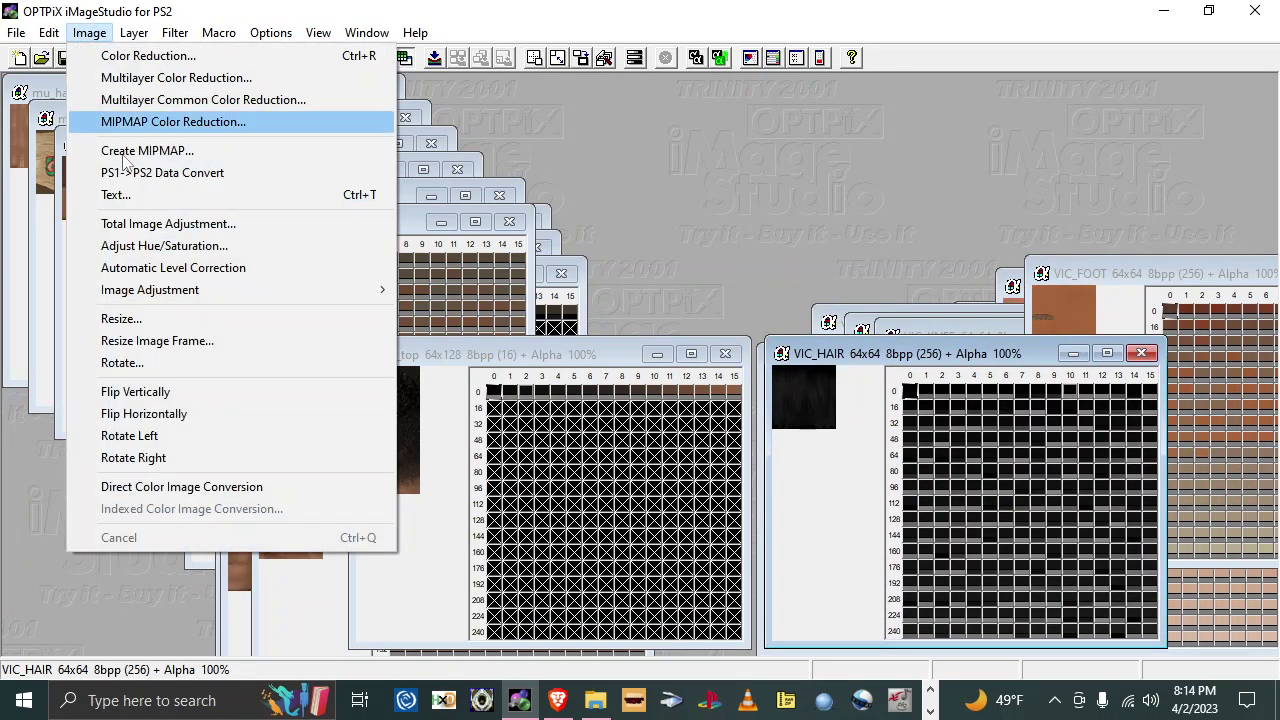
left_click(147, 315)
left_click(556, 411)
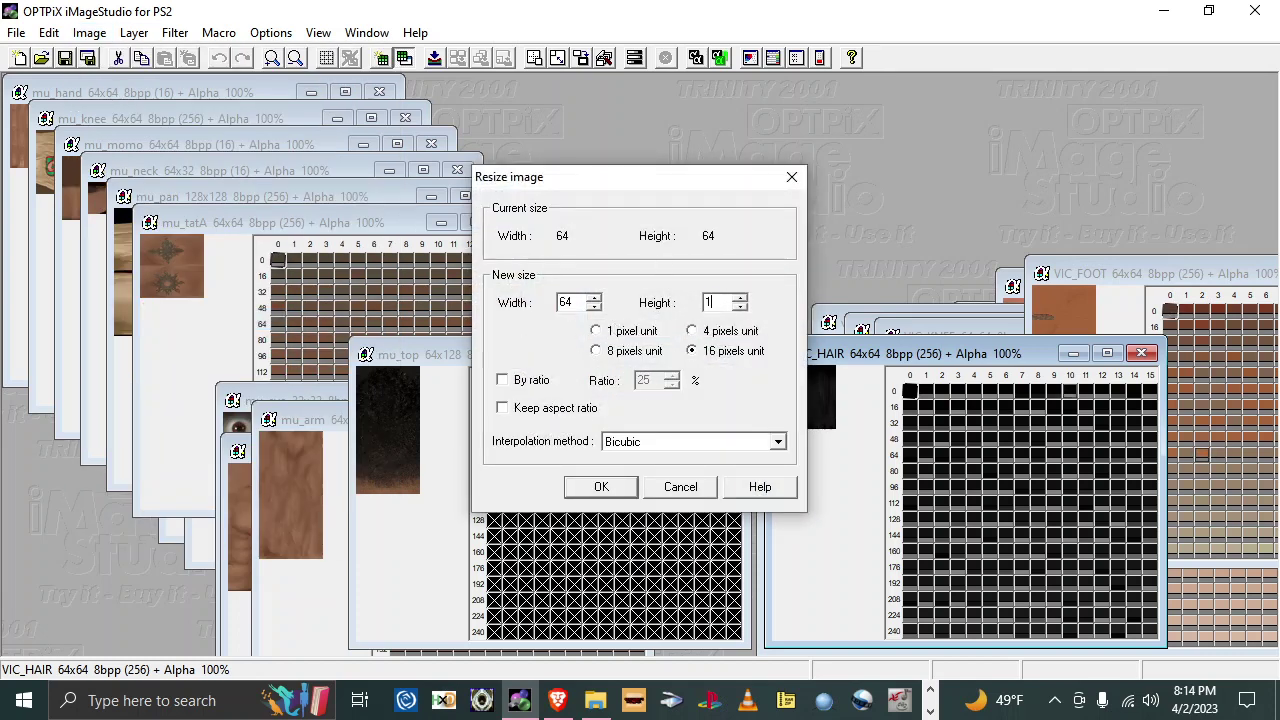
type("128")
left_click(598, 486)
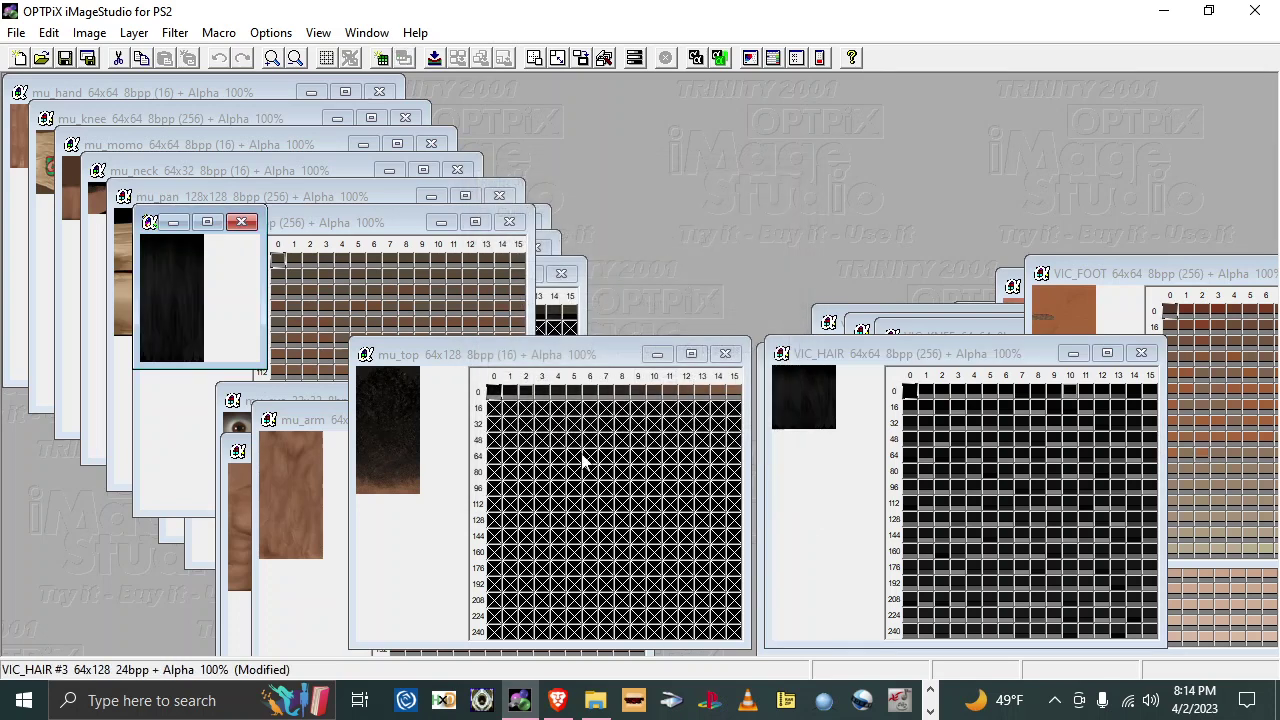
left_click(1141, 353)
Step: Reduce the 64x128 VIC_HAIR image to 16 colors, close its 24bpp version and place the reduced image beside mu_top
right_click(158, 364)
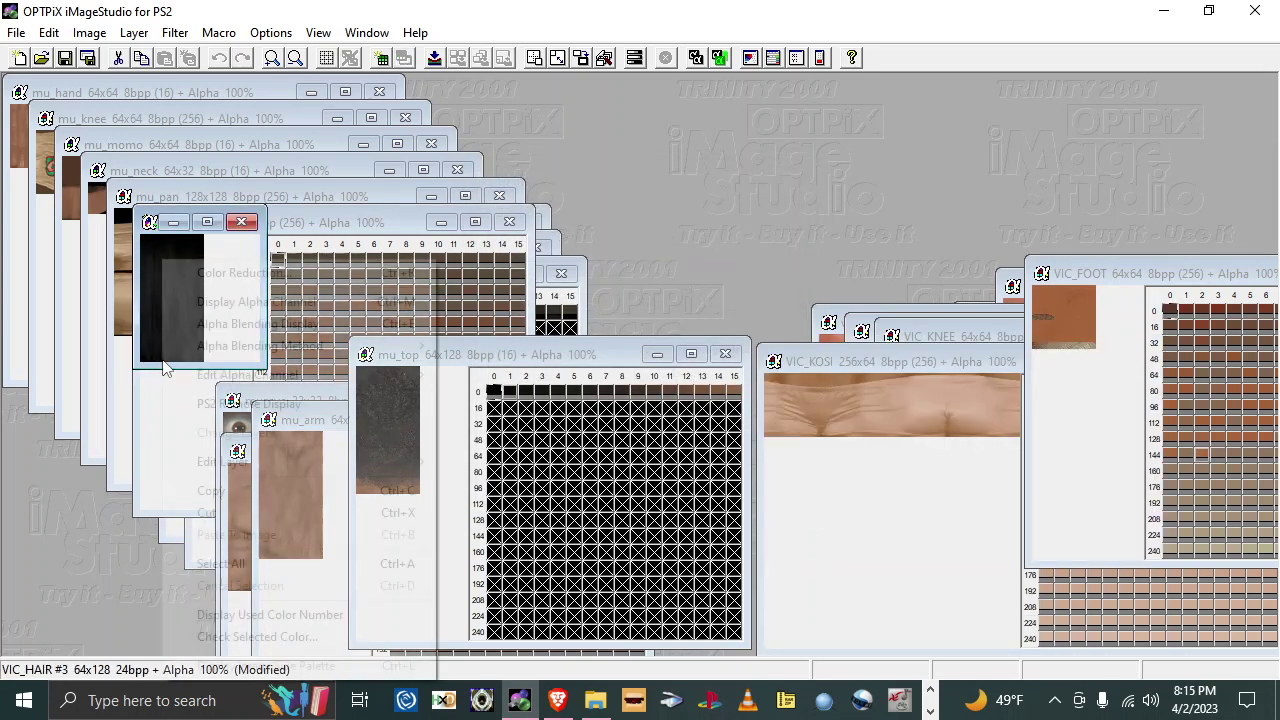
left_click(150, 291)
right_click(150, 291)
left_click(244, 272)
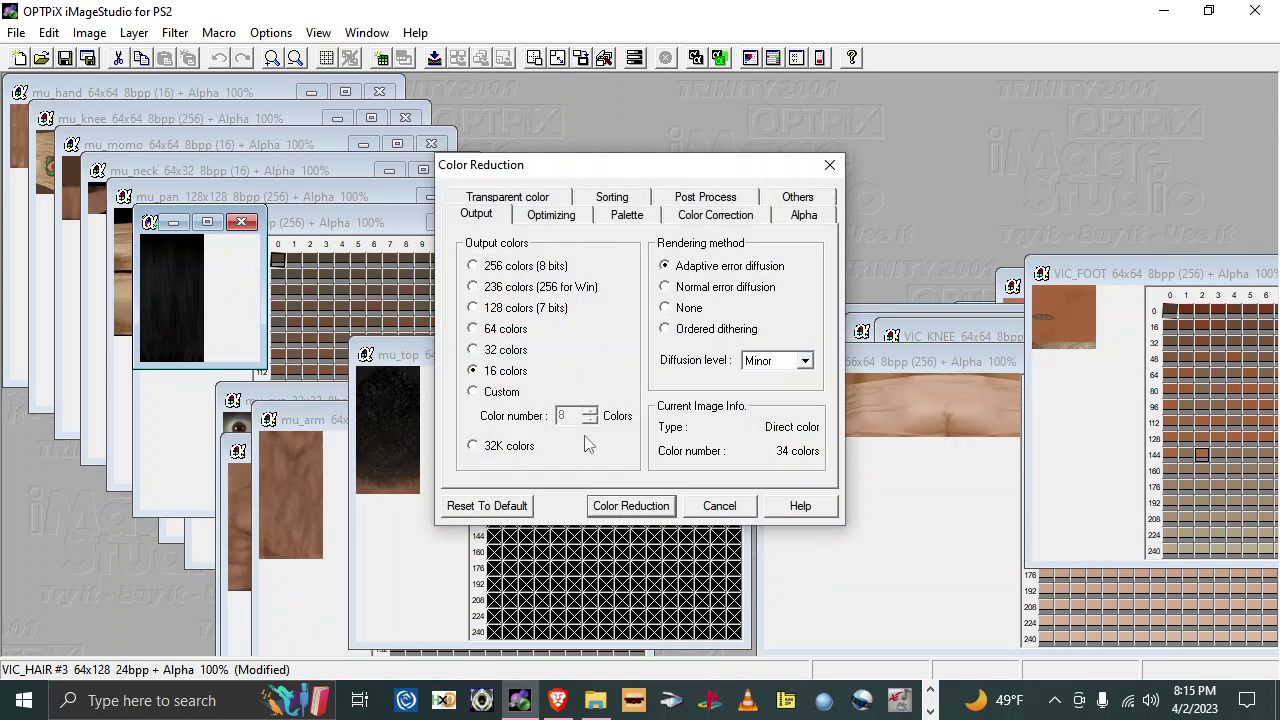
left_click(716, 506)
left_click(241, 221)
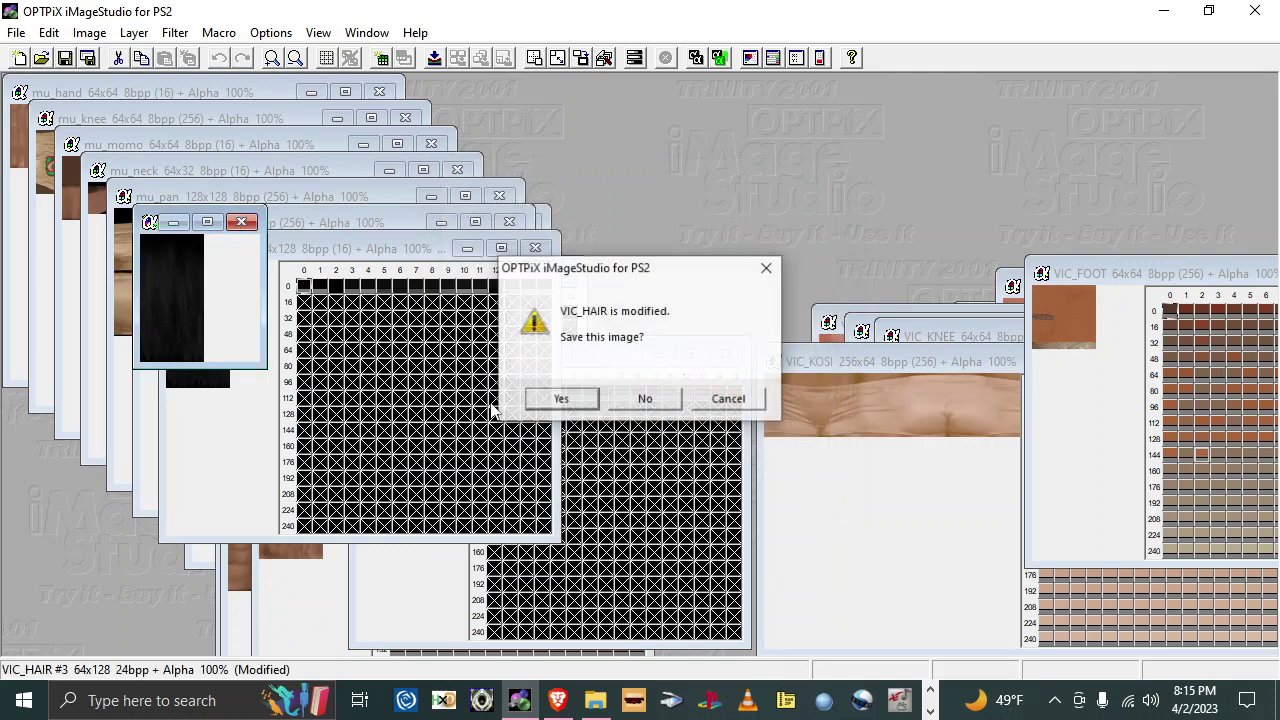
left_click(552, 392)
left_click_drag(210, 248, 680, 275)
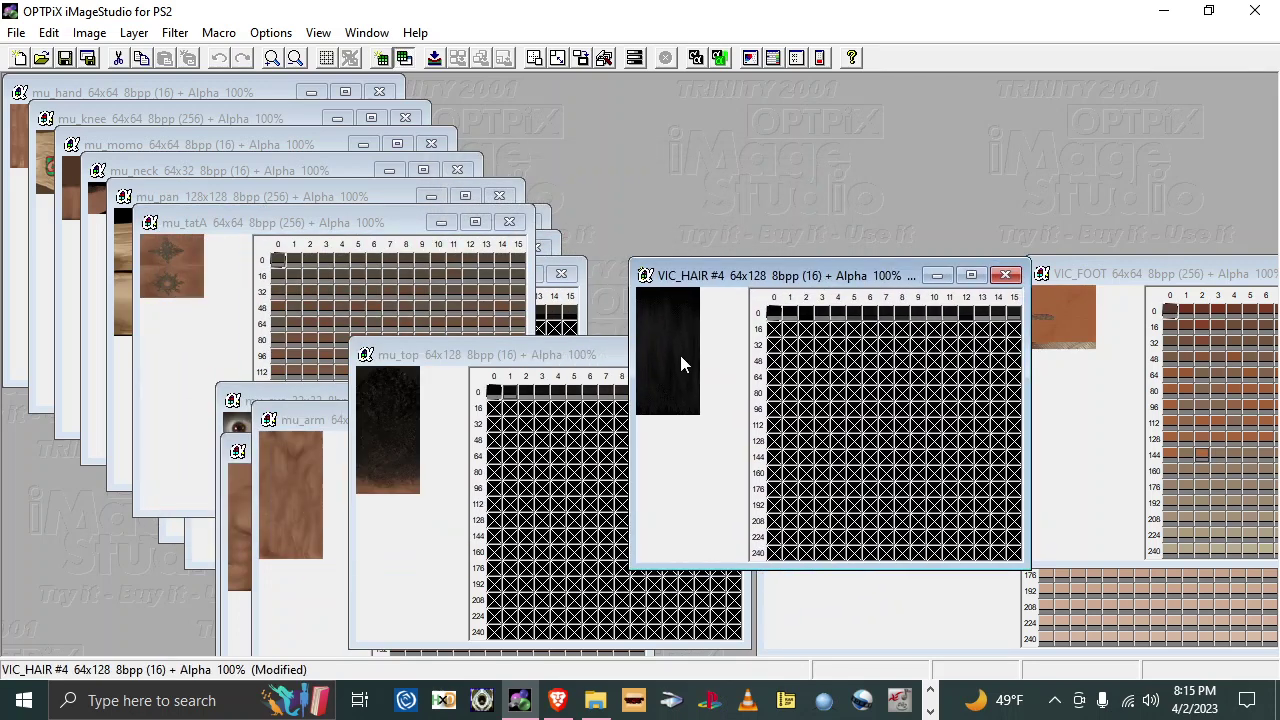
Step: Save the reduced image as VIC_HAIR.tm2 in SVR 2006 TEXTURES as 4bit TIM2 with 32bit CLUT, and close mu_top
left_click(87, 58)
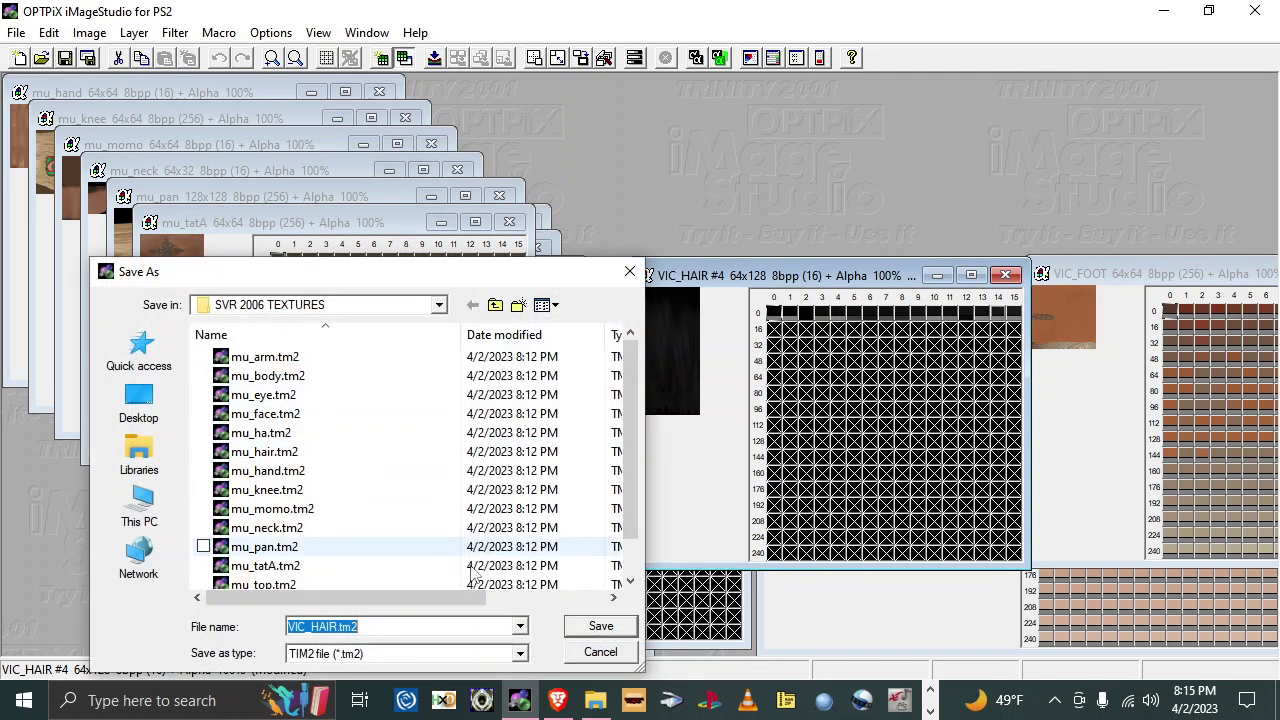
left_click(600, 626)
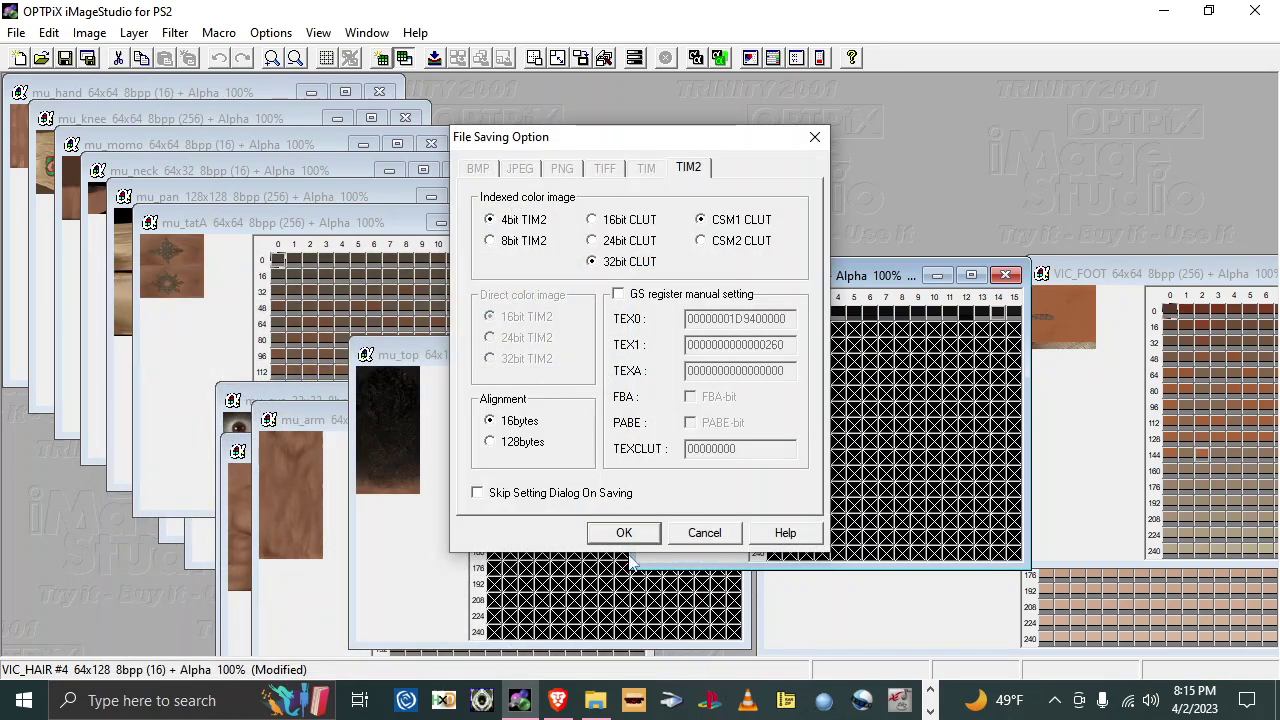
left_click(624, 533)
left_click(520, 390)
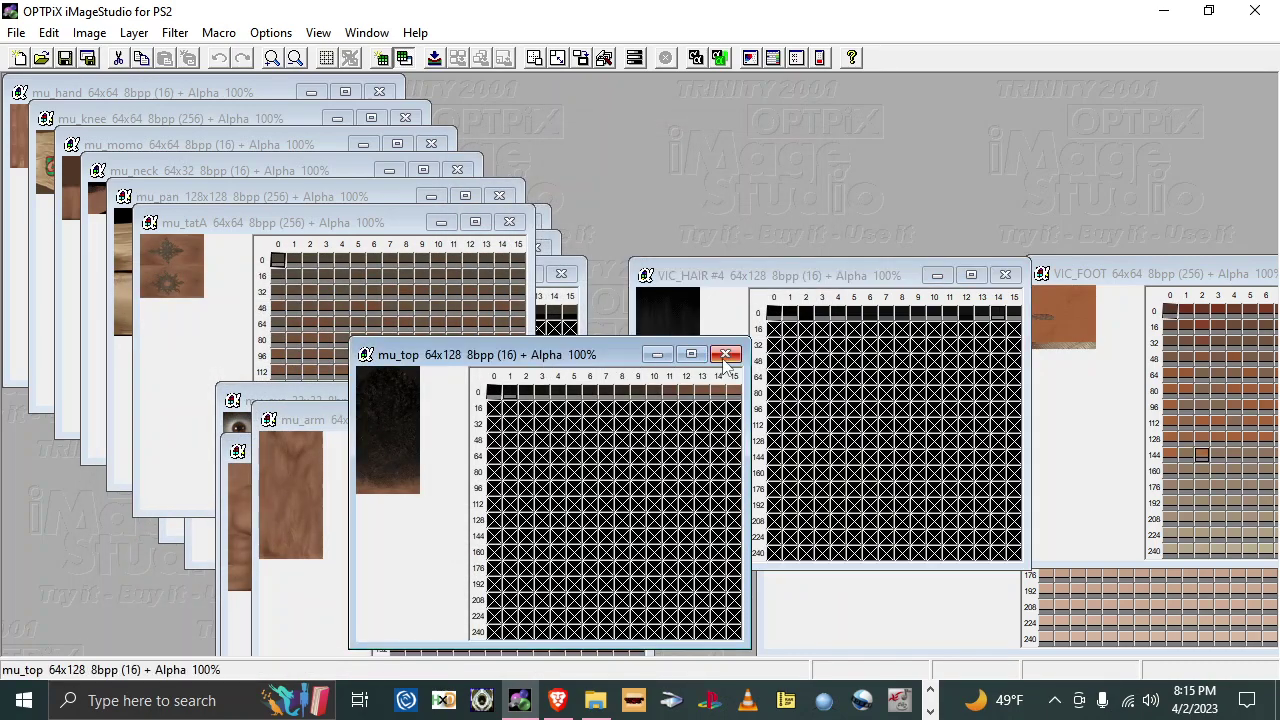
left_click(730, 368)
Step: Switch to File Explorer and delete mu_top.tm2 from the SVR 2006 TEXTURES folder
left_click(596, 700)
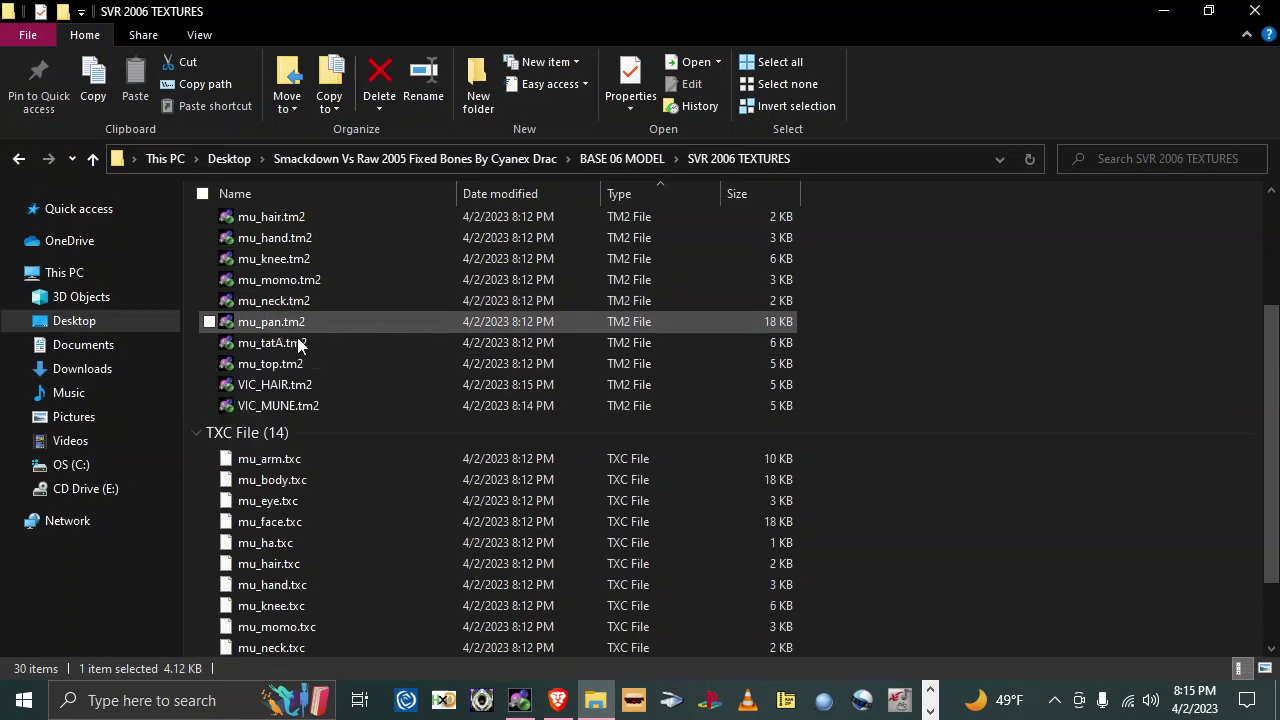
right_click(281, 366)
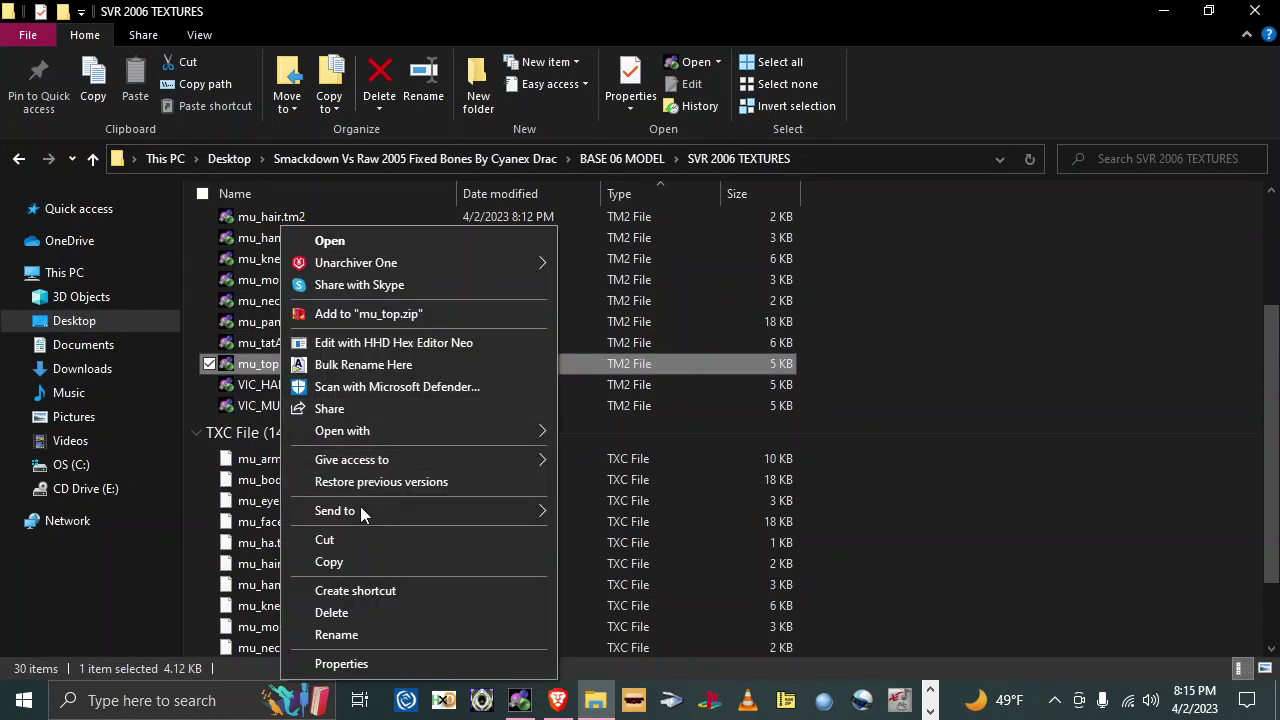
left_click(350, 614)
Step: Rename mu_top.txc to VIC_HAIR.txc in the SVR 2006 TEXTURES folder and return to OPTPiX iMageStudio
right_click(298, 623)
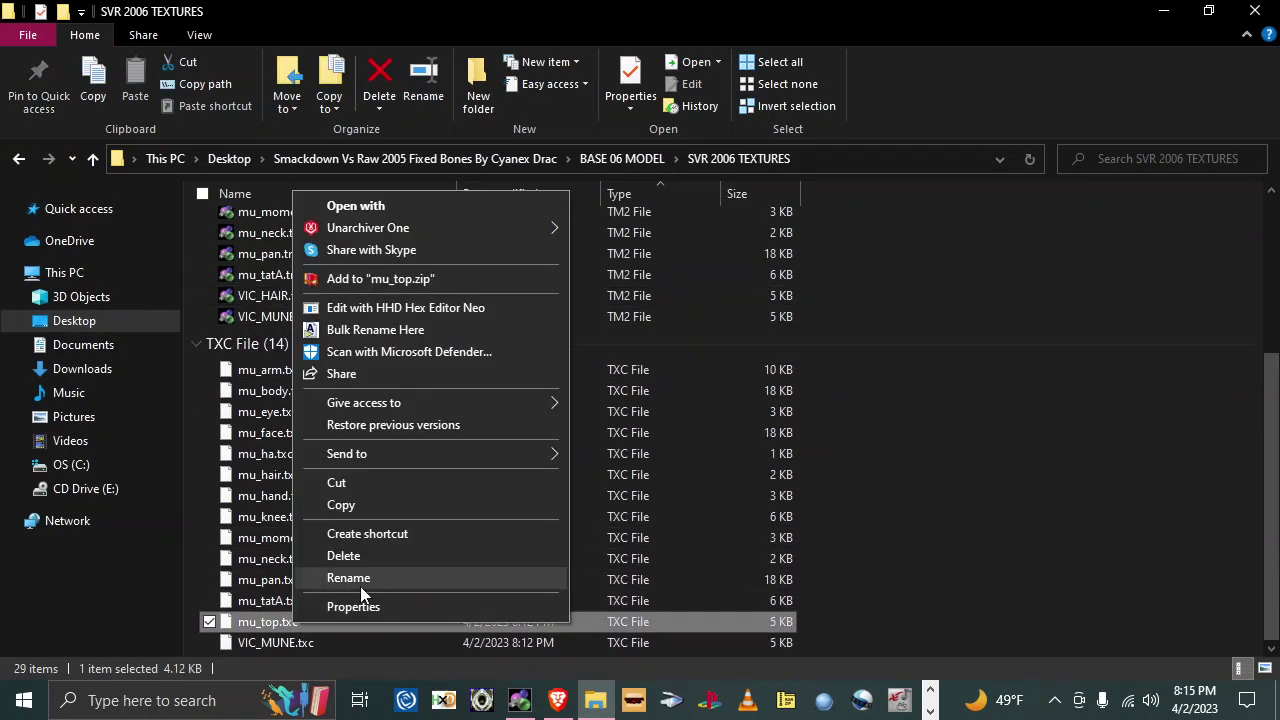
left_click(360, 584)
type("VIC_")
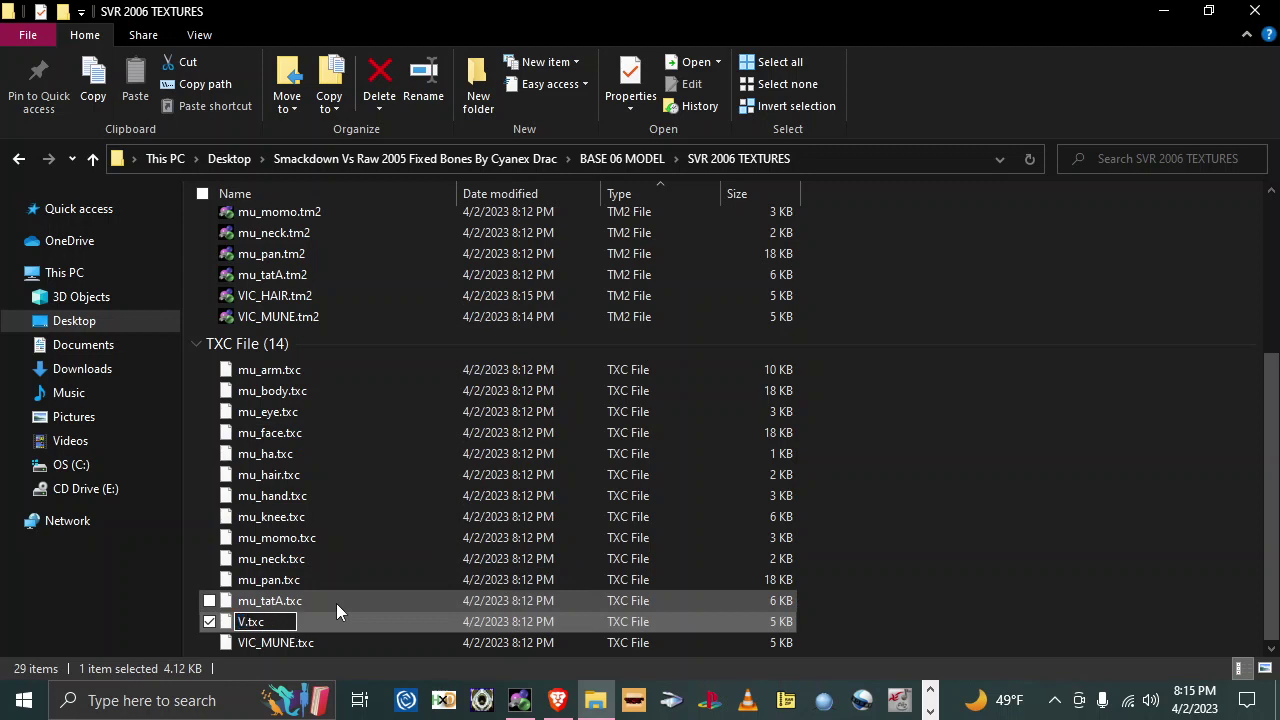
type("HAIR")
key("Return")
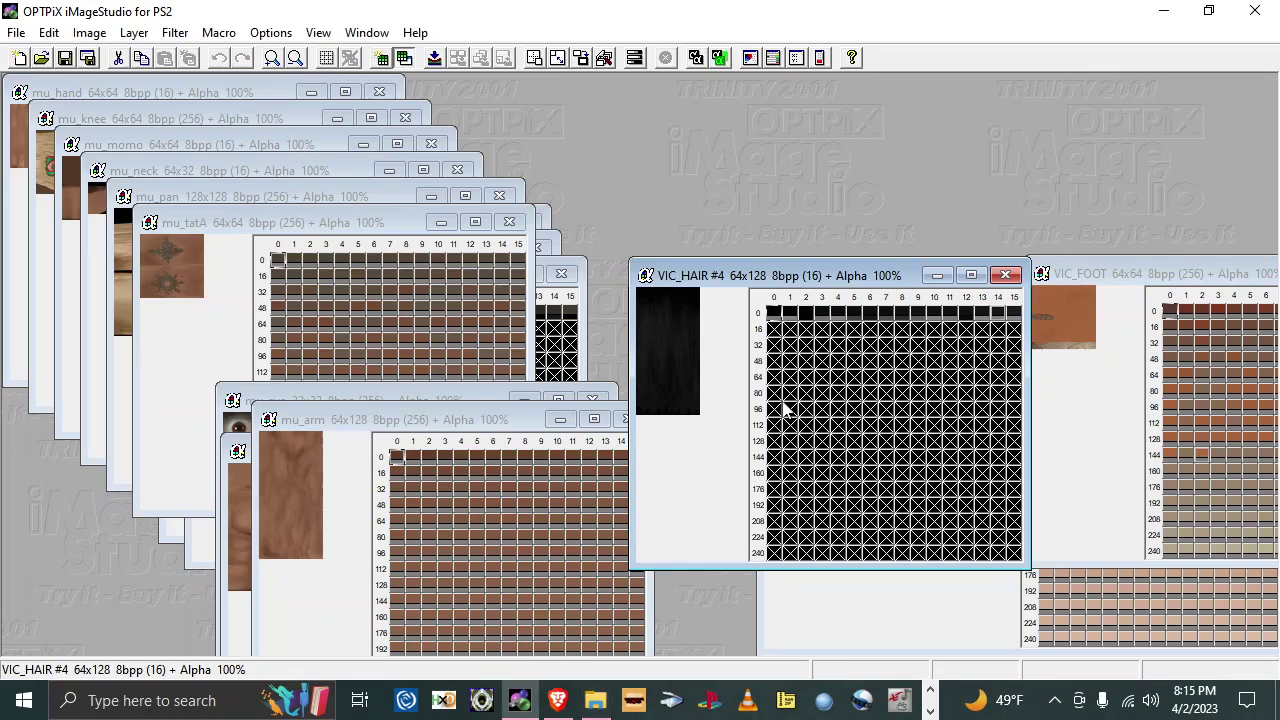
left_click(1163, 11)
Step: Close the saved VIC_HAIR image and rearrange the textures so VIC_FOOT sits beside mu_neck
left_click(1007, 276)
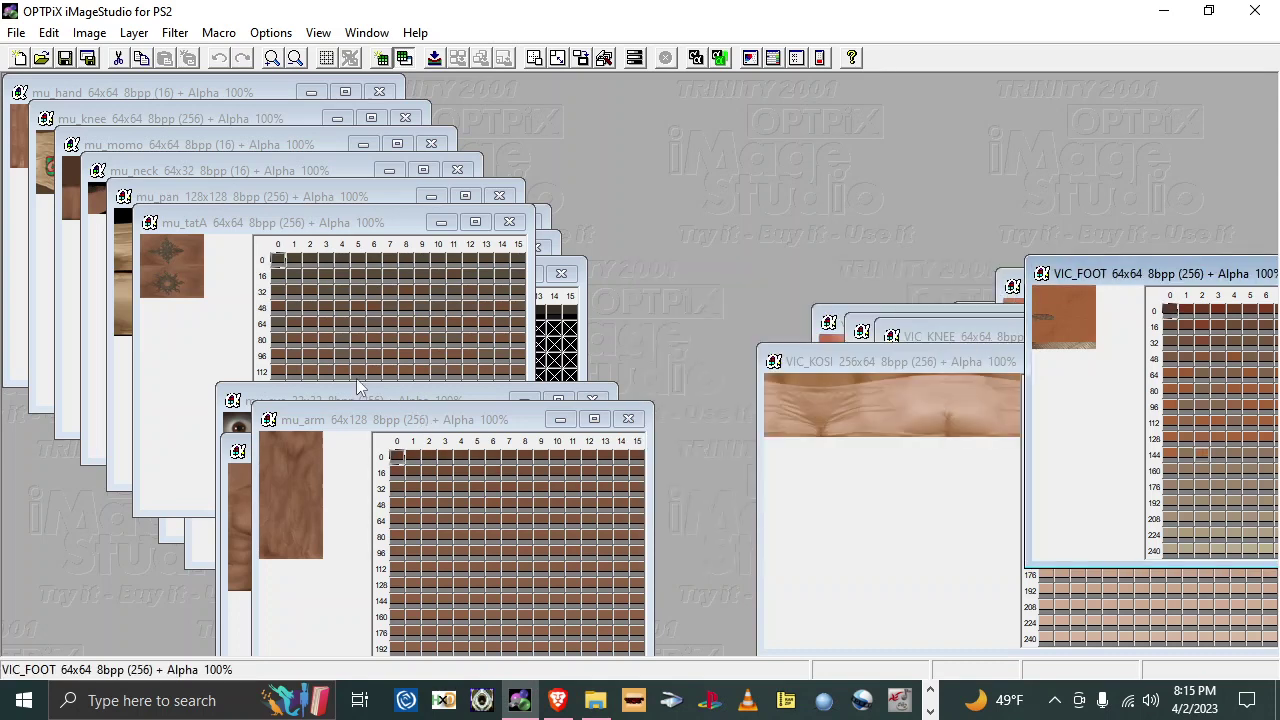
left_click(386, 400)
left_click_drag(386, 400, 447, 470)
left_click_drag(379, 219, 465, 388)
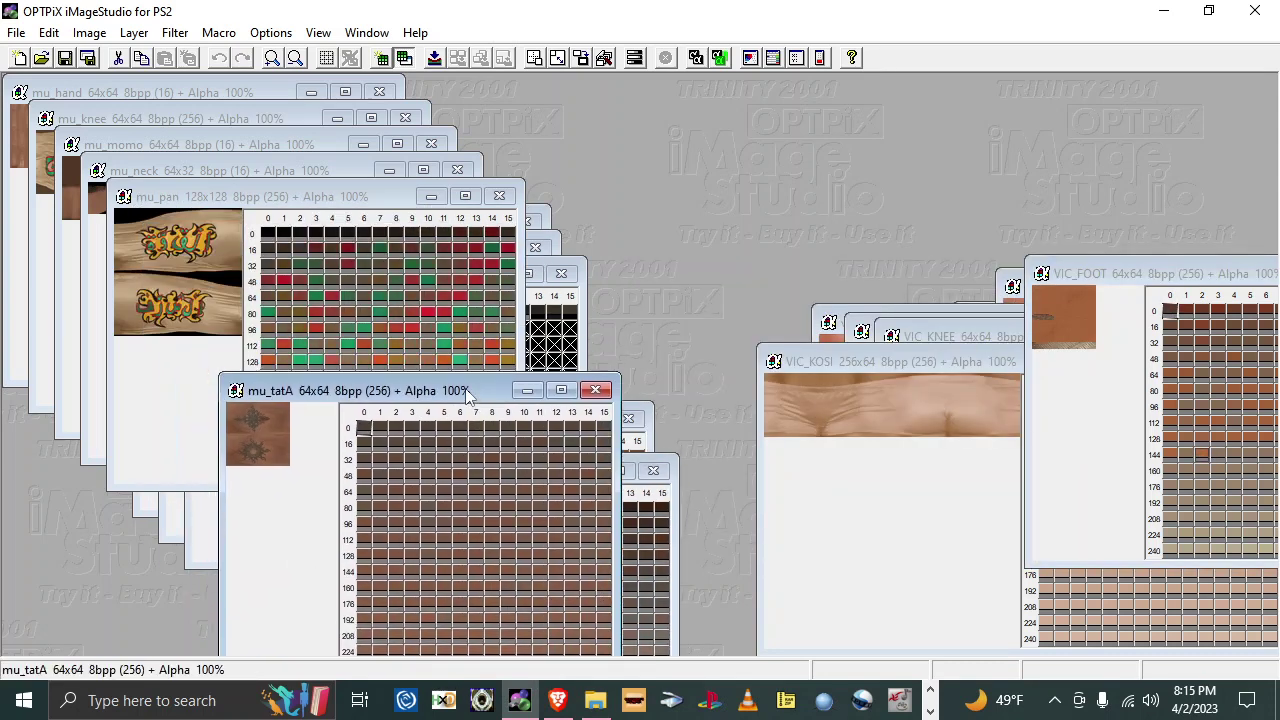
left_click_drag(345, 200, 390, 399)
left_click_drag(266, 172, 507, 297)
left_click_drag(1094, 277, 796, 296)
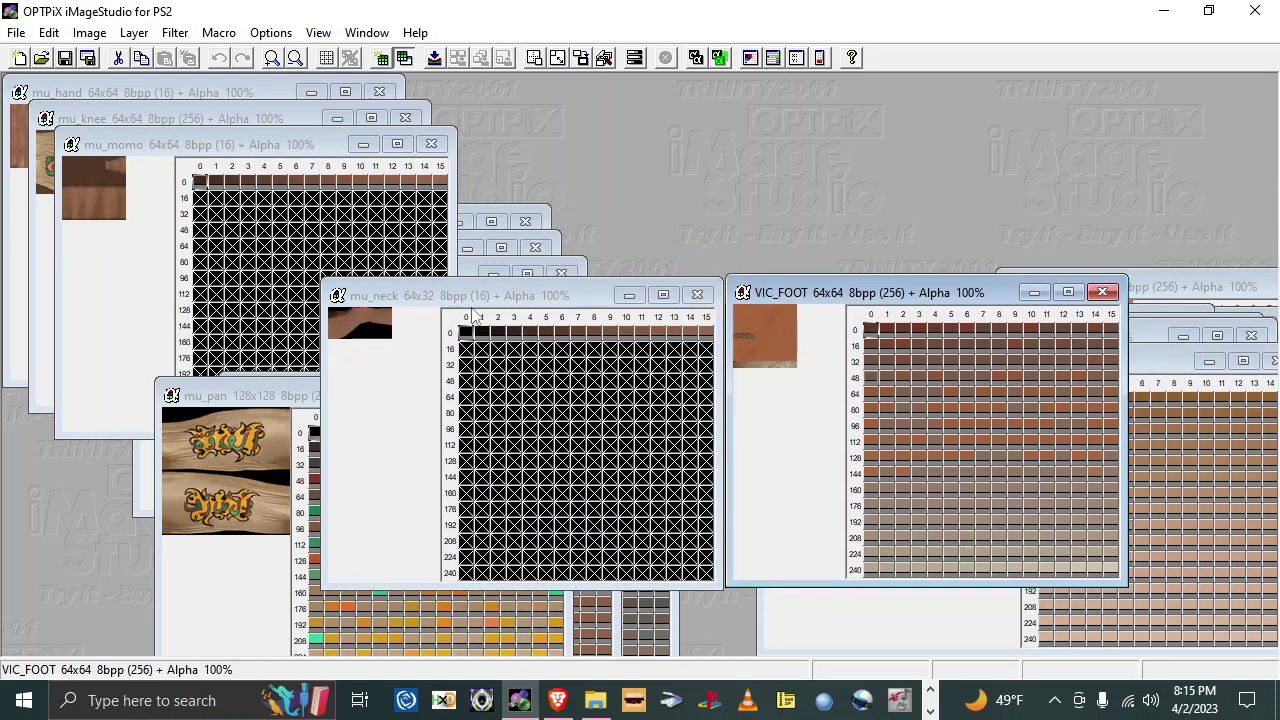
Step: Resize the VIC_FOOT image to 64 wide by 32 high with bicubic interpolation and close the 64x64 original
left_click(514, 320)
left_click(814, 354)
left_click_drag(400, 10, 403, 24)
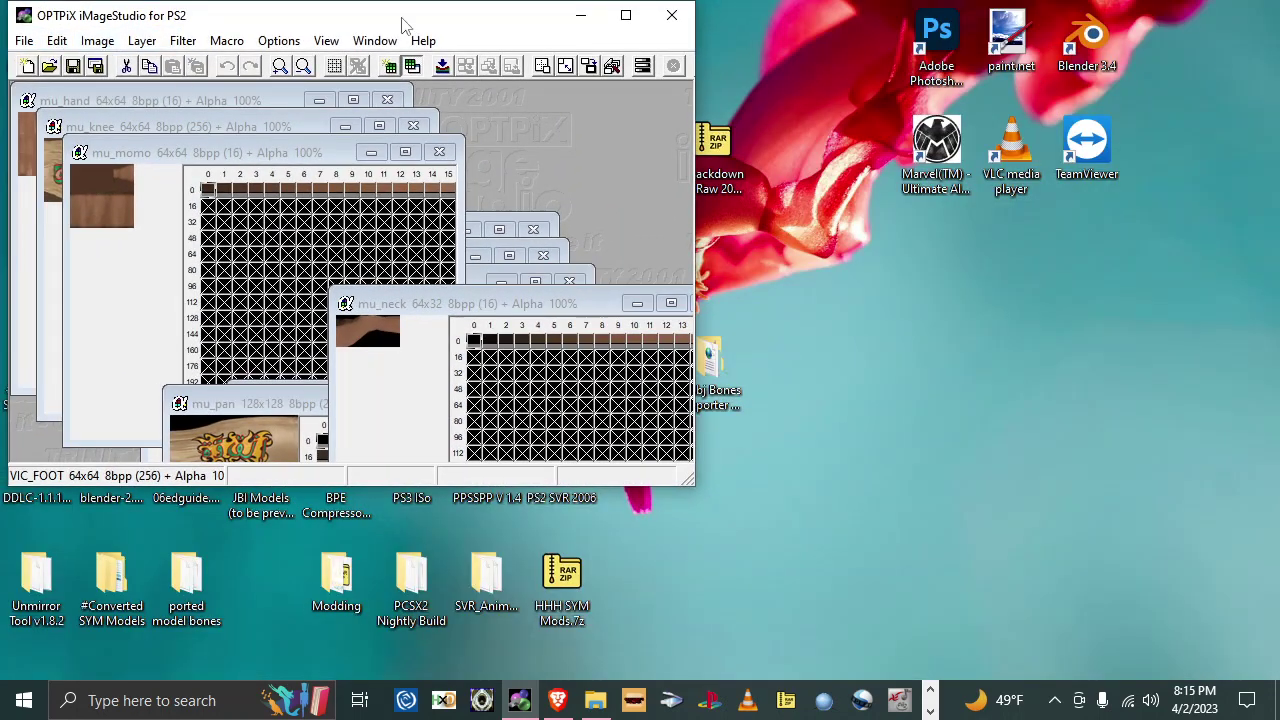
left_click(626, 15)
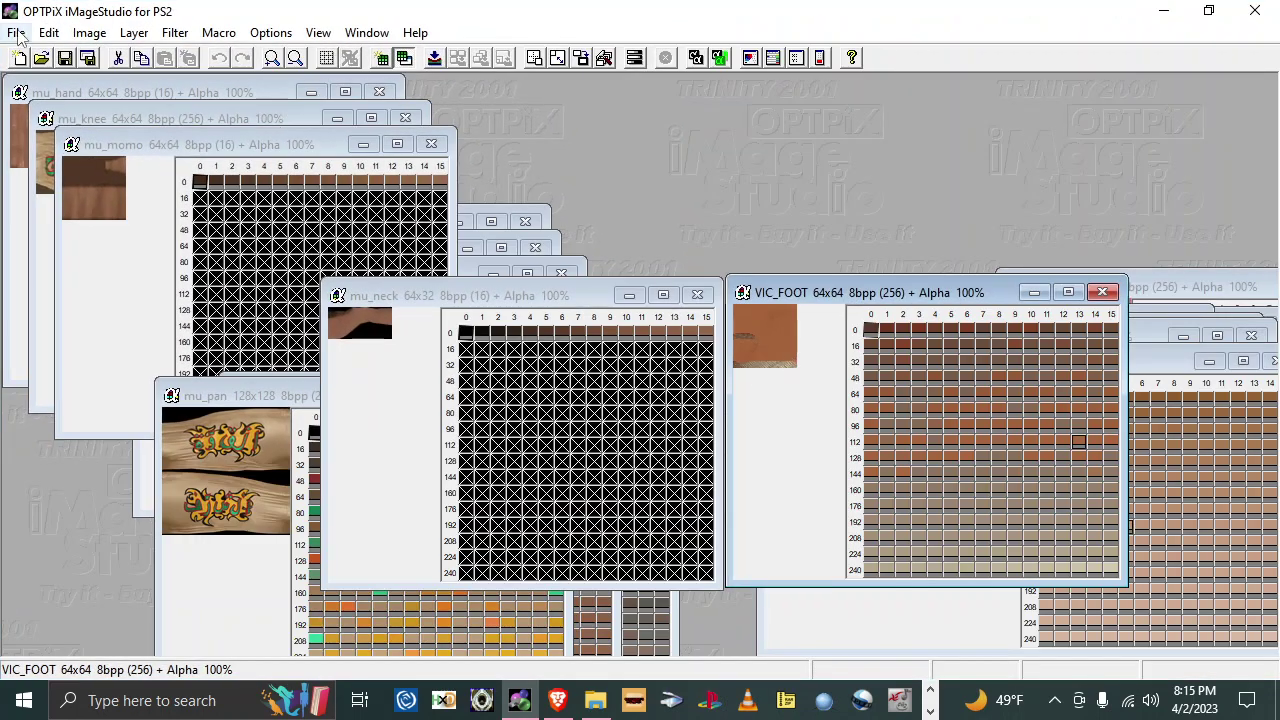
left_click(89, 32)
left_click(160, 320)
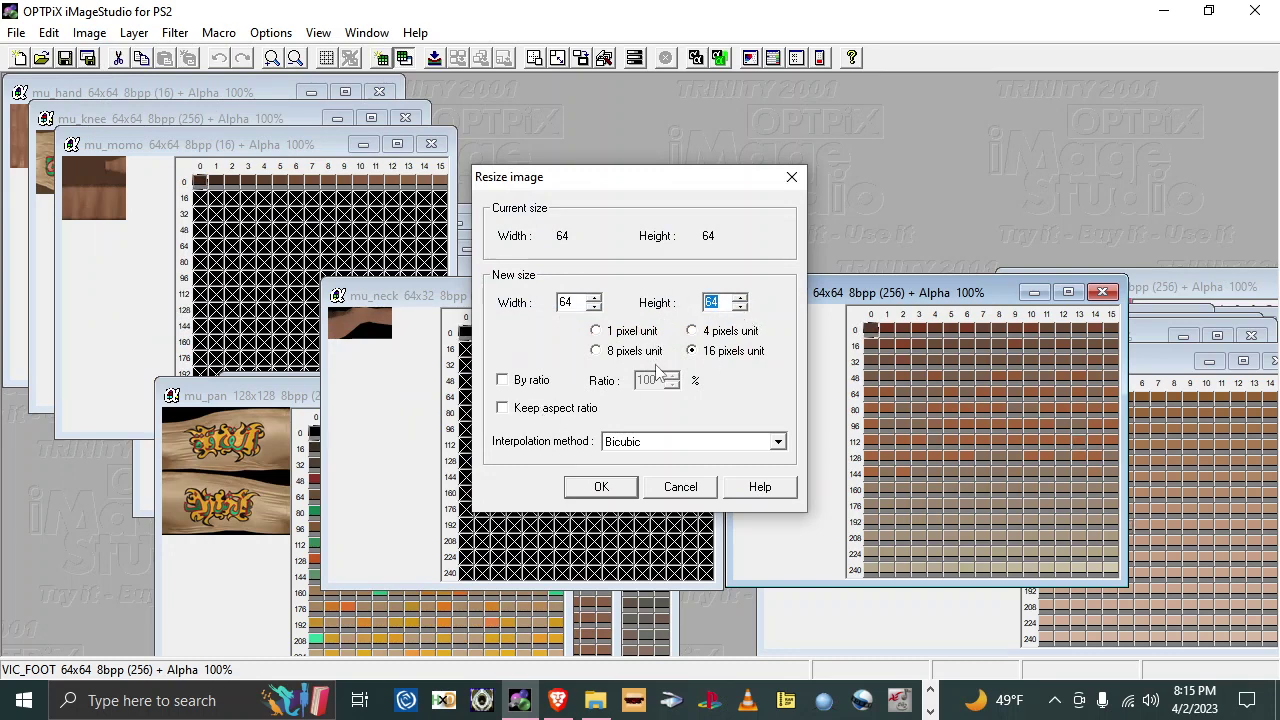
left_click(620, 484)
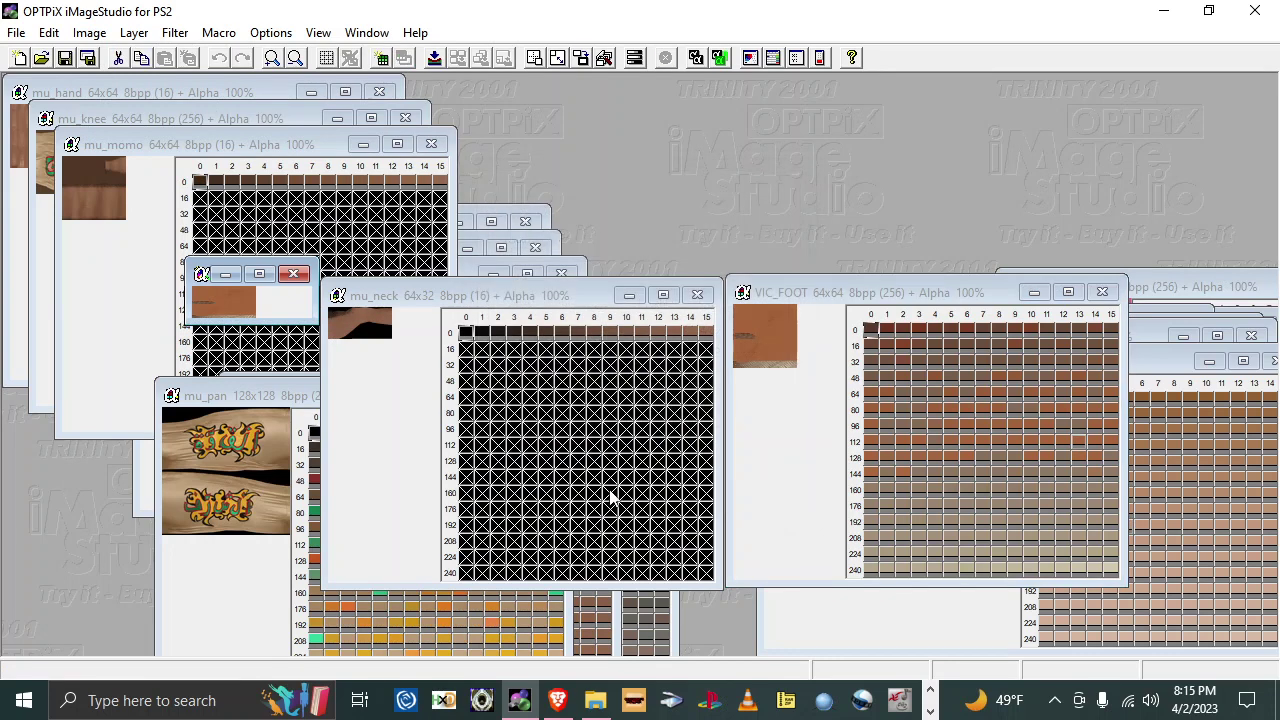
left_click(1102, 292)
Step: Reduce the 64x32 VIC_FOOT image to 16 colors and close its 24bpp version without saving
right_click(257, 298)
left_click(265, 272)
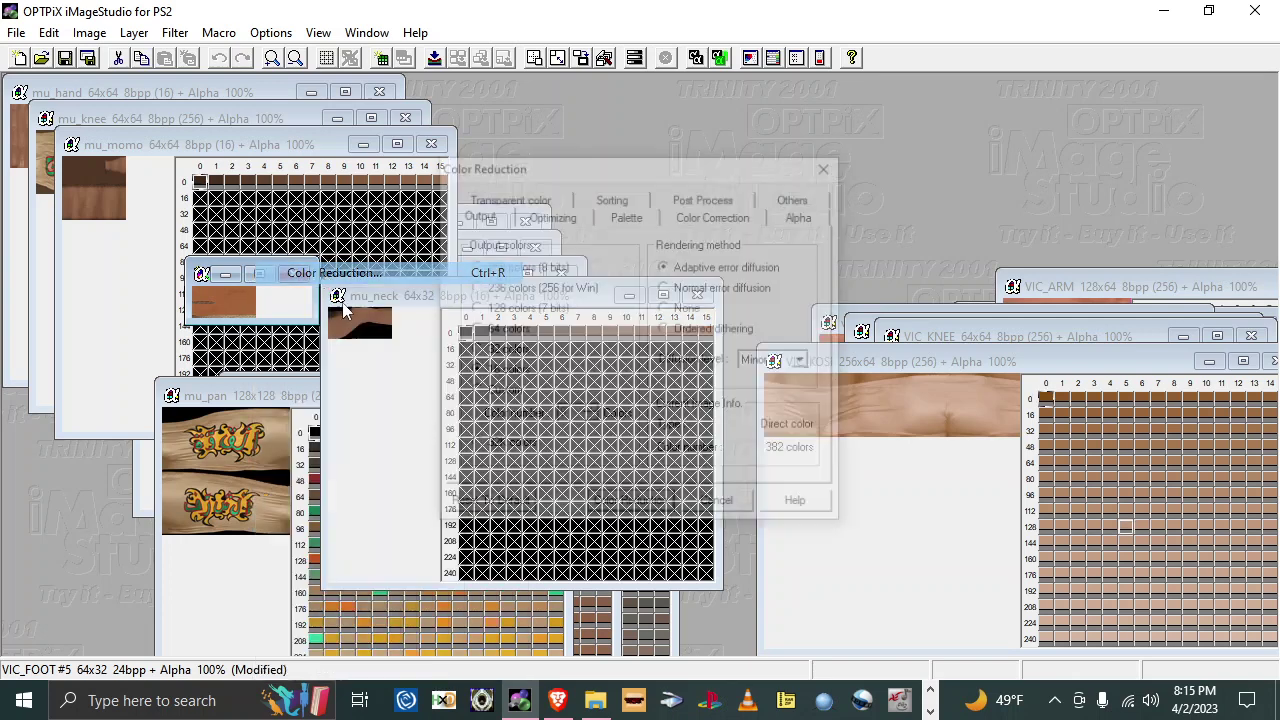
left_click(720, 506)
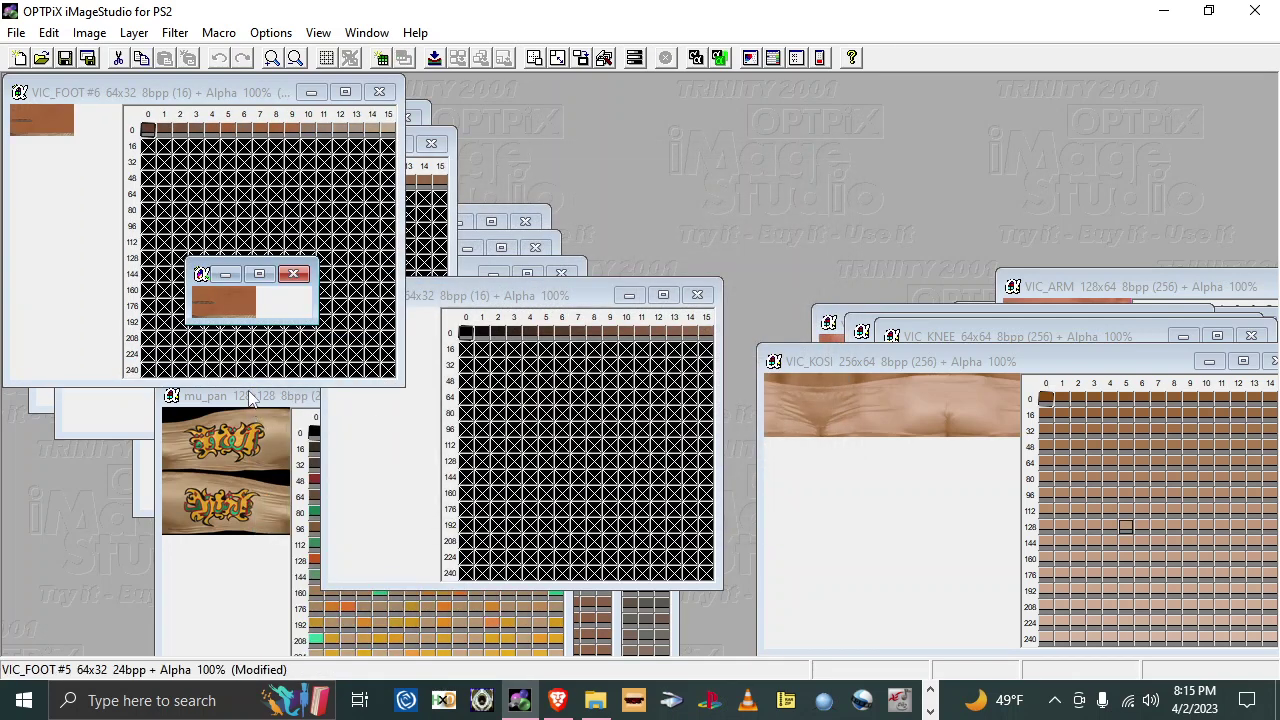
left_click(294, 273)
left_click(645, 399)
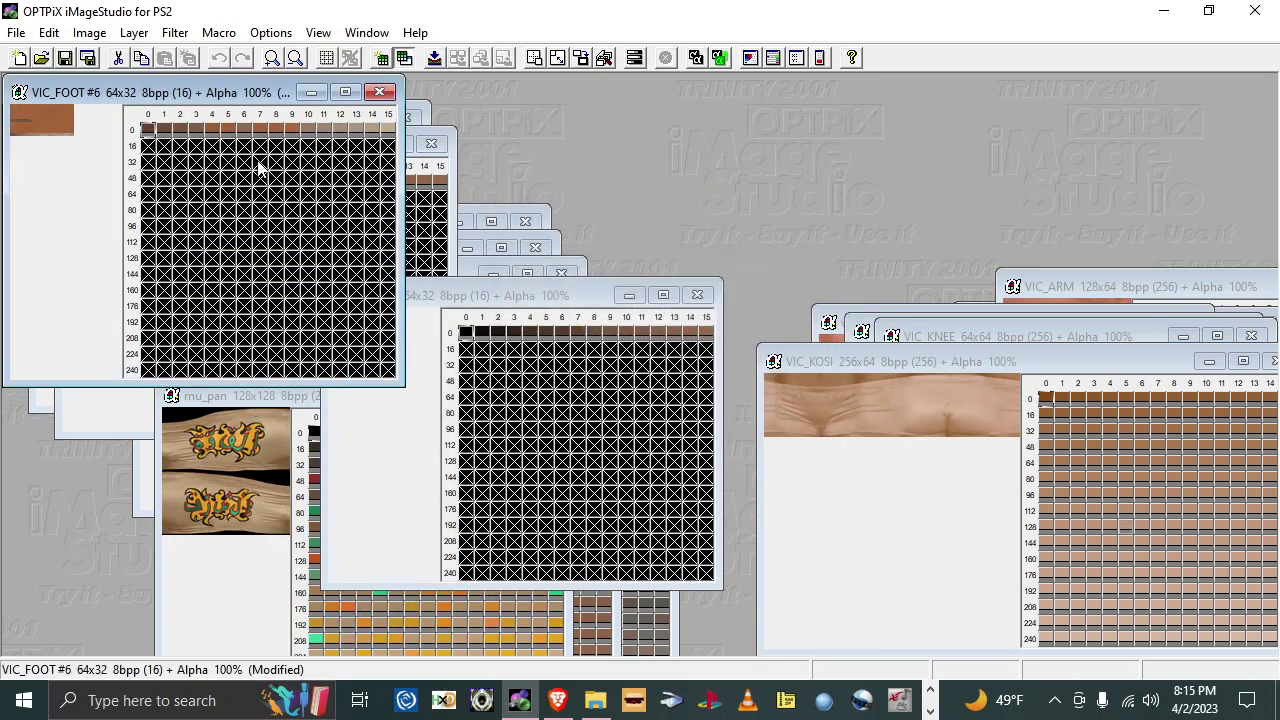
Step: Save the reduced image as VIC_FOOT.tm2 as 4bit TIM2 with 32bit CLUT, and close the mu_neck image
left_click(415, 298)
left_click(85, 140)
key("ctrl+s")
left_click(599, 627)
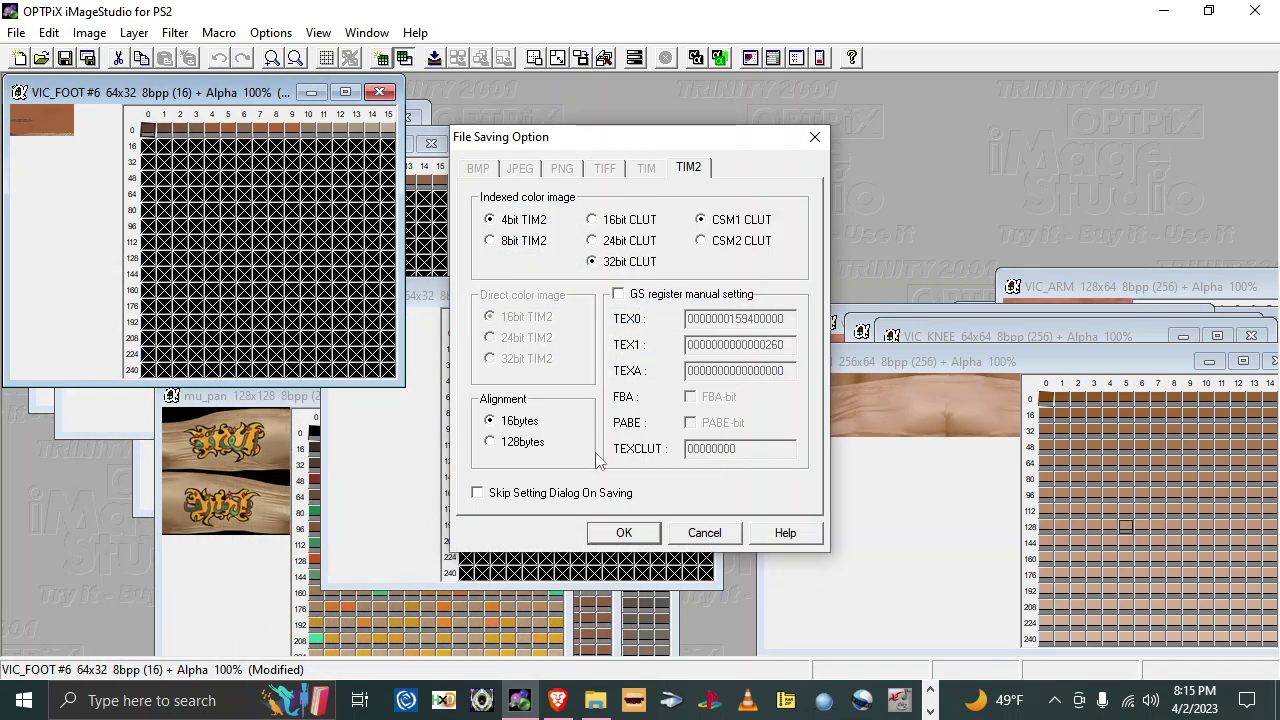
left_click(624, 532)
left_click(700, 294)
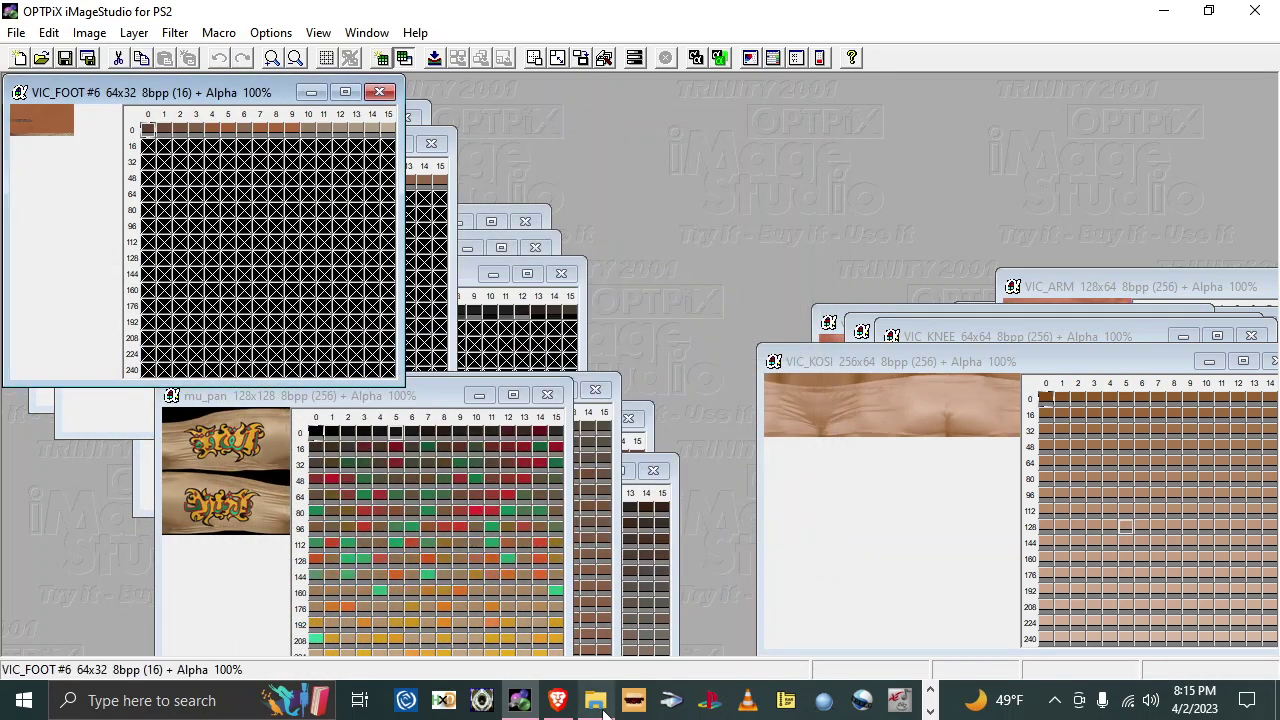
Step: Switch to File Explorer and delete mu_neck.tm2 from the SVR 2006 TEXTURES folder
left_click(595, 700)
scroll(276, 297, "up", 1)
right_click(302, 300)
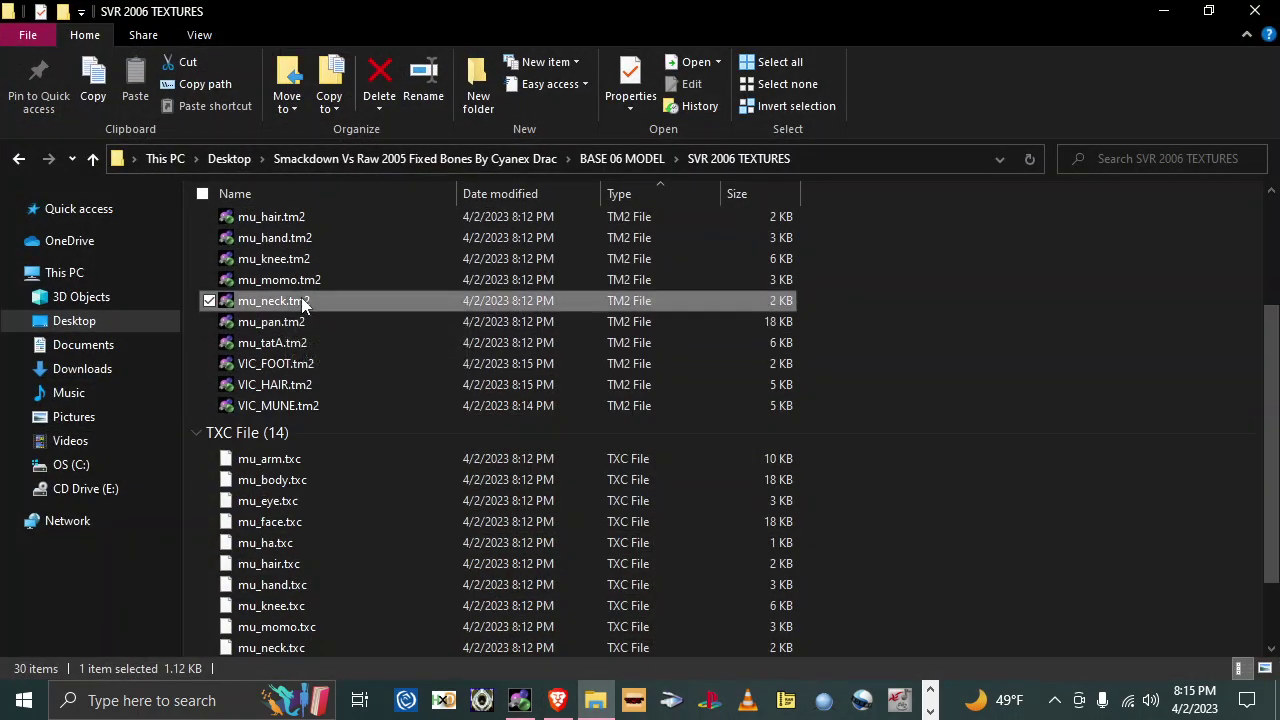
left_click(352, 612)
Step: Rename mu_neck.txc to VIC_FOOT.txc in the SVR 2006 TEXTURES folder and return to OPTPiX iMageStudio
scroll(363, 605, "down", 1)
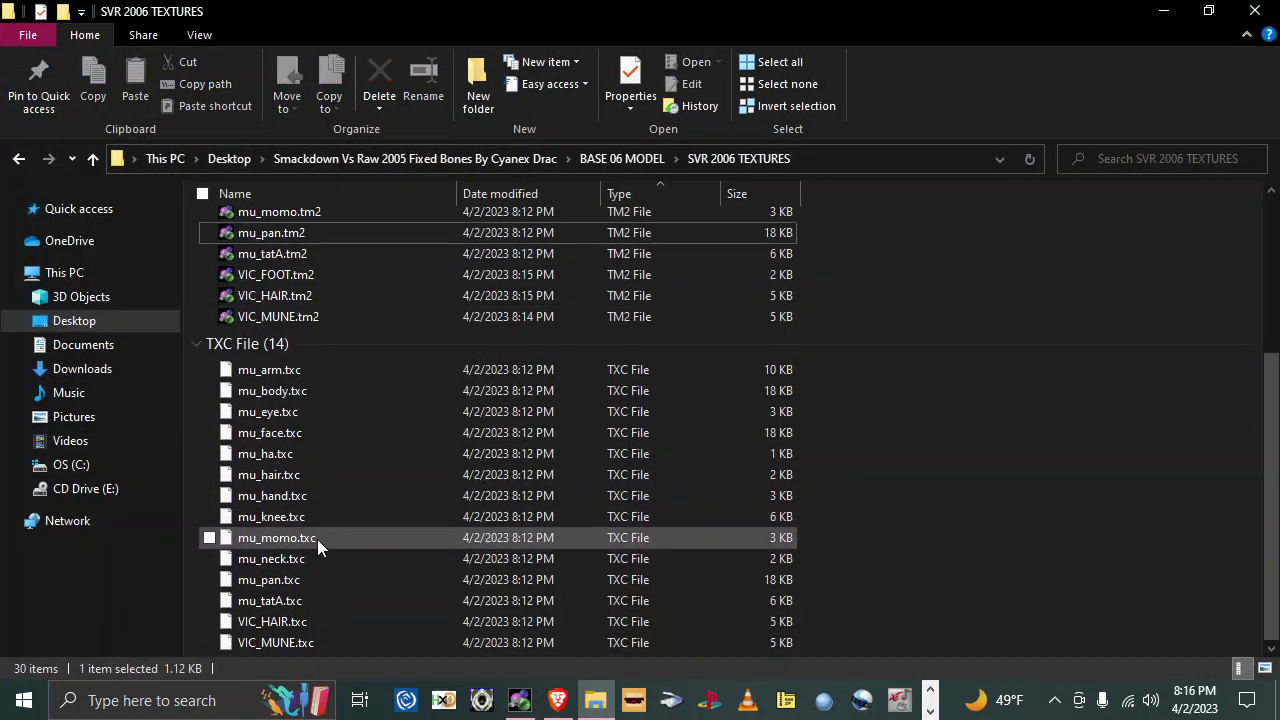
right_click(284, 565)
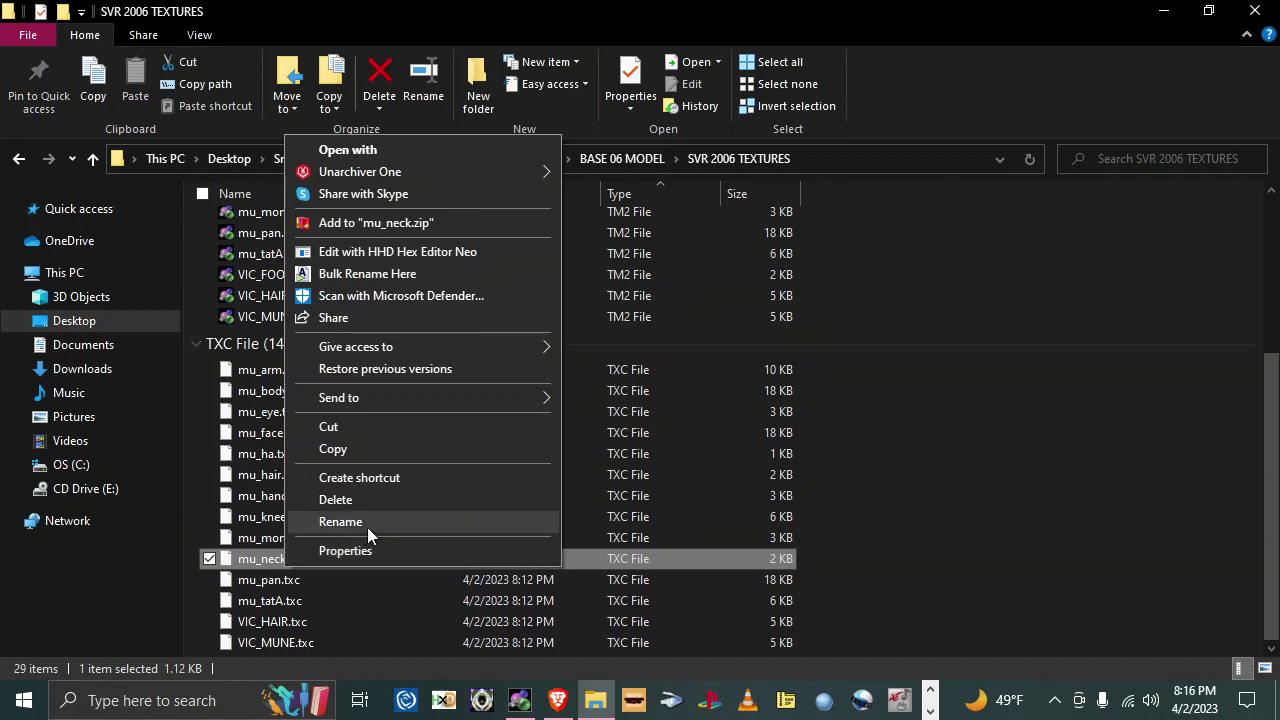
left_click(369, 526)
type("VIC_")
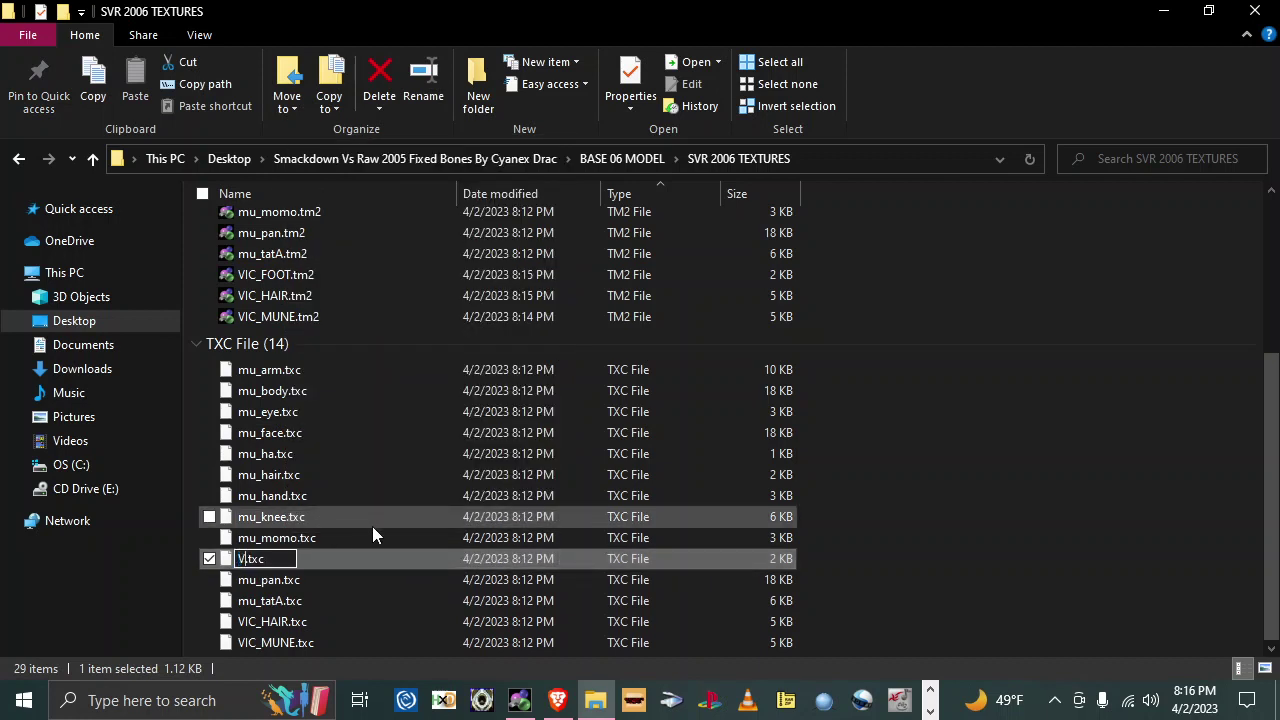
type("FOO")
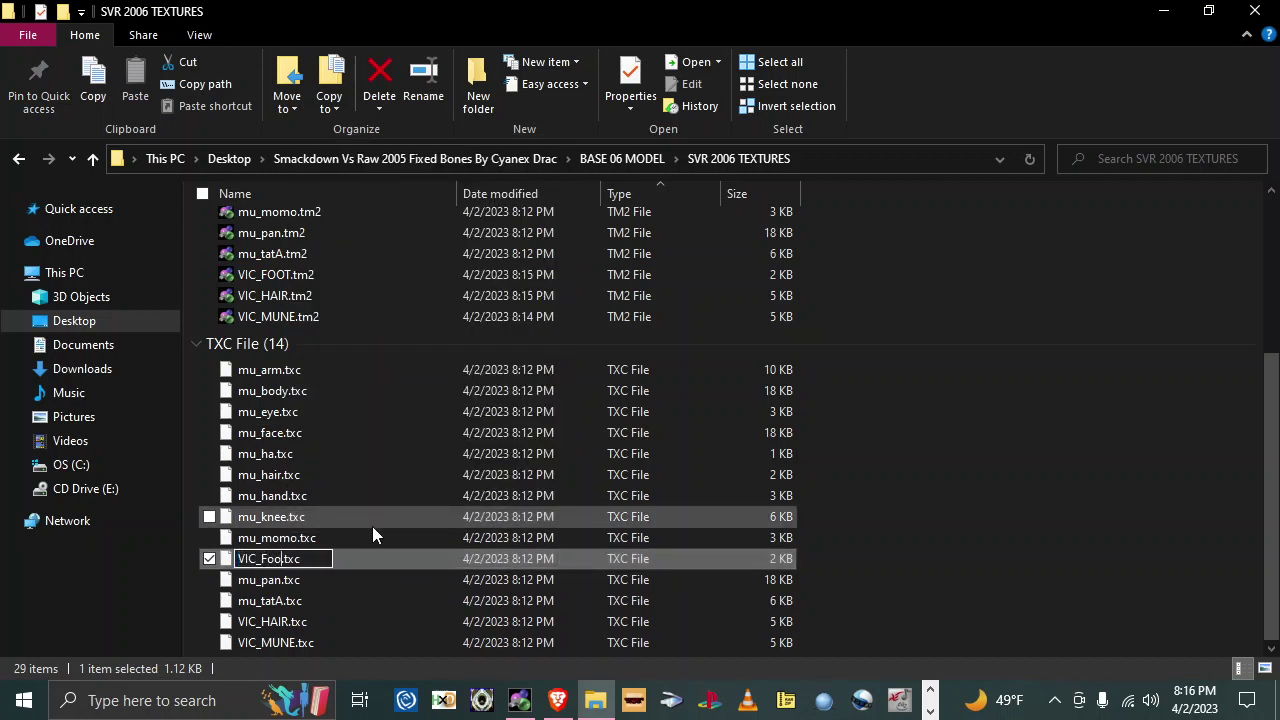
key("BackSpace")
key("BackSpace")
type("OOT")
key("Return")
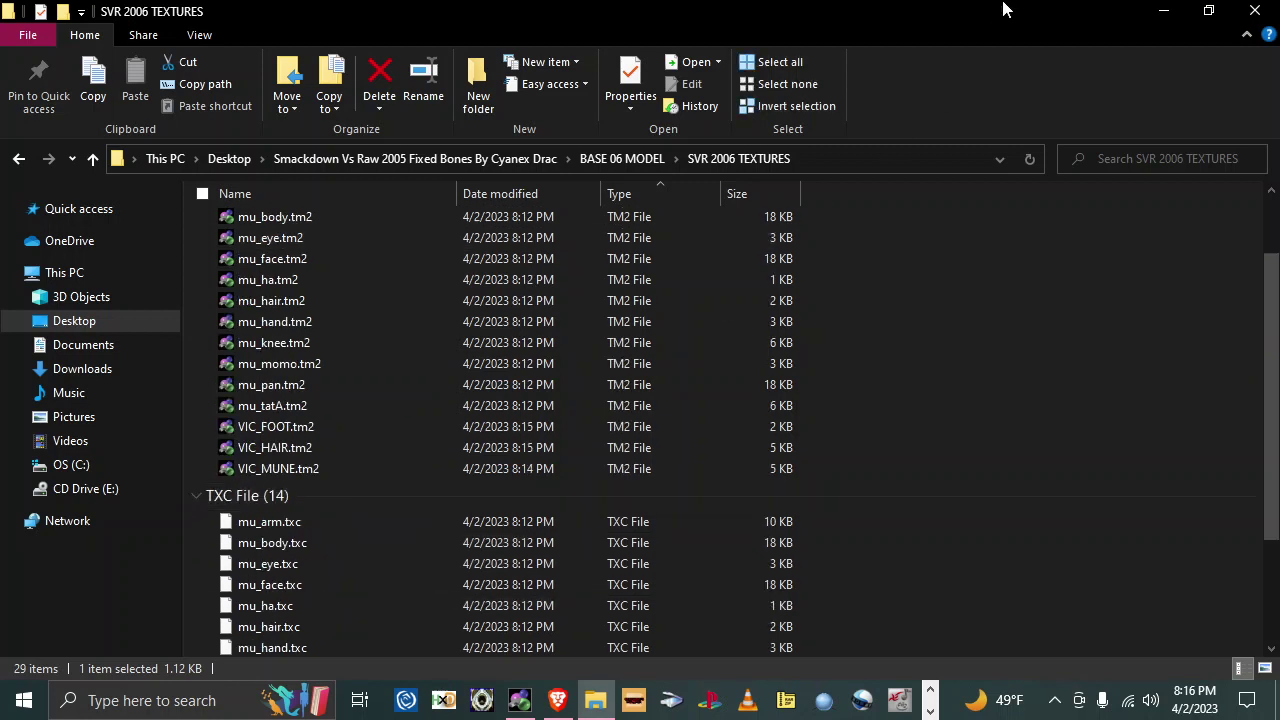
left_click(1163, 11)
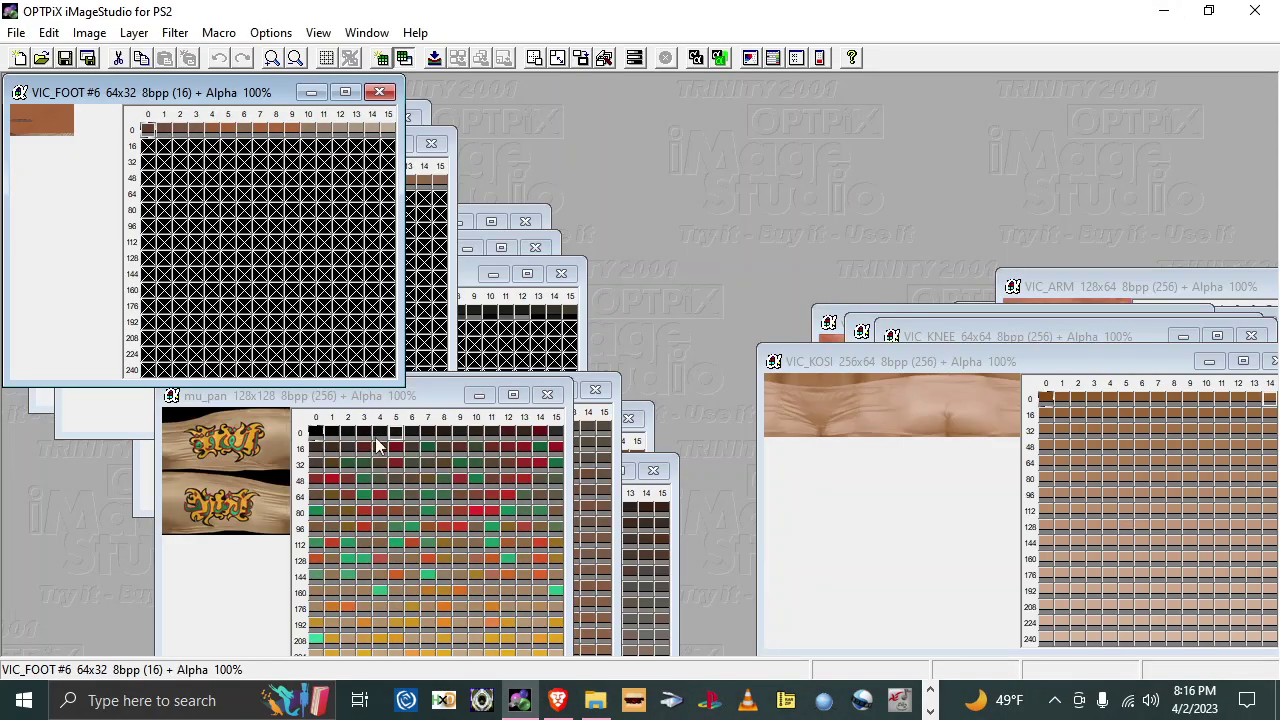
Step: Close the saved VIC_FOOT image and rearrange the textures so VIC_KNEE sits beside mu_momo
left_click(379, 92)
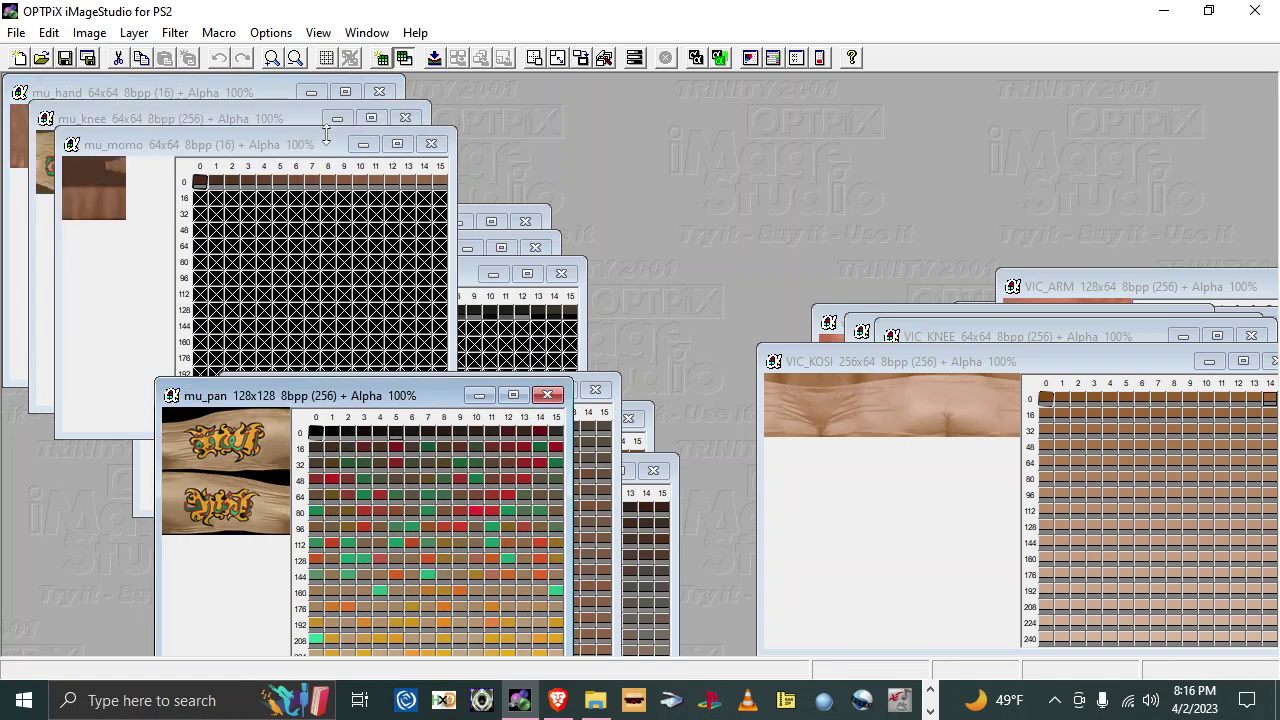
left_click_drag(281, 147, 550, 265)
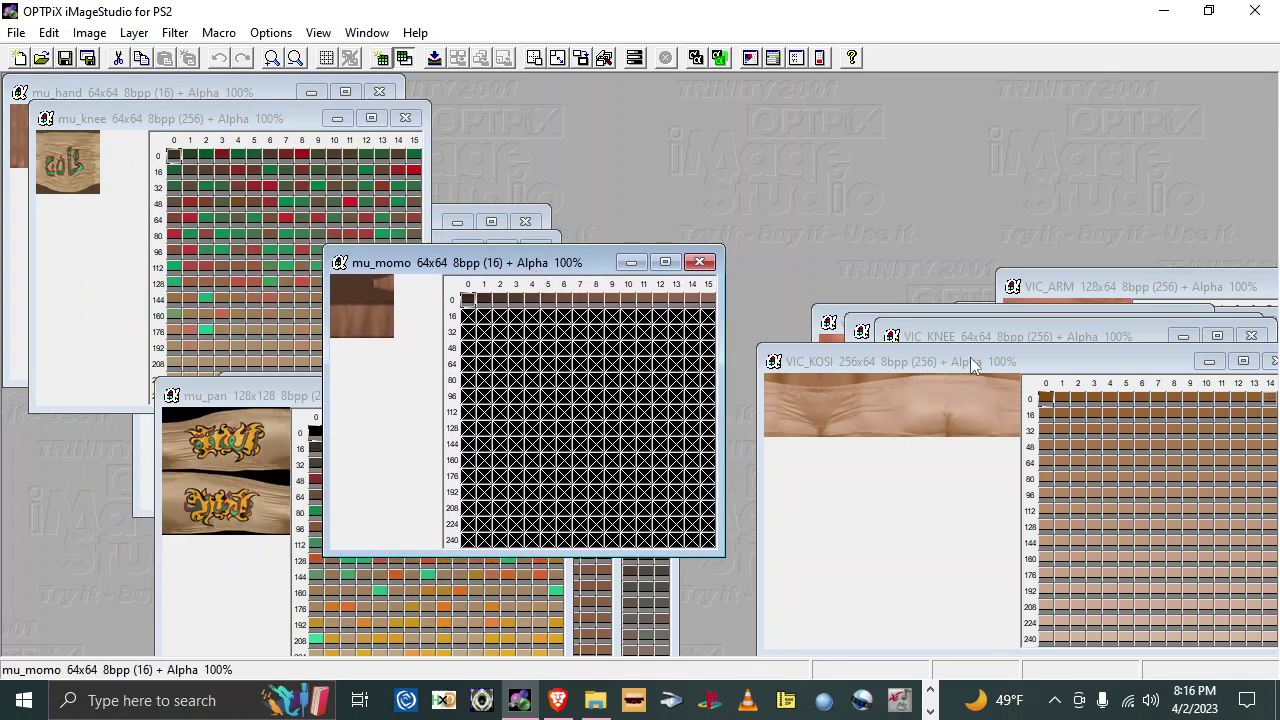
left_click_drag(970, 357, 816, 264)
Step: Reduce the VIC_KNEE texture to 16 colors and close the original 256-color image
right_click(805, 308)
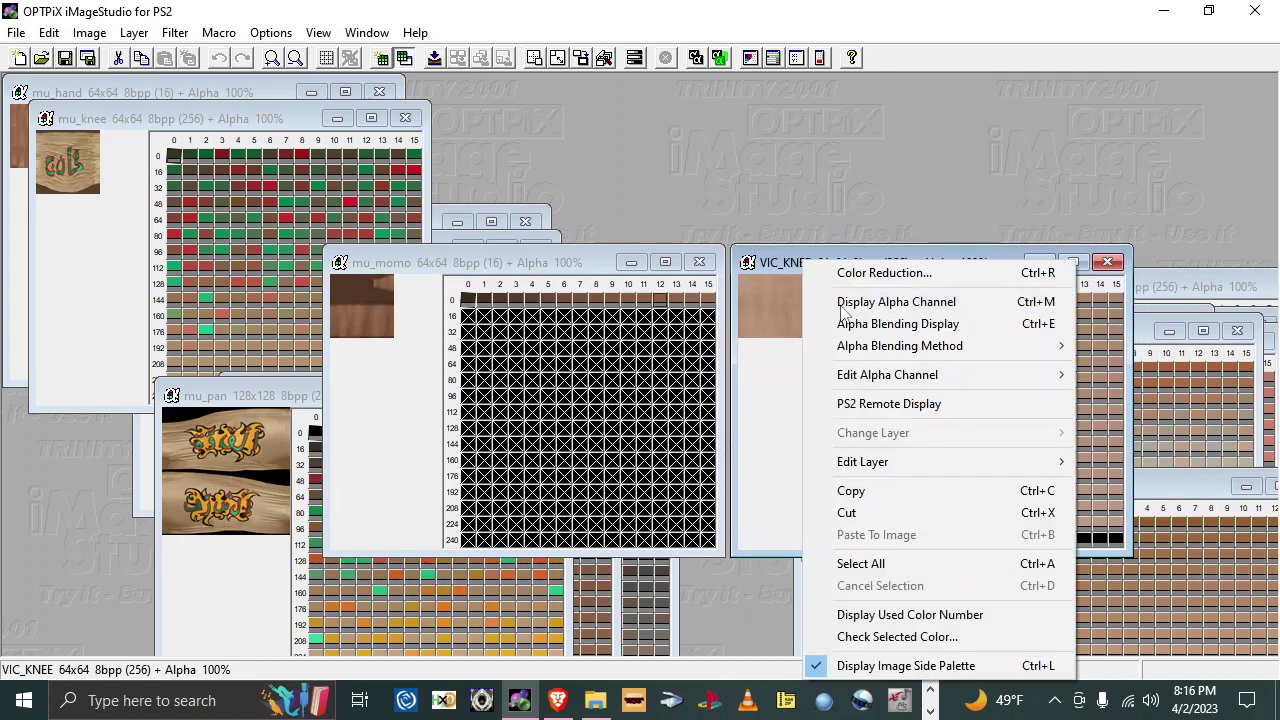
left_click(840, 271)
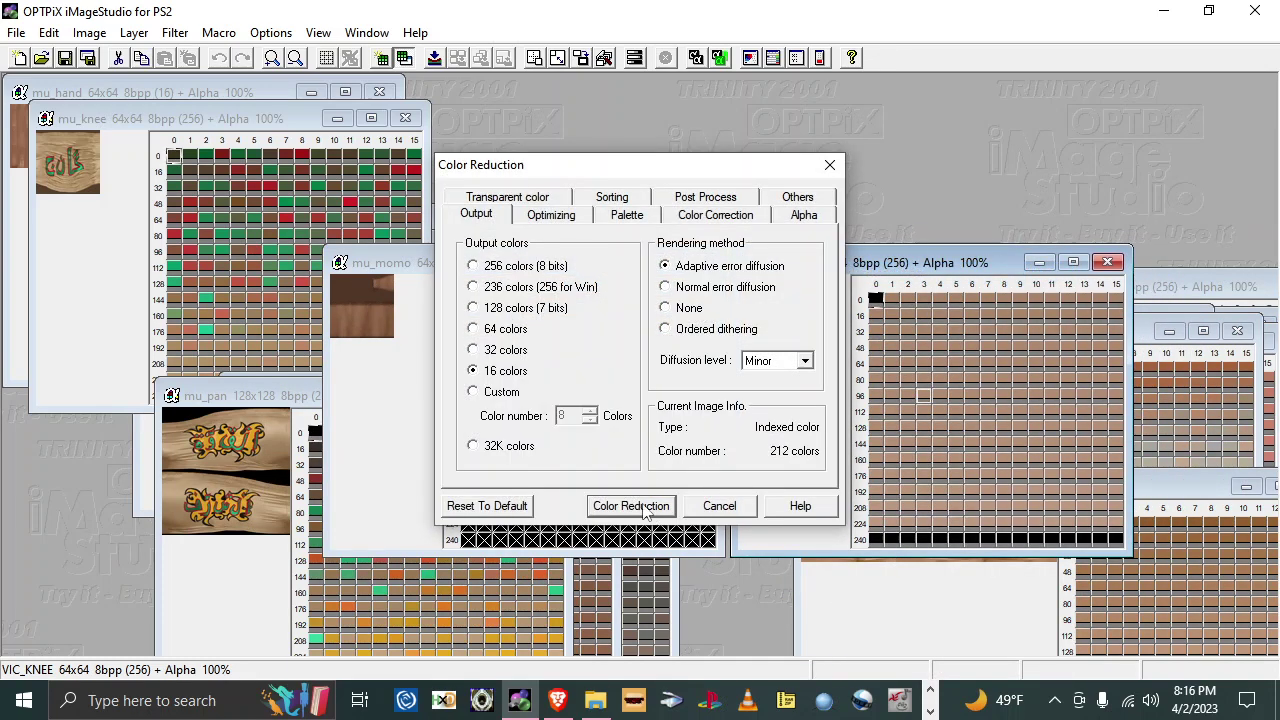
left_click(645, 506)
left_click(719, 505)
left_click(1107, 262)
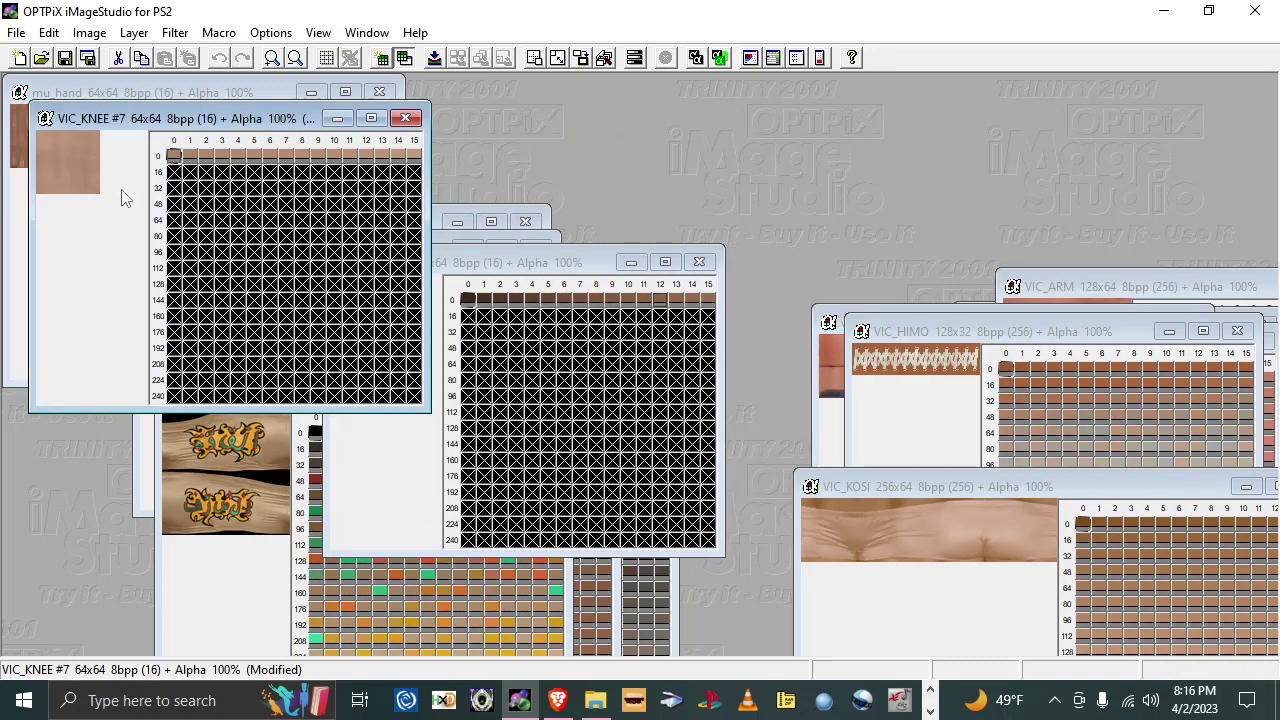
Step: Save the reduced knee image as VIC_KNEE.tm2 in the SVR 2006 TEXTURES folder and close the mu_momo image
left_click(96, 57)
left_click(618, 624)
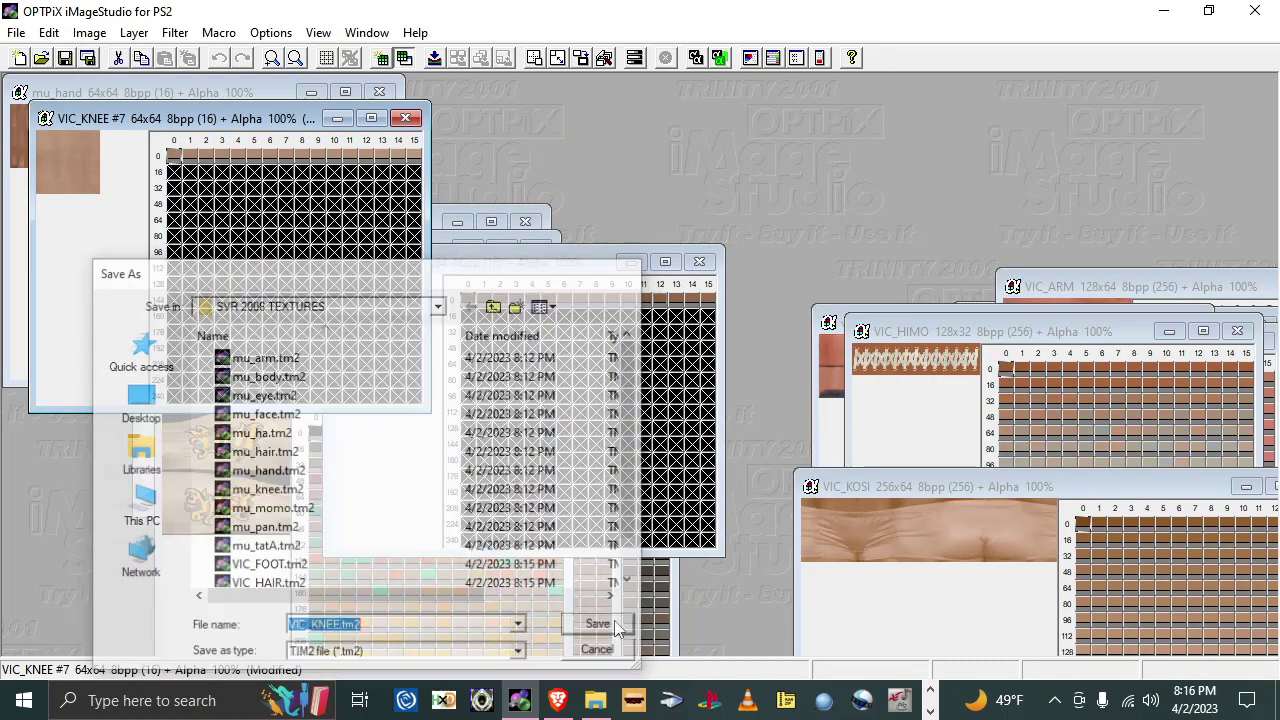
left_click(620, 533)
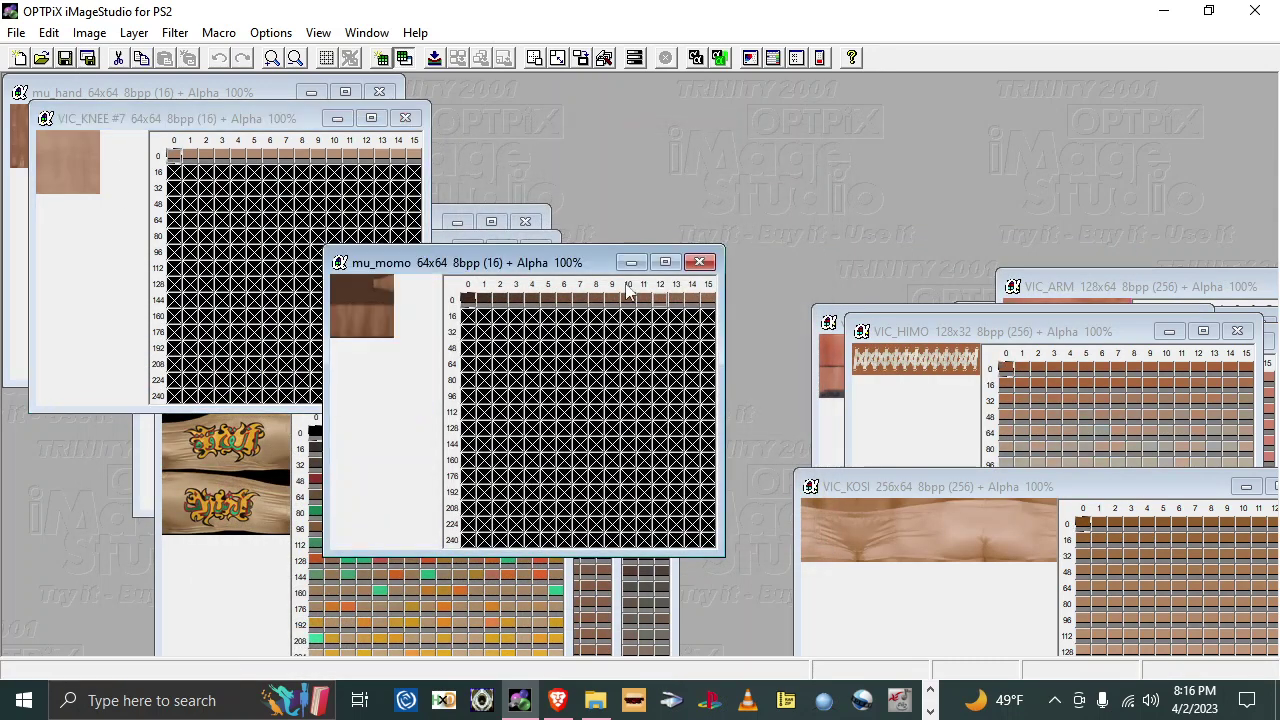
Step: Switch to File Explorer and delete mu_momo.tm2 from the SVR 2006 TEXTURES folder
left_click(593, 705)
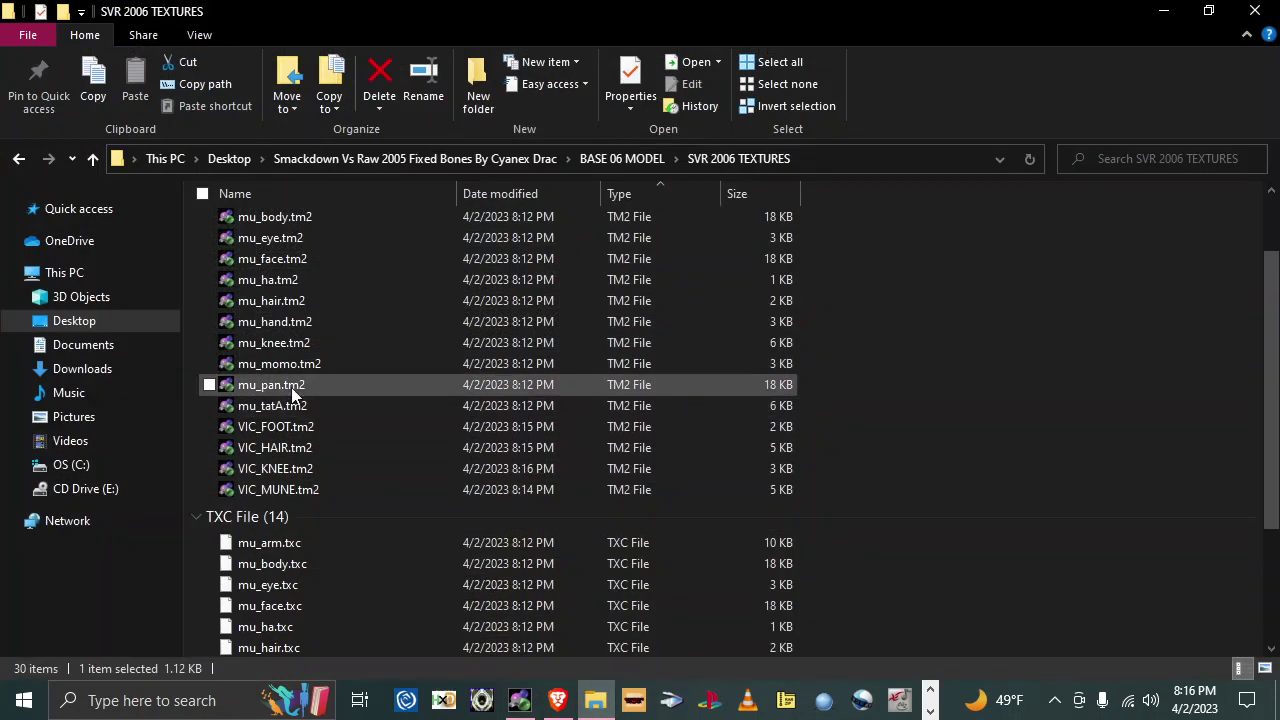
left_click(339, 370)
right_click(339, 367)
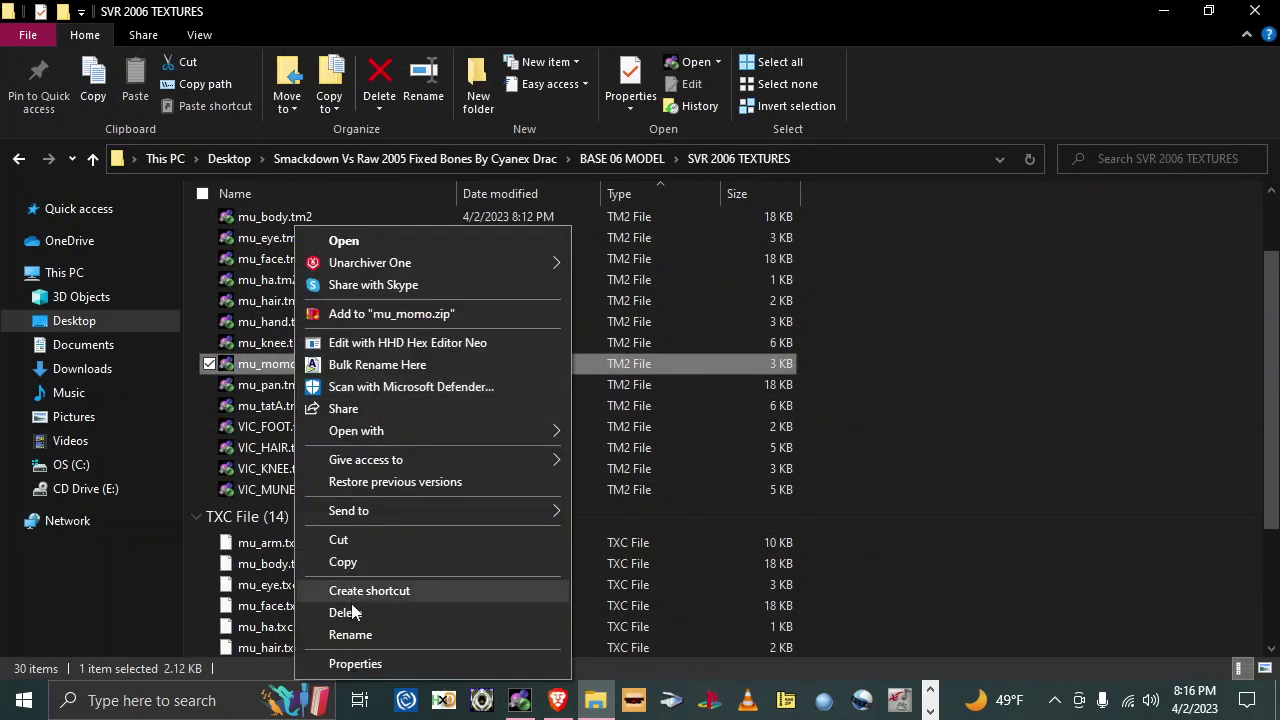
left_click(346, 610)
Step: Rename mu_momo.txc to VIC_KNEE.txc in the SVR 2006 TEXTURES folder and return to OPTPiX iMageStudio
scroll(335, 464, "down", 3)
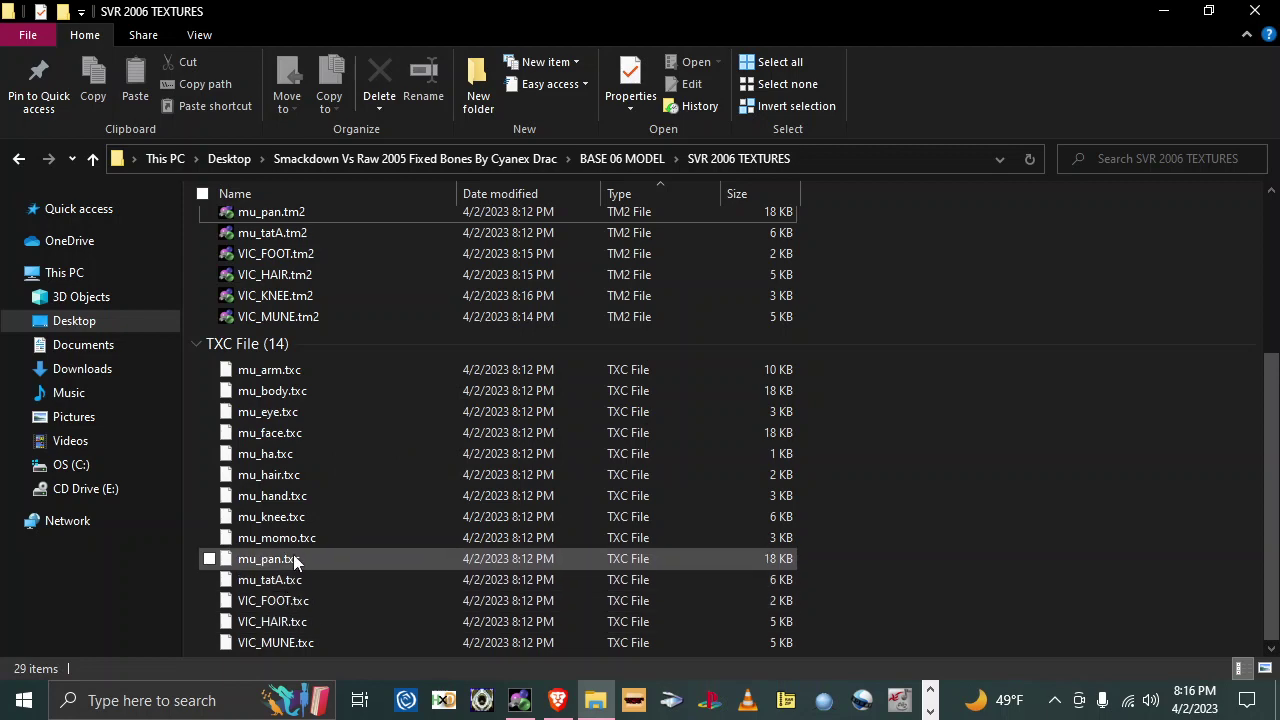
right_click(295, 537)
left_click(375, 489)
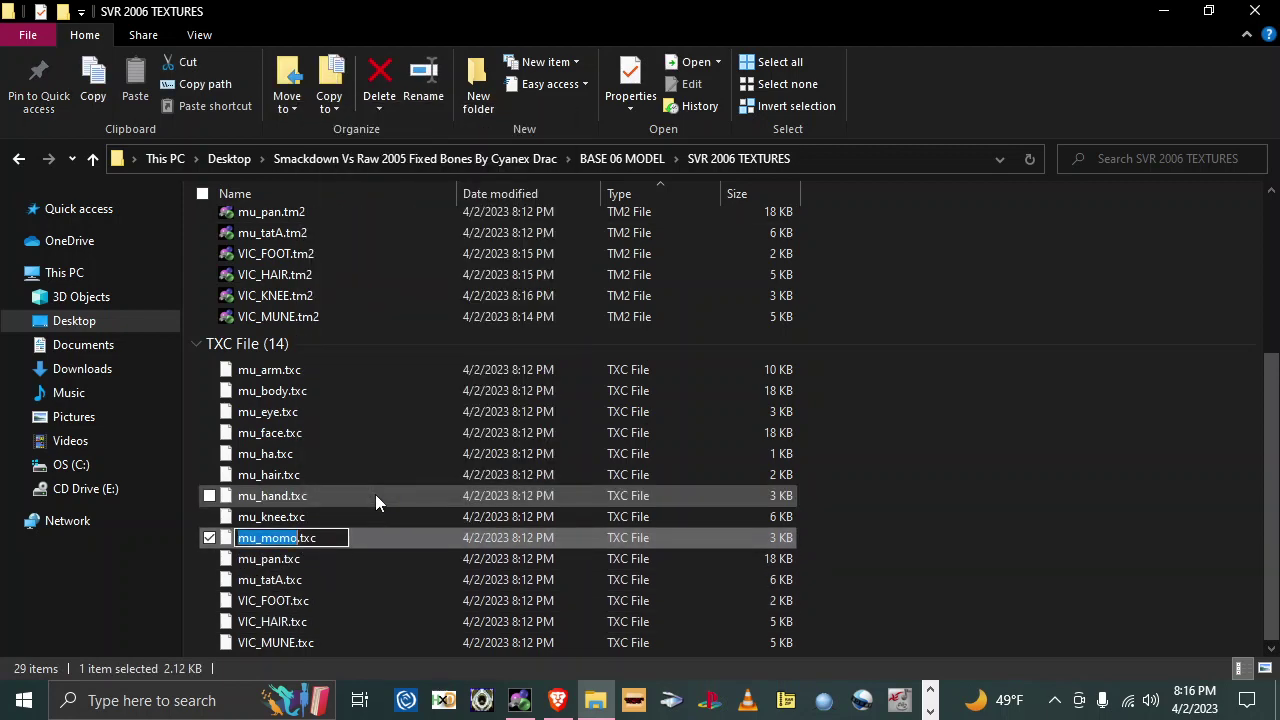
type("VIC_KNEE")
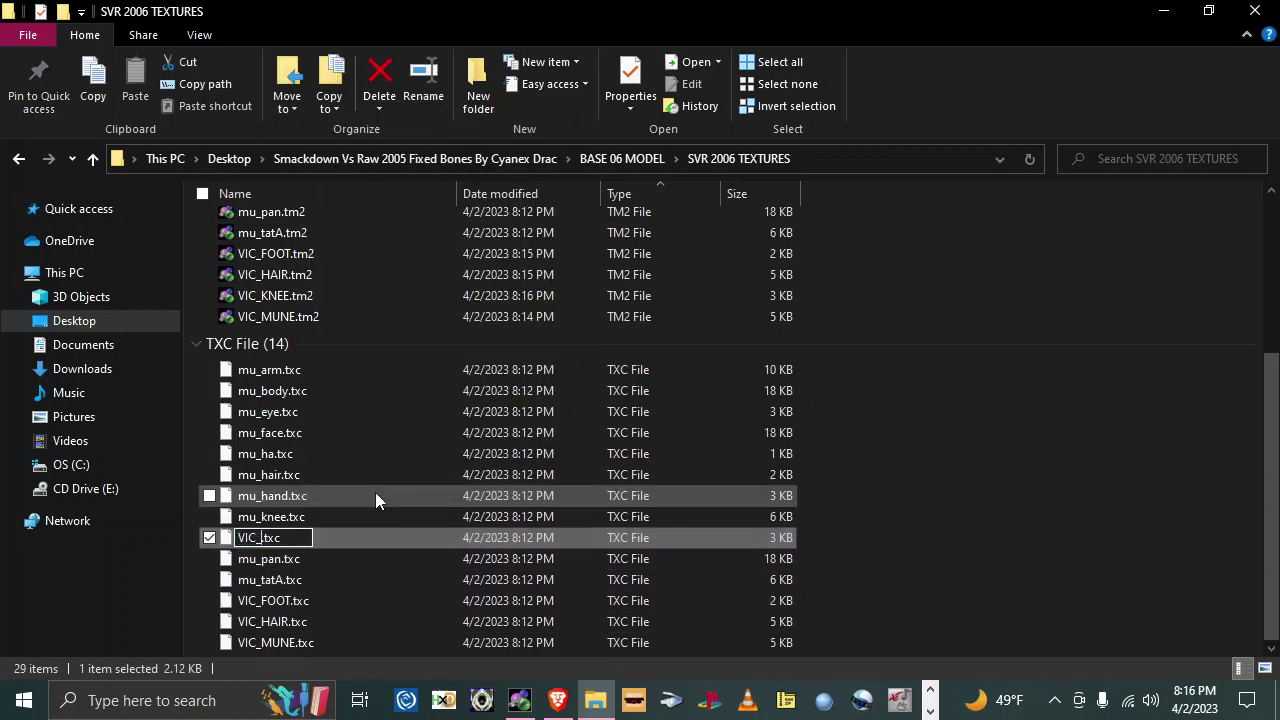
key("Return")
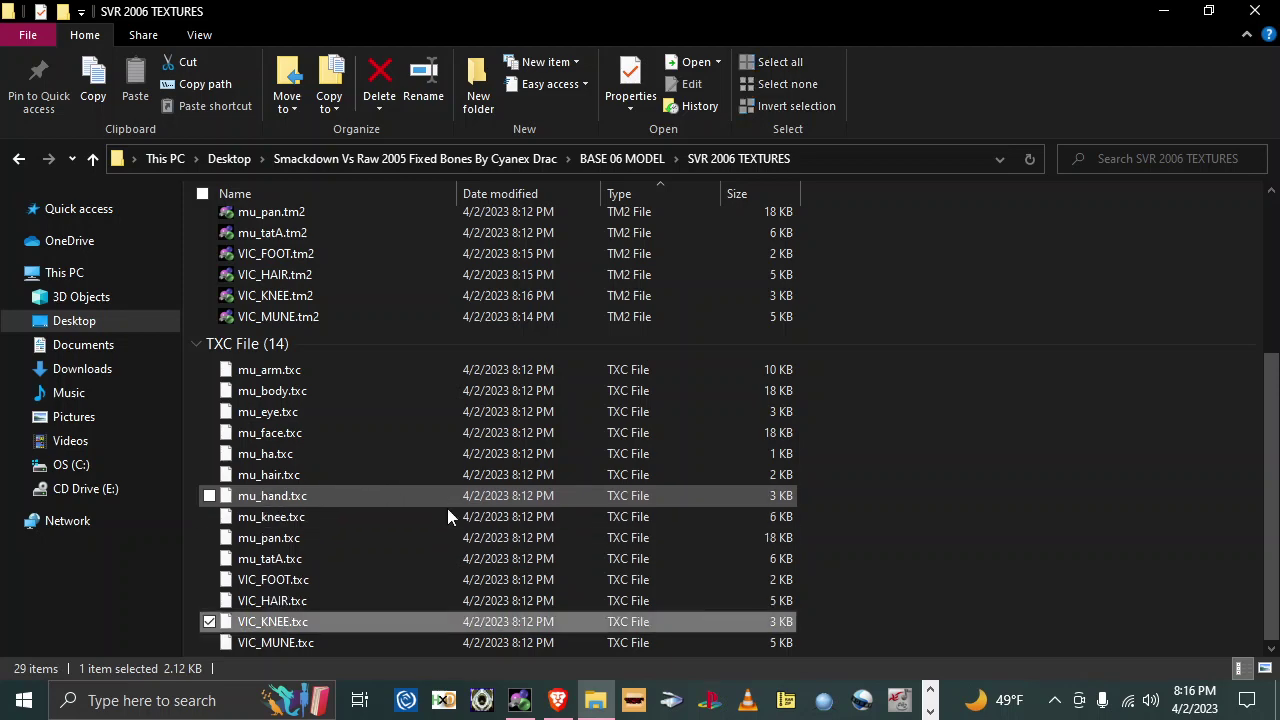
left_click(1163, 11)
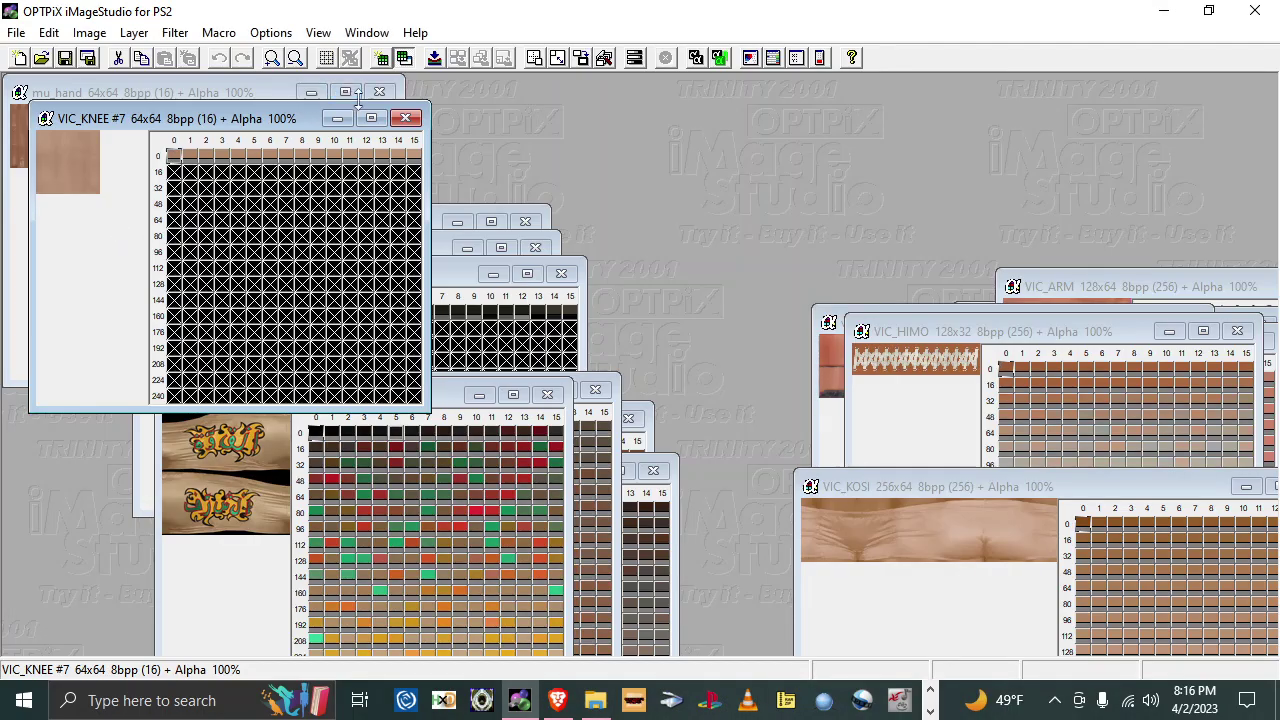
Step: Close the saved VIC_KNEE image and rearrange the textures so VIC_HAND sits beside mu_hand
left_click(405, 119)
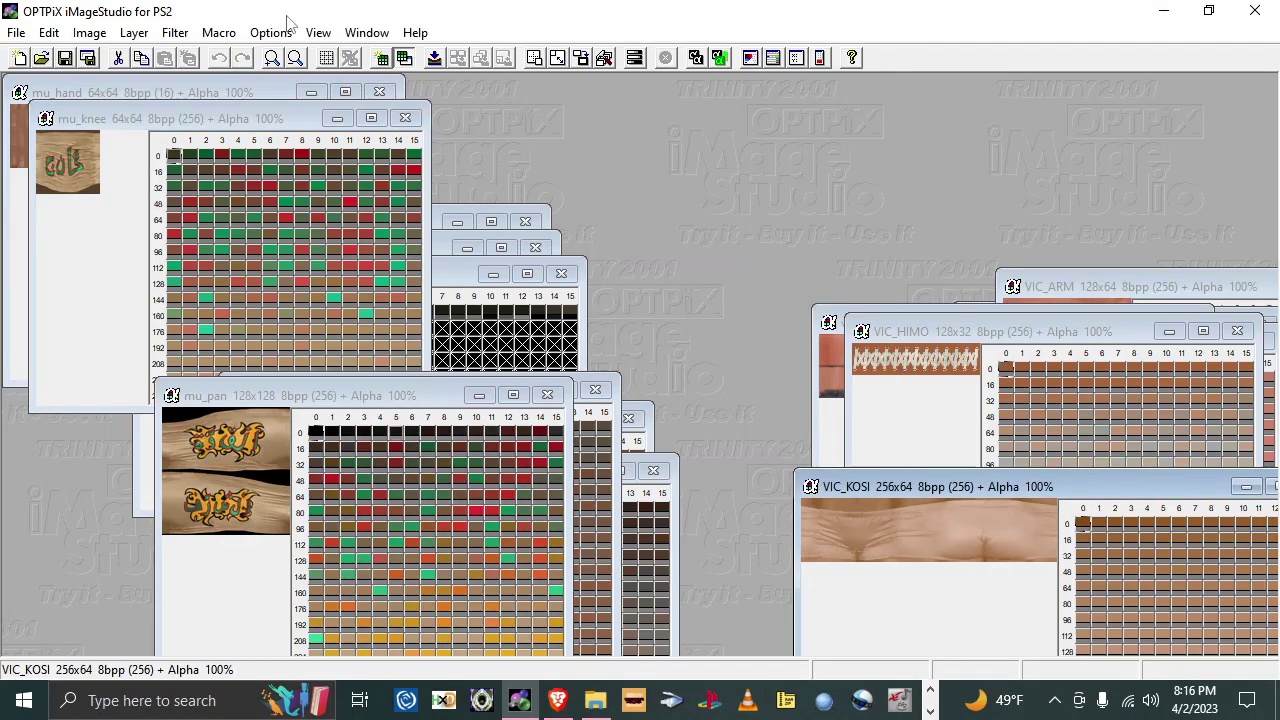
left_click_drag(255, 119, 325, 354)
left_click_drag(210, 100, 533, 311)
left_click_drag(993, 340, 929, 432)
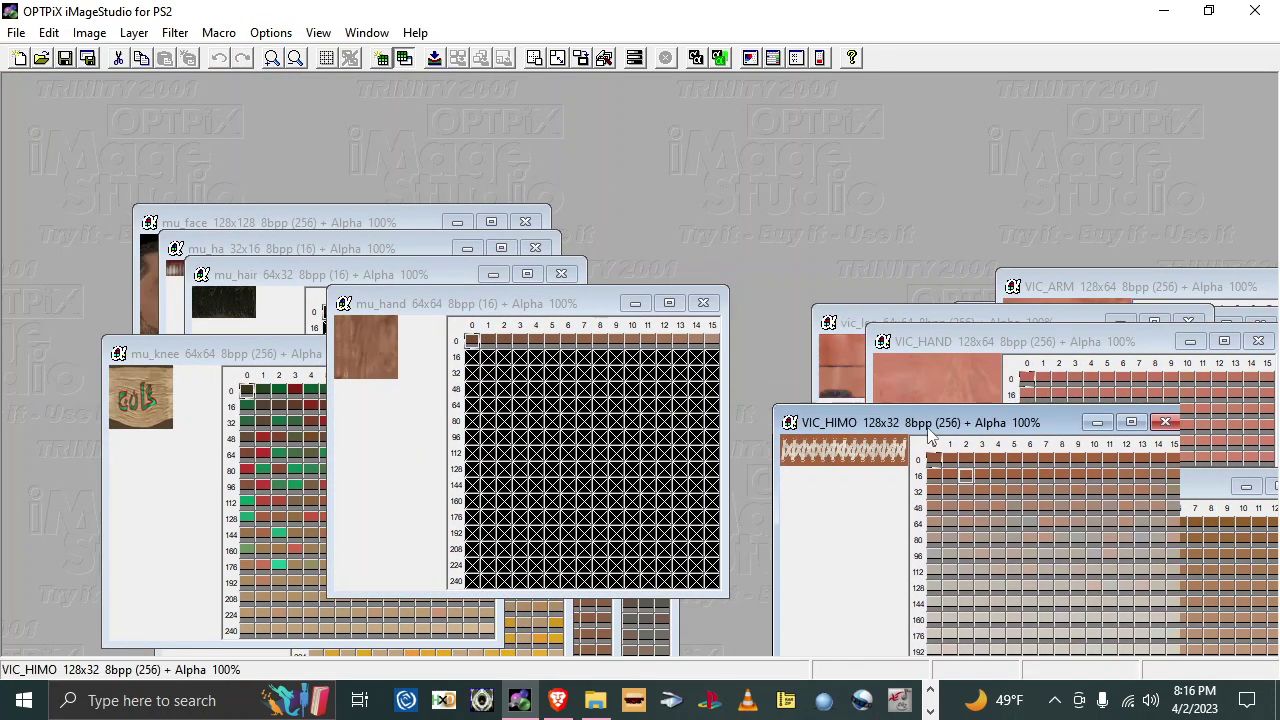
left_click_drag(928, 316, 840, 297)
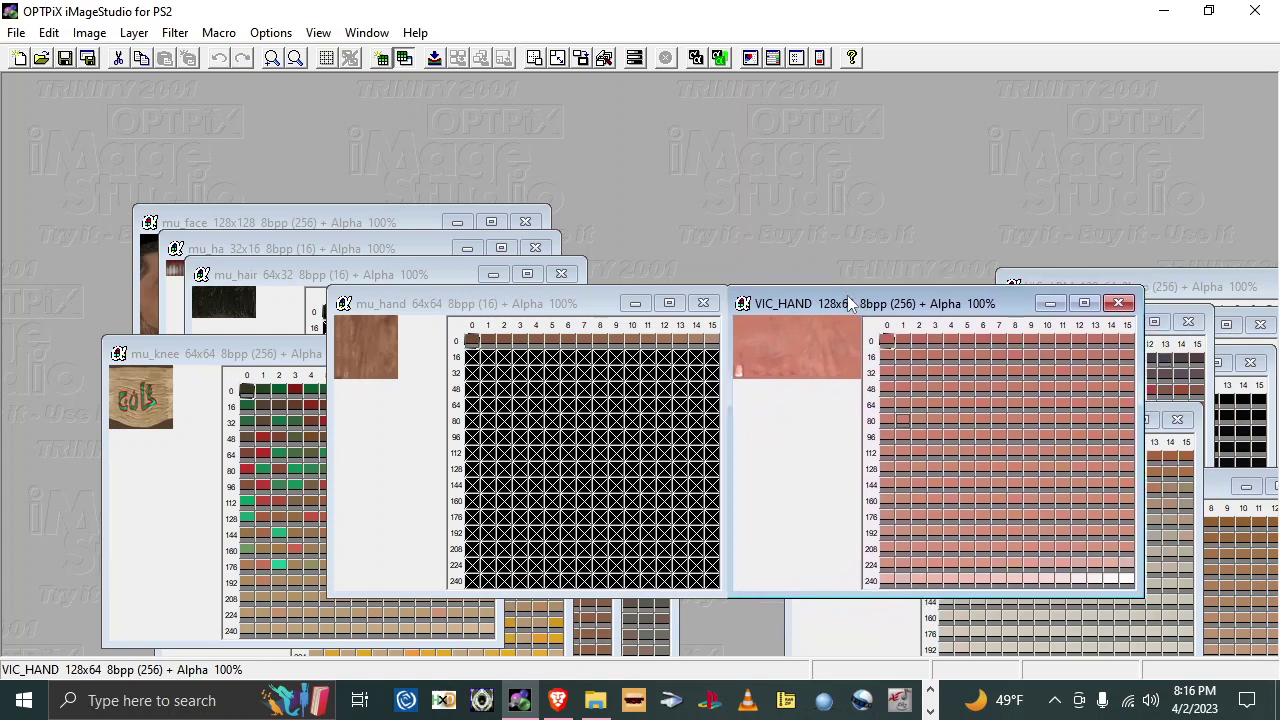
Step: Resize the VIC_HAND texture to 64x64 and close the original 128x64 image
left_click(89, 32)
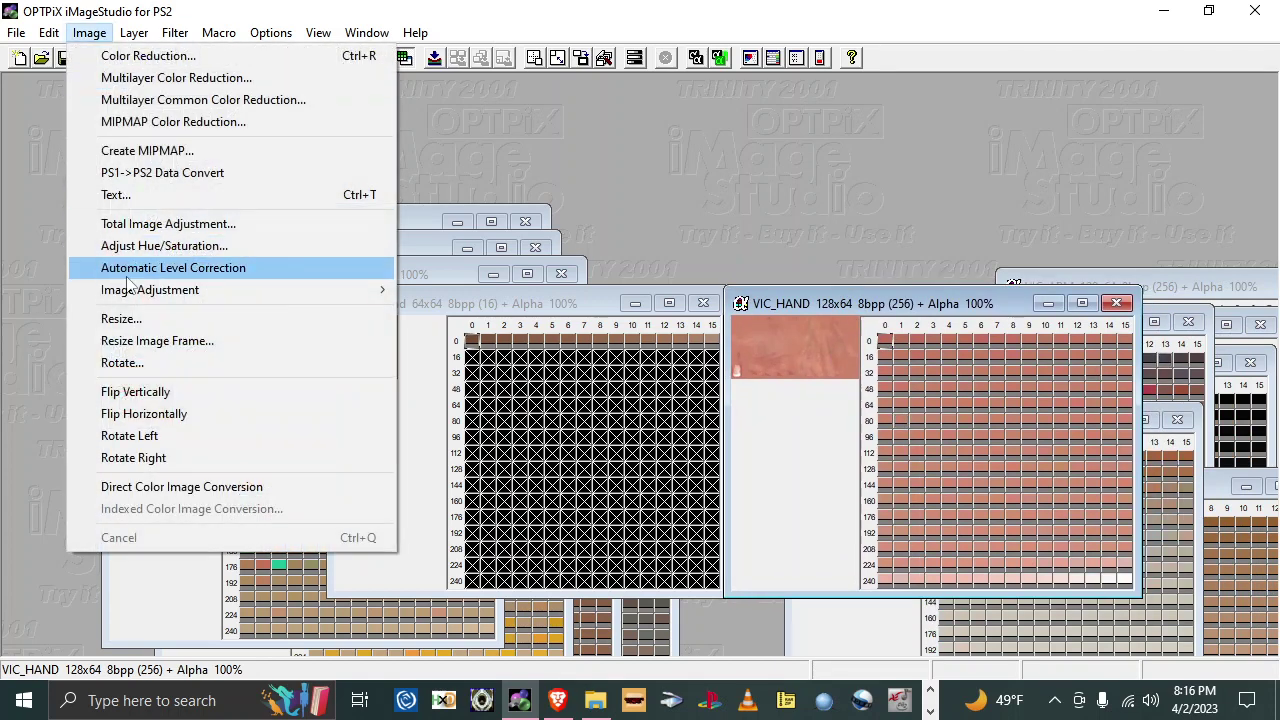
left_click(100, 320)
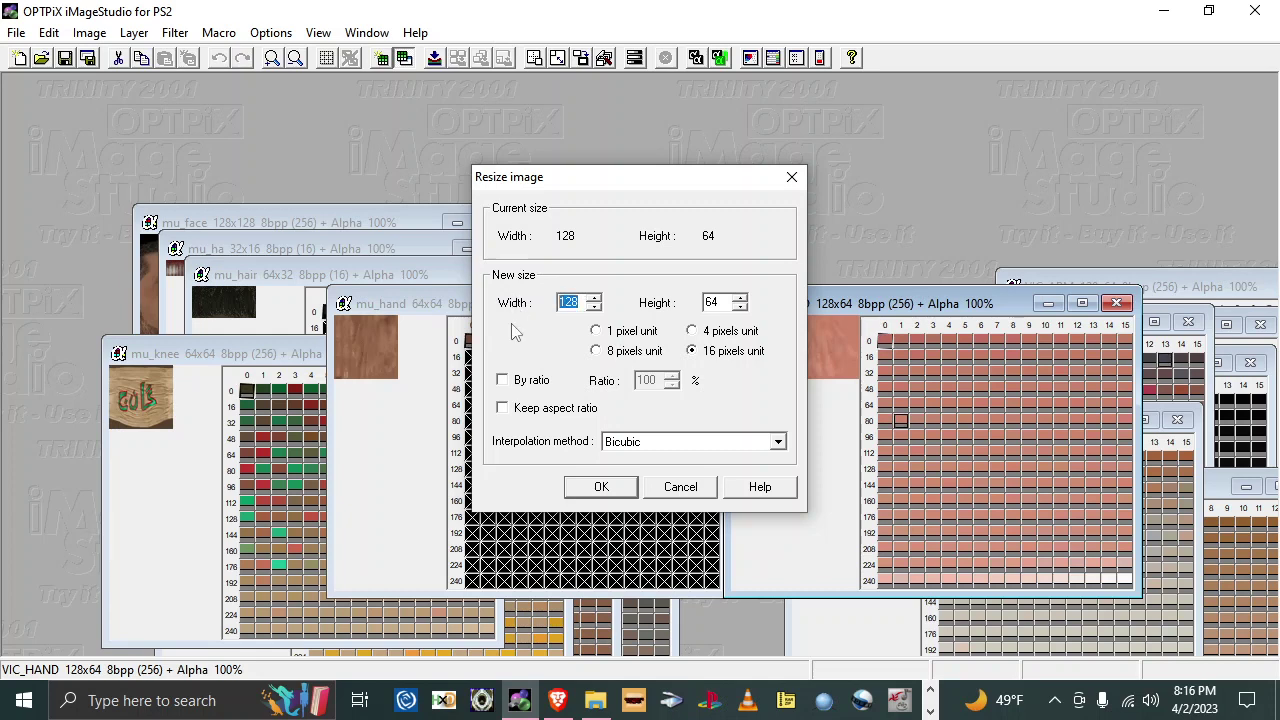
left_click(600, 487)
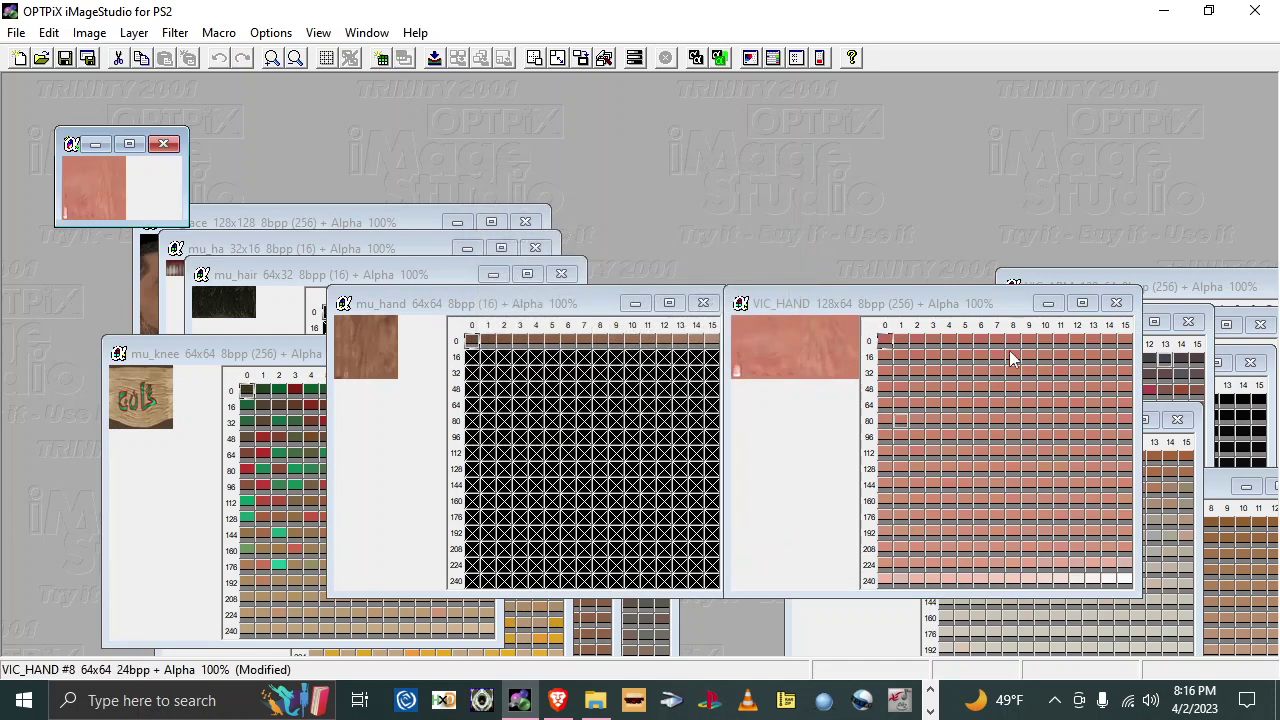
left_click(1116, 302)
Step: Reduce the resized VIC_HAND image to 16 colors and close the unreduced 24bpp copy without saving it
right_click(88, 210)
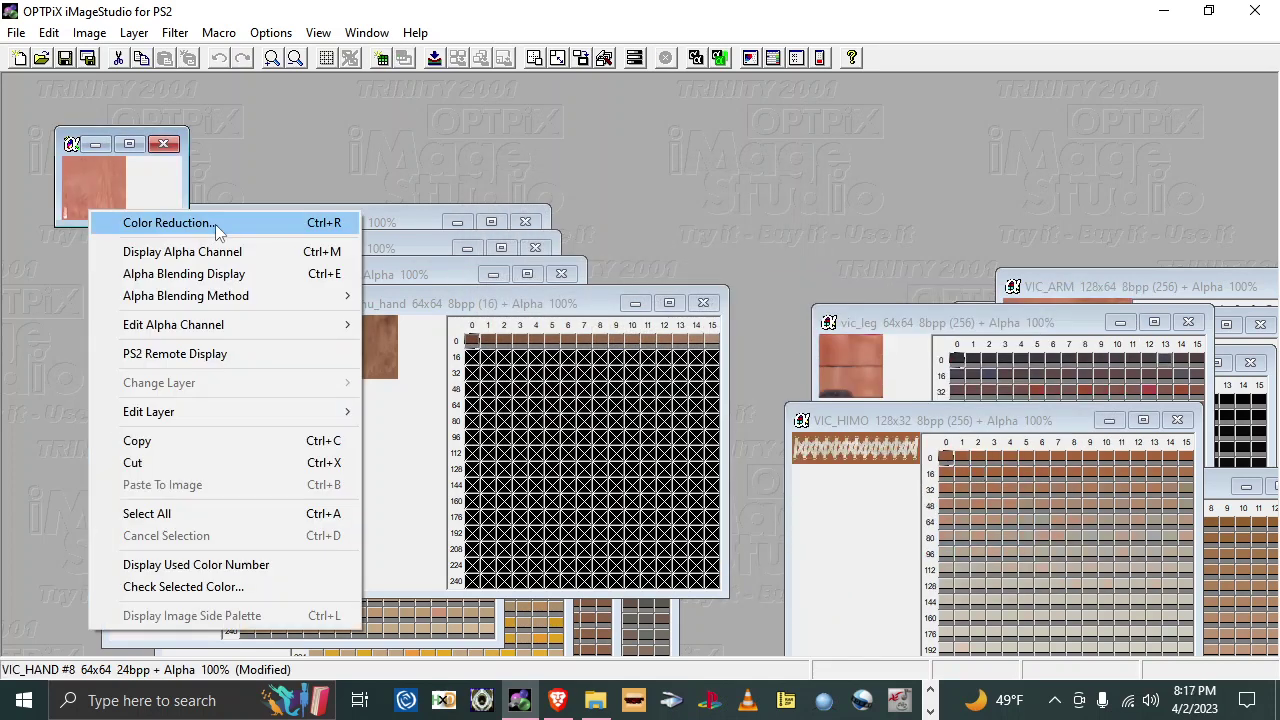
left_click(214, 221)
left_click(657, 508)
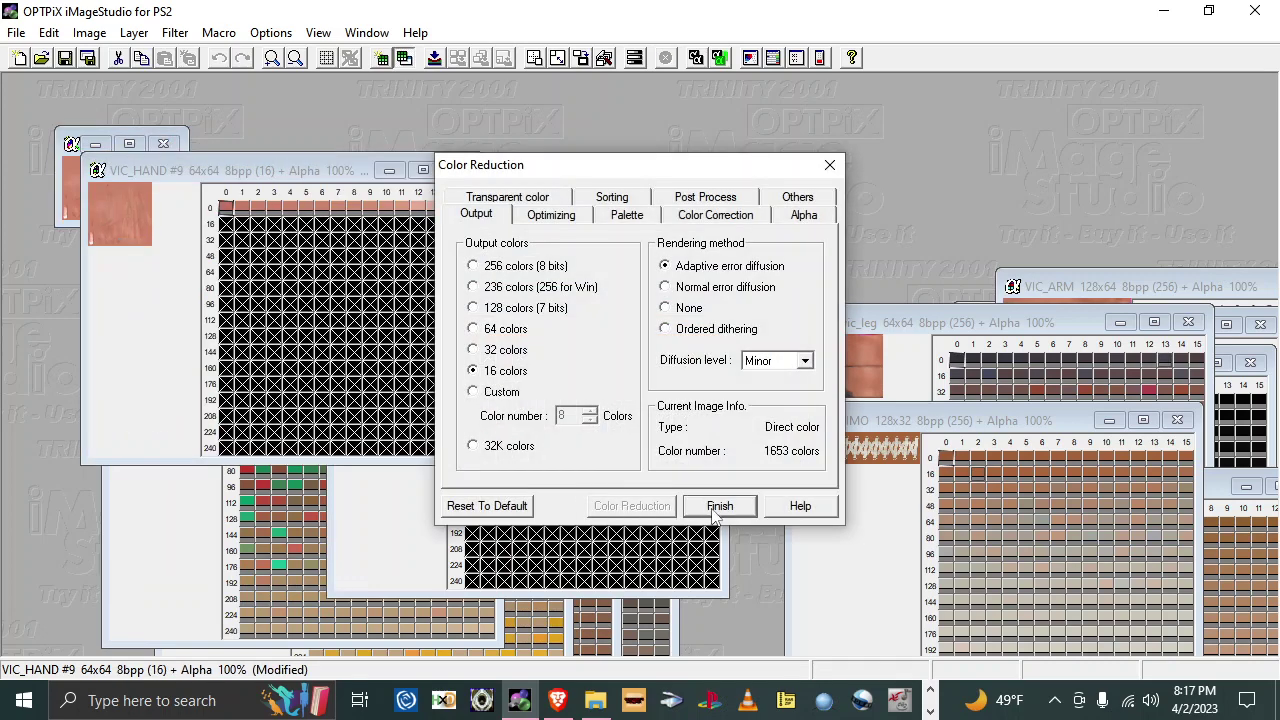
left_click(716, 512)
left_click(164, 146)
left_click(658, 404)
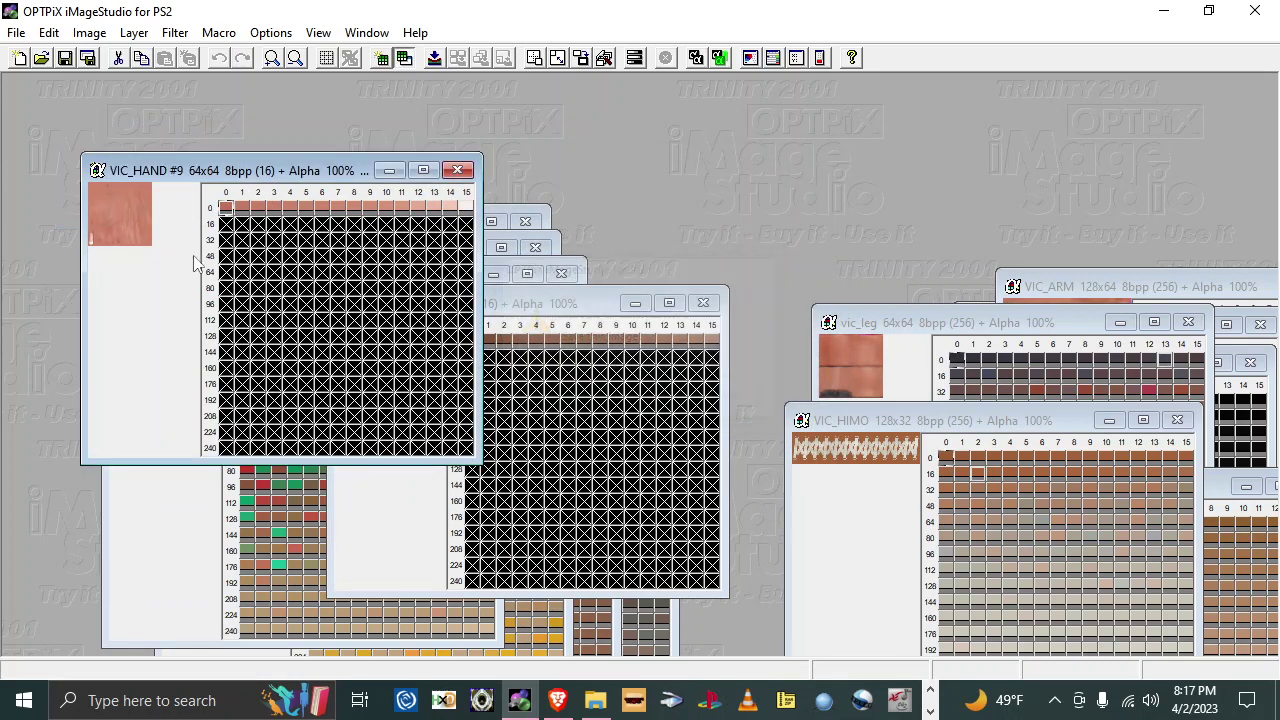
Step: Save the reduced hand image as VIC_HAND.tm2 in the SVR 2006 TEXTURES folder and close the mu_hand image
left_click(87, 58)
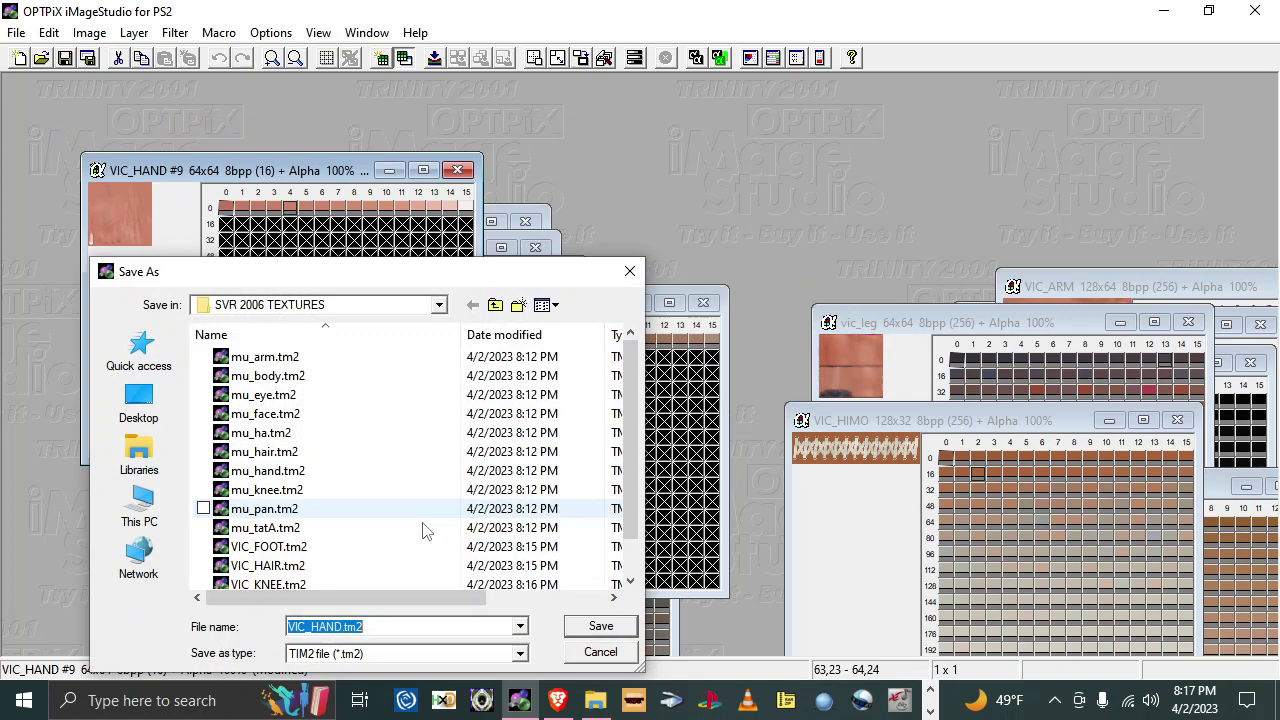
left_click(618, 626)
left_click(624, 533)
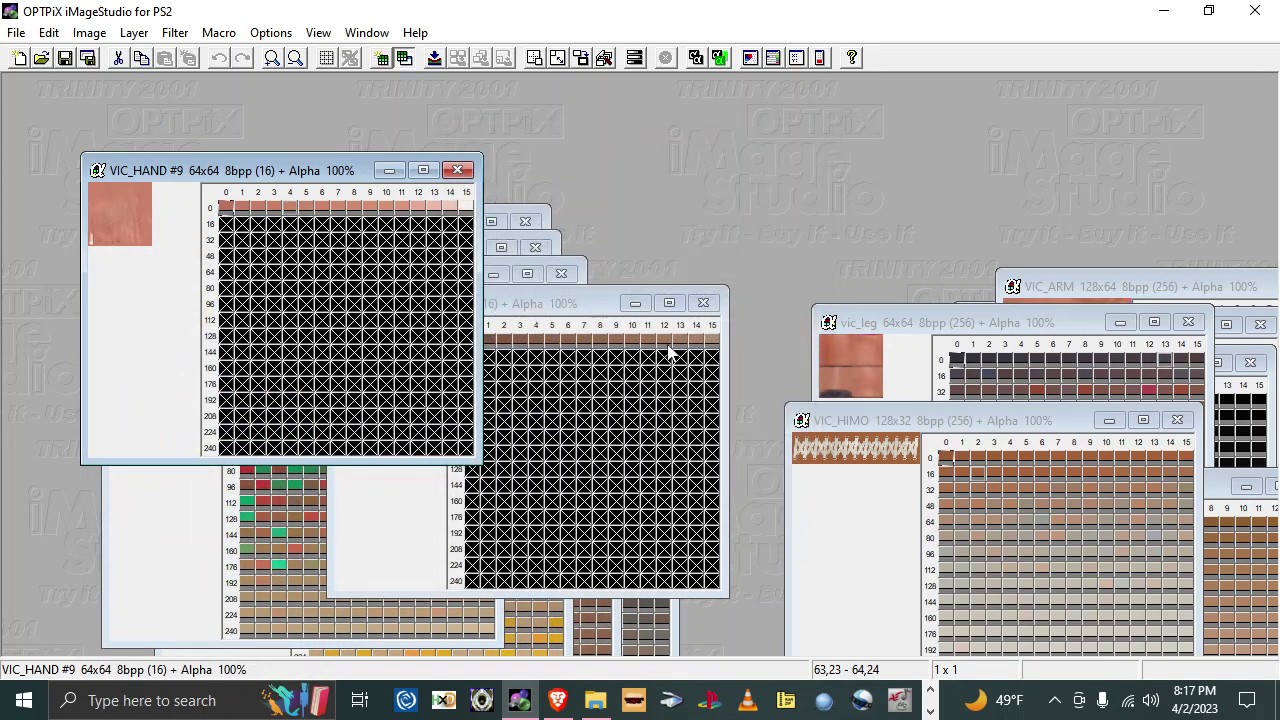
left_click(703, 297)
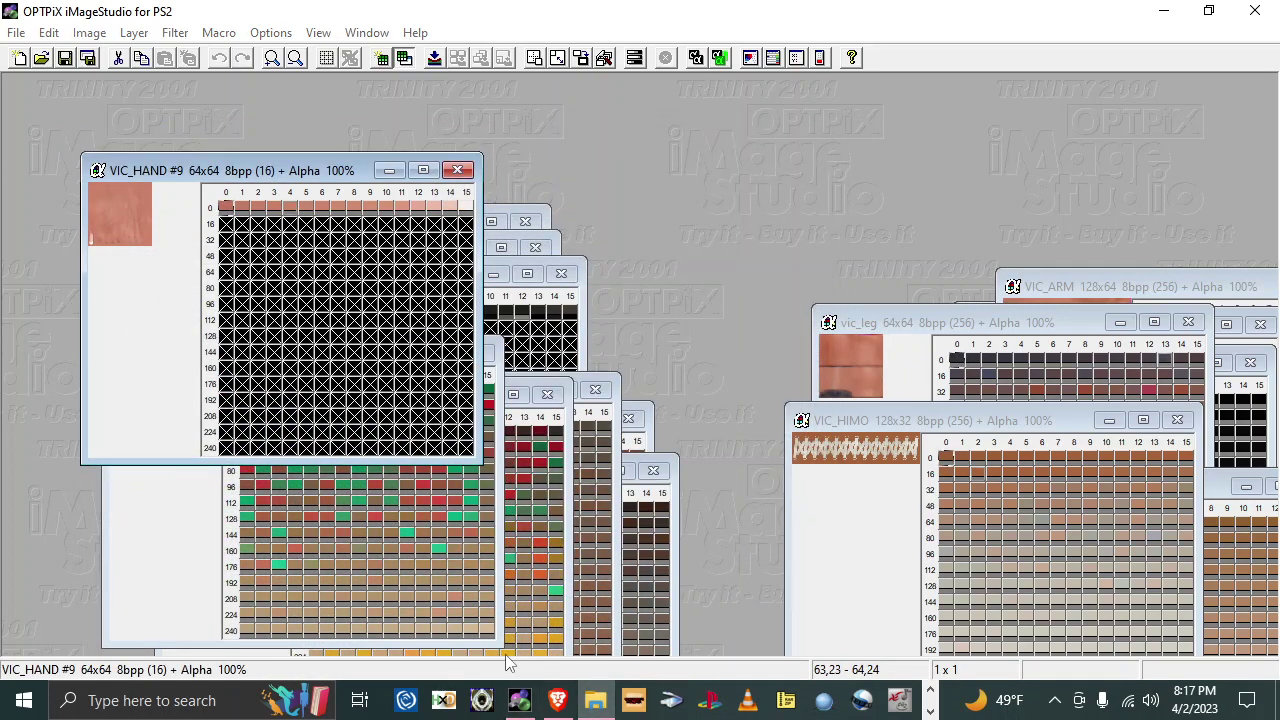
Step: Switch to File Explorer and delete mu_hand.tm2 from the SVR 2006 TEXTURES folder
left_click(595, 700)
scroll(324, 347, "up", 3)
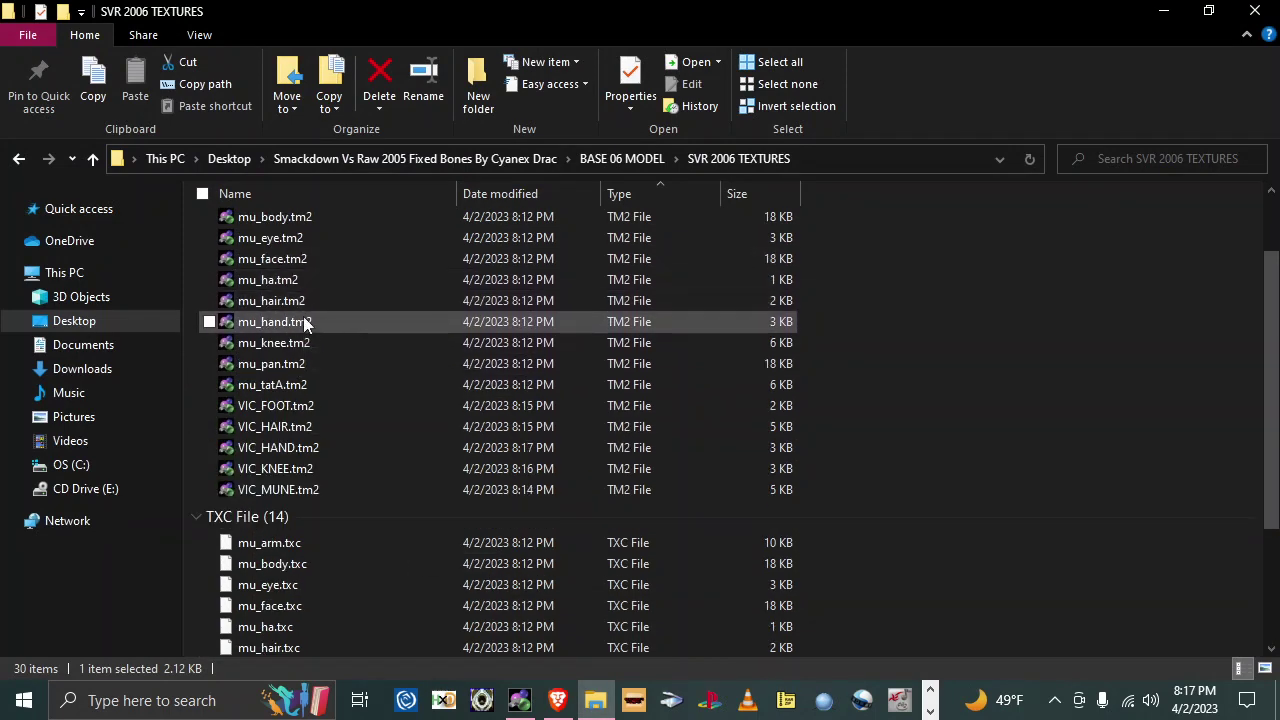
right_click(303, 316)
left_click(377, 609)
scroll(377, 590, "down", 1)
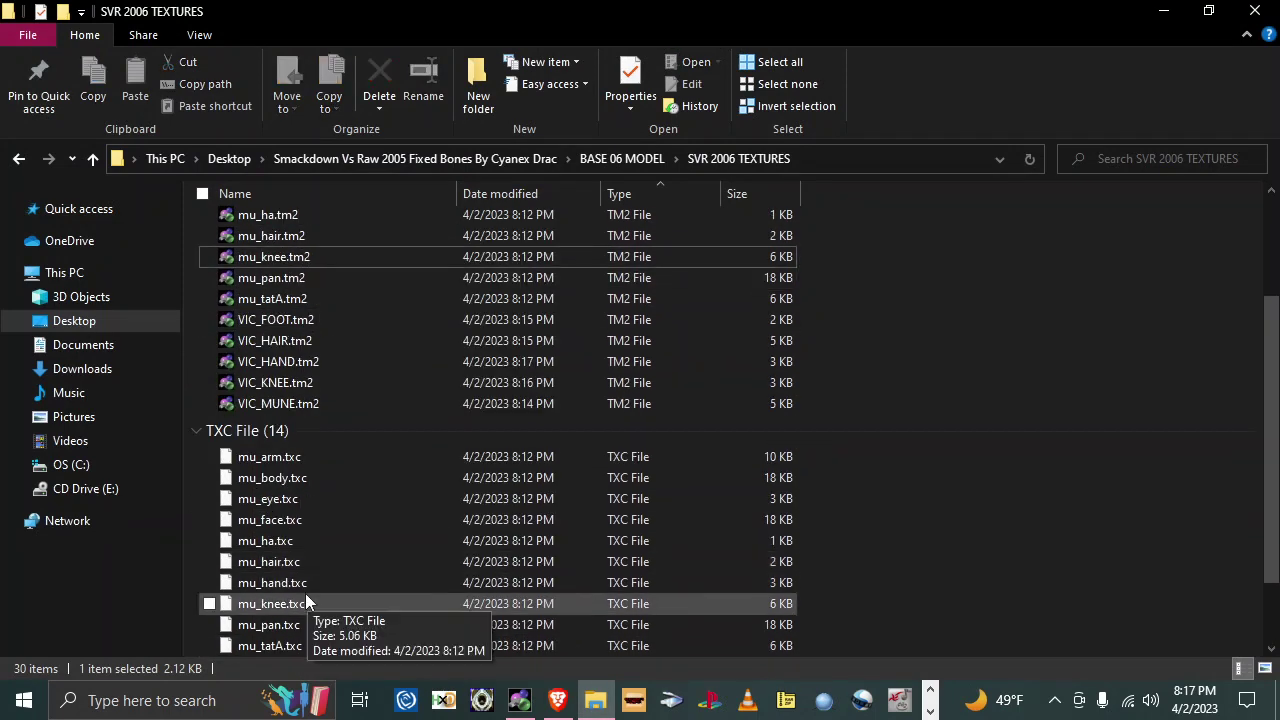
Step: Rename mu_hand.txc in the SVR 2006 TEXTURES folder as VIC_HAND.txc
left_click(305, 584)
right_click(331, 590)
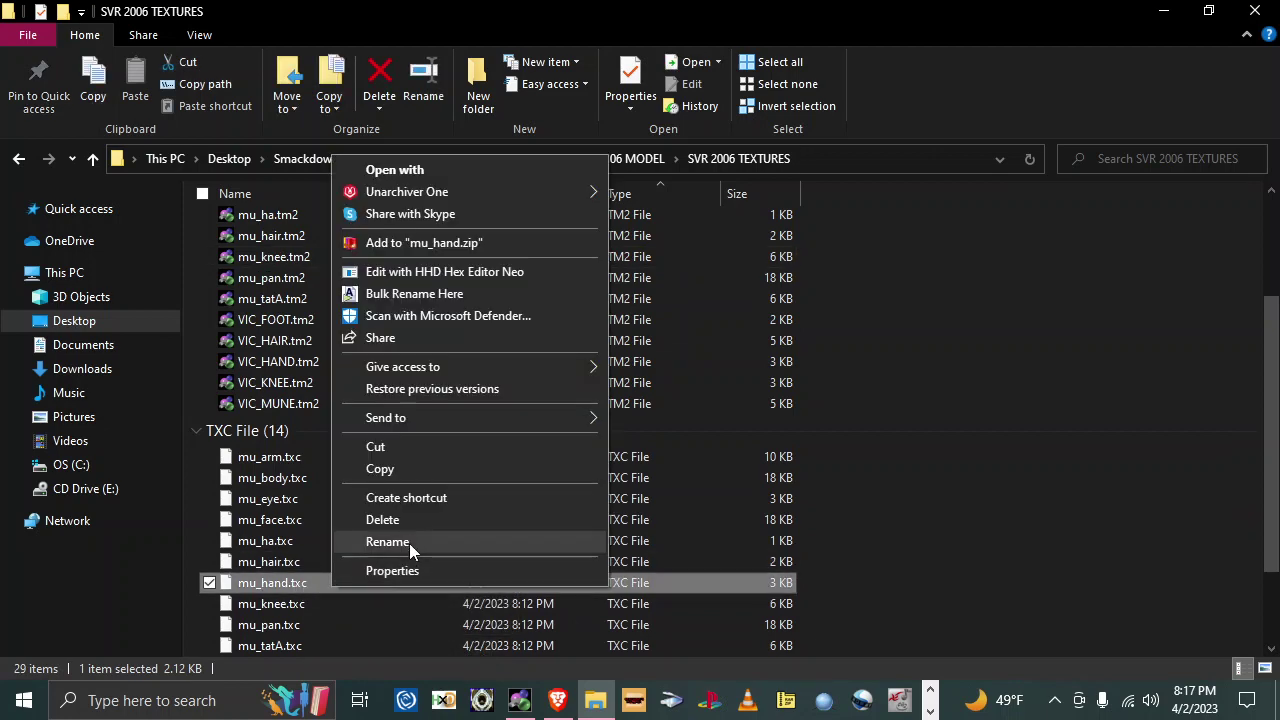
left_click(409, 540)
type("VIC")
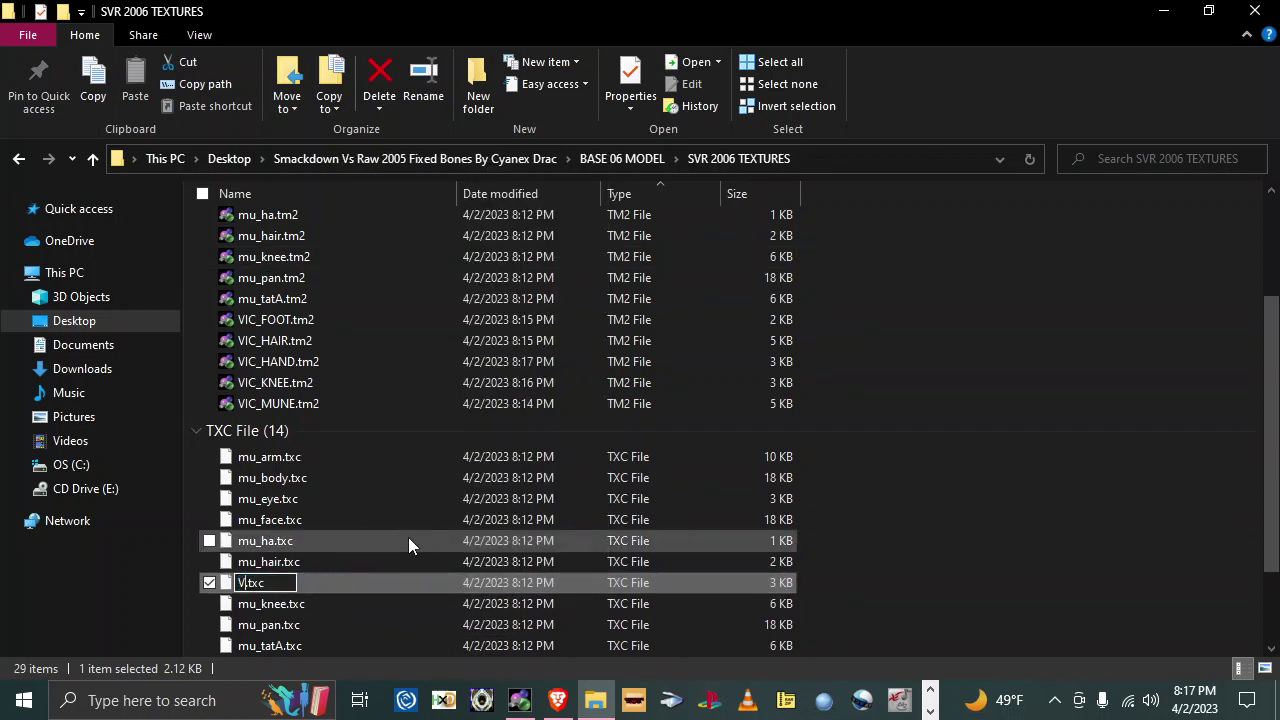
type("_HAND")
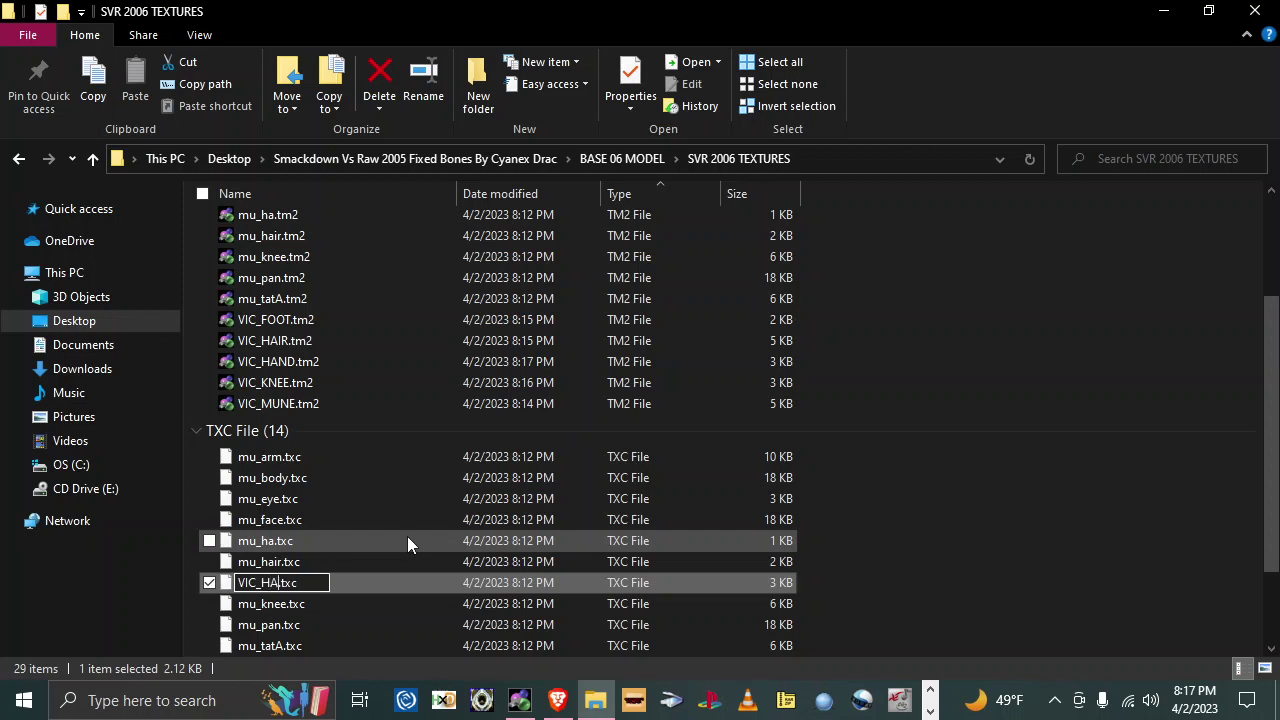
key("Return")
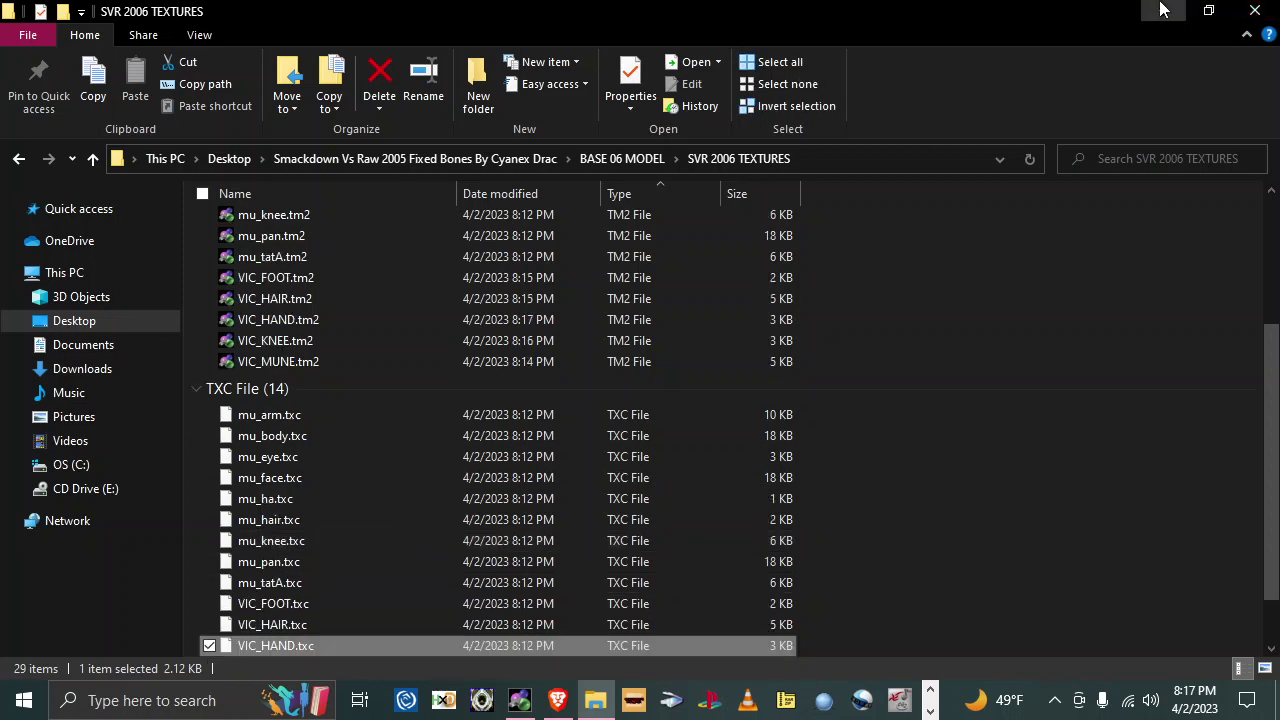
Step: Switch to OPTPiX iMageStudio and rearrange the texture windows so that VIC_TOP sits beside mu_hair, with VIC_HIMO and vic_leg moved out of the way
left_click(1163, 11)
left_click(457, 170)
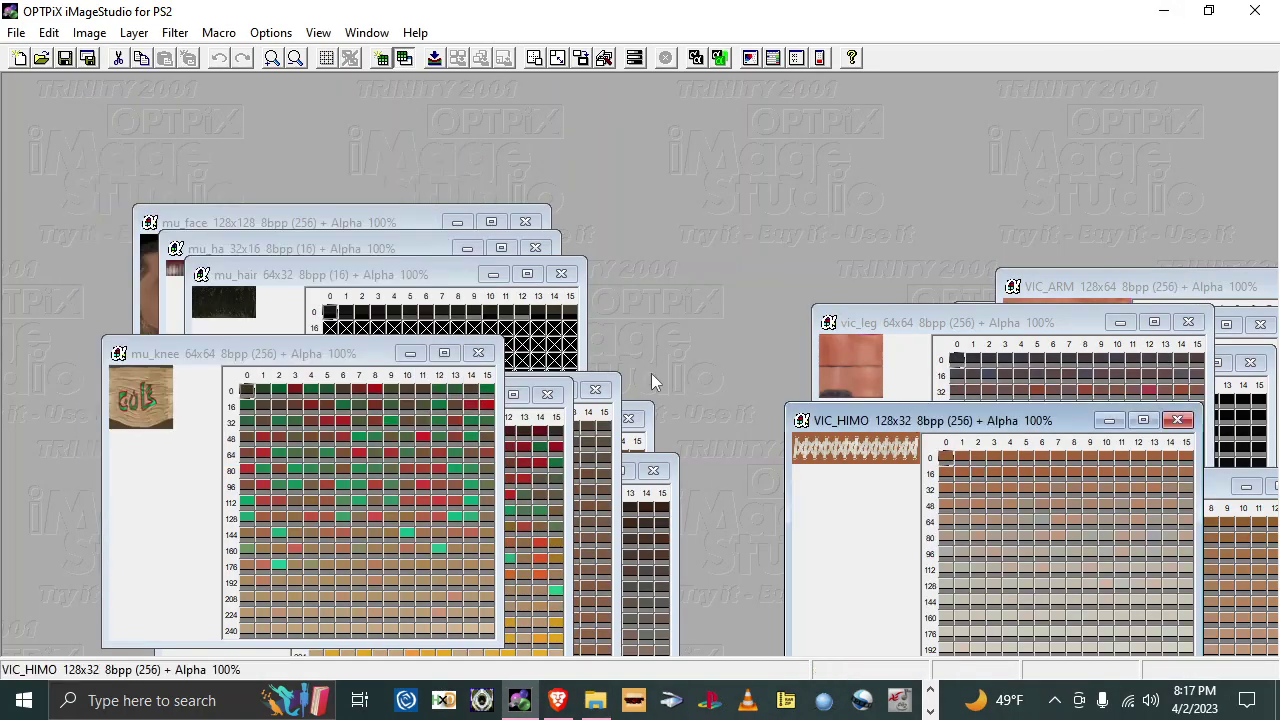
mouse_move(378, 287)
left_mouse_down()
mouse_move(307, 350)
mouse_move(393, 307)
mouse_move(388, 278)
left_mouse_up()
left_click_drag(1026, 421, 907, 84)
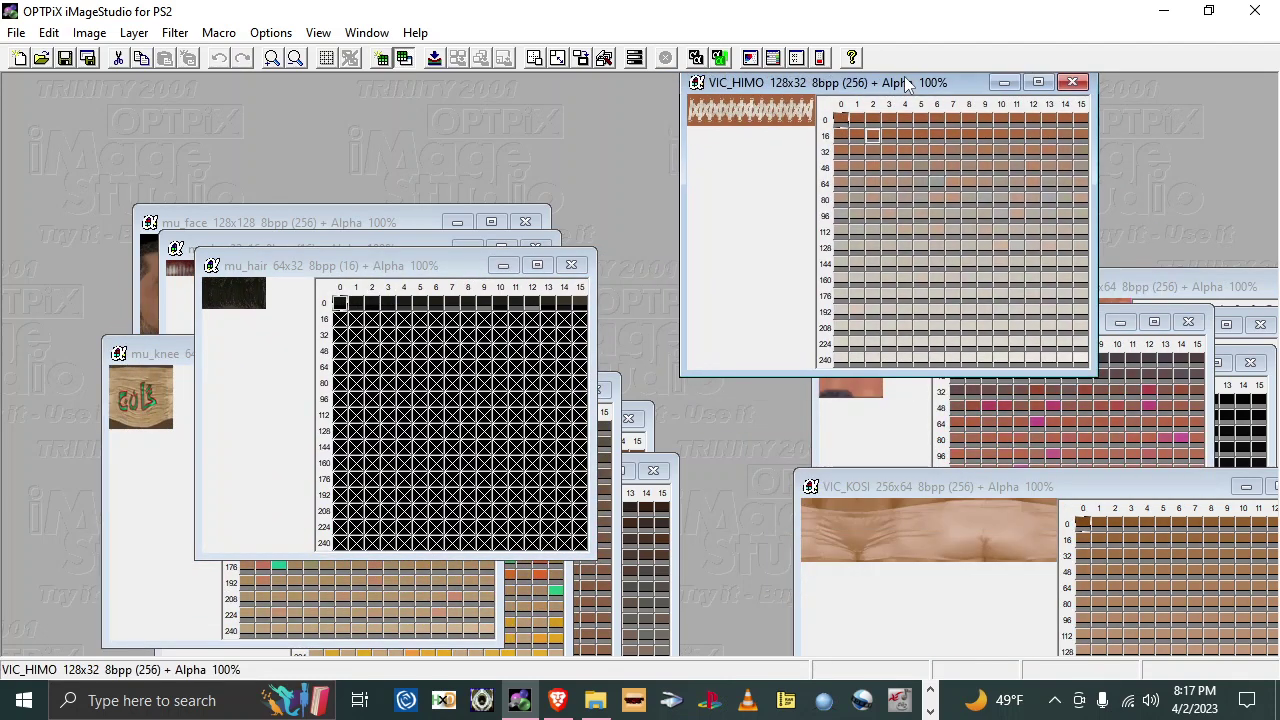
left_click(1104, 338)
left_click_drag(950, 323, 826, 448)
left_click(1136, 363)
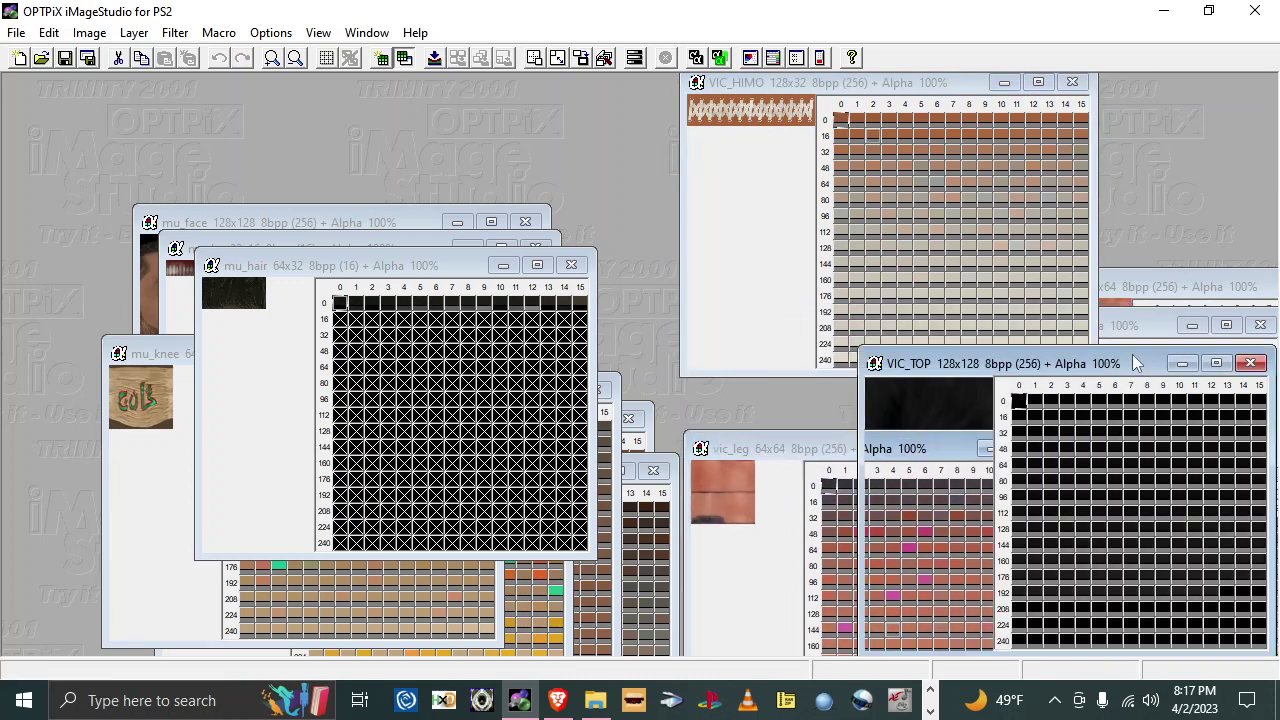
left_click_drag(1136, 363, 906, 265)
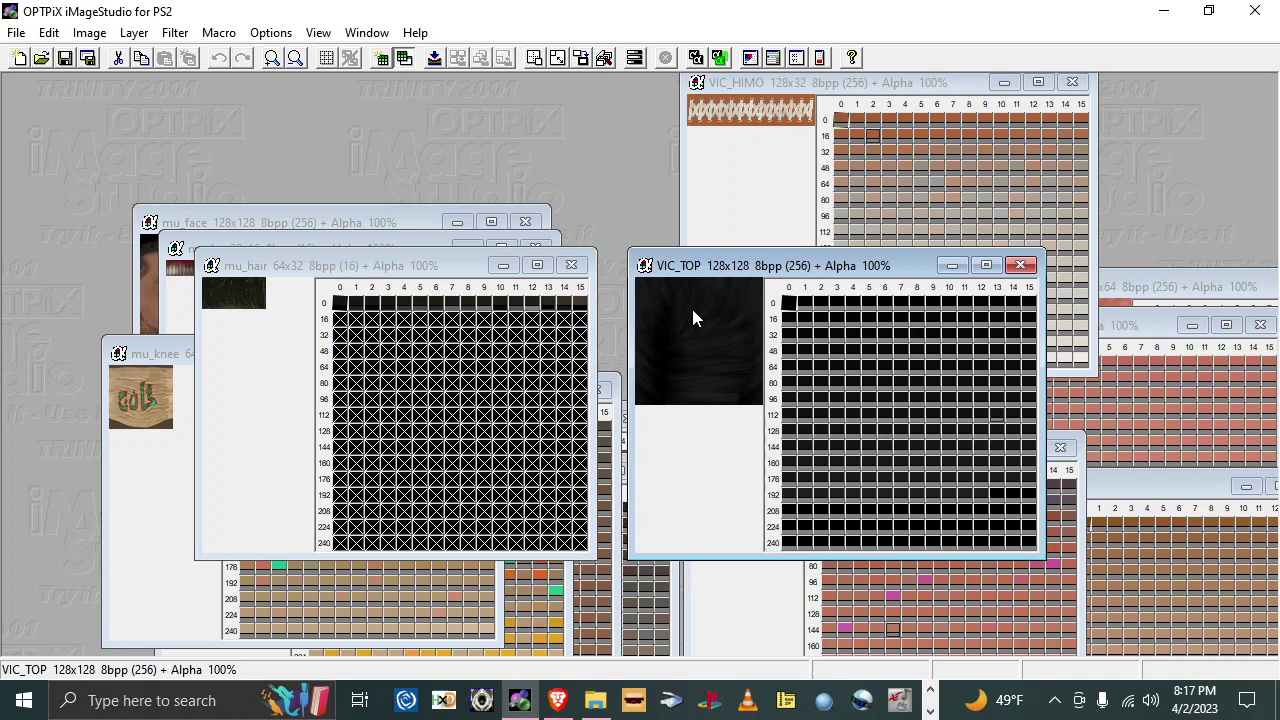
left_click(89, 33)
left_click(105, 318)
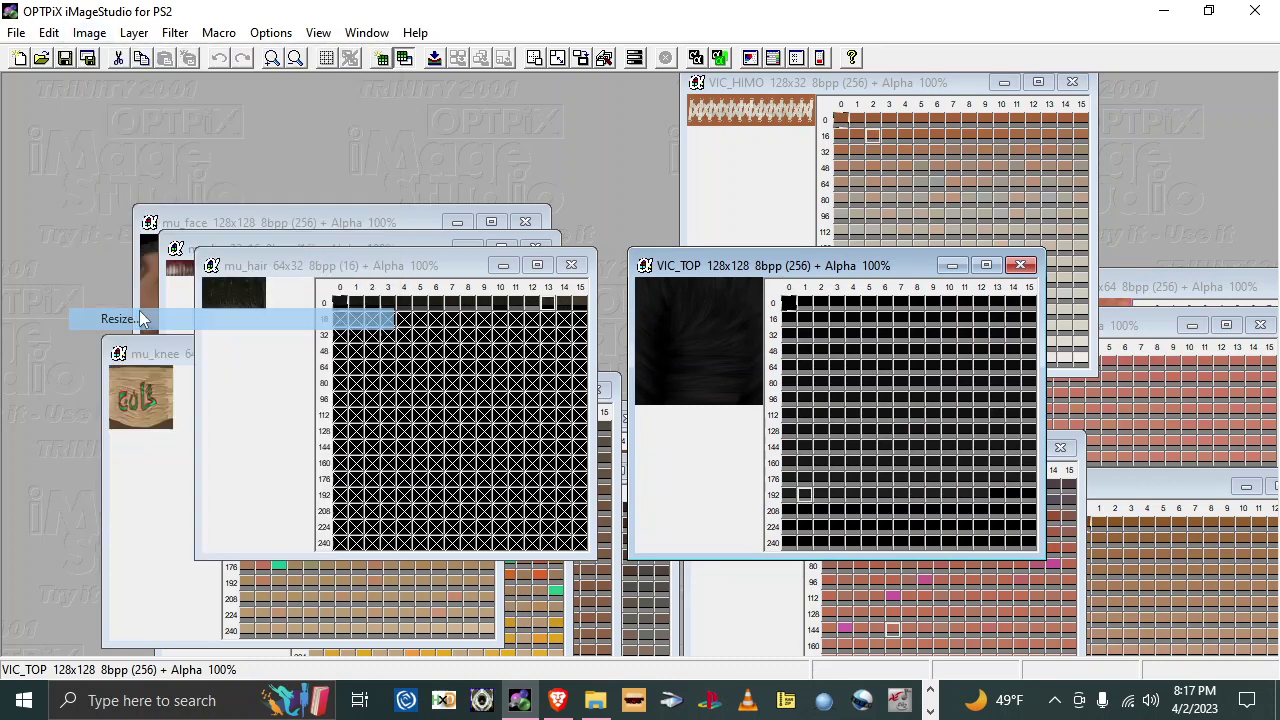
left_click(791, 177)
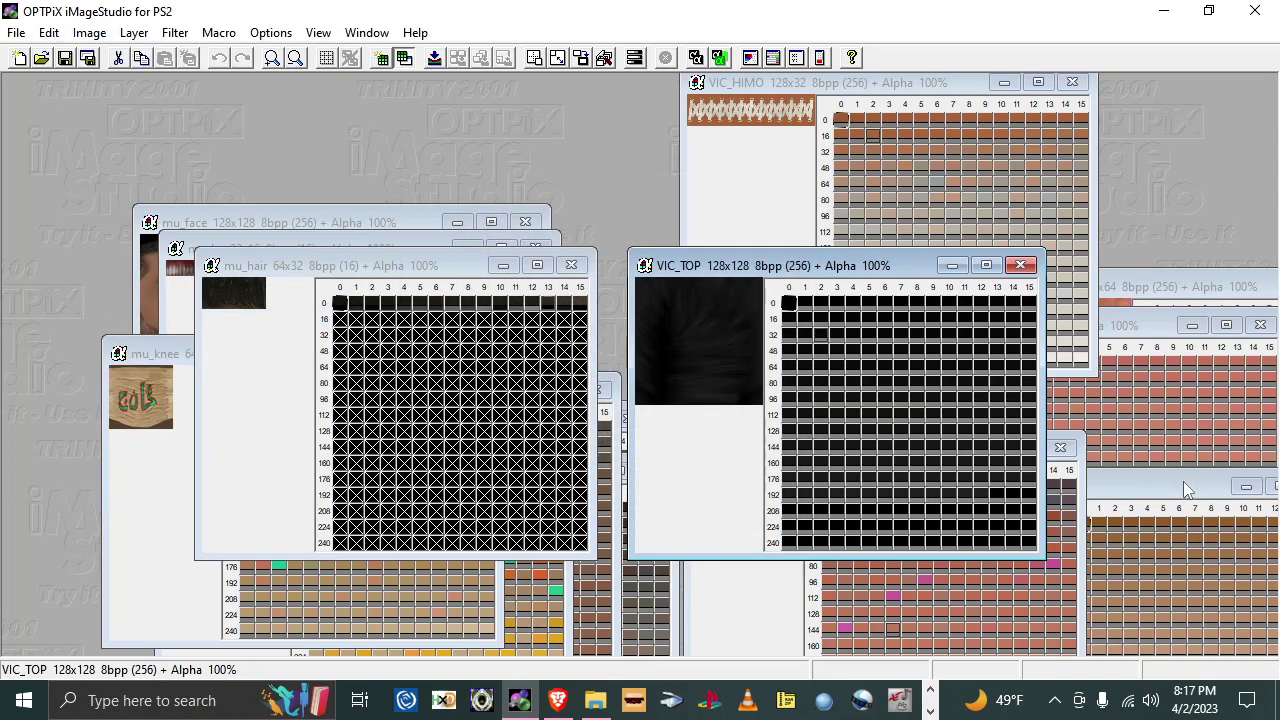
Step: Place VIC_YUBI beside mu_hair, resize it to 64 × 32 without keeping the aspect ratio, and close the original VIC_YUBI image
left_click_drag(1183, 488, 1156, 467)
left_click(1156, 309)
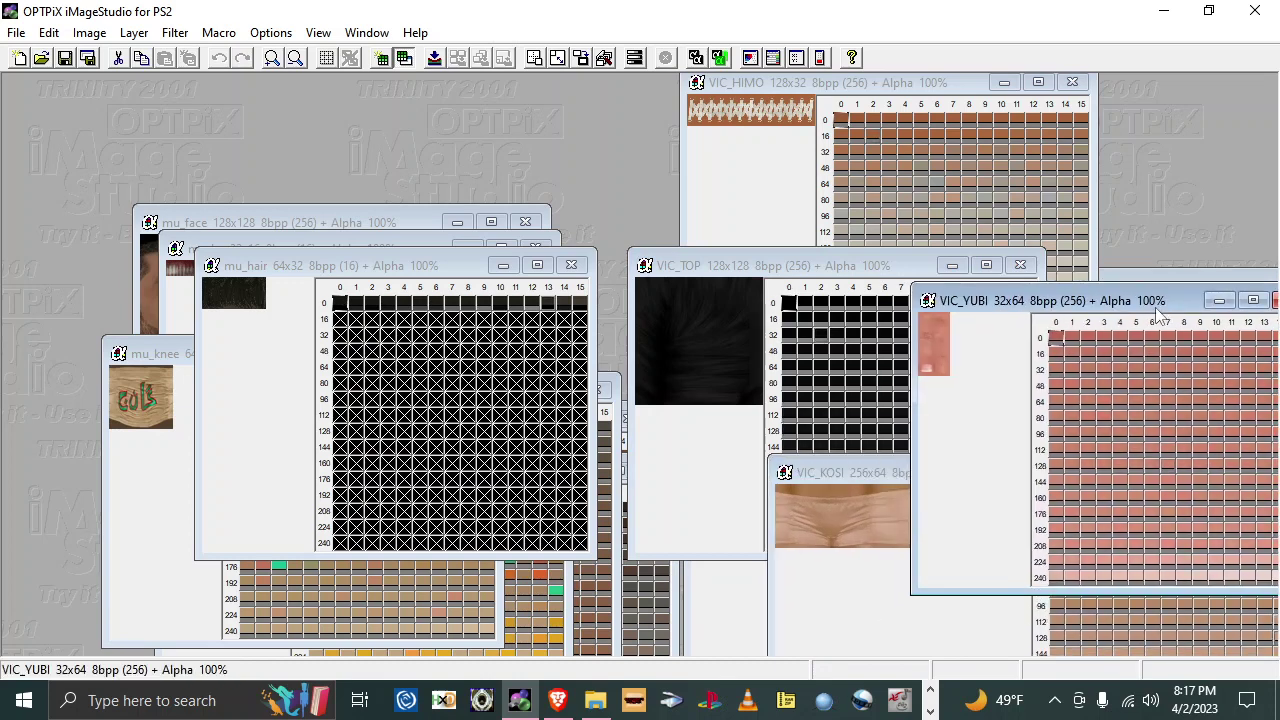
left_click_drag(1157, 313, 853, 278)
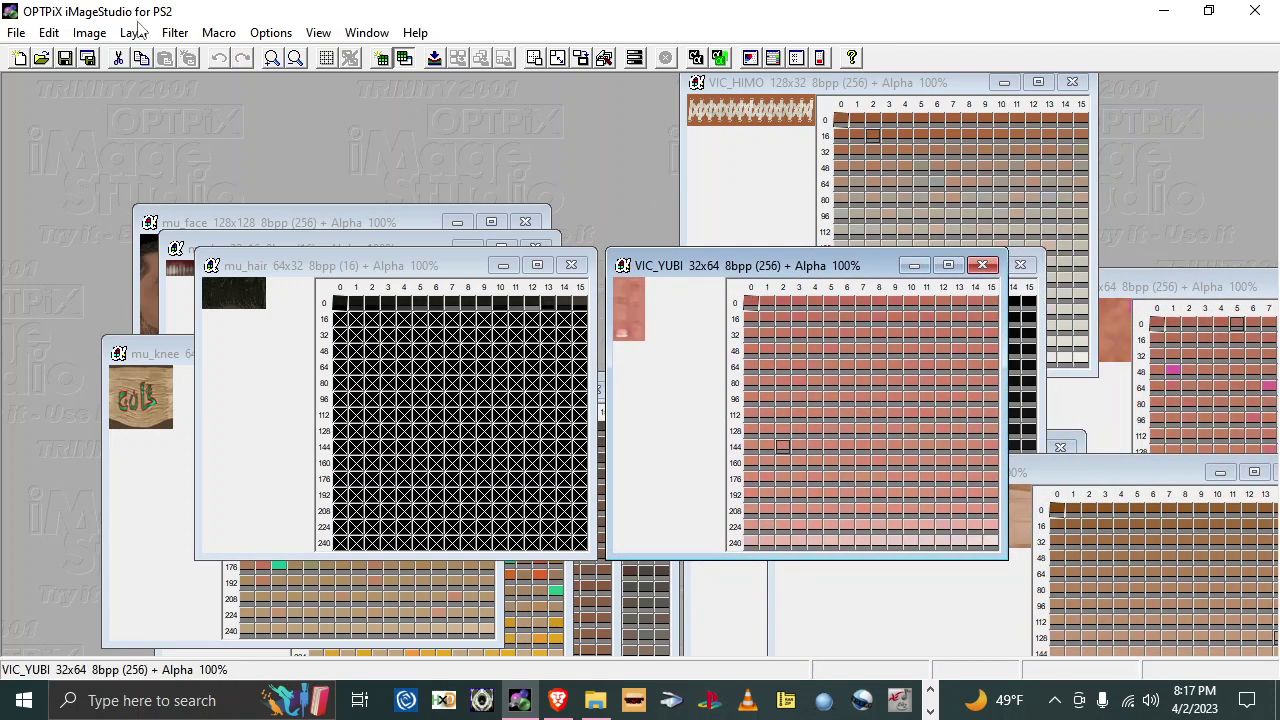
left_click(89, 32)
left_click(150, 317)
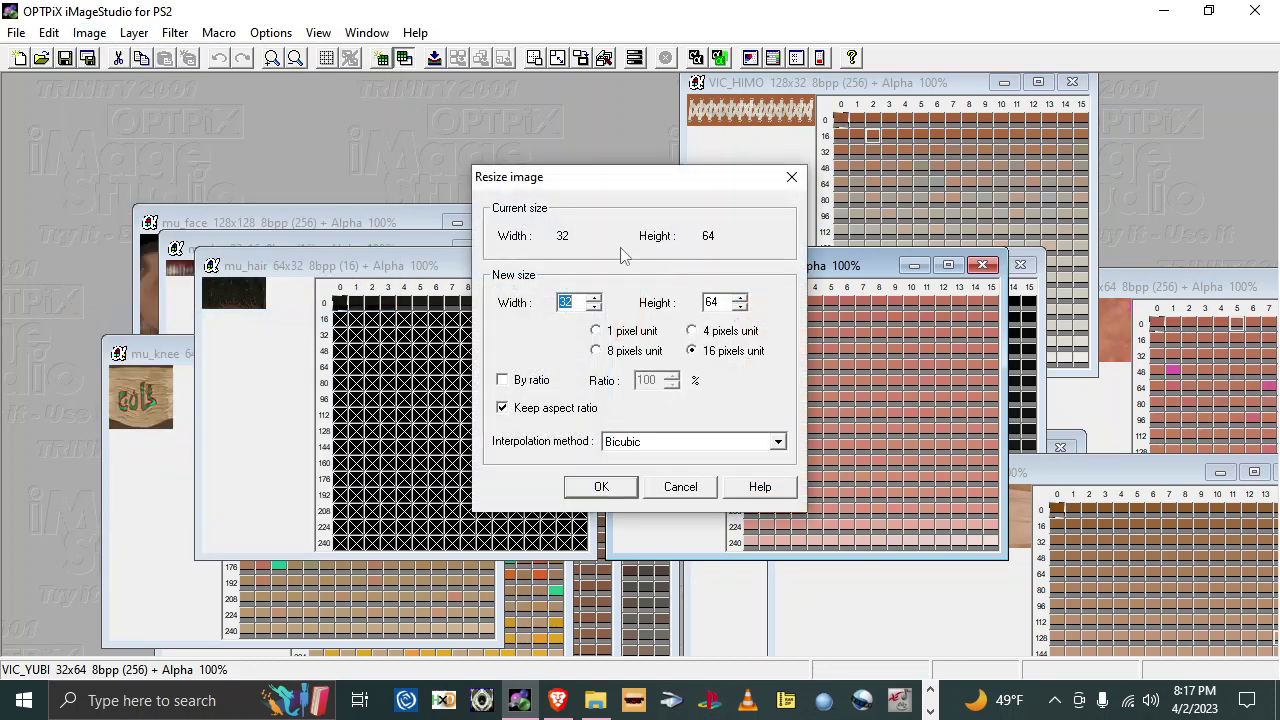
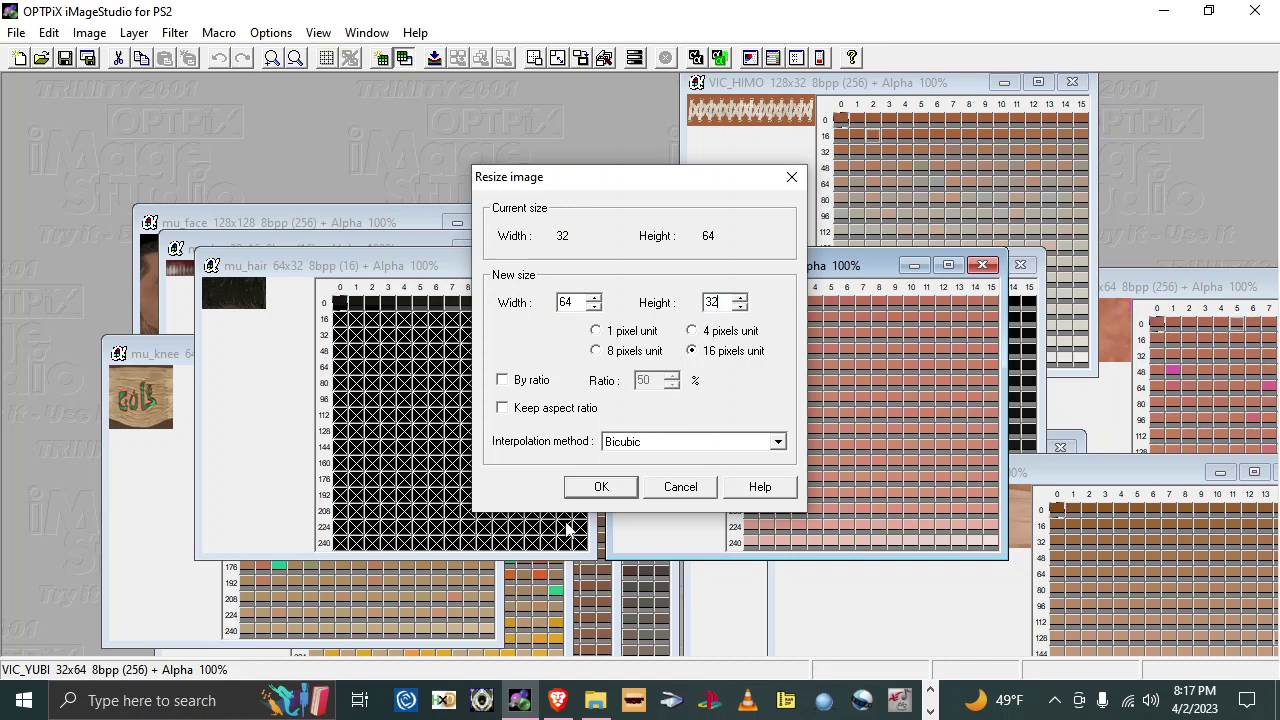
left_click(601, 488)
left_click(982, 265)
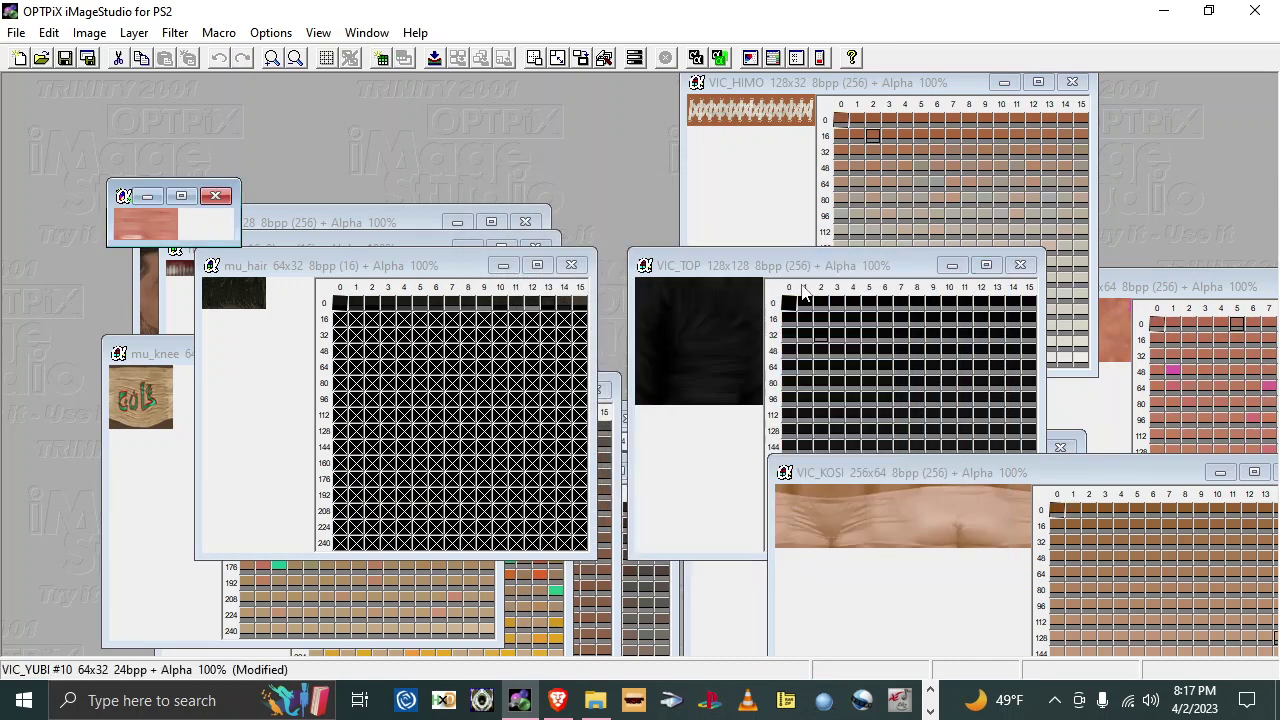
Step: Reduce the resized VIC_YUBI image to 16 colors with adaptive error diffusion and discard the unreduced copy
right_click(125, 228)
left_click(170, 232)
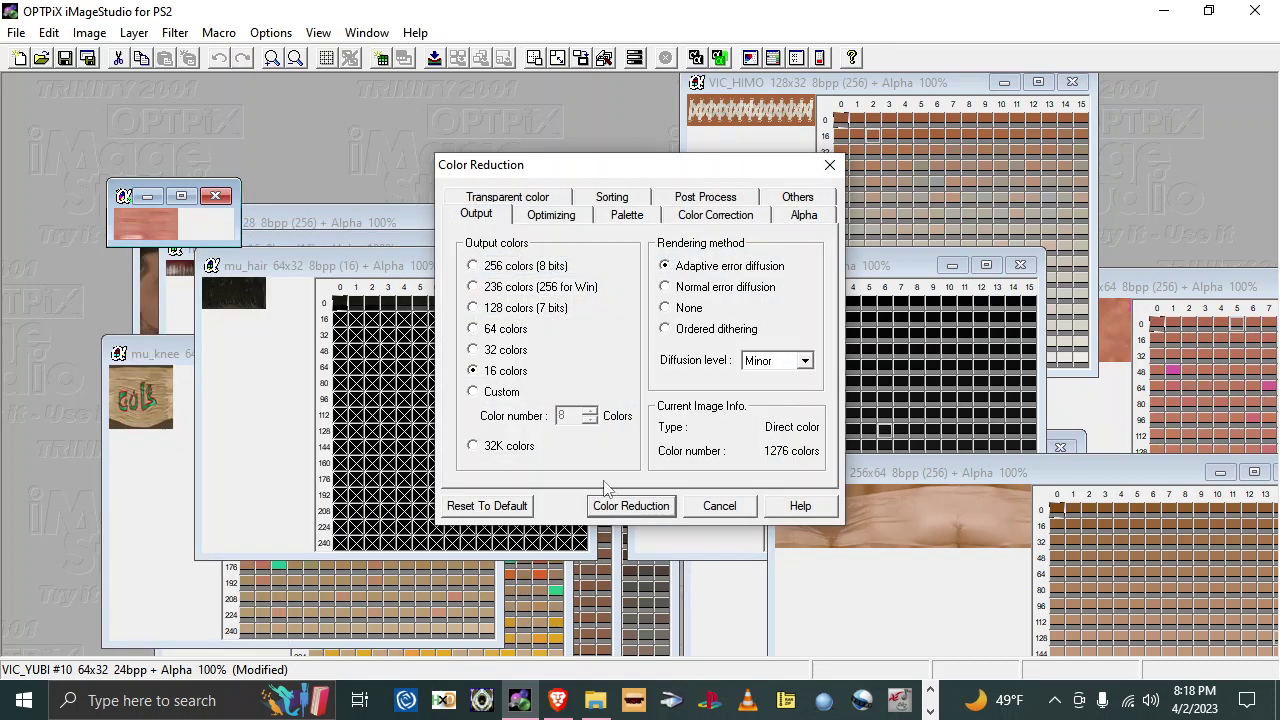
left_click(631, 505)
left_click(716, 506)
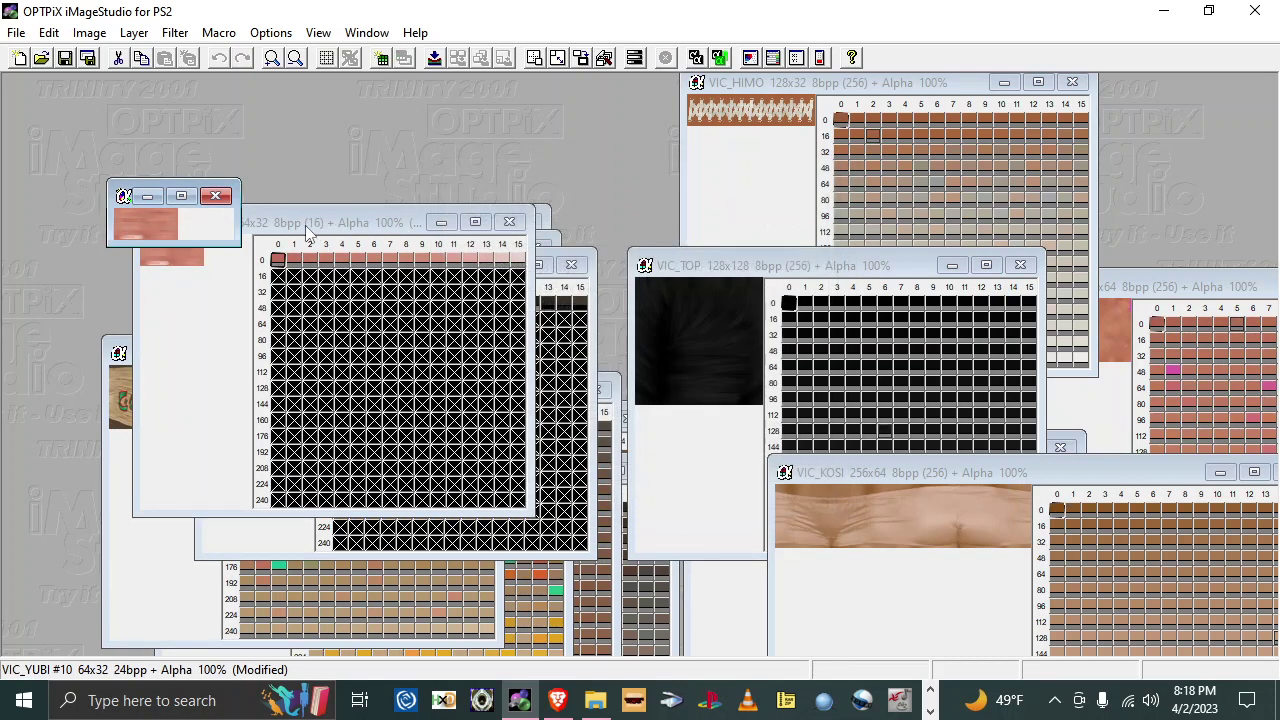
left_click(218, 197)
left_click(646, 397)
Step: Save the 16-color image as VIC_YUBI.tm2 in 4bit TIM2 format with a 32bit CLUT, CSM1 and 16-byte alignment
left_click_drag(302, 228, 596, 302)
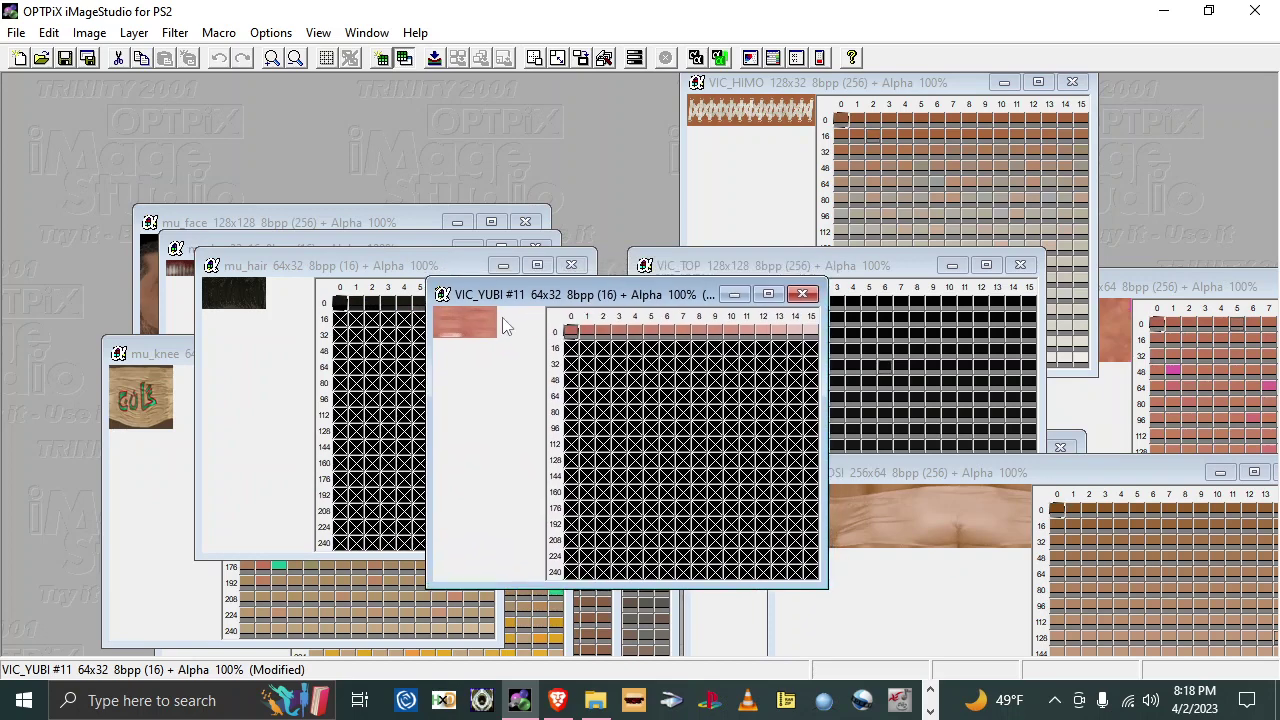
left_click(88, 57)
left_click(596, 623)
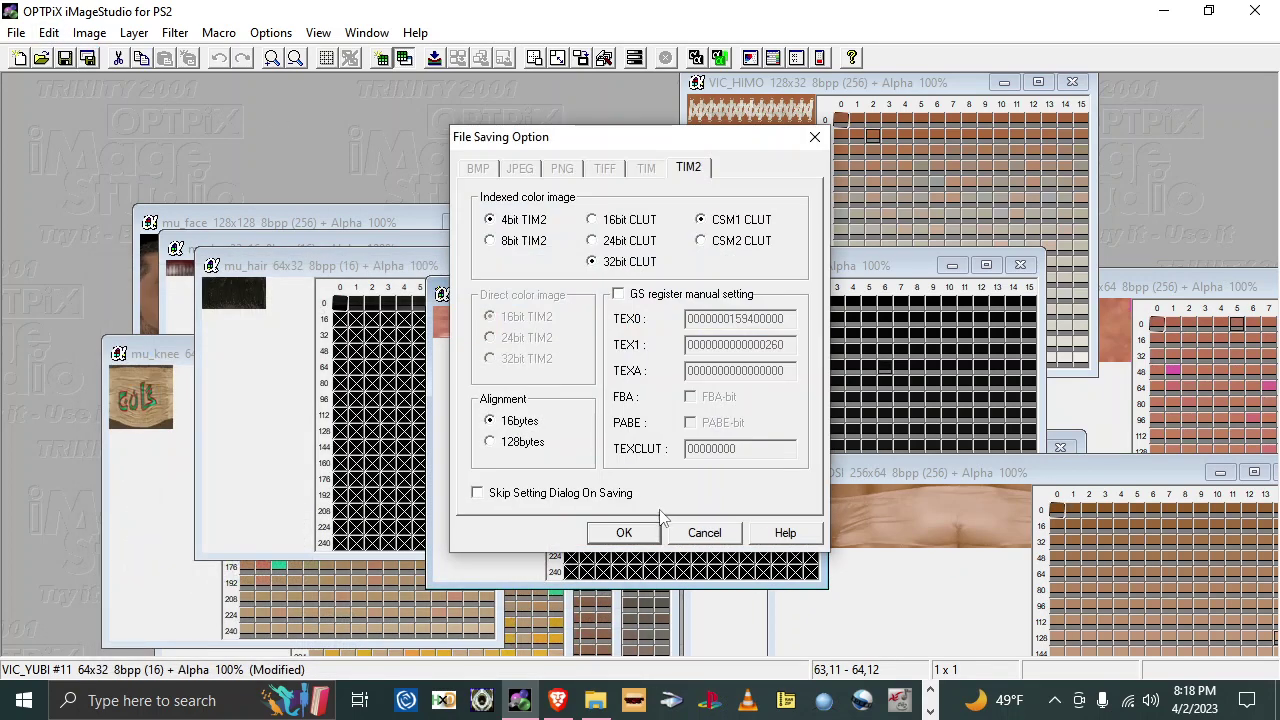
left_click(648, 532)
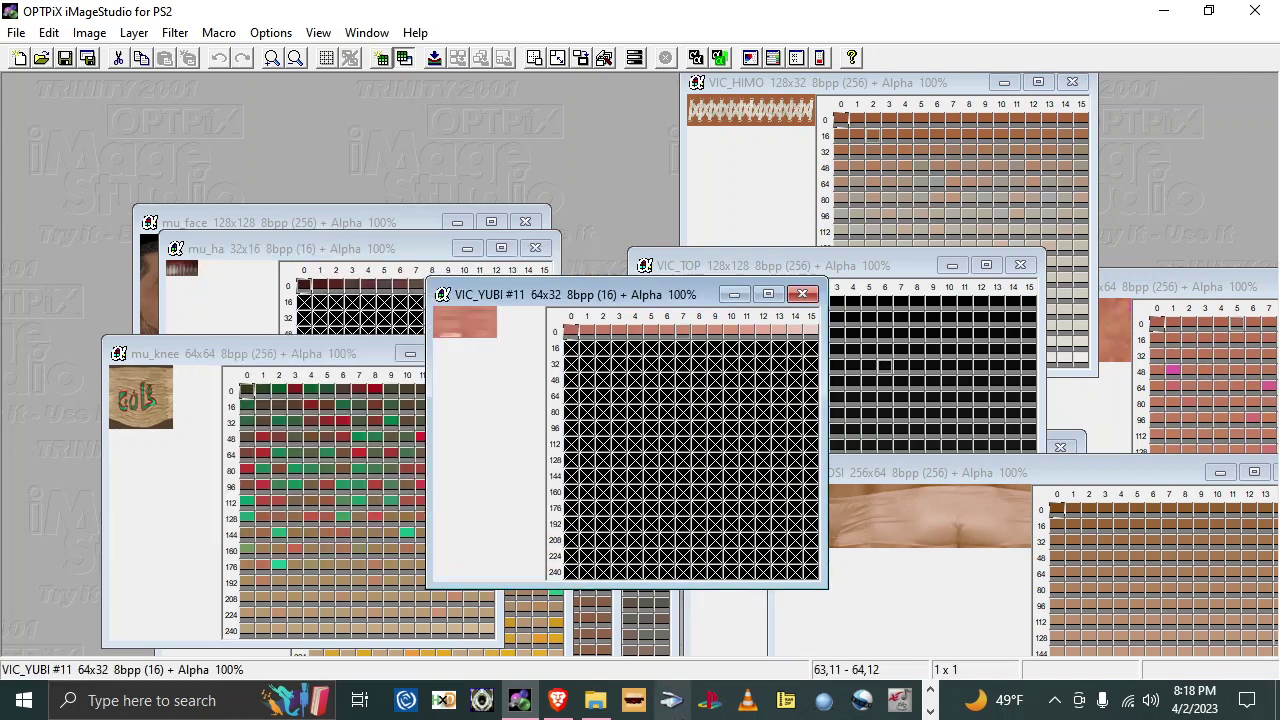
Step: Switch to File Explorer and delete mu_hair.tm2 from the SVR 2006 TEXTURES folder
left_click(595, 700)
left_click(258, 352)
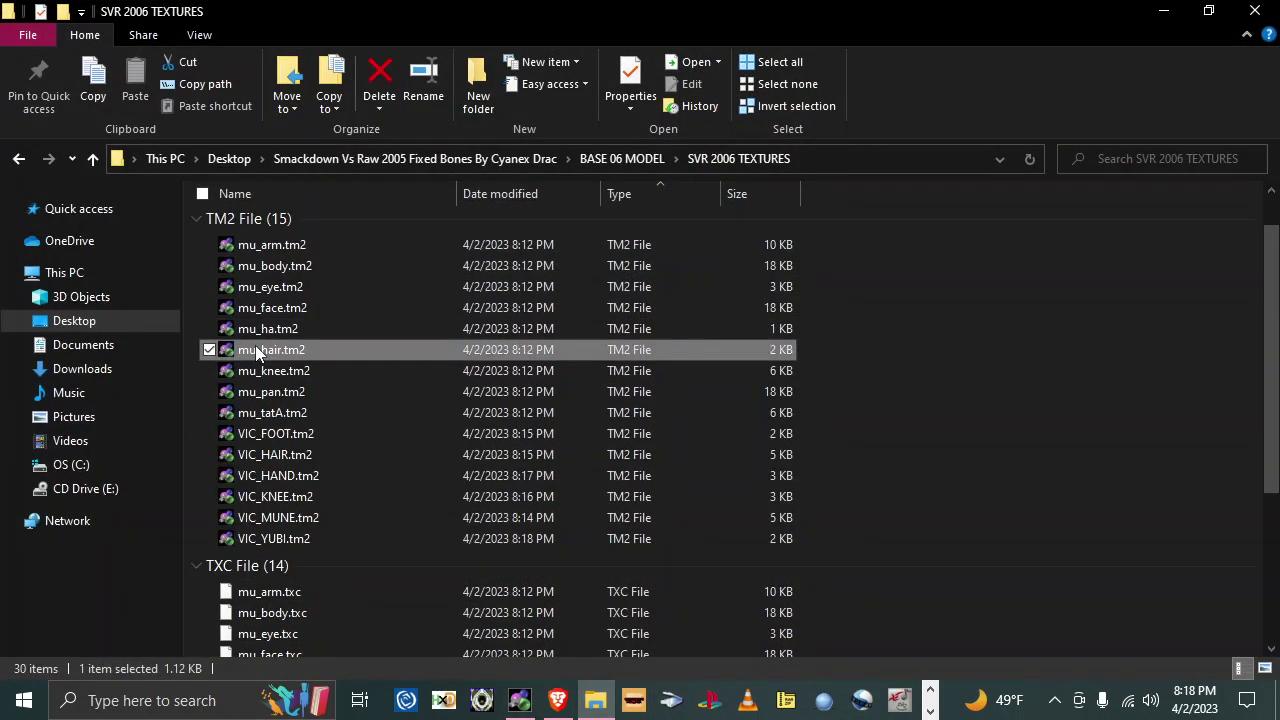
right_click(258, 352)
left_click(329, 612)
Step: Rename mu_hair.txc as VIC_YUBI.txc
scroll(358, 525, "down", 4)
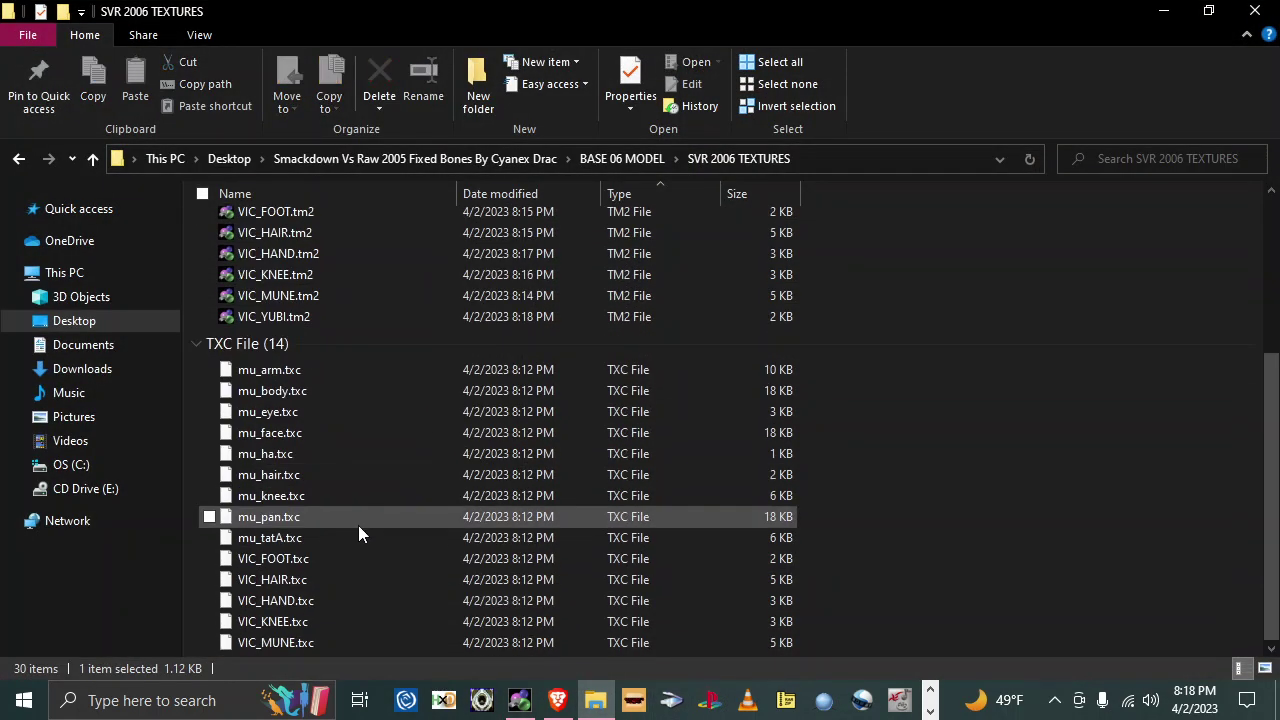
left_click(293, 474)
right_click(293, 474)
left_click(370, 417)
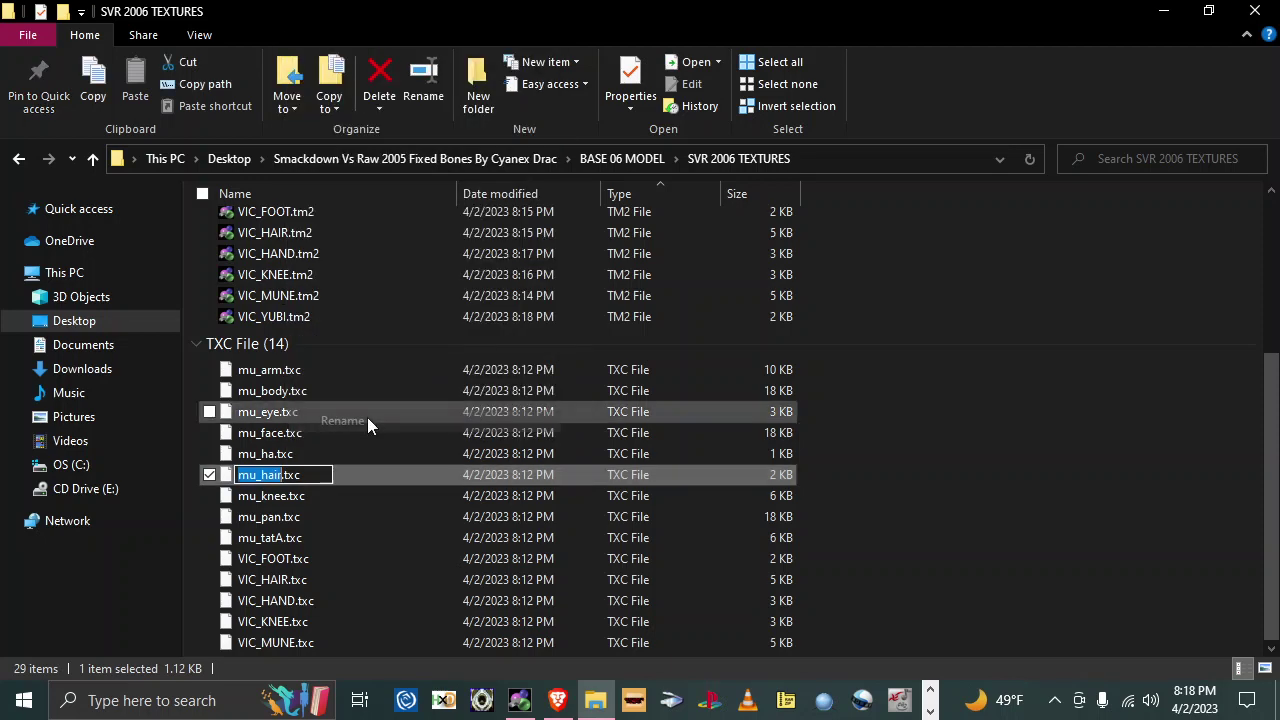
type("VIC")
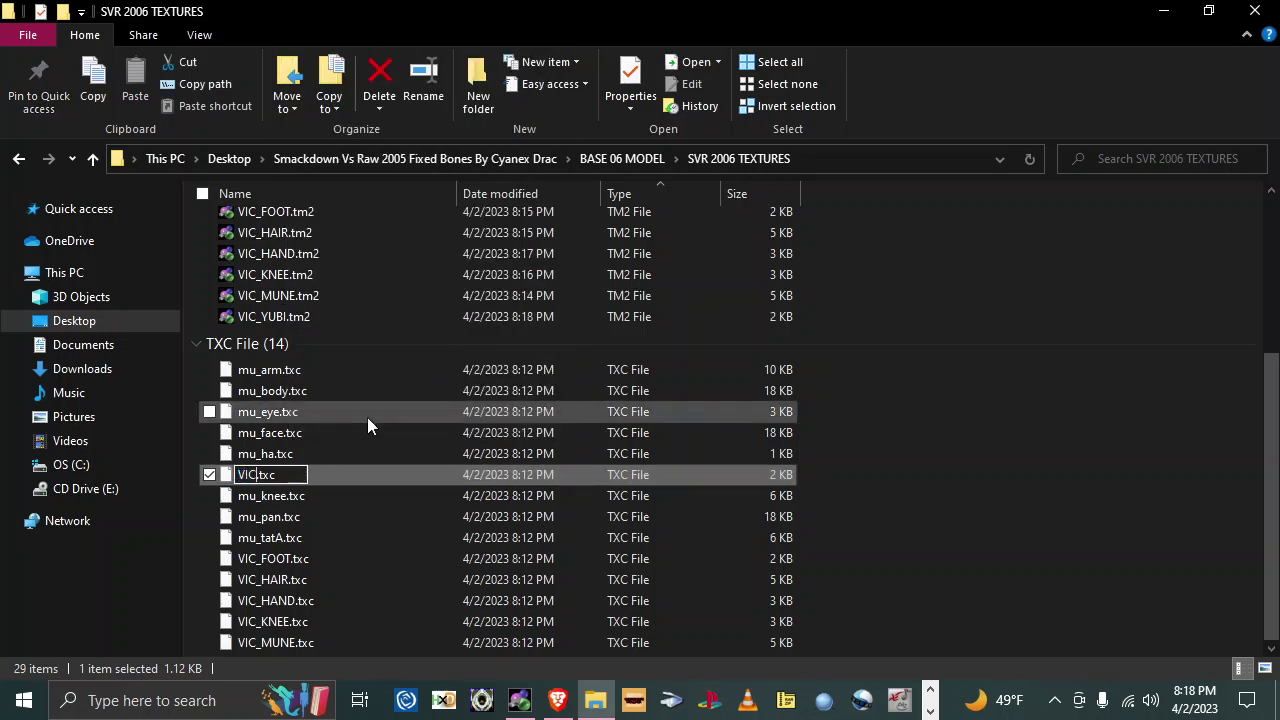
type("_YUBI")
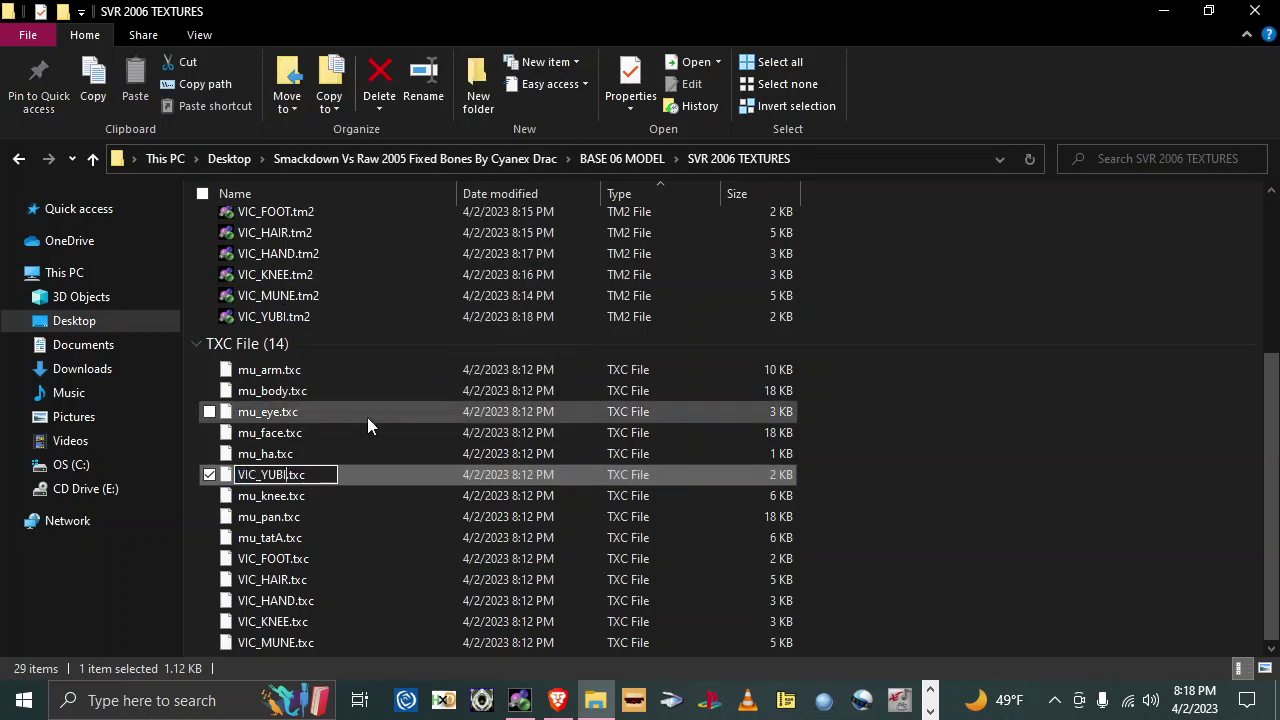
key("Return")
key("Return")
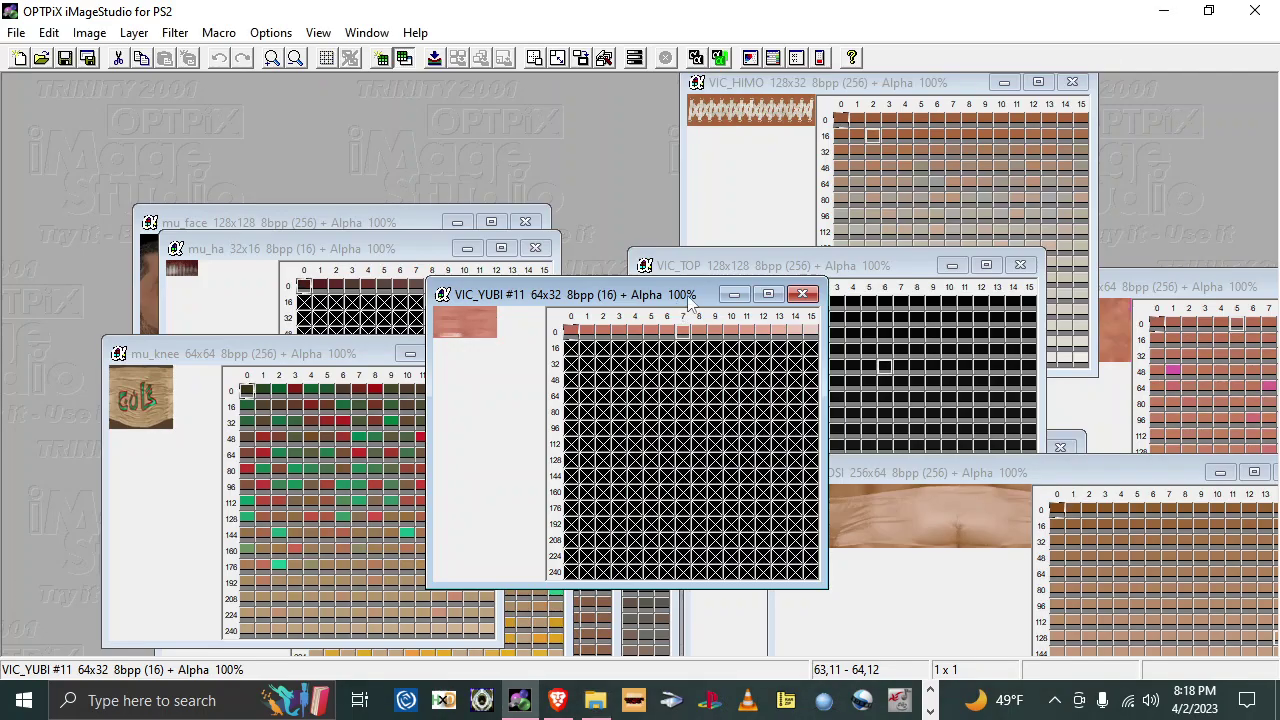
Step: In OPTPiX iMageStudio, close the saved VIC_YUBI image and rearrange the remaining windows to place VIC_HIMO beside mu_ha
left_click(802, 293)
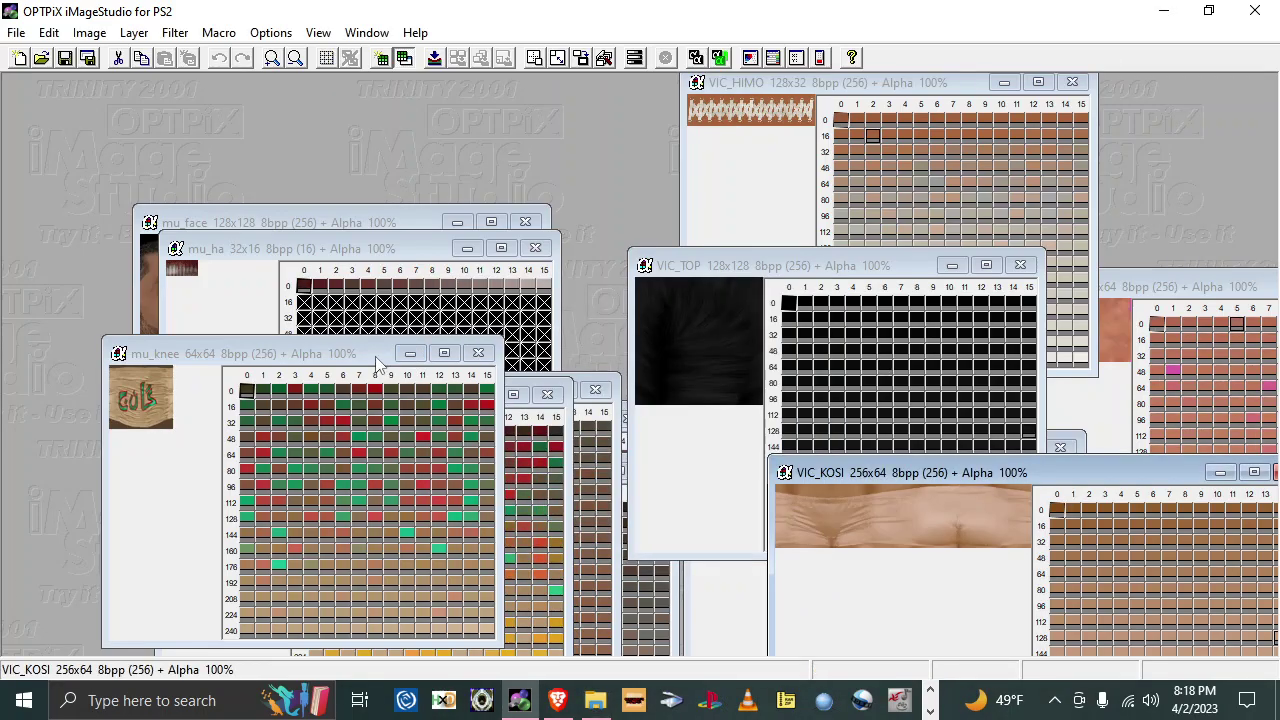
left_click_drag(748, 281, 901, 517)
left_click_drag(1108, 291, 1077, 492)
mouse_move(880, 501)
left_mouse_down()
mouse_move(976, 560)
mouse_move(970, 494)
mouse_move(890, 523)
left_mouse_up()
left_click_drag(721, 449, 757, 386)
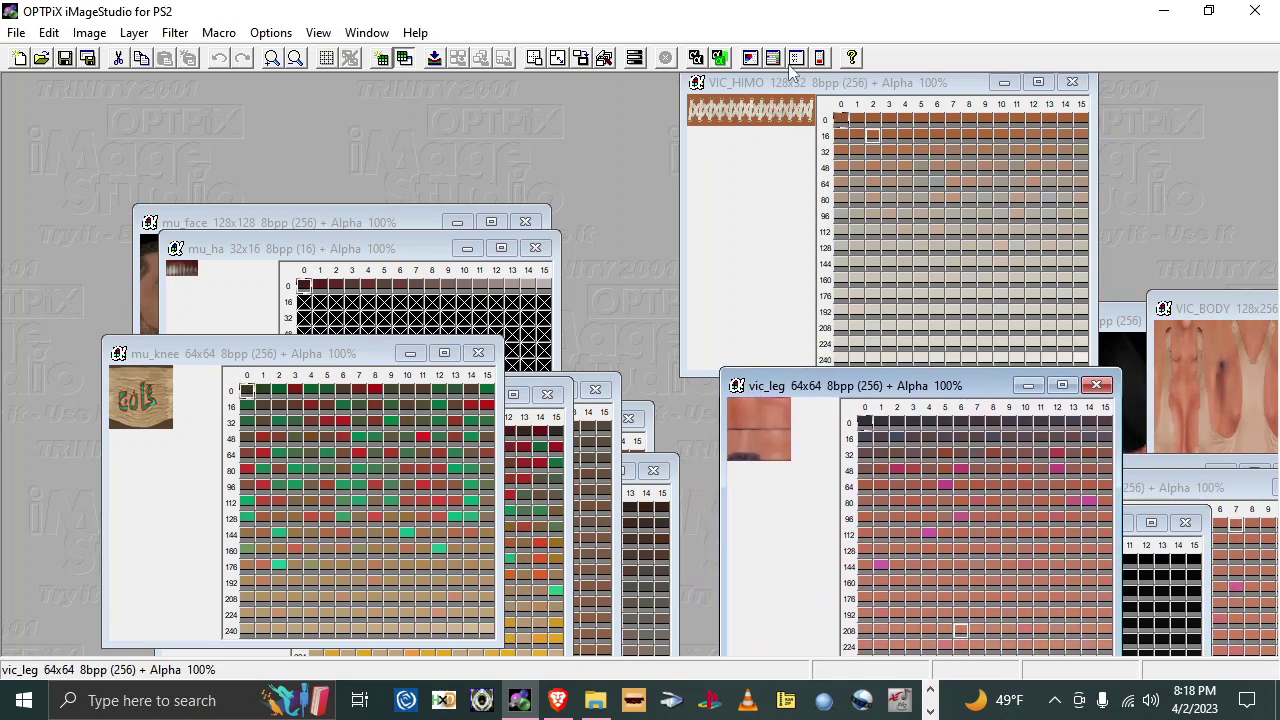
left_click_drag(790, 86, 579, 231)
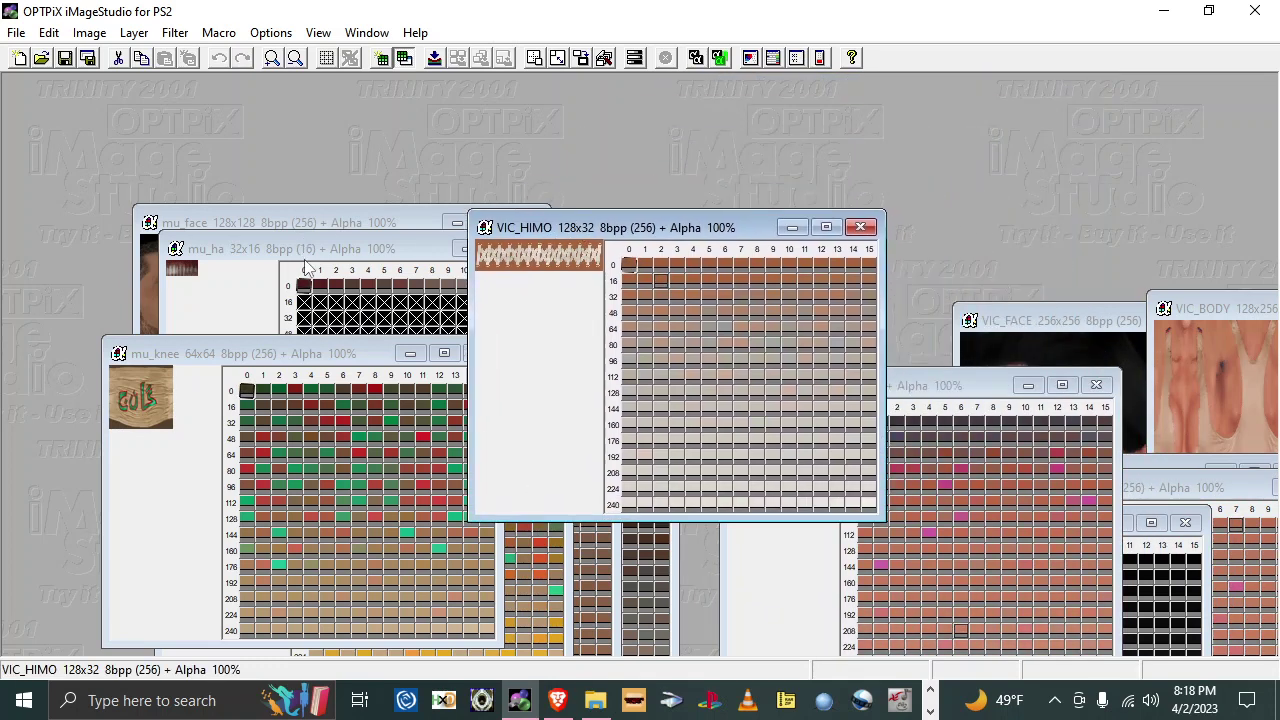
left_click_drag(307, 266, 210, 246)
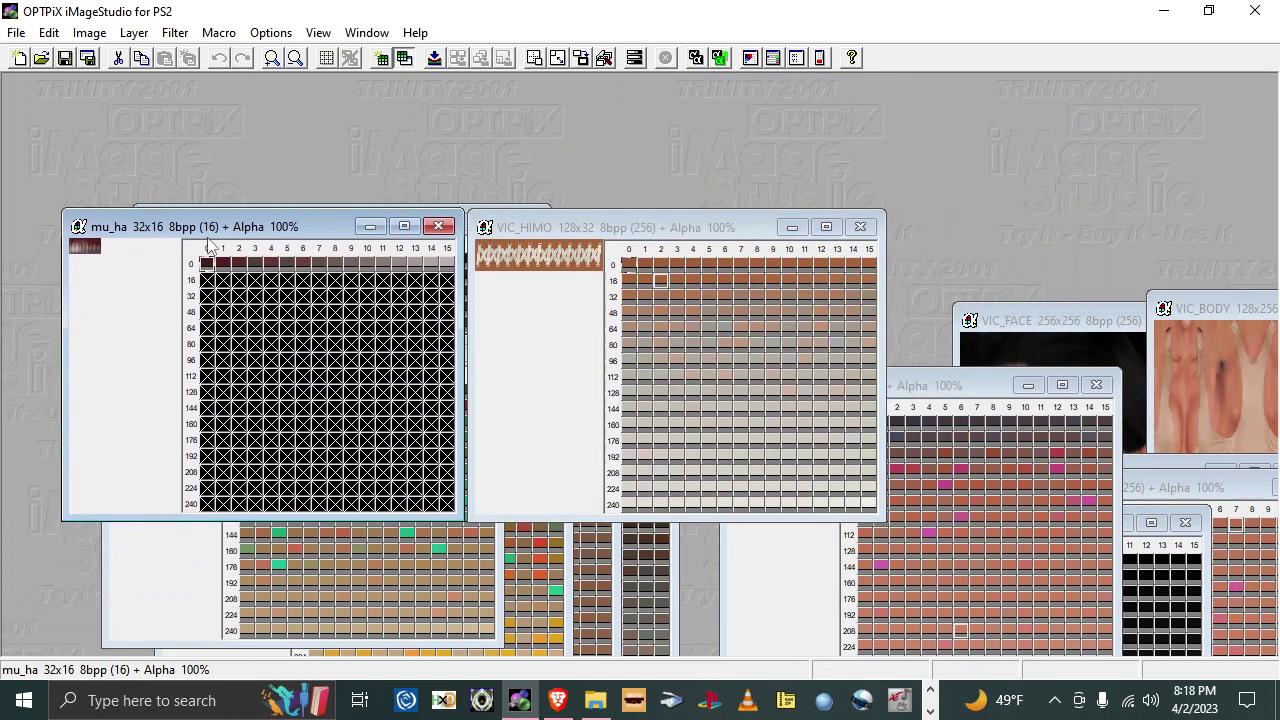
Step: Resize the VIC_HIMO image to 32 × 16 and close the original VIC_HIMO image
left_click(527, 257)
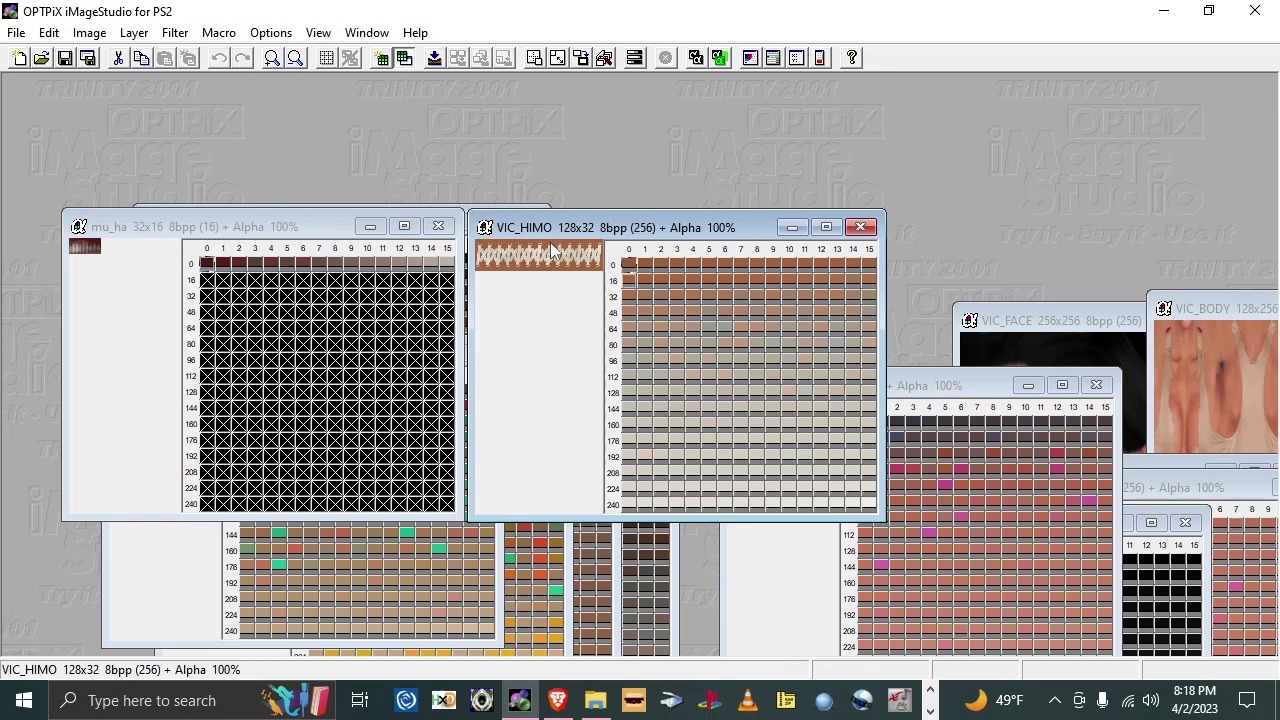
left_click(89, 32)
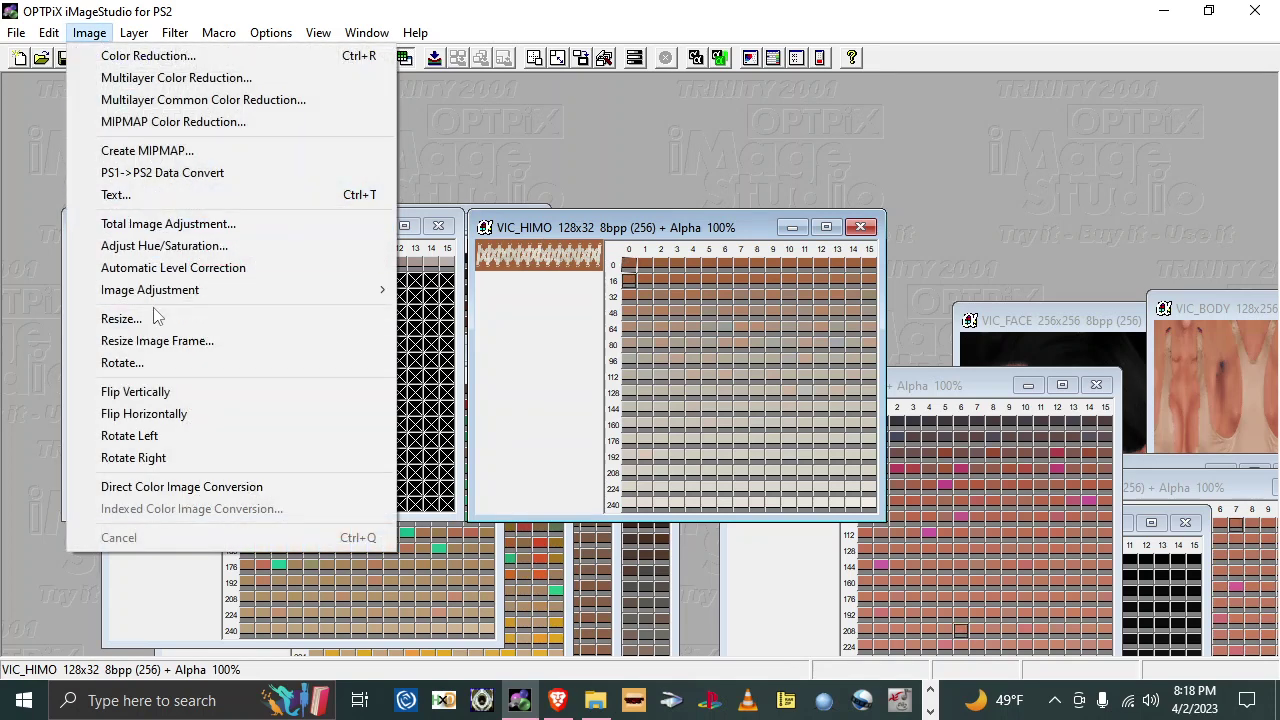
left_click(242, 317)
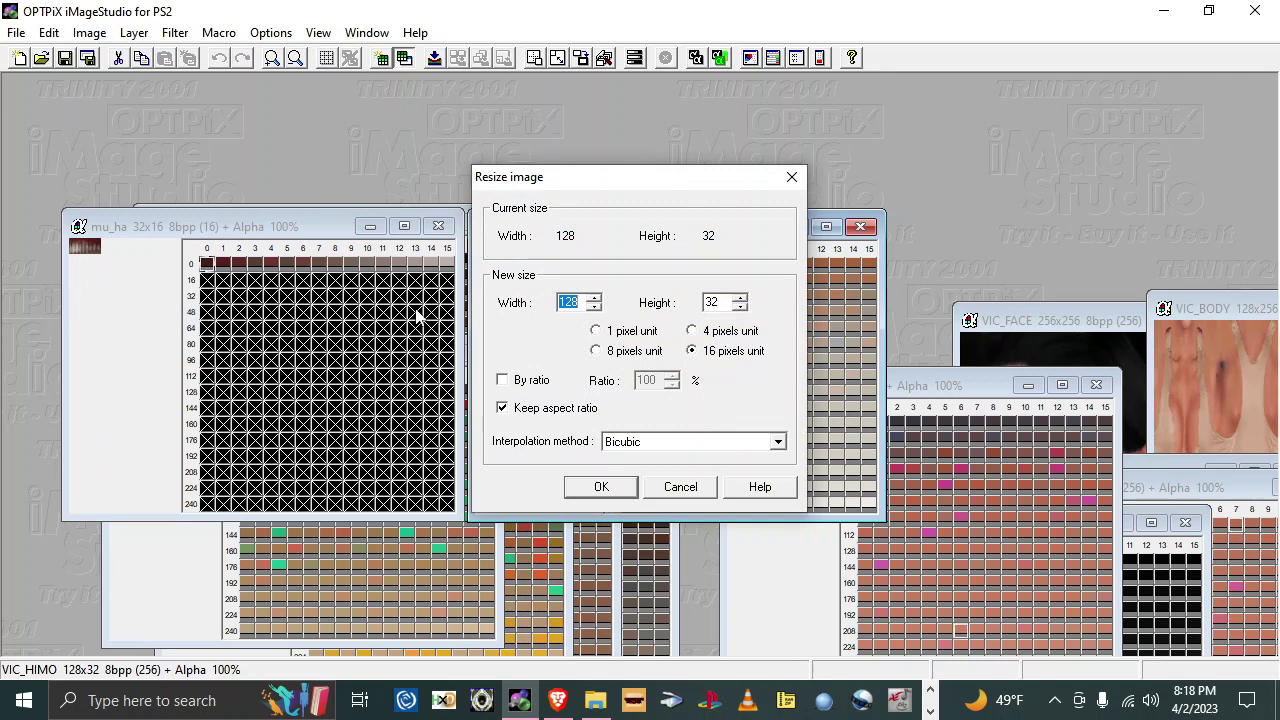
left_click(601, 487)
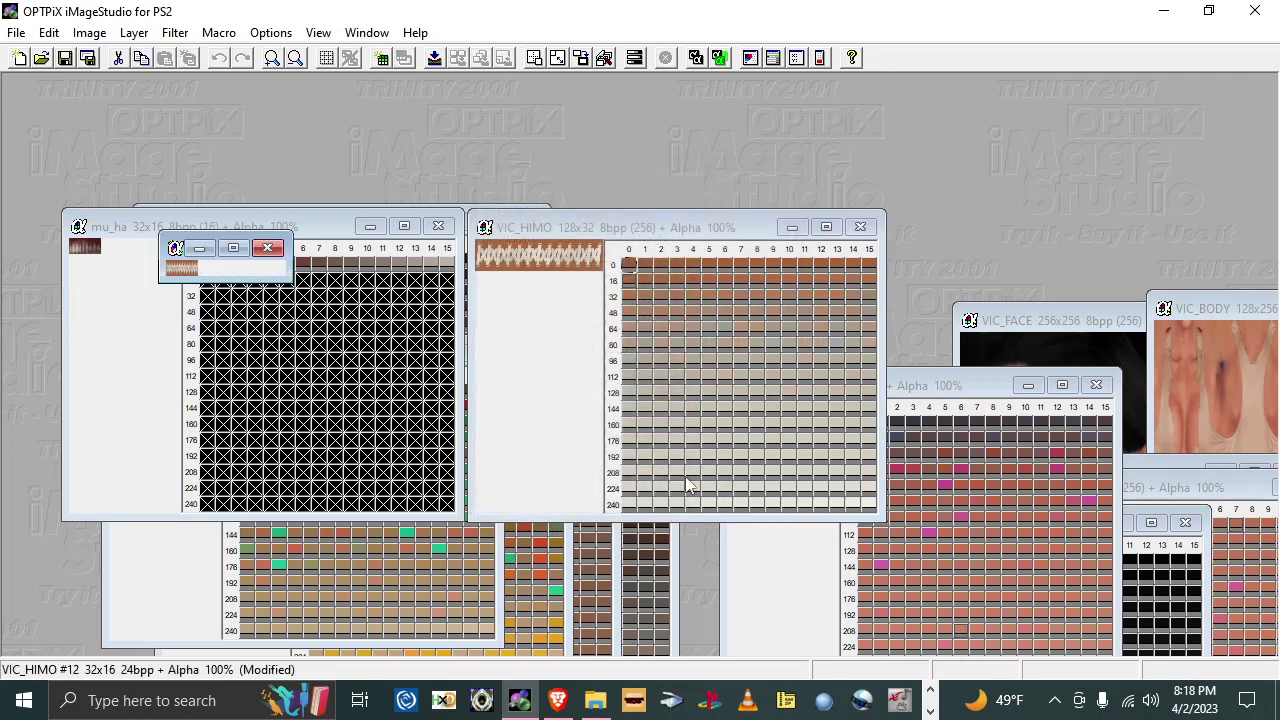
left_click(862, 227)
Step: Reduce the resized VIC_HIMO image to 16 colors, close its 24bpp version, and place the reduced copy beside mu_ha
right_click(178, 262)
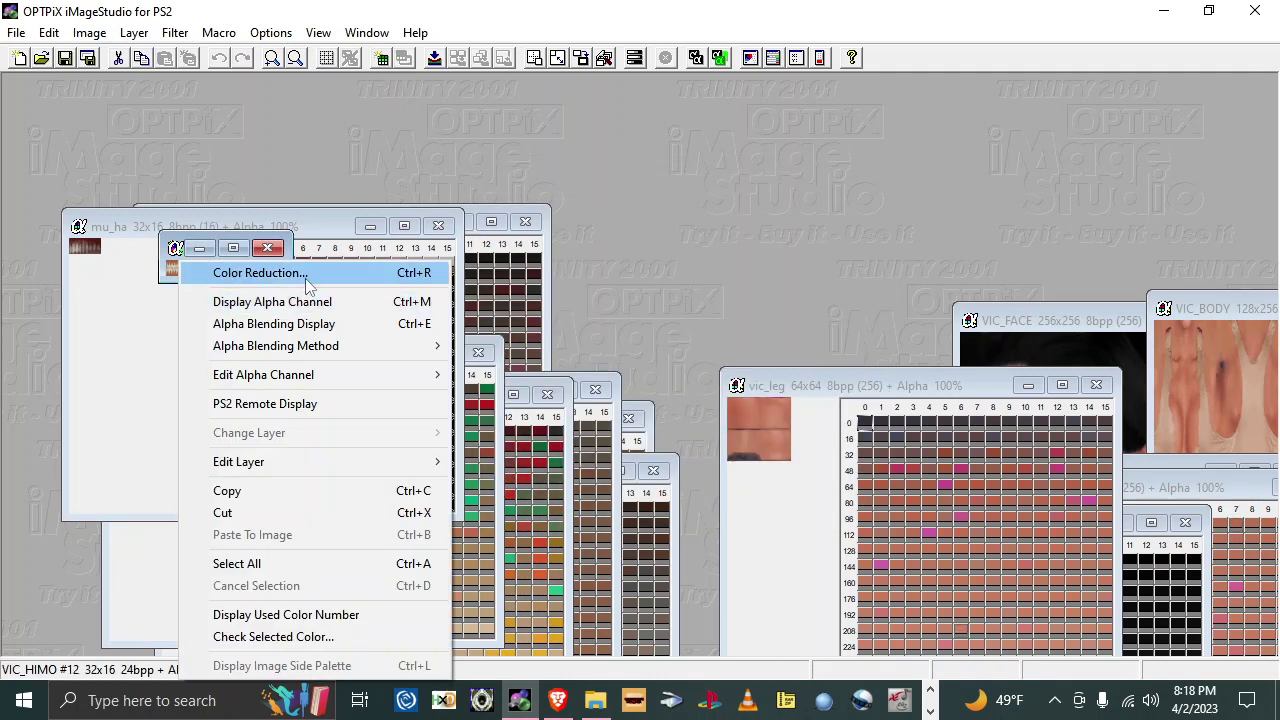
left_click(300, 273)
left_click(648, 508)
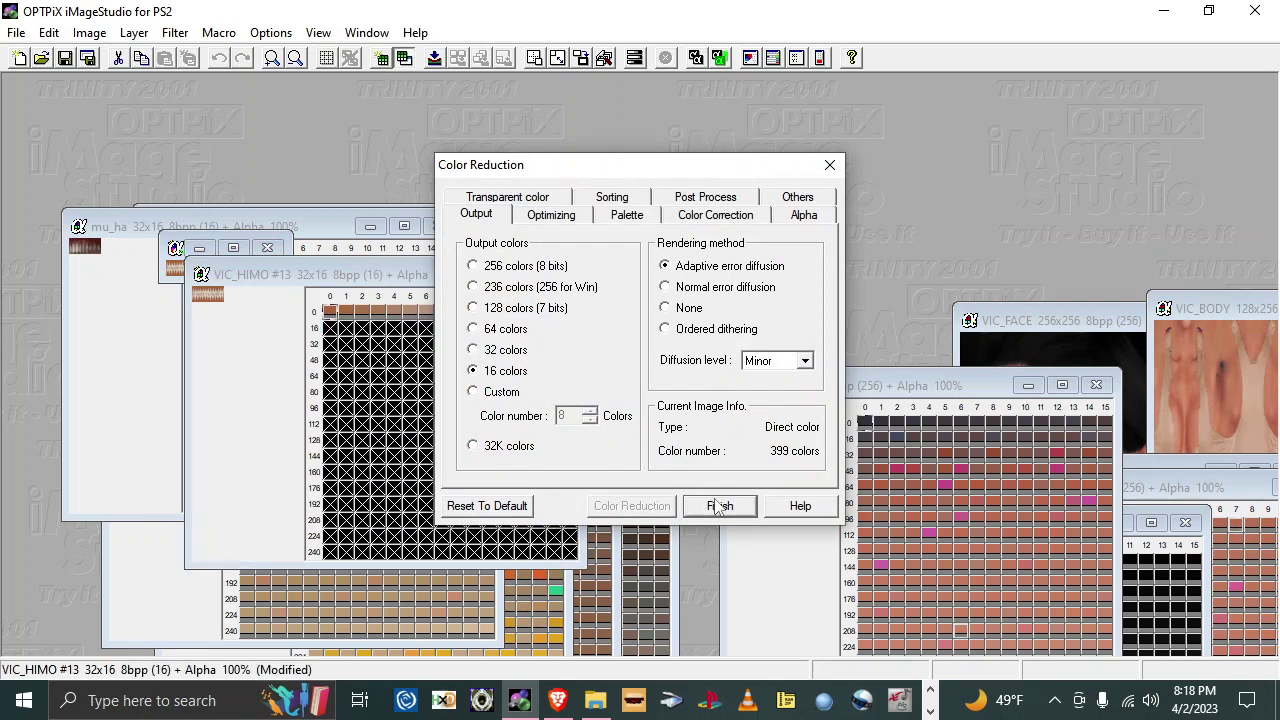
left_click(719, 505)
left_click(267, 248)
left_click(648, 398)
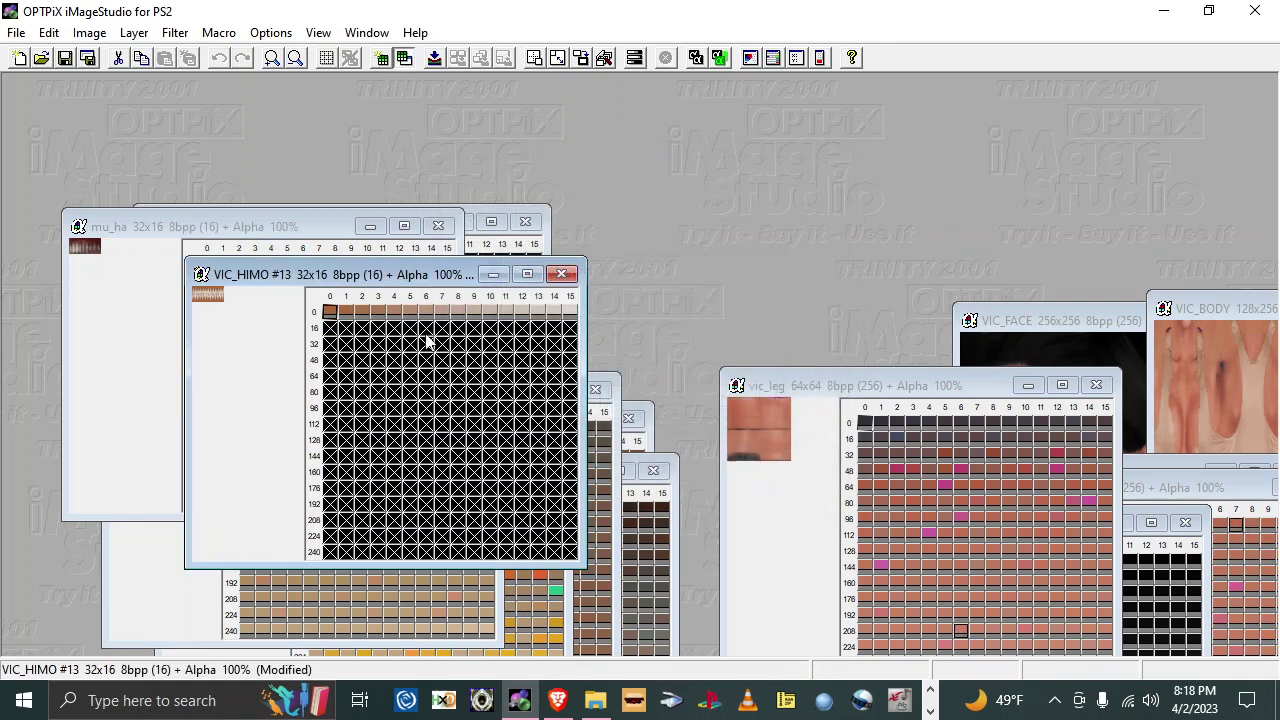
left_click_drag(302, 279, 278, 252)
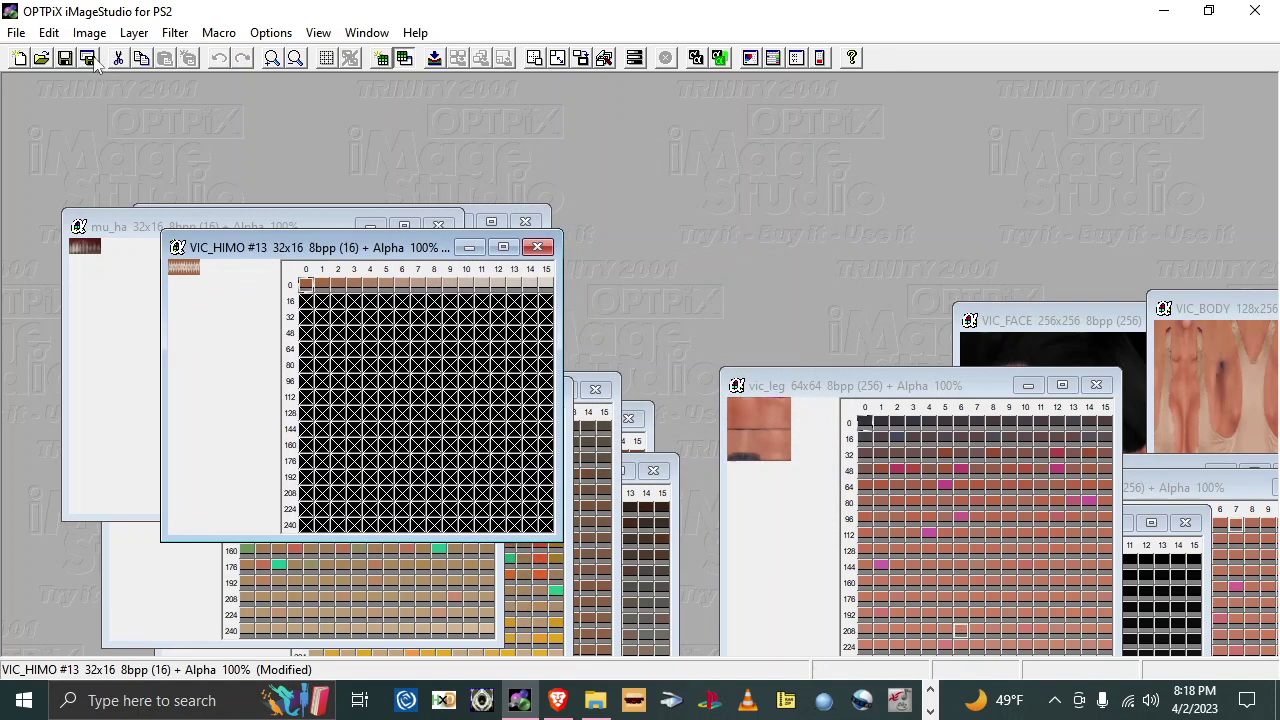
Step: Save the reduced VIC_HIMO image as a 4bit TIM2 file with 32bit CLUT and close the mu_ha image
left_click(88, 58)
left_click(598, 627)
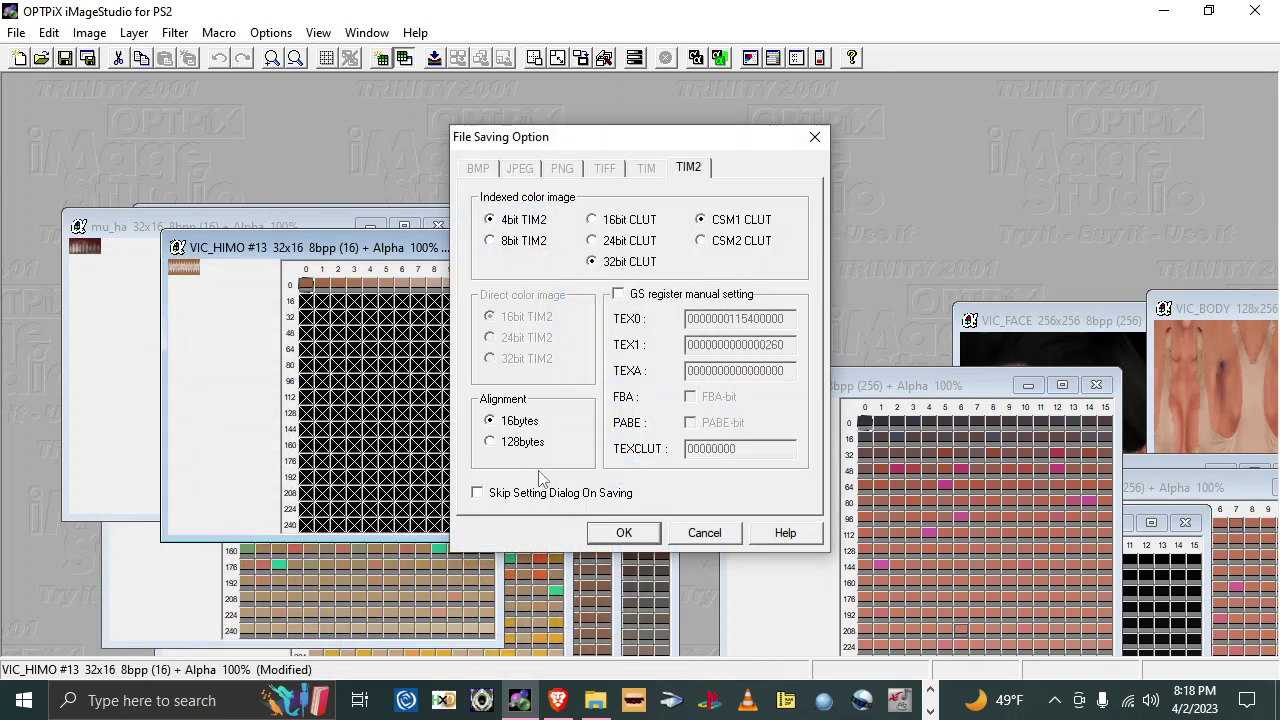
left_click(622, 530)
left_click(67, 295)
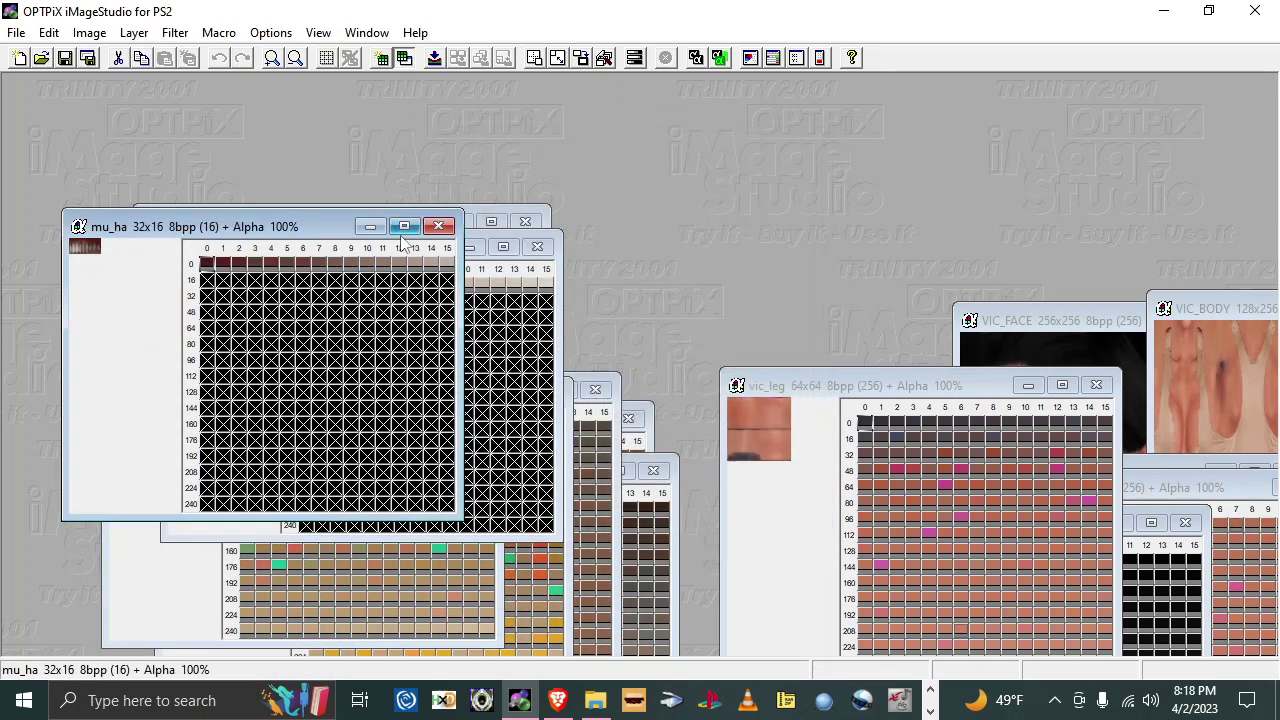
left_click(414, 230)
left_click(1251, 35)
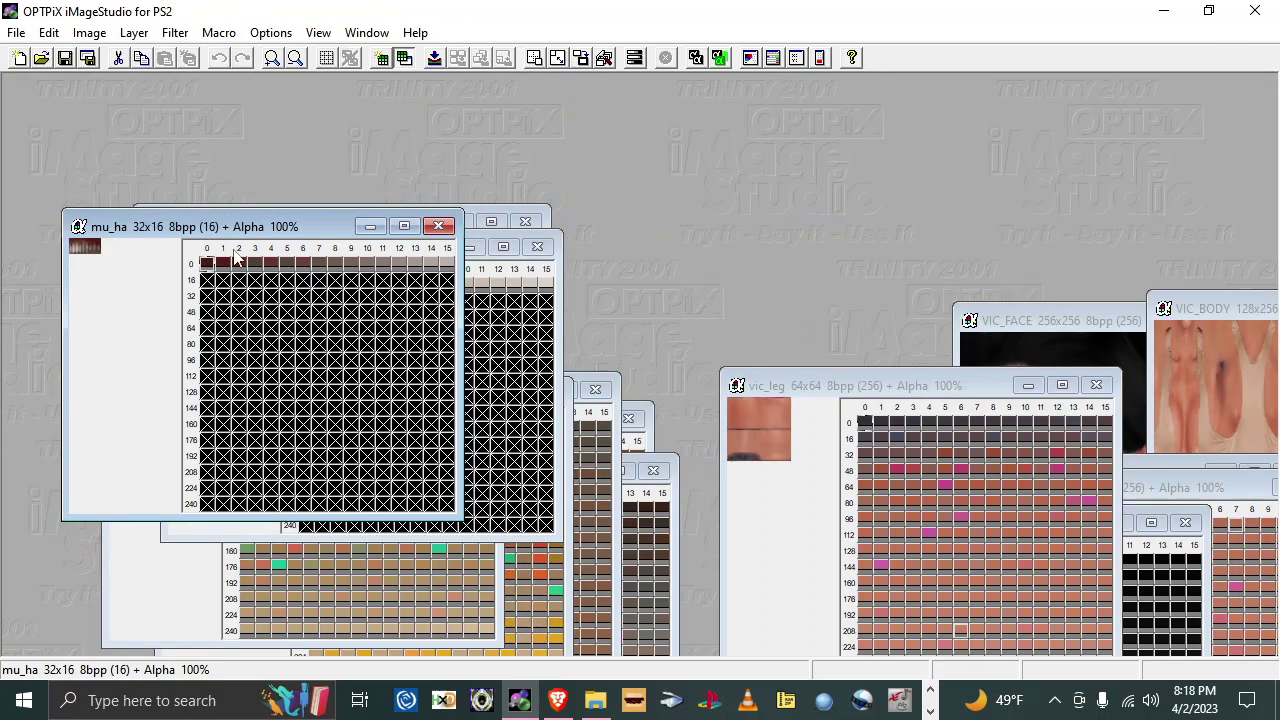
left_click(438, 226)
Step: Switch to File Explorer and delete mu_ha.tm2 from the SVR 2006 TEXTURES folder
left_click(595, 700)
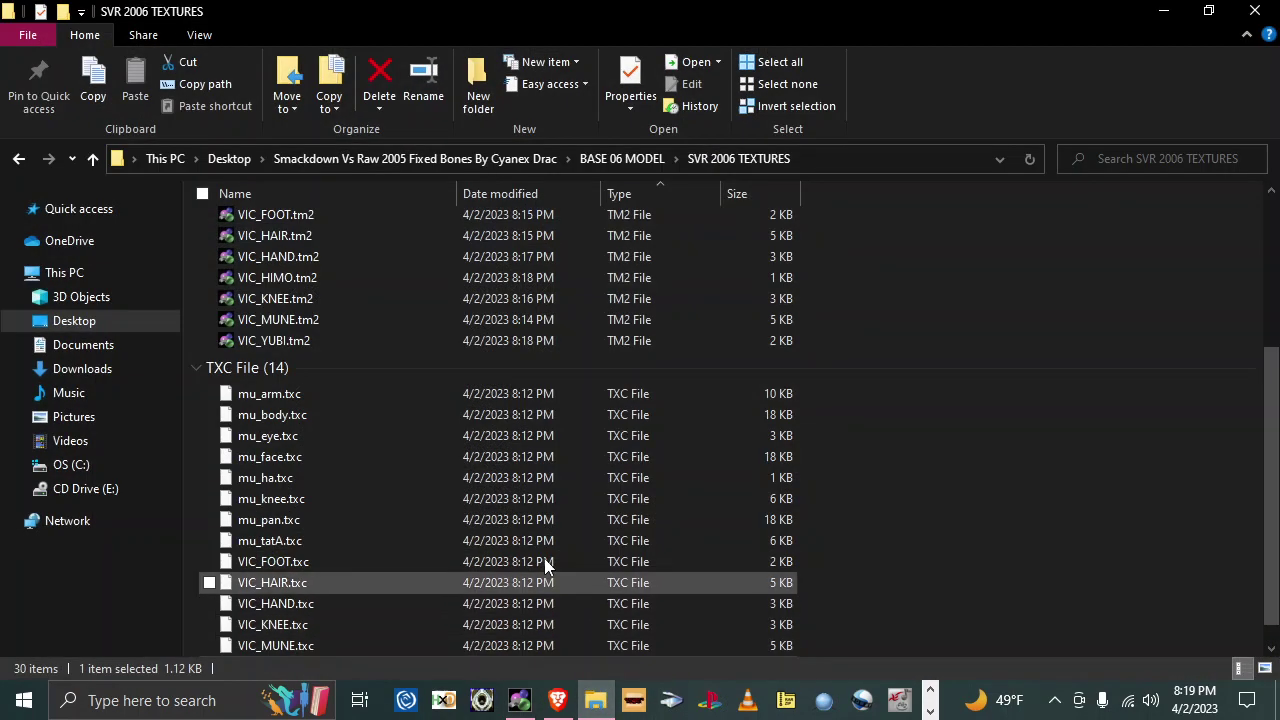
scroll(350, 390, "up", 4)
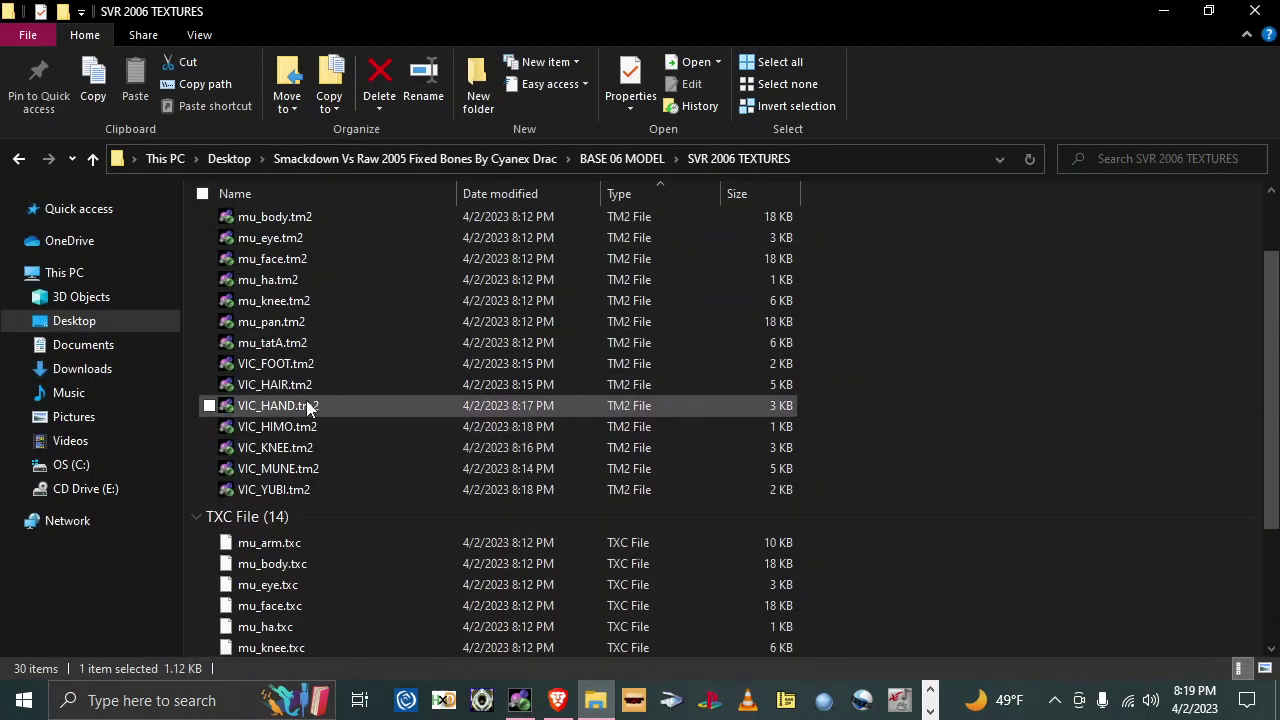
left_click(294, 387)
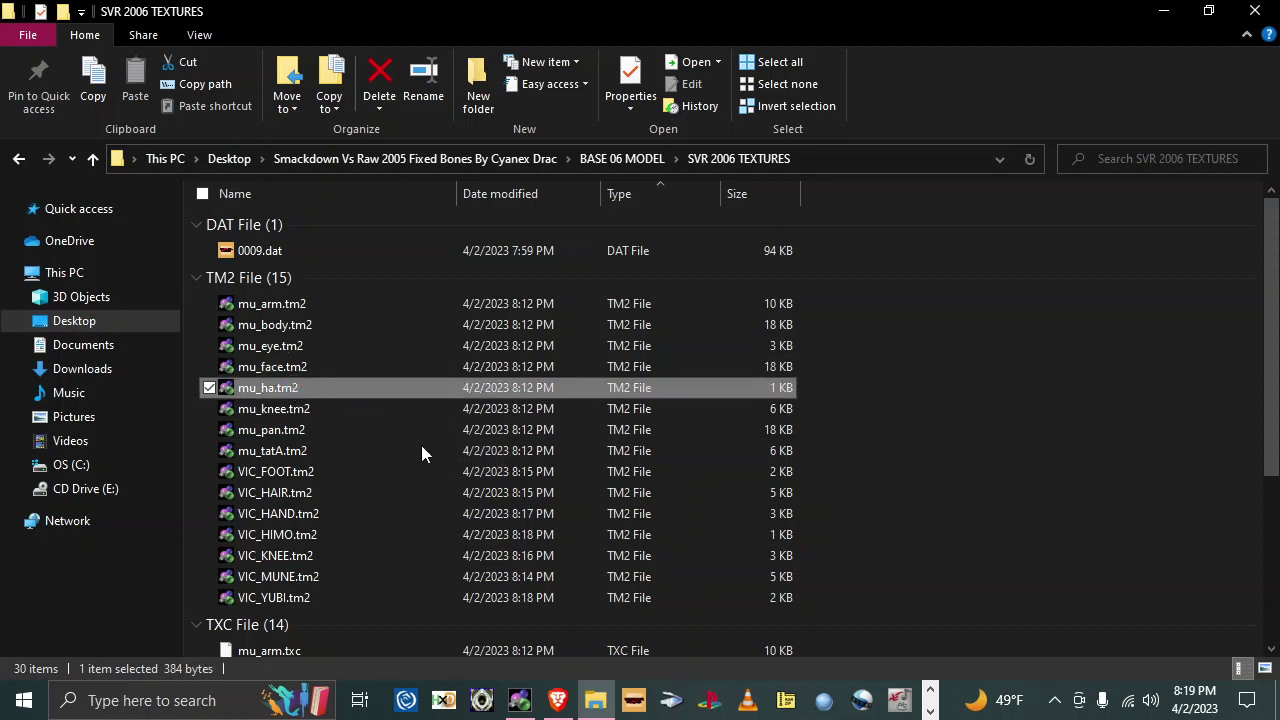
right_click(293, 387)
left_click(357, 609)
Step: Rename mu_ha.txc as VIC_HIMO.txc
scroll(360, 480, "down", 1)
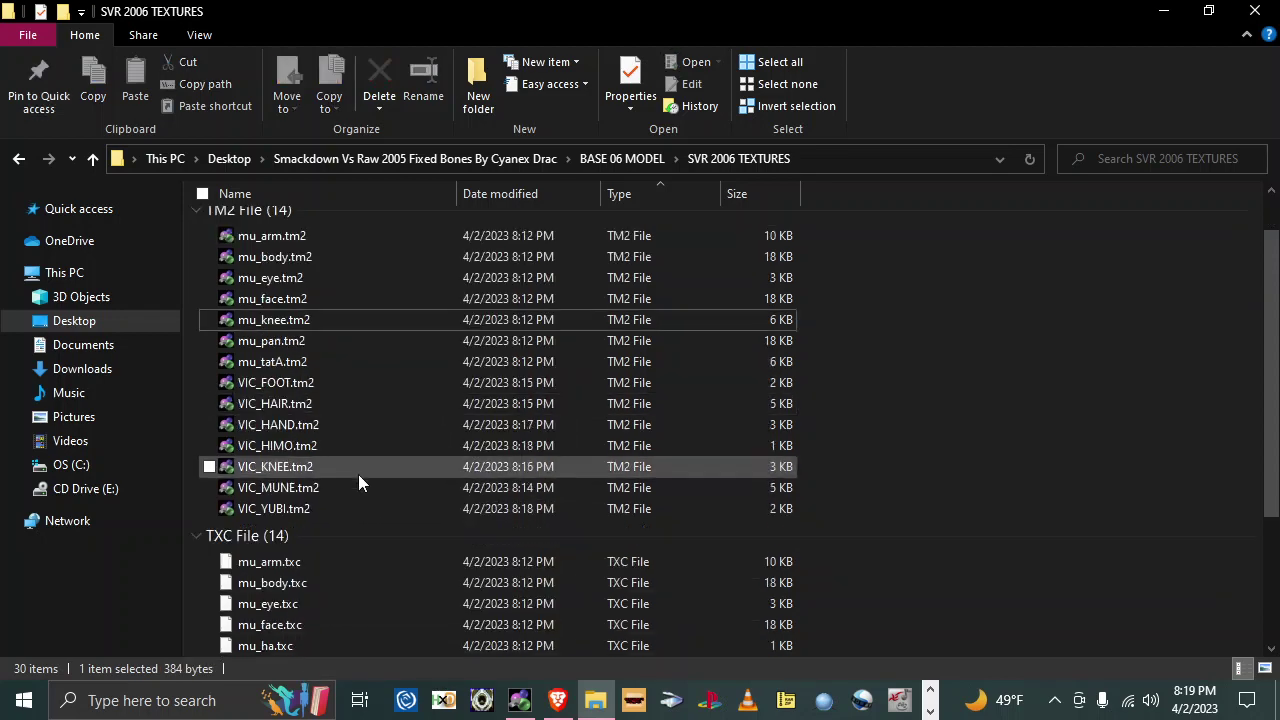
scroll(358, 482, "down", 3)
left_click(288, 455)
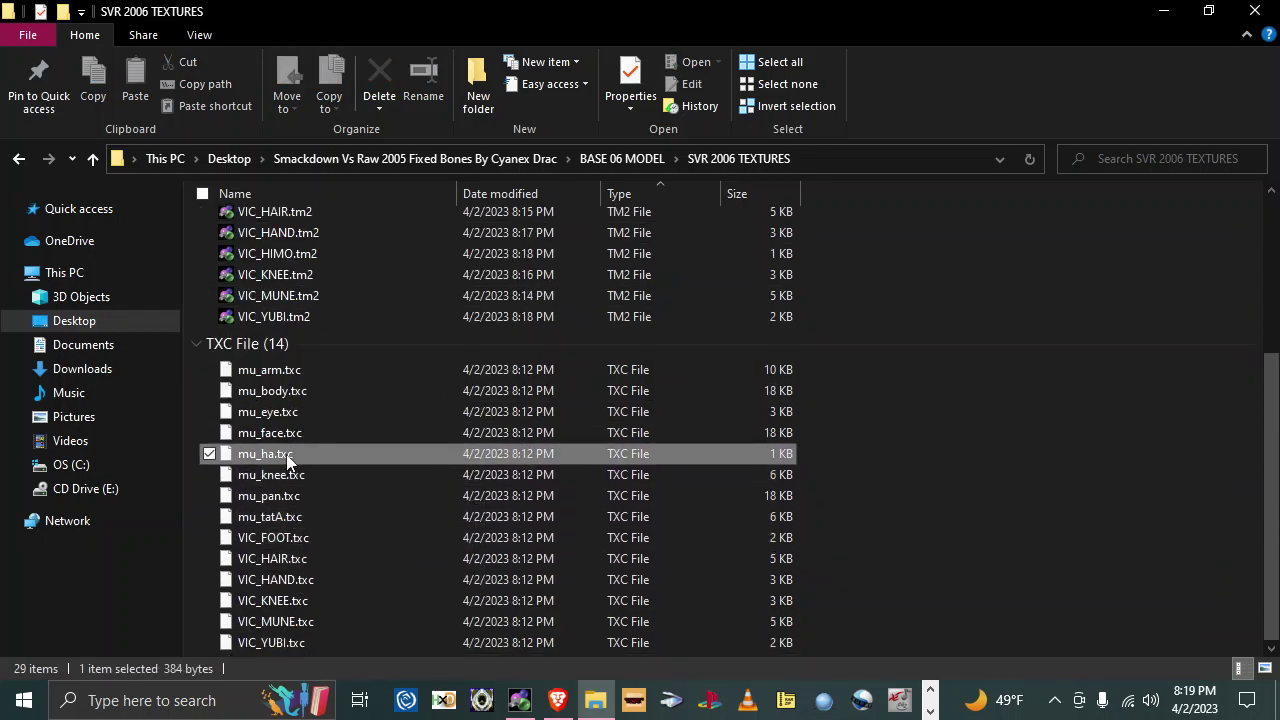
right_click(288, 458)
left_click(360, 408)
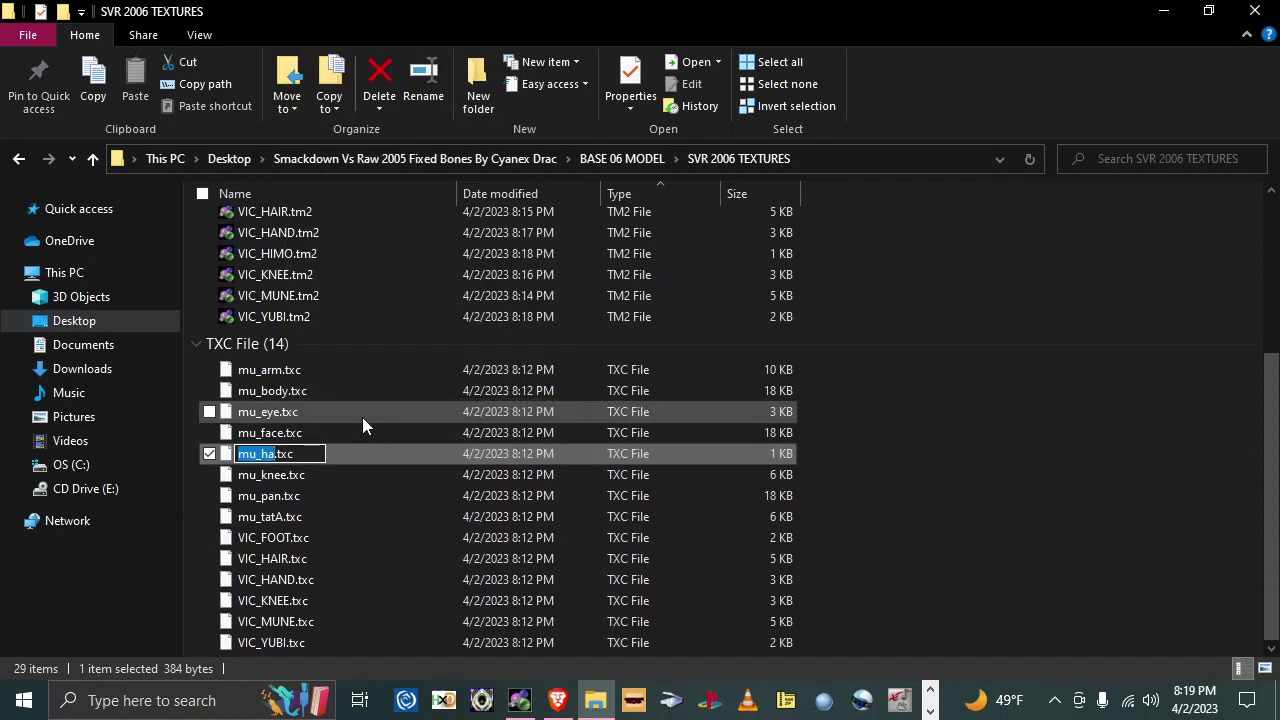
type("VIC")
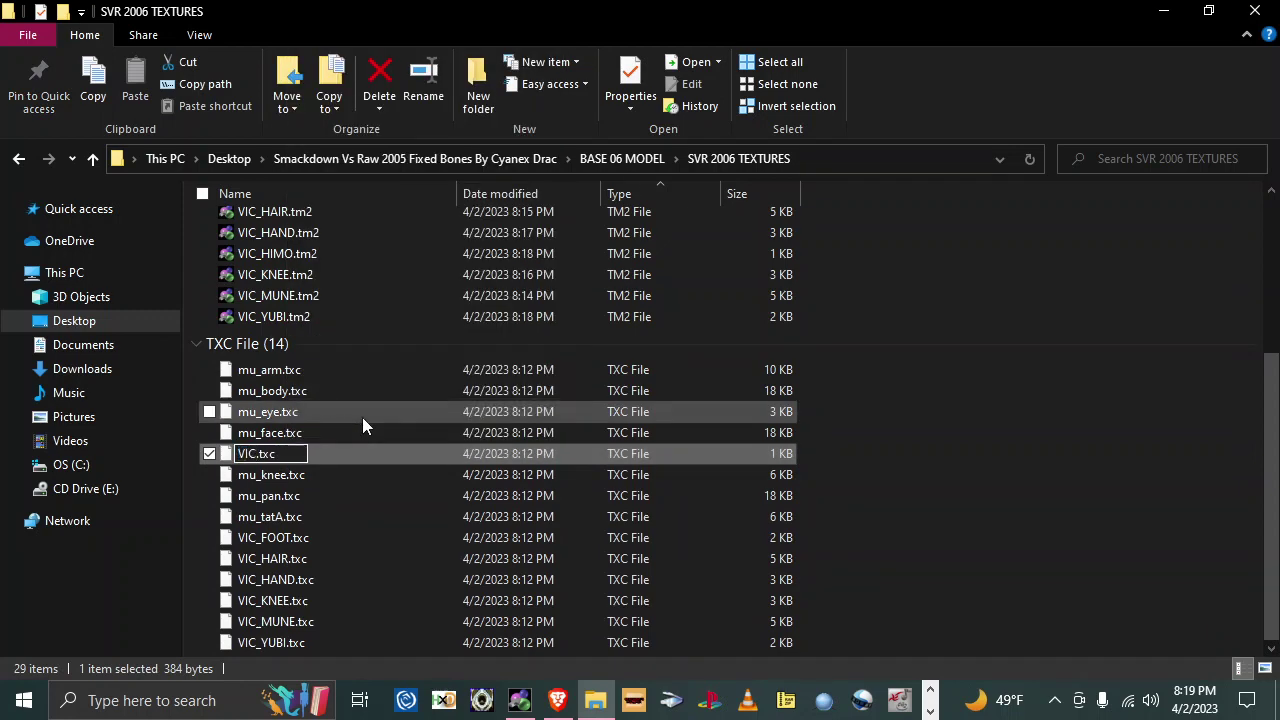
type("_HIMO")
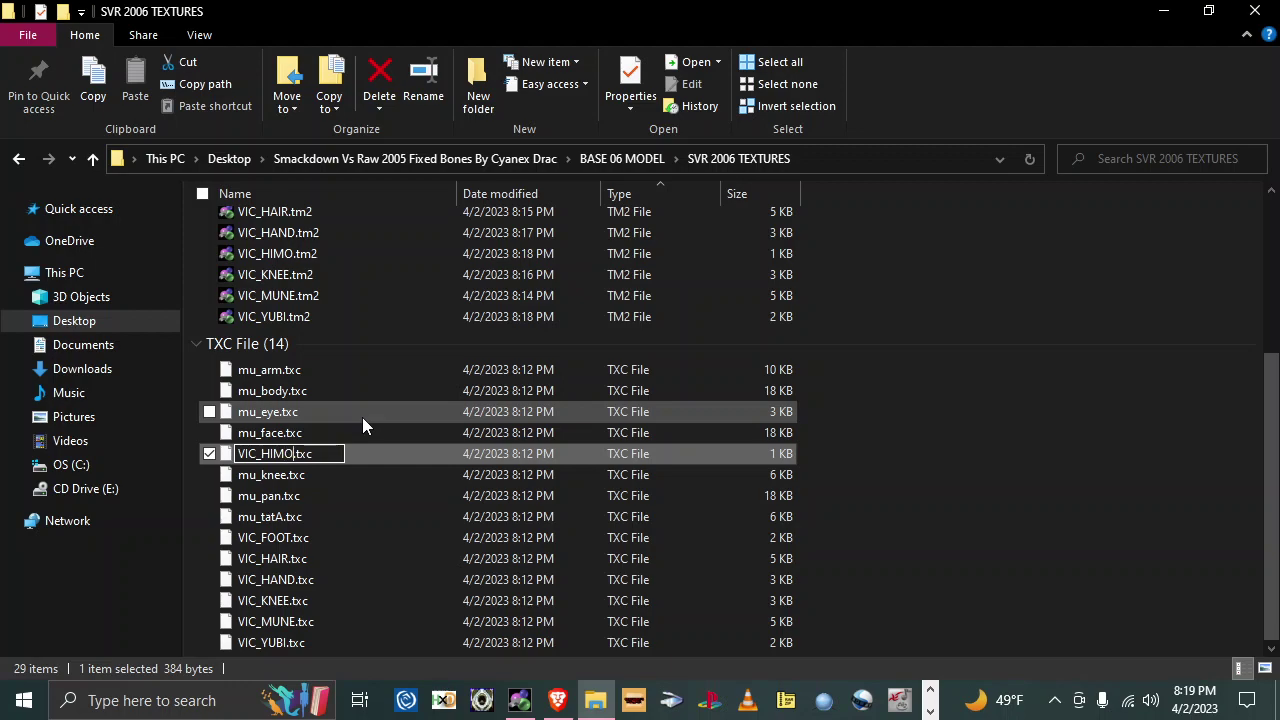
key("Return")
key("Return")
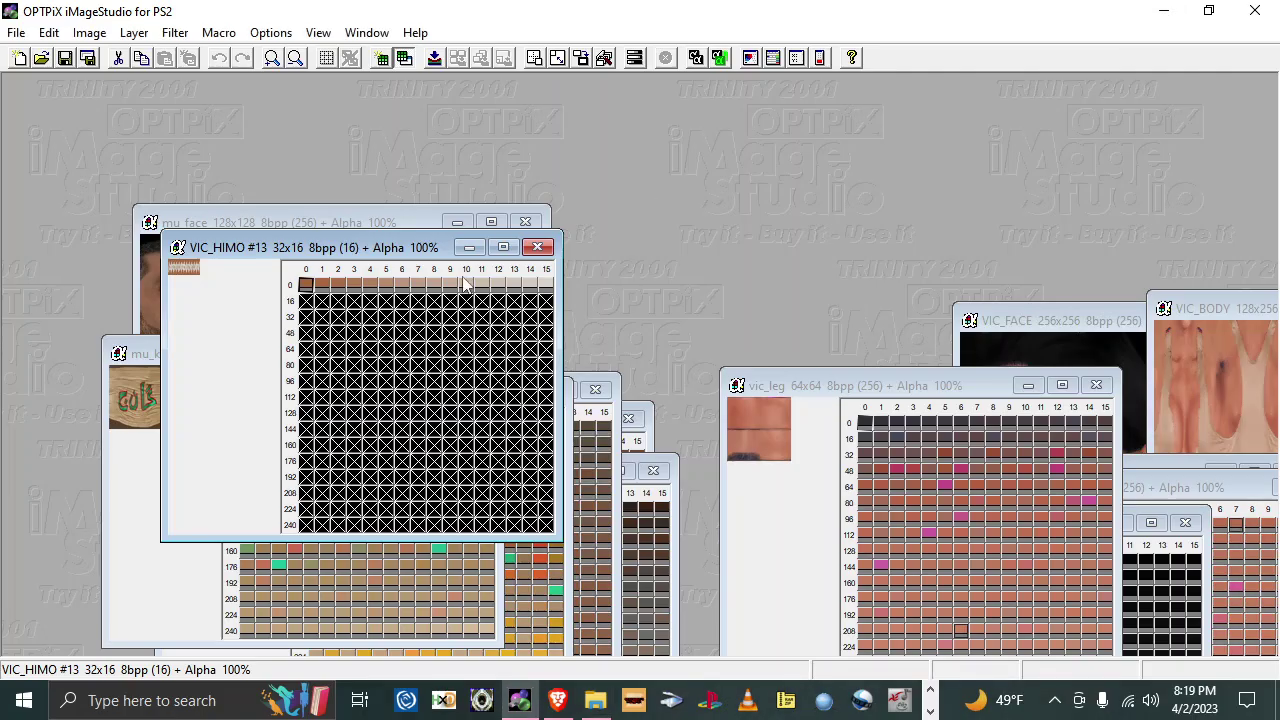
Step: In OPTPiX iMageStudio, close the saved VIC_HIMO image and place the vic_leg image beside mu_knee
left_click(537, 248)
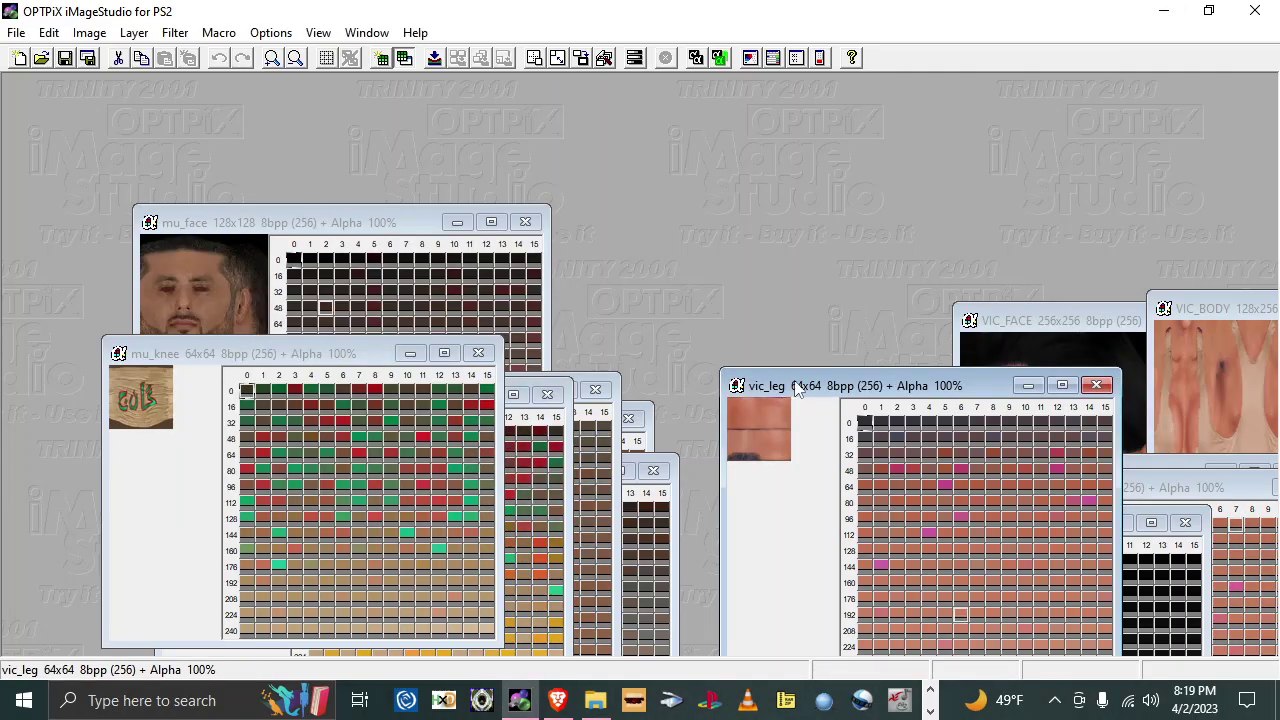
left_click_drag(860, 393, 384, 373)
double_click(104, 52)
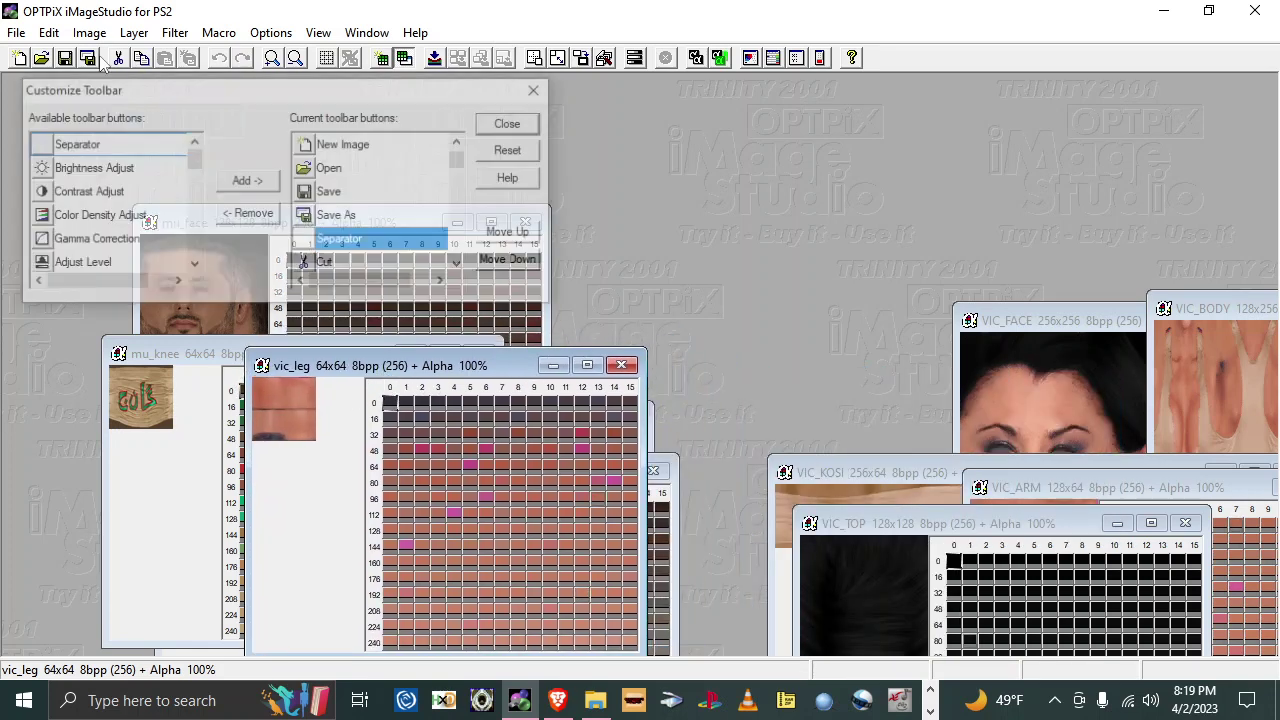
left_click(537, 89)
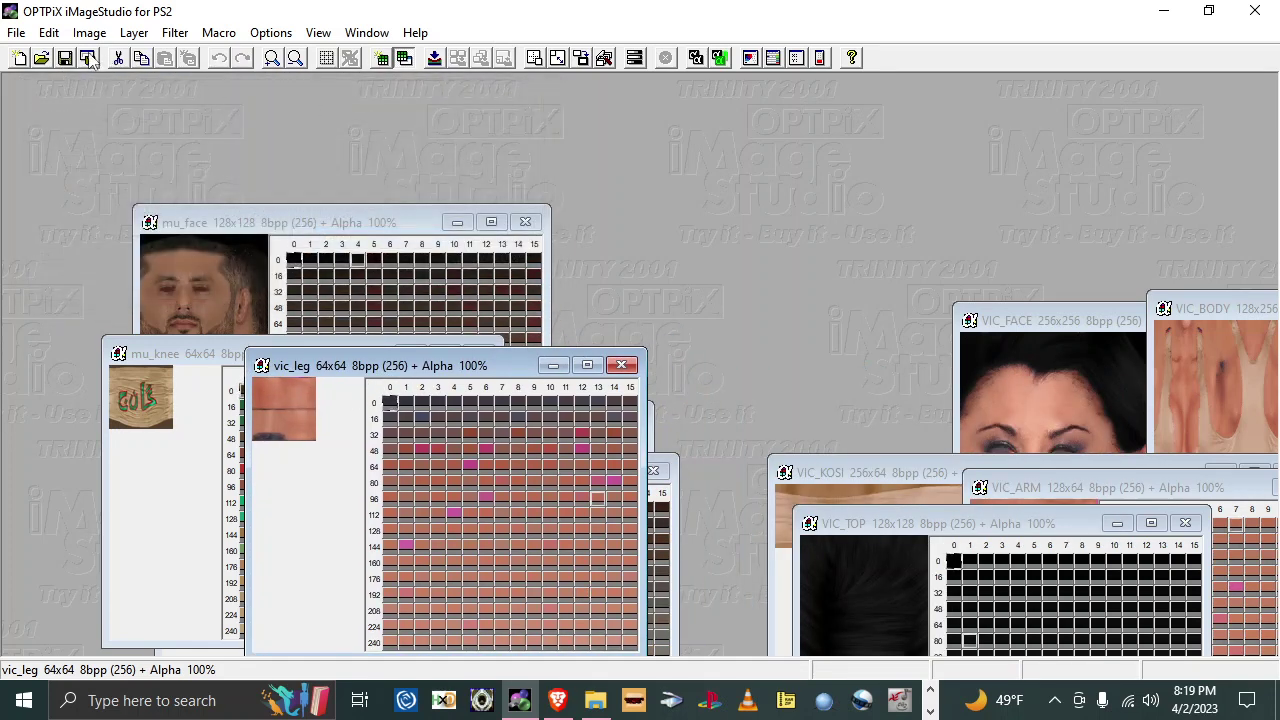
Step: Save the vic_leg image as an 8bit TIM2 file with 32bit CLUT and close the mu_knee image
left_click(88, 58)
left_click(596, 623)
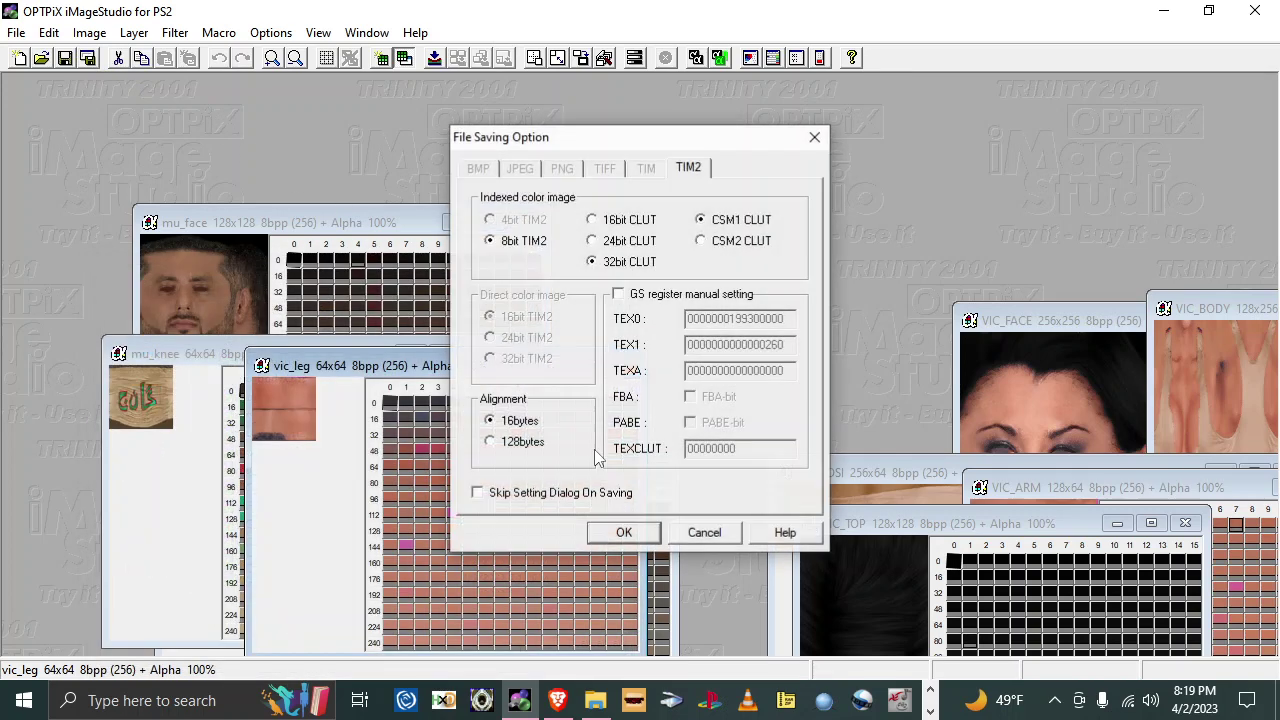
left_click(624, 533)
left_click(189, 409)
left_click(486, 355)
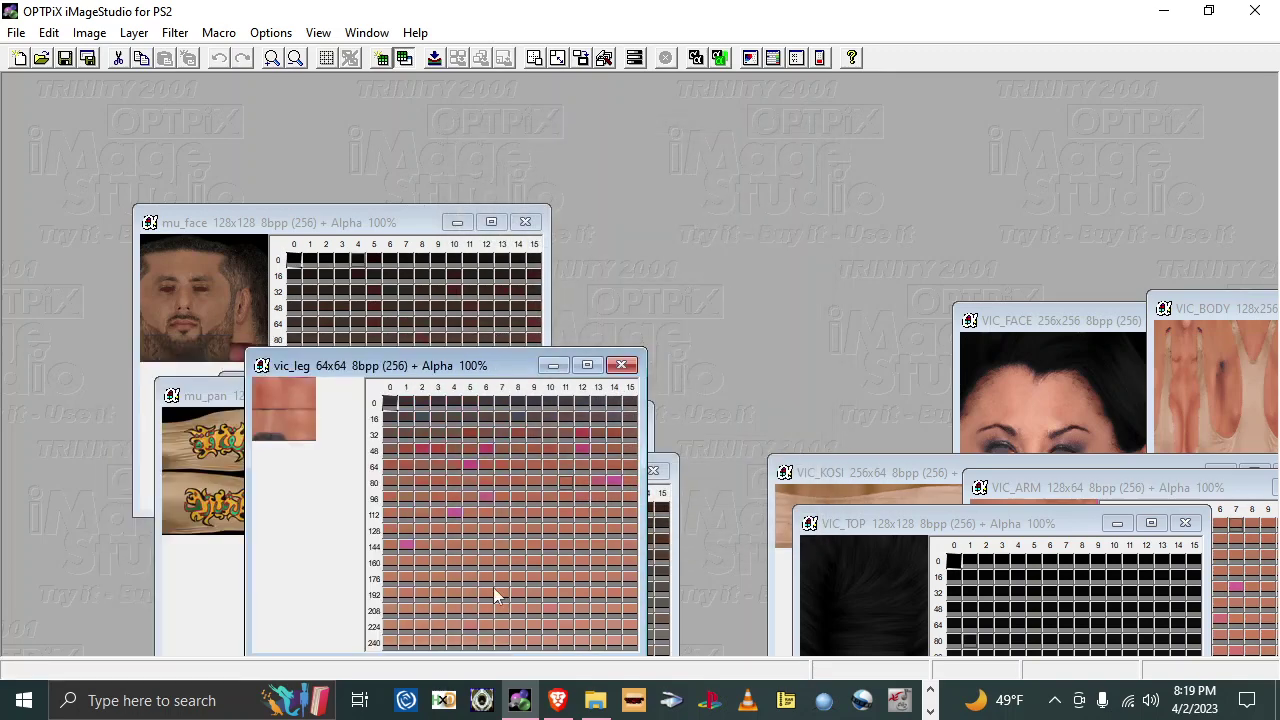
Step: Switch to File Explorer and delete mu_knee.tm2 from the SVR 2006 TEXTURES folder
left_click(595, 700)
scroll(369, 364, "up", 2)
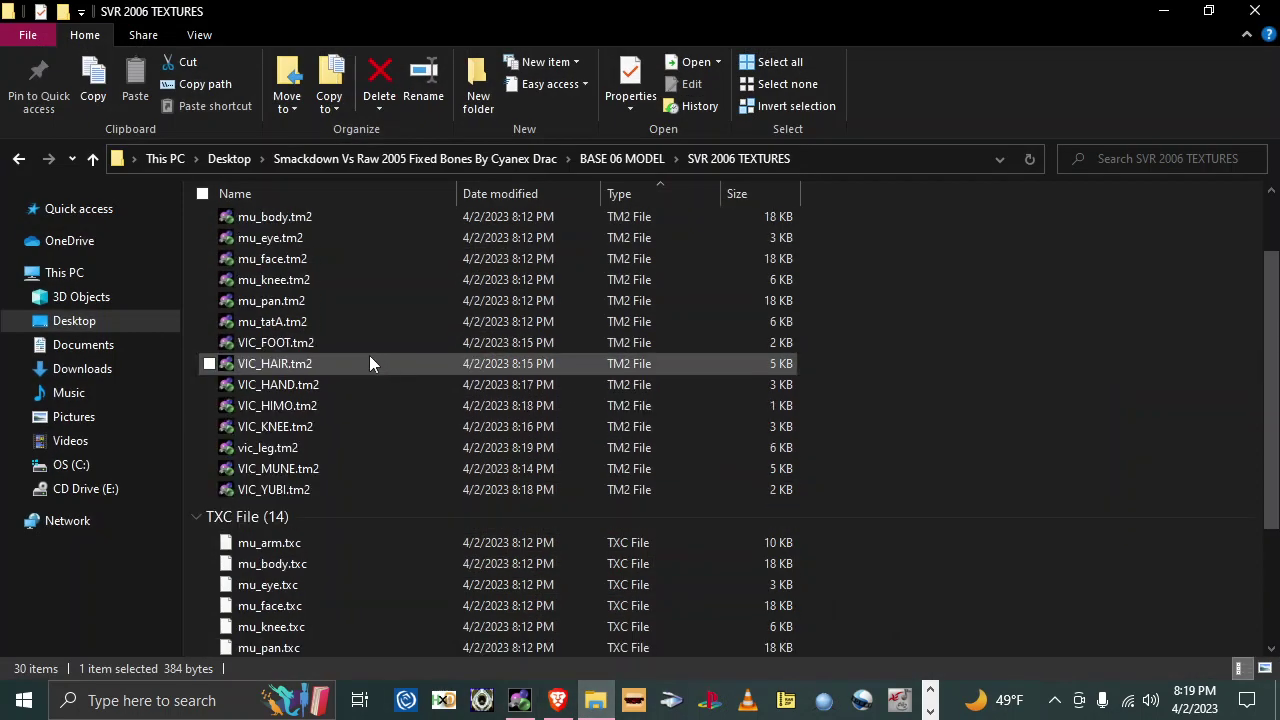
left_click(274, 279)
right_click(274, 279)
left_click(343, 612)
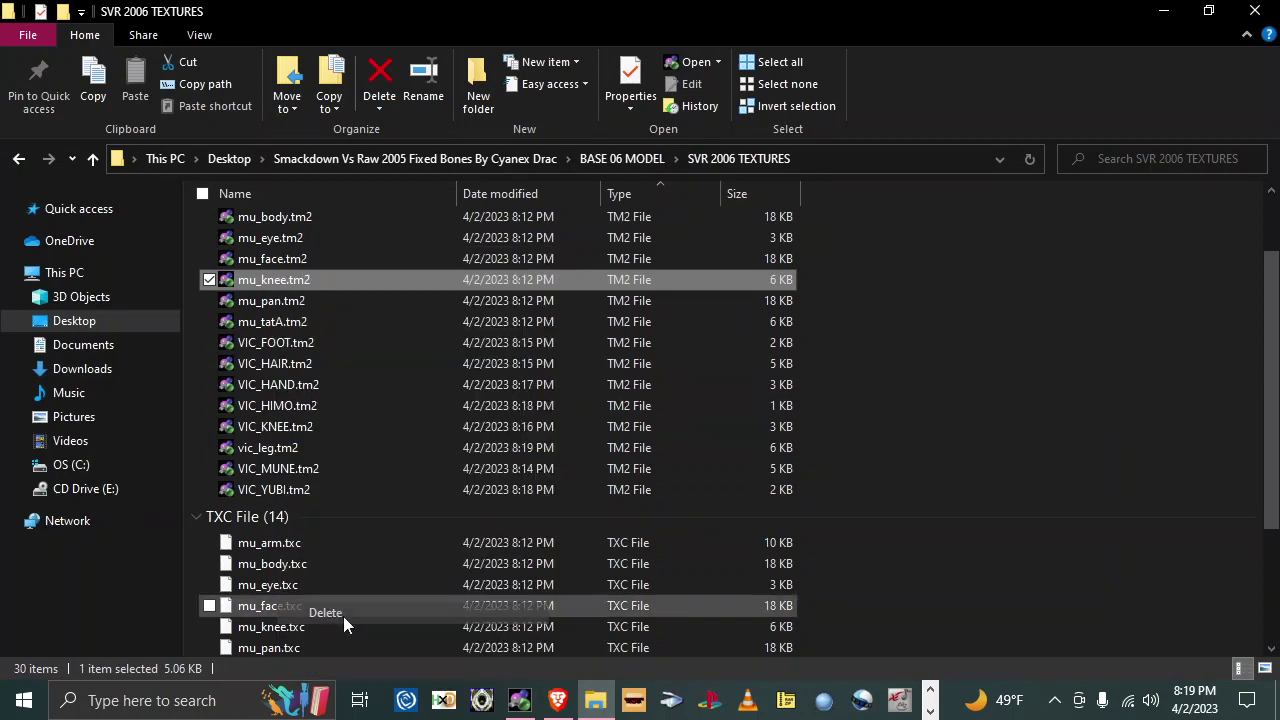
Step: Rename mu_knee.txc as VIC_LEG.txc and close the saved vic_leg image in OPTPiX iMageStudio
scroll(320, 600, "down", 1)
left_click(300, 542)
right_click(300, 543)
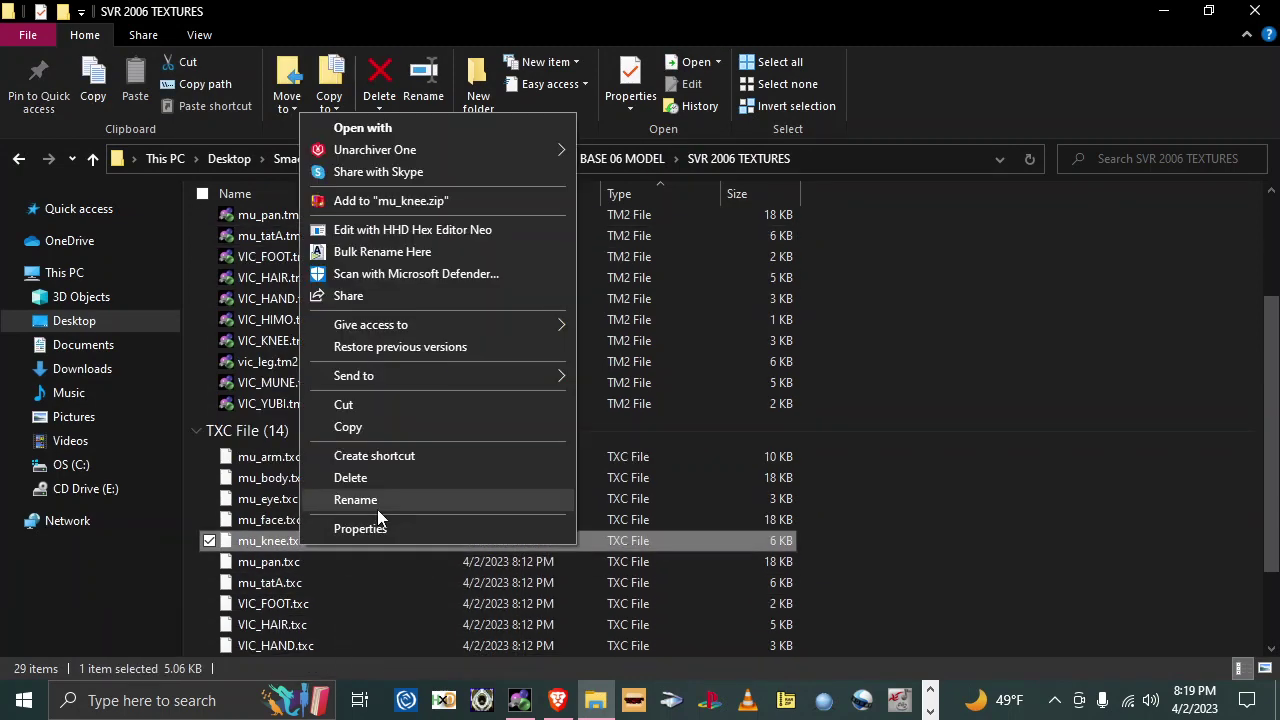
left_click(377, 509)
type("V")
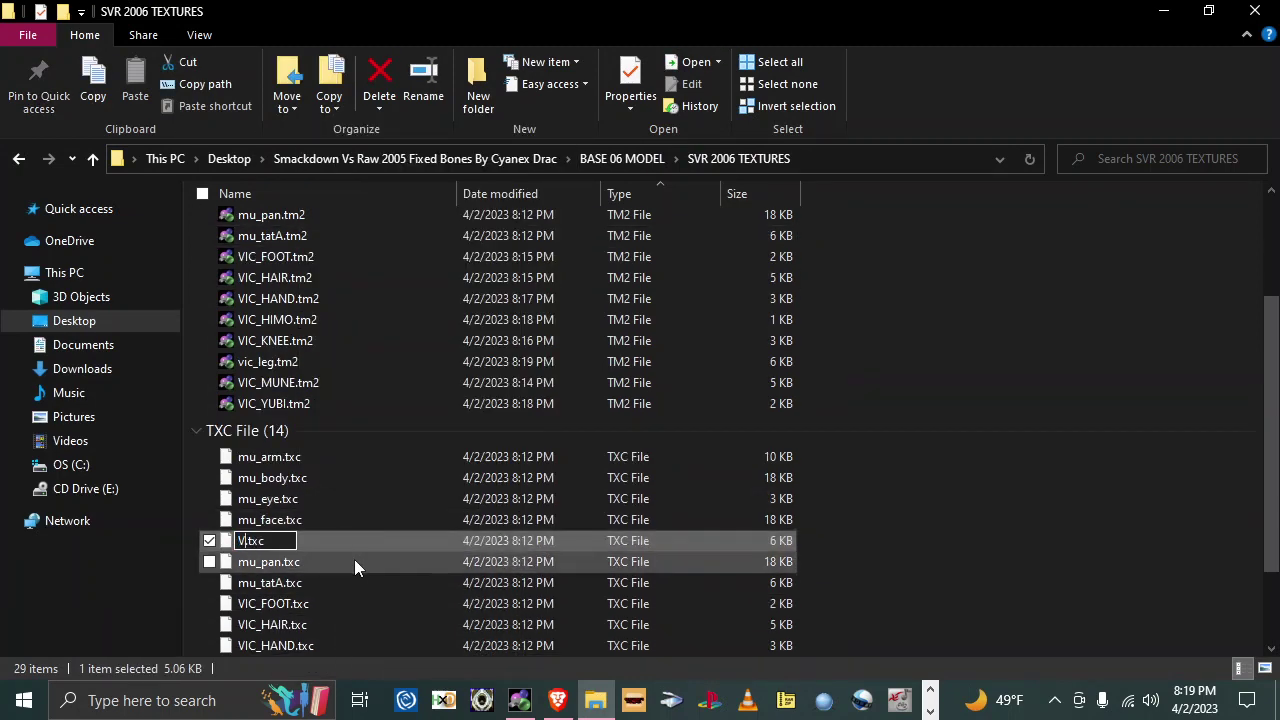
type("IC")
type("_LEG")
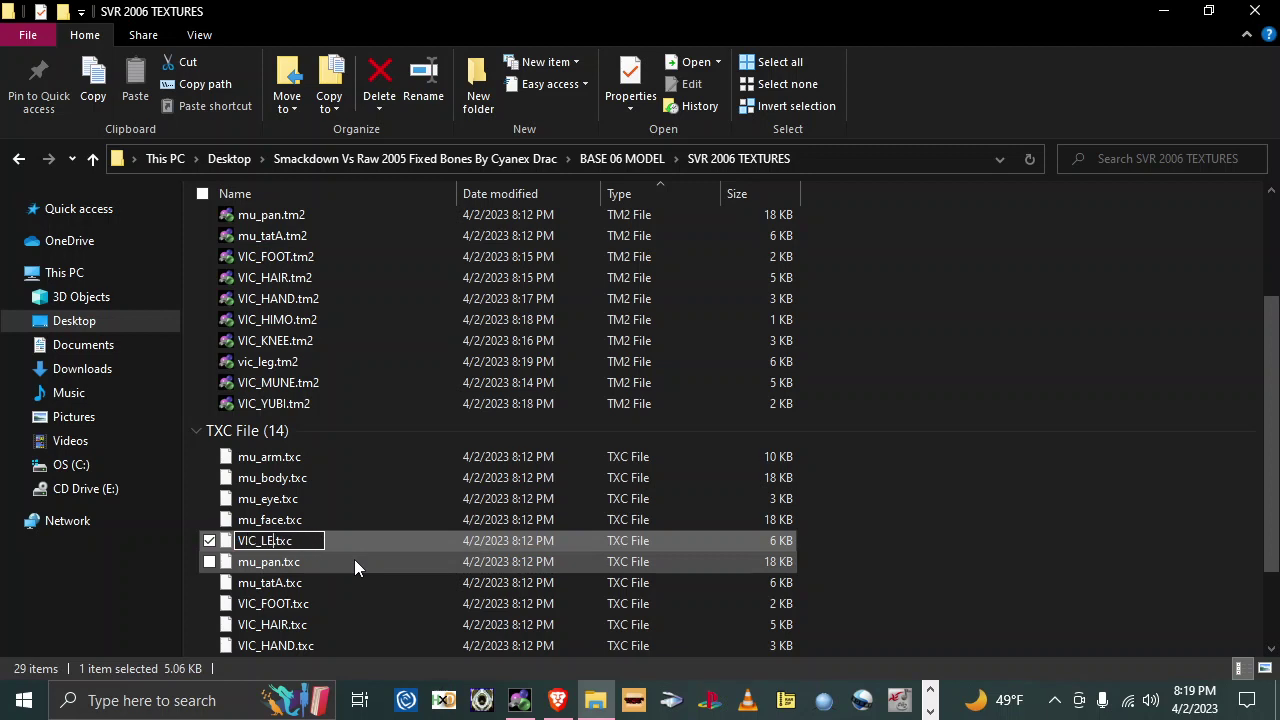
key("Return")
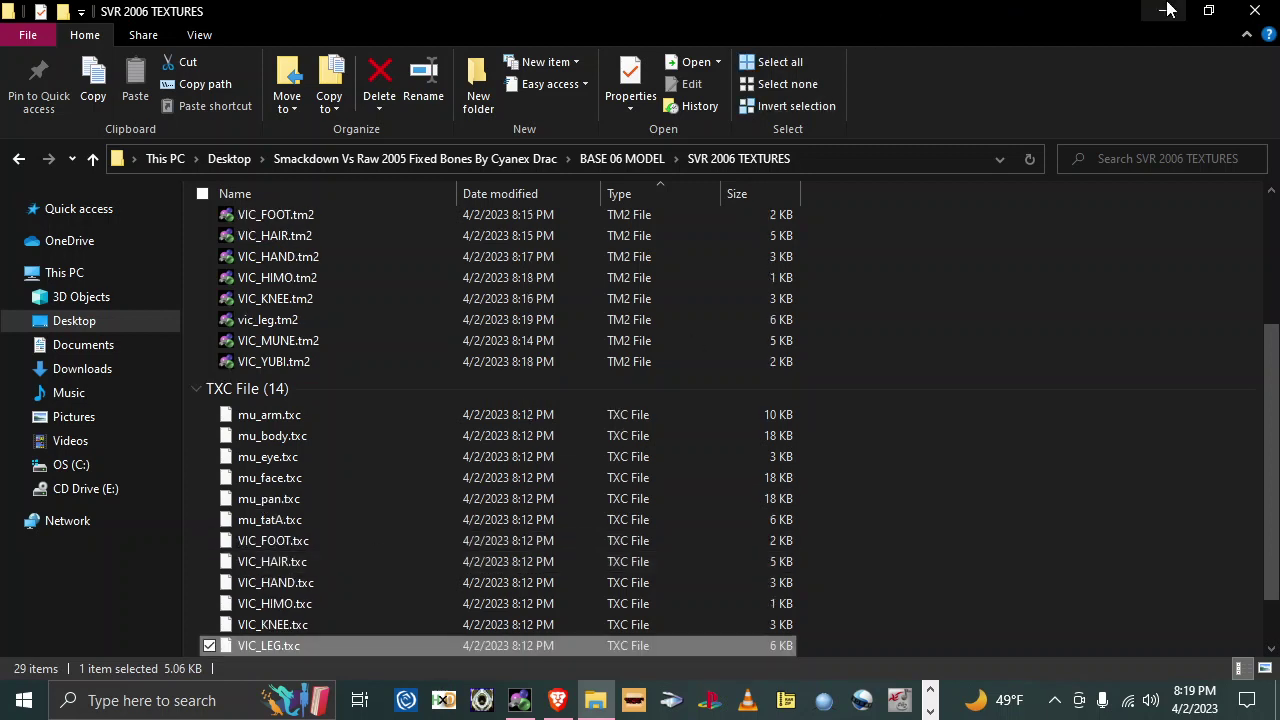
left_click(1163, 11)
left_click(620, 366)
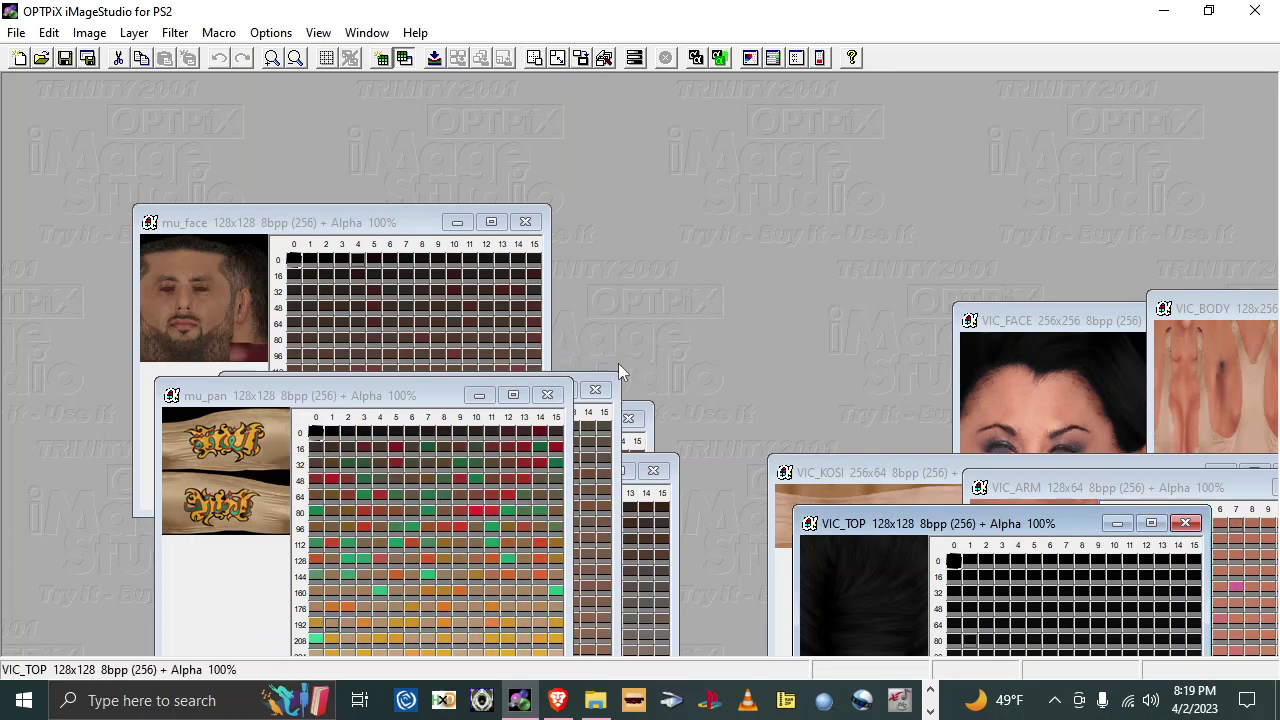
Step: Switch to File Explorer and rename VIC_LEG.txc in lowercase as vic_leg.txc to match the TM2 file
left_click(595, 700)
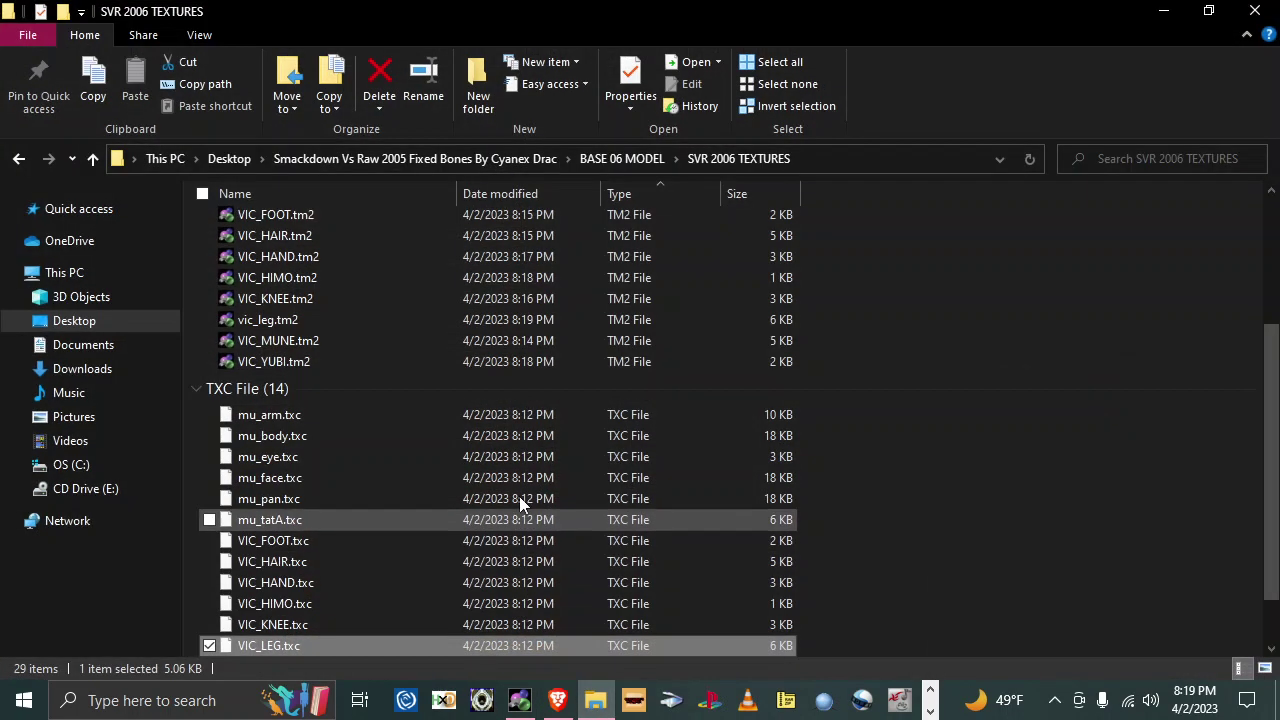
scroll(519, 496, "up", 1)
scroll(329, 575, "down", 2)
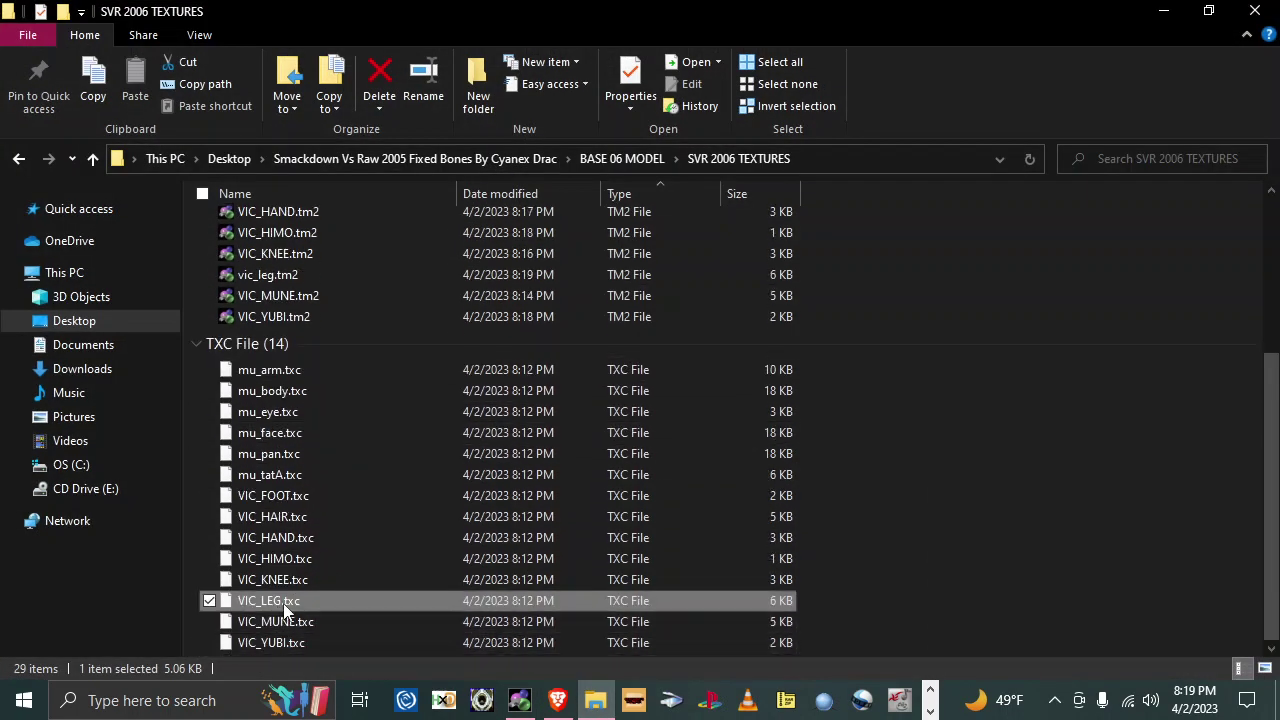
right_click(266, 602)
left_click(341, 552)
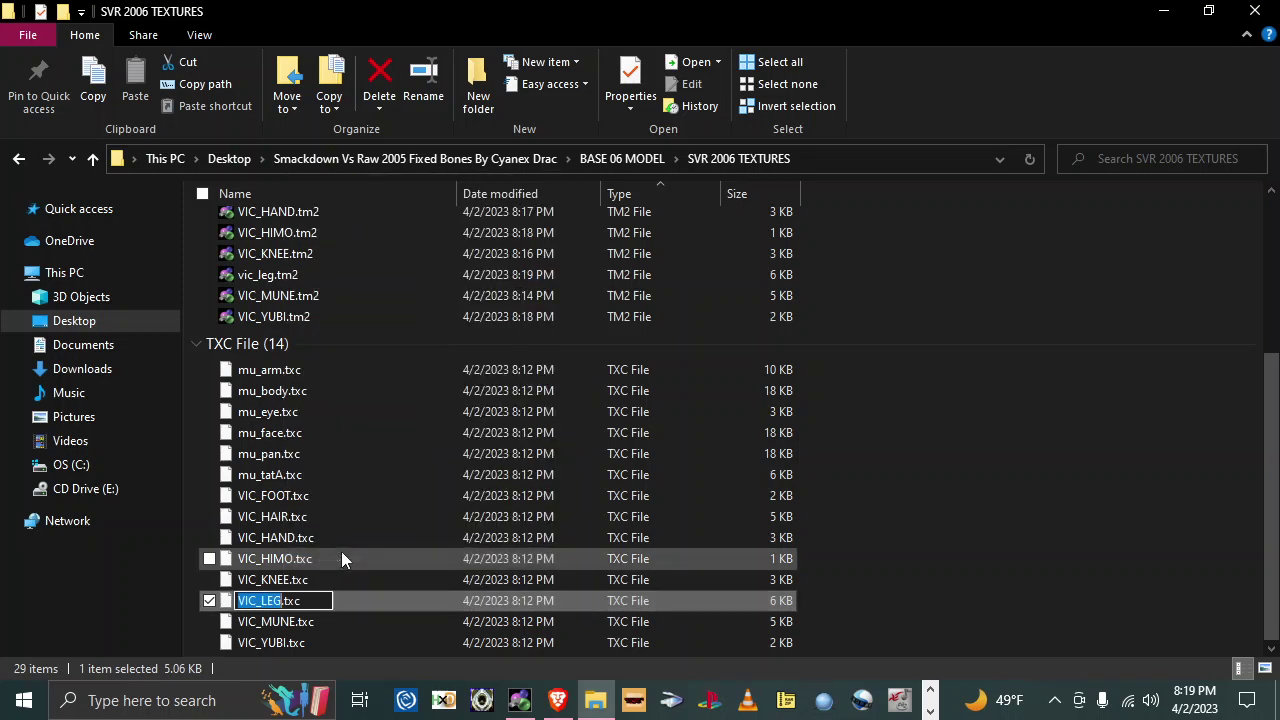
type("vic_le")
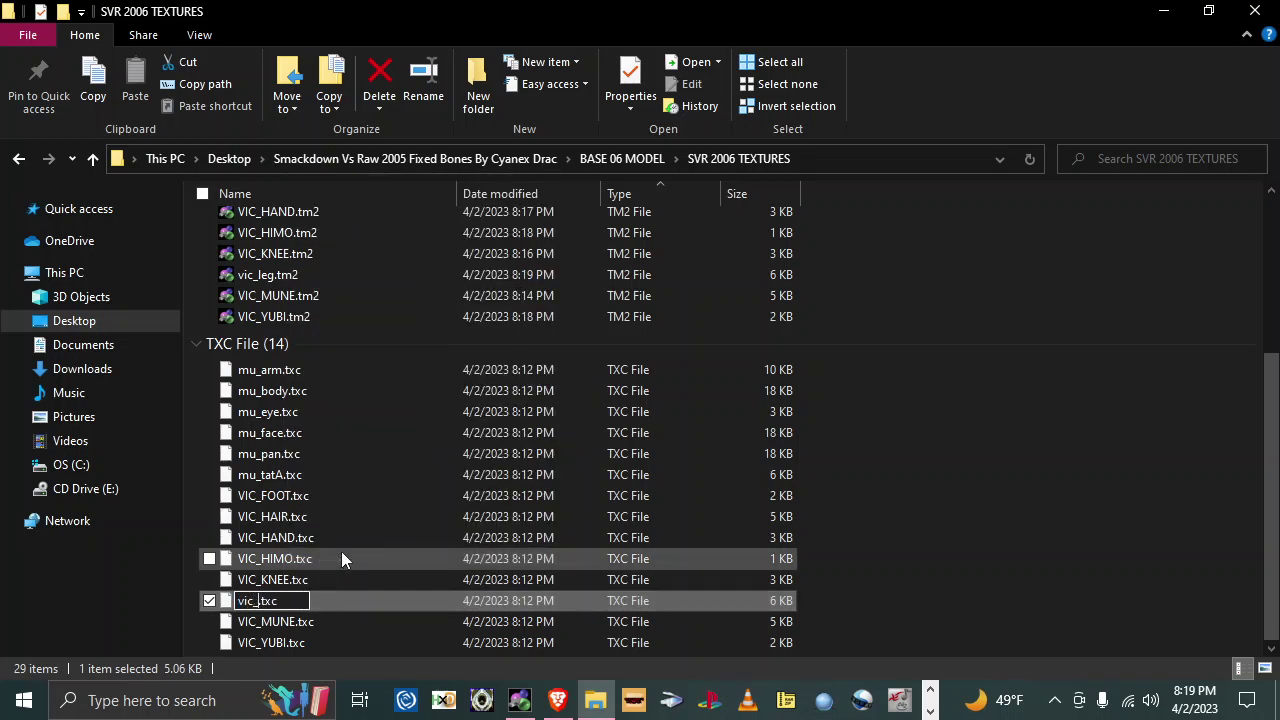
type("g")
key("Return")
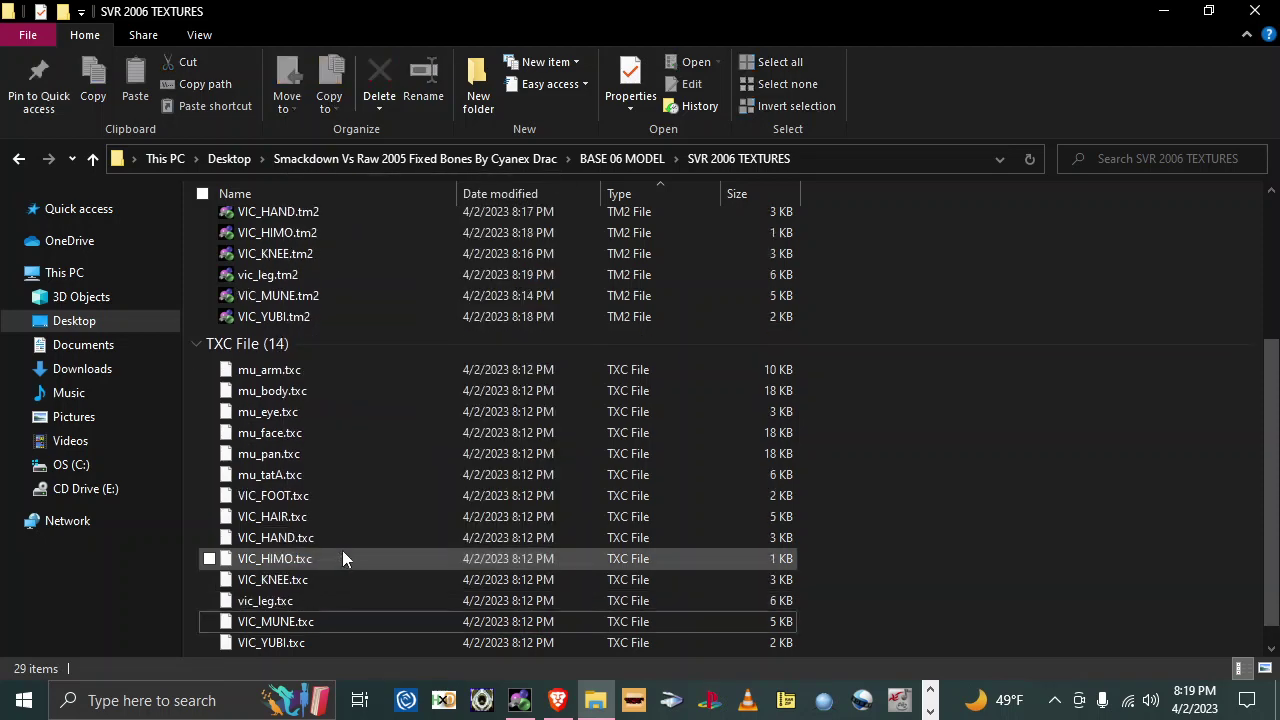
Step: Return to OPTPiX iMageStudio and place the VIC_TOP image beside mu_pan
left_click(1163, 11)
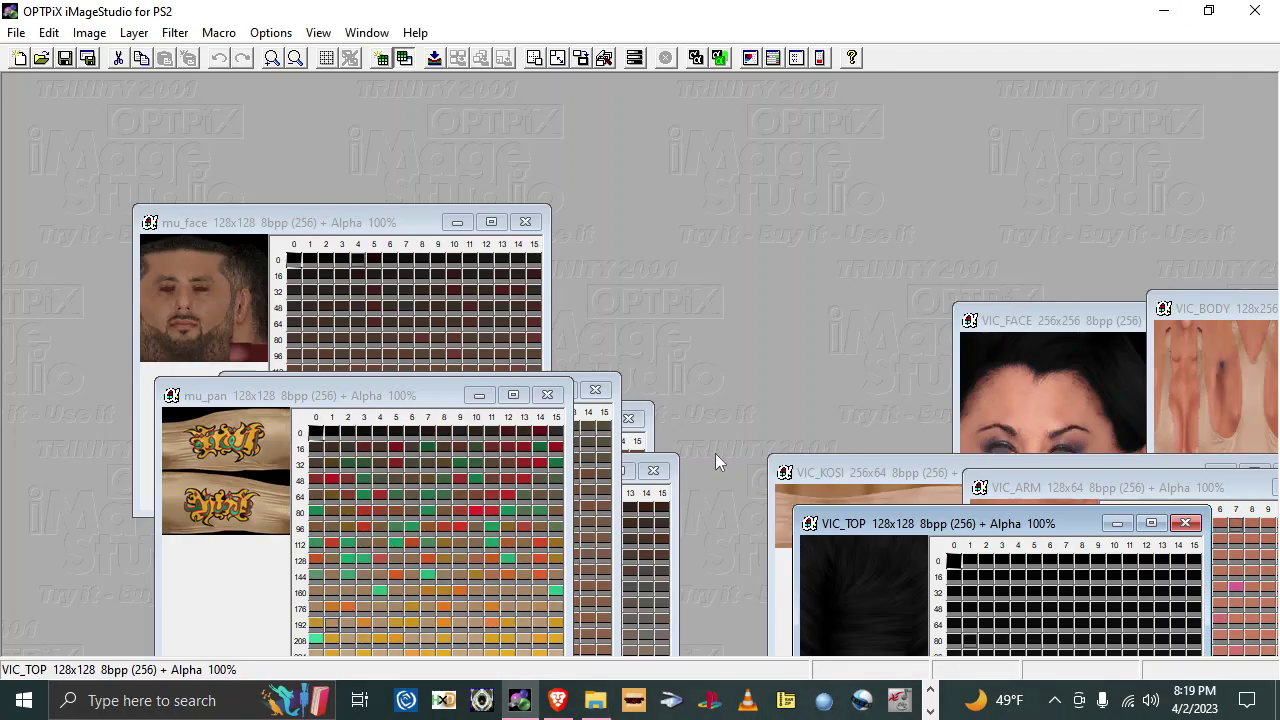
left_click_drag(859, 523, 466, 395)
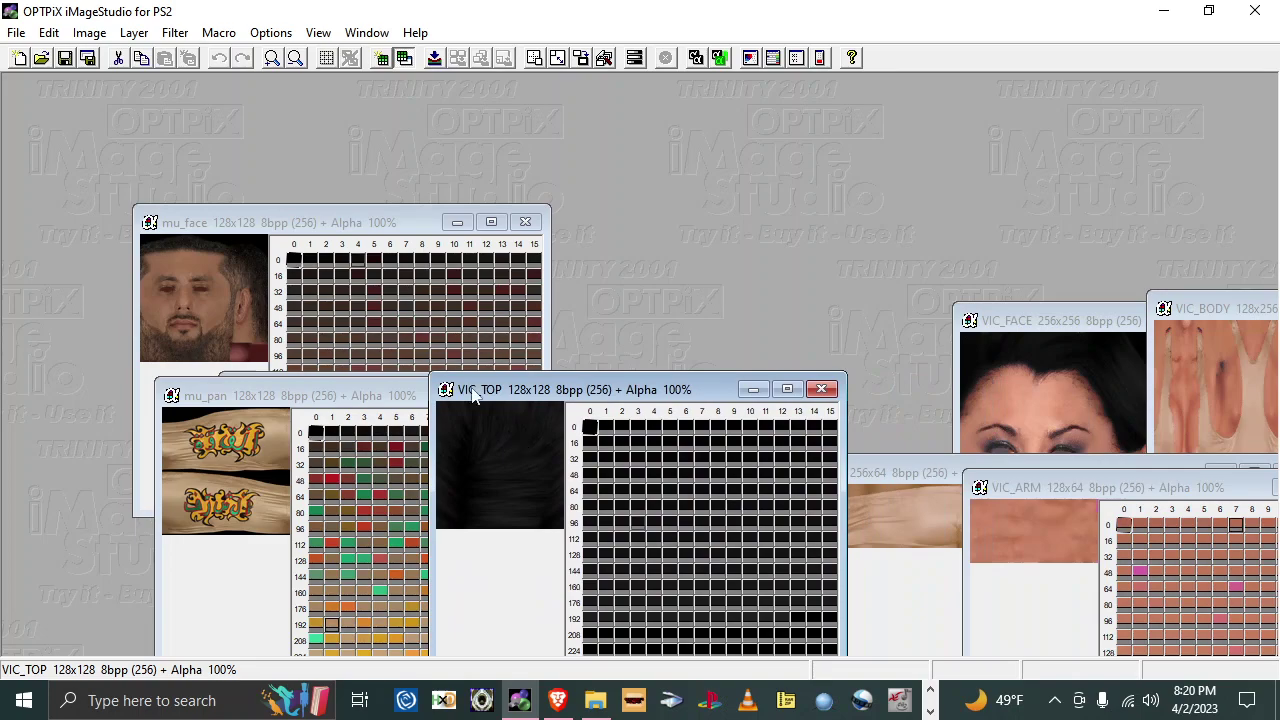
Step: Save the VIC_TOP image as the TIM2 file VIC_TOP.tm2 in the SVR 2006 TEXTURES folder
left_click(88, 58)
left_click(596, 626)
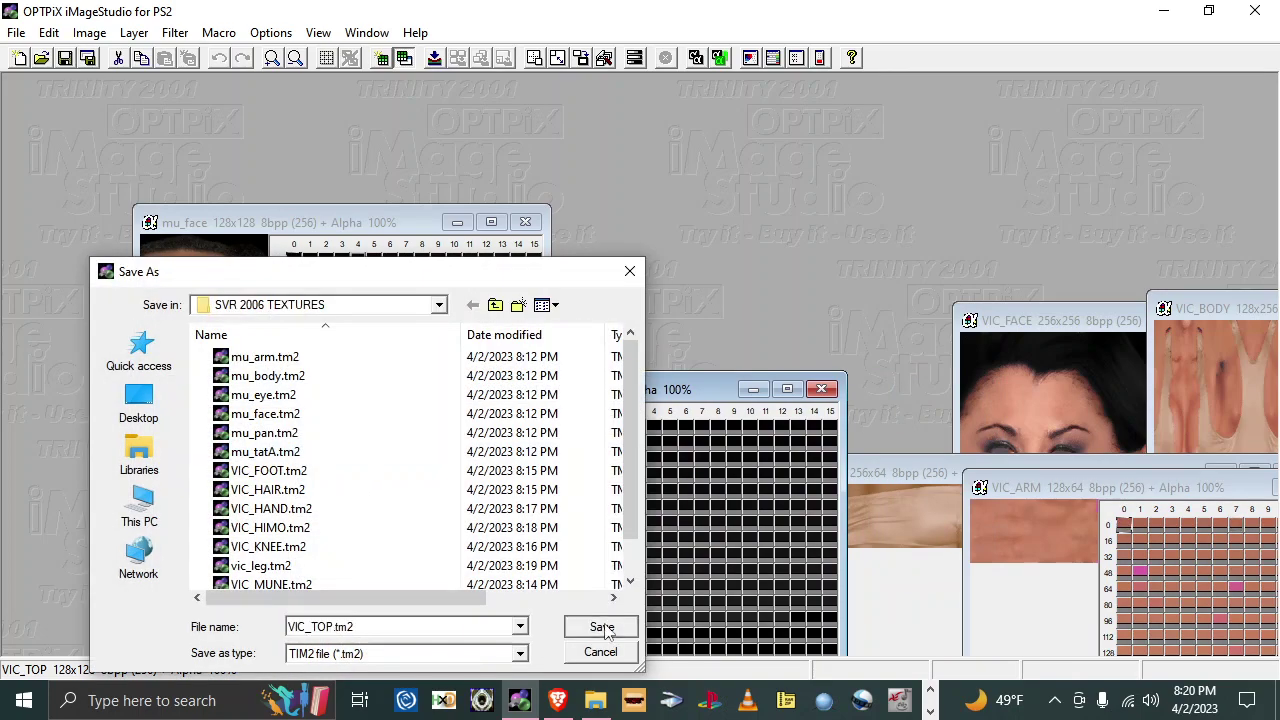
left_click(592, 535)
Step: Switch to File Explorer and delete mu_pan.tm2 from the SVR 2006 TEXTURES folder
left_click(595, 700)
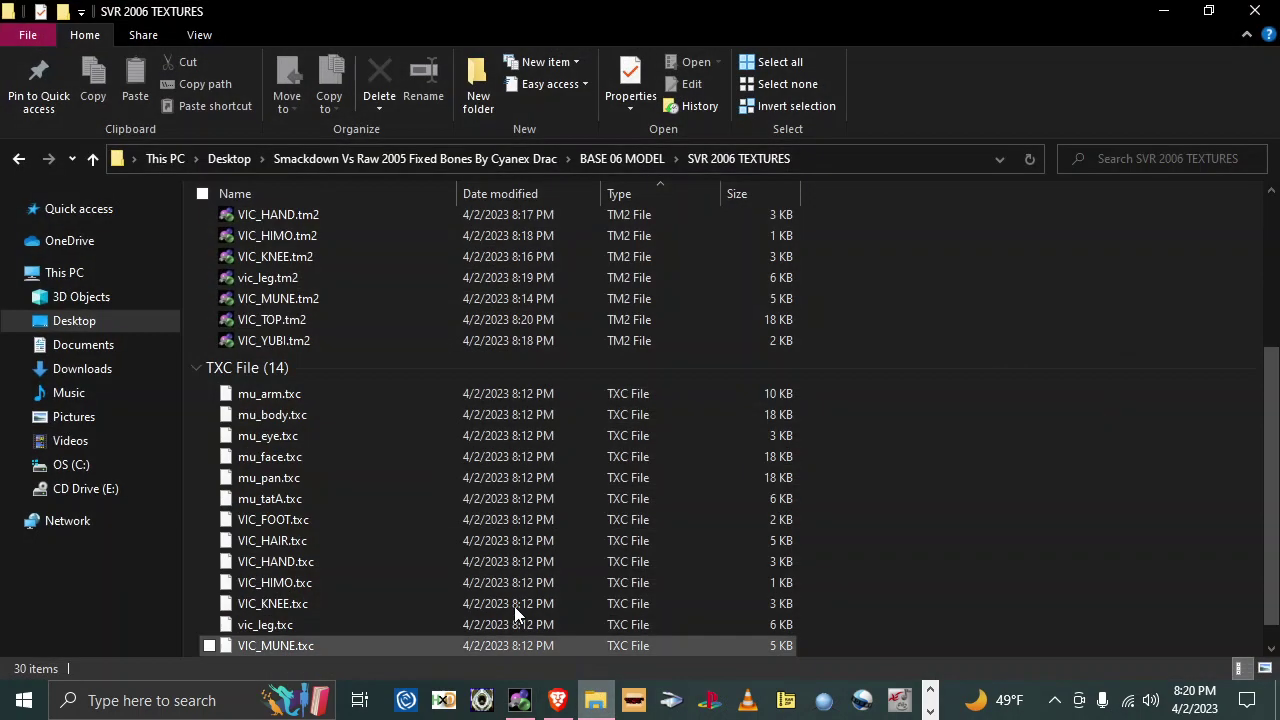
scroll(300, 338, "up", 3)
right_click(288, 279)
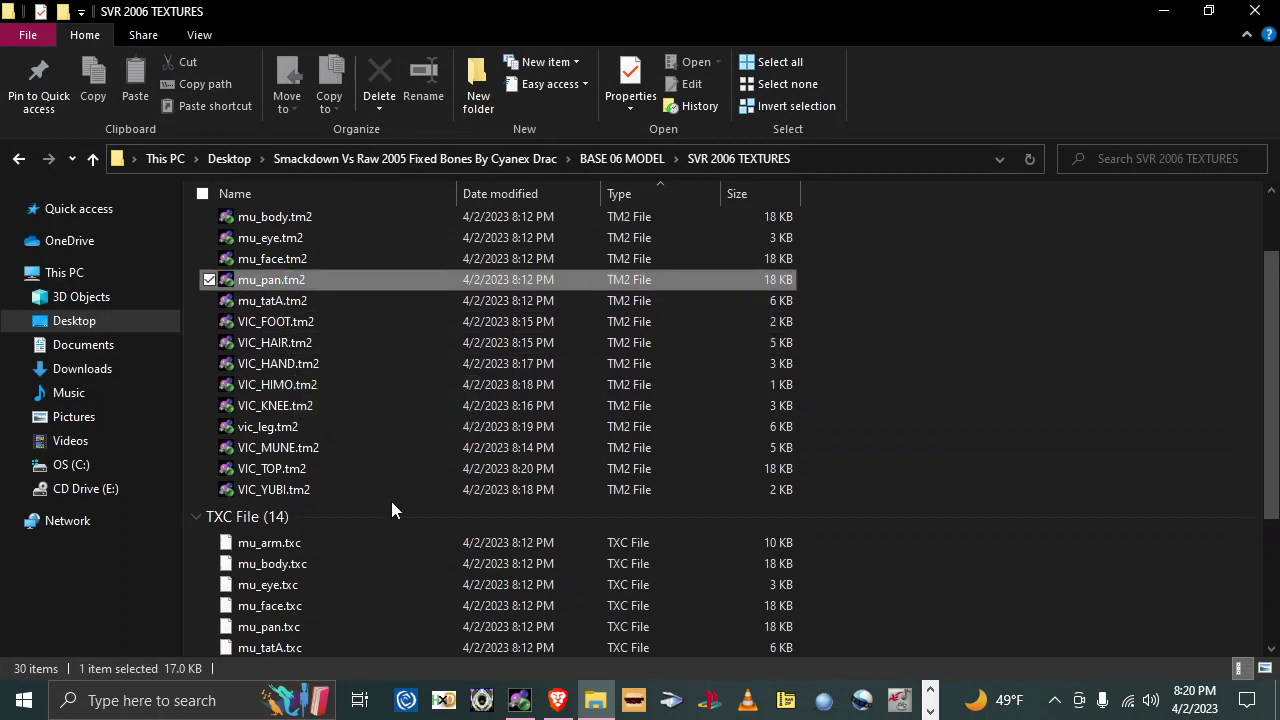
left_click(342, 610)
Step: Rename mu_pan.txc as VIC_TOP.txc
left_click(287, 552)
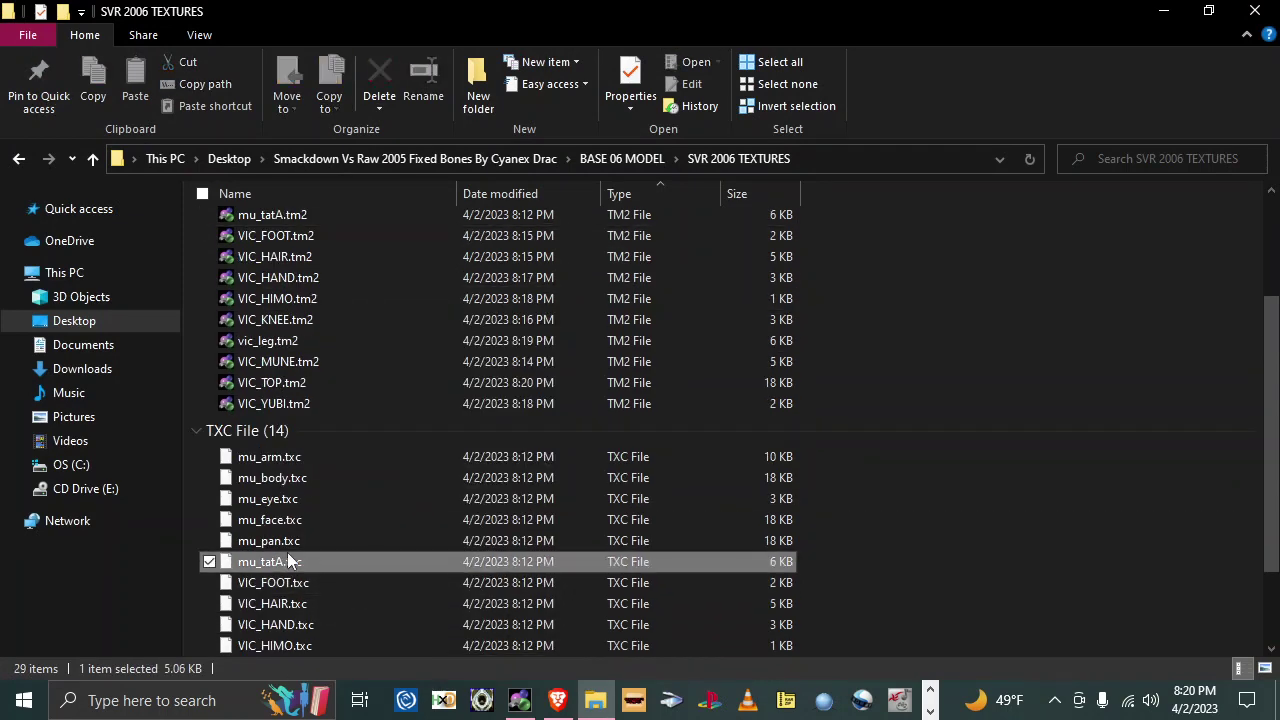
right_click(282, 541)
left_click(360, 502)
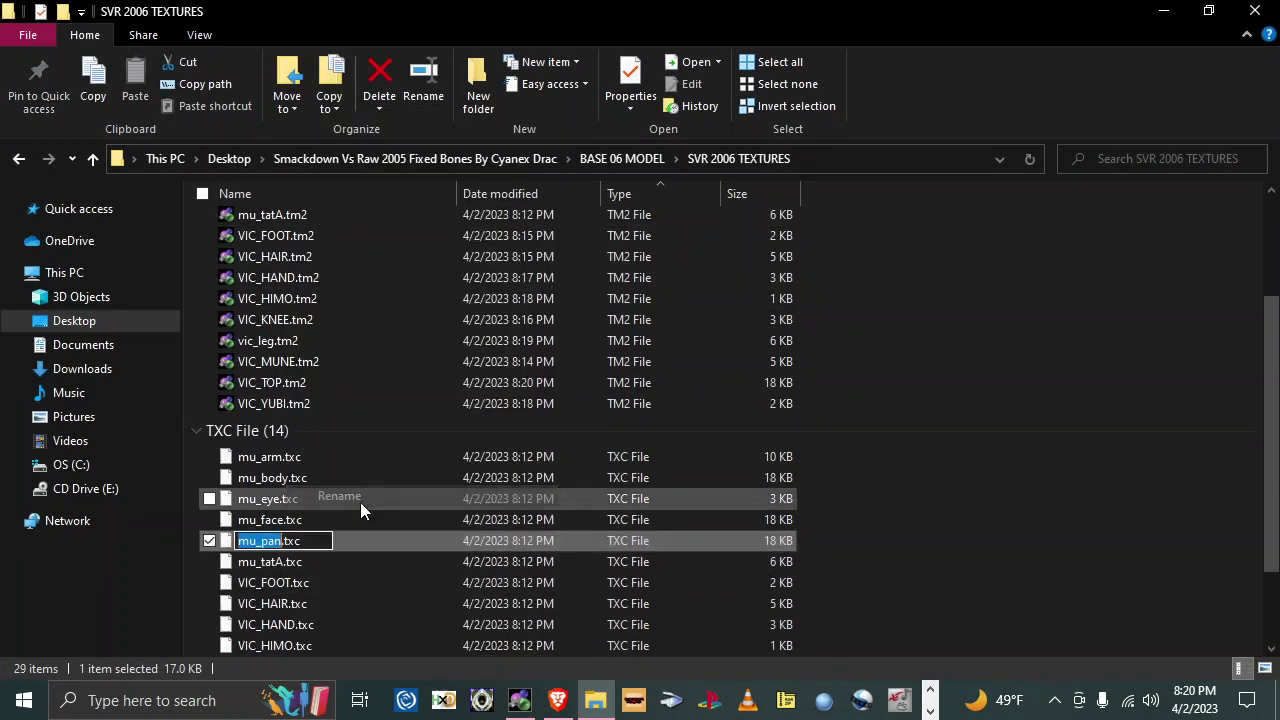
type("VIC_")
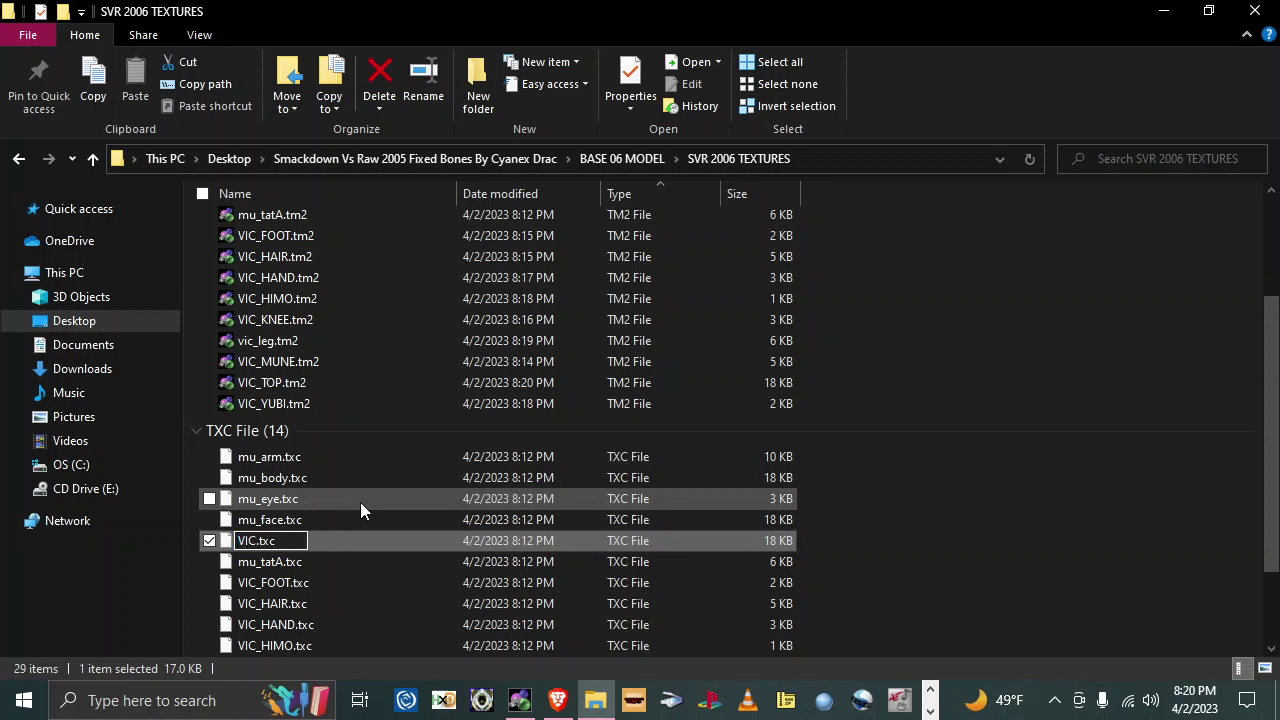
type("TOP")
key("Return")
Step: Return to OPTPiX iMageStudio and close the VIC_TOP and mu_pan images
left_click(519, 700)
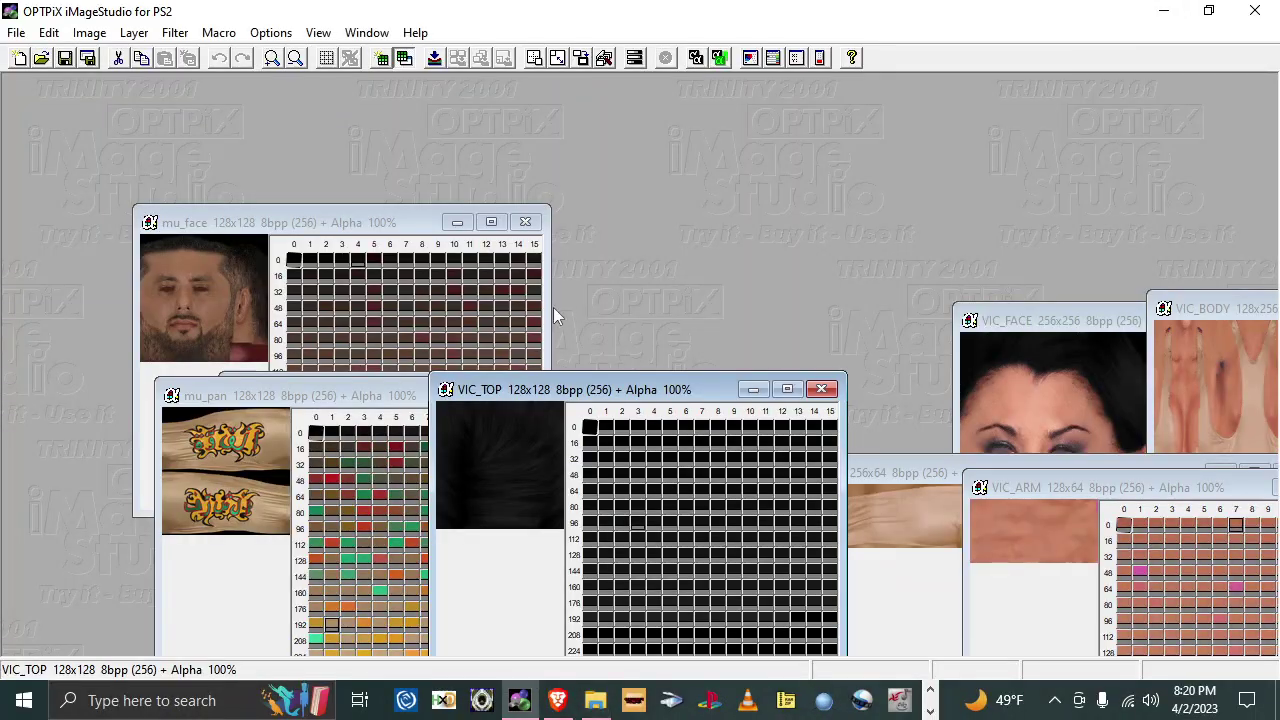
left_click(821, 389)
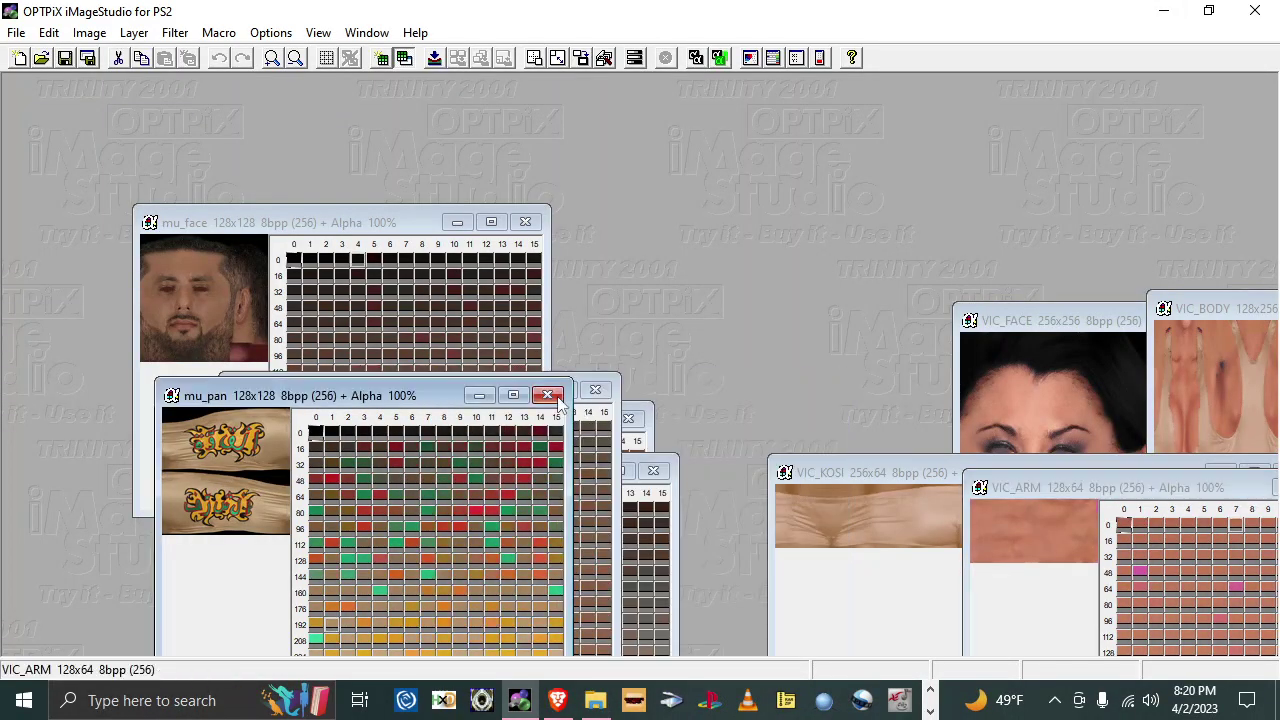
left_click(553, 395)
Step: Resize the VIC_ARM image to 64 x 64 to match mu_tatA, without keeping the aspect ratio, and close the original VIC_ARM
left_click_drag(440, 398, 654, 231)
left_click_drag(1000, 503, 683, 243)
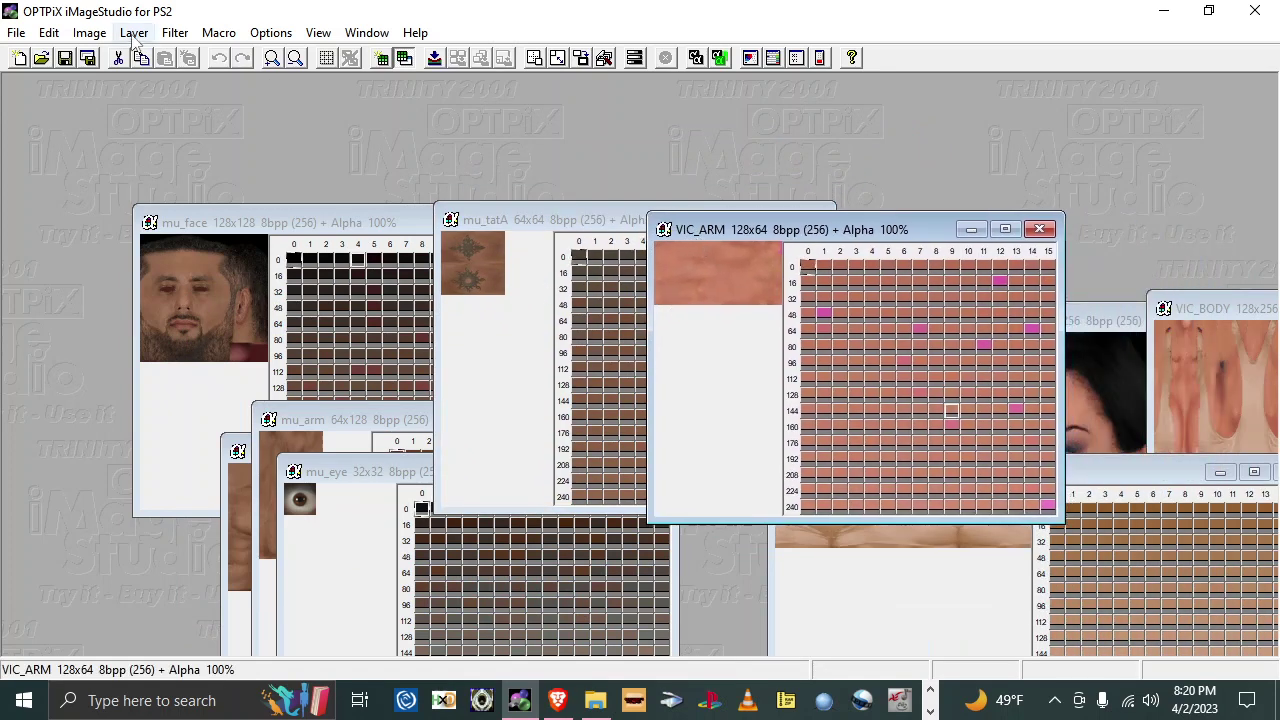
left_click(89, 32)
left_click(137, 326)
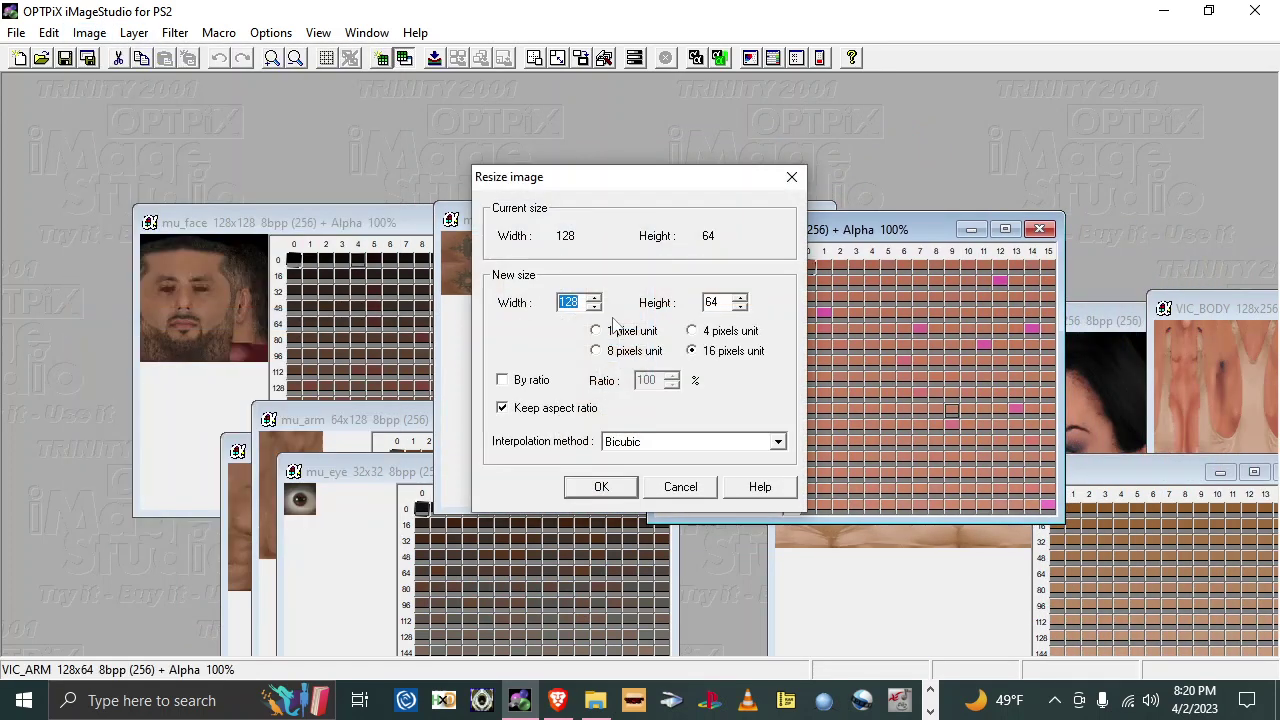
left_click(541, 414)
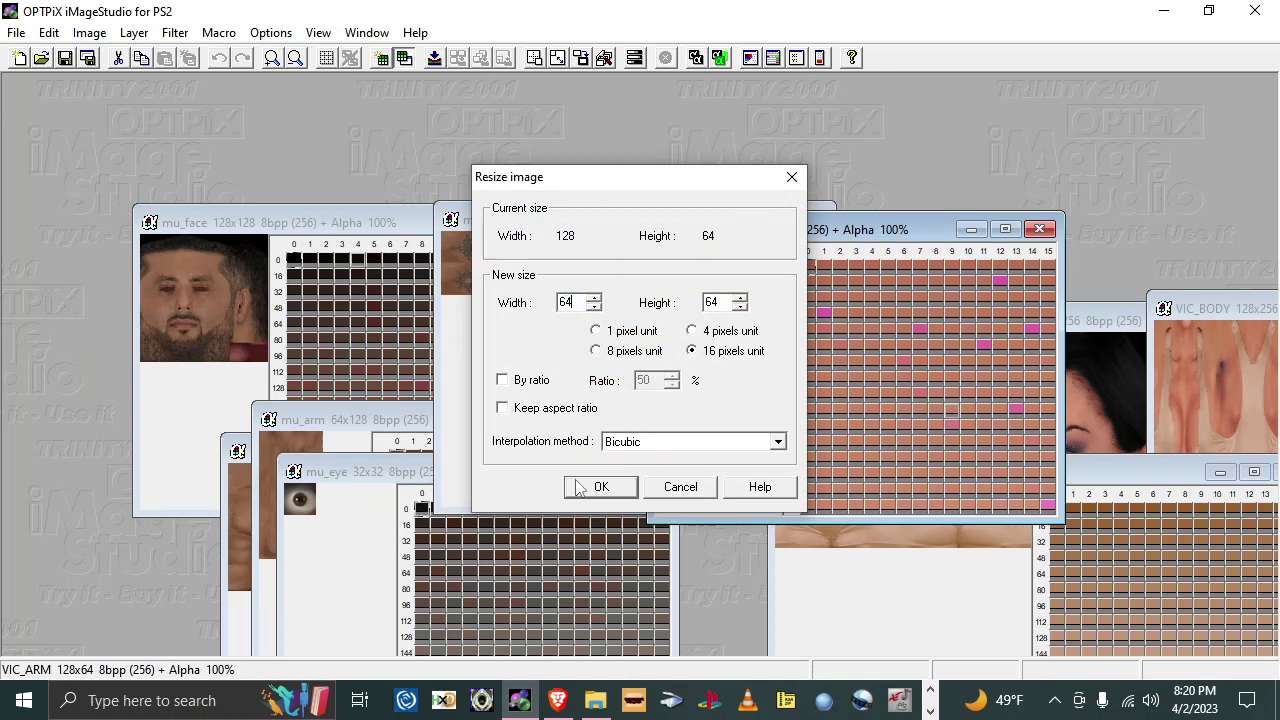
left_click(601, 487)
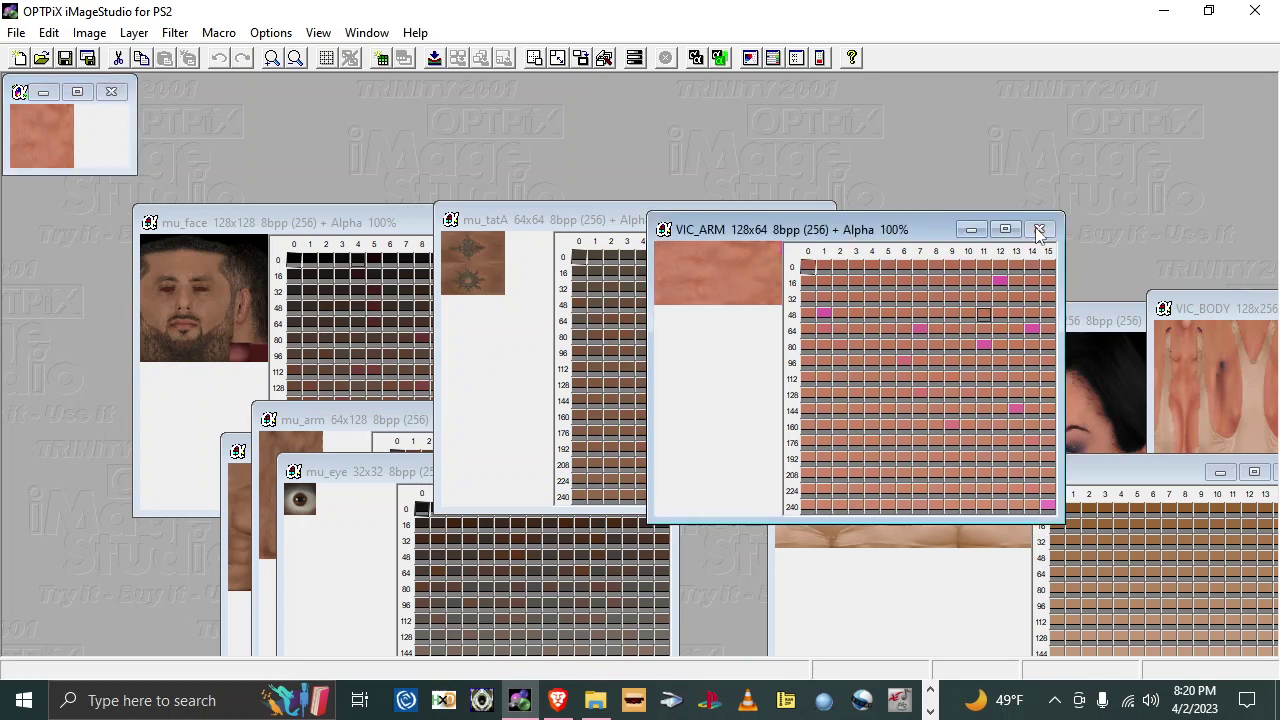
left_click(1038, 229)
Step: Reduce the resized VIC_ARM image to 256 colors (8 bits) and close its 24bpp version
right_click(58, 136)
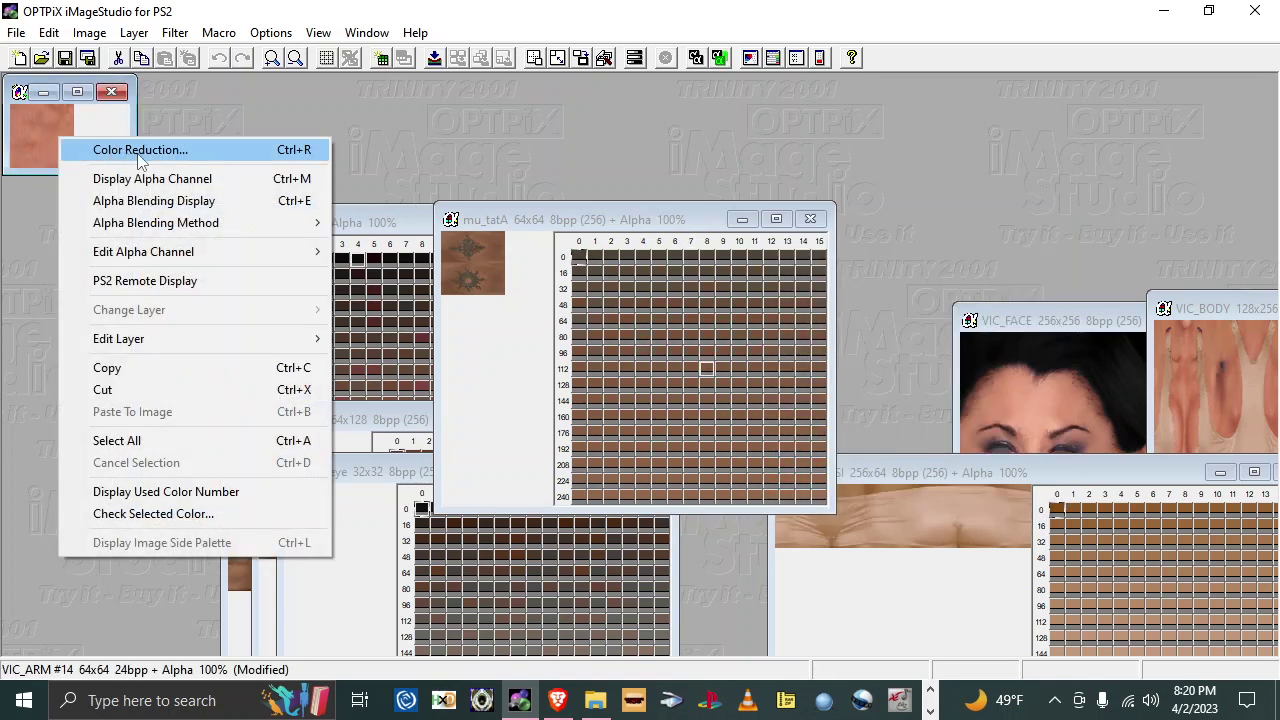
left_click(140, 150)
left_click(638, 513)
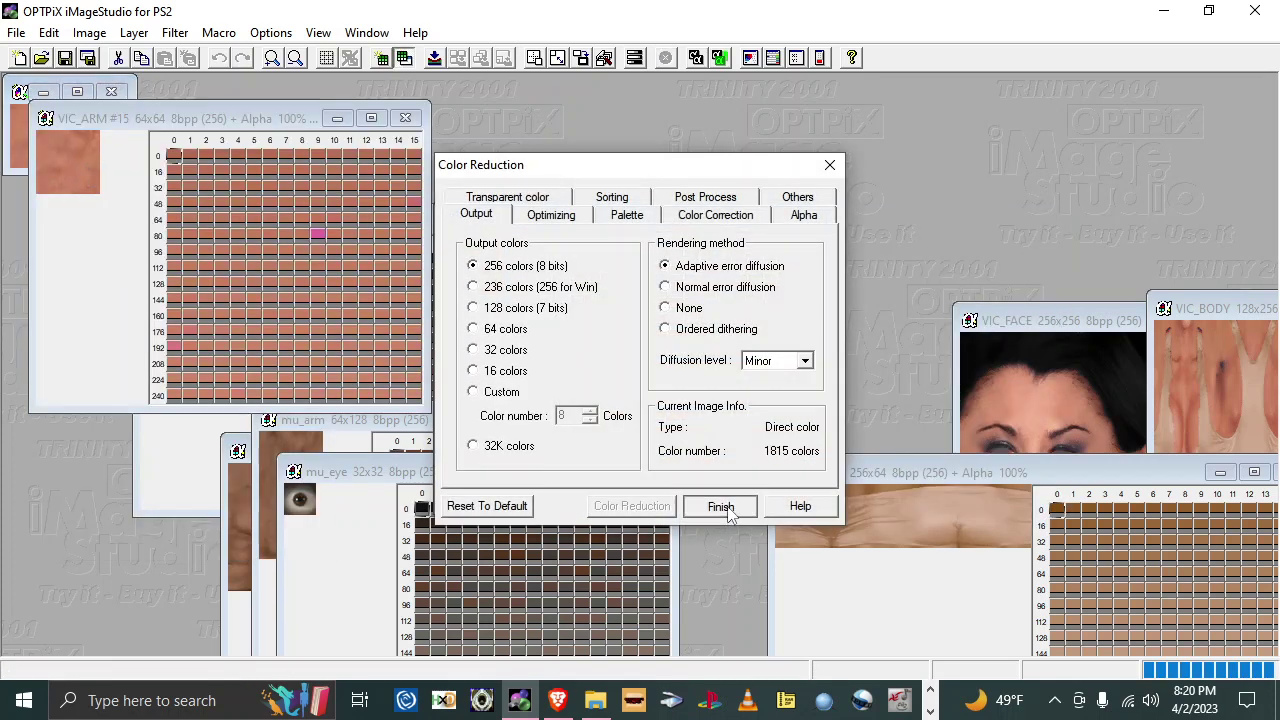
left_click(728, 508)
left_click(111, 92)
left_click(644, 398)
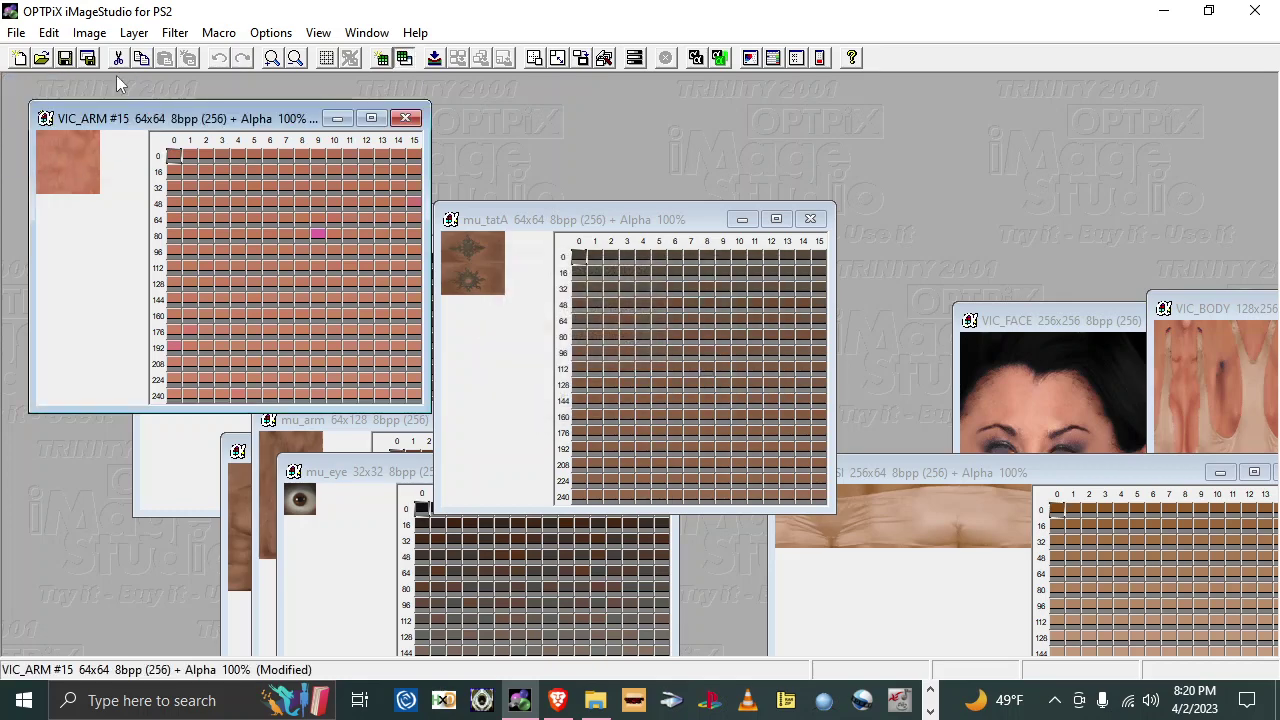
Step: Save the color-reduced image as VIC_ARM.tm2 in SVR 2006 TEXTURES and close the mu_tatA and VIC_ARM images
left_click(88, 58)
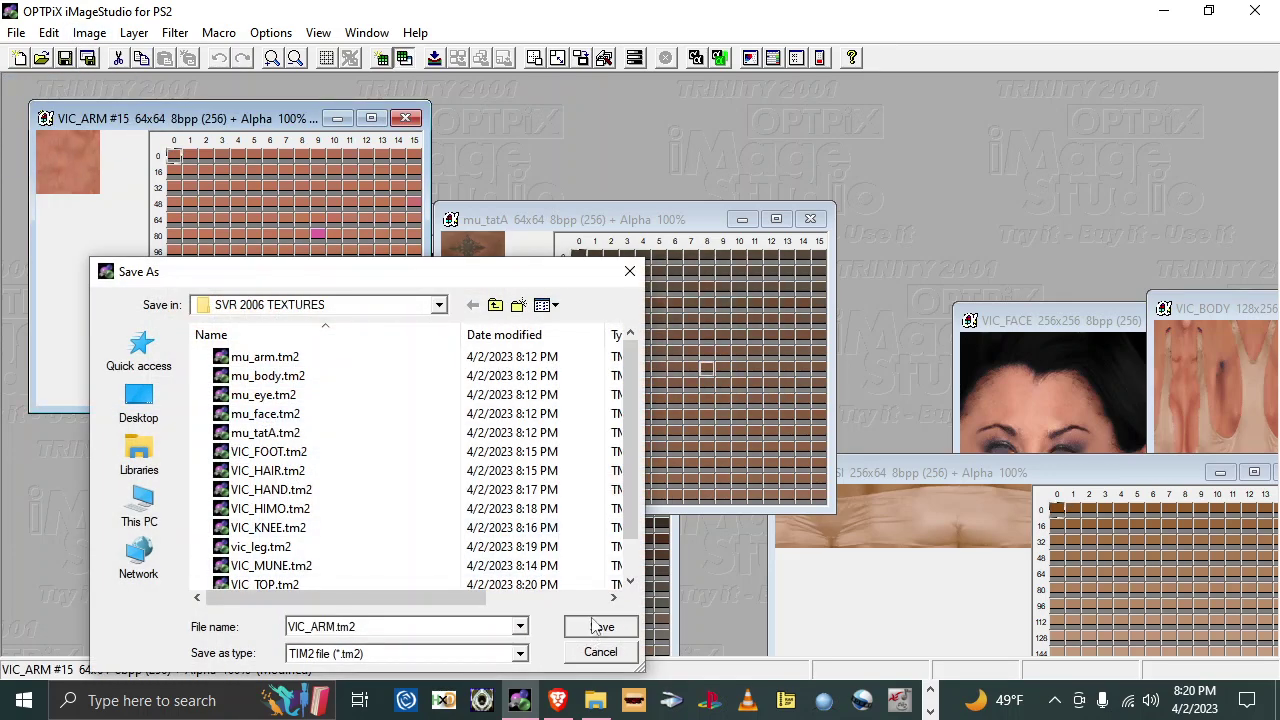
left_click(590, 625)
left_click(624, 533)
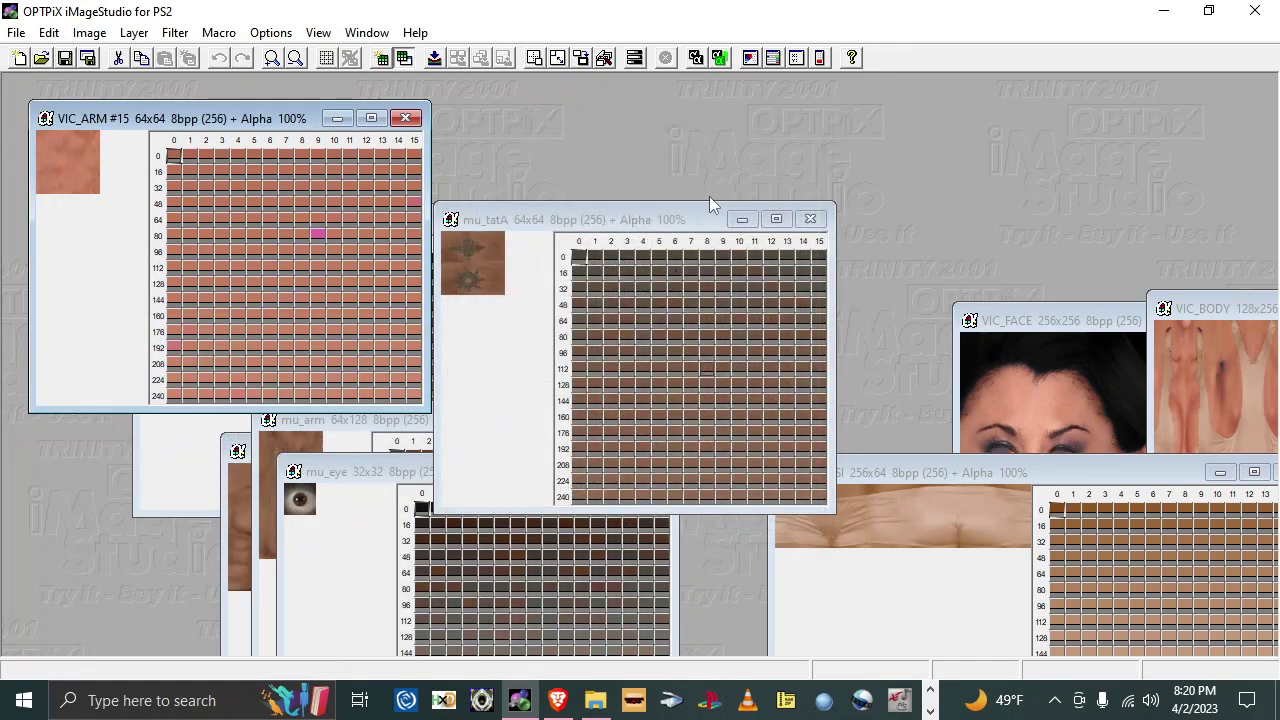
left_click(808, 215)
left_click(405, 118)
Step: Switch to File Explorer and delete mu_tatA.tm2 from the SVR 2006 TEXTURES folder
left_click(595, 700)
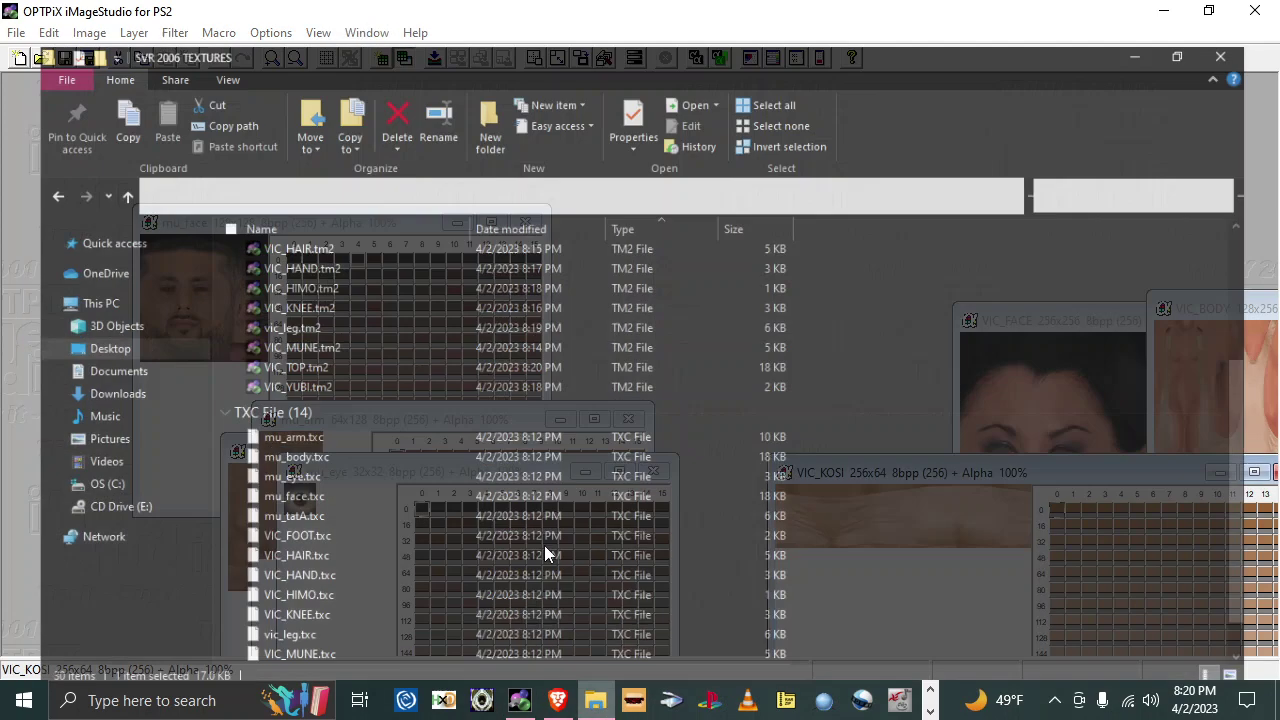
right_click(300, 301)
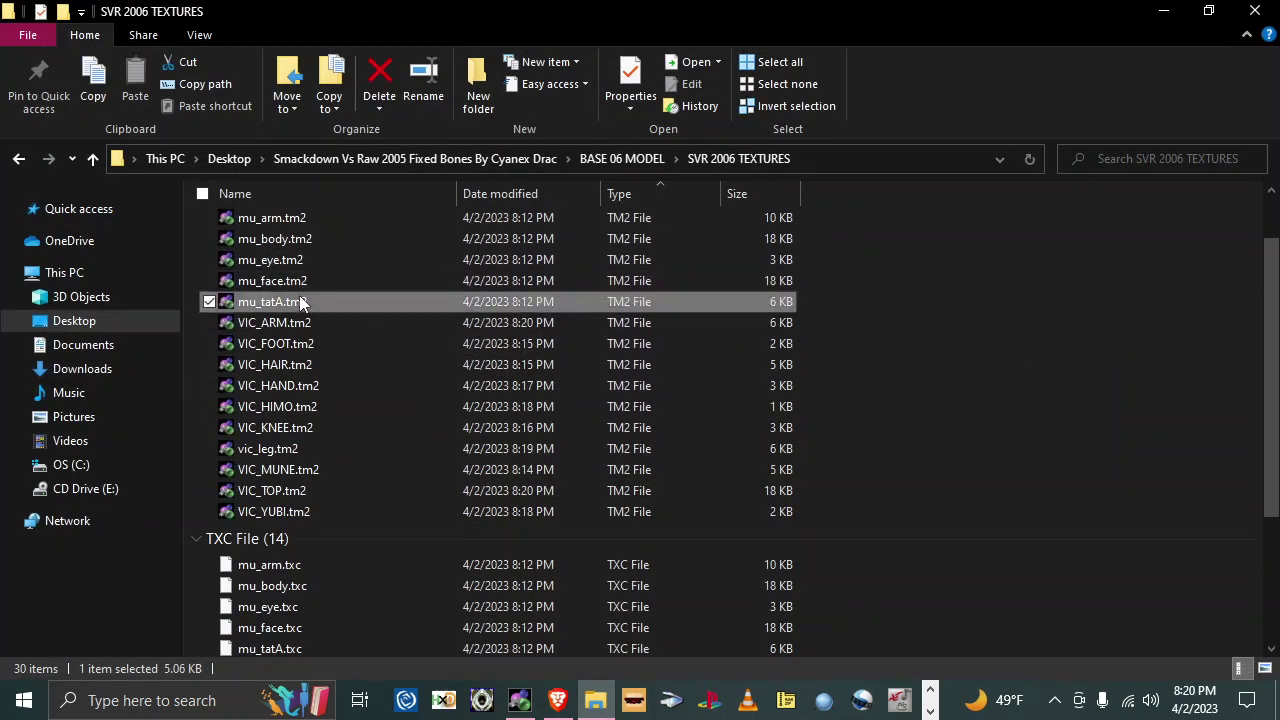
left_click(362, 607)
Step: Rename mu_tatA.txc as VIC_ARM.txc
scroll(359, 584, "down", 1)
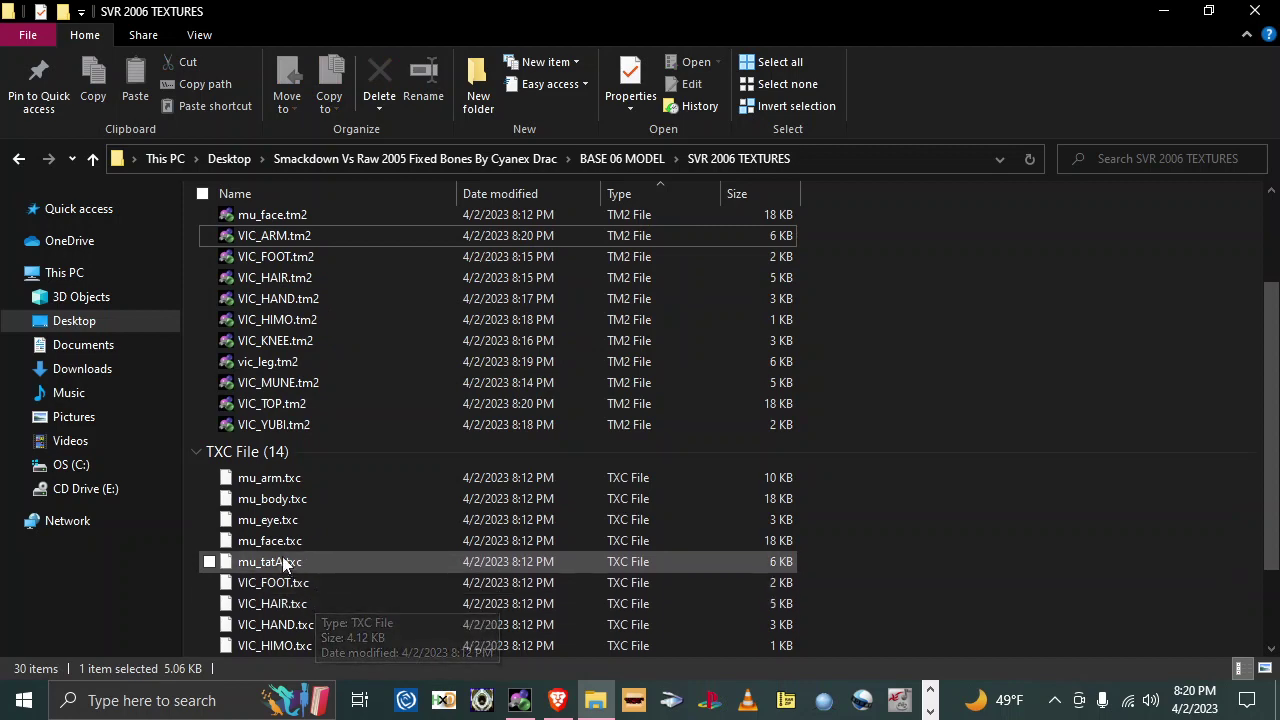
right_click(282, 558)
left_click(364, 513)
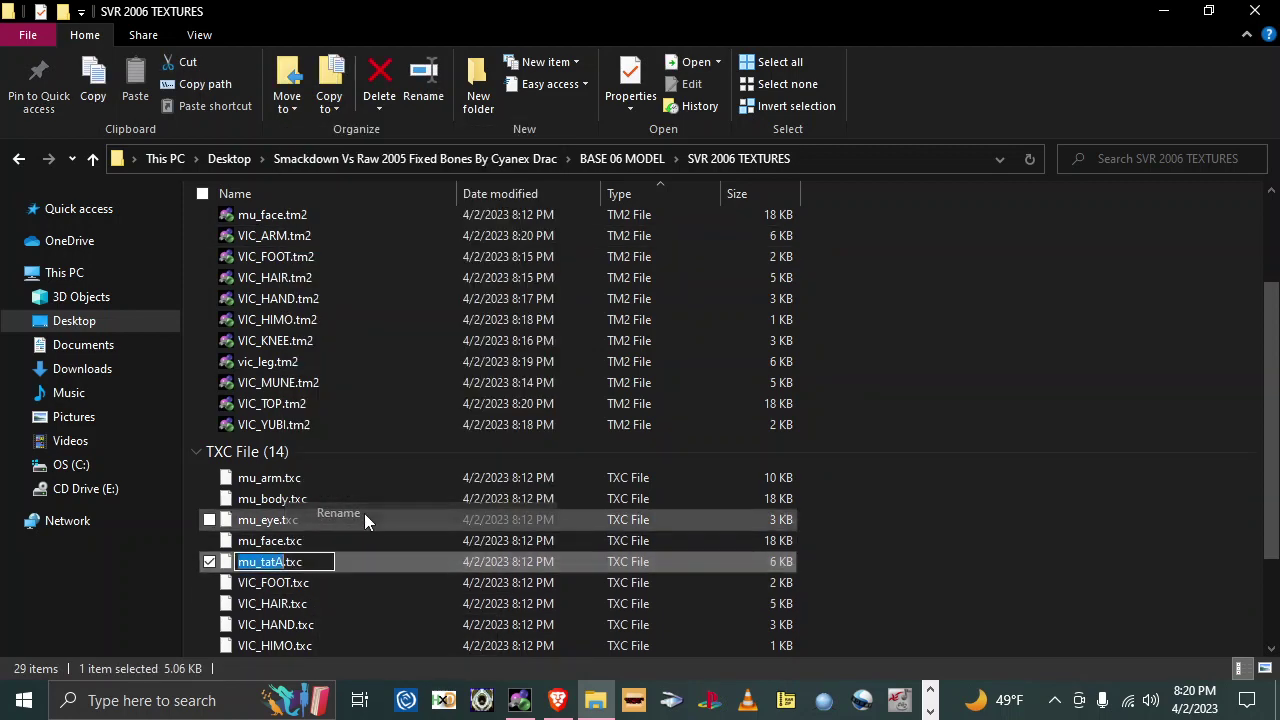
type("VIC_Ar")
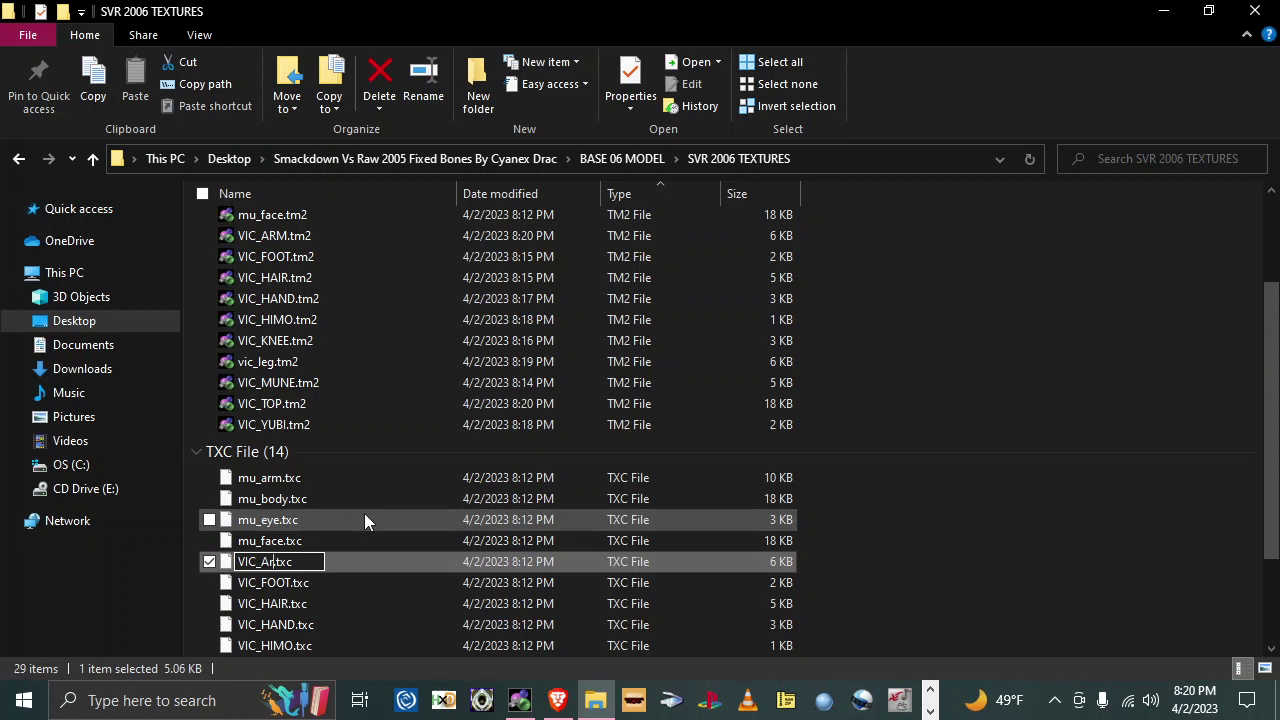
key("BackSpace")
type("RM")
key("Return")
Step: Return to OPTPiX iMageStudio and arrange VIC_KOSI, VIC_FACE and VIC_BODY beside the remaining mu_eye and mu_arm images for comparison
key("alt+Tab")
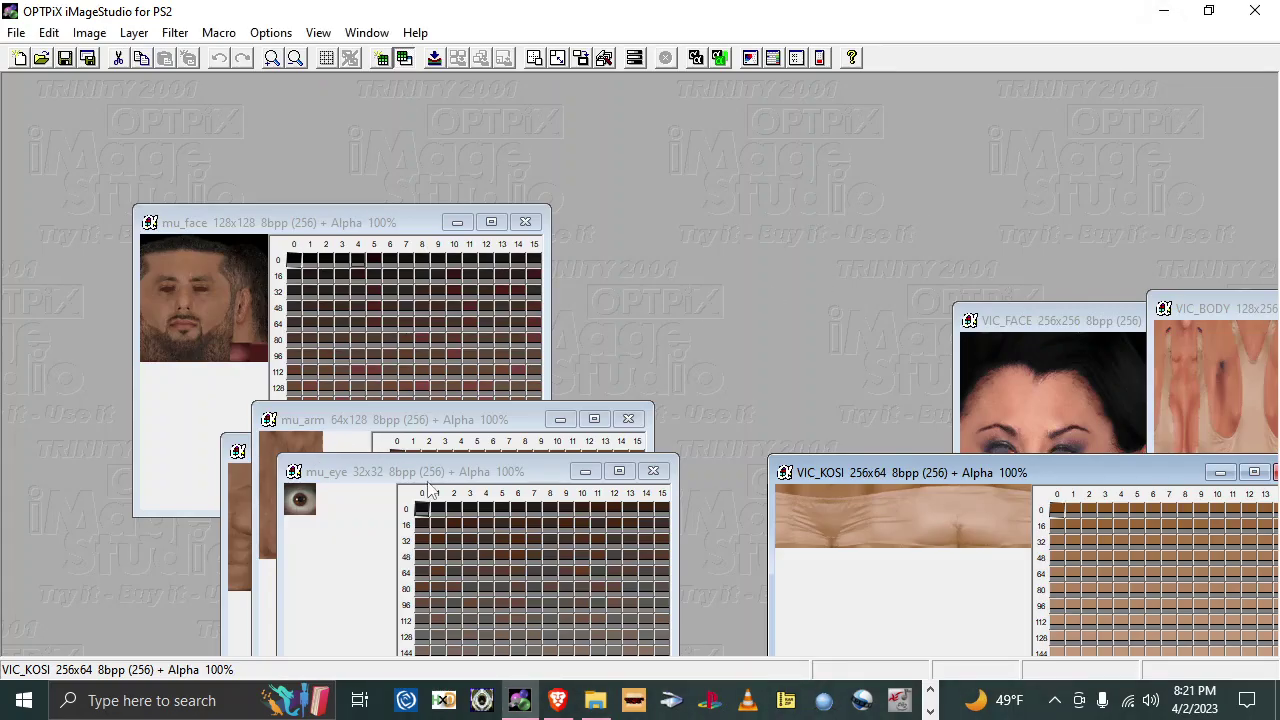
left_click_drag(895, 483, 656, 112)
left_click_drag(1140, 320, 745, 218)
left_click_drag(1194, 312, 768, 310)
left_click_drag(329, 478, 99, 355)
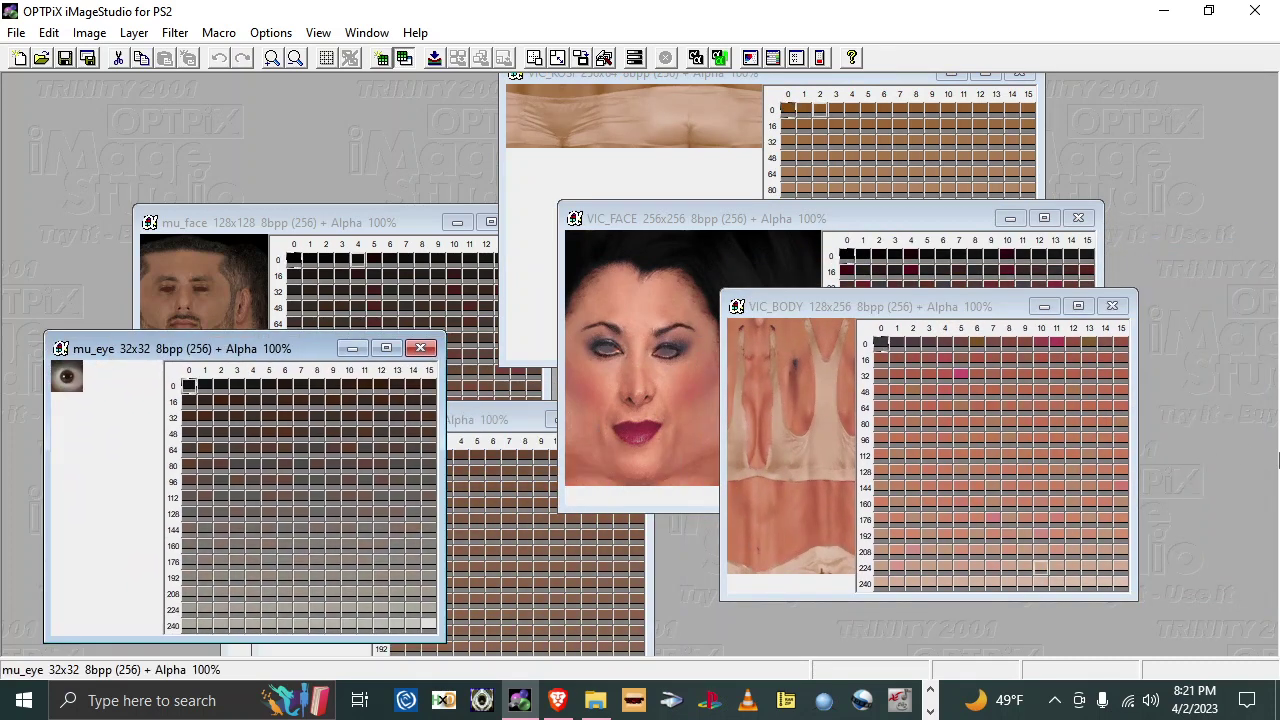
left_click(1208, 10)
left_click(654, 11)
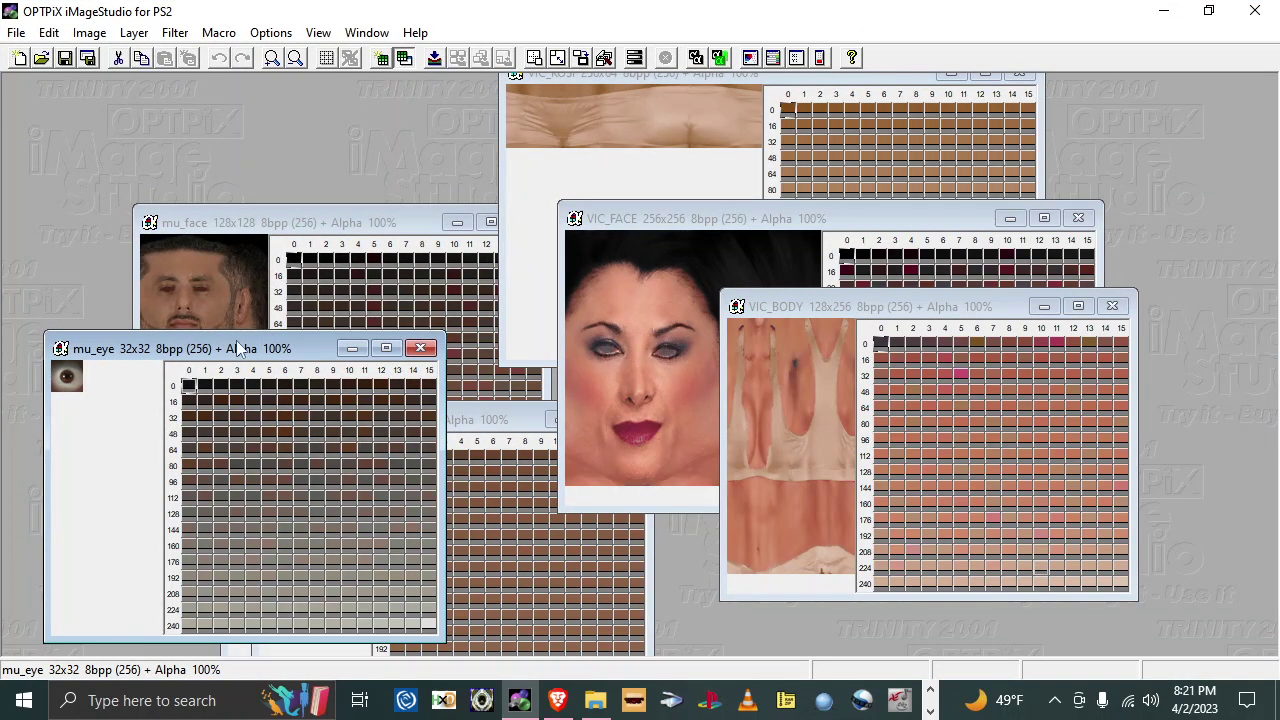
left_click_drag(237, 348, 371, 80)
left_click_drag(350, 435, 175, 340)
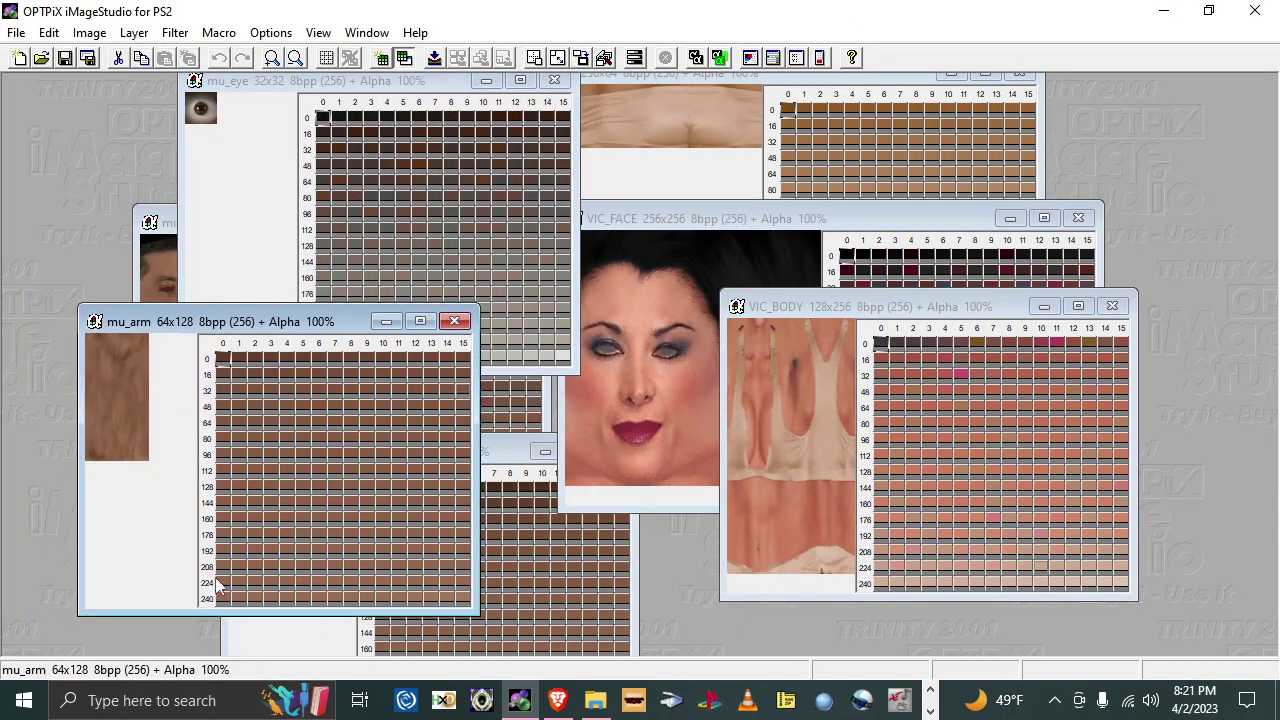
left_click_drag(347, 86, 289, 284)
Step: Switch to File Explorer and check which mu_ TM2 and TXC files remain in the SVR 2006 TEXTURES folder
left_click(595, 700)
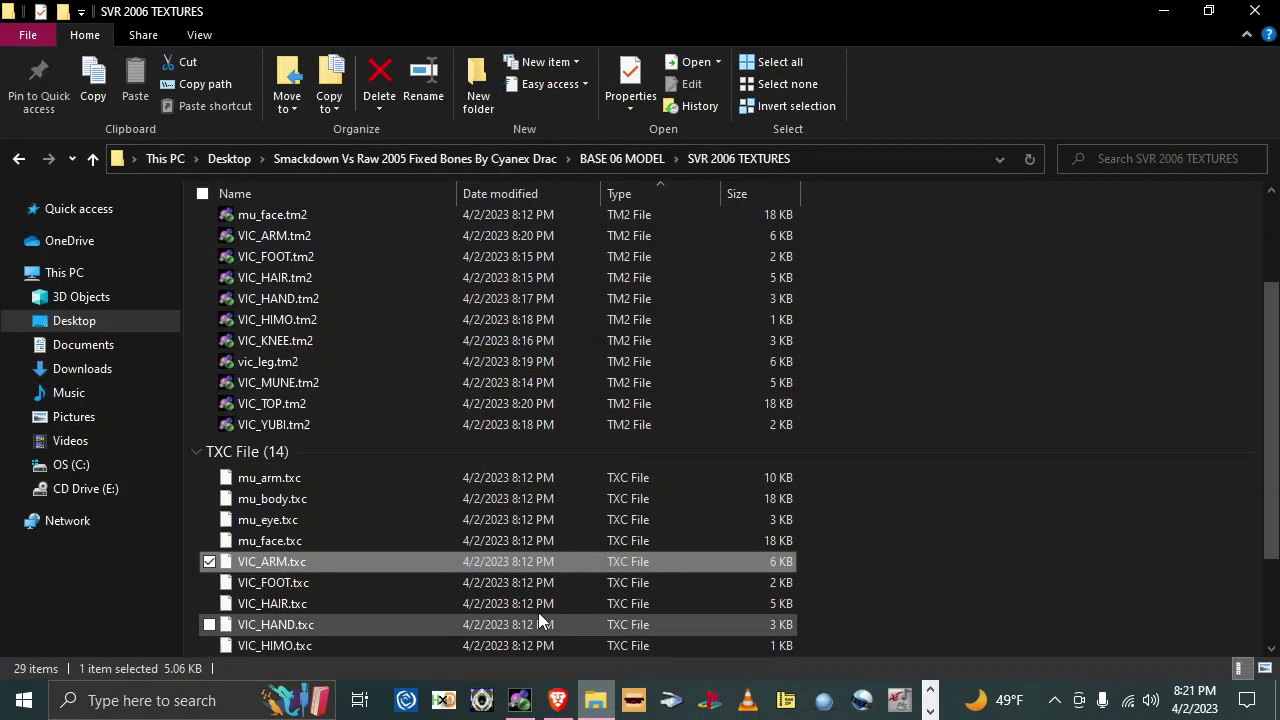
scroll(500, 468, "up", 3)
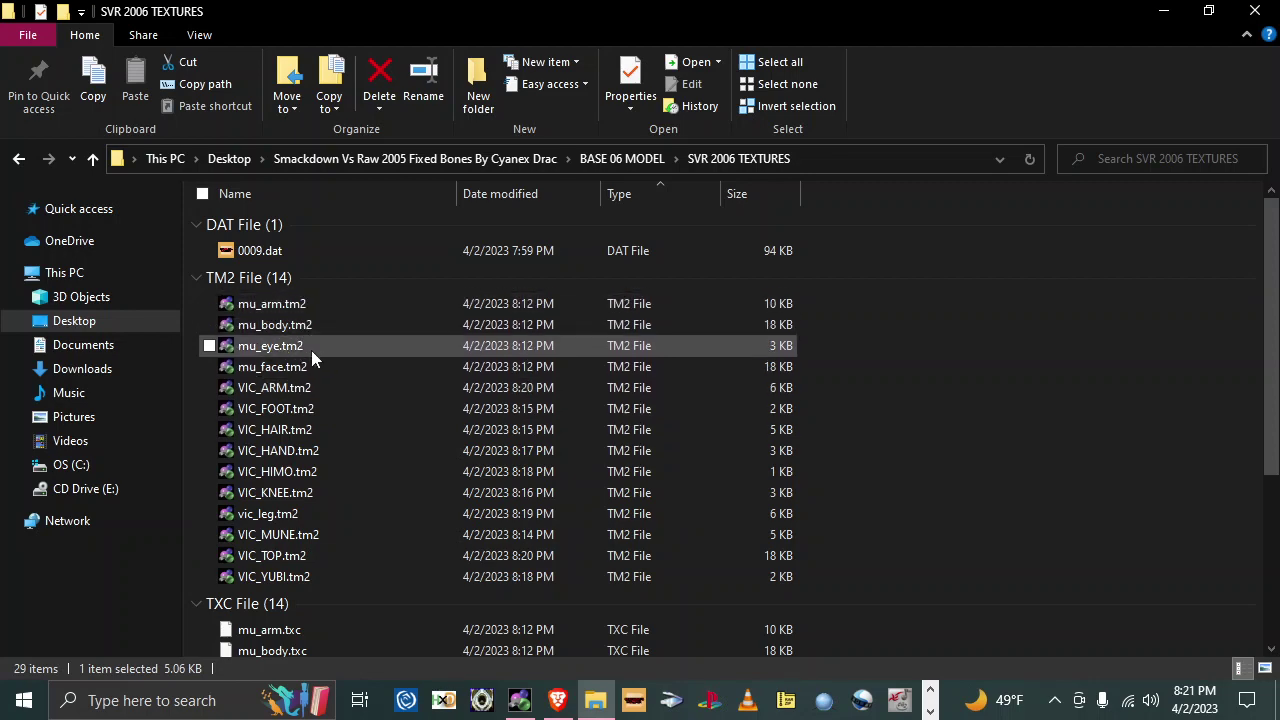
scroll(308, 576, "down", 4)
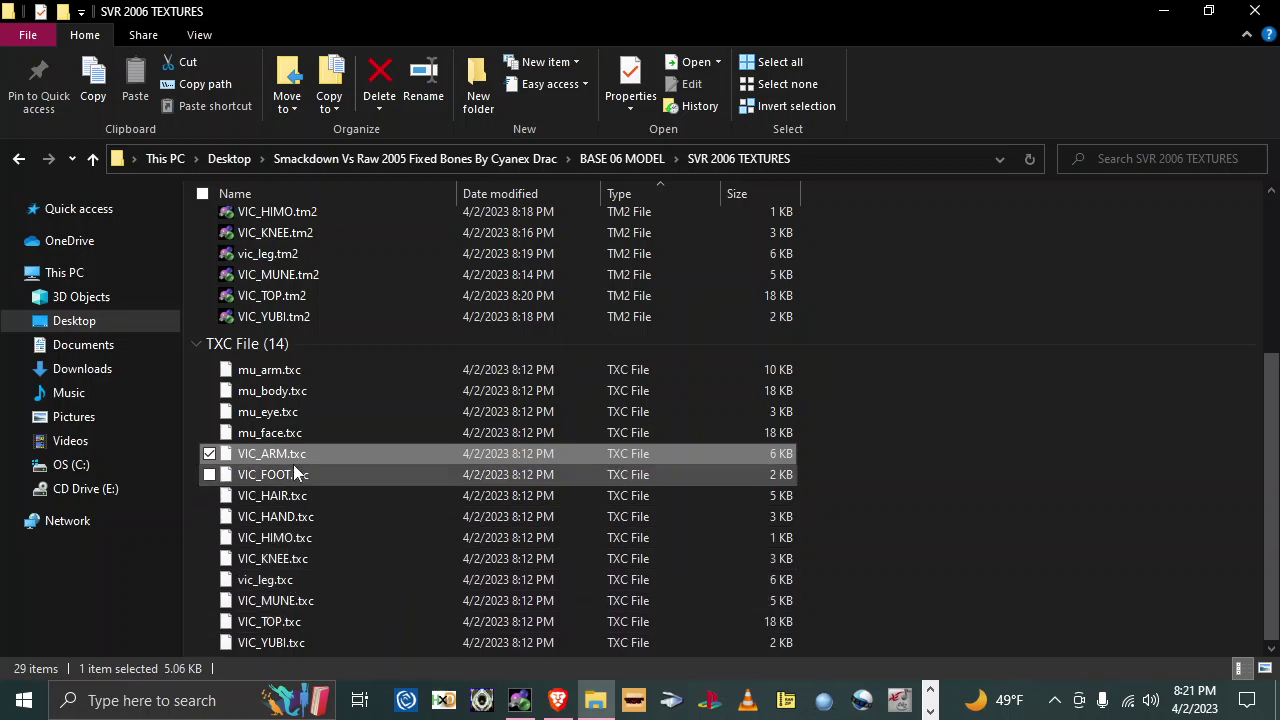
scroll(358, 411, "up", 3)
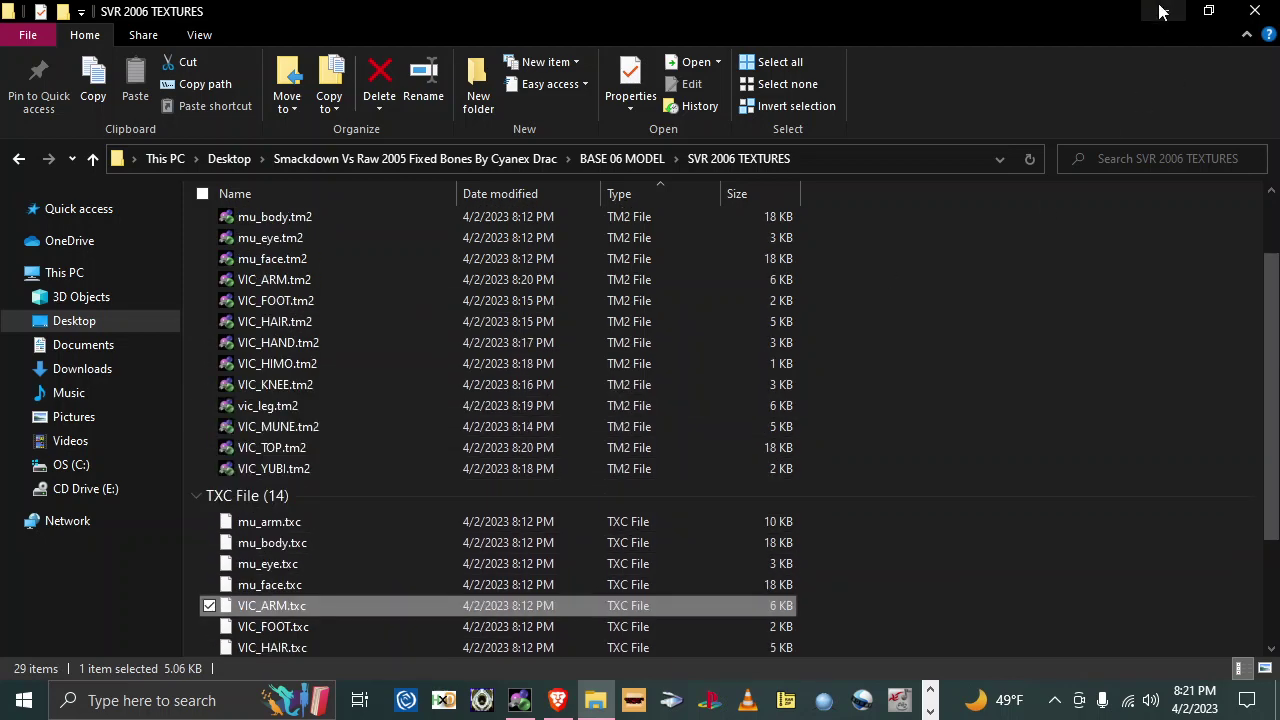
double_click(268, 564)
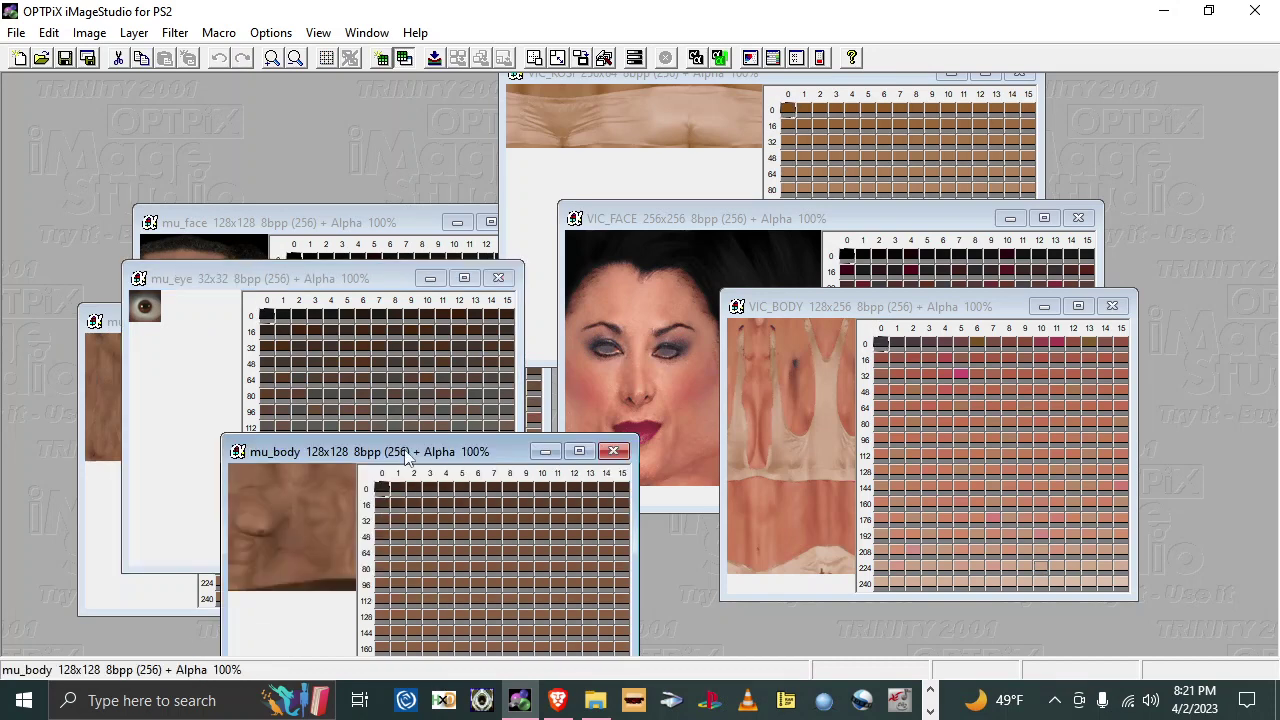
Step: In OPTPiX iMageStudio, resize the VIC_BODY image to 128 x 128 to match mu_body, without keeping the aspect ratio
left_click_drag(404, 449, 345, 335)
left_click(855, 425)
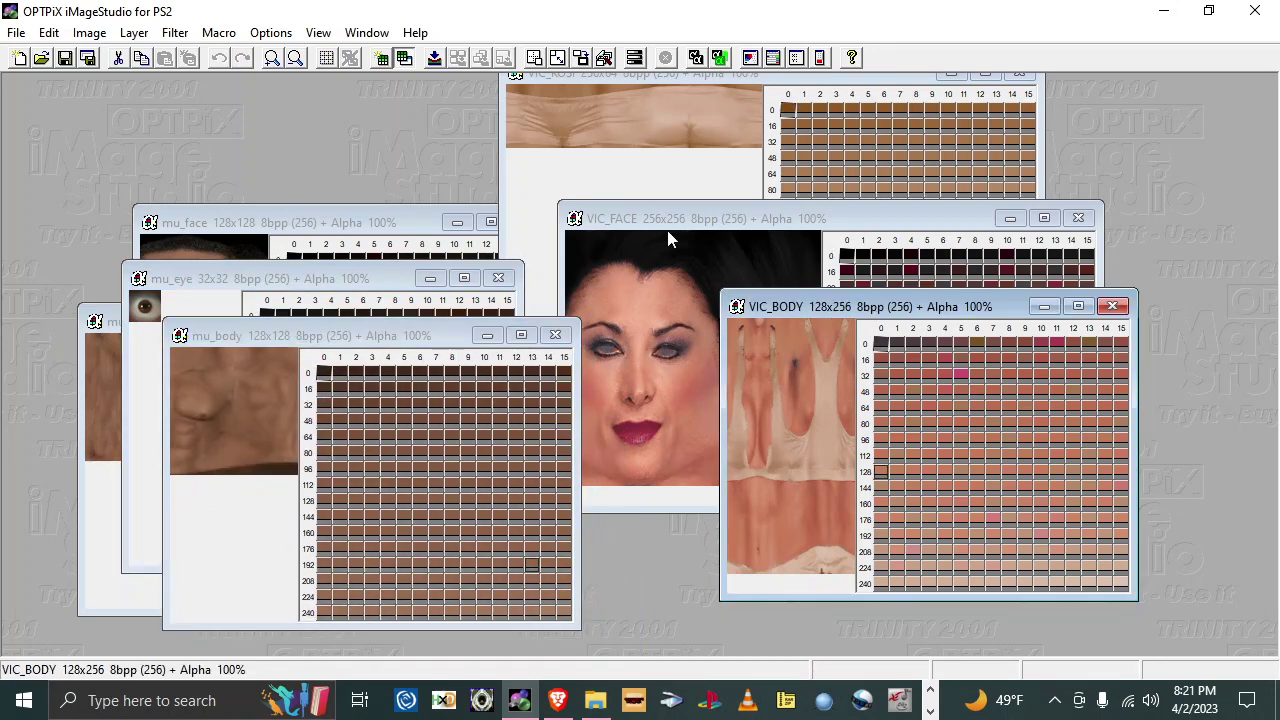
left_click(89, 31)
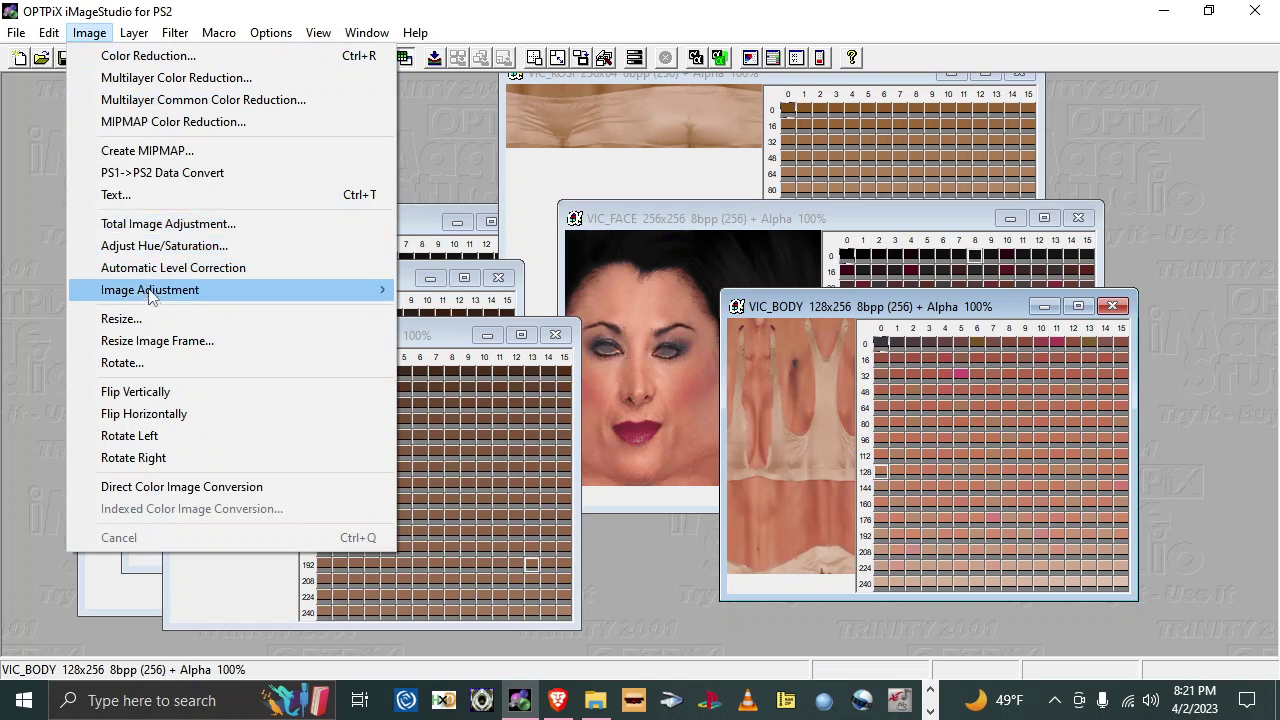
left_click(121, 318)
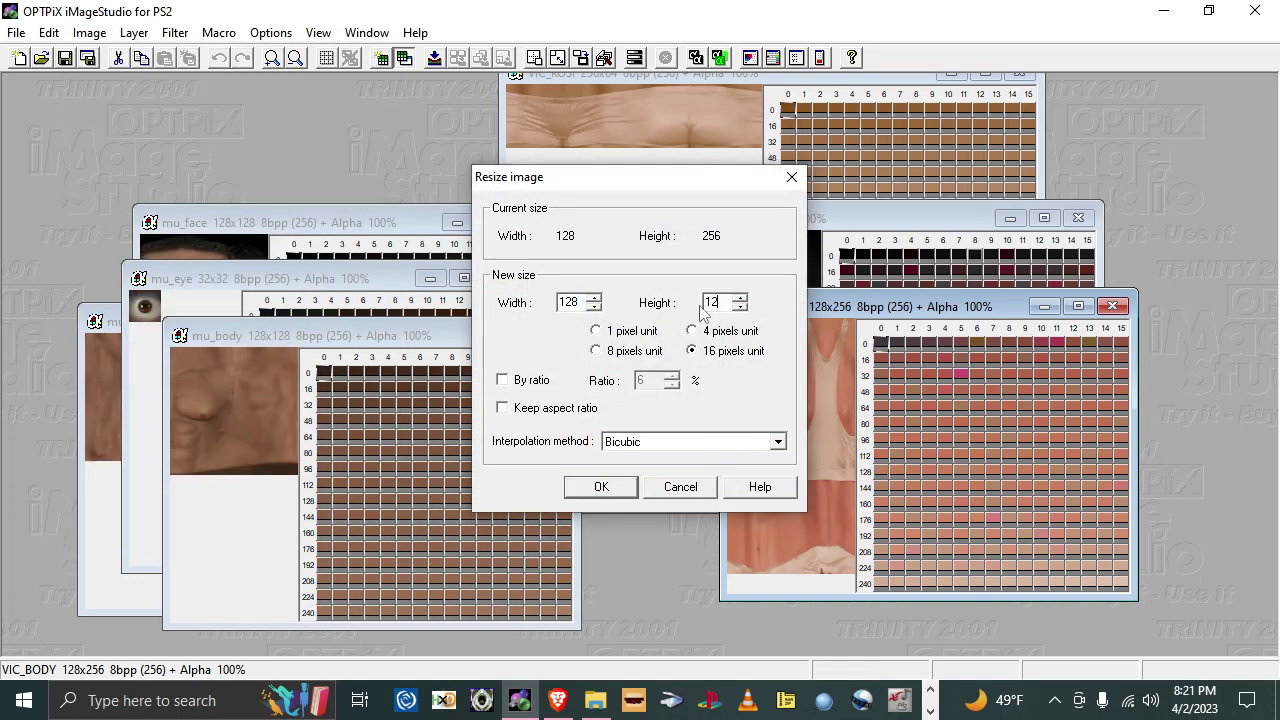
left_click(619, 487)
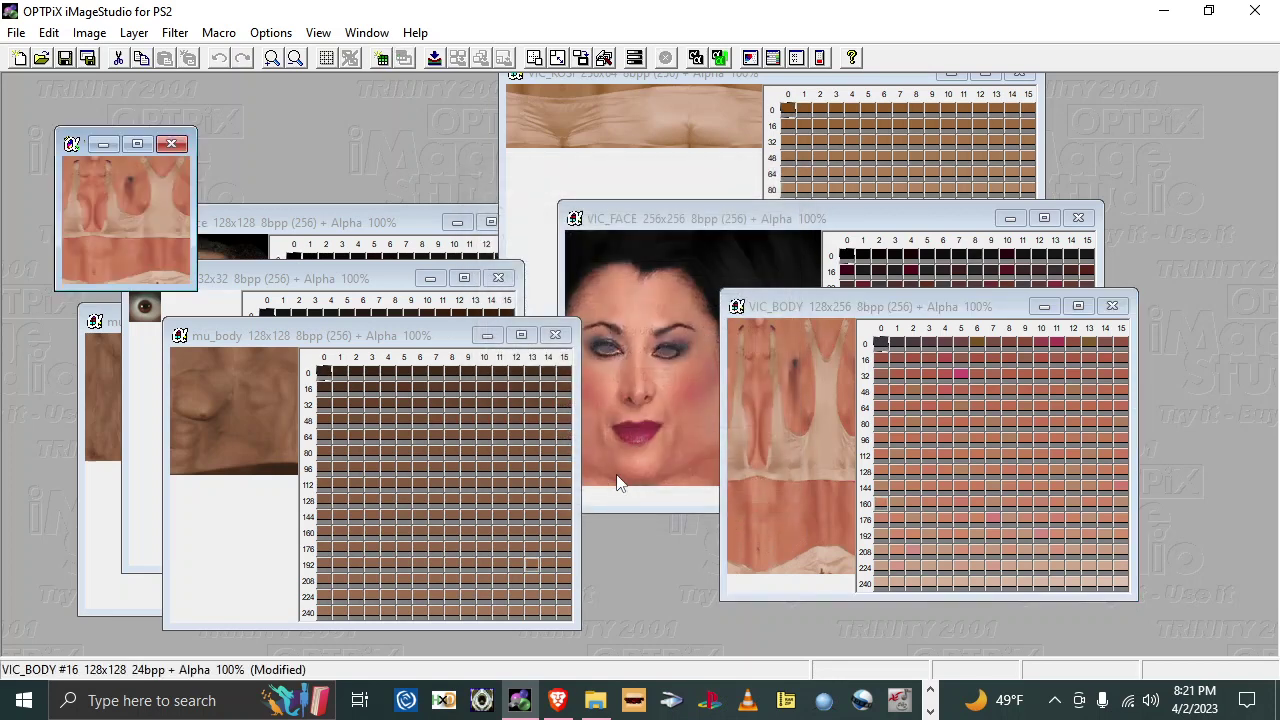
Step: Reduce the resized VIC_BODY image to 256 colors, closing the original and discarding the unsaved 24bpp copy
left_click(1112, 307)
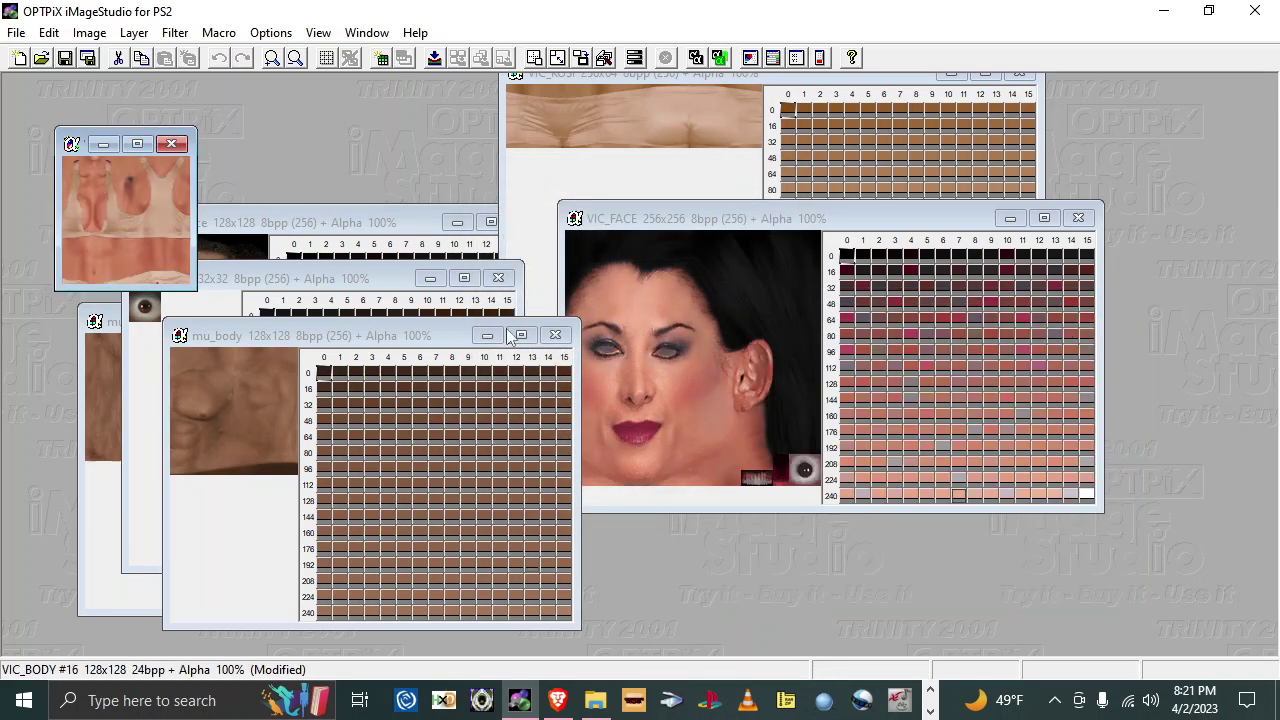
right_click(141, 253)
left_click(220, 265)
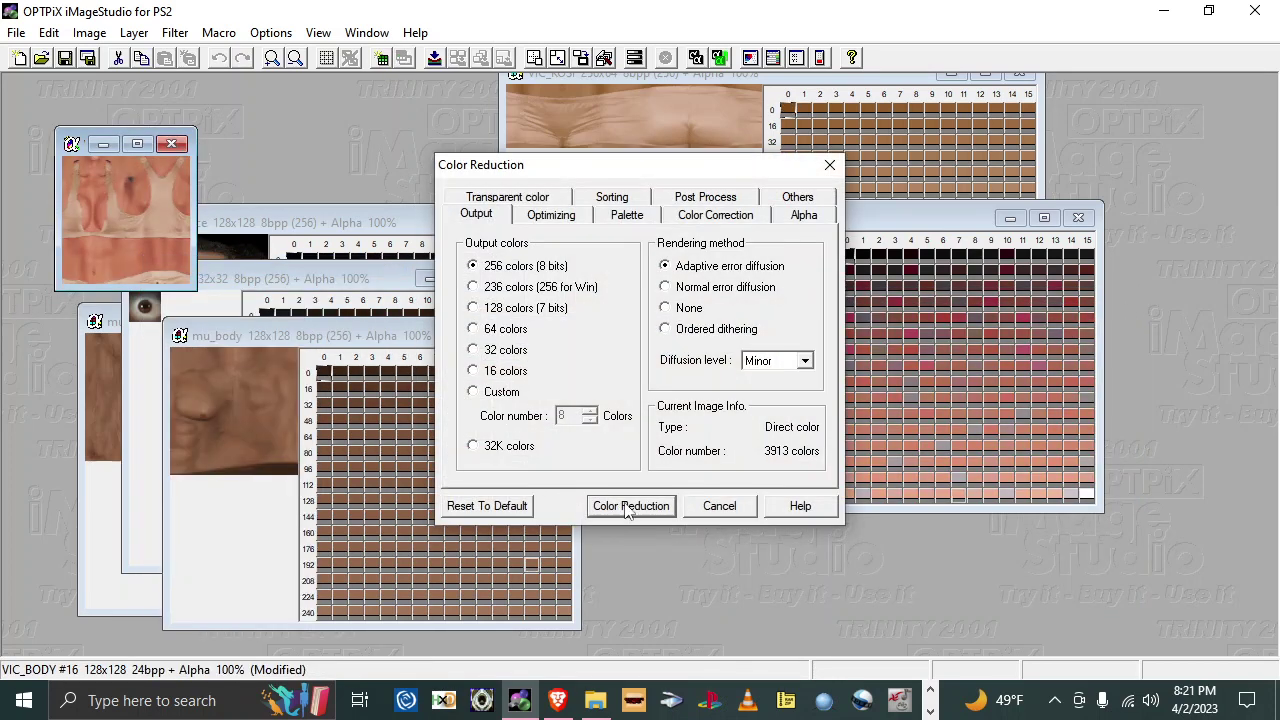
left_click(631, 505)
left_click(721, 506)
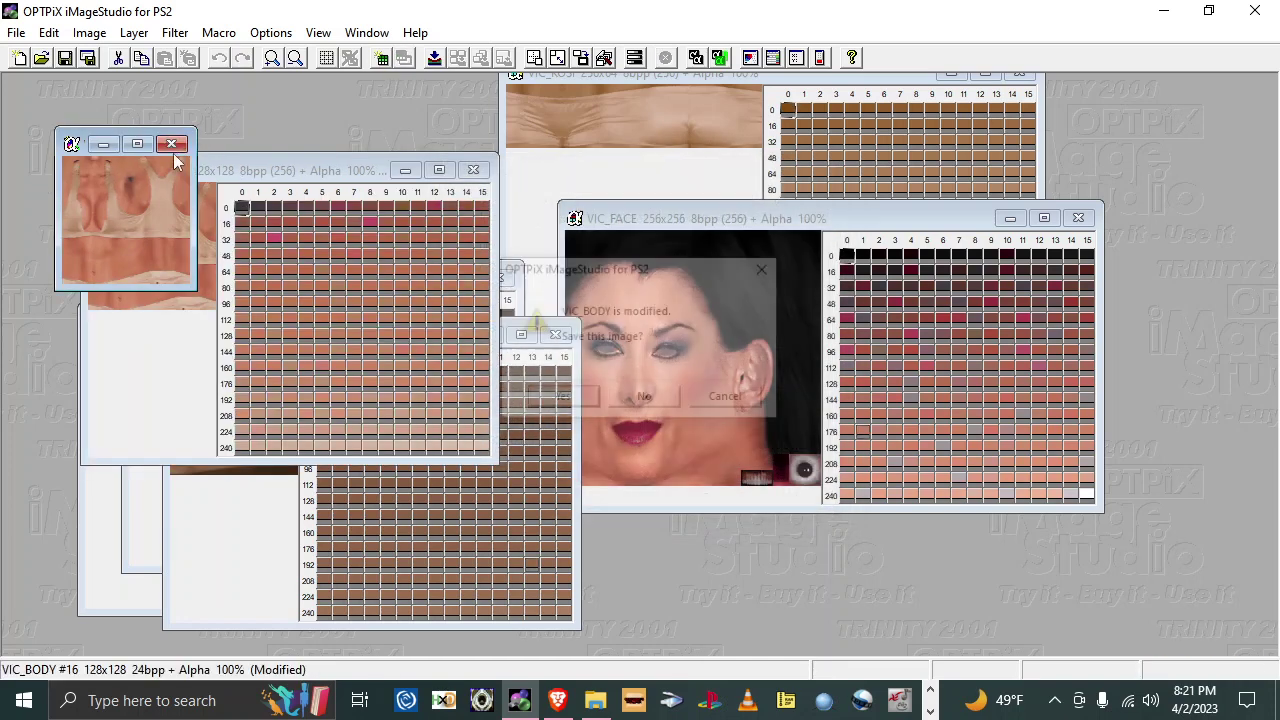
left_click(171, 143)
left_click(646, 397)
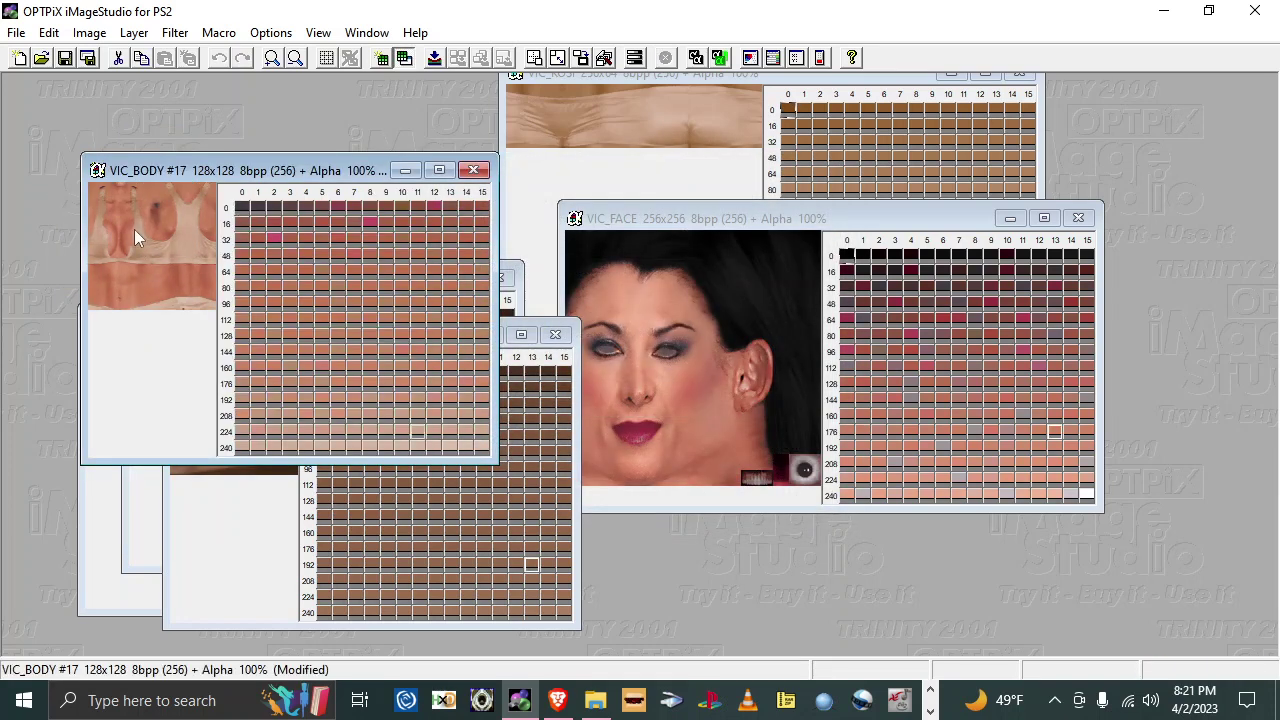
Step: Save the color-reduced body image as TIM2 file VIC_BODY.tm2 in the SVR 2006 TEXTURES folder
left_click(88, 58)
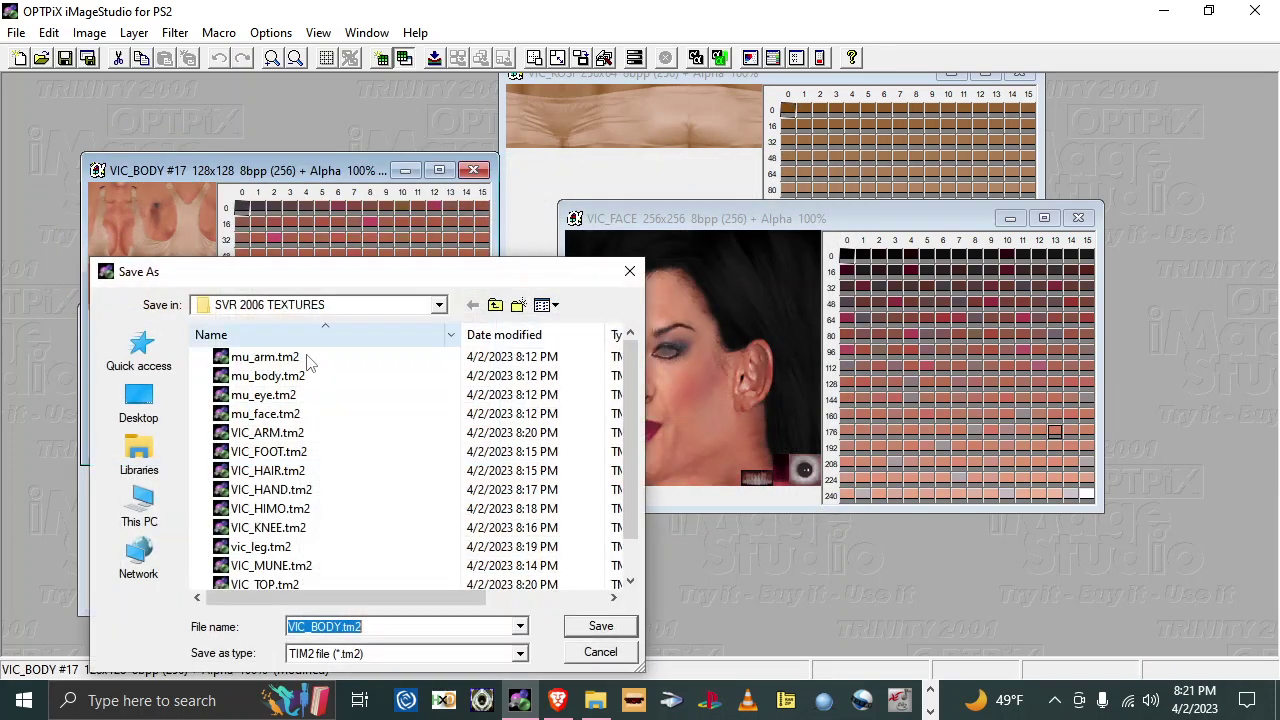
left_click(597, 630)
left_click(622, 532)
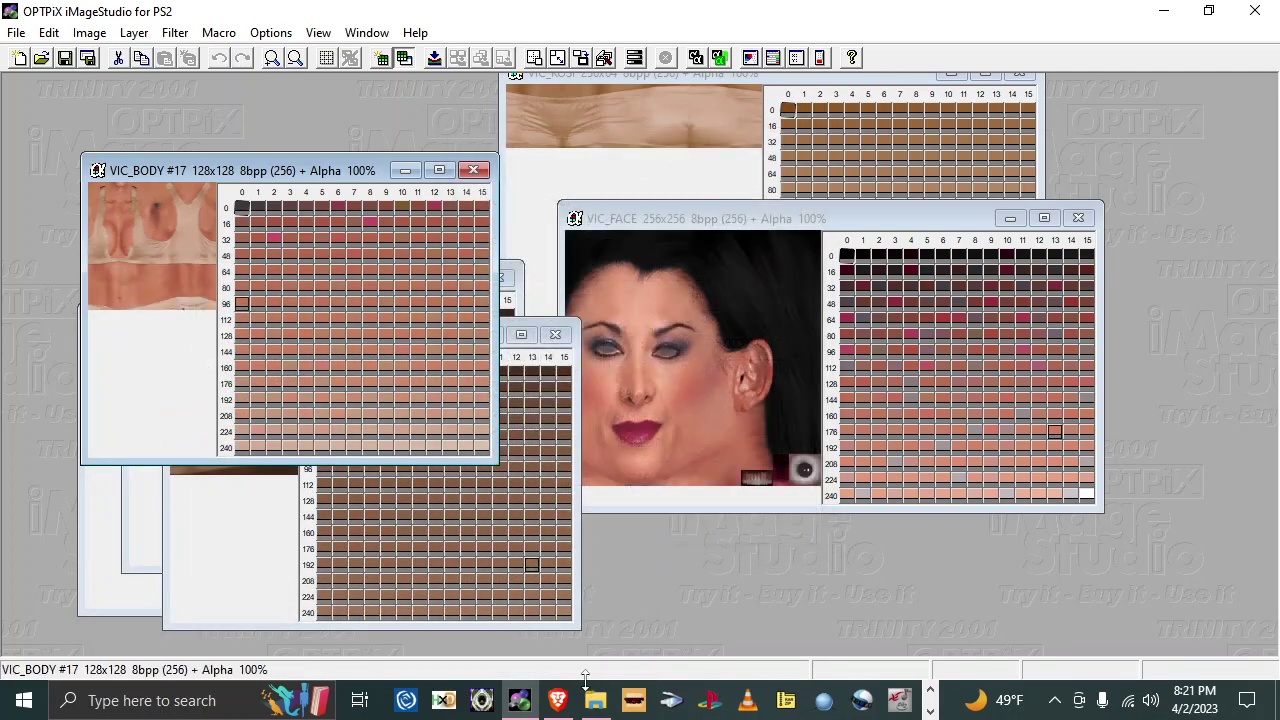
Step: Switch to File Explorer and rename mu_body.txc as VIC_BODY.txc
left_click(594, 699)
left_click(346, 563)
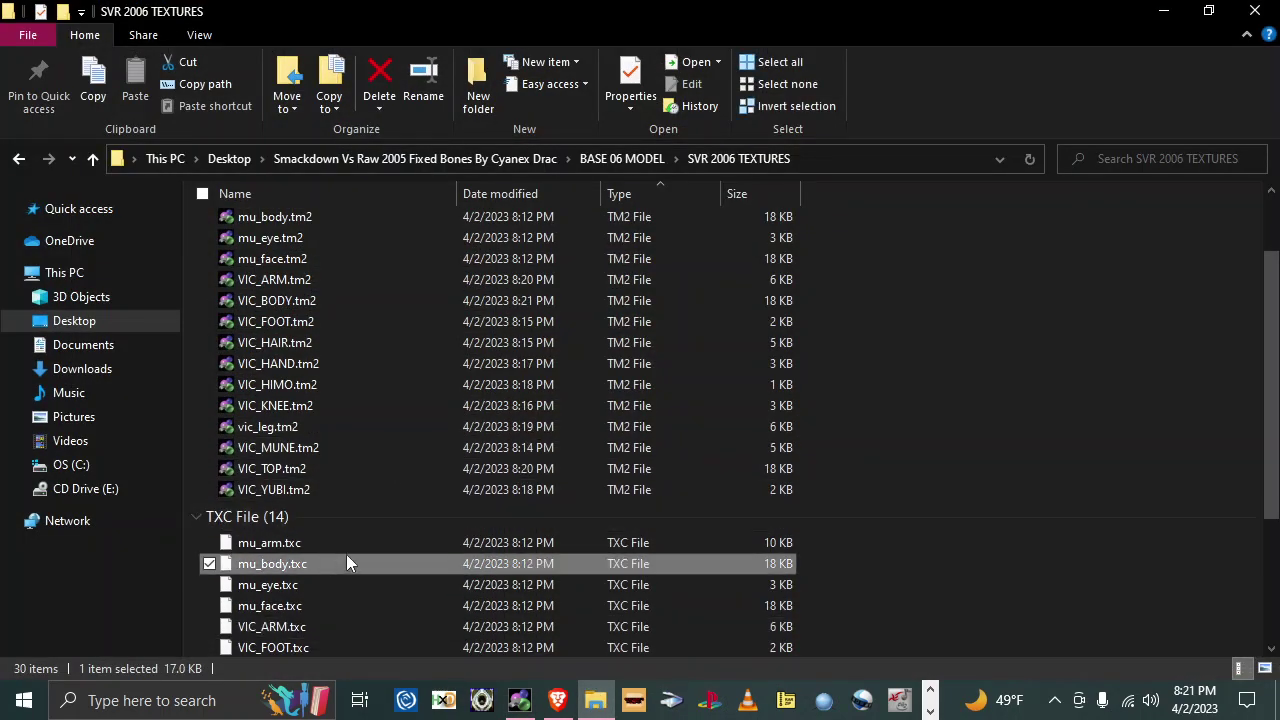
right_click(346, 563)
left_click(391, 614)
right_click(303, 564)
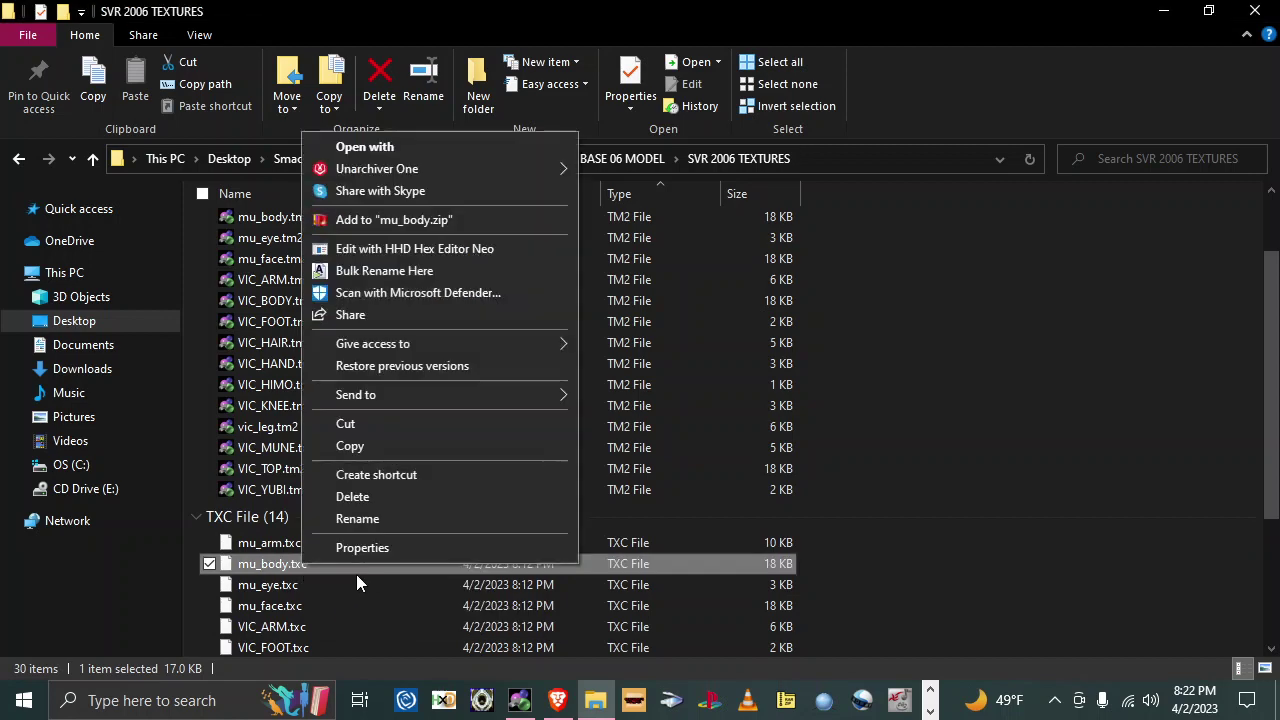
left_click(385, 520)
type("VIC")
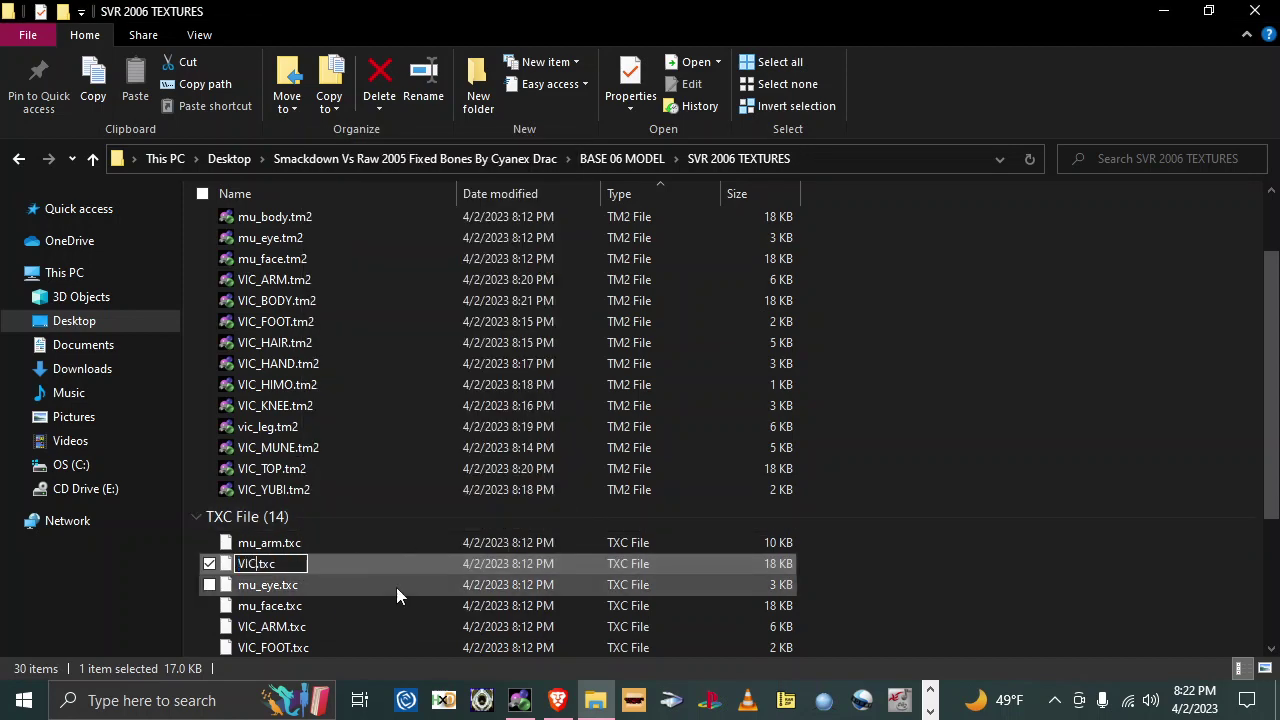
type("_BODY")
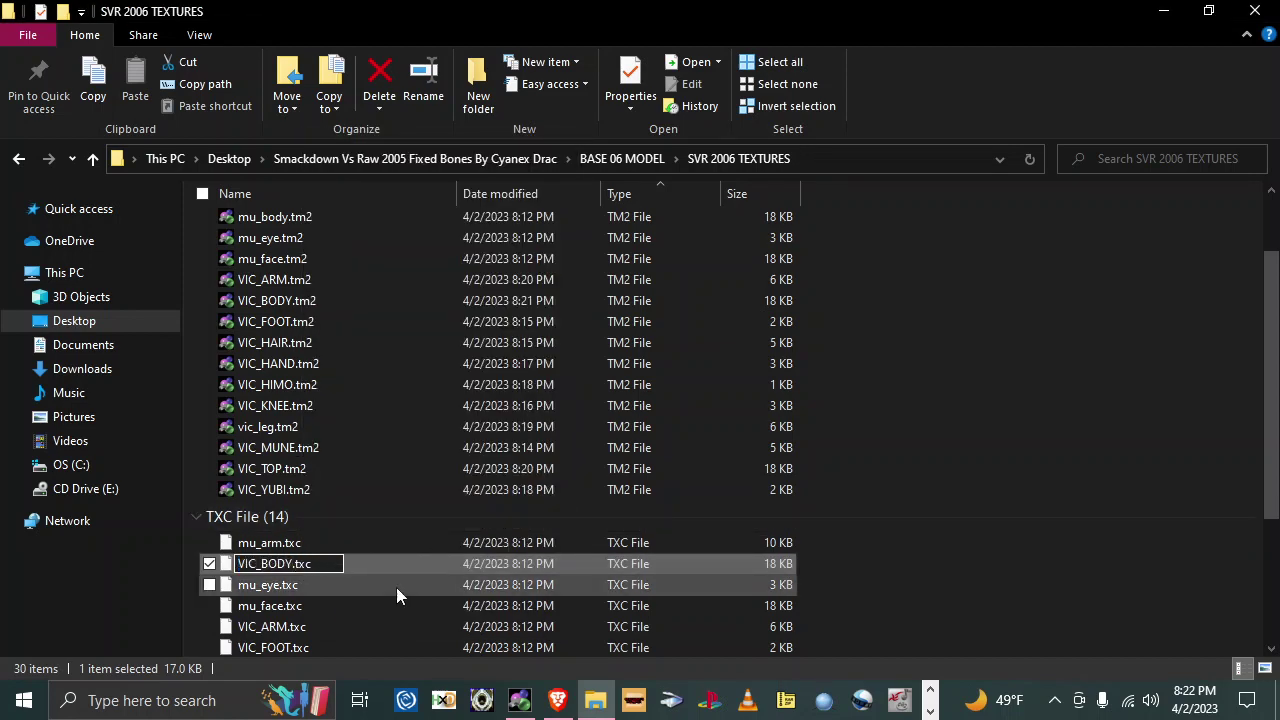
key("Return")
Step: Delete mu_body.tm2 from the SVR 2006 TEXTURES folder
scroll(320, 460, "up", 2)
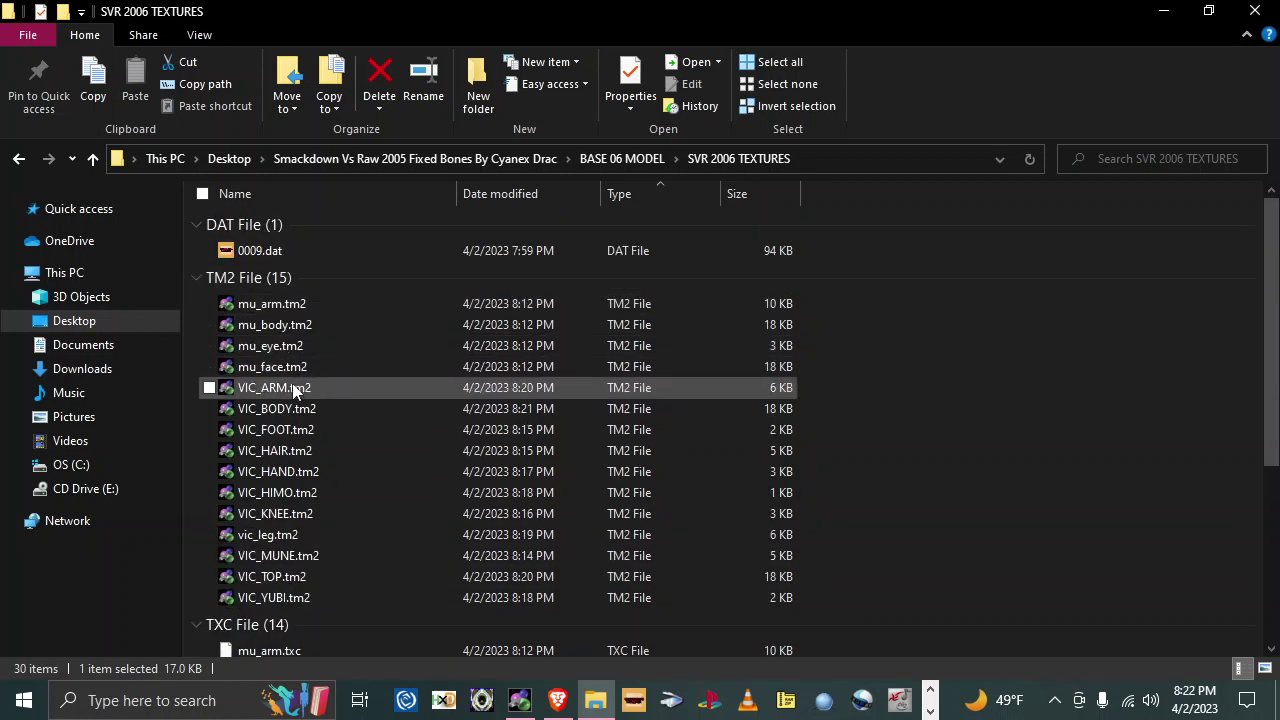
left_click(300, 327)
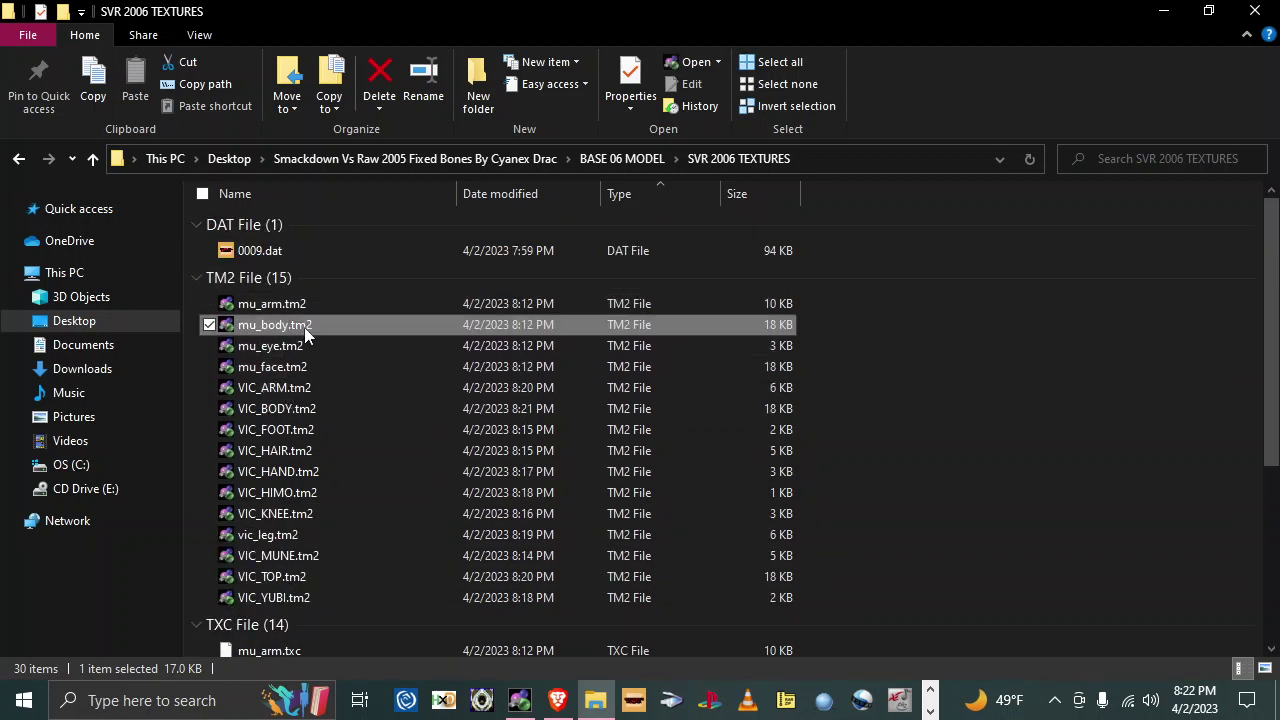
key("Delete")
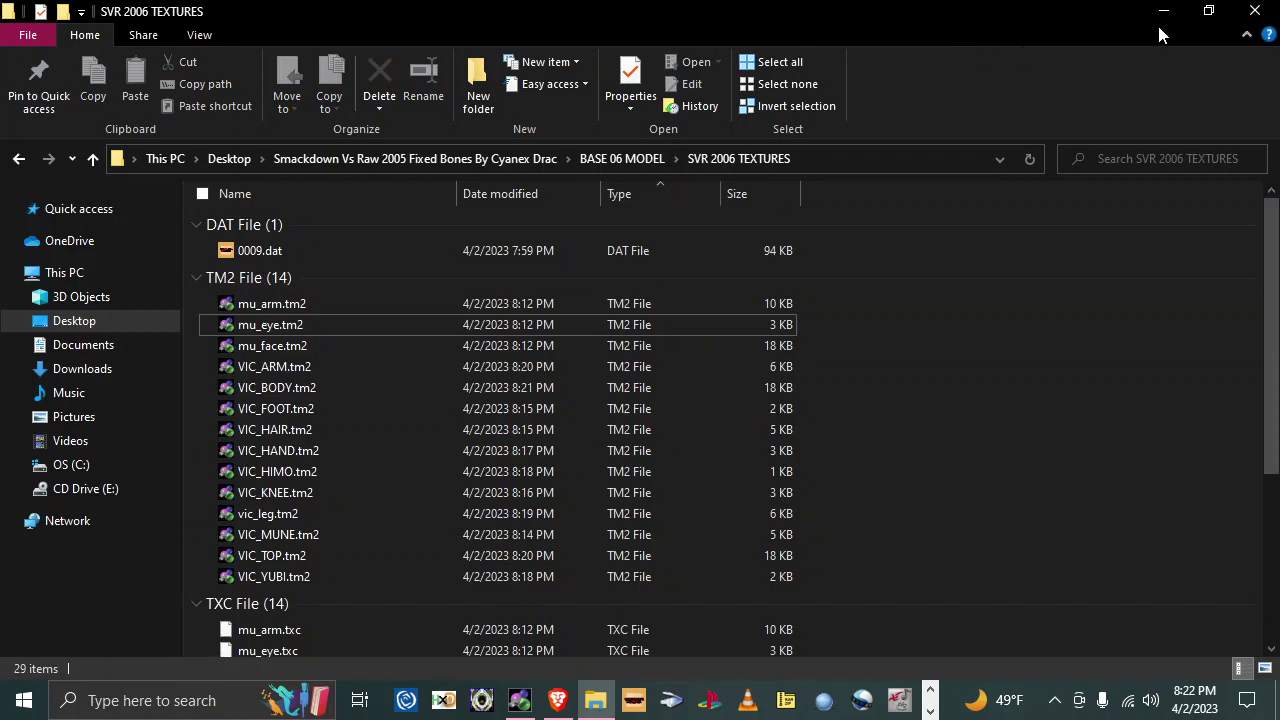
Step: Return to OPTPiX iMageStudio and close the VIC_BODY, mu_body and mu_eye images
left_click(1163, 14)
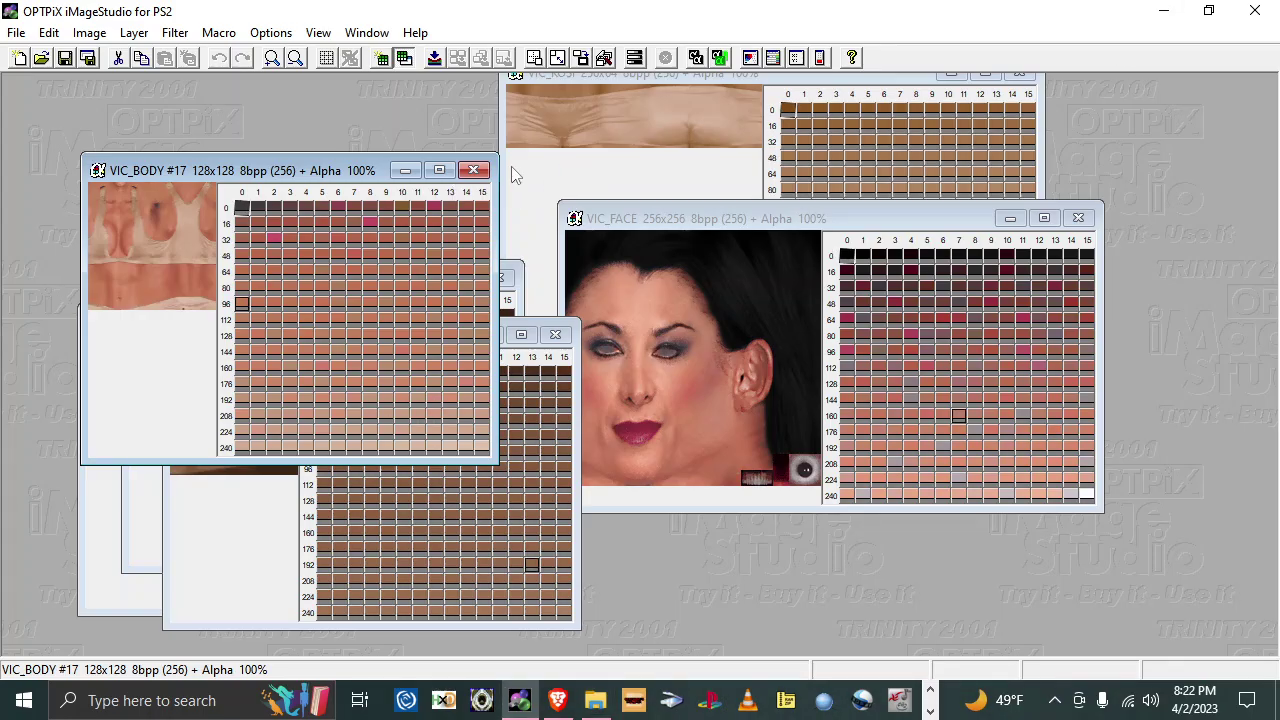
left_click(473, 170)
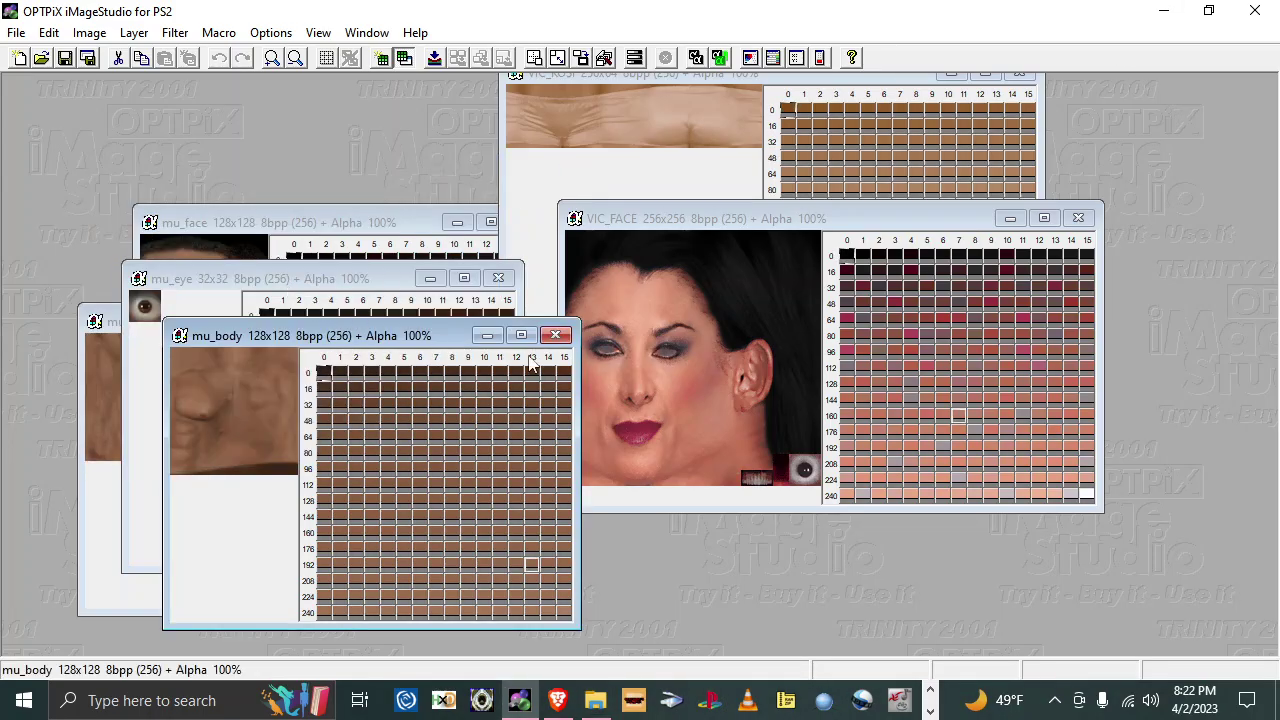
left_click(556, 335)
left_click_drag(318, 279, 298, 346)
left_click(477, 345)
Step: Arrange the VIC_FACE image beside mu_face to compare their sizes, keeping VIC_FACE active
left_click_drag(698, 244, 632, 313)
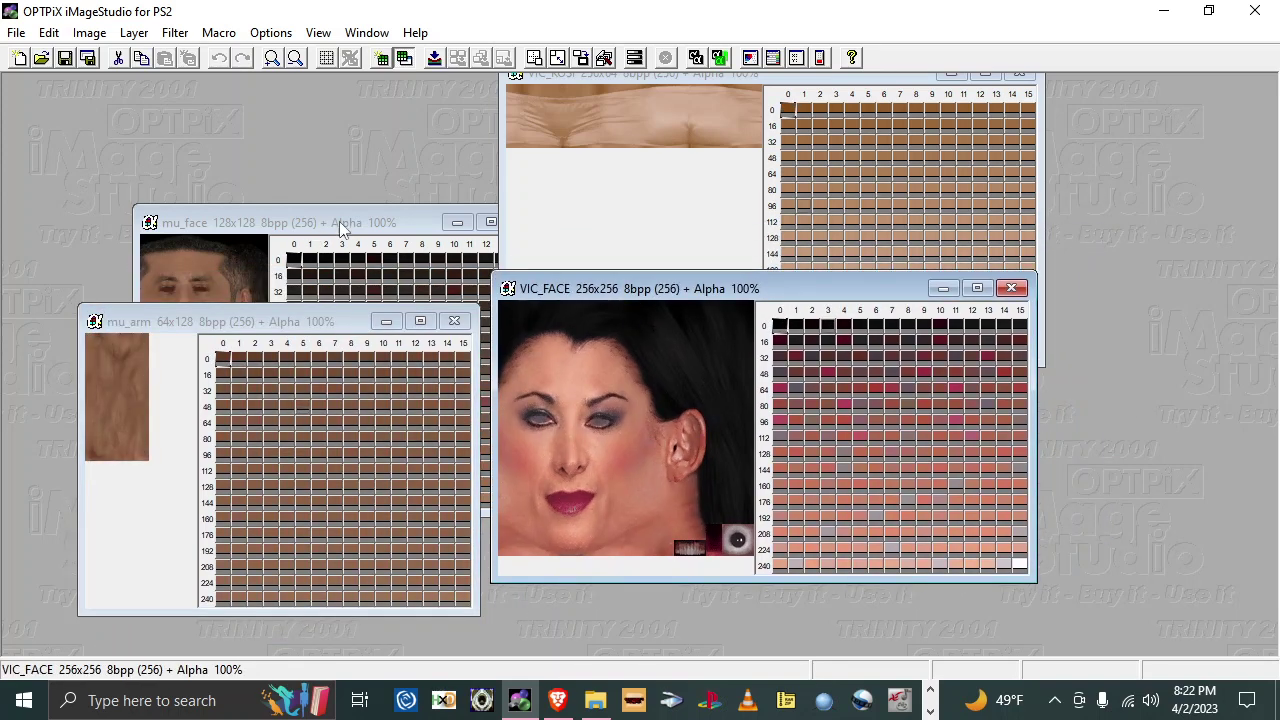
left_click_drag(339, 221, 295, 279)
left_click(580, 296)
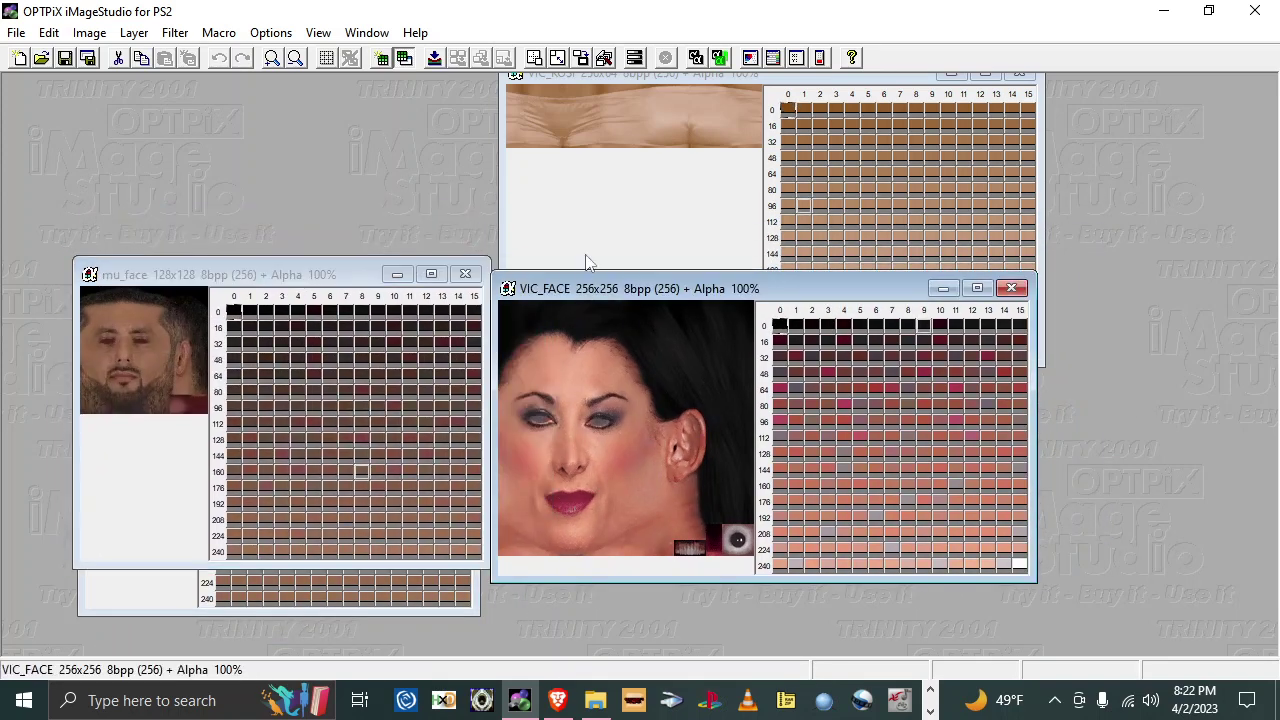
left_click(617, 190)
left_click(576, 481)
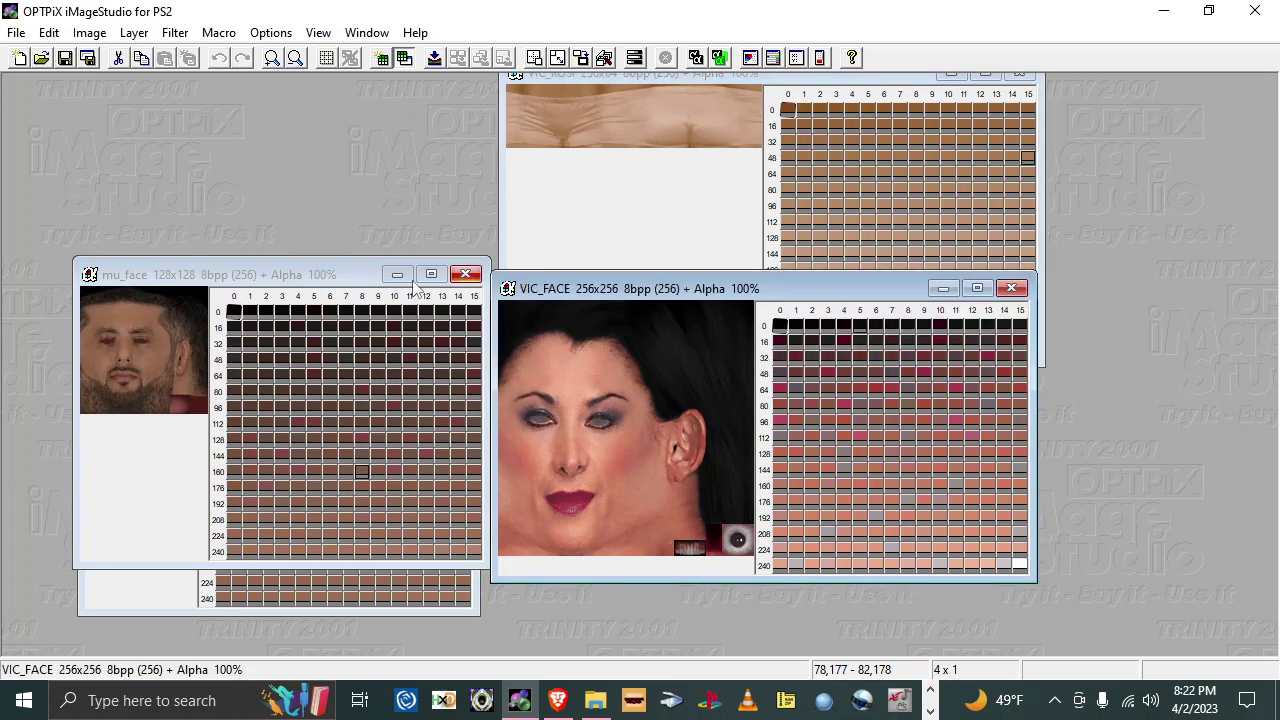
Step: Resize the VIC_FACE image to 128 x 128, keeping the aspect ratio and bicubic interpolation
left_click(89, 32)
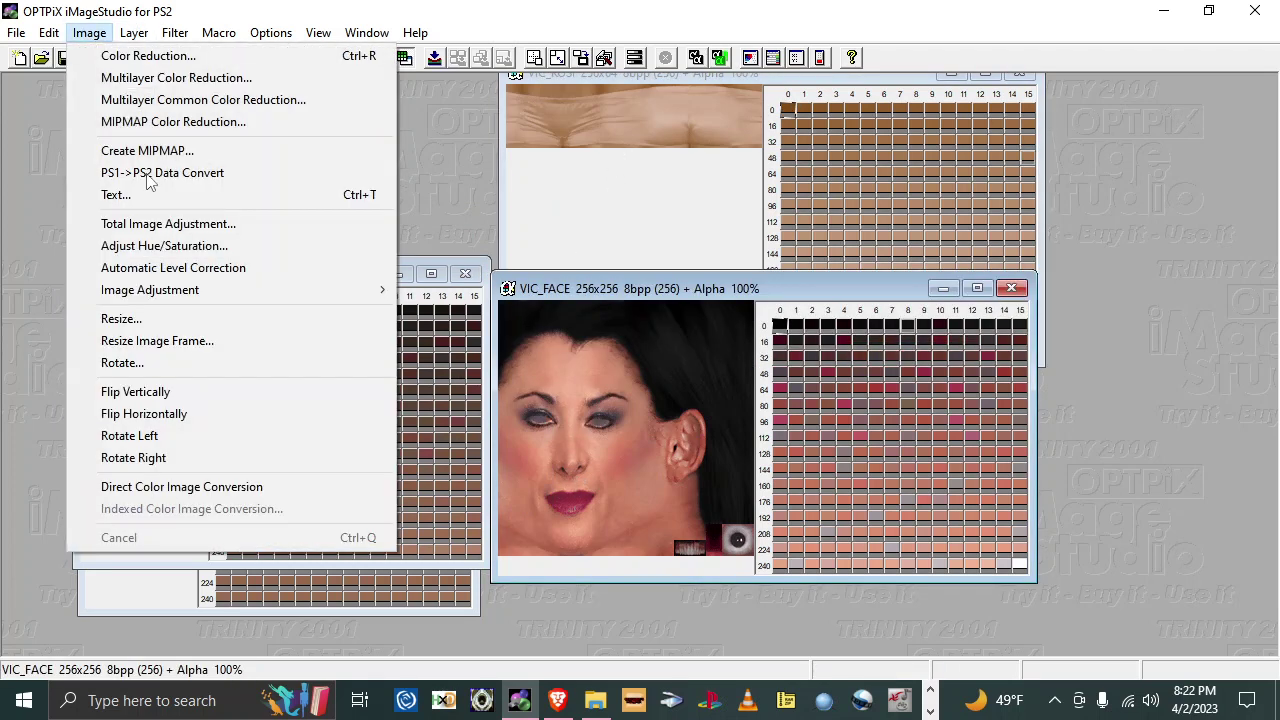
left_click(115, 317)
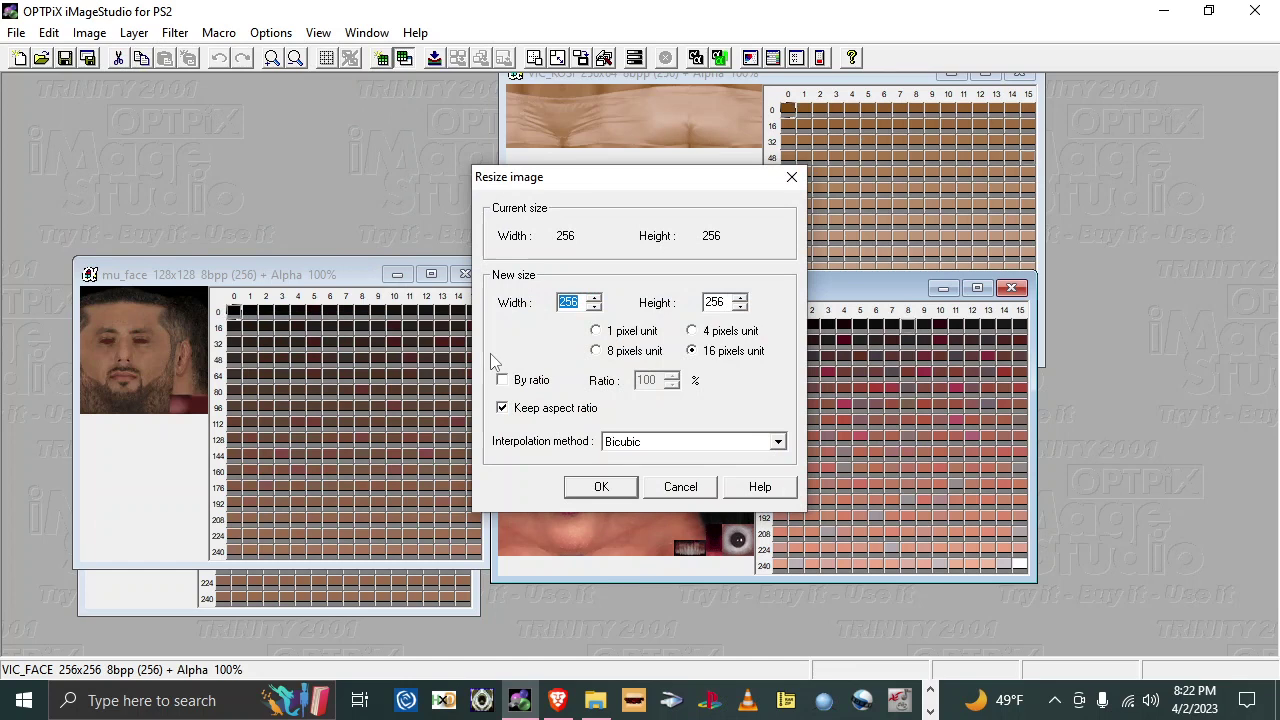
type("128")
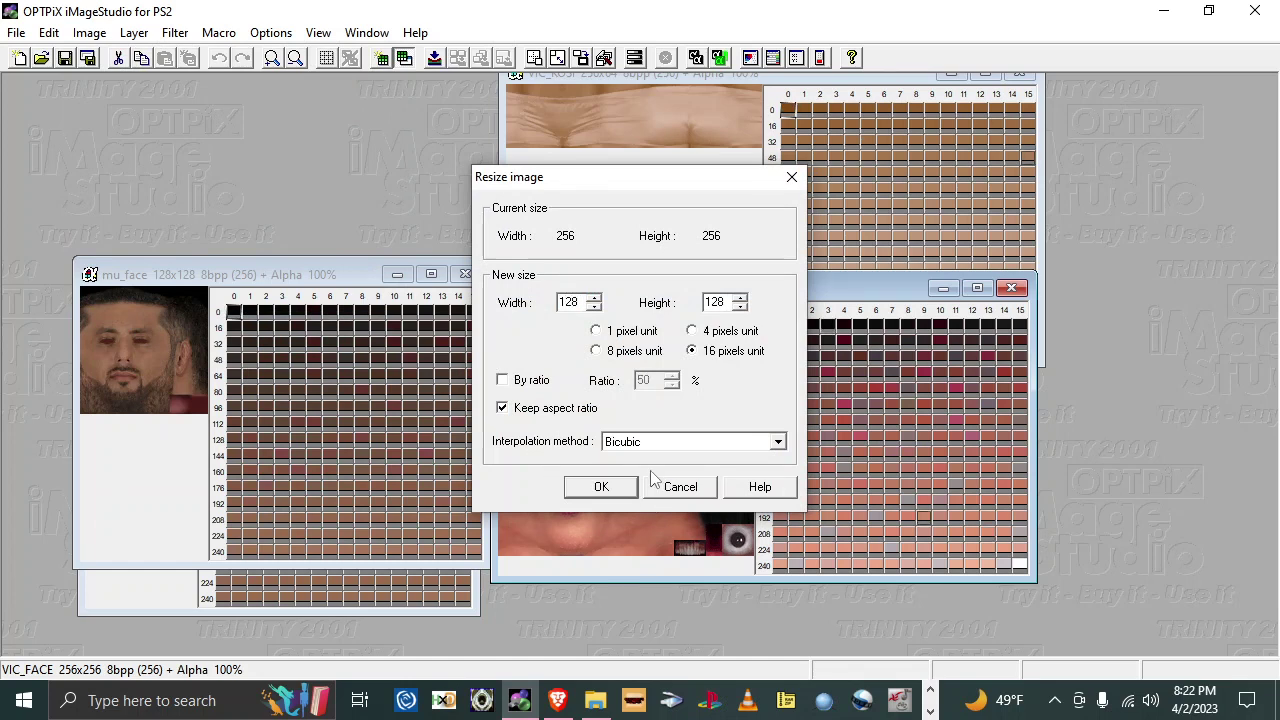
left_click(626, 481)
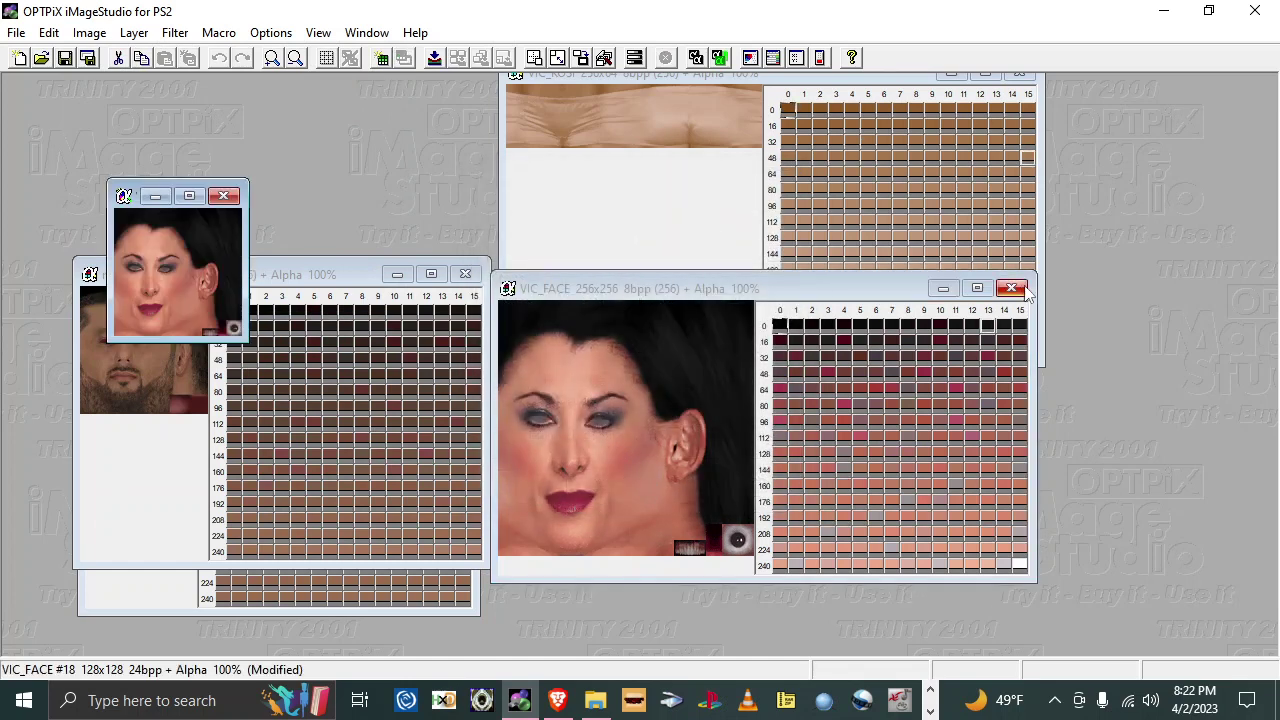
Step: Close the original VIC_FACE image, reduce the resized copy to 256 colors and discard the unsaved 24bpp version
left_click(1012, 288)
right_click(223, 320)
left_click(300, 271)
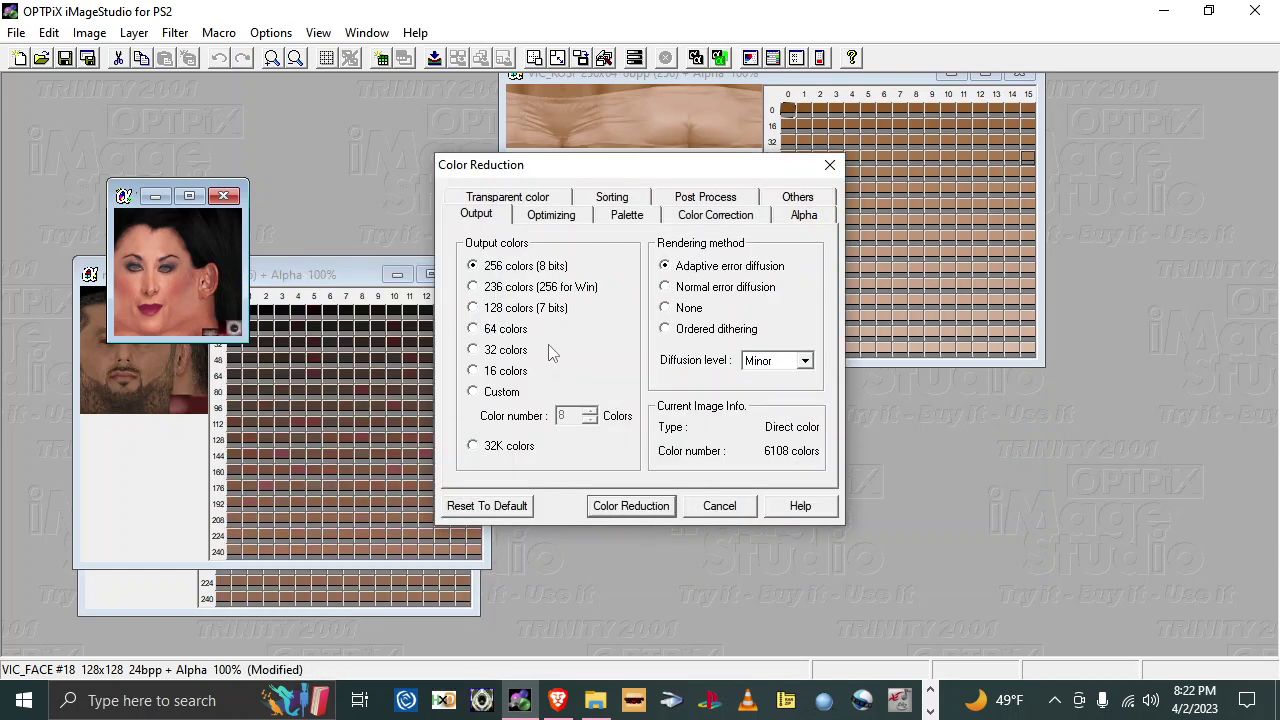
left_click(607, 508)
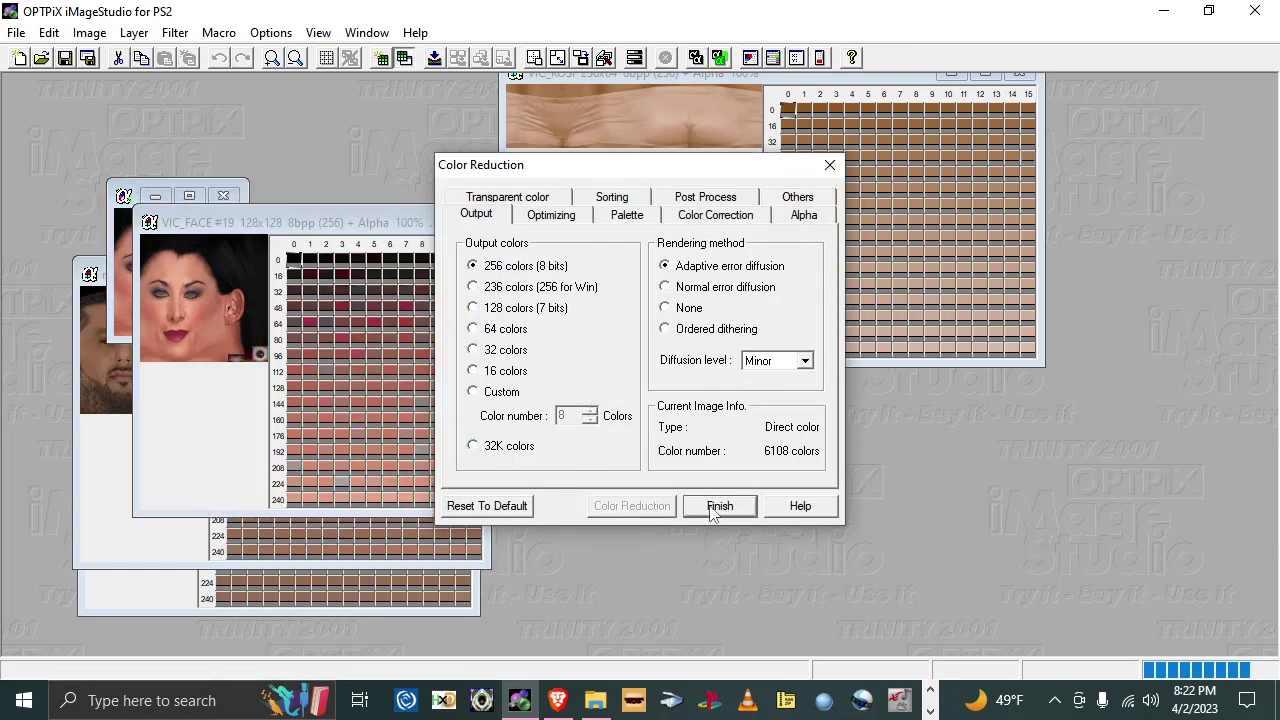
left_click(224, 196)
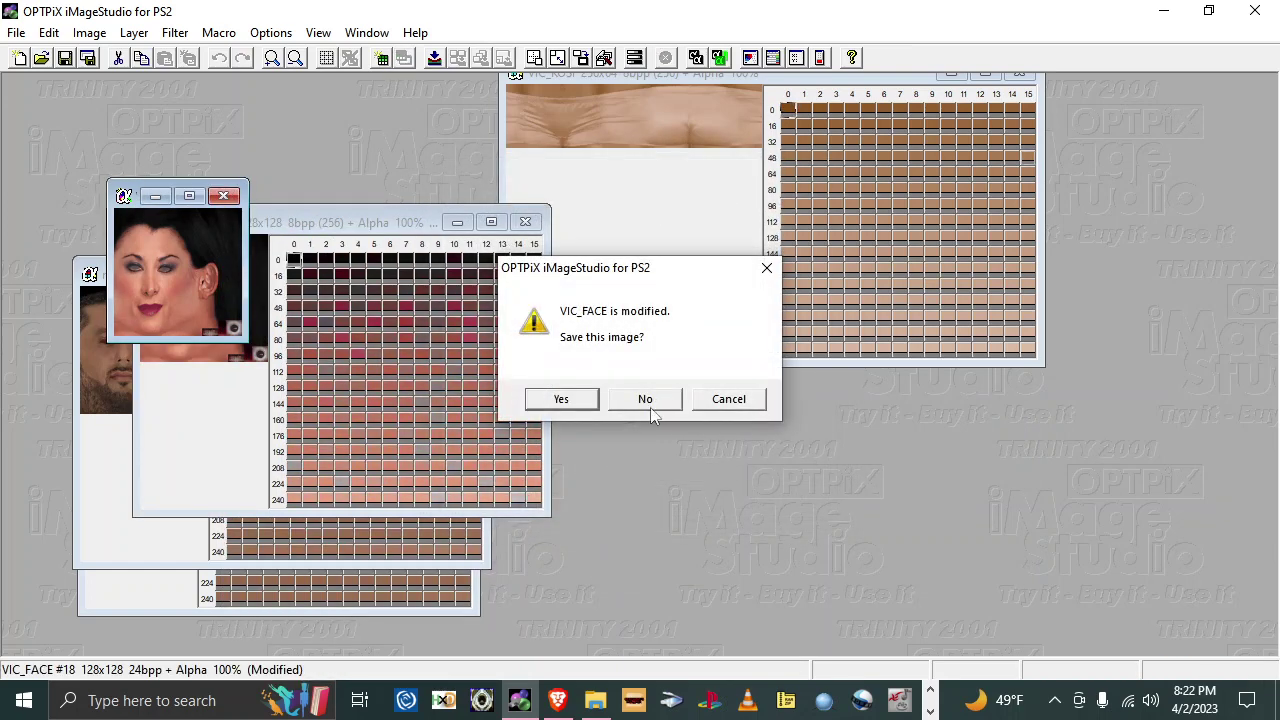
left_click(648, 398)
Step: Save the color-reduced face image as TIM2 file VIC_FACE.tm2 in the SVR 2006 TEXTURES folder
left_click(88, 58)
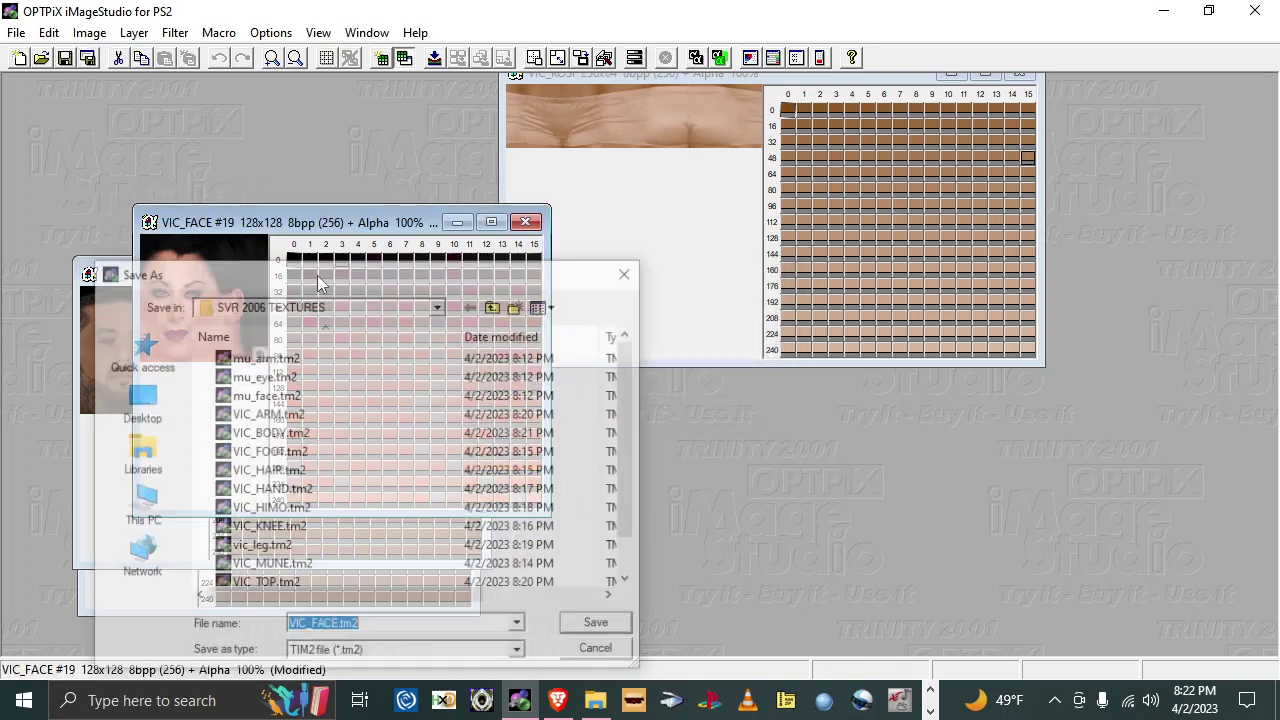
left_click(597, 620)
left_click(624, 533)
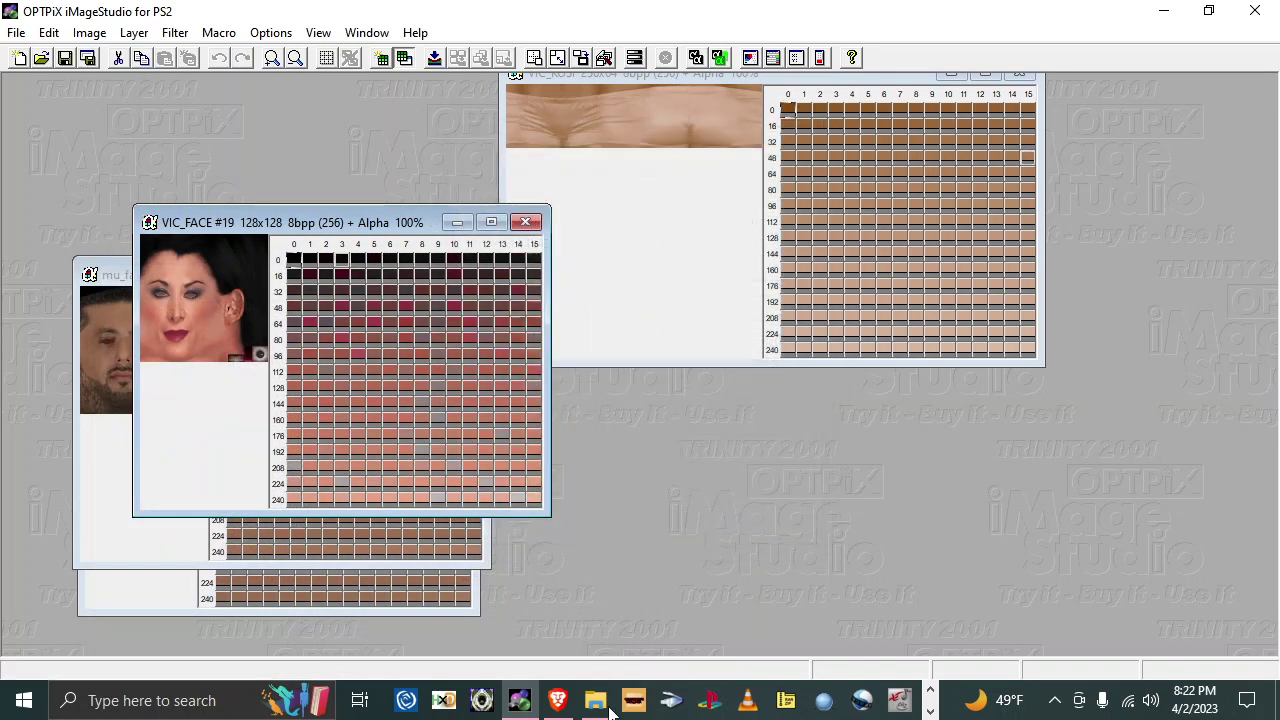
Step: Switch to File Explorer and delete mu_face.tm2 from the SVR 2006 TEXTURES folder
left_click(595, 700)
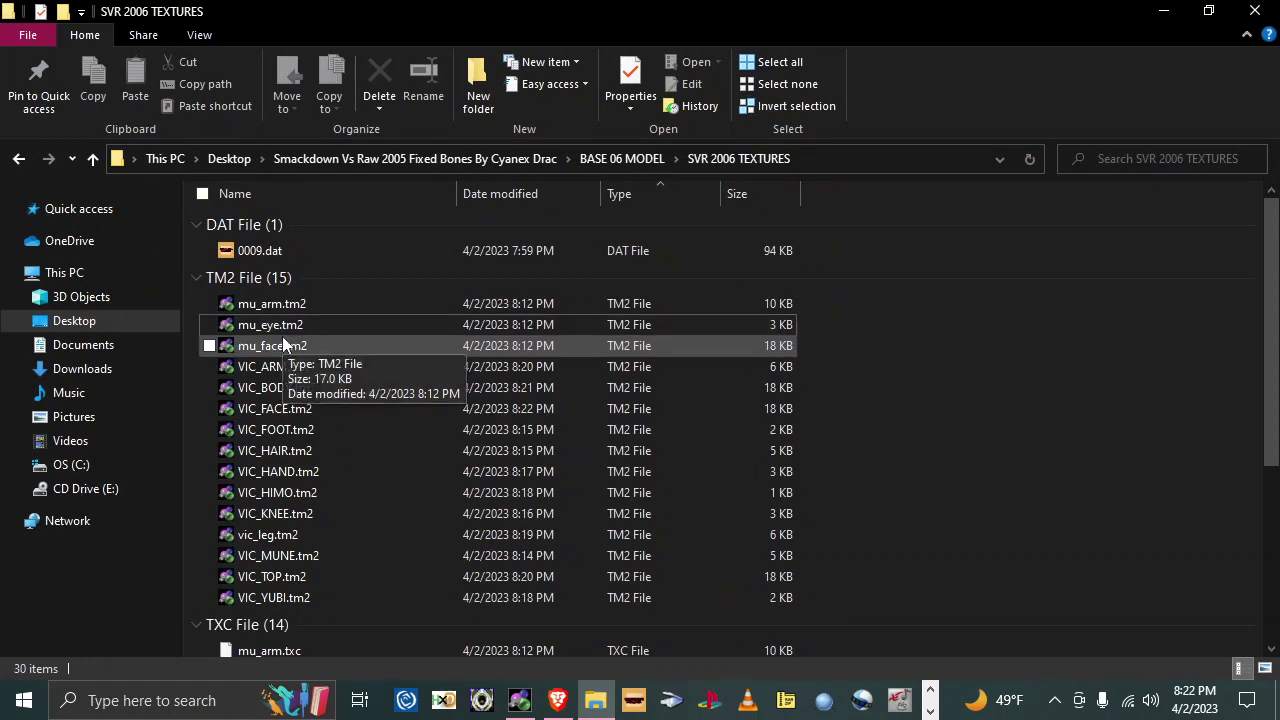
left_click(280, 346)
right_click(290, 346)
left_click(330, 612)
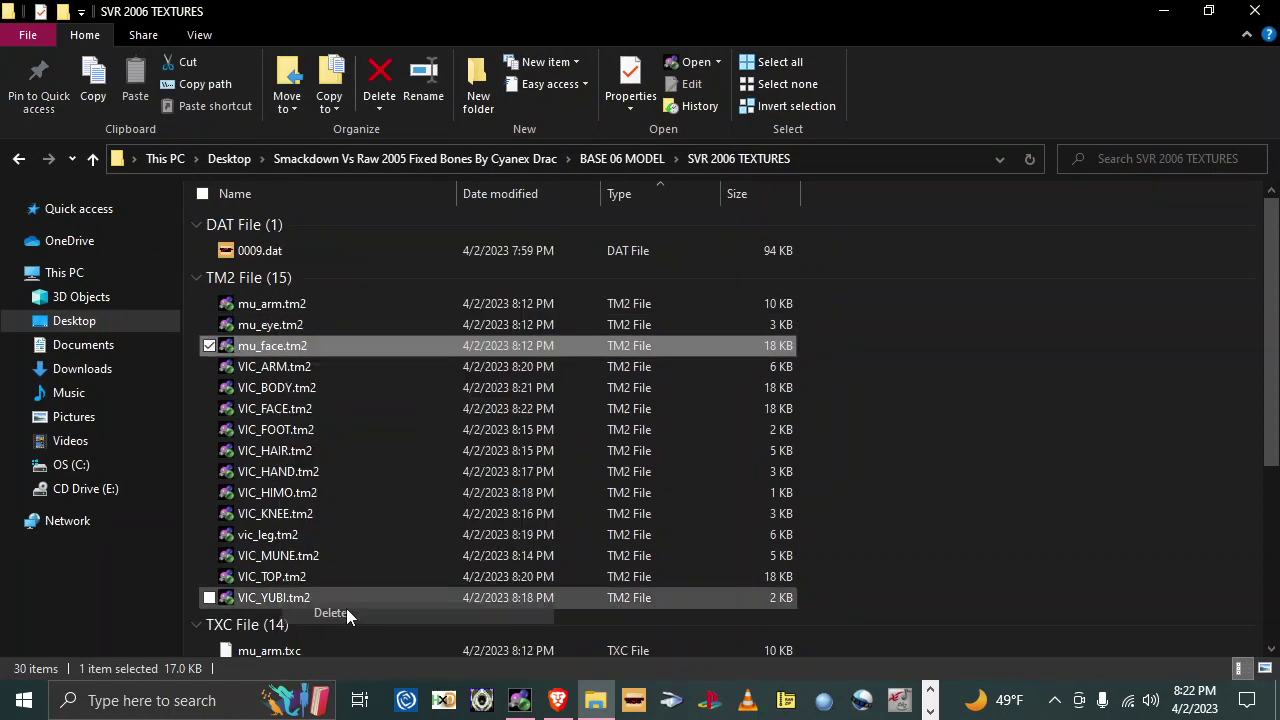
Step: Rename mu_face.txc as VIC_FACE.txc
scroll(341, 580, "down", 1)
right_click(296, 604)
left_click(384, 556)
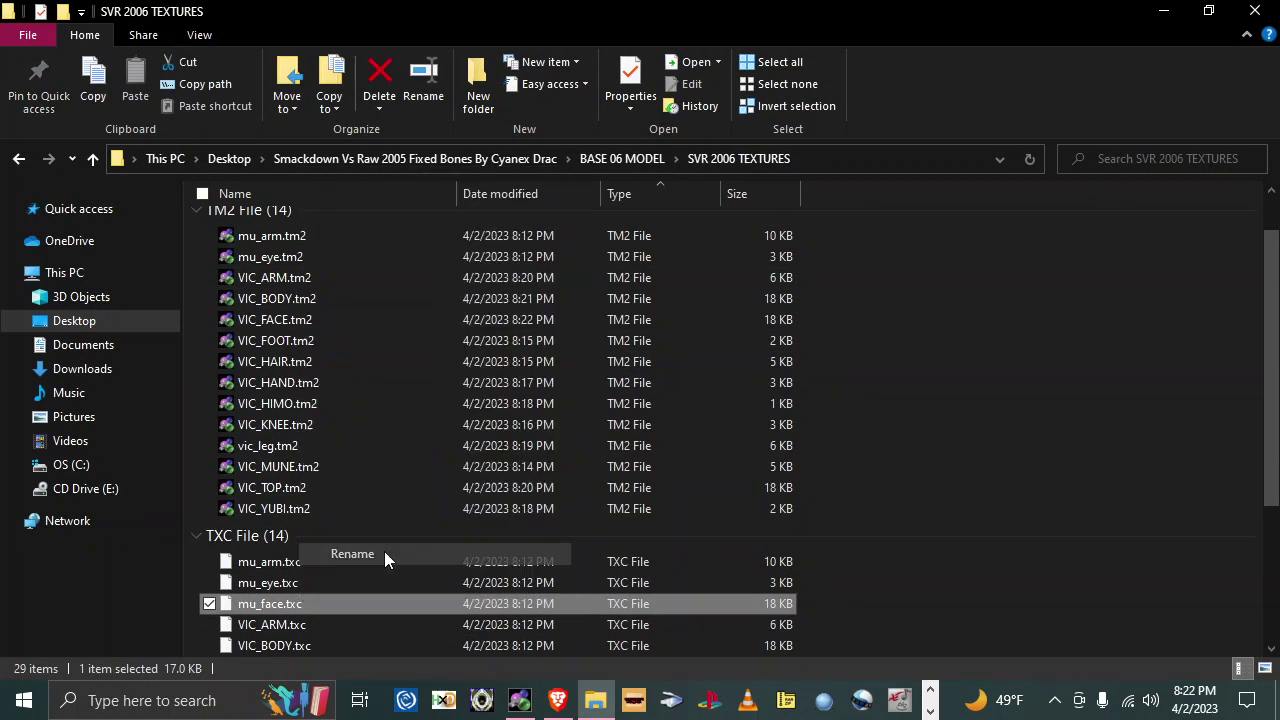
type("VIC")
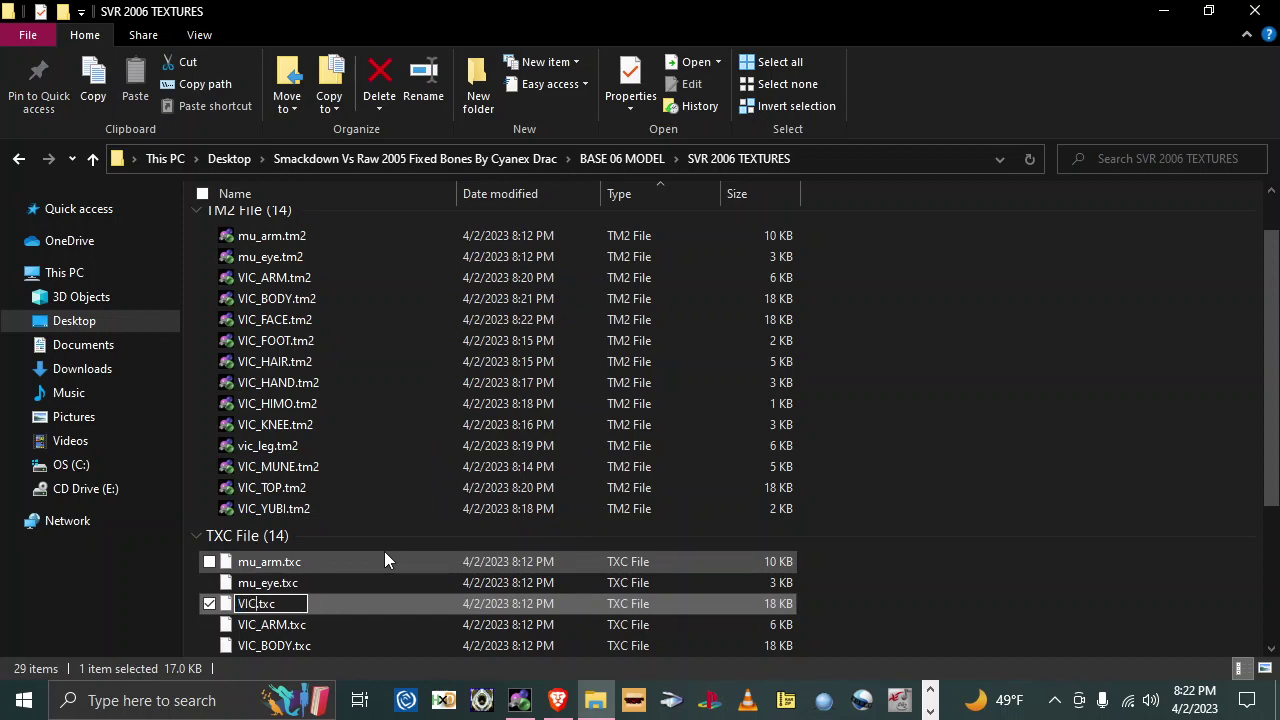
type("_FACE")
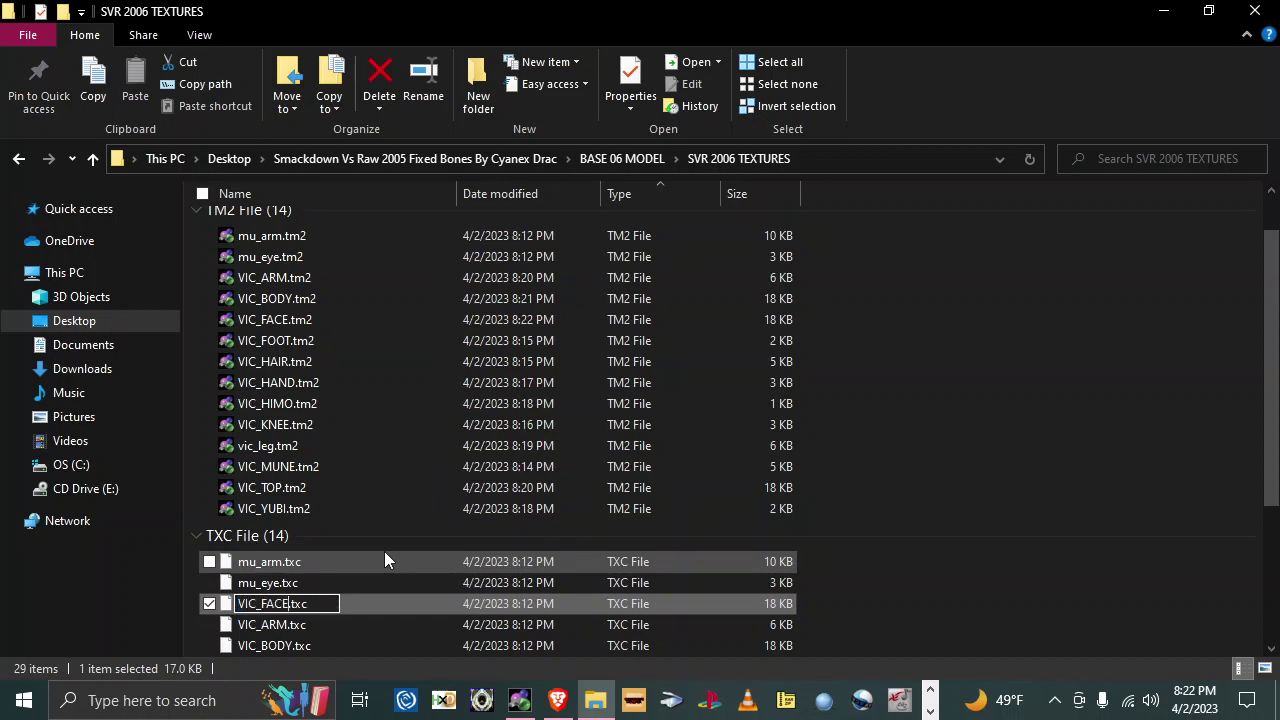
key("Return")
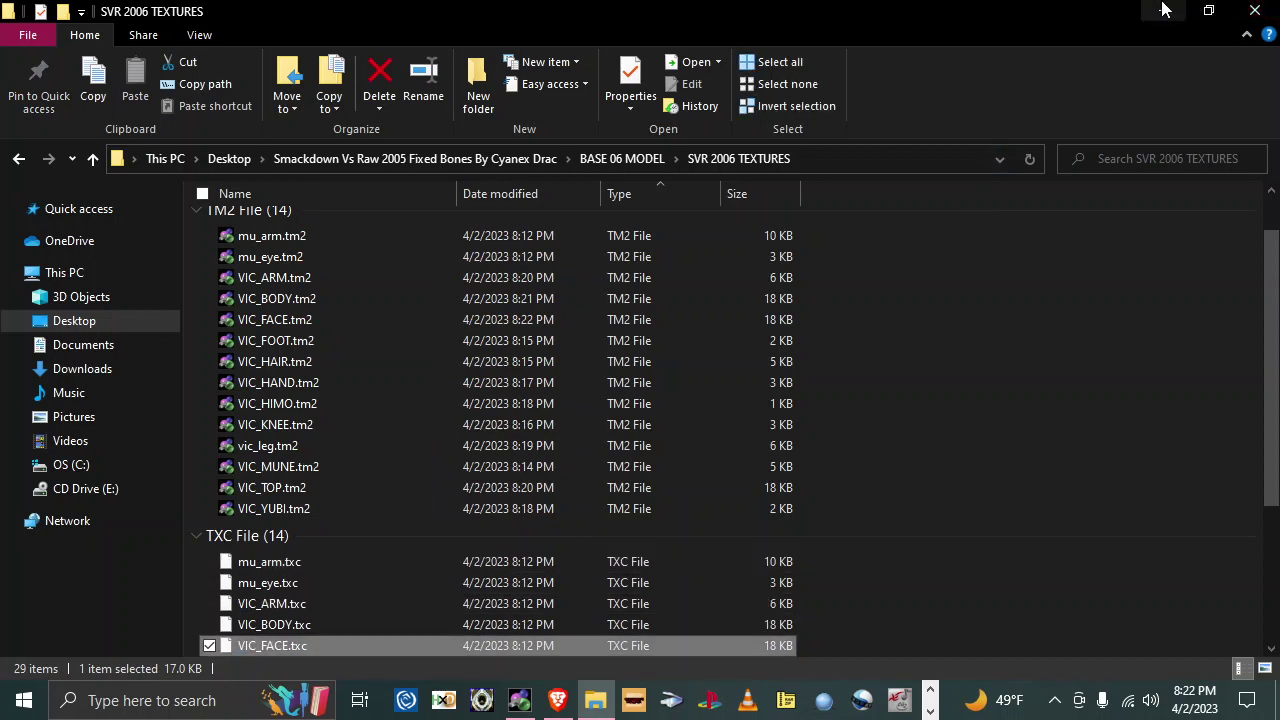
Step: Return to OPTPiX iMageStudio and close the VIC_FACE and mu_face images, keeping VIC_KOSI and mu_arm open
left_click(1163, 11)
left_click(525, 222)
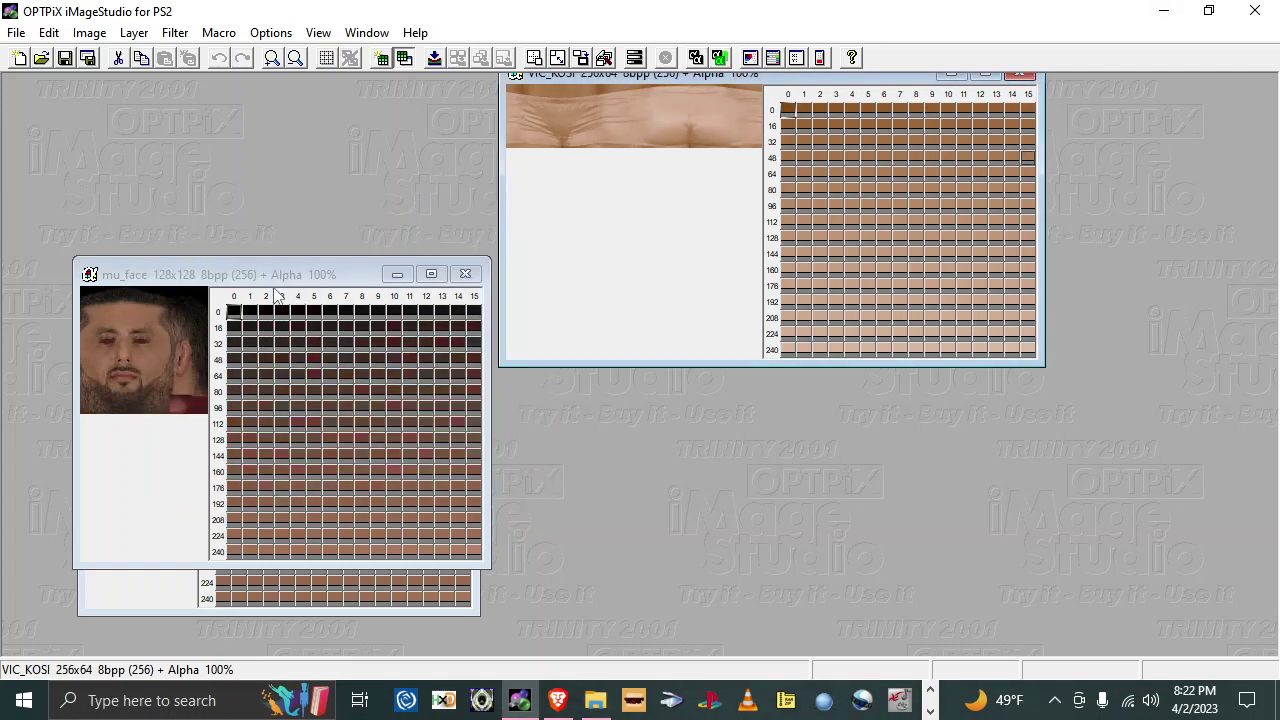
left_click_drag(280, 276, 393, 297)
left_click(577, 296)
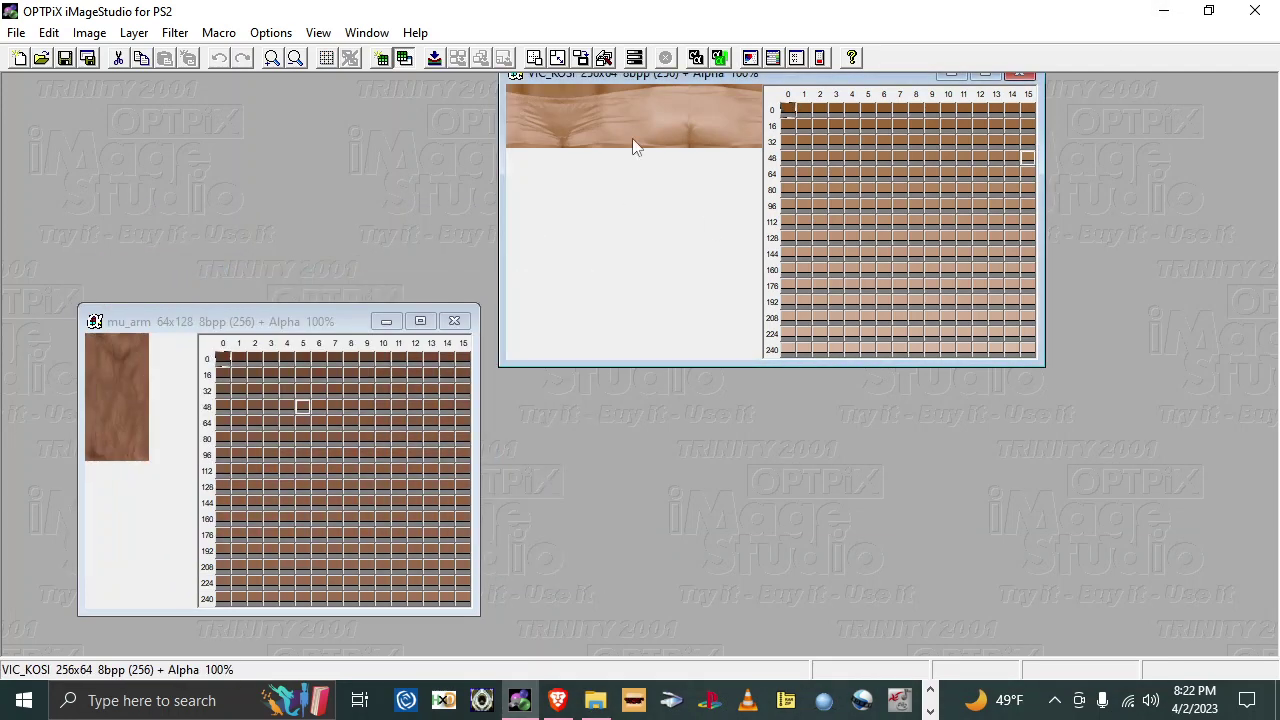
Step: Resize the VIC_KOSI image to 64 by 128 pixels using Bicubic interpolation, and close the original 256x64 image
left_click_drag(645, 78, 583, 291)
left_click(89, 32)
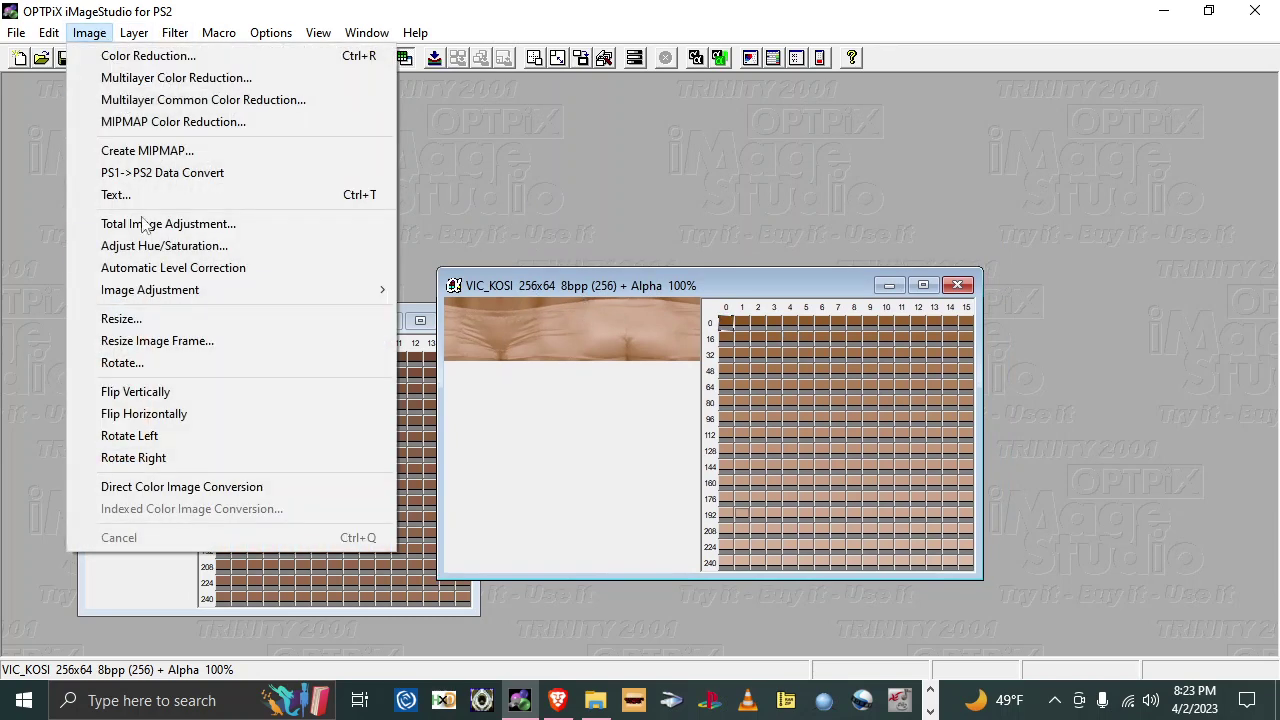
left_click(114, 314)
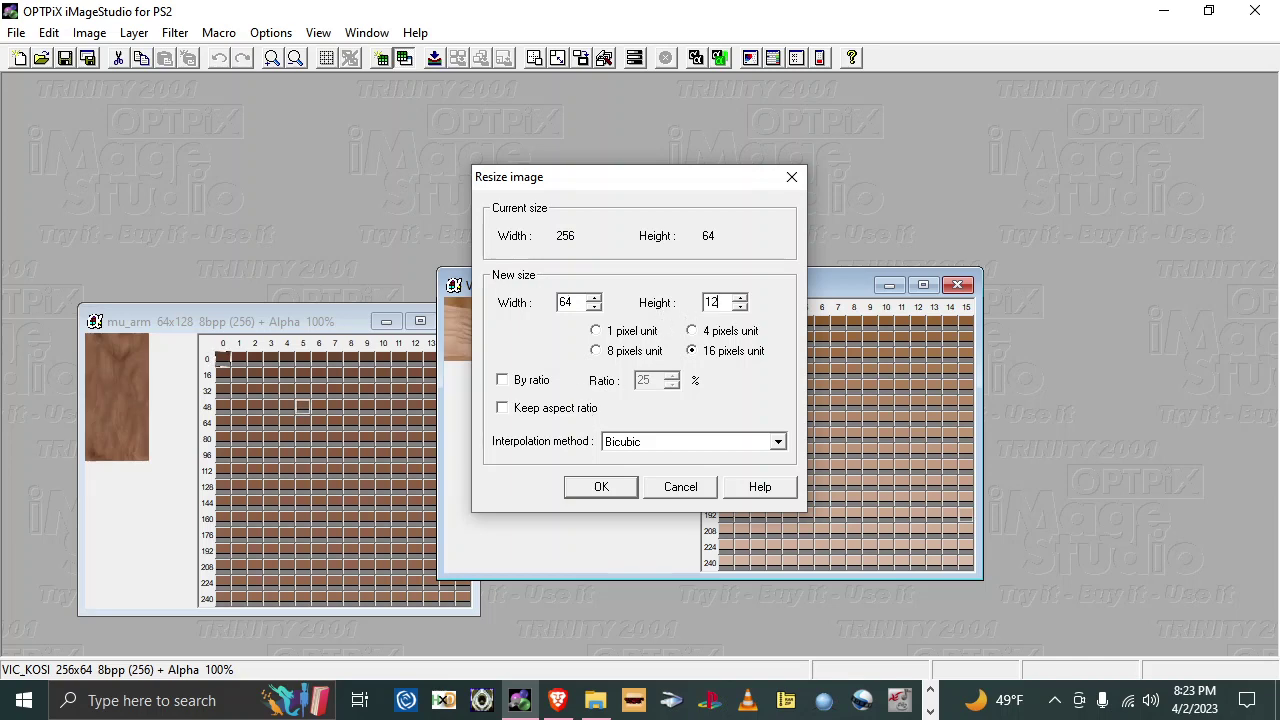
left_click(601, 487)
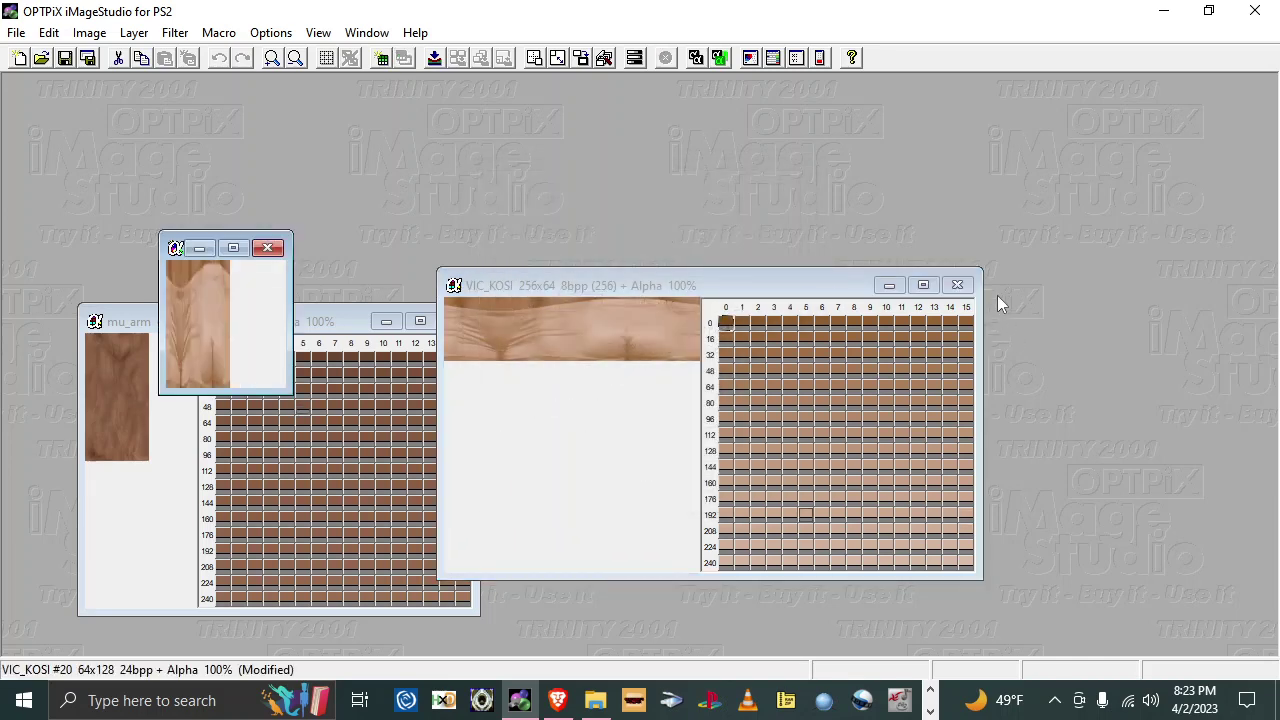
left_click(957, 285)
Step: Color-reduce the resized VIC_KOSI image to 256 indexed colors and close the 24bpp version without saving it
right_click(218, 330)
left_click(332, 276)
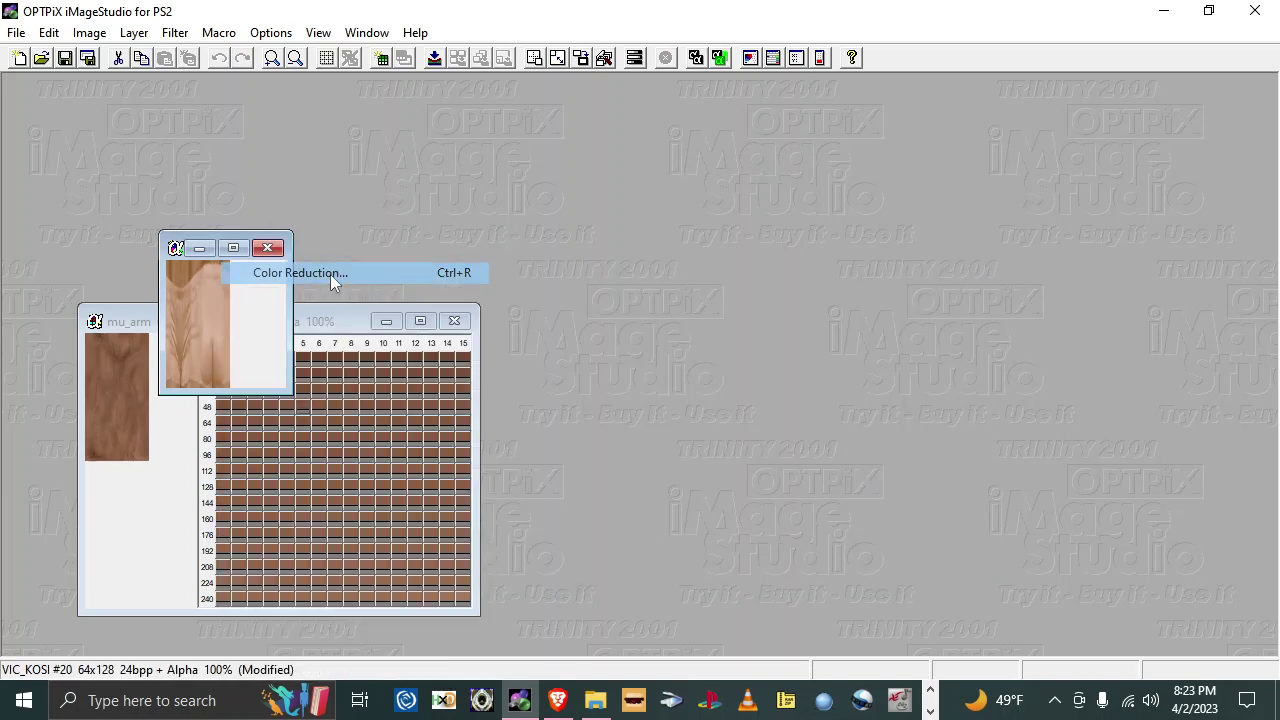
left_click(631, 506)
left_click(719, 506)
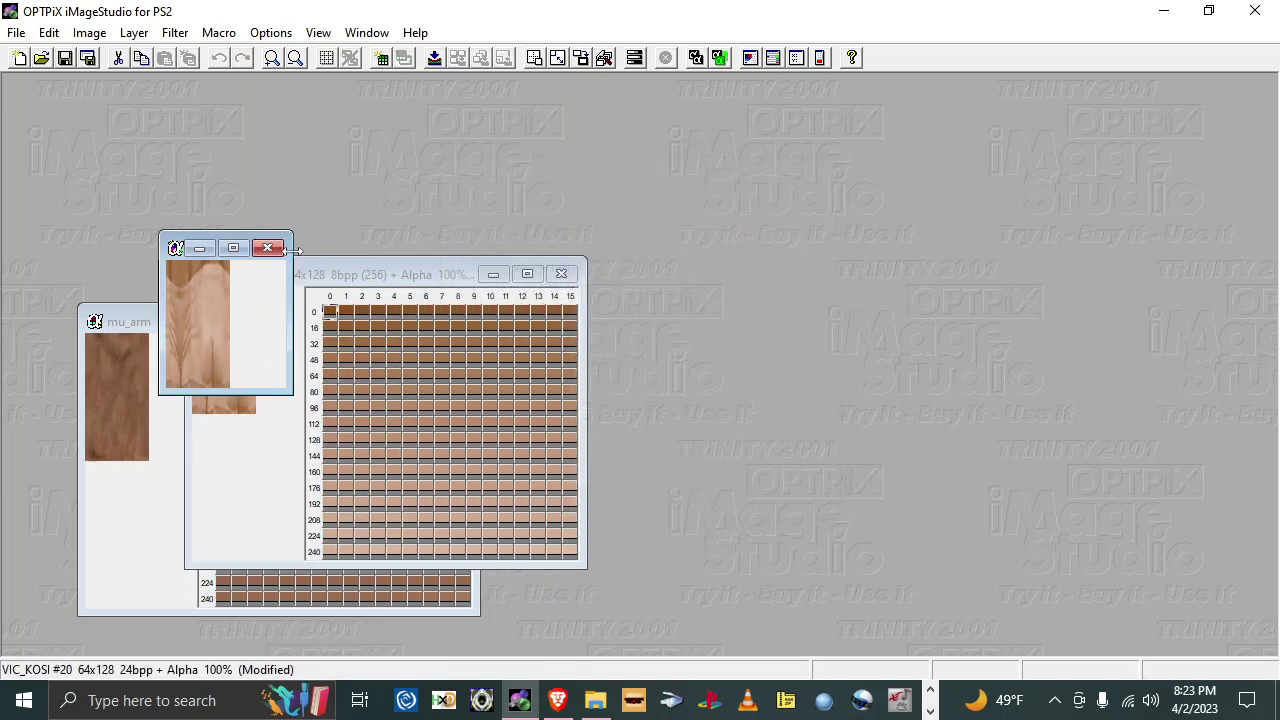
left_click(267, 247)
left_click(647, 399)
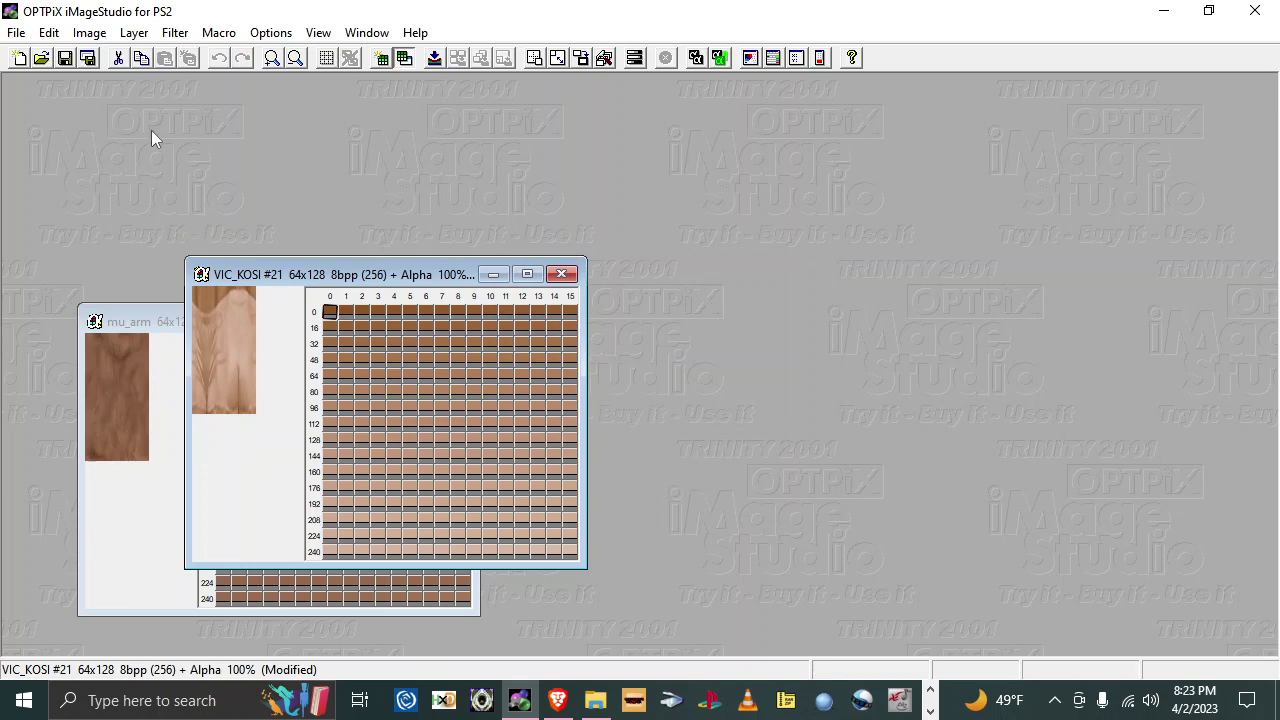
Step: Save the color-reduced image as TIM2 file VIC_KOSI.tm2 with 8bit TIM2 and 32bit CLUT, and close it along with mu_arm
left_click(87, 58)
left_click(600, 624)
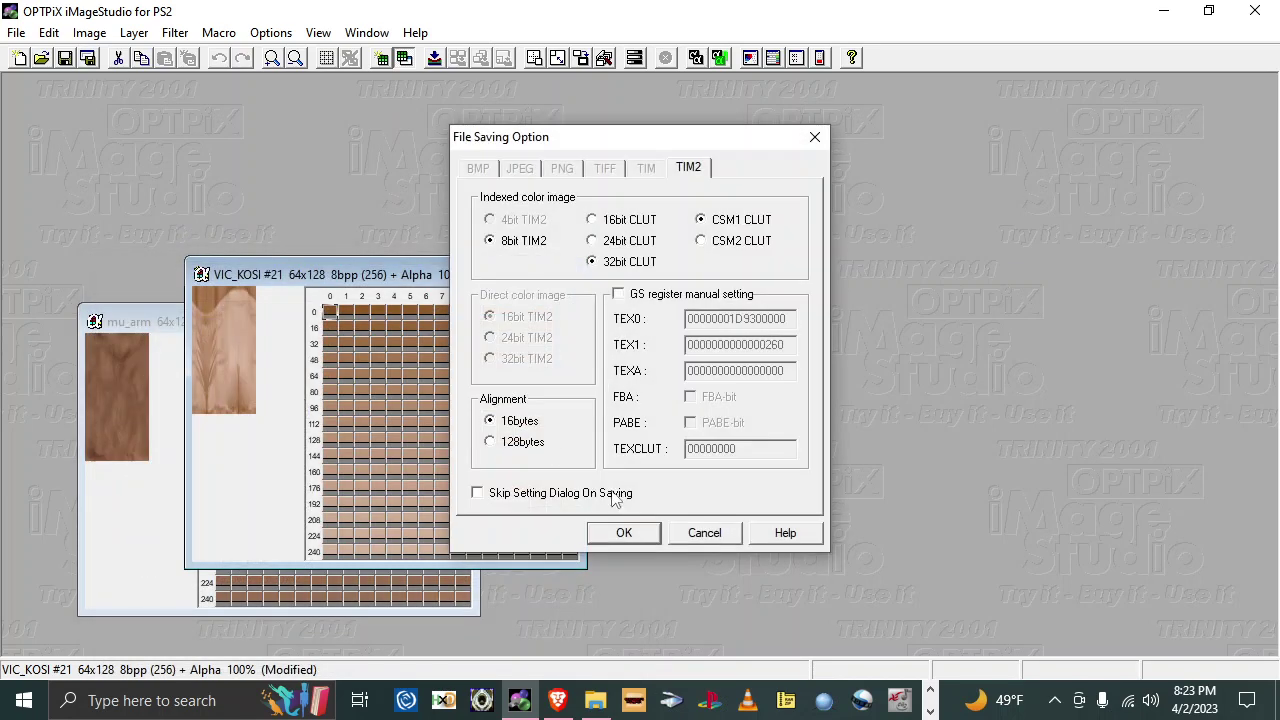
left_click(624, 533)
left_click(565, 275)
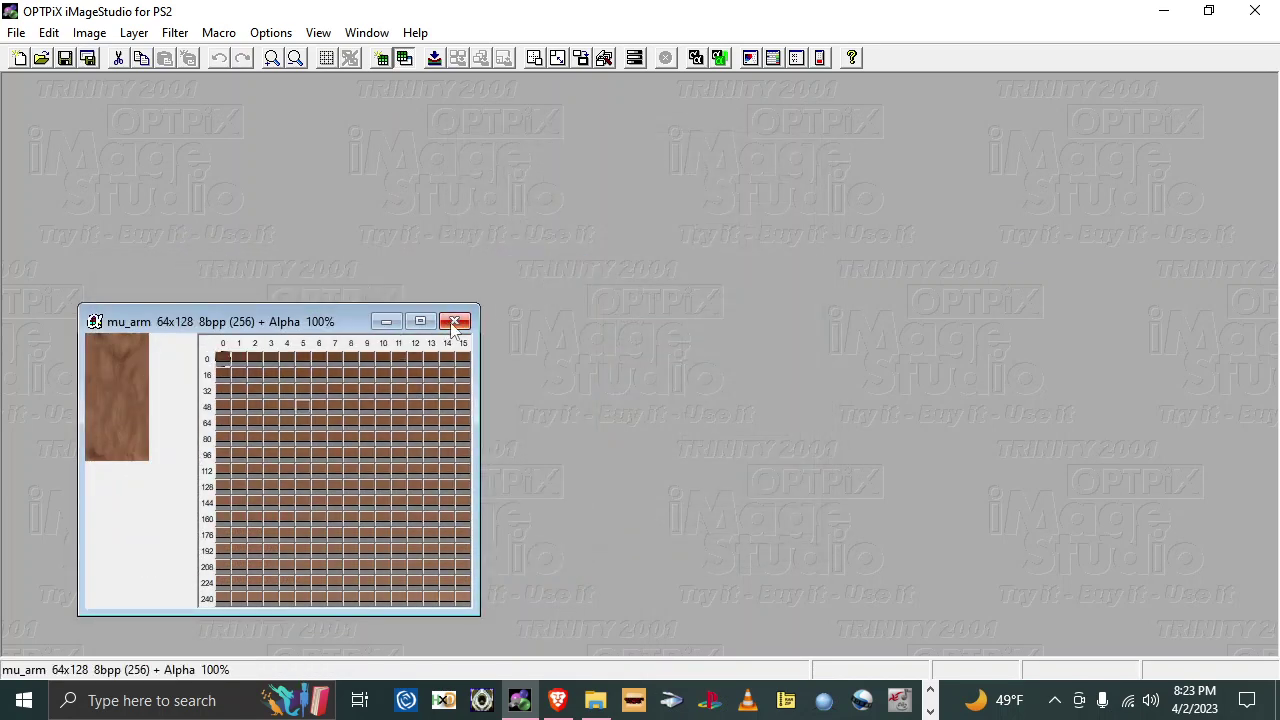
left_click(457, 323)
Step: Switch to File Explorer and delete mu_eye.txc from the SVR 2006 TEXTURES folder
key("alt+Tab")
left_click(307, 586)
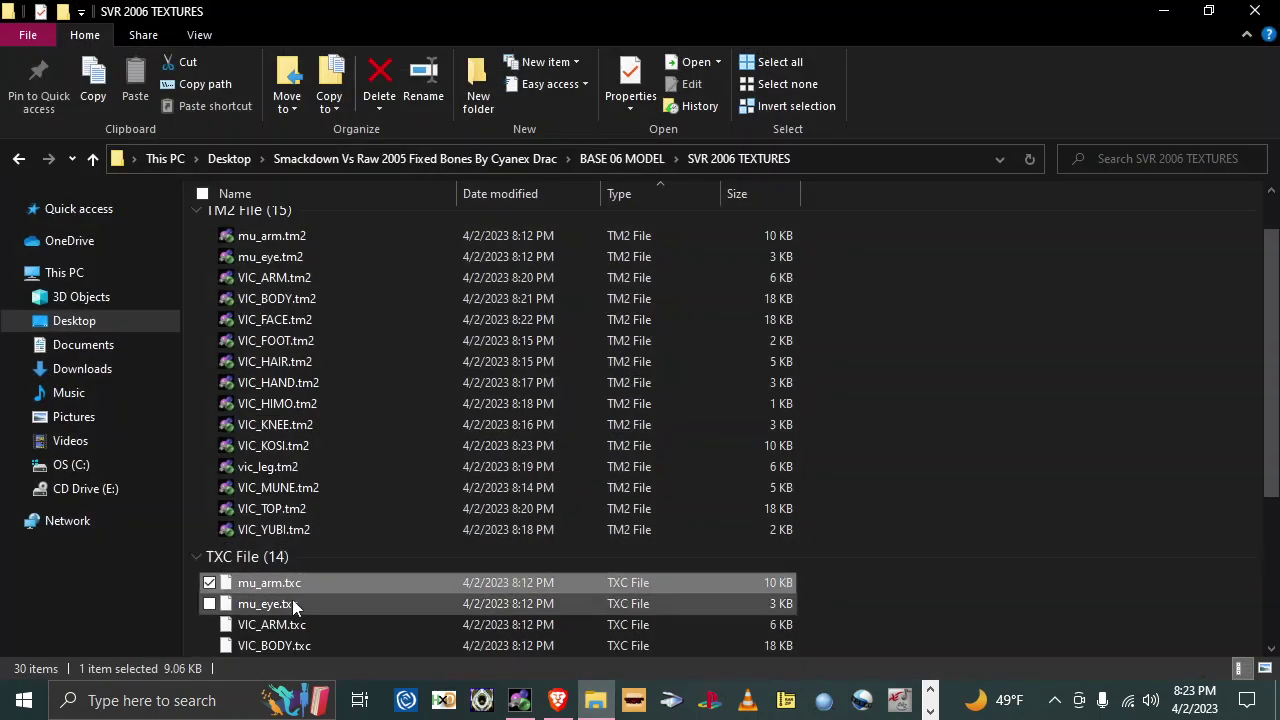
left_click(292, 603)
key("Delete")
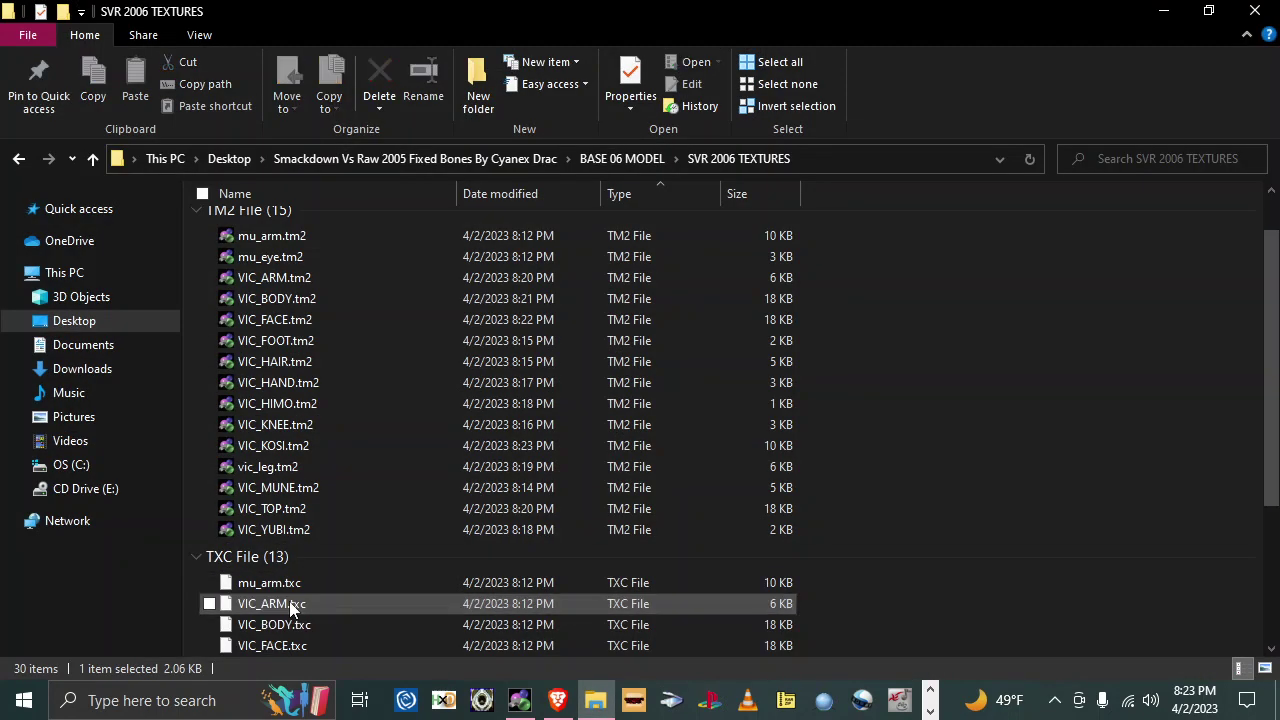
Step: Rename mu_arm.txc as VIC_KOSI.txc
right_click(297, 586)
left_click(378, 546)
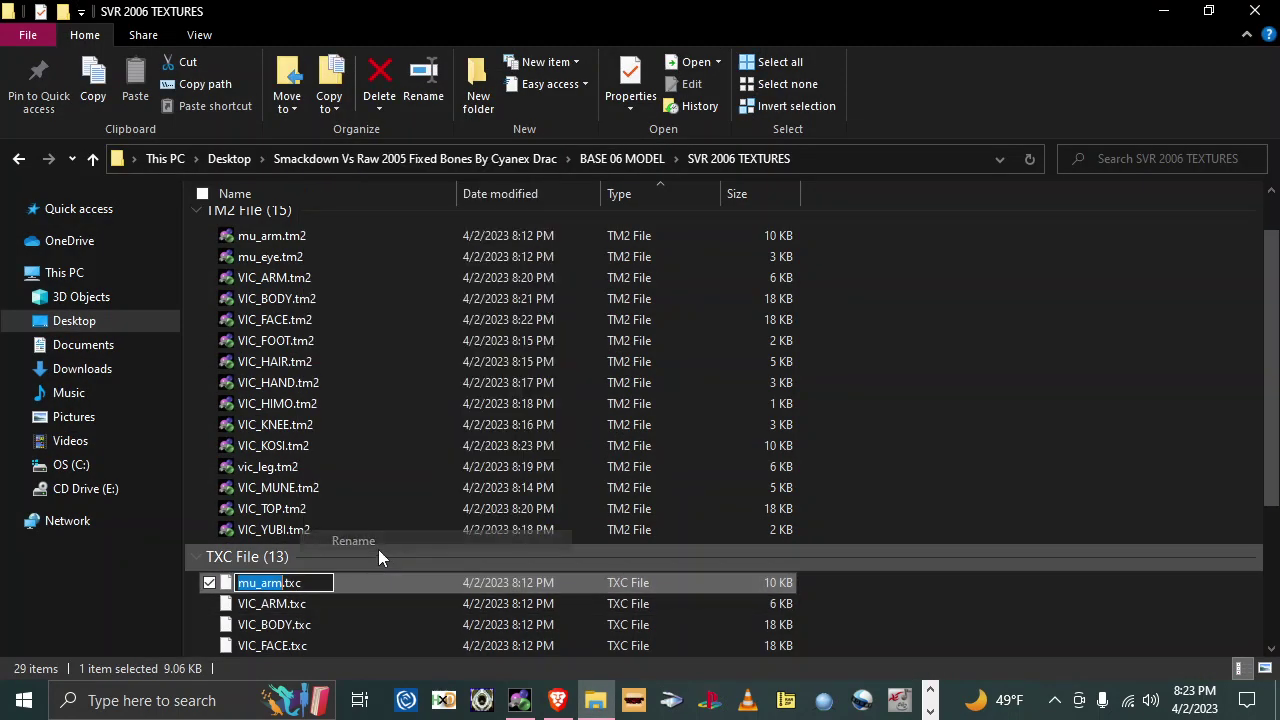
type("VIC")
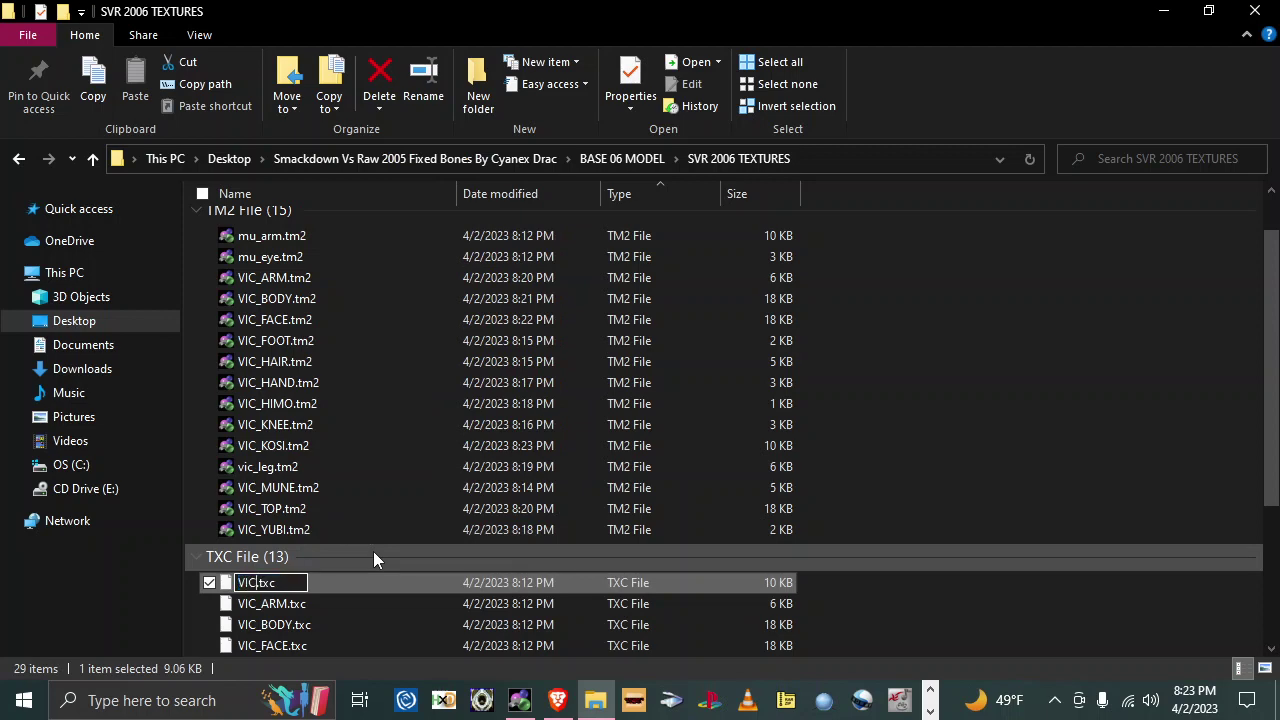
type("_KOSI")
key("Return")
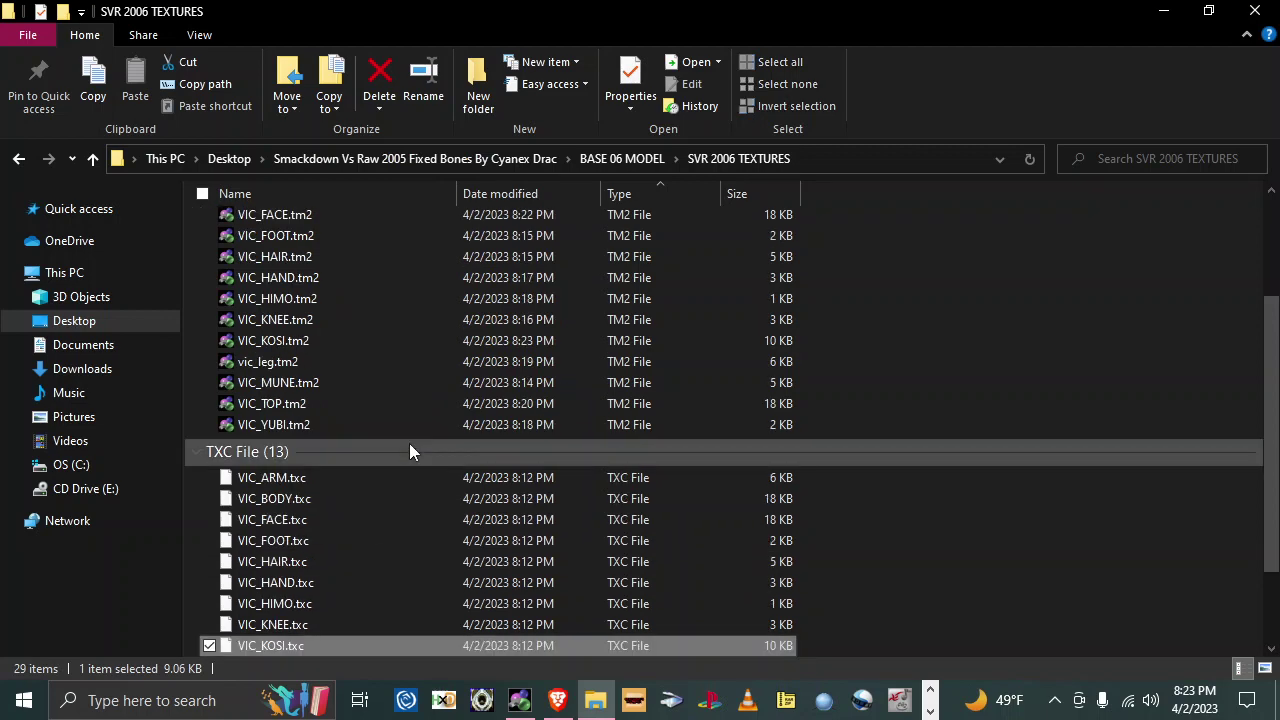
Step: Delete mu_arm.tm2 and mu_eye.tm2 together from the SVR 2006 TEXTURES folder
scroll(411, 442, "up", 3)
left_click(300, 308)
left_click(303, 324, "ctrl")
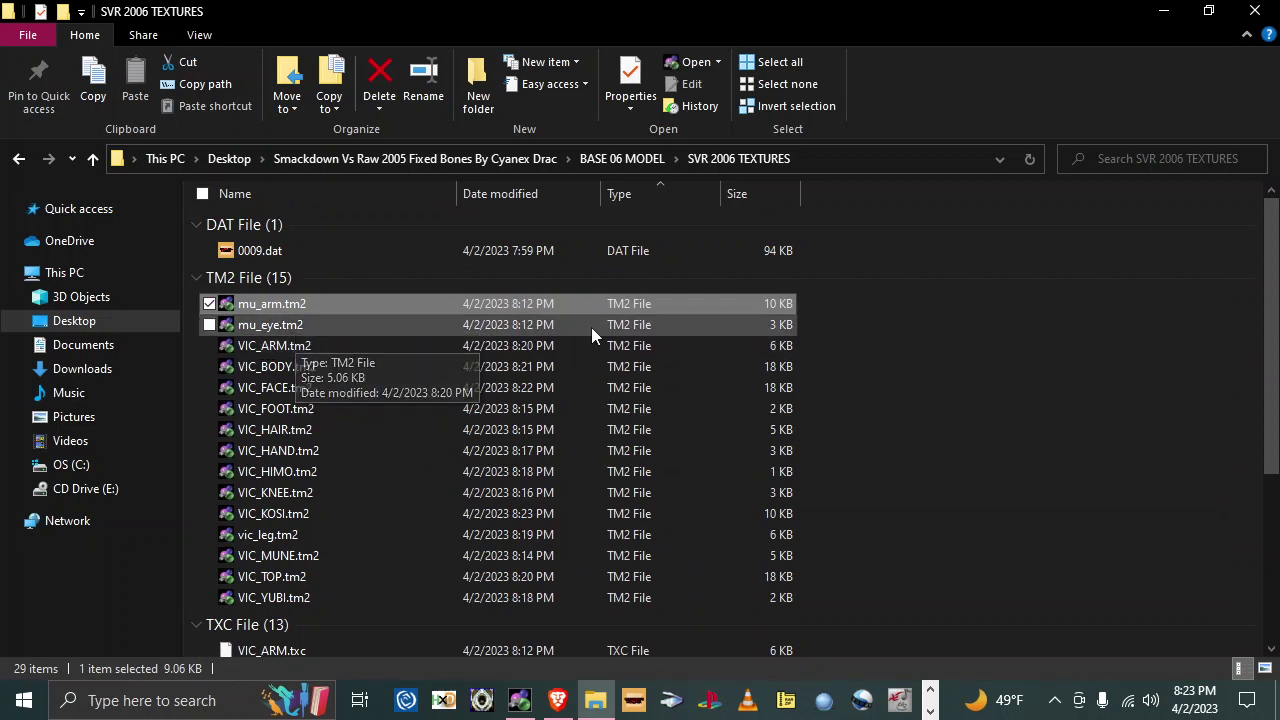
right_click(748, 303)
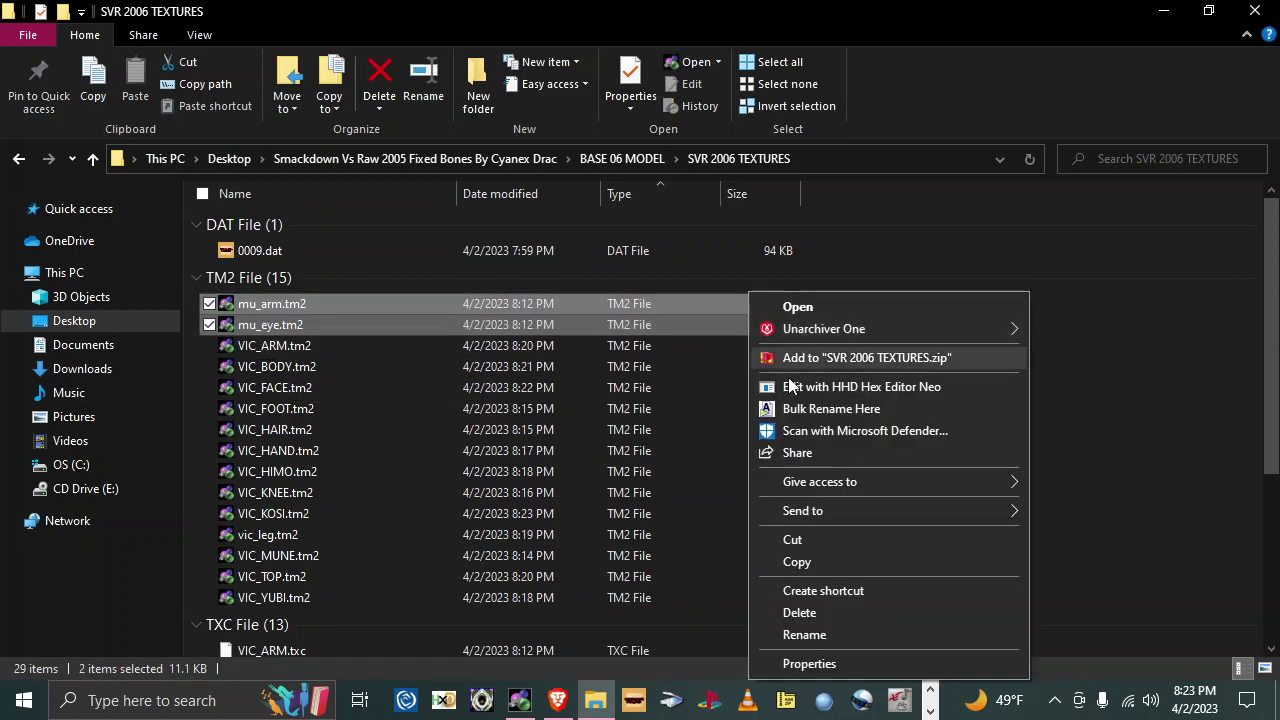
left_click(800, 612)
scroll(399, 455, "down", 1)
scroll(399, 447, "up", 1)
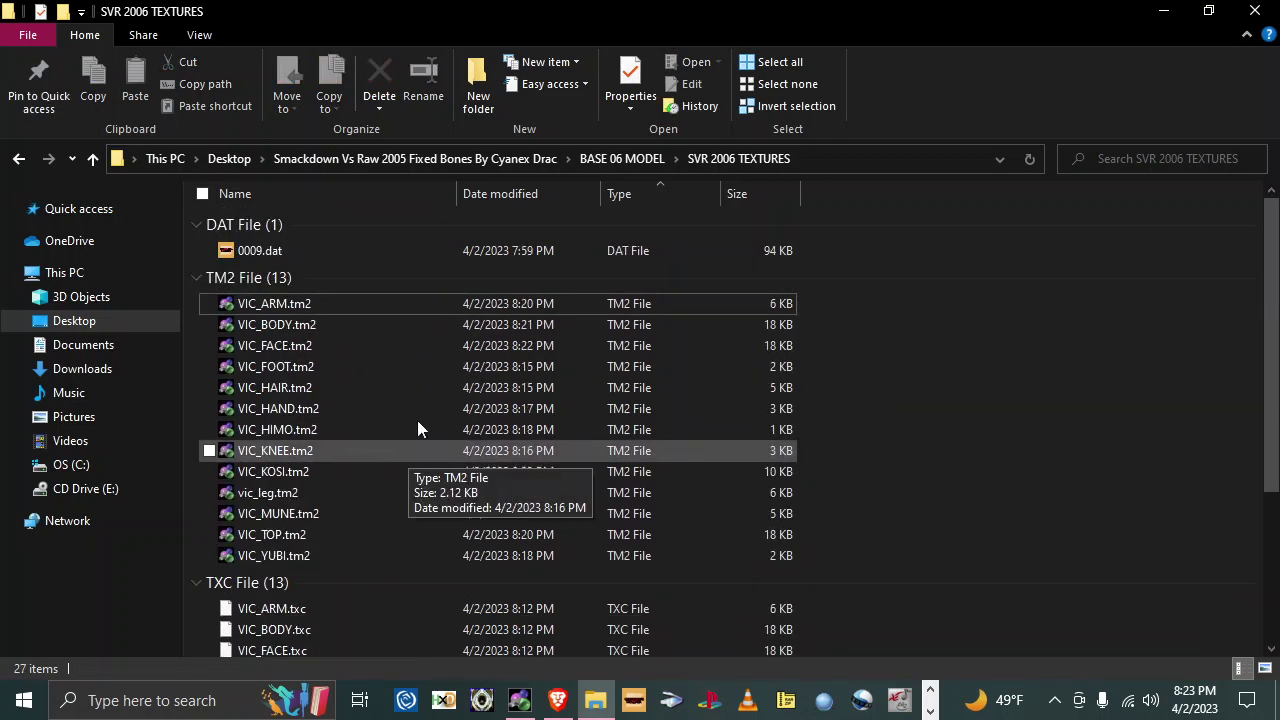
Step: Compare the TM2 textures in the VIC folder with those in the SVR 2006 TEXTURES folder
left_click(586, 160)
left_click(269, 271)
double_click(269, 272)
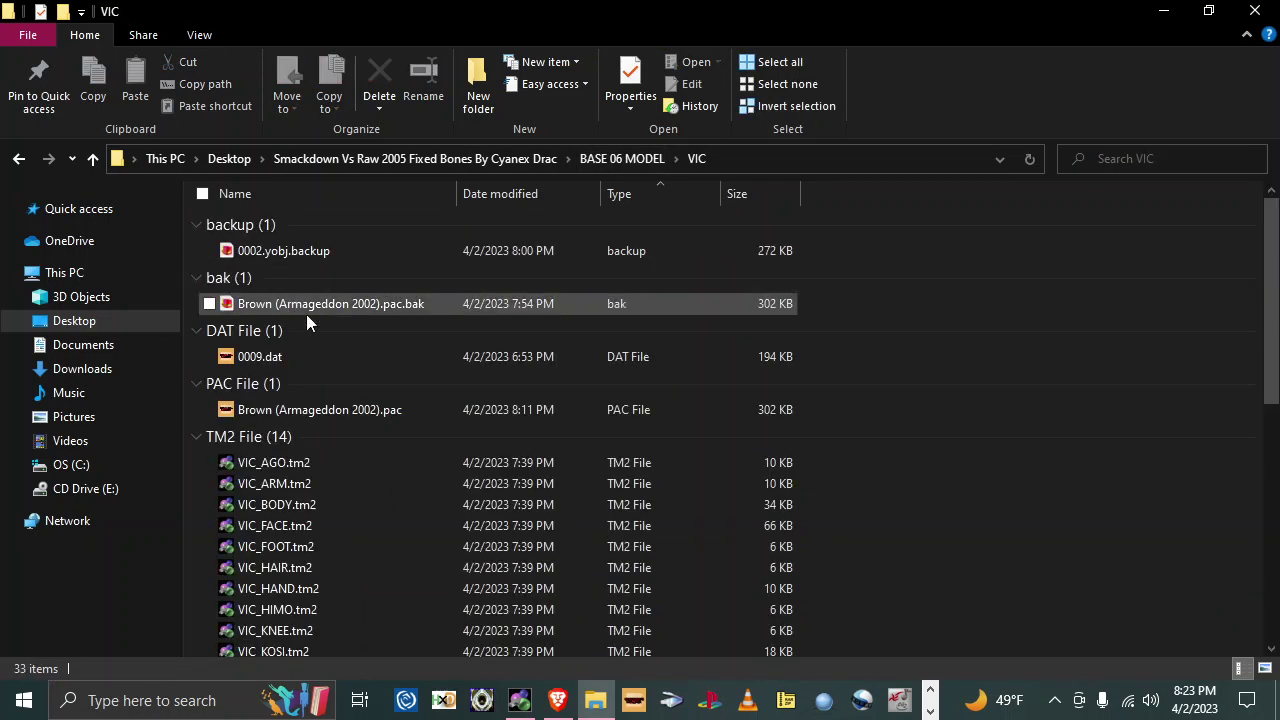
scroll(320, 360, "down", 1)
scroll(330, 470, "down", 1)
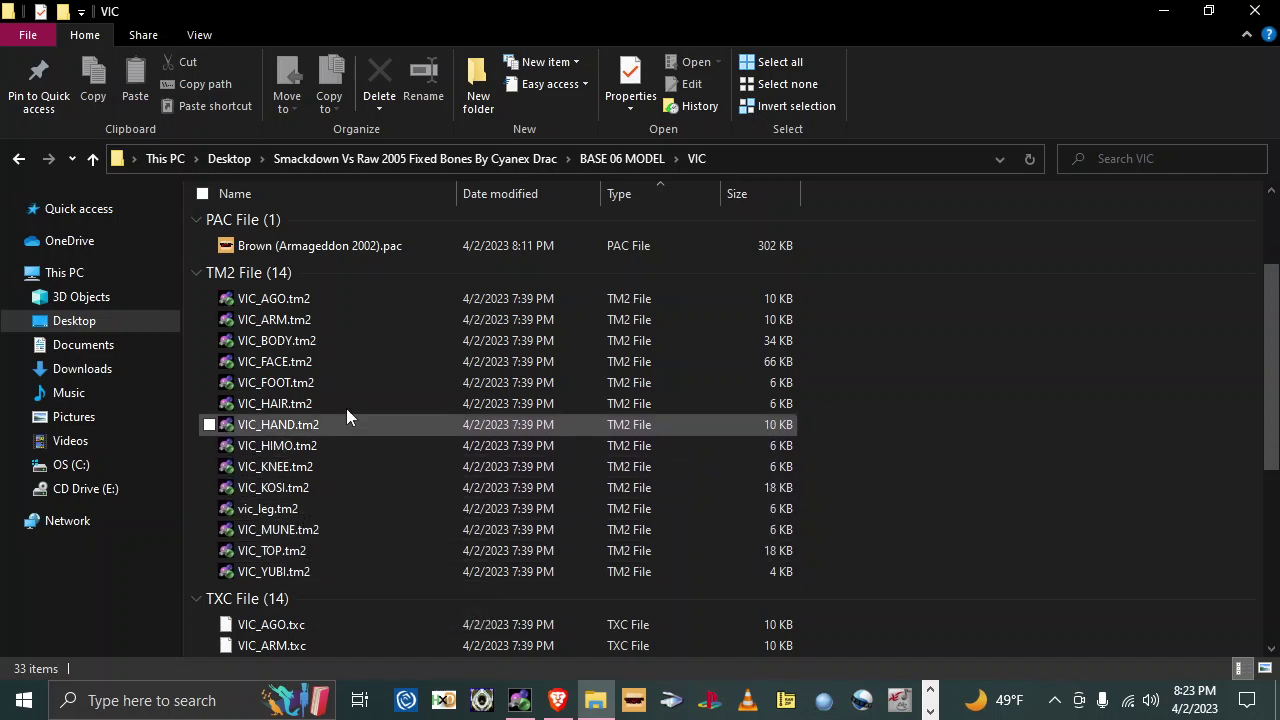
left_click(613, 159)
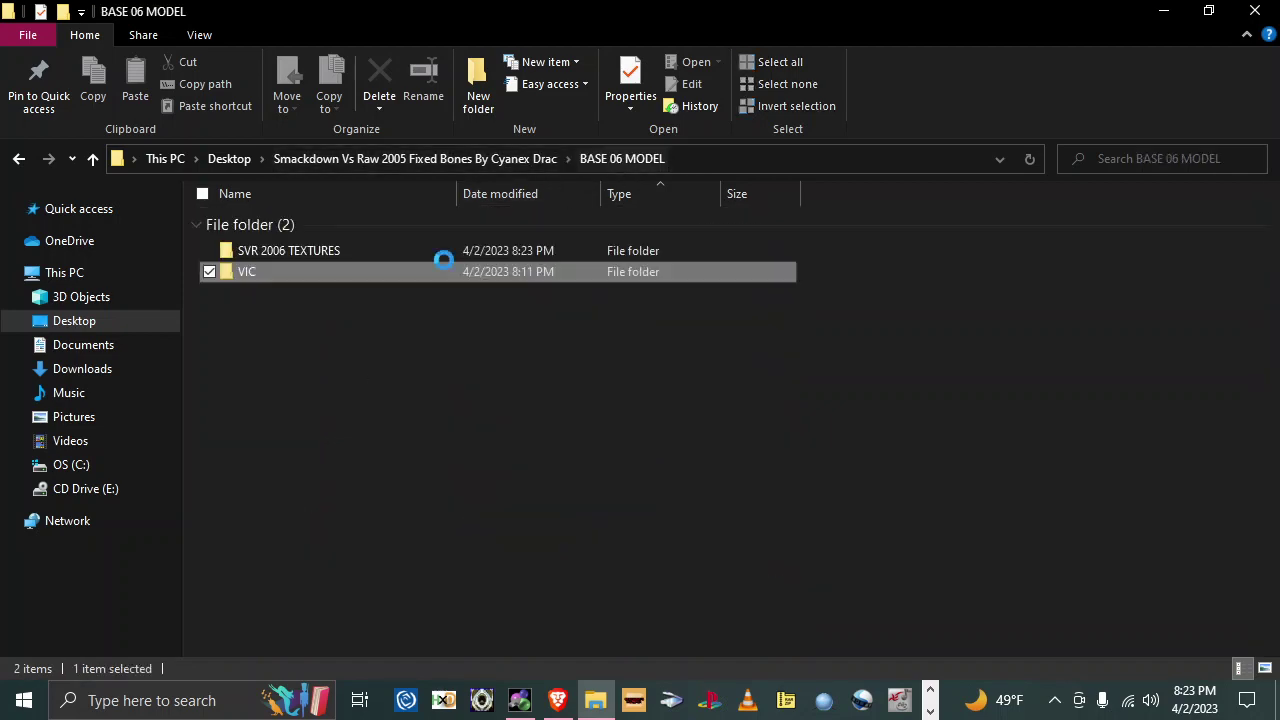
double_click(303, 252)
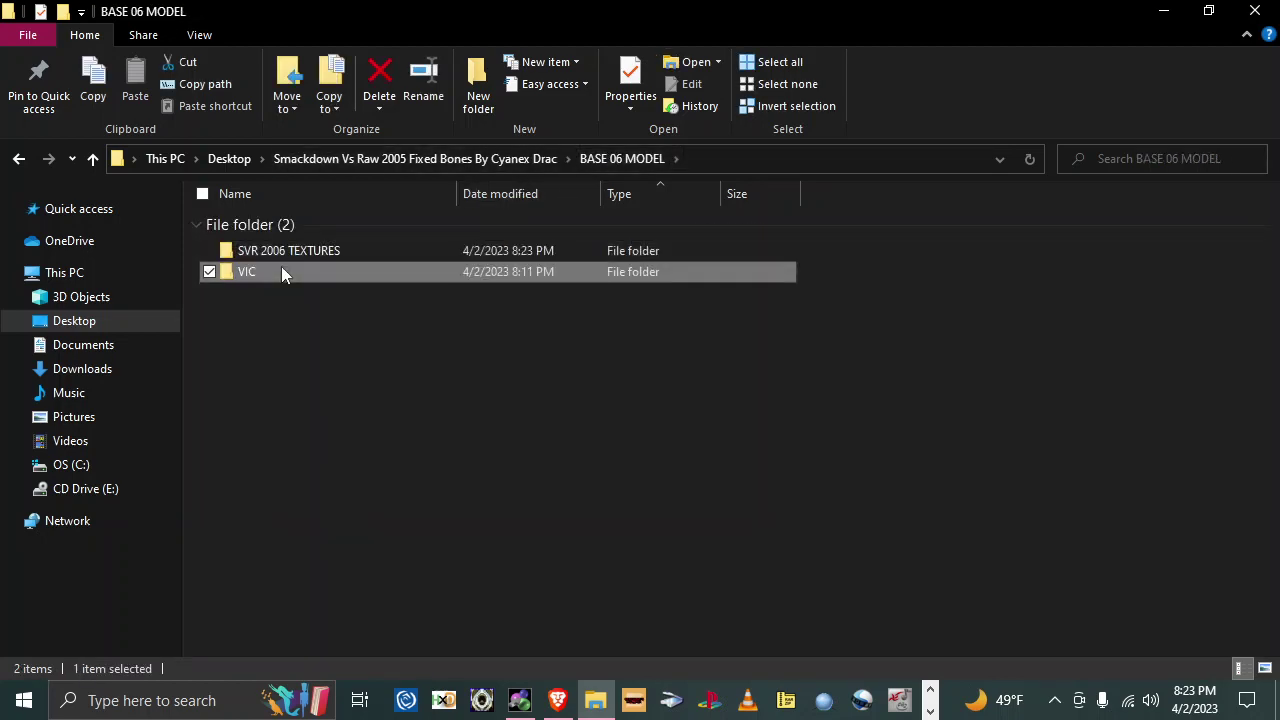
Step: Open VIC_AGO.tm2 from the VIC folder in OPTPiX iMageStudio
double_click(283, 271)
scroll(309, 440, "down", 1)
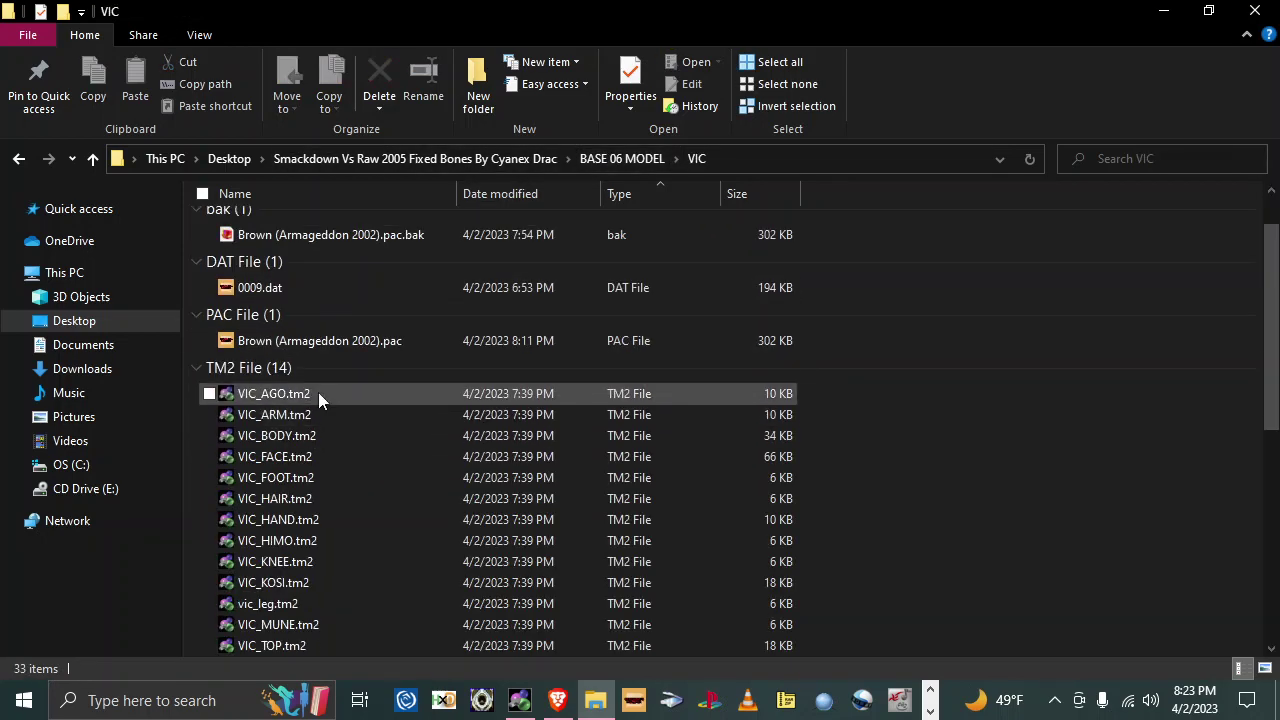
double_click(318, 393)
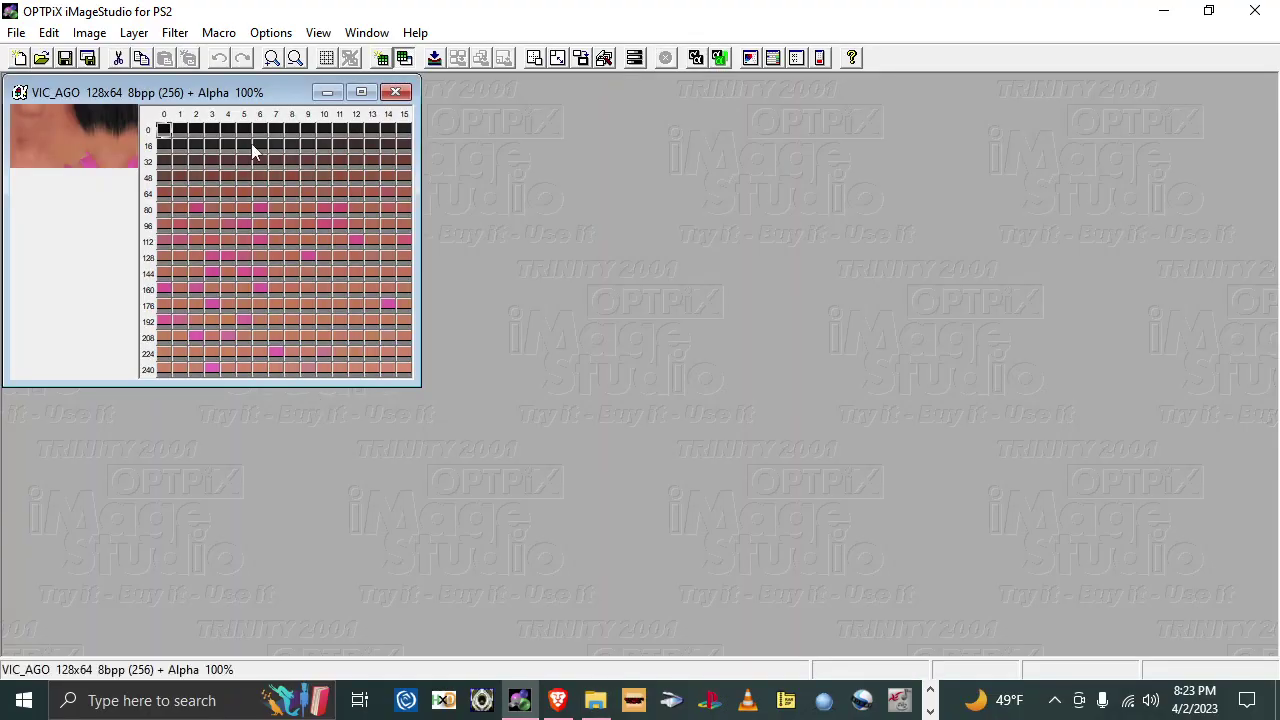
Step: Return to File Explorer and check the TM2 and TXC files in the SVR 2006 TEXTURES folder
left_click(596, 700)
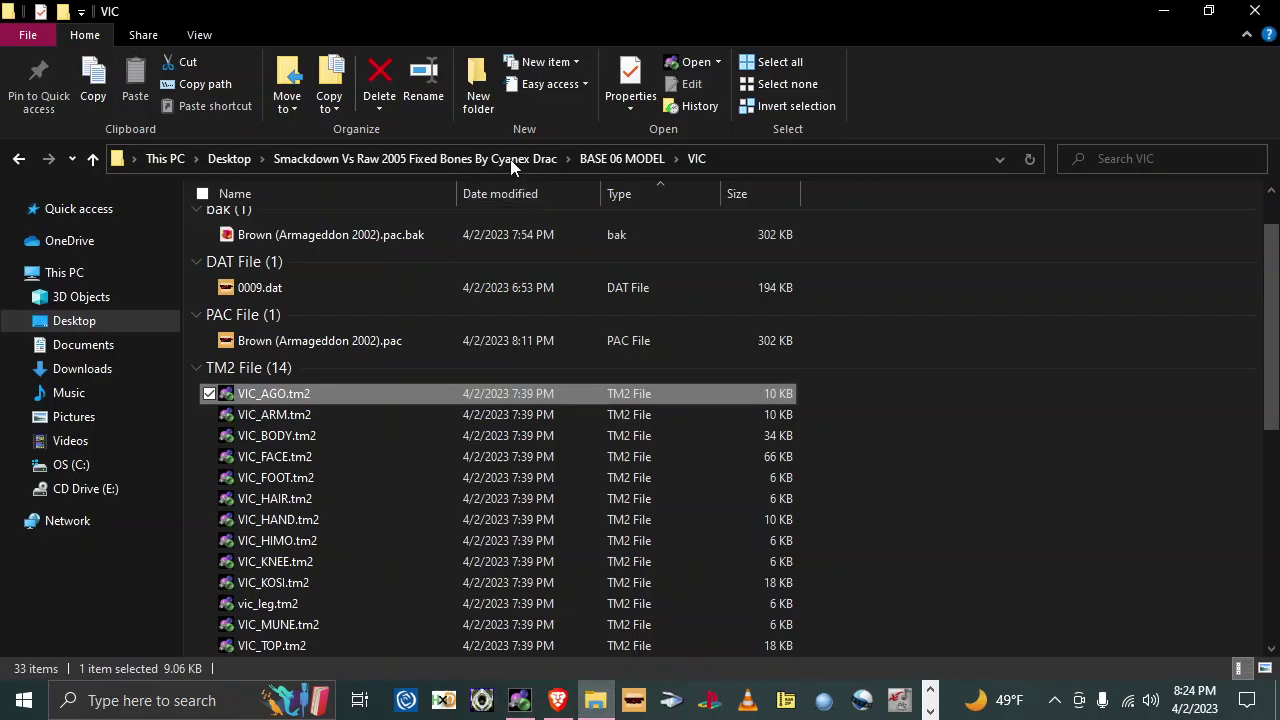
left_click(609, 158)
double_click(313, 249)
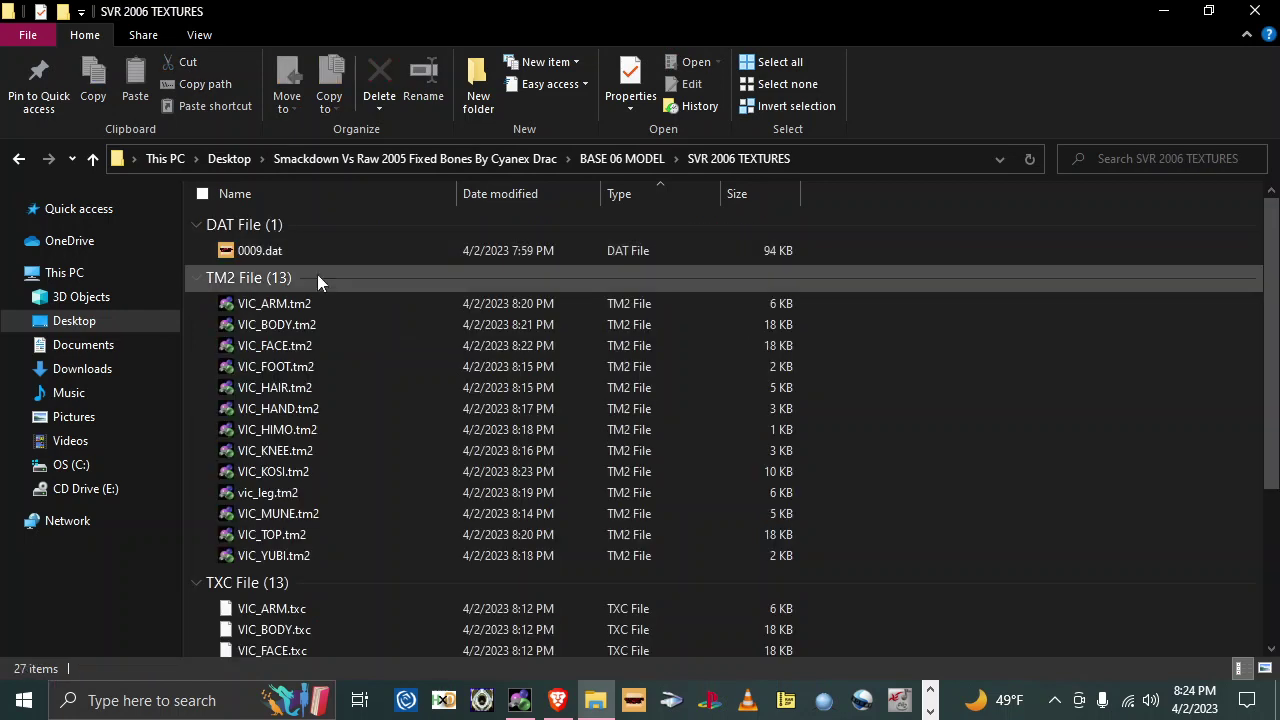
scroll(317, 478, "down", 1)
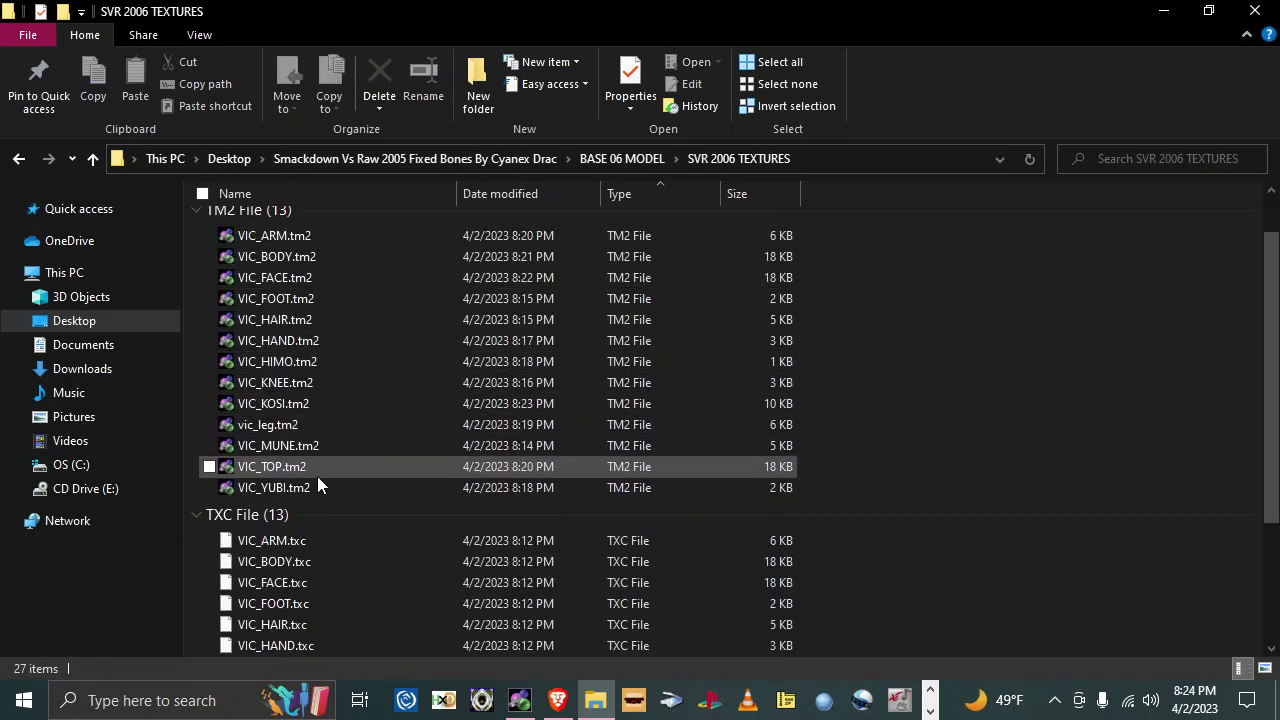
scroll(317, 476, "down", 2)
scroll(357, 559, "up", 4)
mouse_move(519, 697)
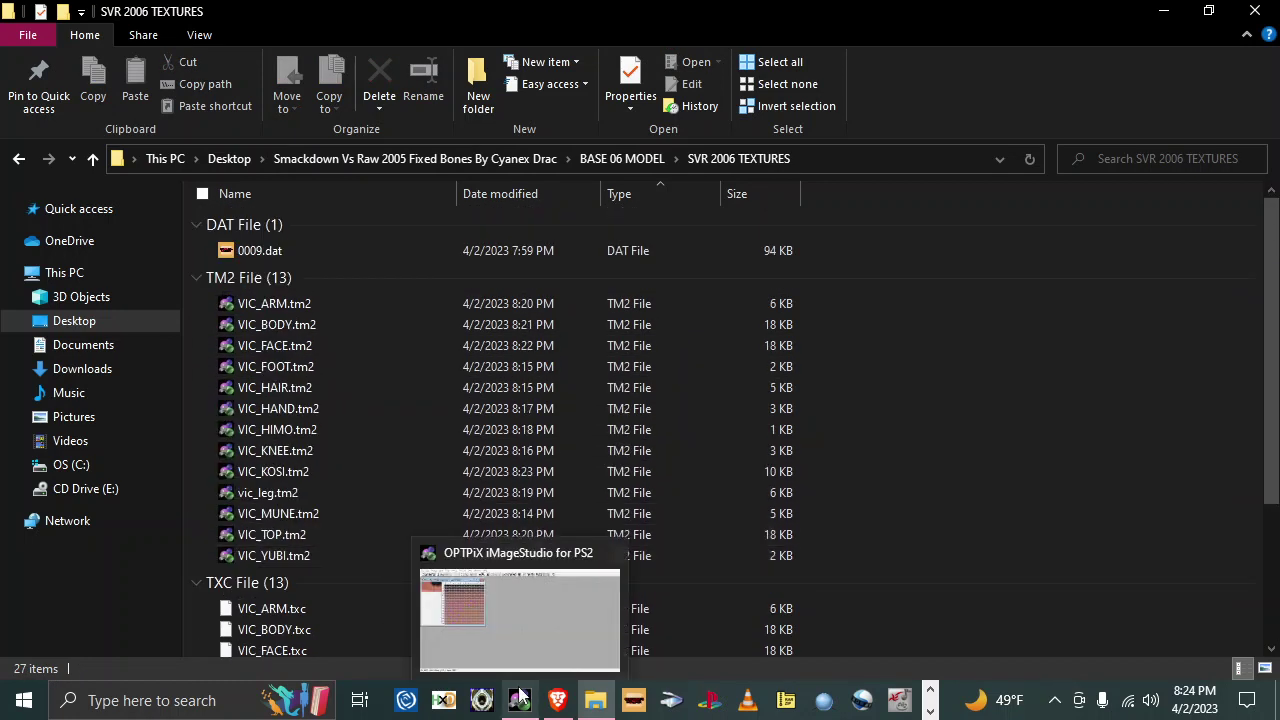
Step: Switch to X-Packer and open 0009.dat from the SVR 2006 TEXTURES folder as a texture archive
left_click(929, 692)
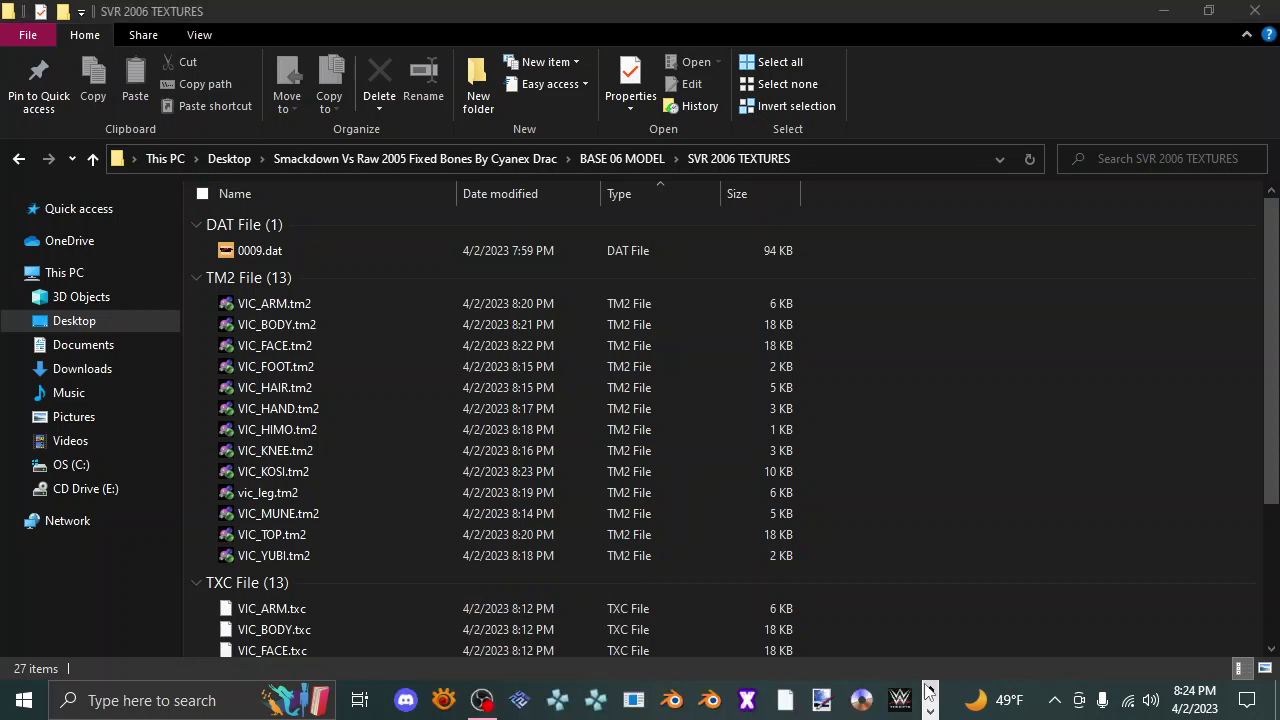
left_click(641, 700)
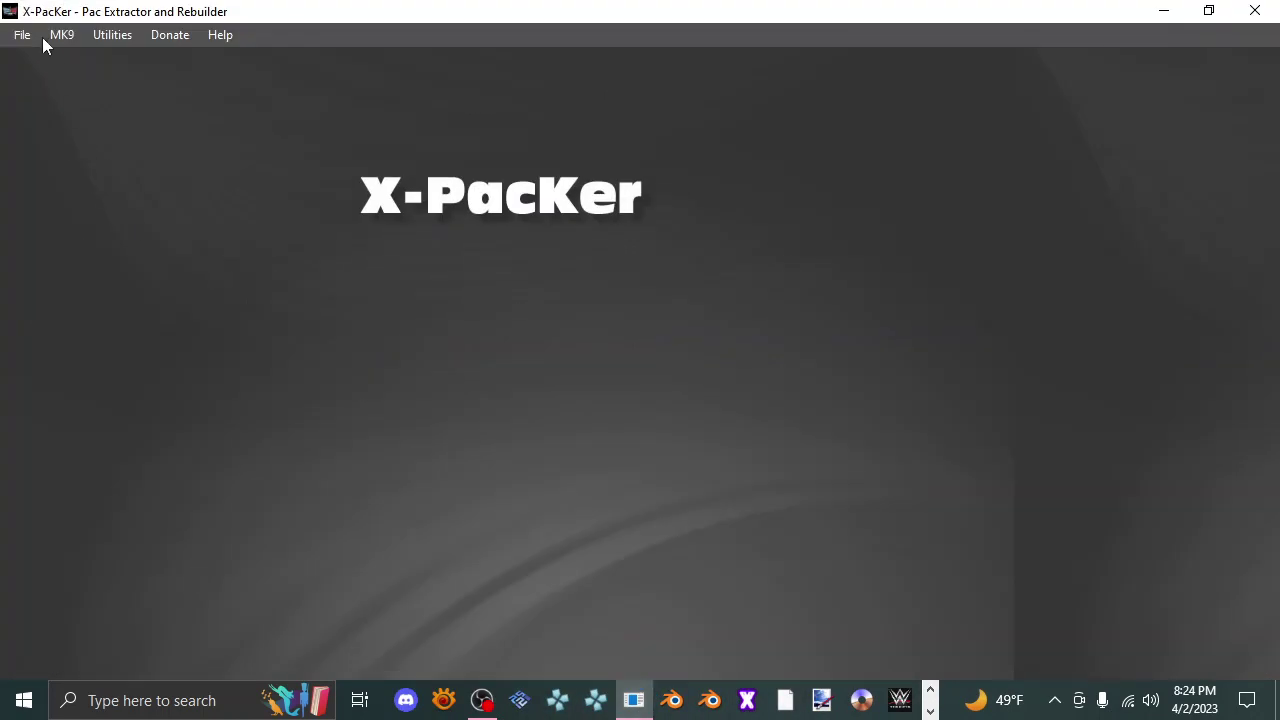
left_click(58, 35)
mouse_move(30, 36)
mouse_move(60, 57)
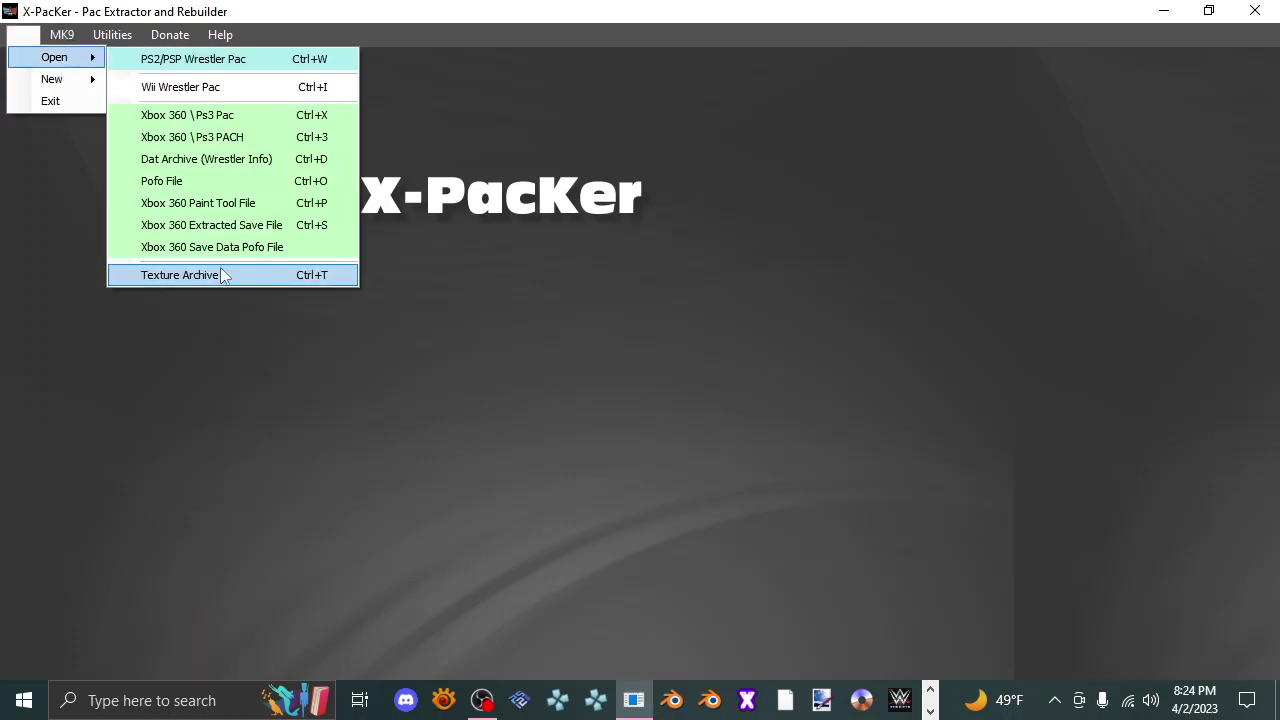
left_click(220, 270)
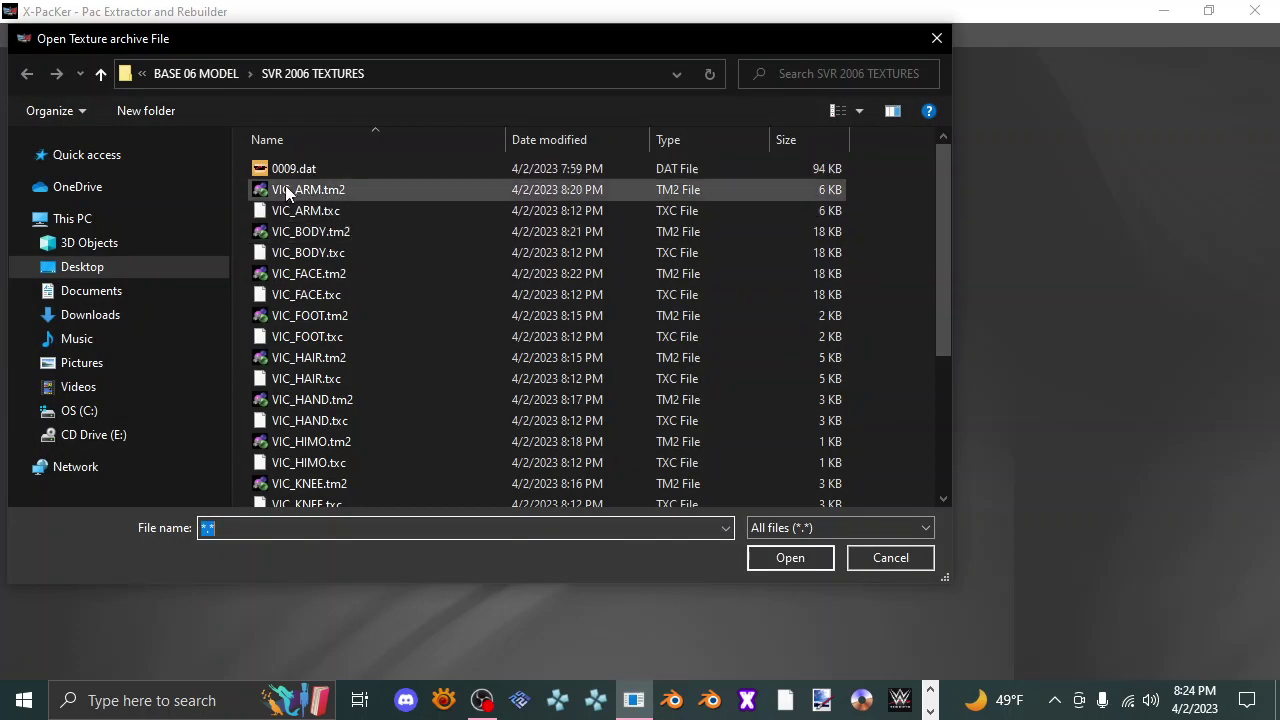
double_click(305, 169)
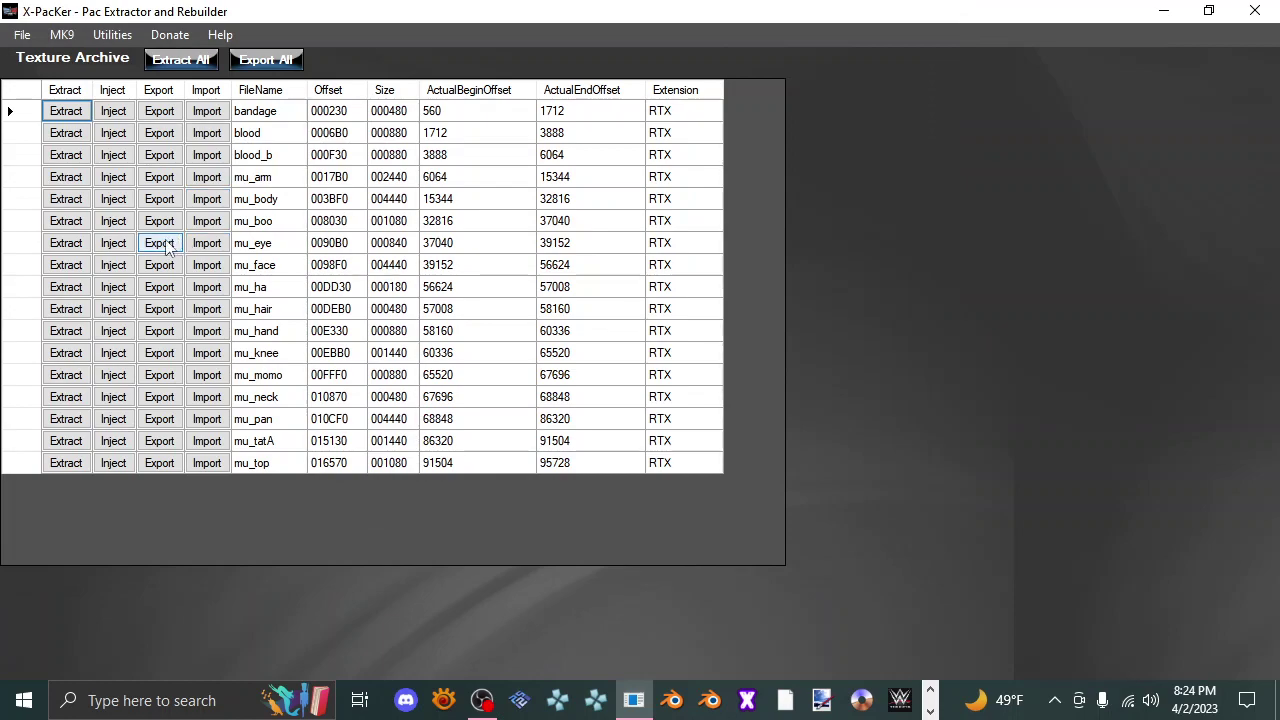
Step: Export the mu_eye texture from the archive into the SVR 2006 TEXTURES folder and close X-Packer
left_click(162, 244)
left_click(790, 558)
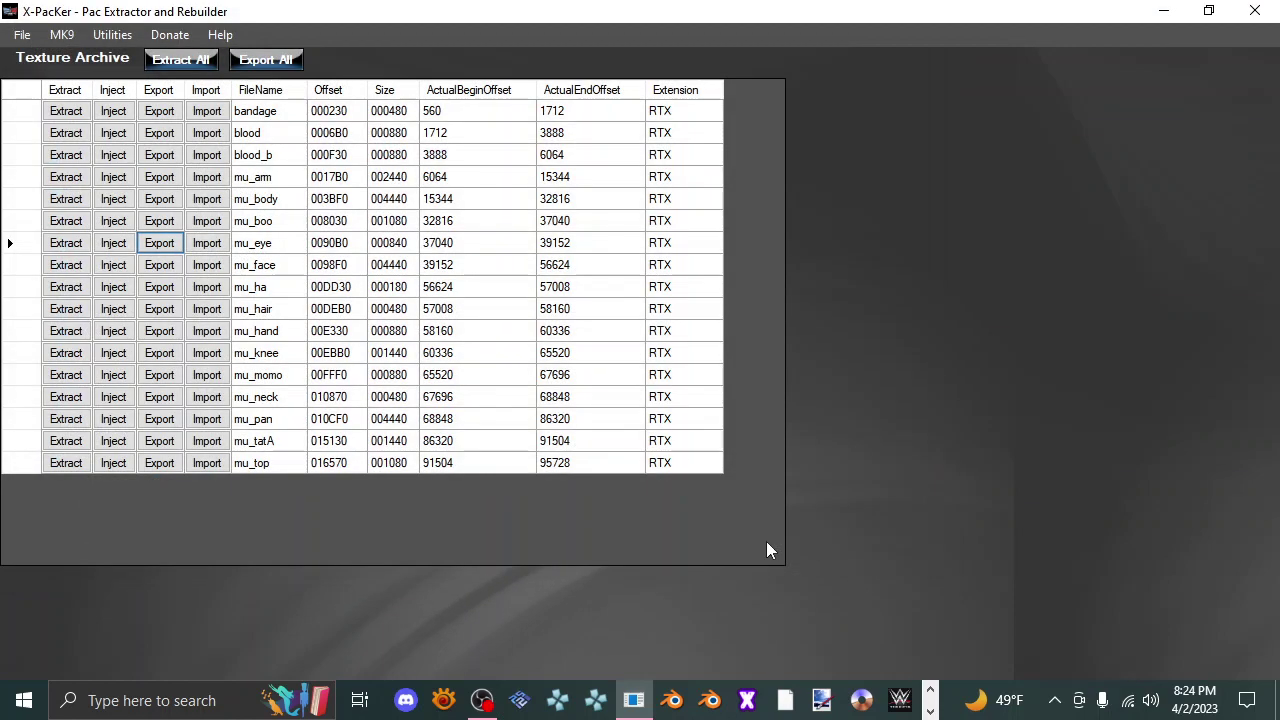
left_click(1250, 10)
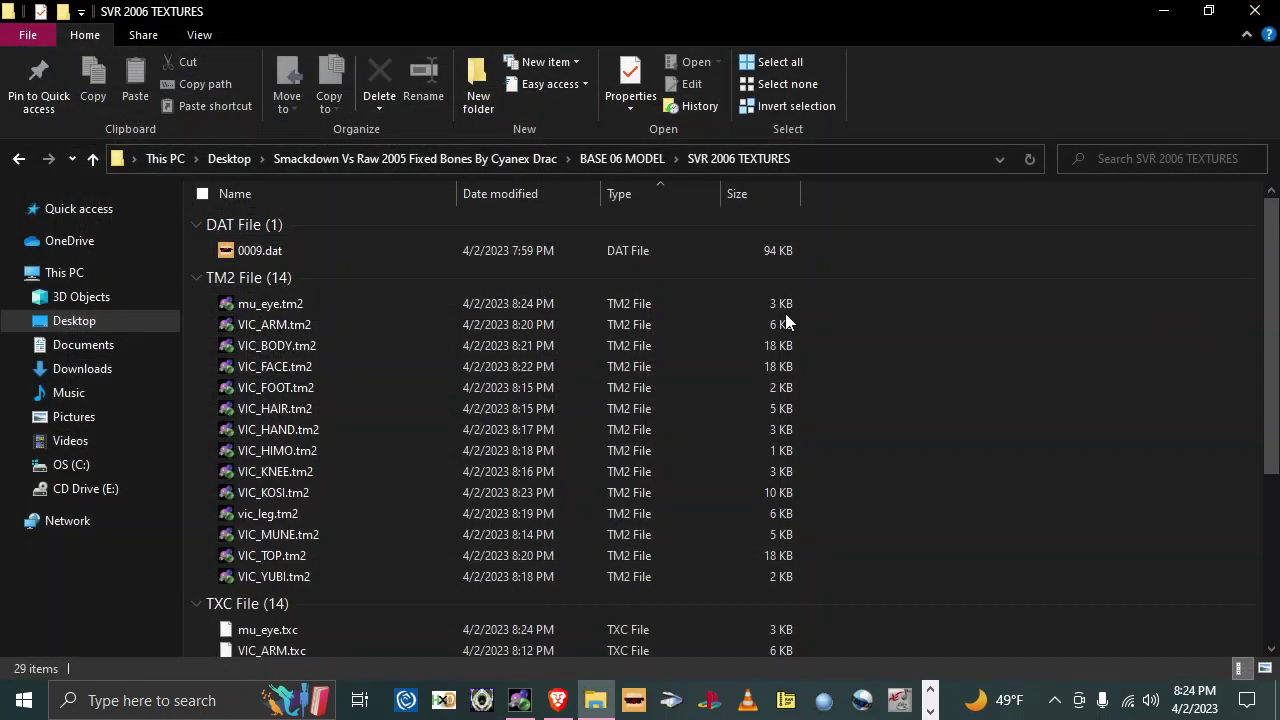
Step: Open the exported mu_eye.tm2 in OPTPiX iMageStudio and place its window beside the VIC_AGO image
scroll(418, 454, "down", 3)
scroll(338, 300, "up", 3)
double_click(323, 303)
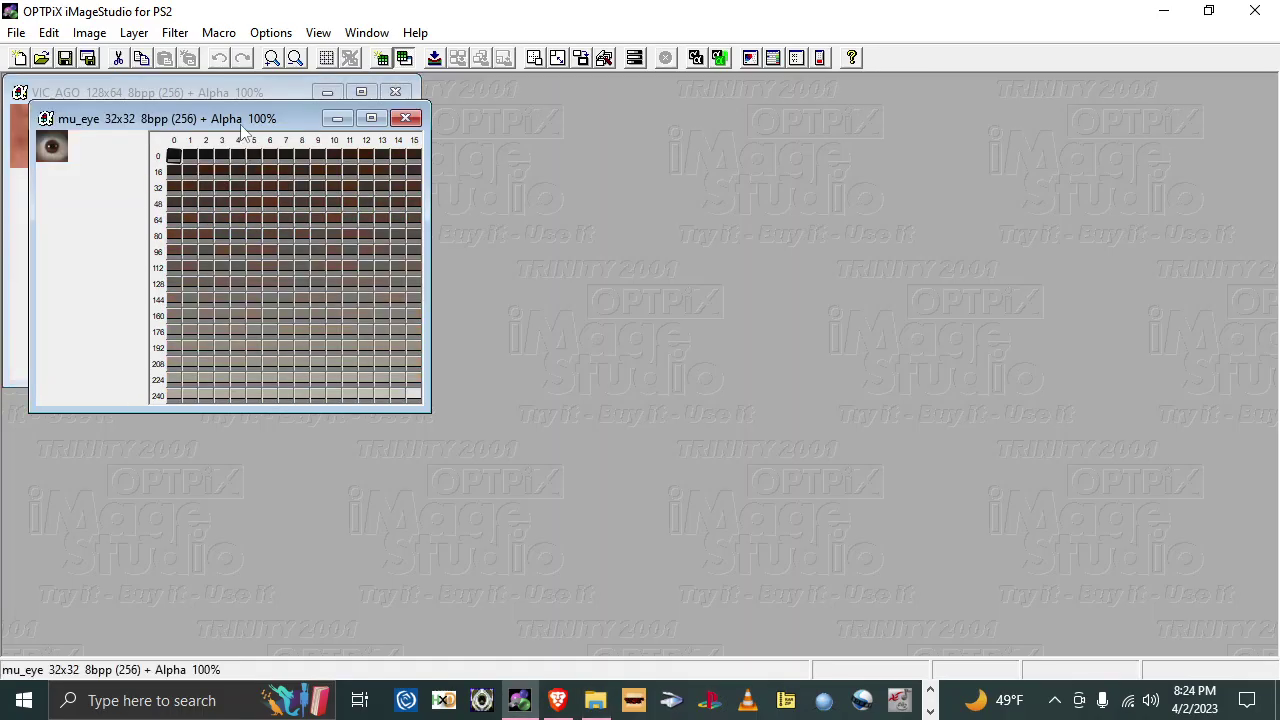
left_click_drag(241, 128, 585, 200)
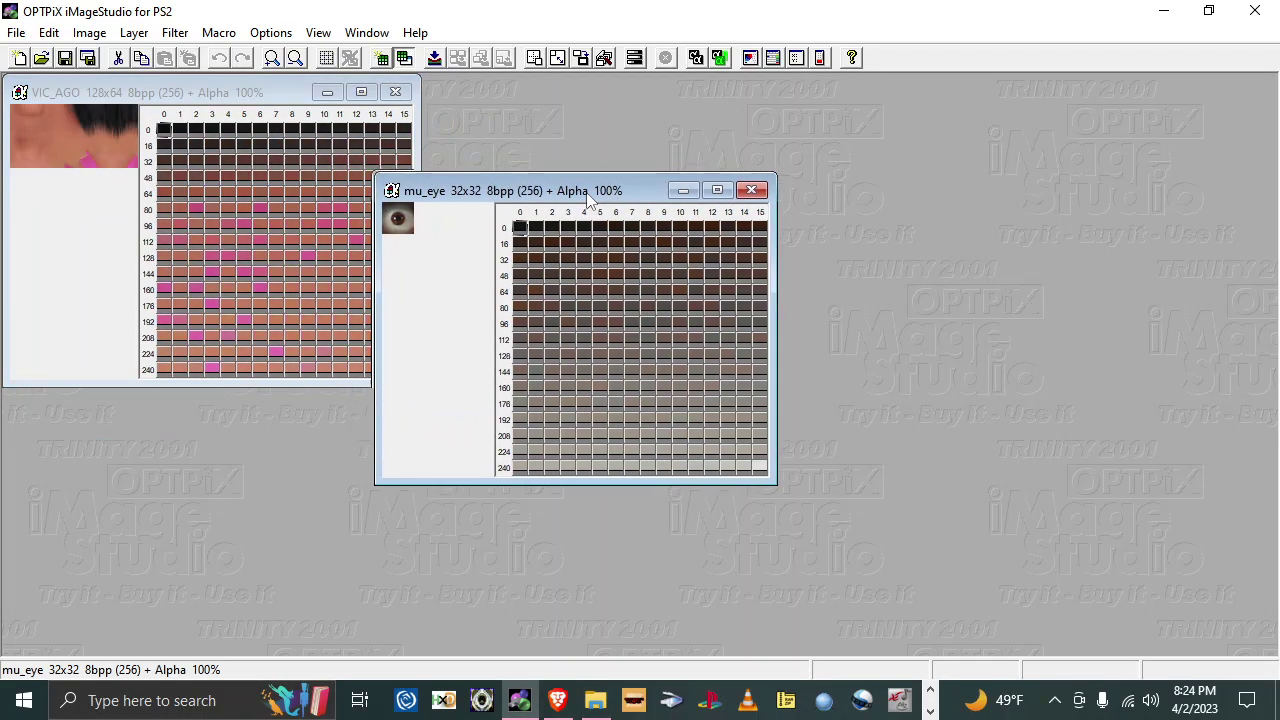
Step: Resize the VIC_AGO image to 32 by 32 pixels, matching the mu_eye texture
left_click(103, 184)
left_click(132, 33)
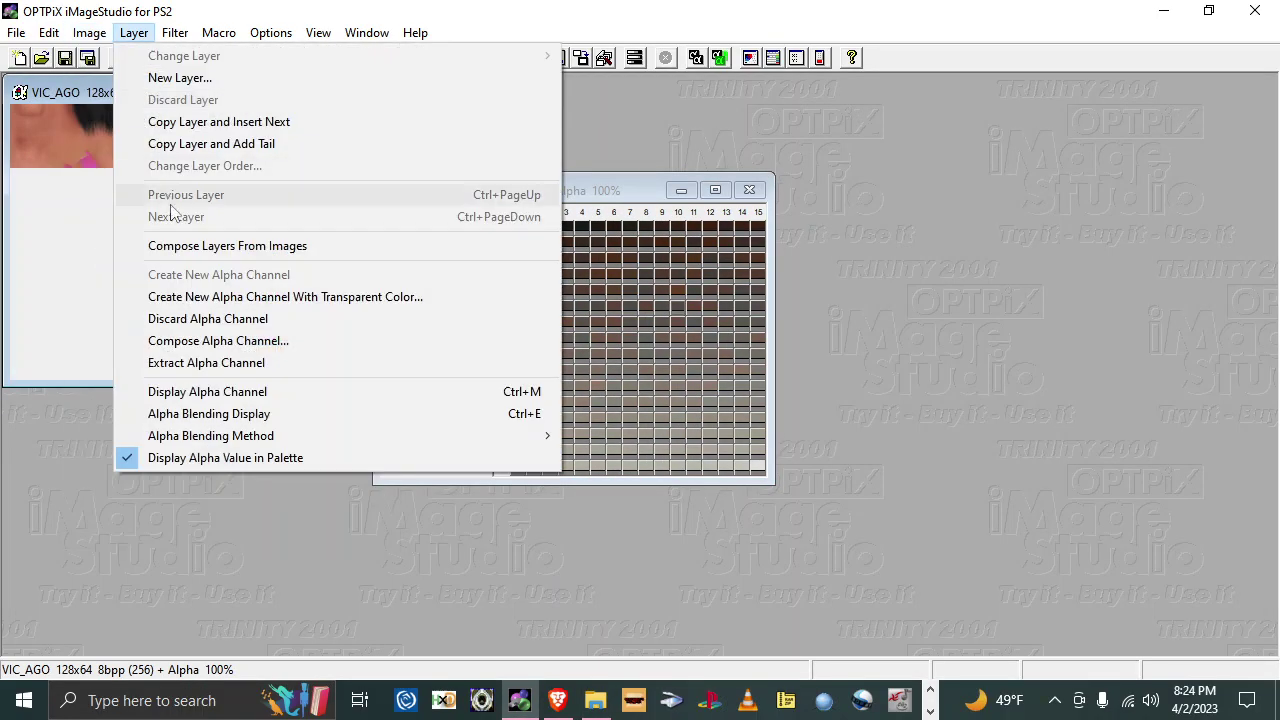
left_click(770, 307)
left_click(319, 139)
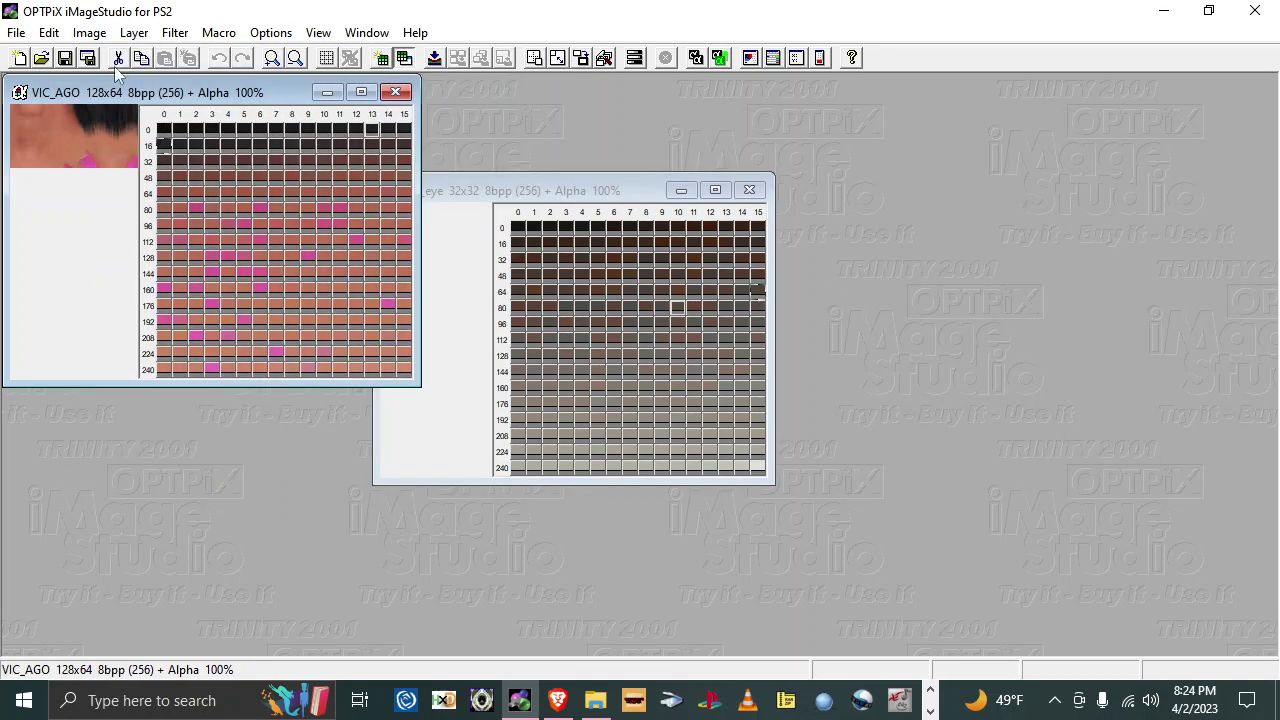
left_click(89, 33)
left_click(138, 319)
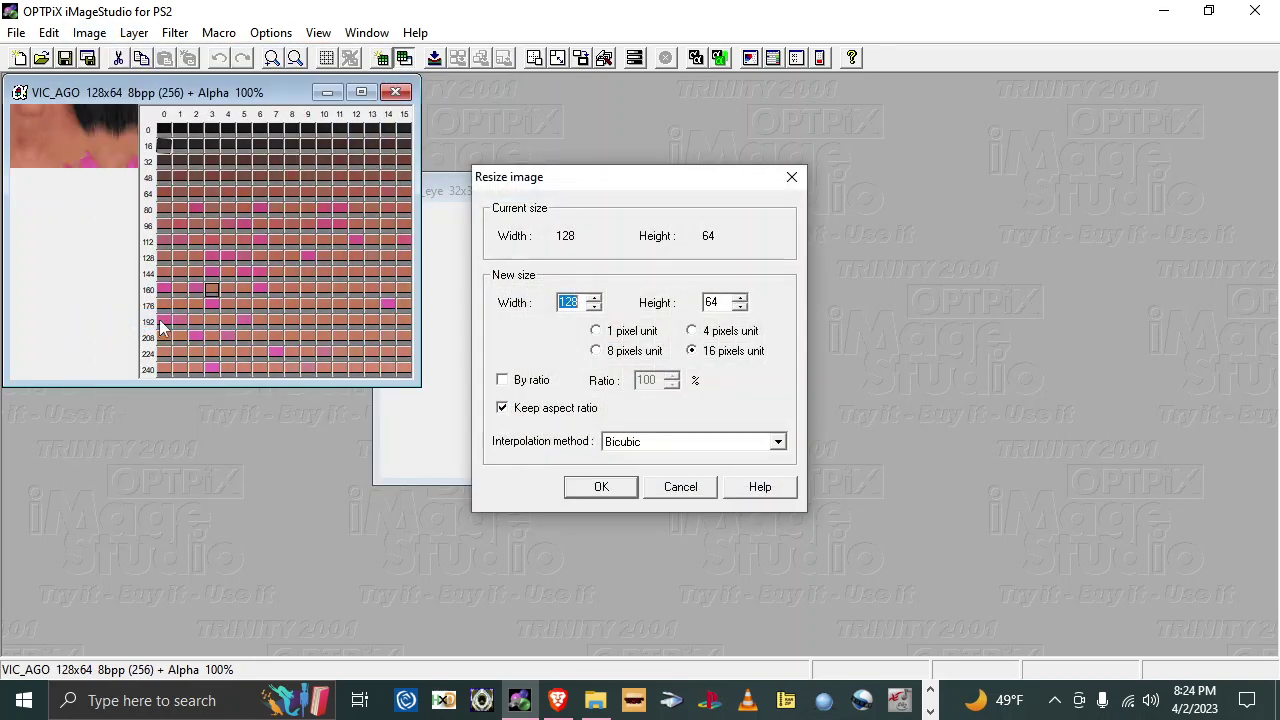
type("32")
left_click(601, 486)
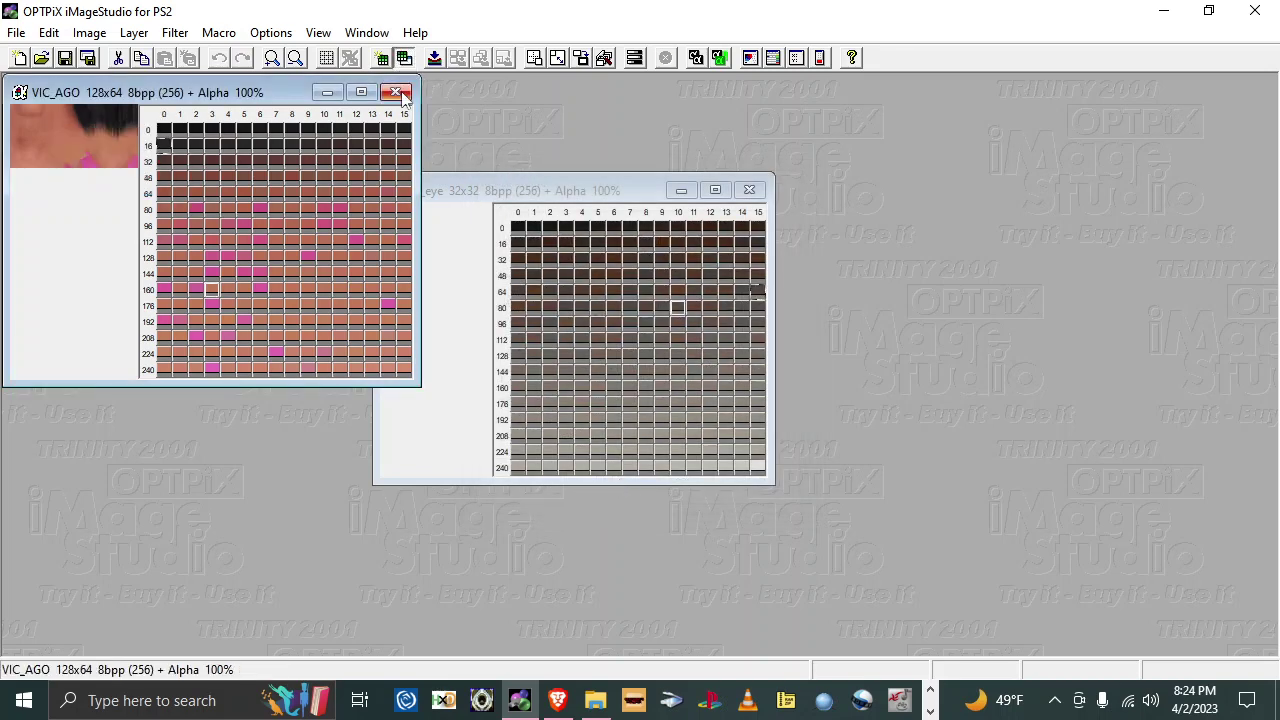
Step: Reduce the resized VIC_AGO image to 256 colors with adaptive error diffusion and close the unreduced copy
right_click(90, 178)
left_click(100, 189)
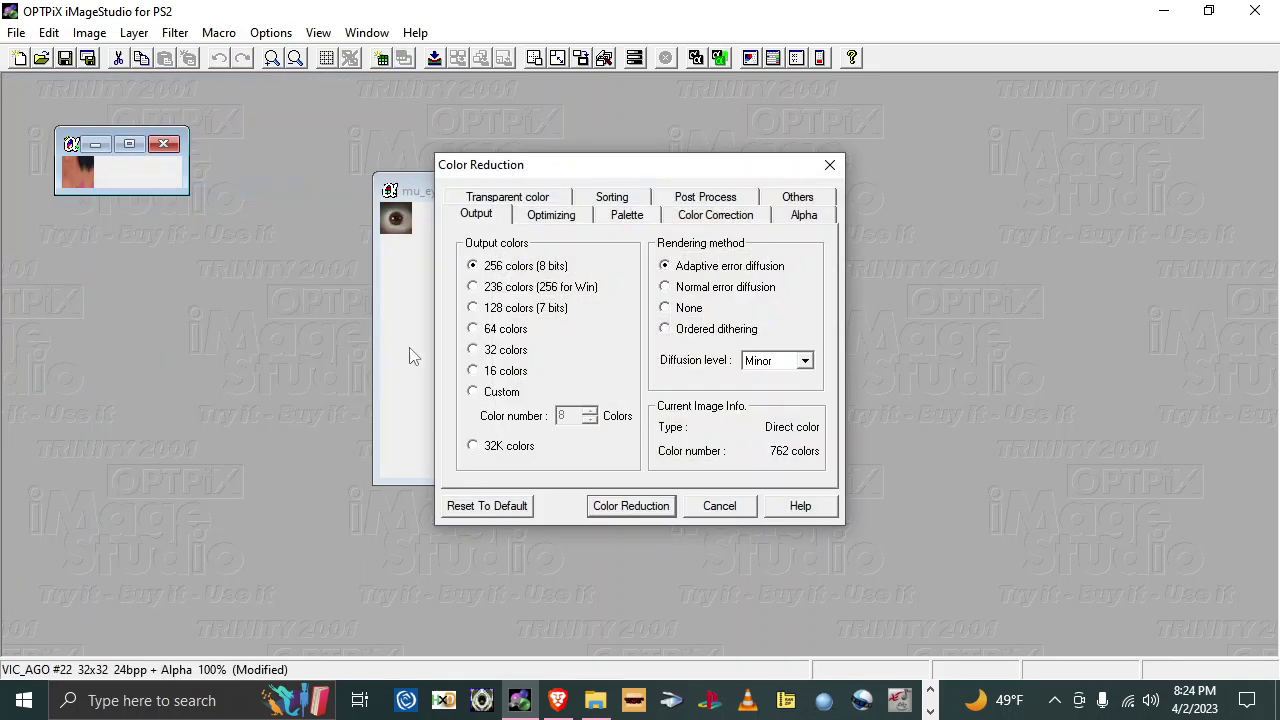
left_click(630, 506)
left_click(719, 506)
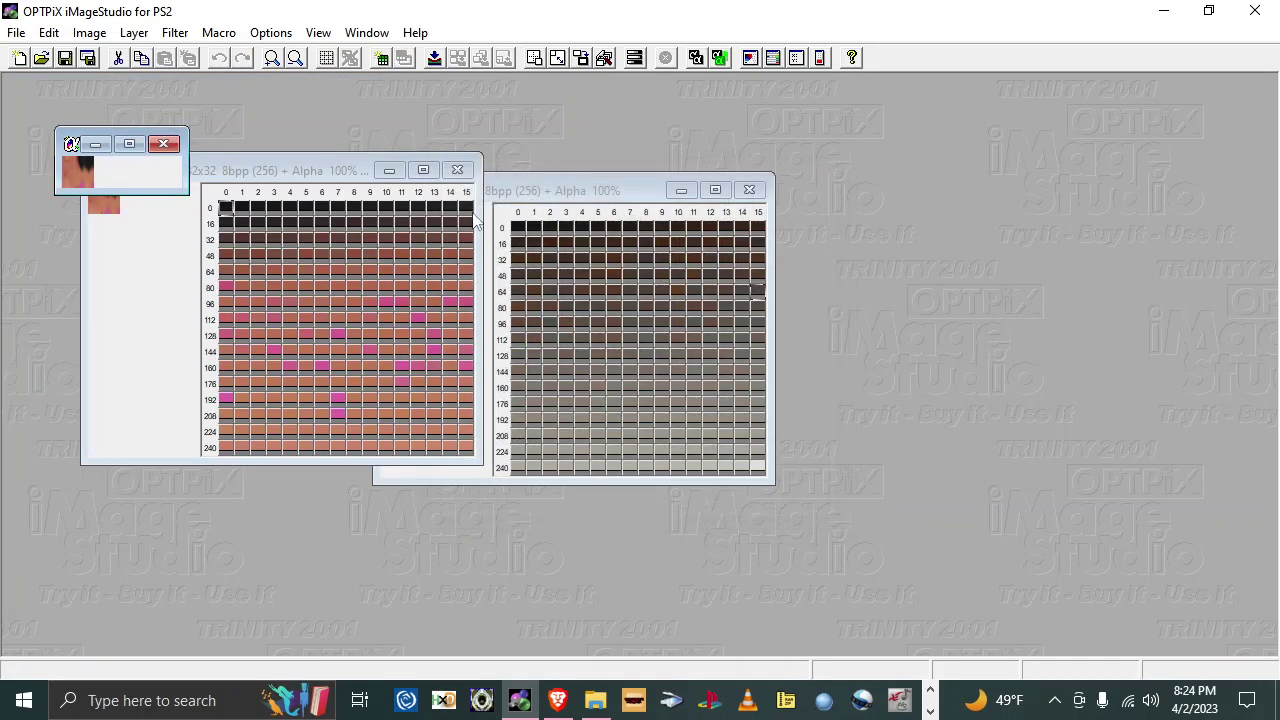
left_click(163, 145)
left_click(648, 398)
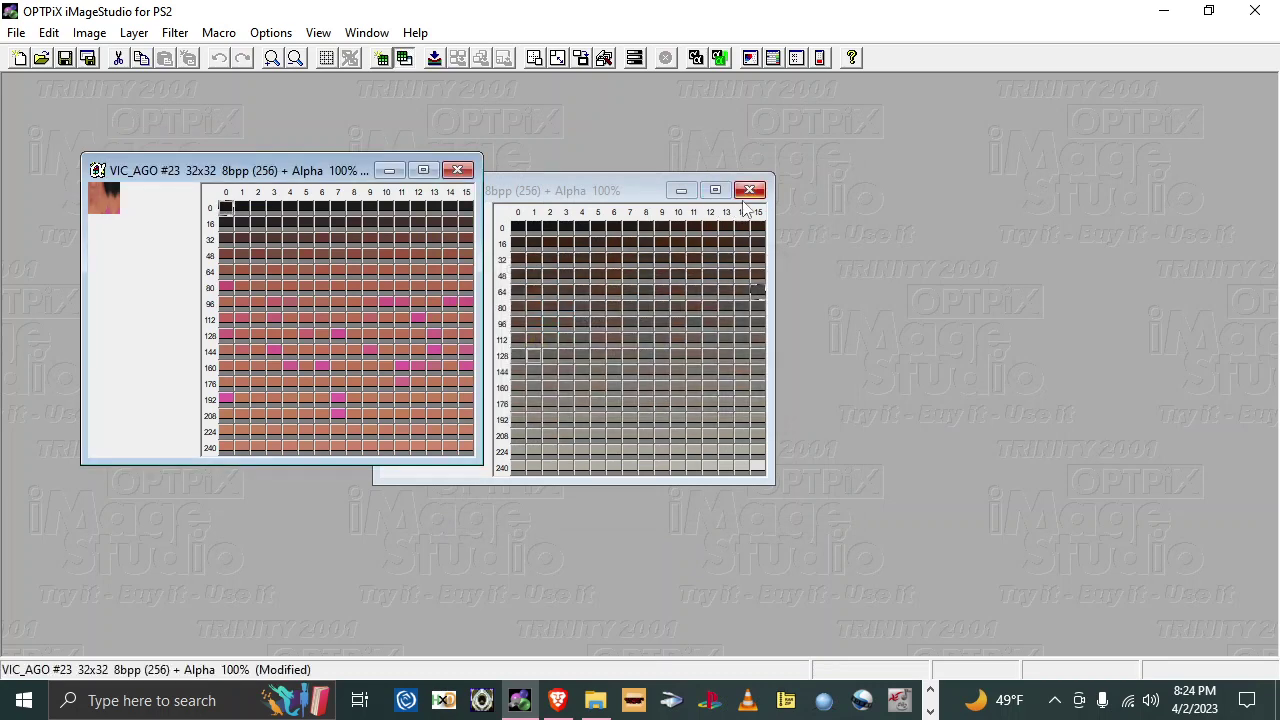
Step: Close mu_eye, save the reduced image as VIC_AGO.tm2 in 8bit TIM2 format with a 32bit CLUT, and exit OPTPiX iMageStudio
left_click(749, 190)
left_click(87, 58)
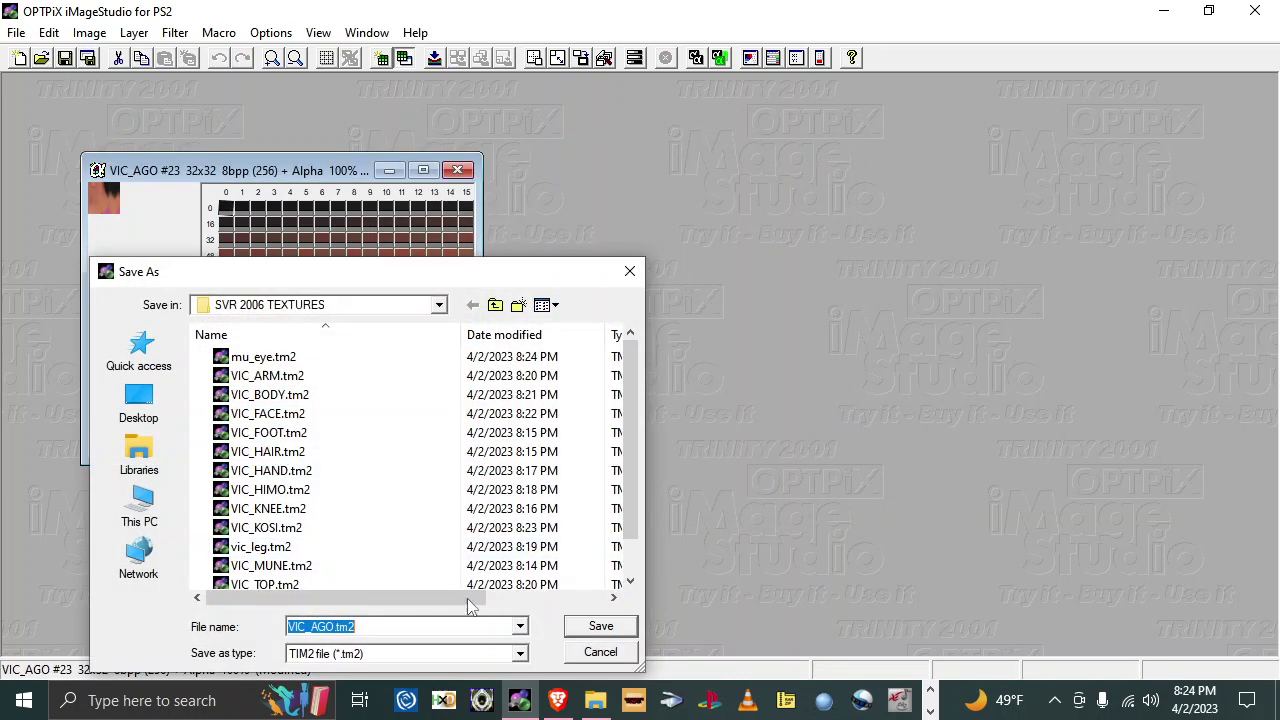
left_click(622, 625)
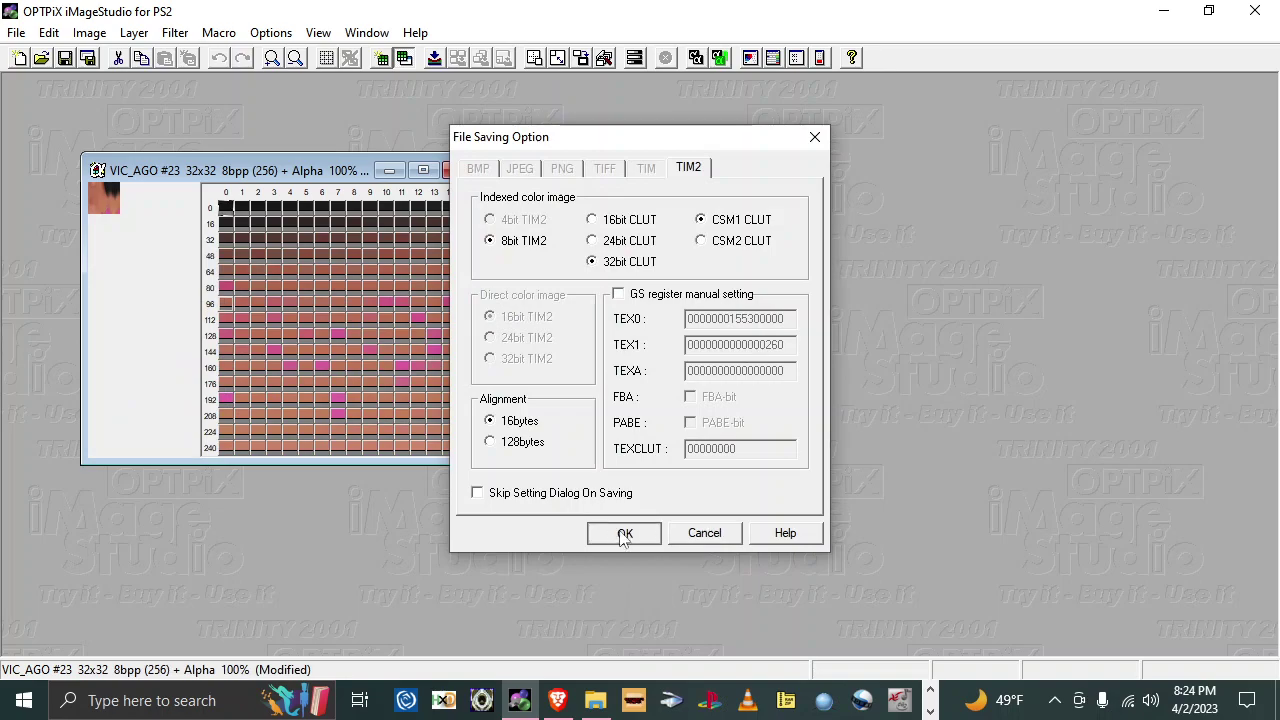
left_click(624, 535)
left_click(1255, 11)
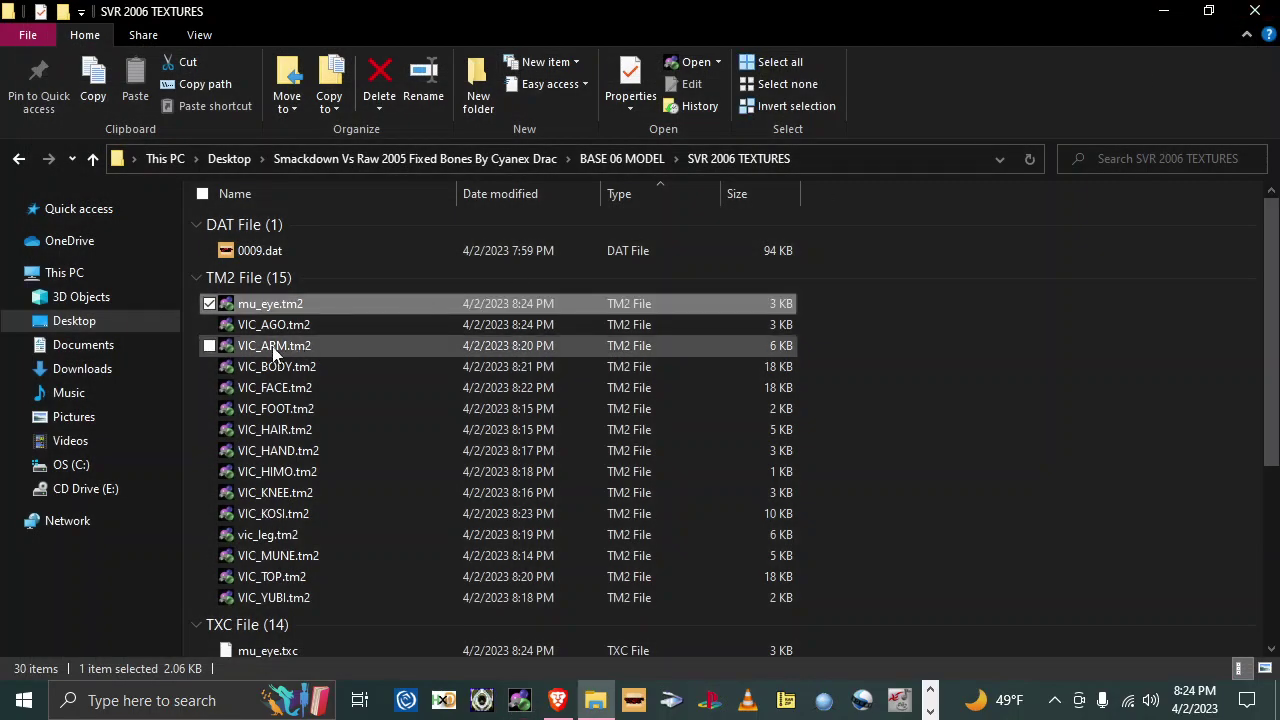
Step: Delete mu_eye.tm2 from the SVR 2006 TEXTURES folder and rename mu_eye.txc as VIC_AGO.txc
right_click(272, 303)
left_click(334, 608)
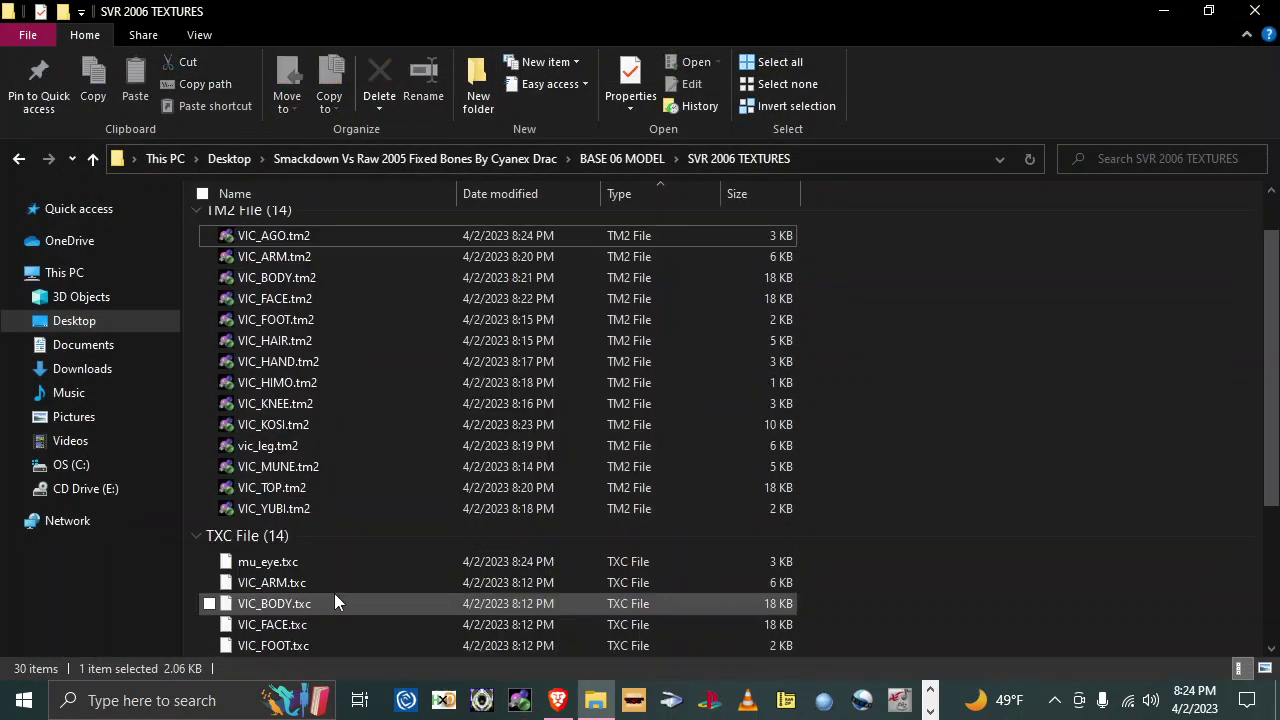
right_click(274, 562)
left_click(354, 512)
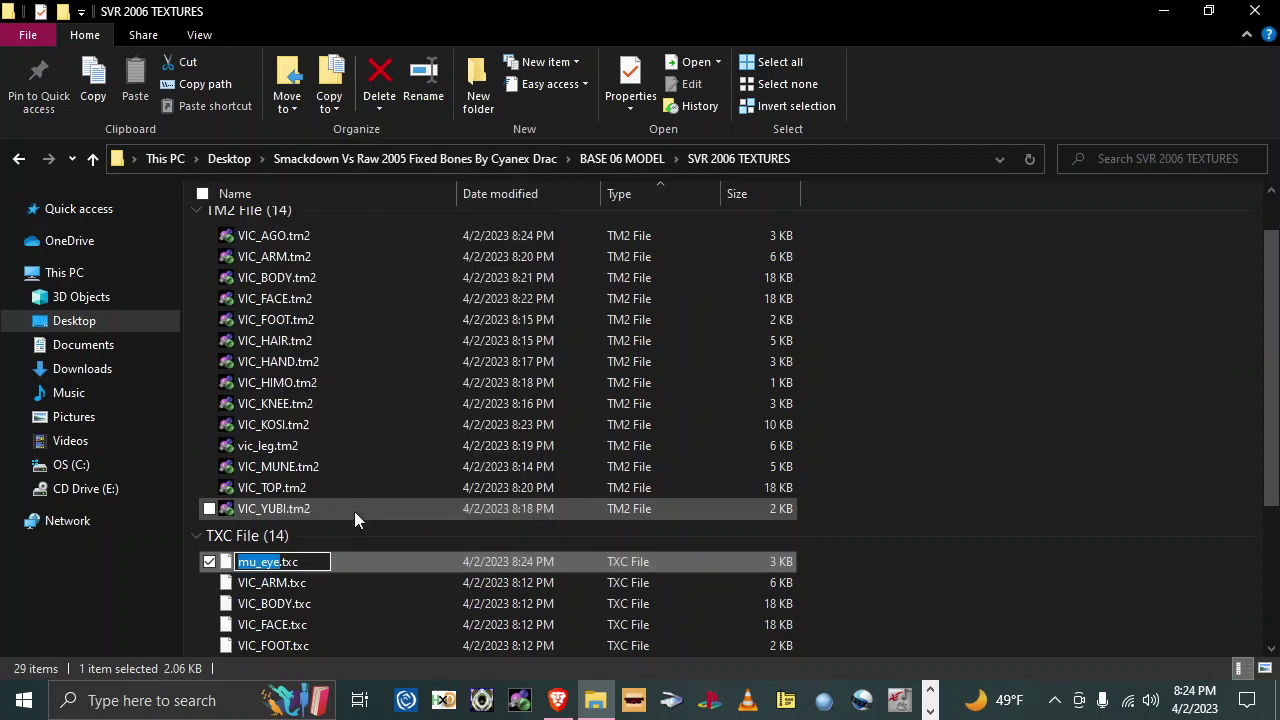
type("VIC_A")
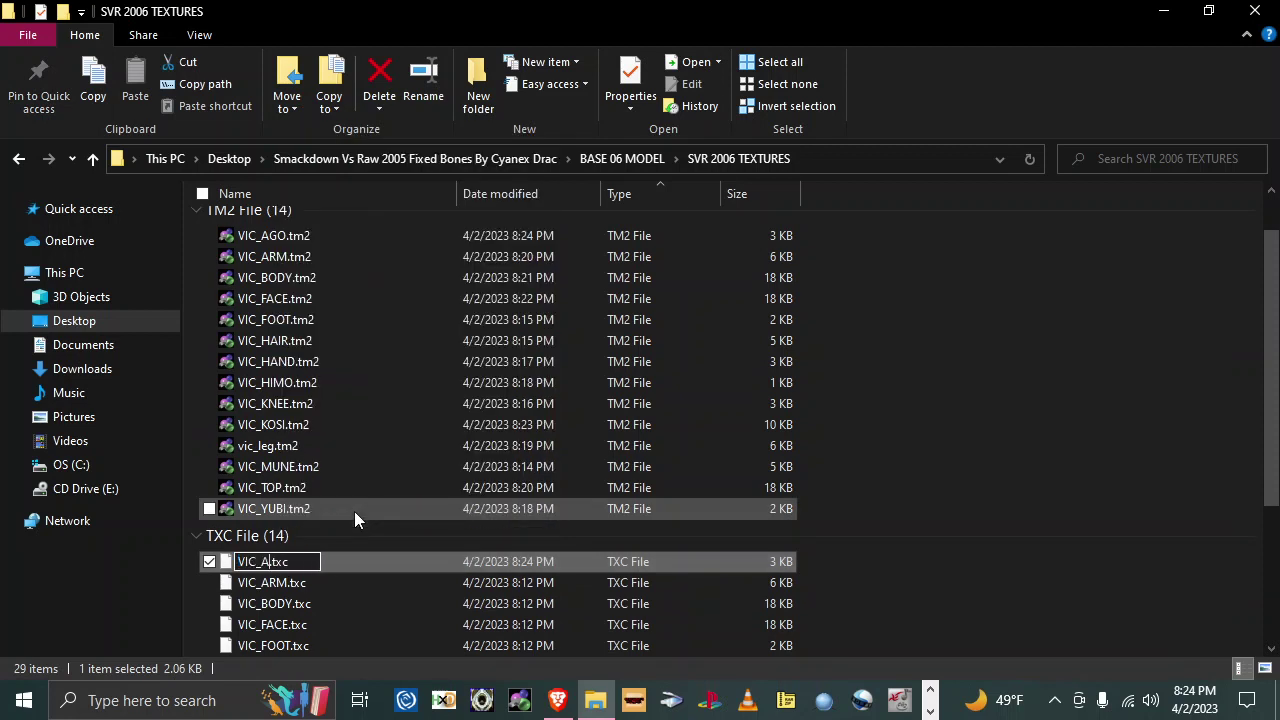
type("GO")
key("Return")
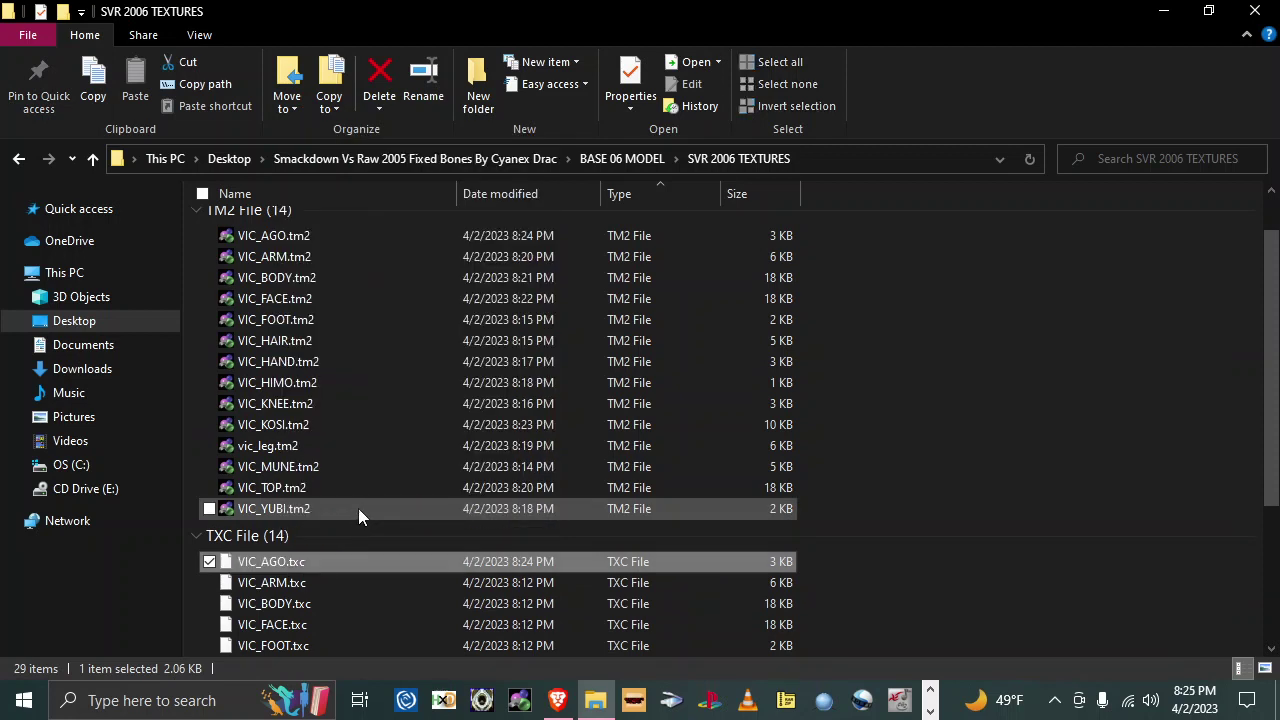
Step: Switch to X-Packer and load all the VIC TXC files from SVR 2006 TEXTURES into a new texture archive
scroll(358, 508, "down", 3)
left_click(930, 690)
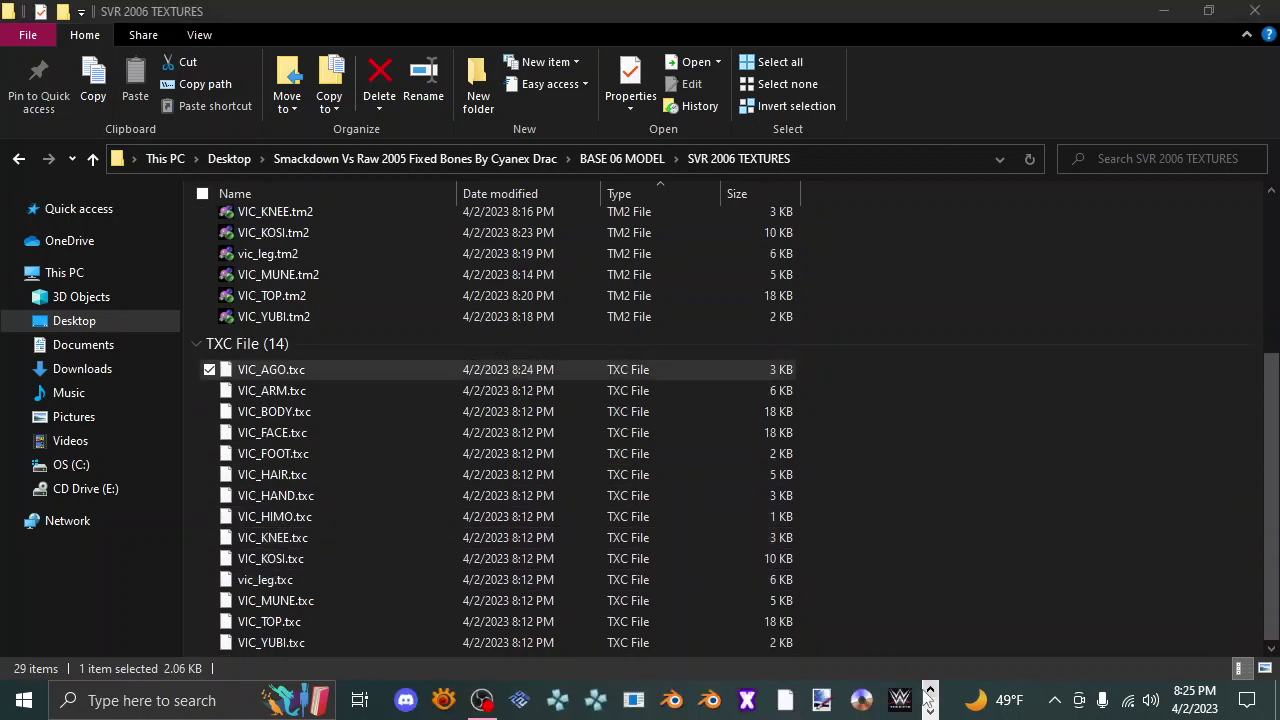
left_click(633, 700)
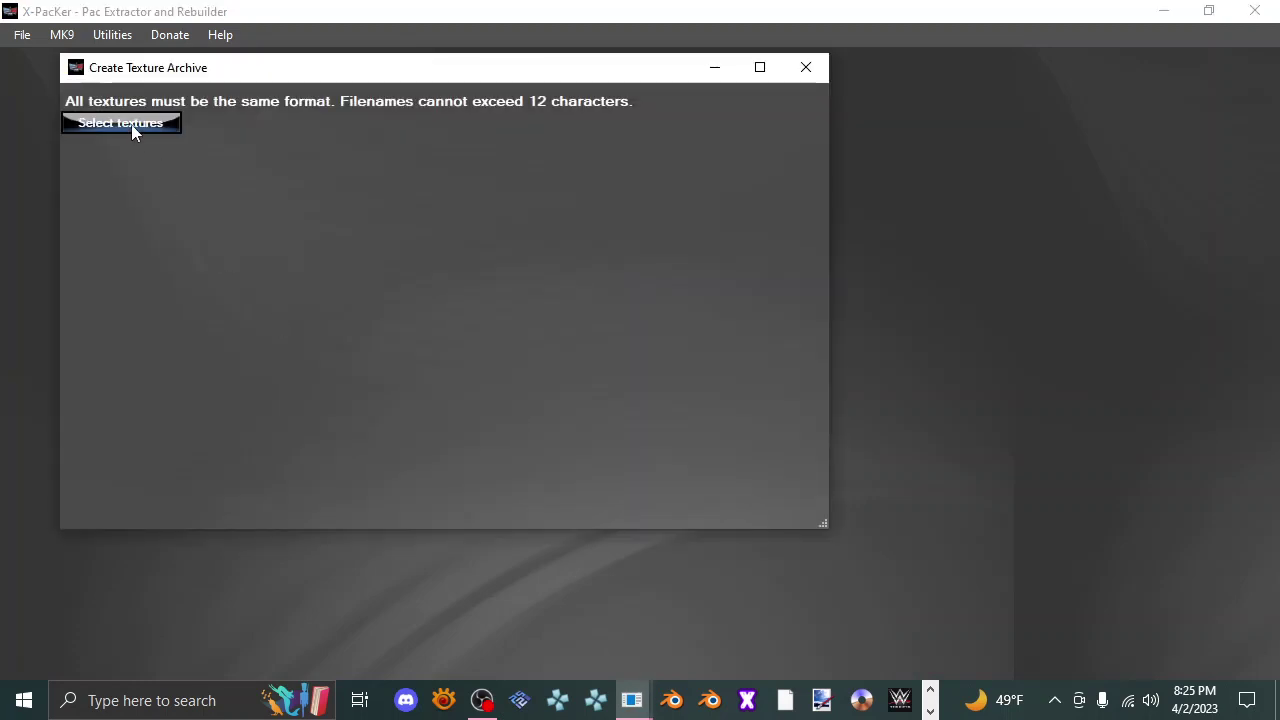
left_click(131, 124)
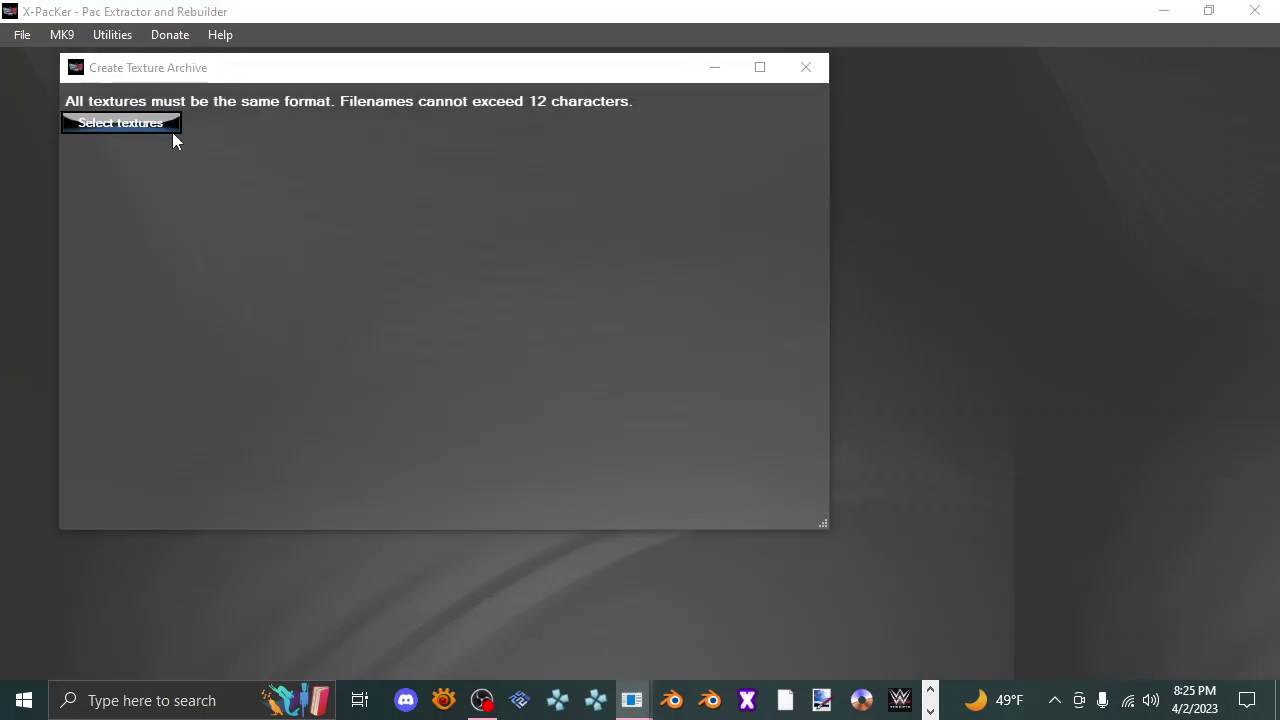
right_click(977, 330)
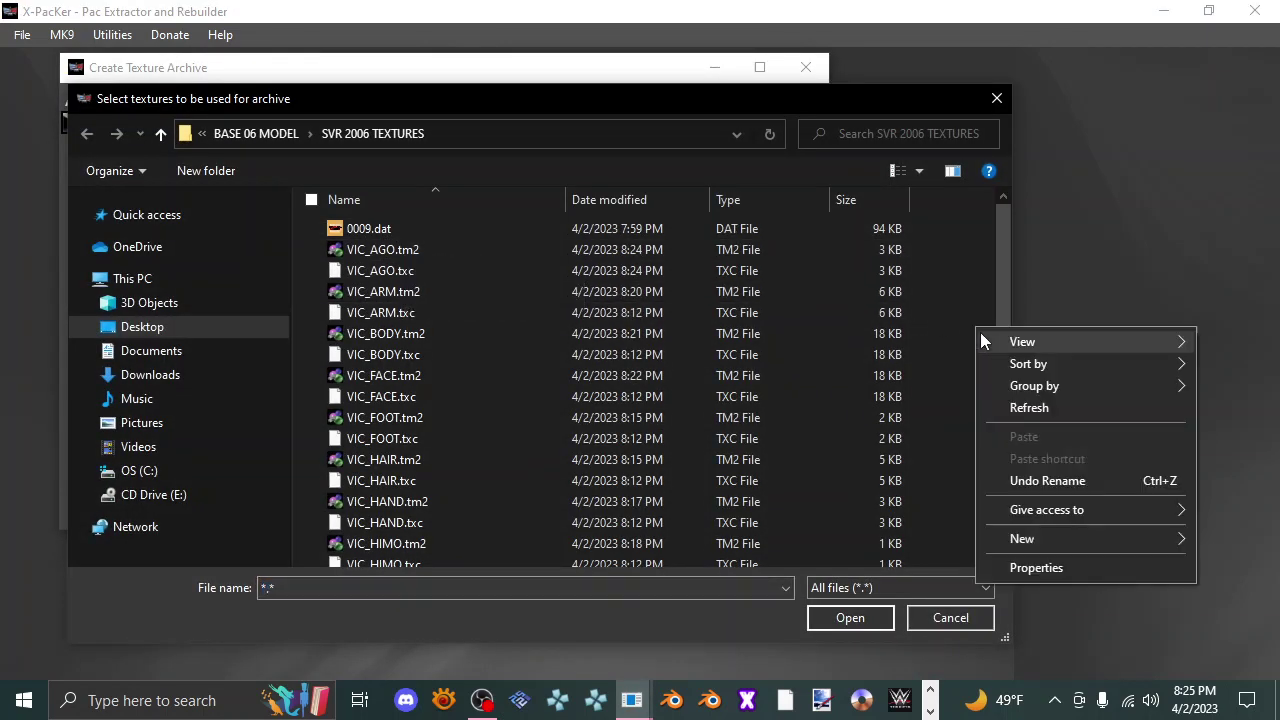
mouse_move(1047, 389)
left_click(871, 438)
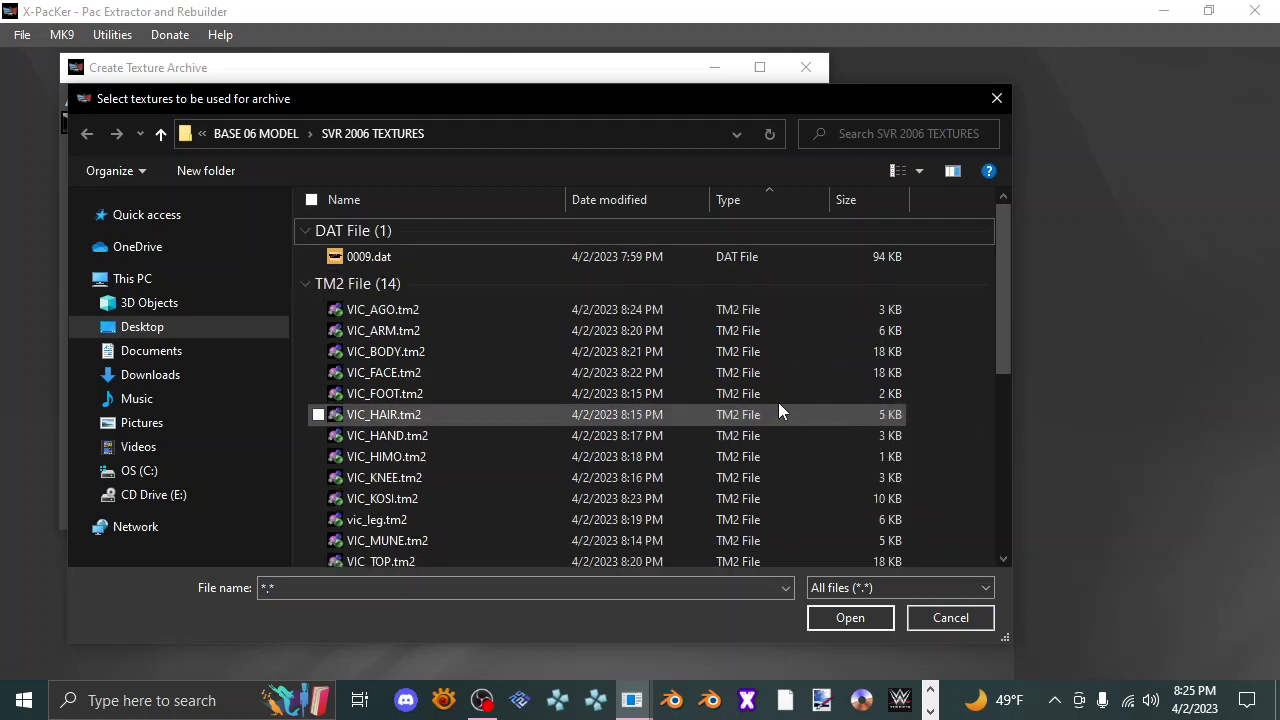
scroll(765, 405, "down", 5)
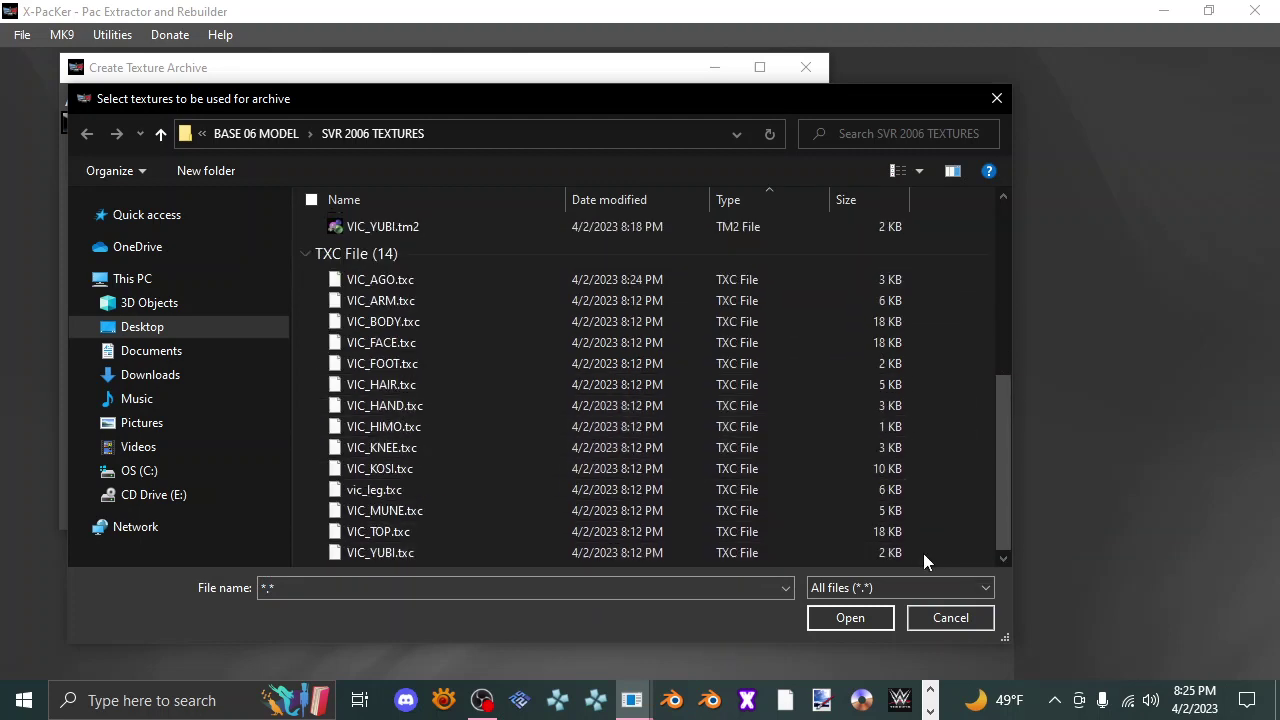
left_click_drag(923, 555, 376, 297)
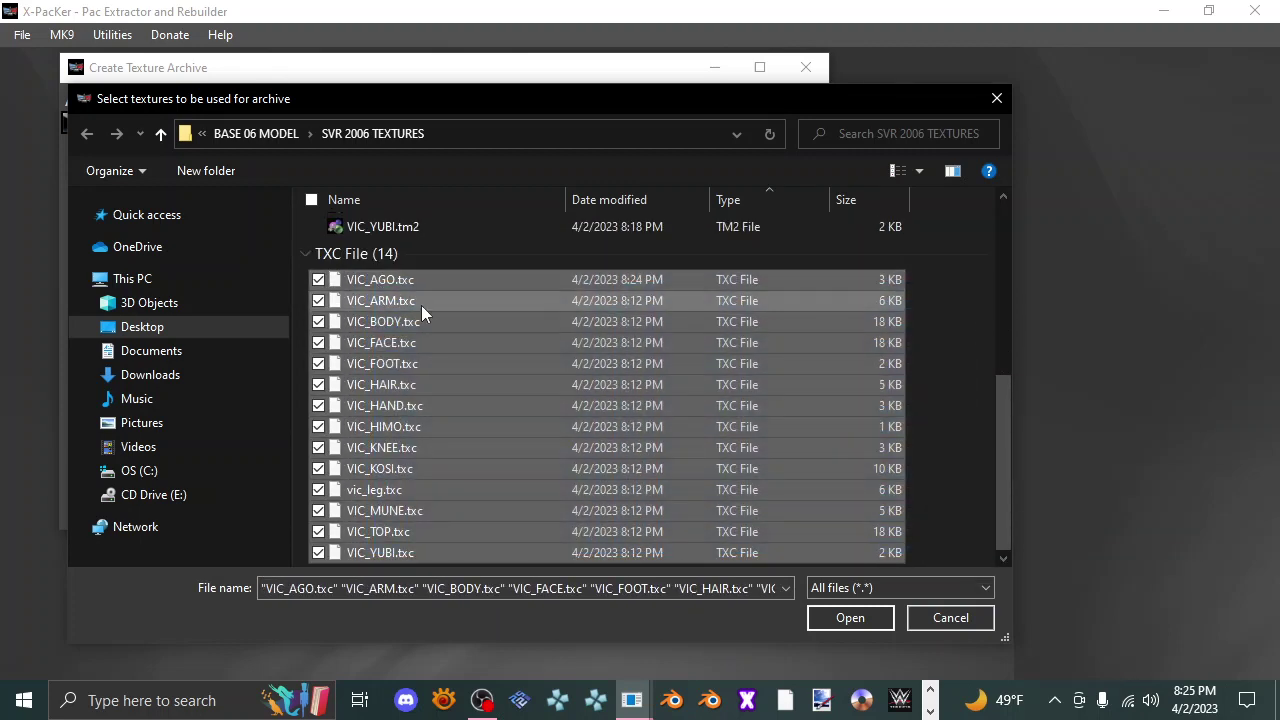
left_click(838, 622)
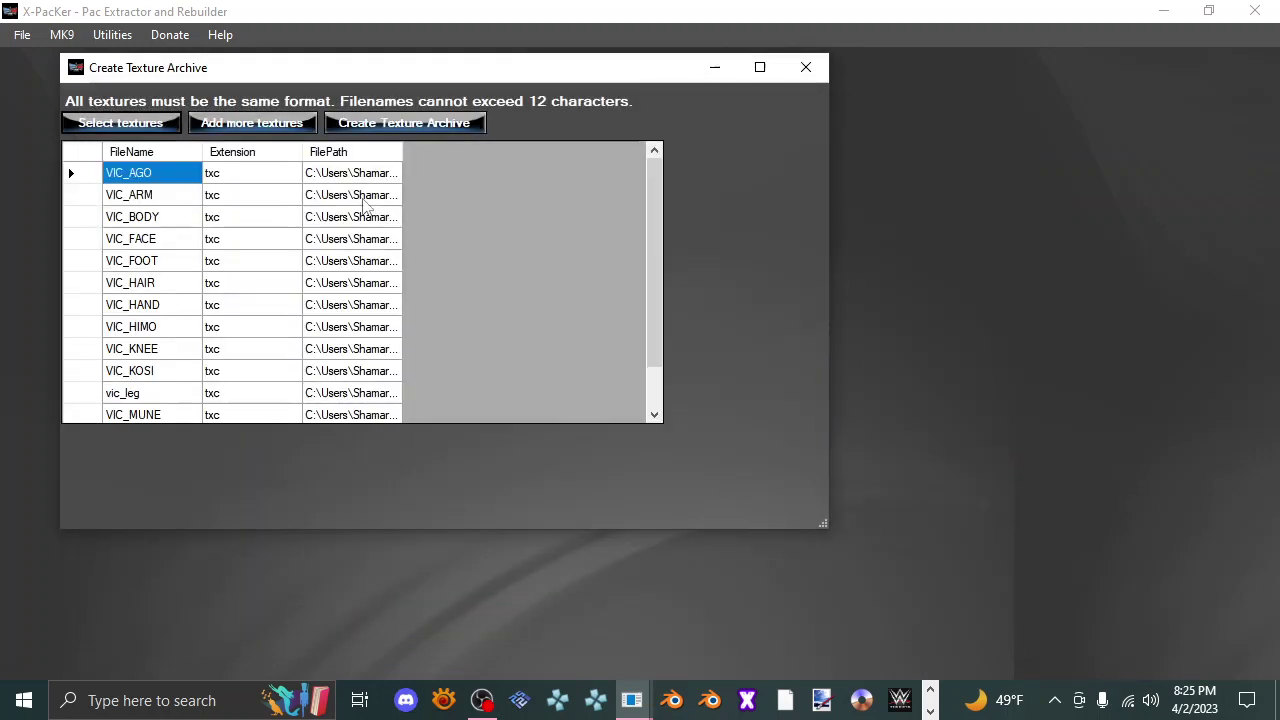
Step: Create the texture archive as 0009 in pac format in the SVR 2006 TEXTURES folder and close the creation window
left_click(428, 121)
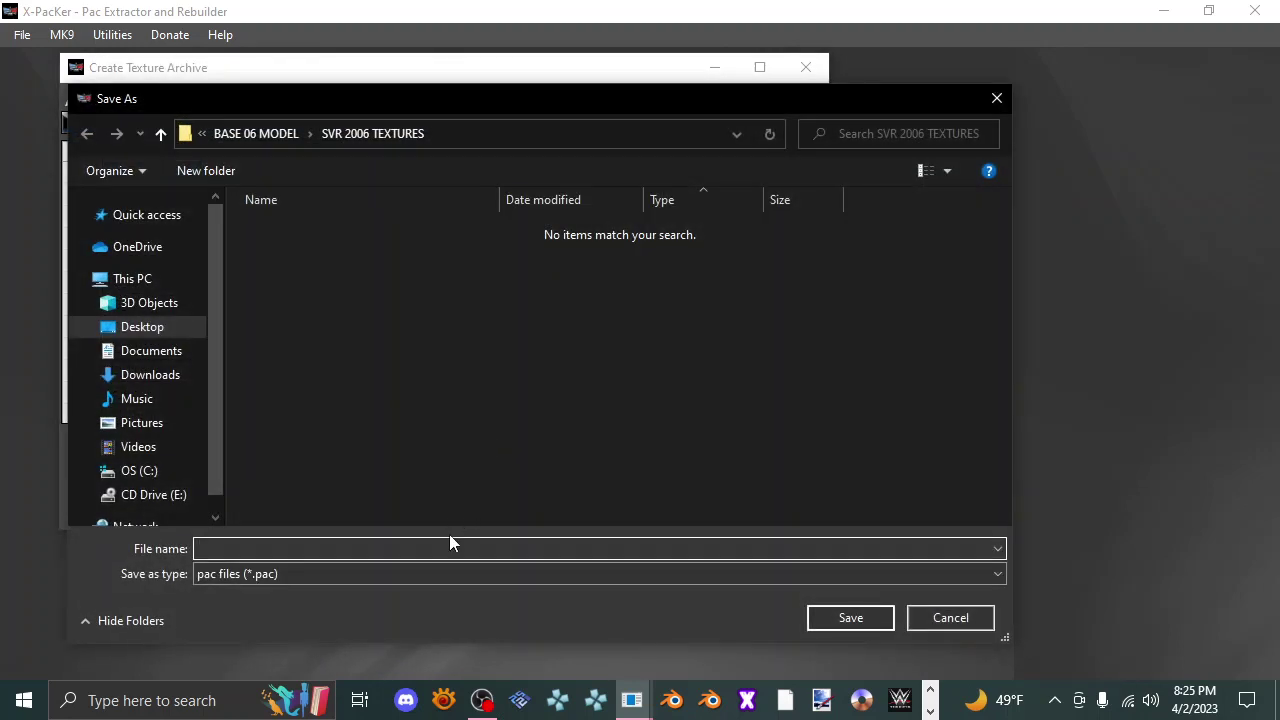
type("0")
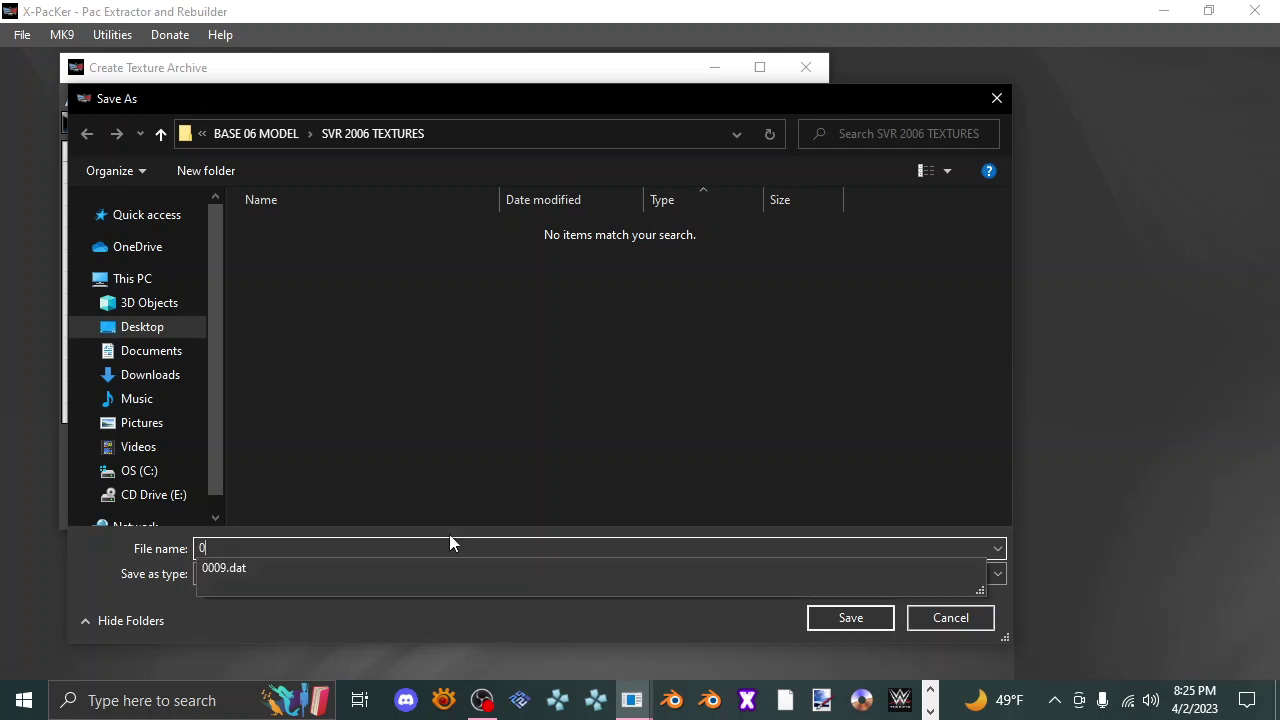
type("009")
key("Return")
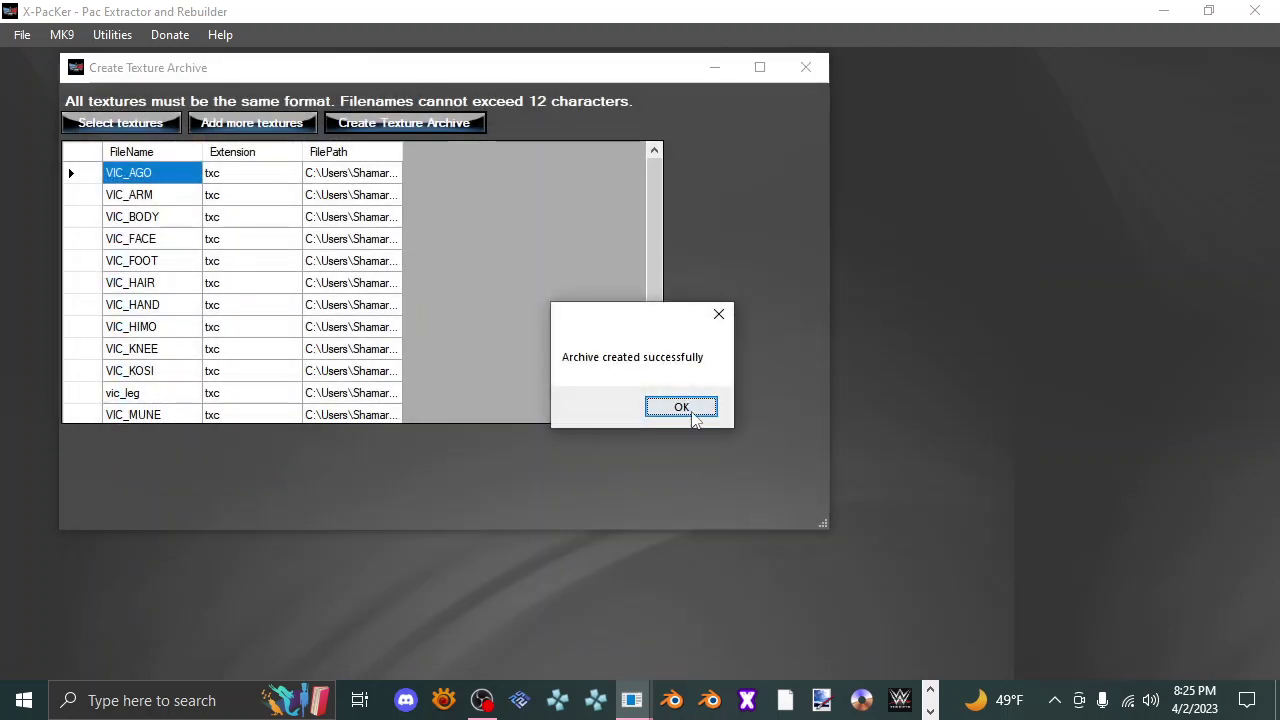
left_click(681, 407)
left_click(805, 67)
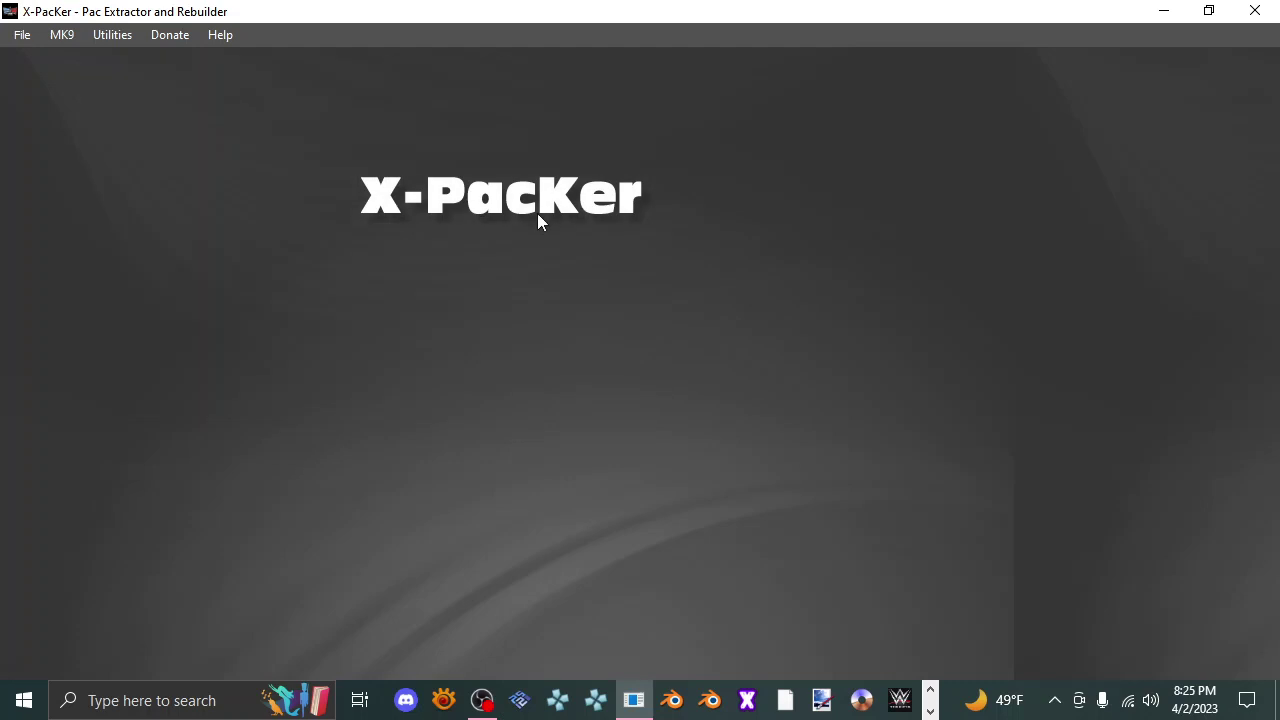
Step: Open 0009.pac from the SVR 2006 TEXTURES folder as a texture archive
key("ctrl+o")
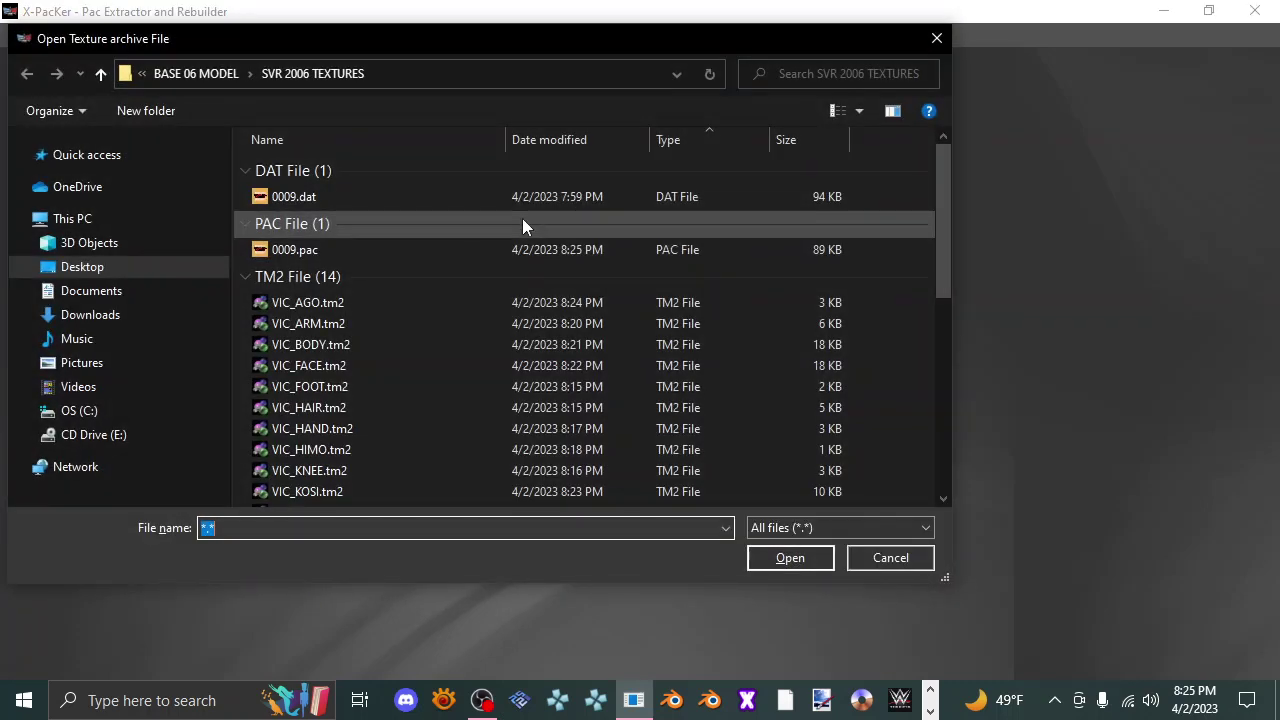
scroll(522, 218, "down", 3)
scroll(514, 270, "up", 3)
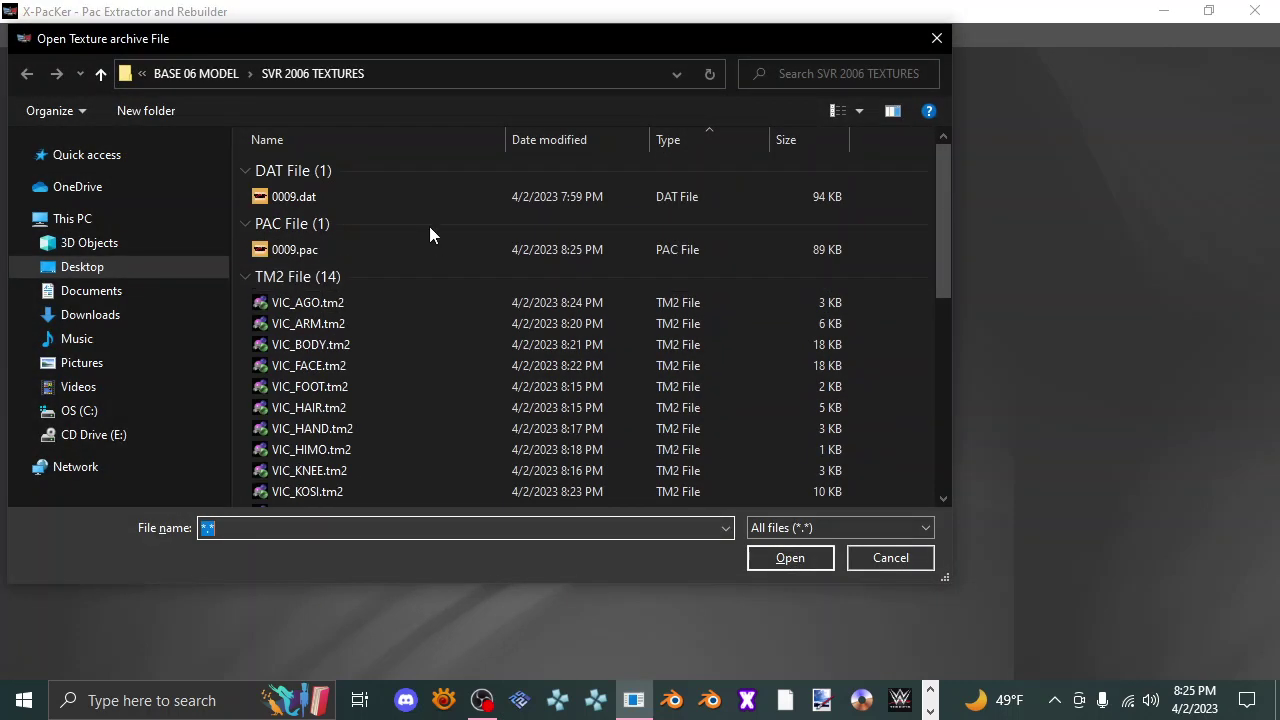
double_click(309, 251)
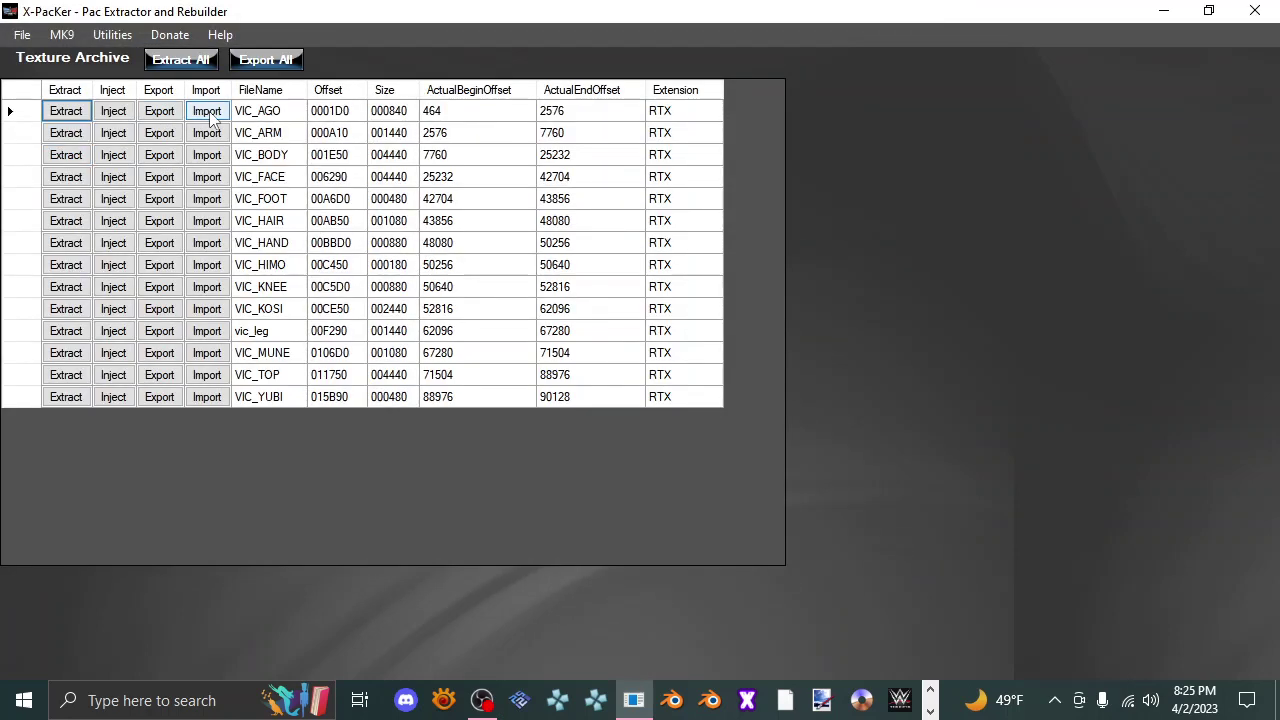
Step: Import the matching VIC TM2 textures into the archive's entries, close X-Packer and return to the SVR 2006 TEXTURES folder
left_click(208, 112)
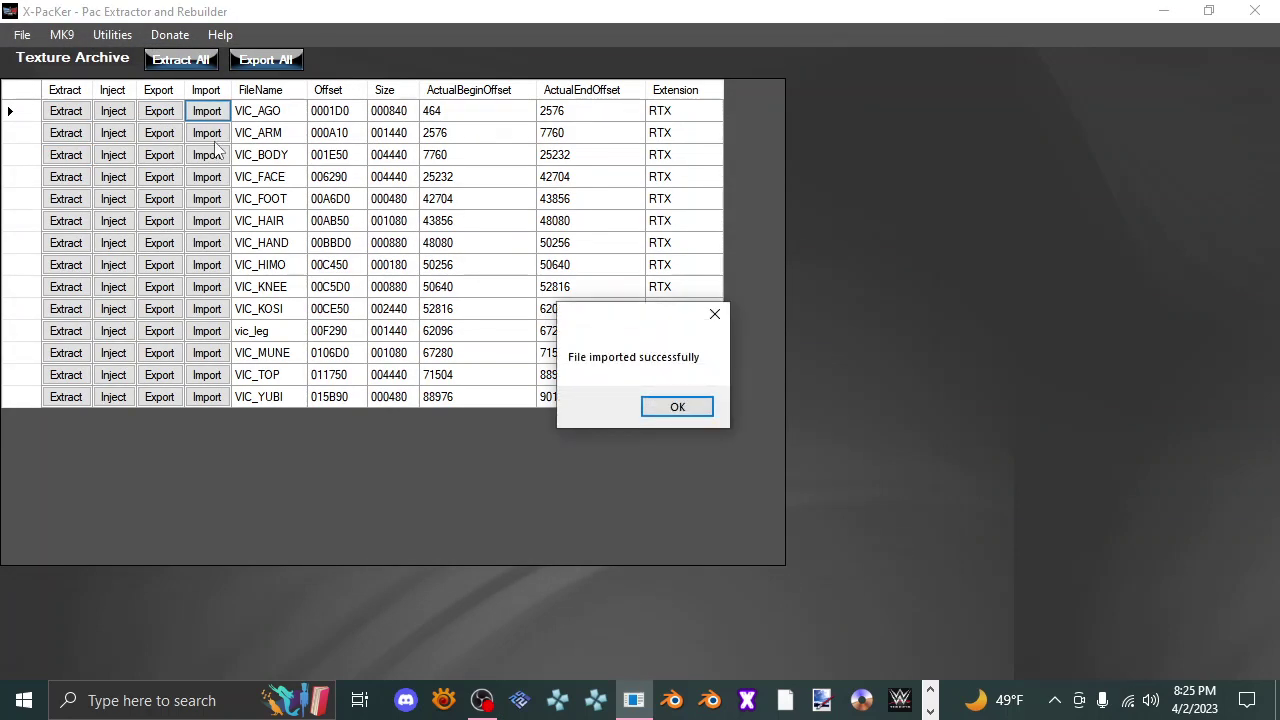
key("Return")
left_click(217, 162)
left_click(217, 177)
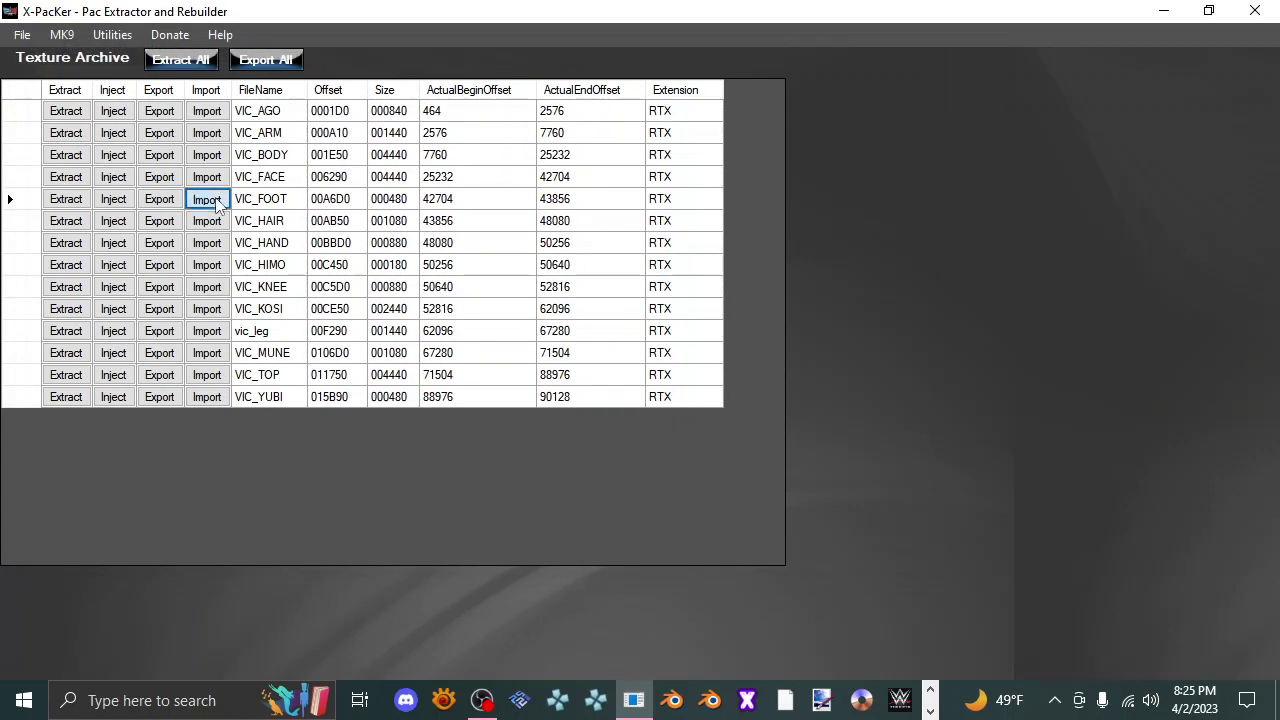
left_click(218, 199)
left_click(218, 221)
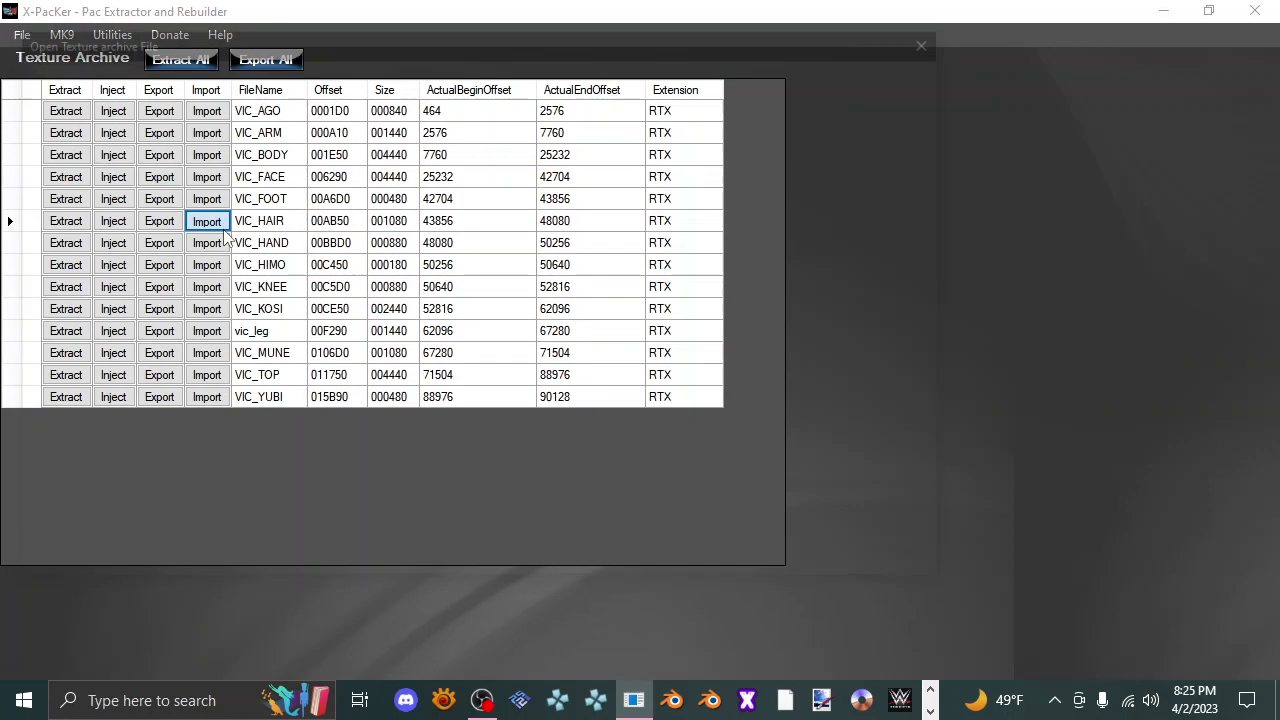
left_click(218, 288)
left_click(220, 310)
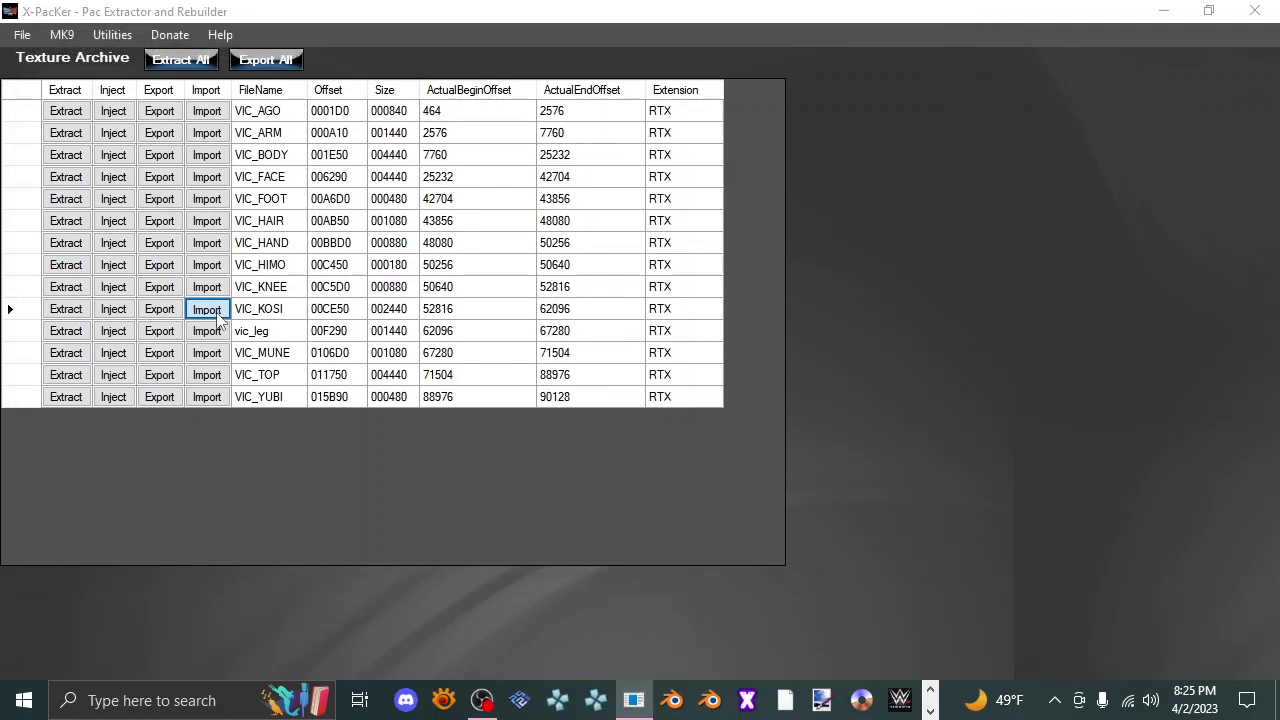
left_click(222, 332)
left_click(218, 374)
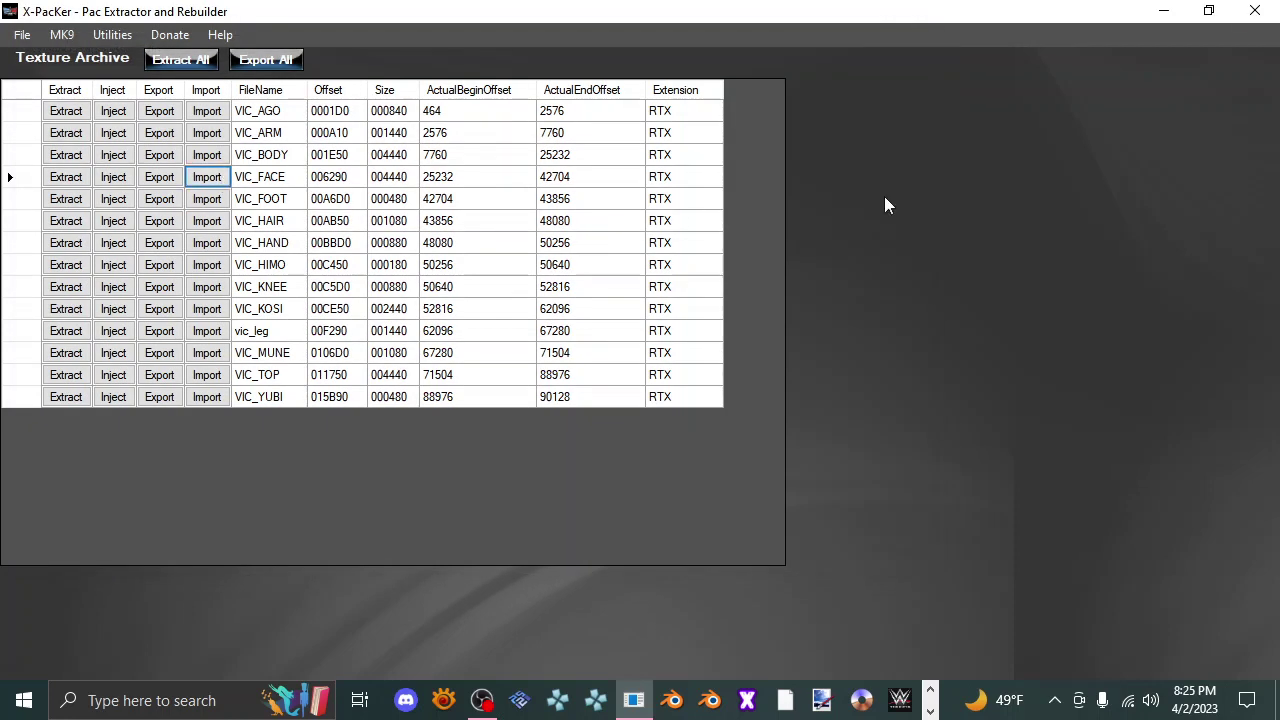
left_click(1255, 11)
scroll(499, 412, "up", 4)
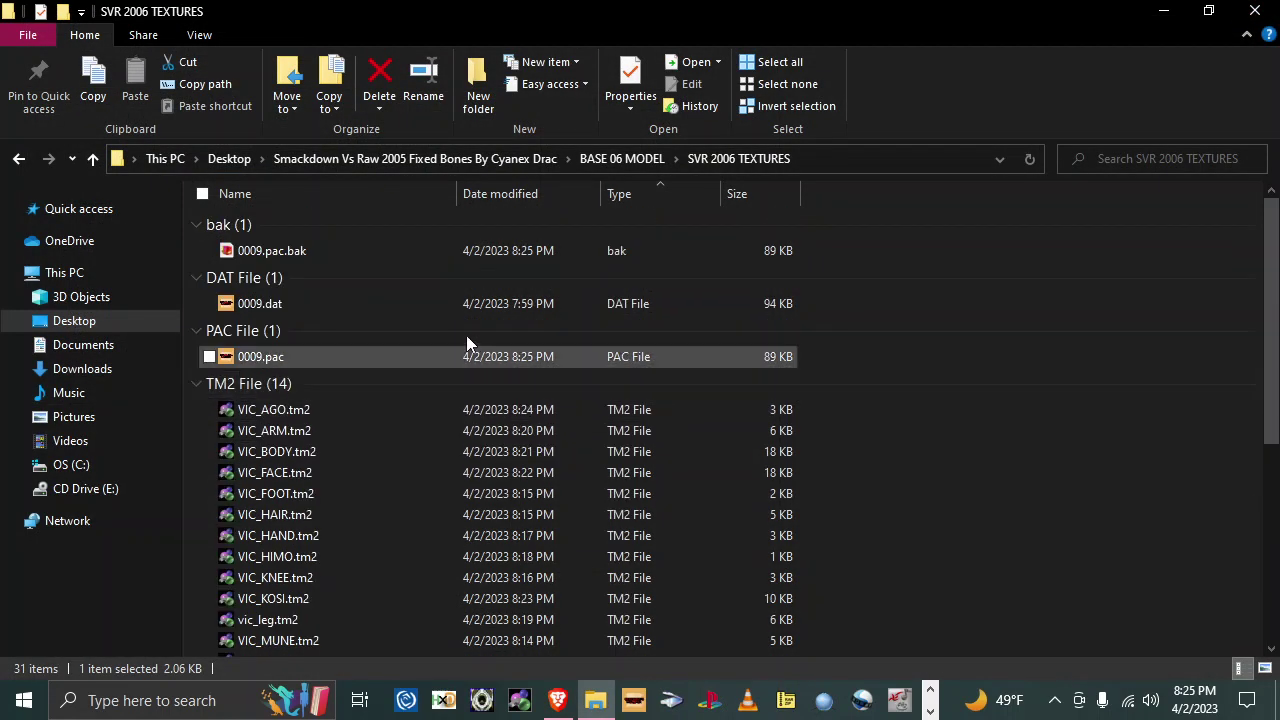
Step: Go to the VIC folder inside BASE 06 MODEL and open Brown (Armageddon 2002).pac in PAC Editor
left_click(288, 355)
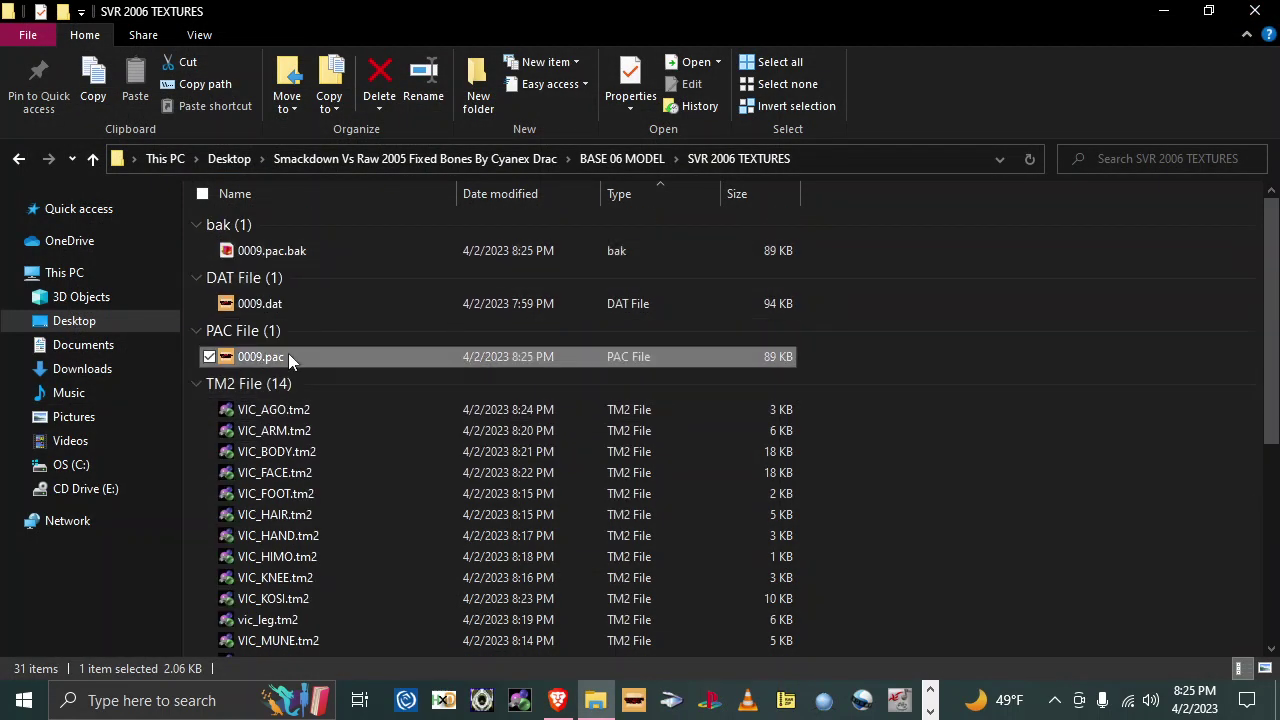
left_click(609, 158)
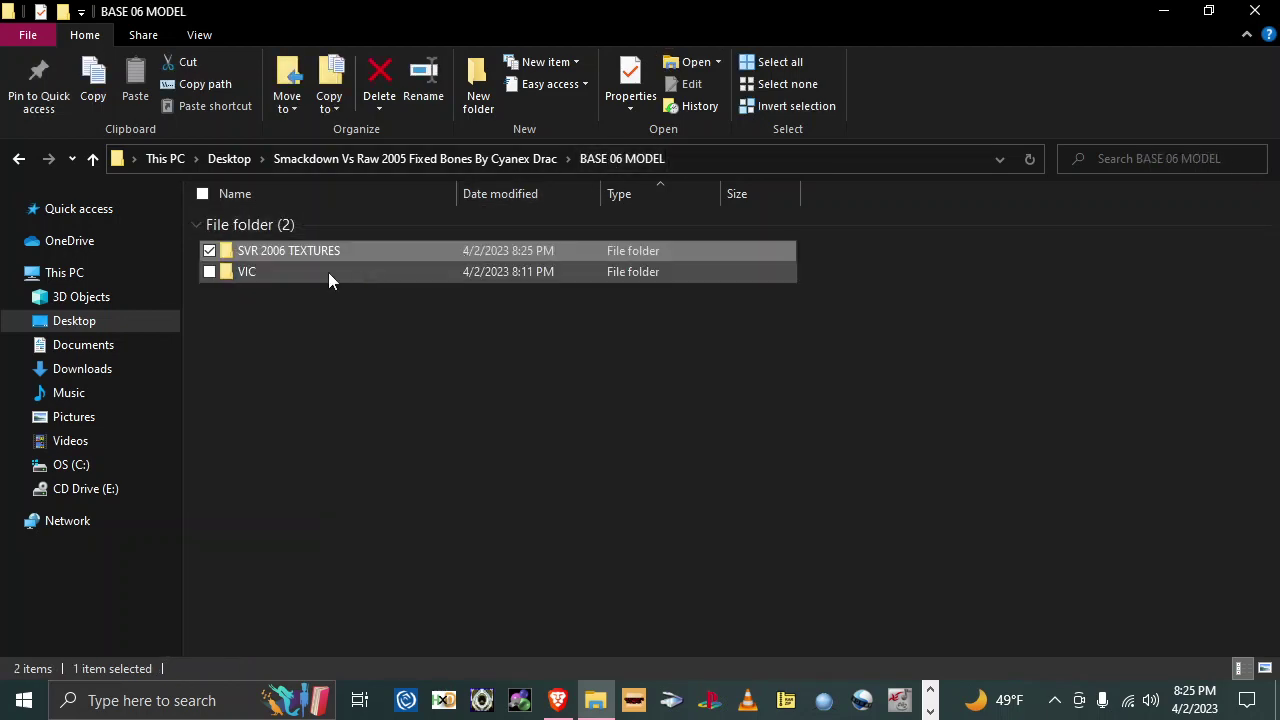
double_click(274, 273)
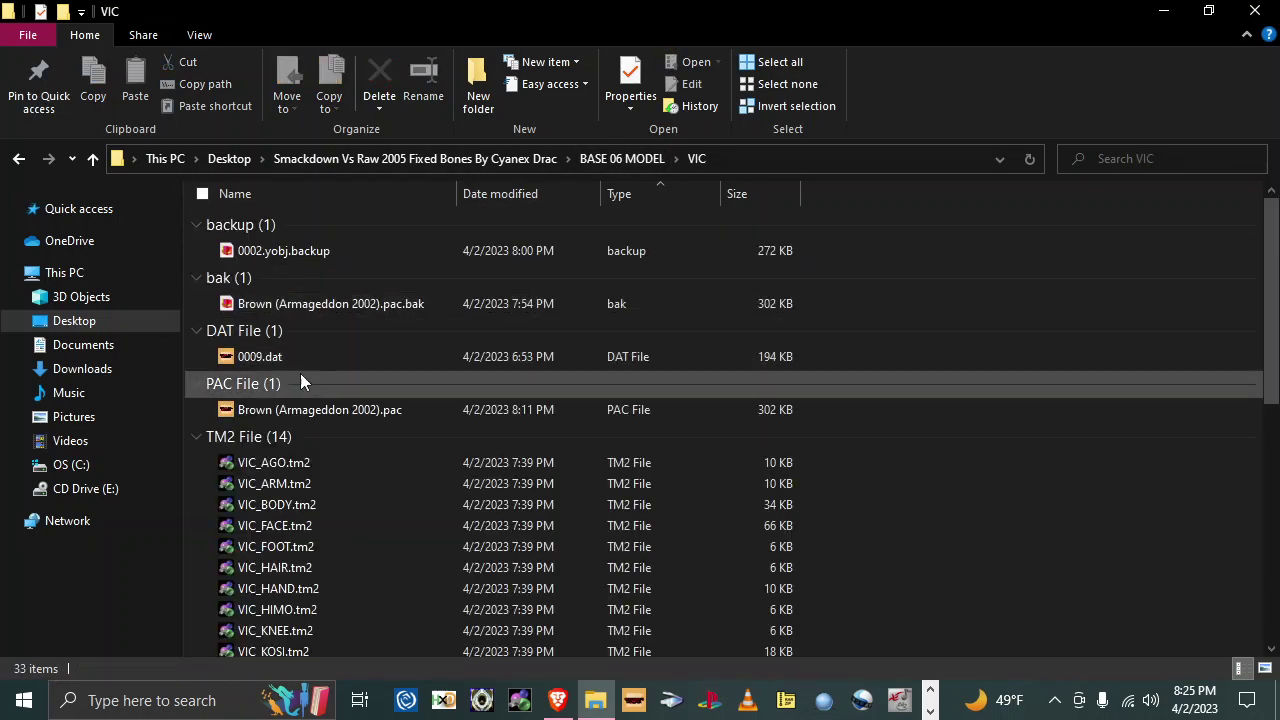
double_click(318, 410)
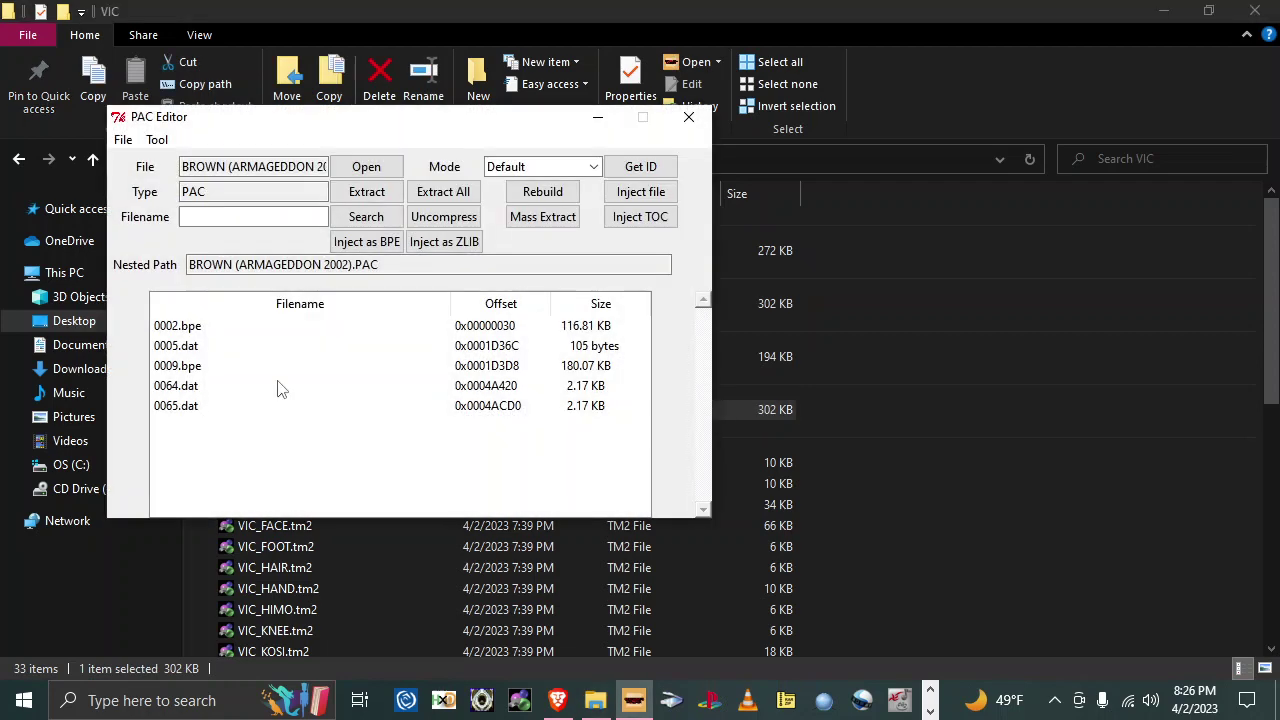
Step: Inject 0009.pac from the SVR 2006 TEXTURES folder into the 0009.bpe entry as BPE and close PAC Editor
left_click(217, 366)
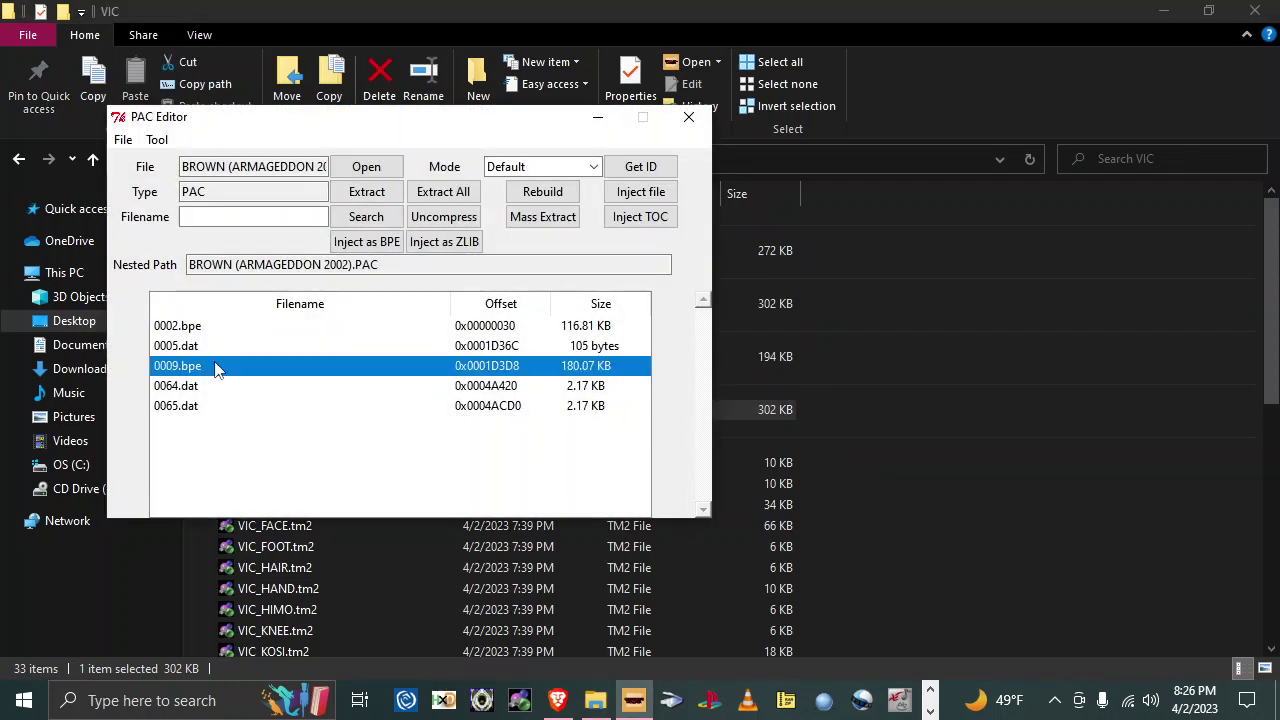
left_click(366, 241)
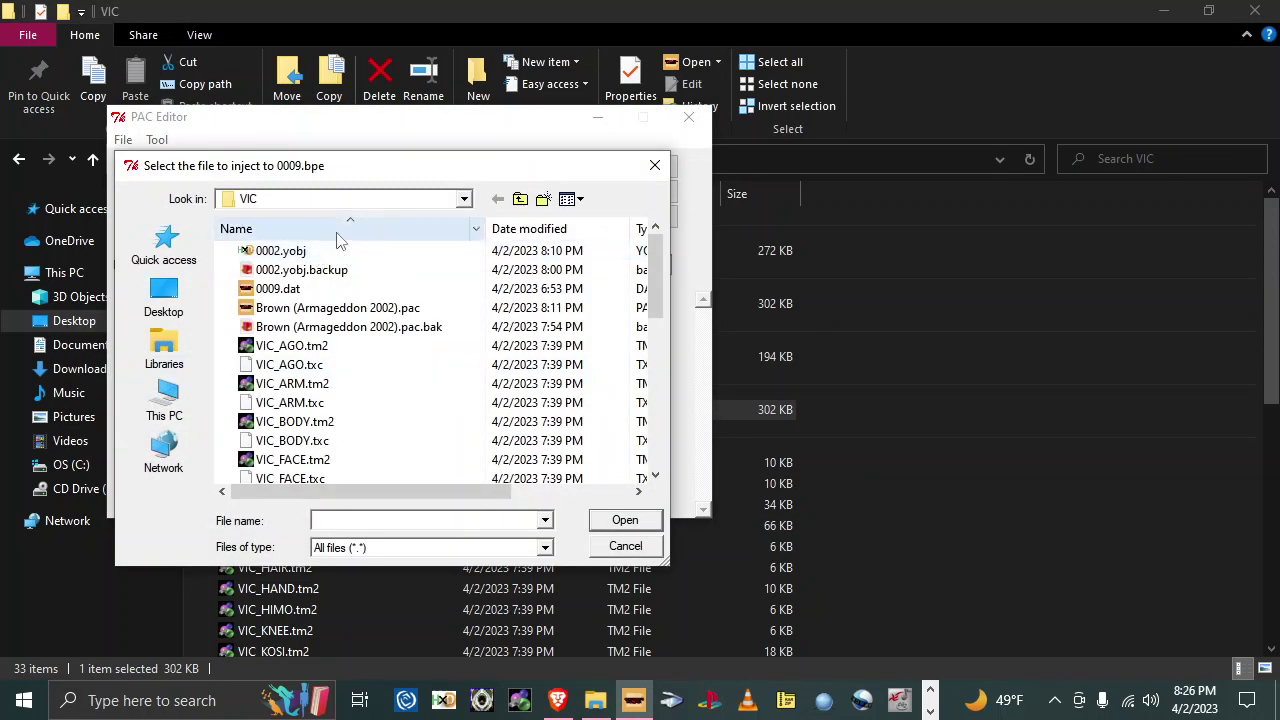
left_click(464, 199)
scroll(407, 283, "up", 3)
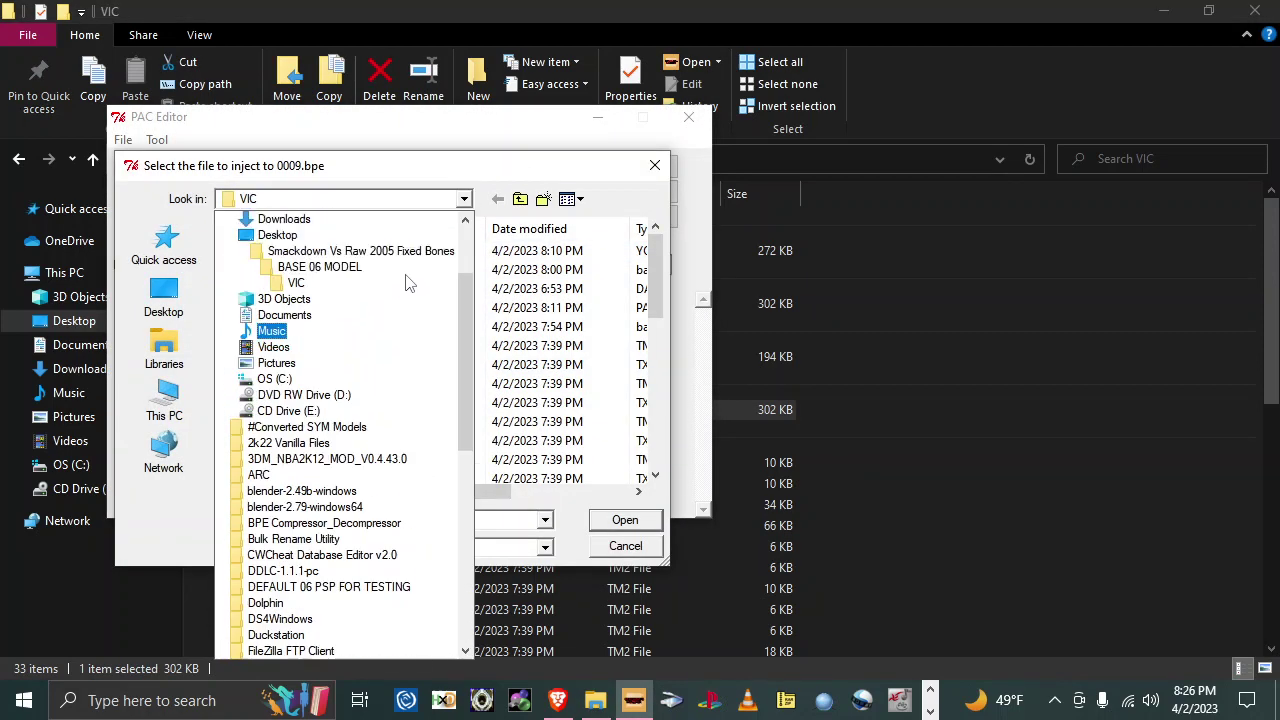
left_click(320, 267)
double_click(318, 252)
double_click(305, 268)
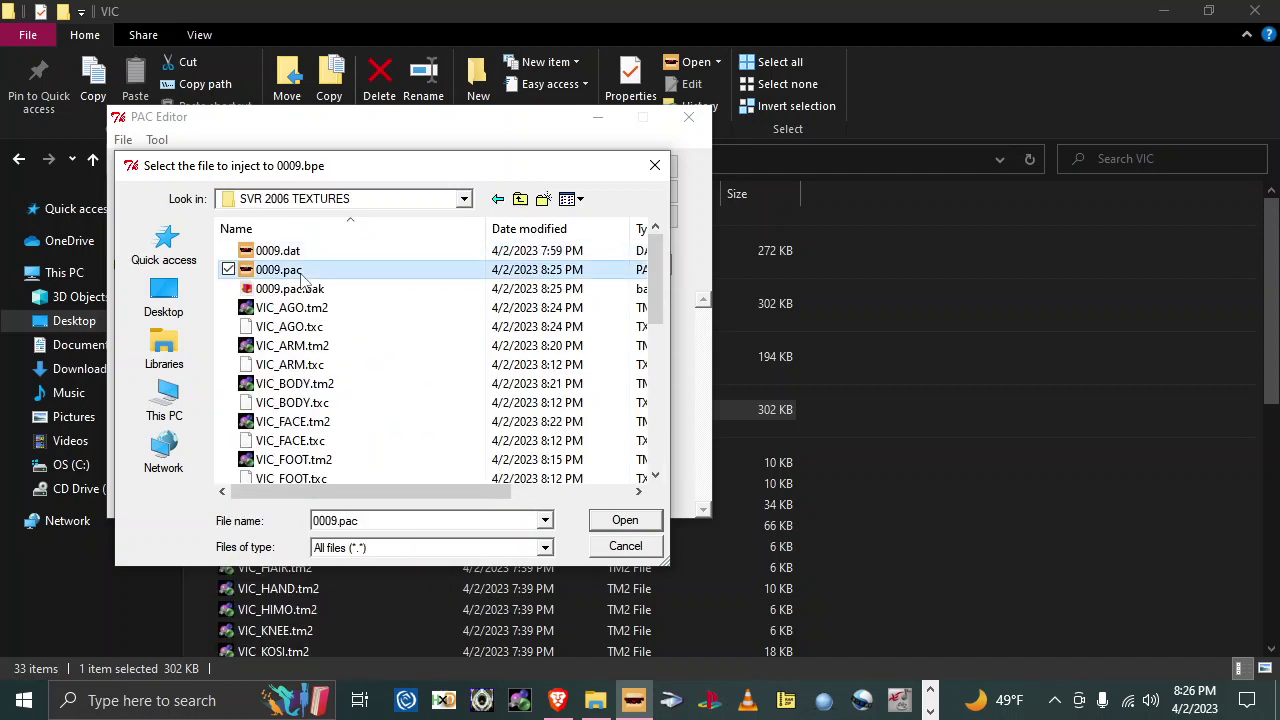
left_click(700, 418)
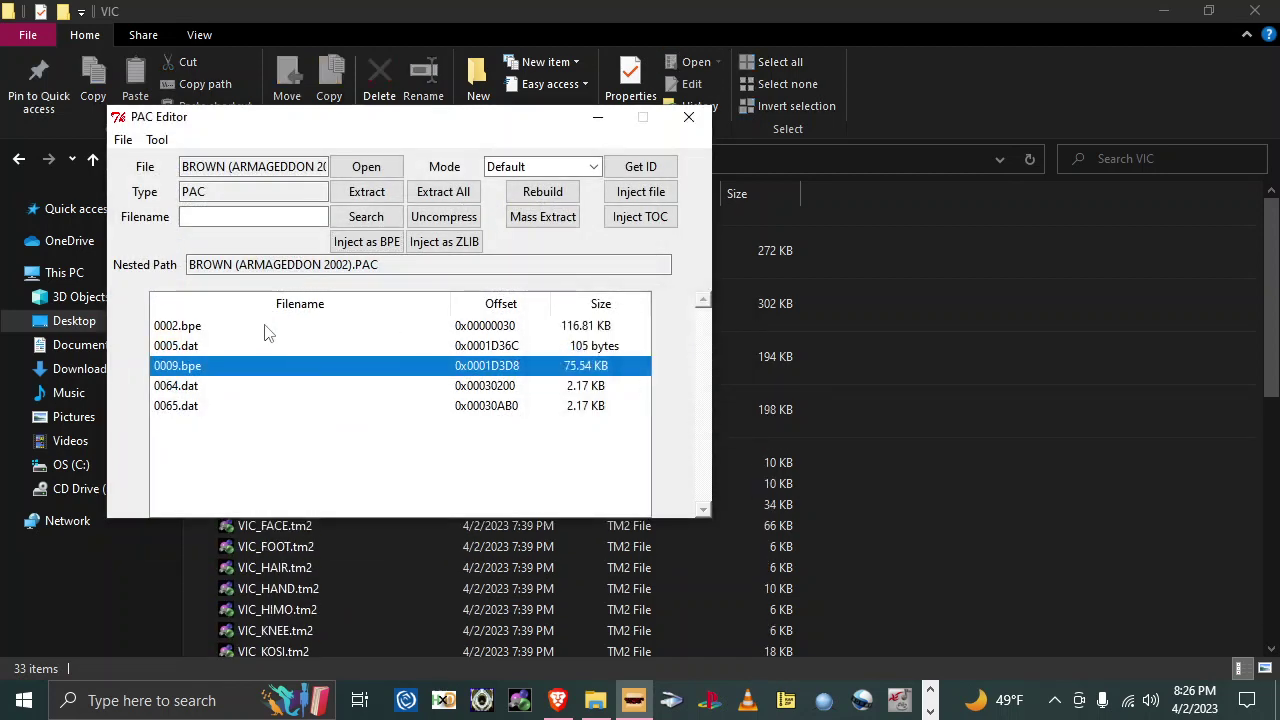
left_click(686, 121)
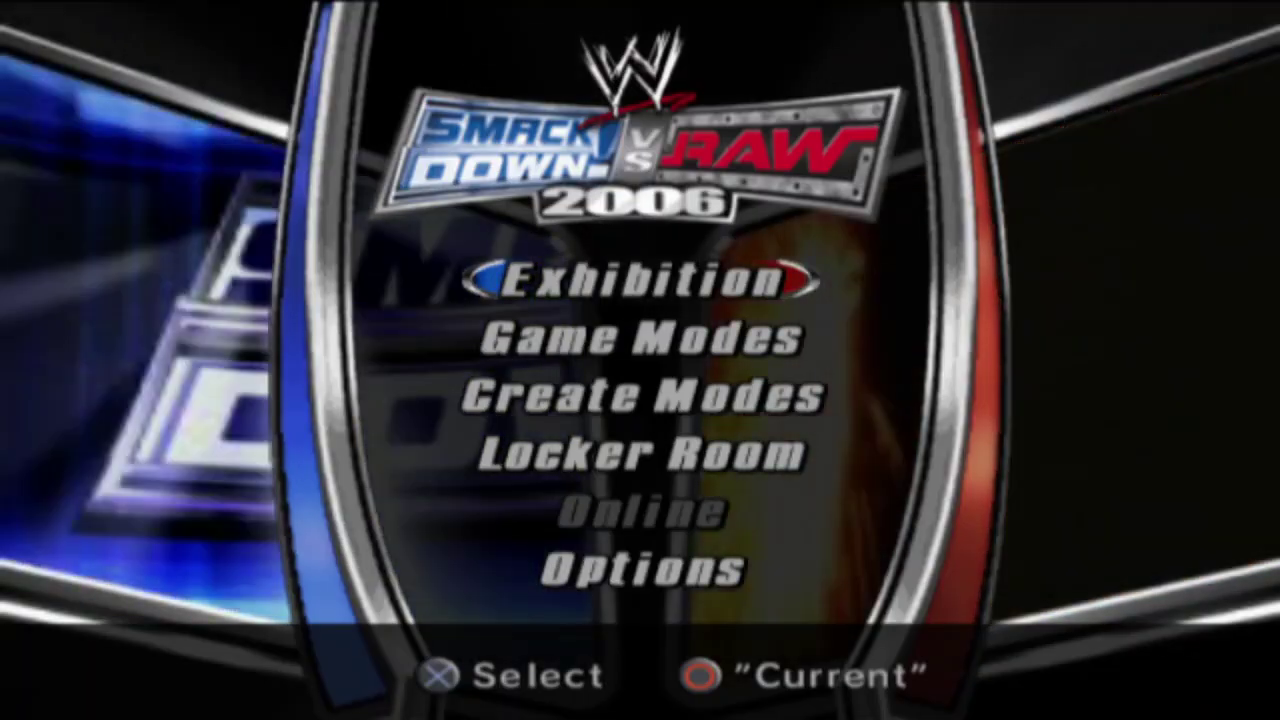
Step: Switch to the SmackDown vs. Raw 2006 game and set up a Single, No Manager exhibition match with 1P on the blue side
key("Return")
key("Return")
key("Return")
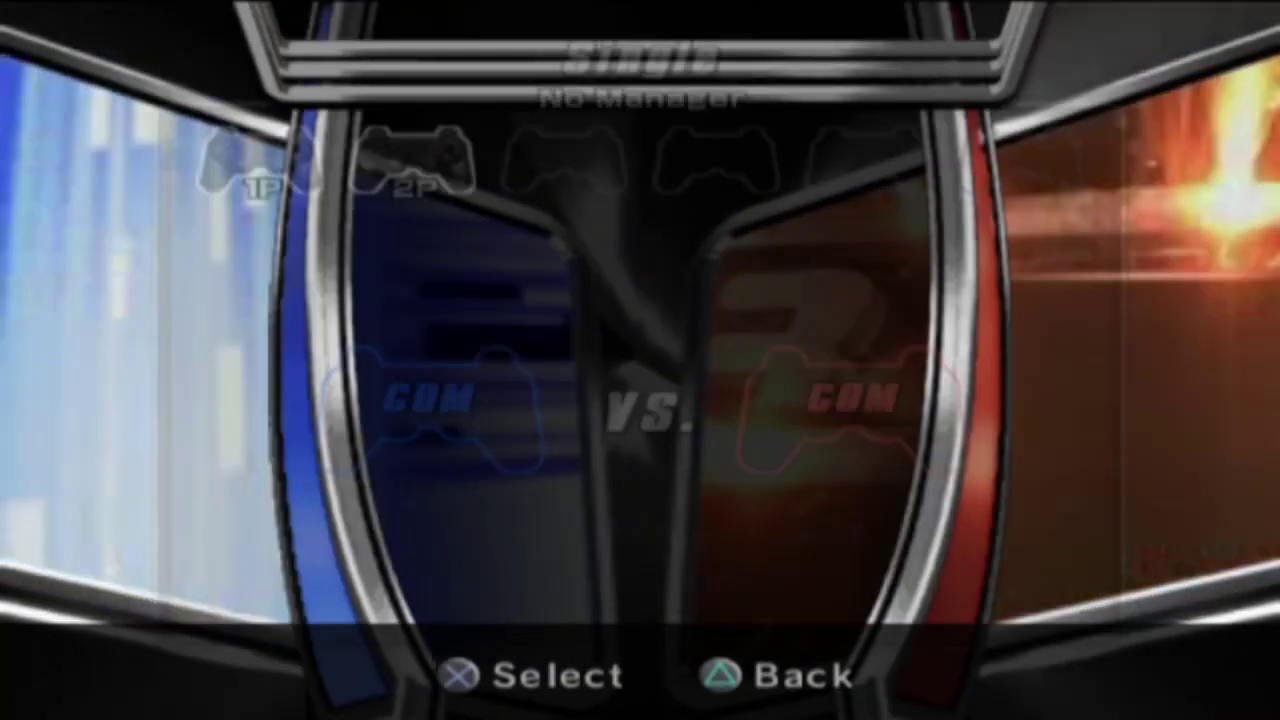
key("Left")
key("Return")
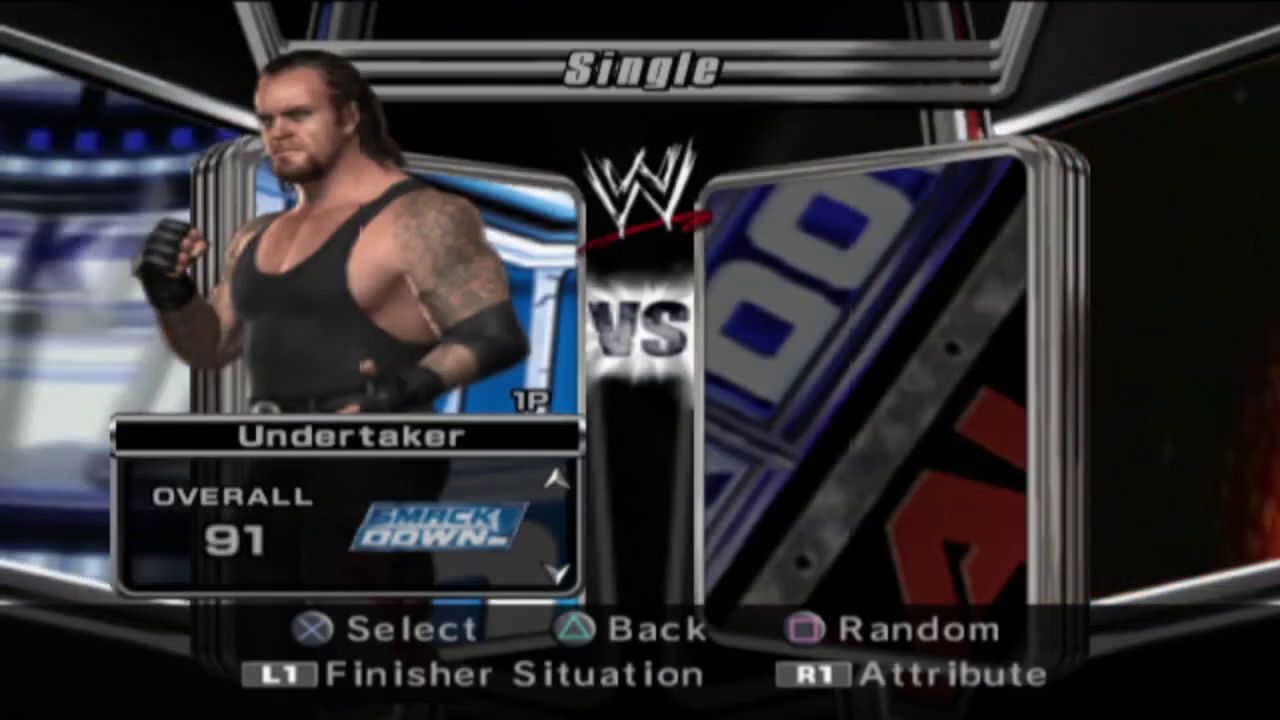
Step: Choose Joy Giovanni as the 1P wrestler
key("Down")
key("Down")
key("Down")
key("Down")
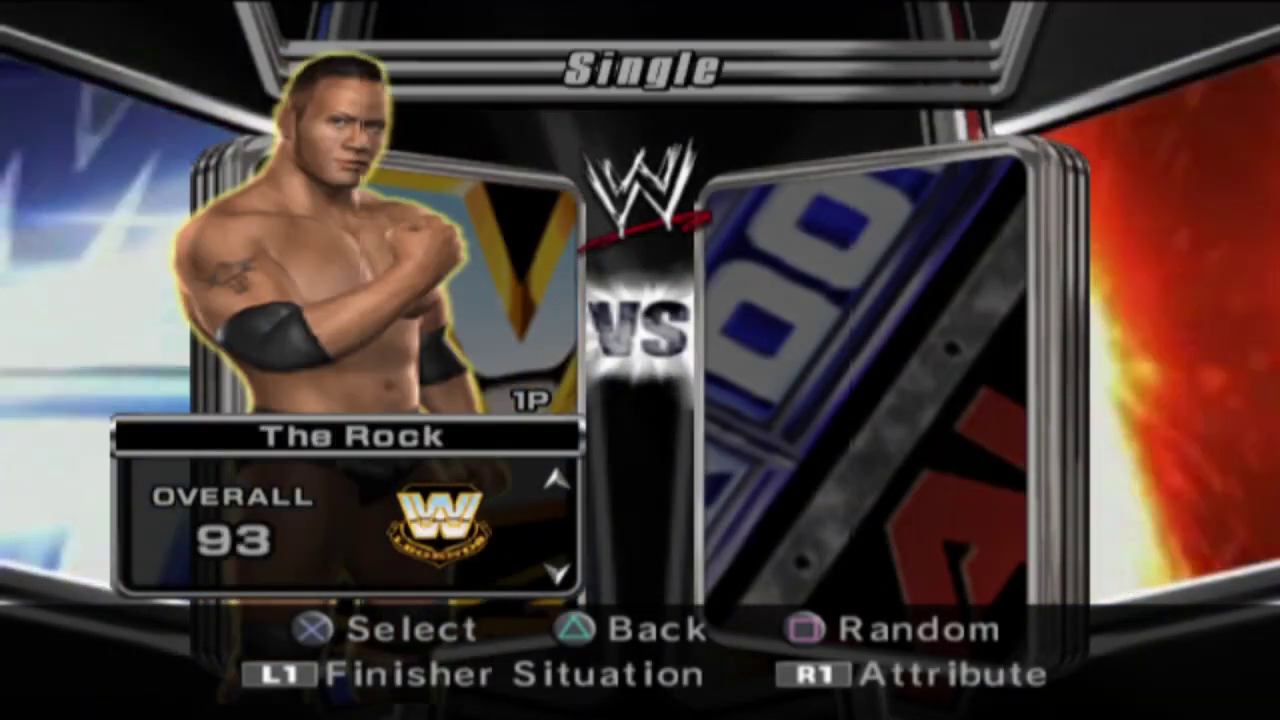
key("Down")
key("Down")
key("Down")
key("Return")
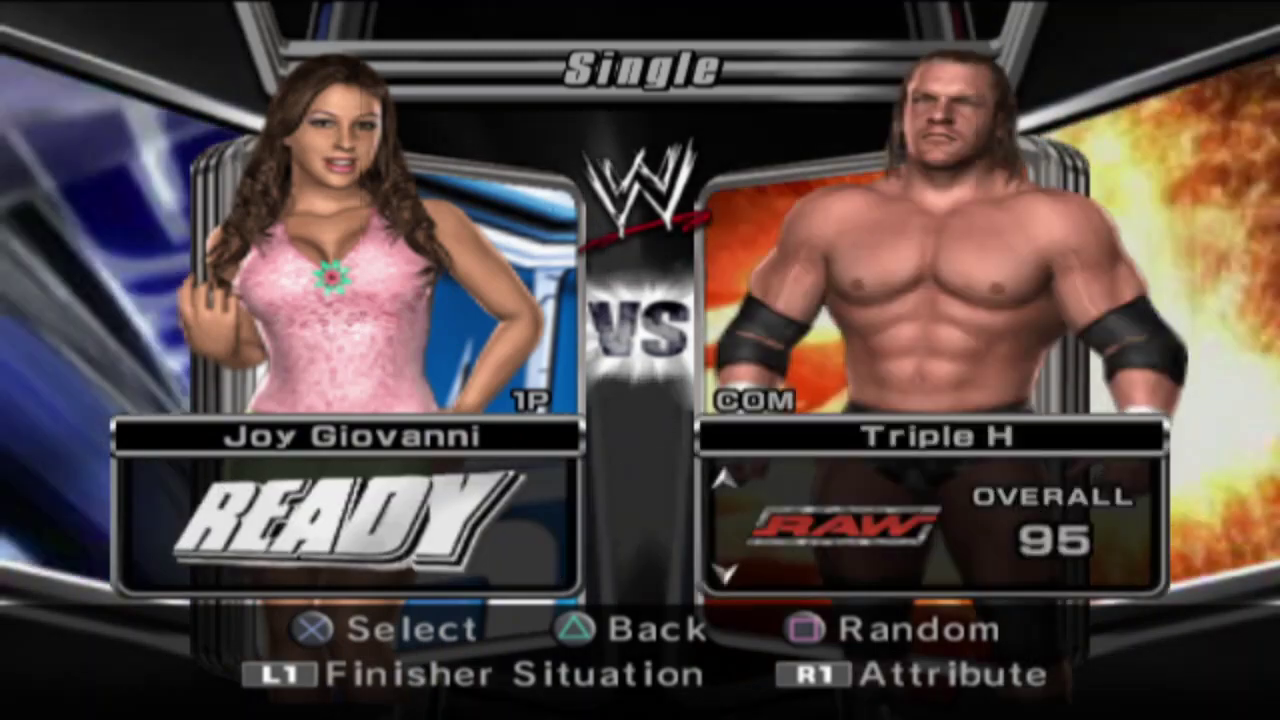
Step: Choose Raven as the COM opponent and continue to the match card
key("Down")
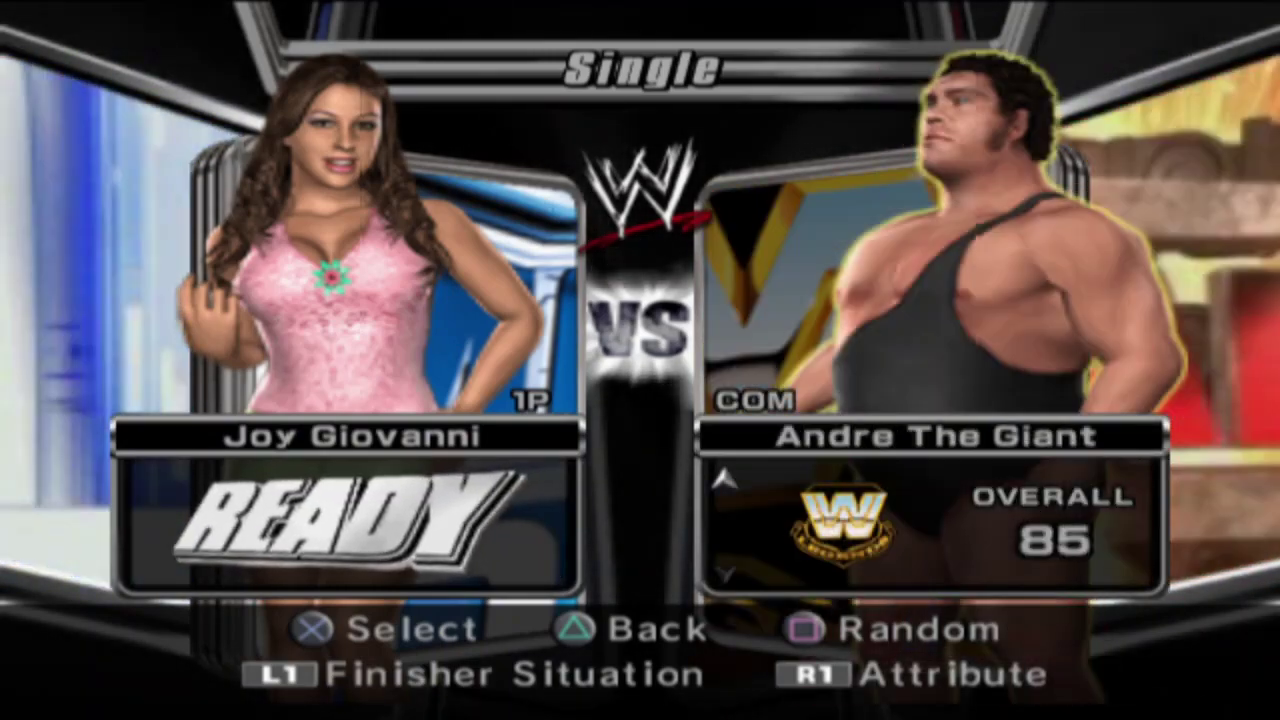
key("Down")
key("Down")
key("Down")
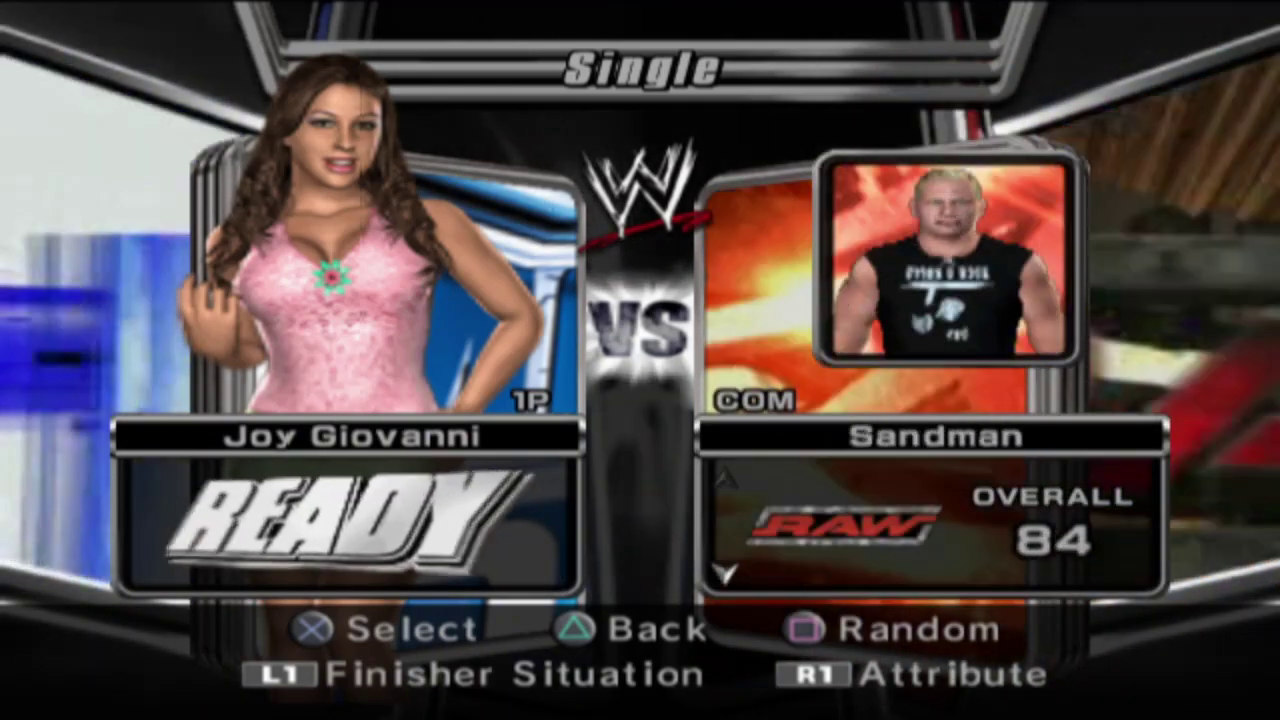
key("Up")
key("Up")
key("Down")
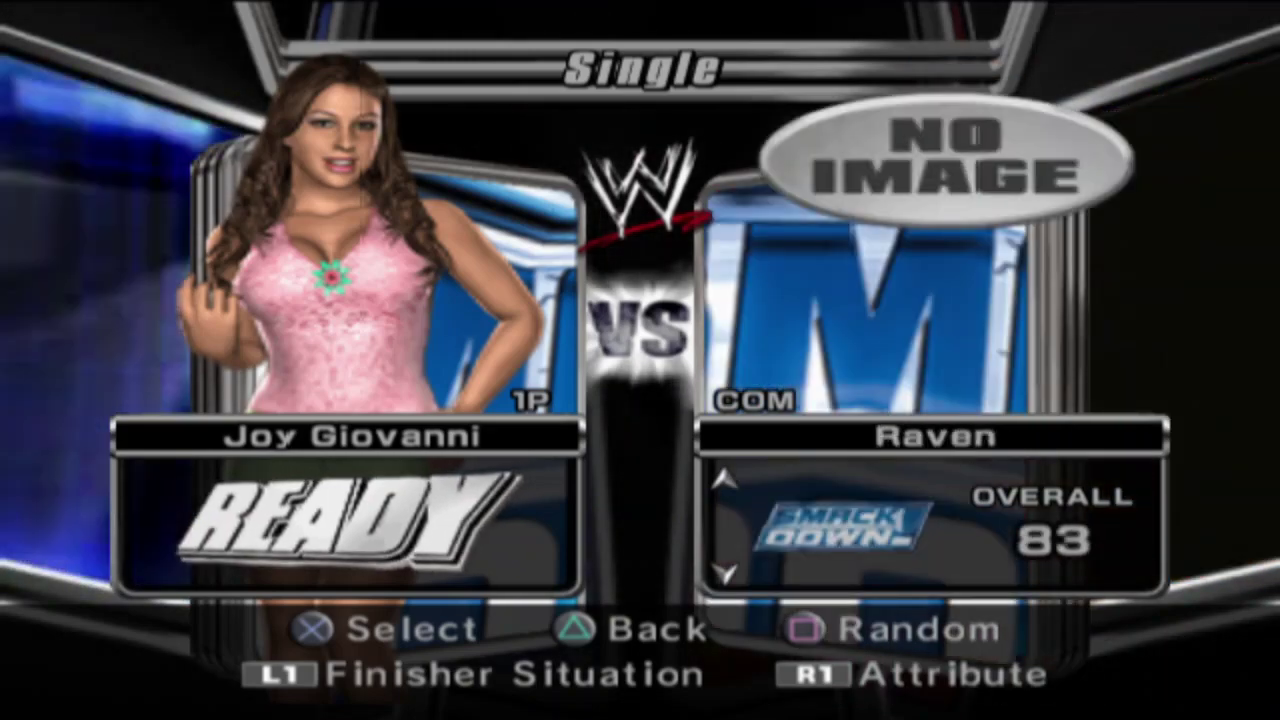
key("Return")
key("Return")
key("Return")
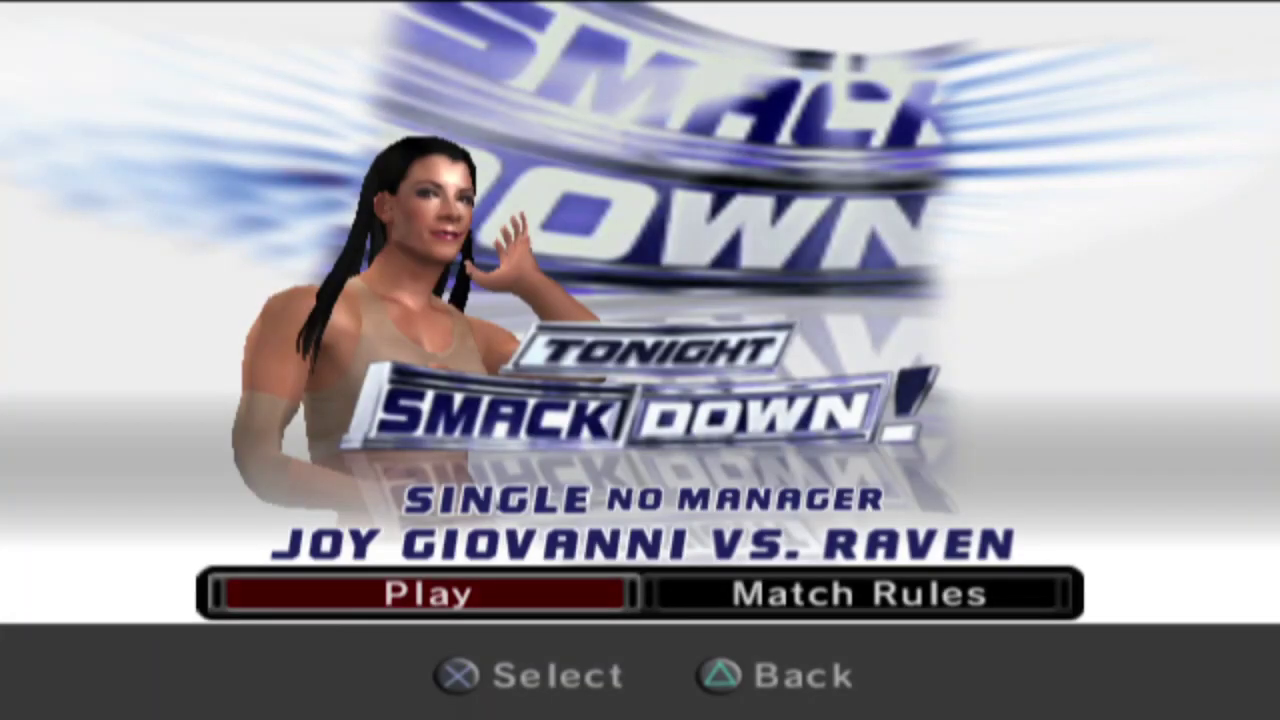
Step: Check the match rules, return to the match card without changes and start the match
key("Right")
key("Return")
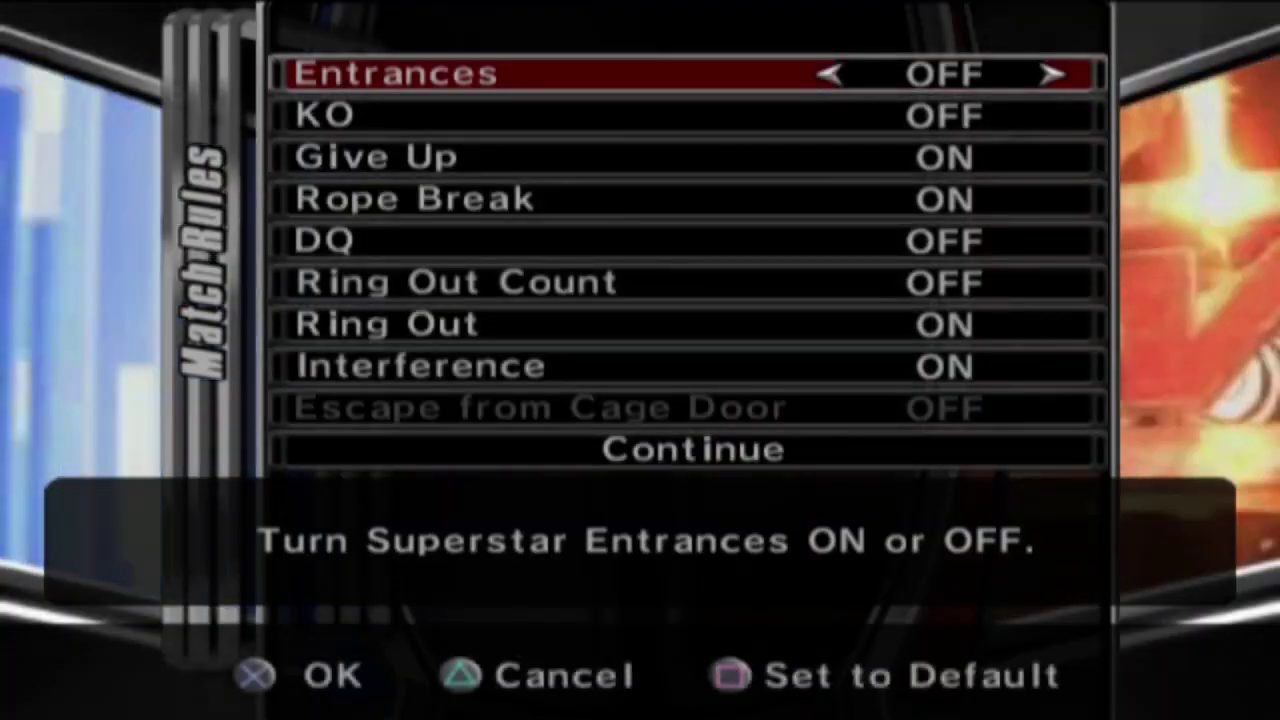
key("Escape")
key("Return")
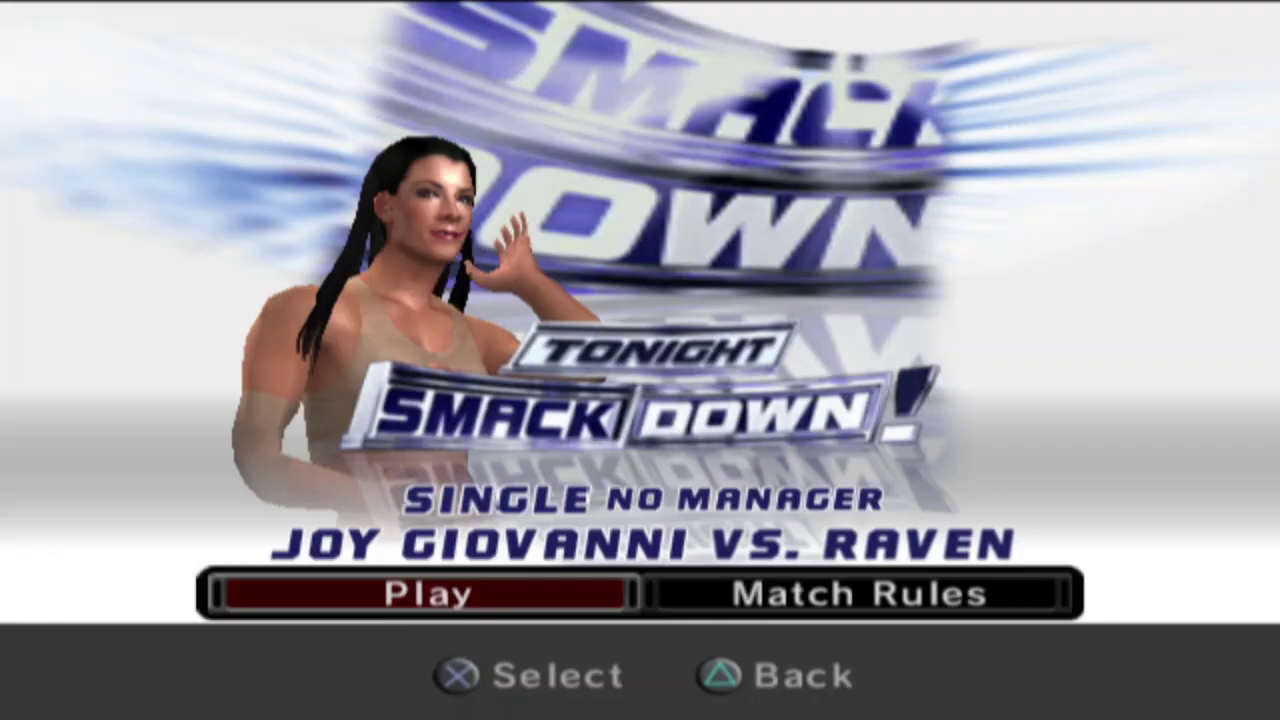